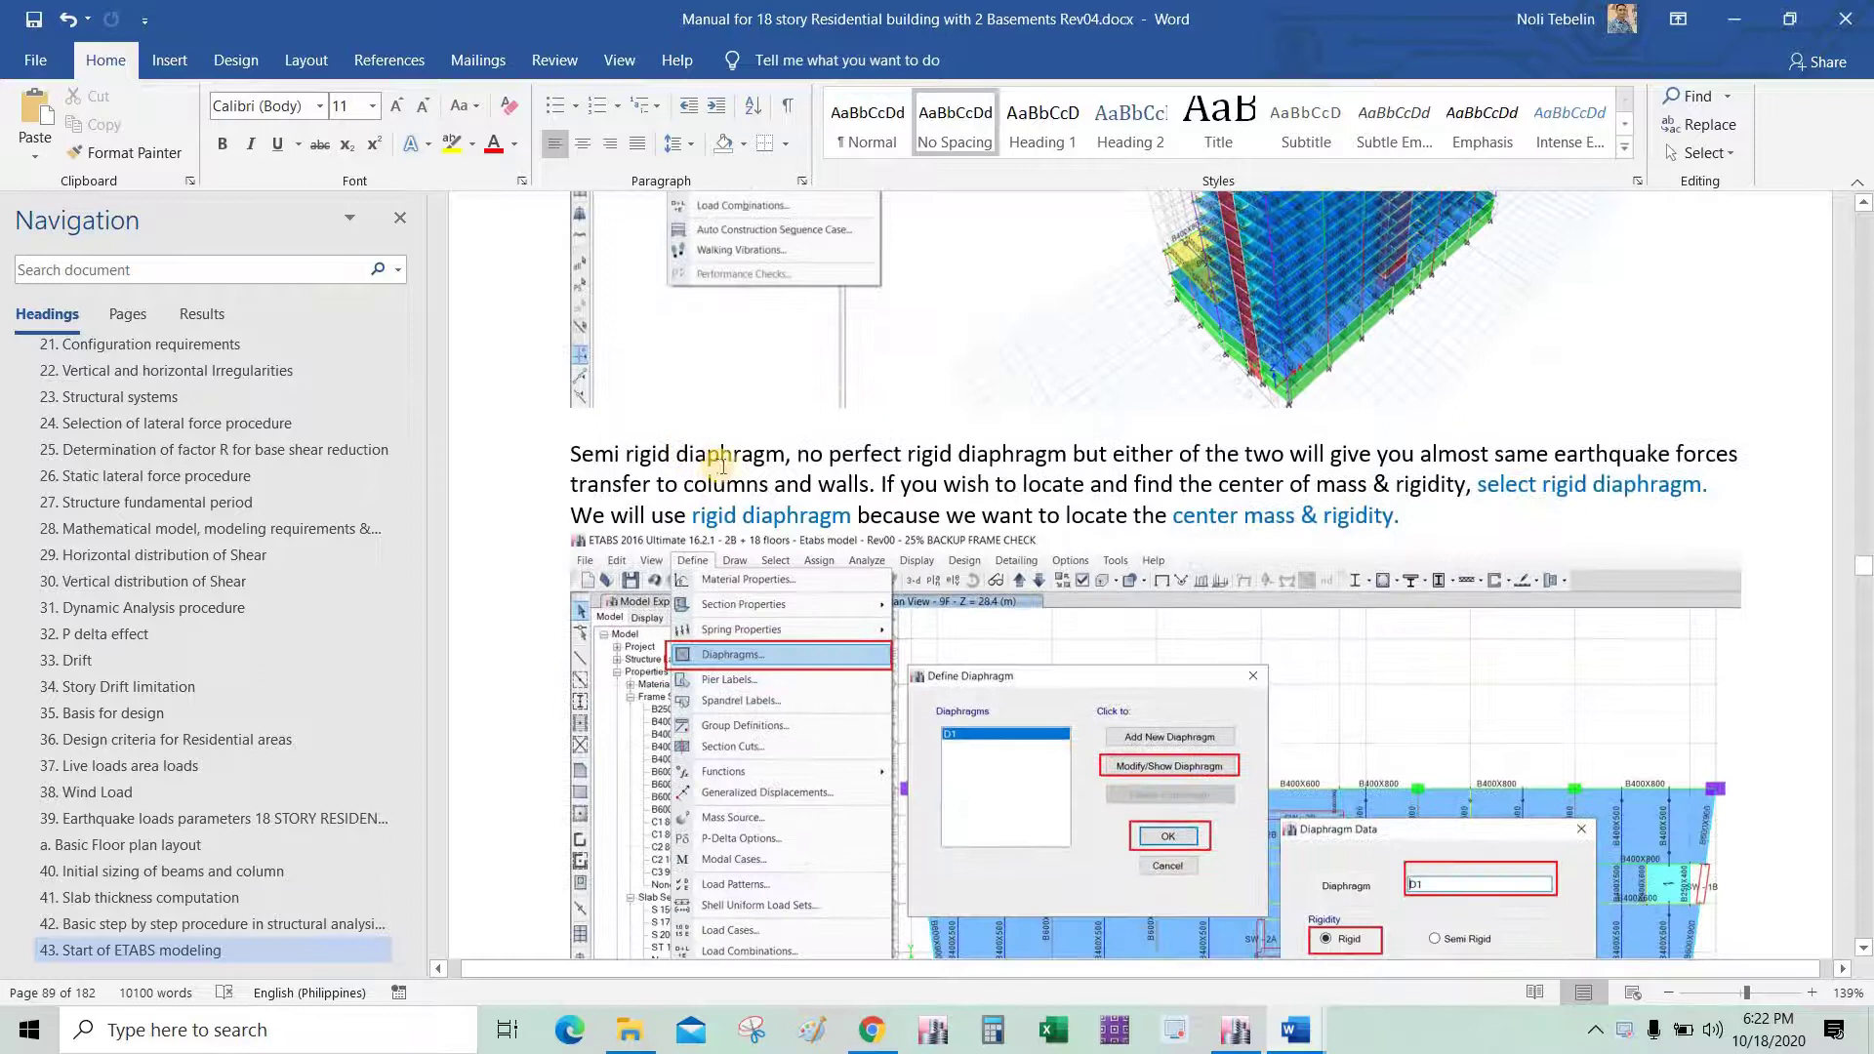
Examine the manual's paragraph on rigid and semi-rigid diaphragms, highlighting its recommendation to select a rigid diaphragm.
drag(1103, 452, 913, 453)
click(1125, 454)
drag(1548, 482, 1701, 484)
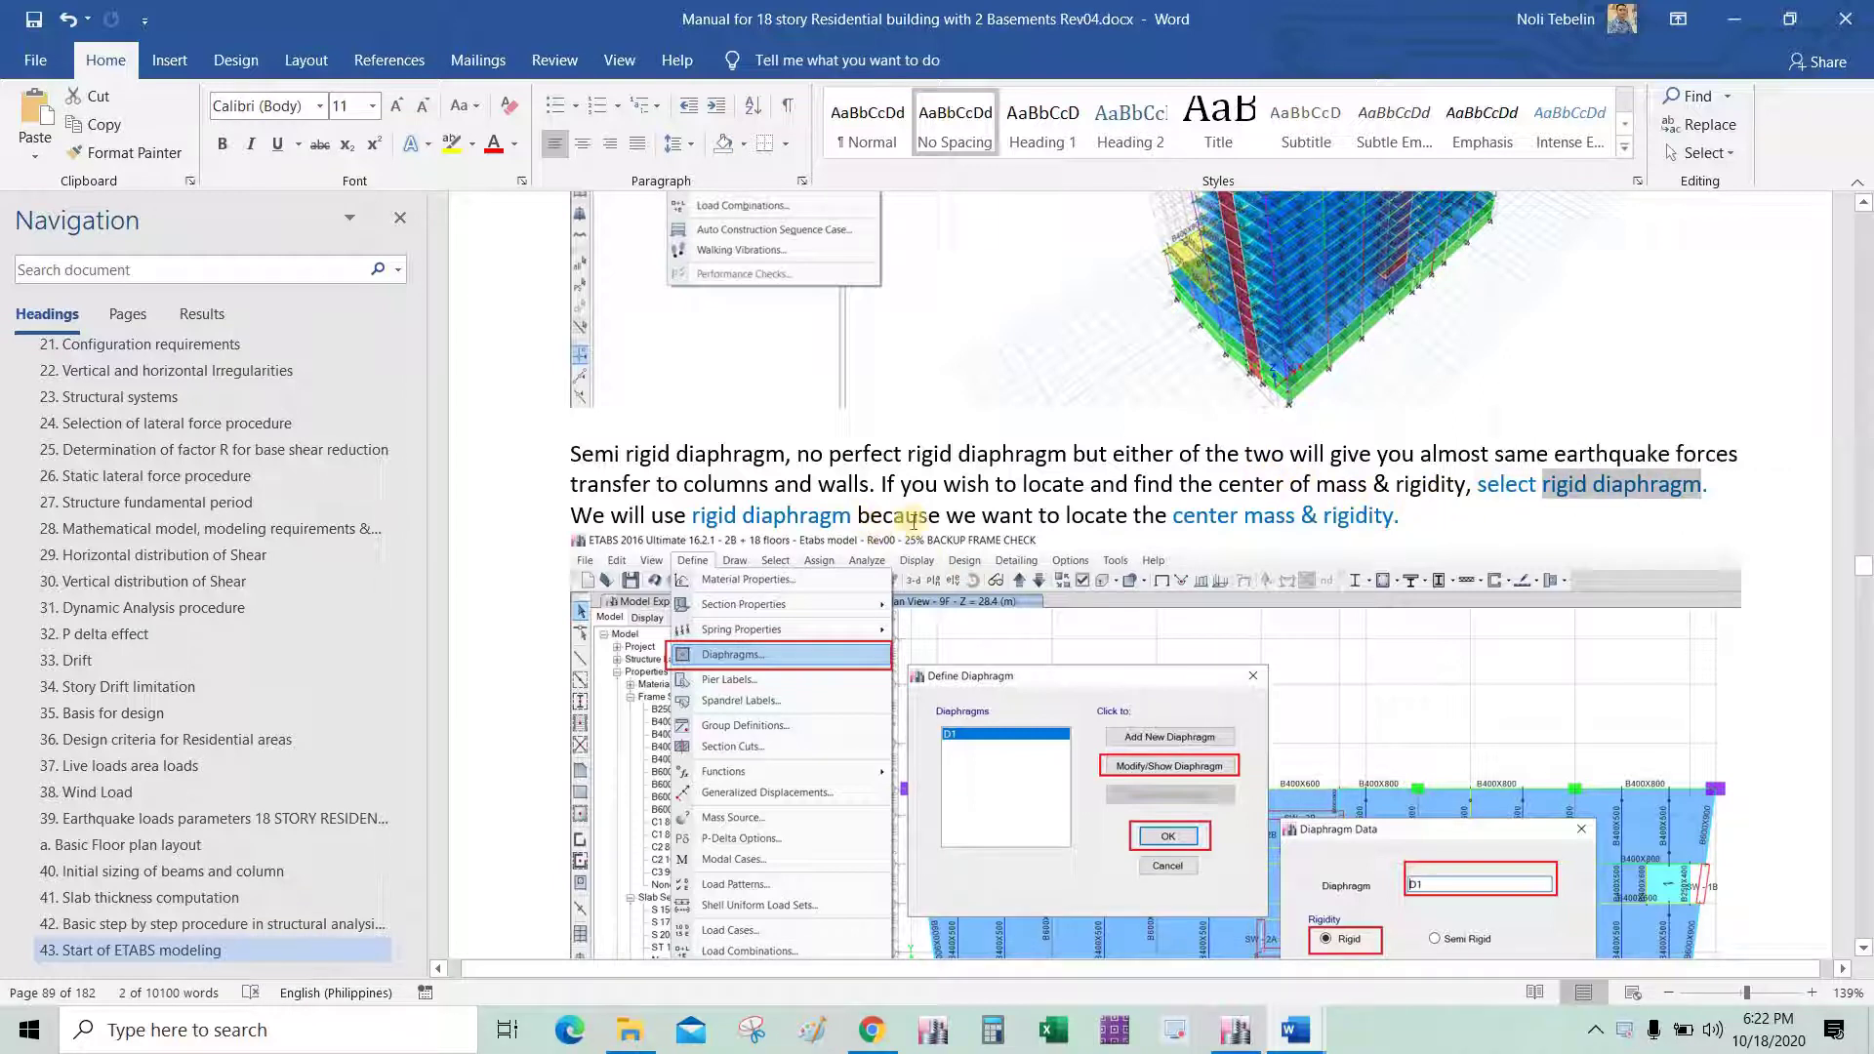
click(854, 516)
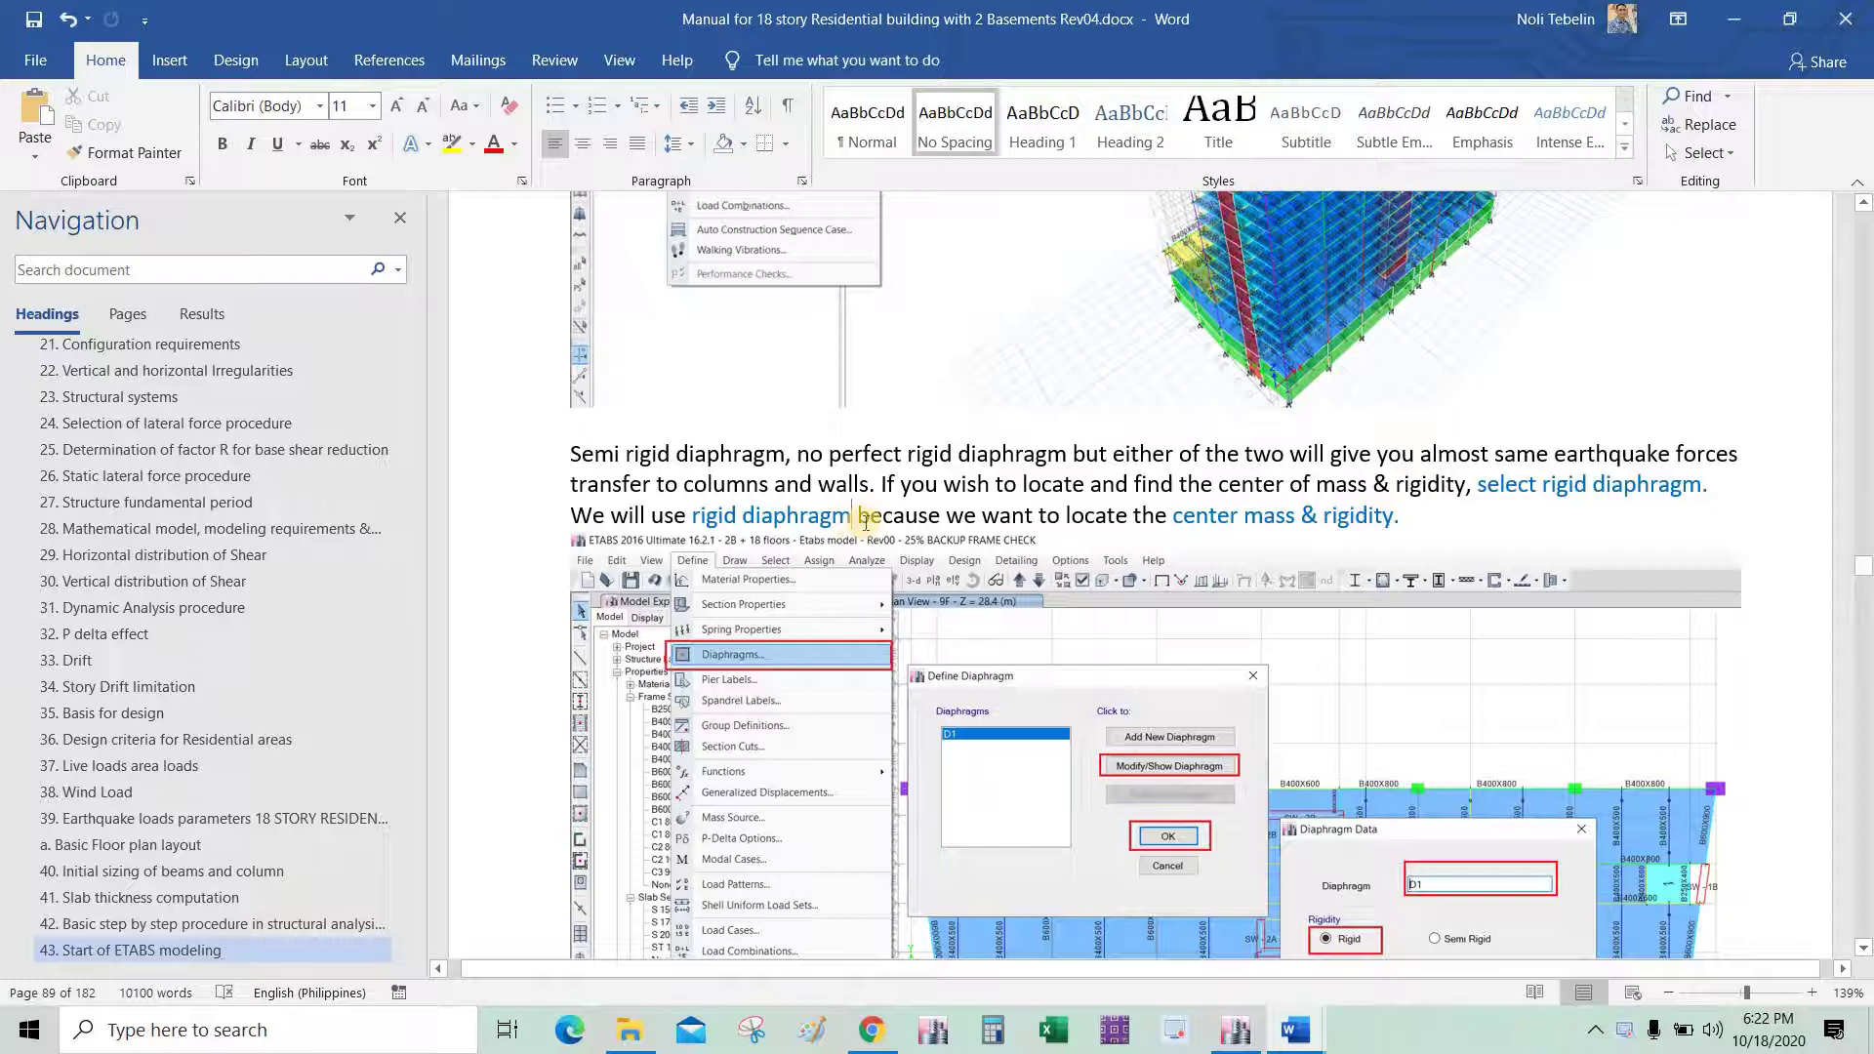
Switch to Chrome and mark the CSI wiki result "Rigid vs. Semi-rigid diaphragm" in the Google results for "rigid and semi rigid diaphragm".
key(alt+Tab)
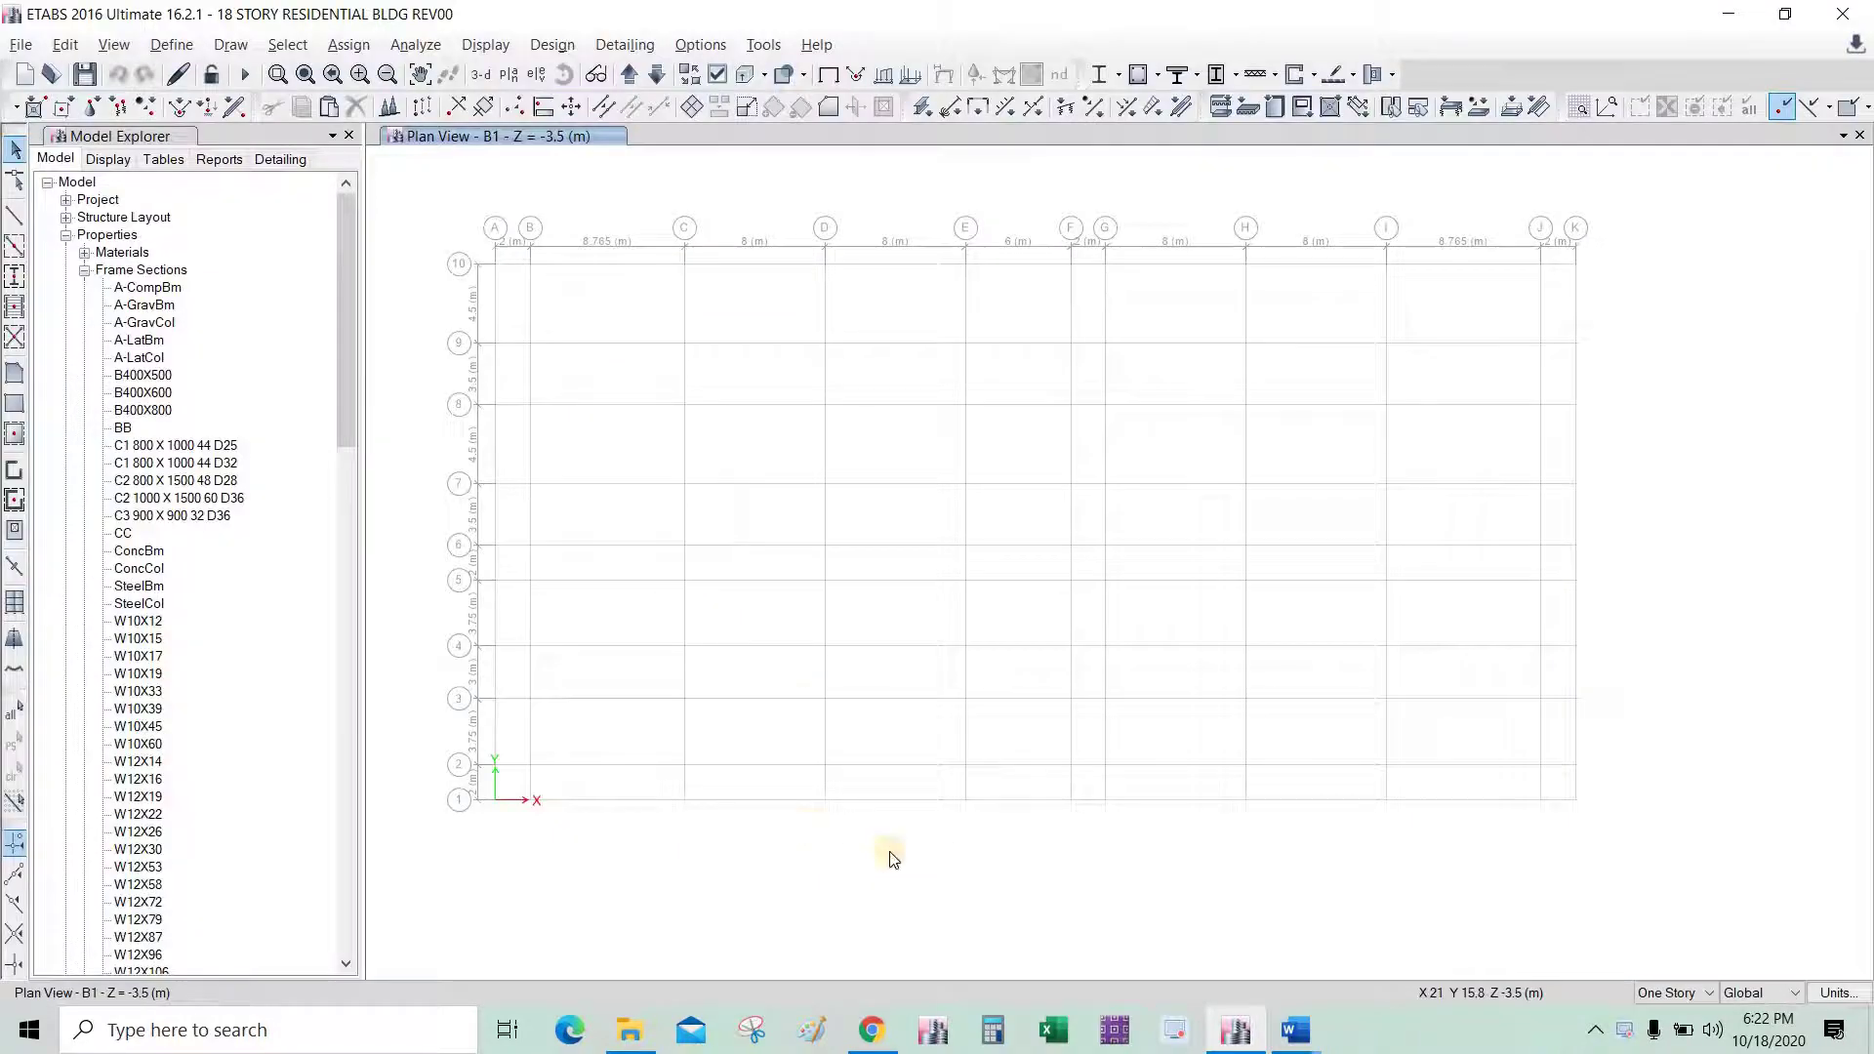
click(873, 1031)
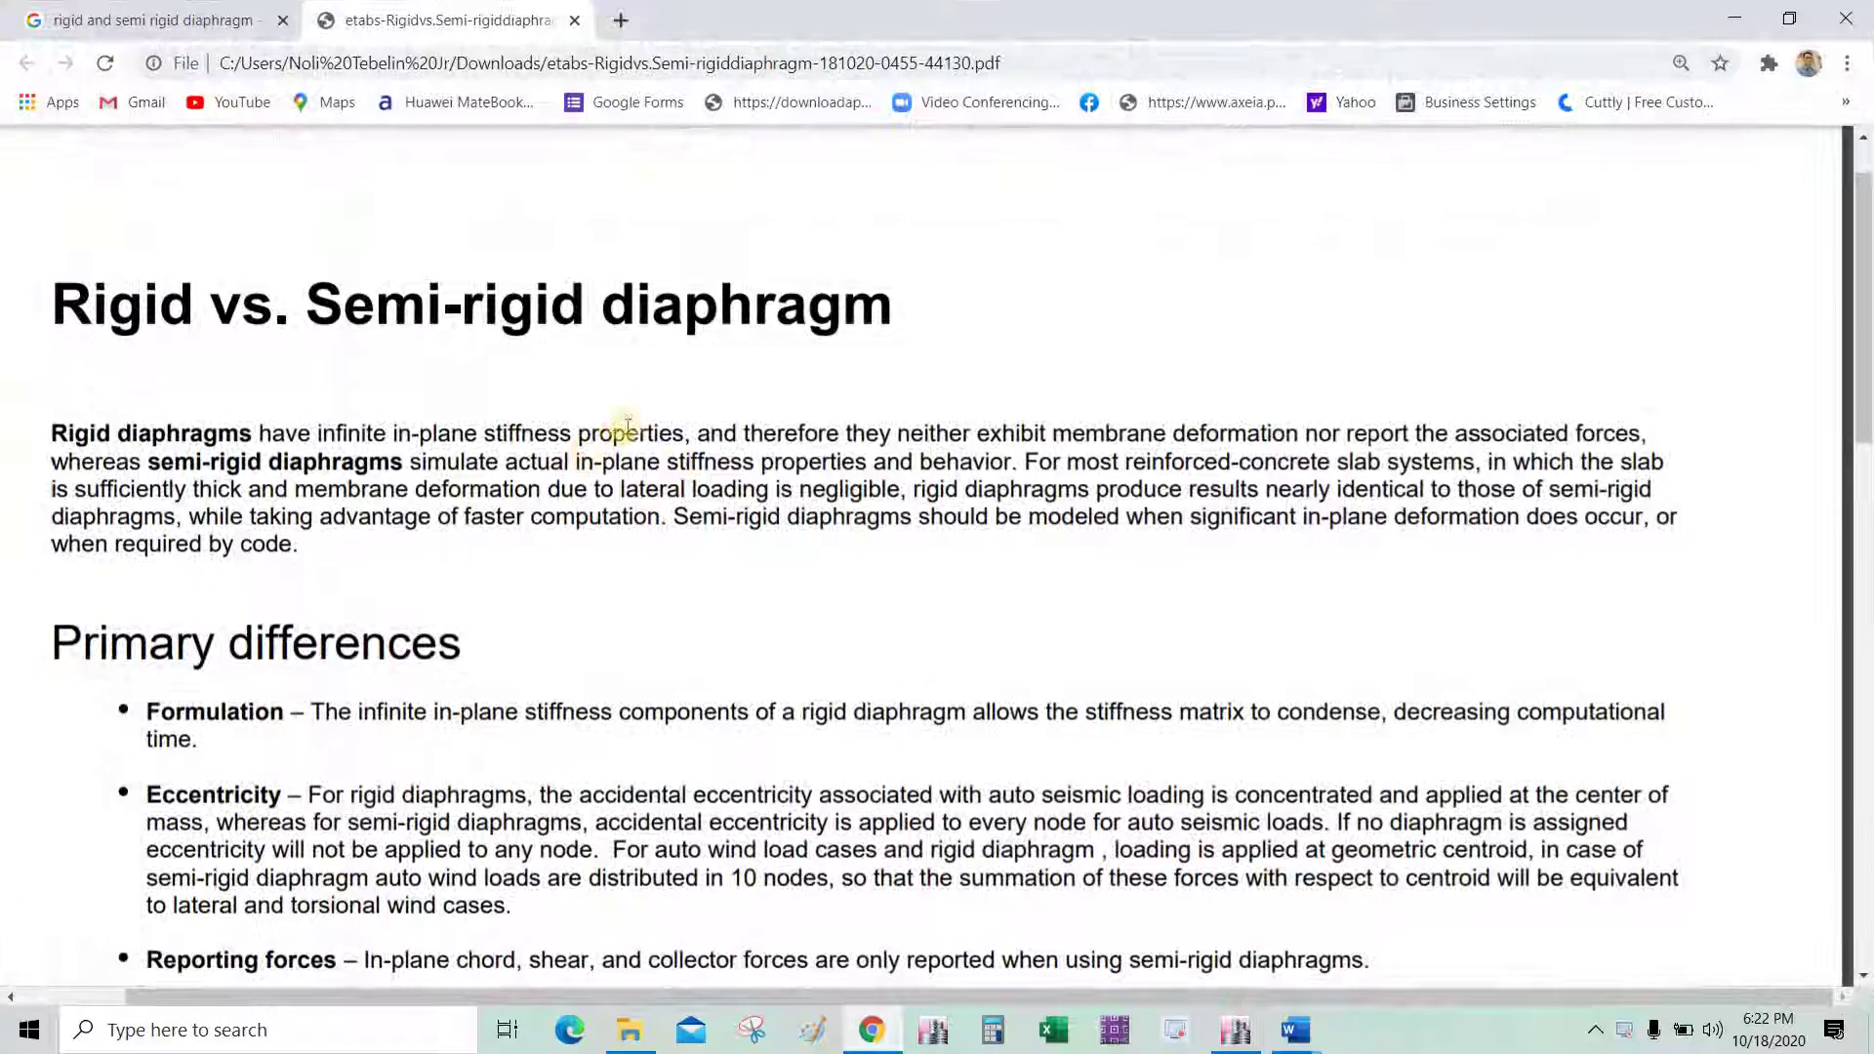
click(176, 19)
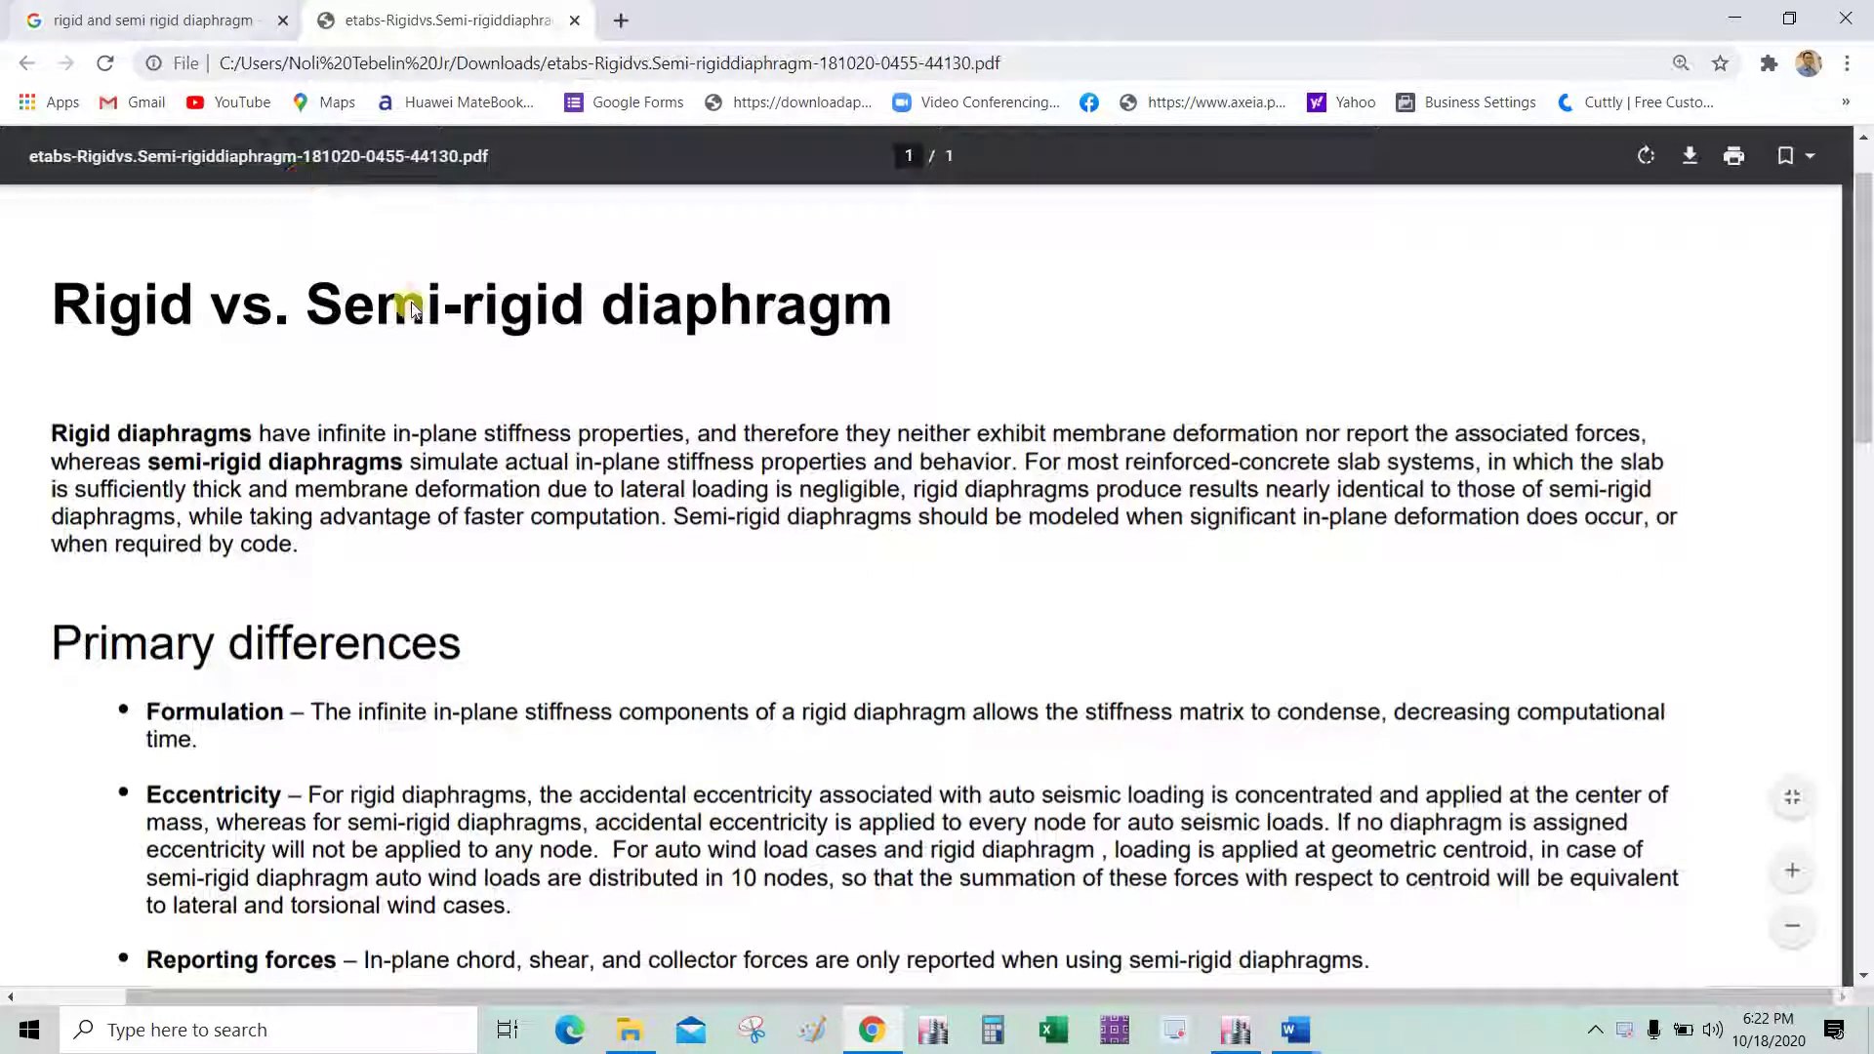
scroll(489, 221, up, 3)
click(377, 159)
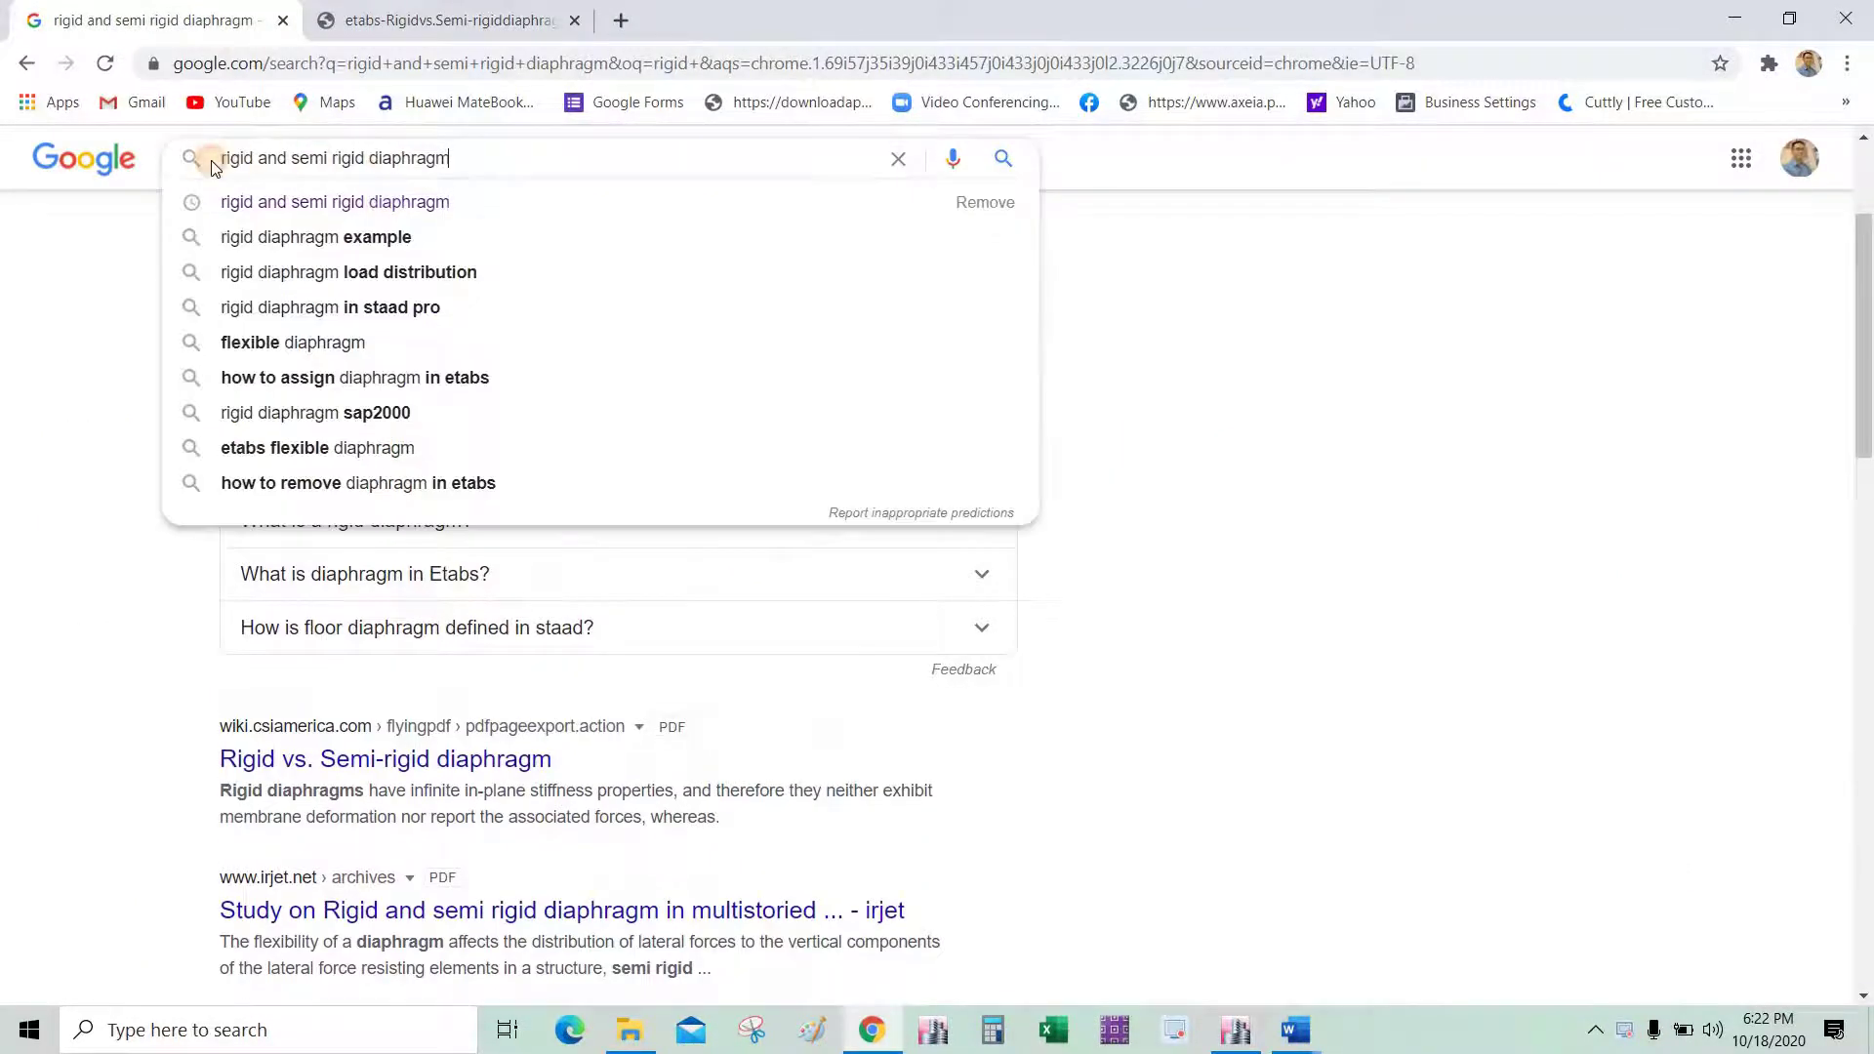
drag(196, 159, 501, 171)
scroll(1123, 615, down, 2)
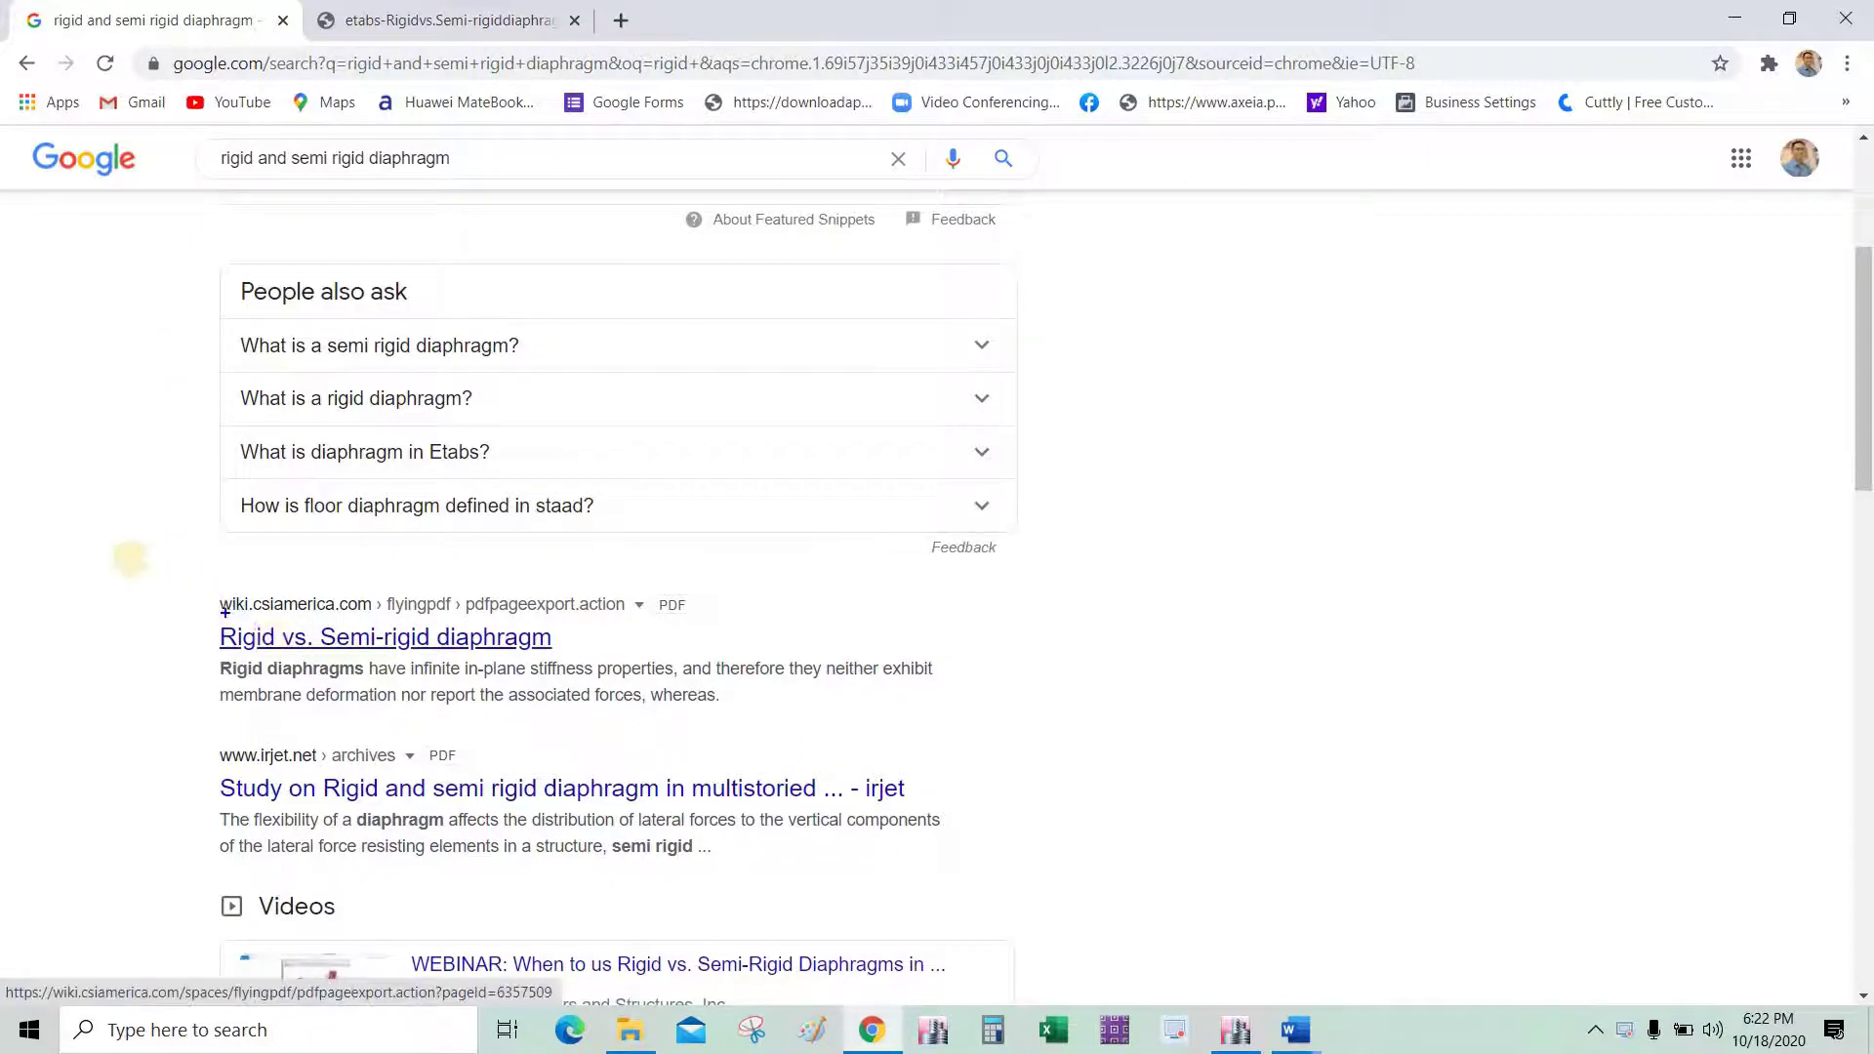
drag(128, 560, 214, 607)
mouse_move(353, 676)
mouse_down()
mouse_move(557, 634)
mouse_move(166, 652)
mouse_up()
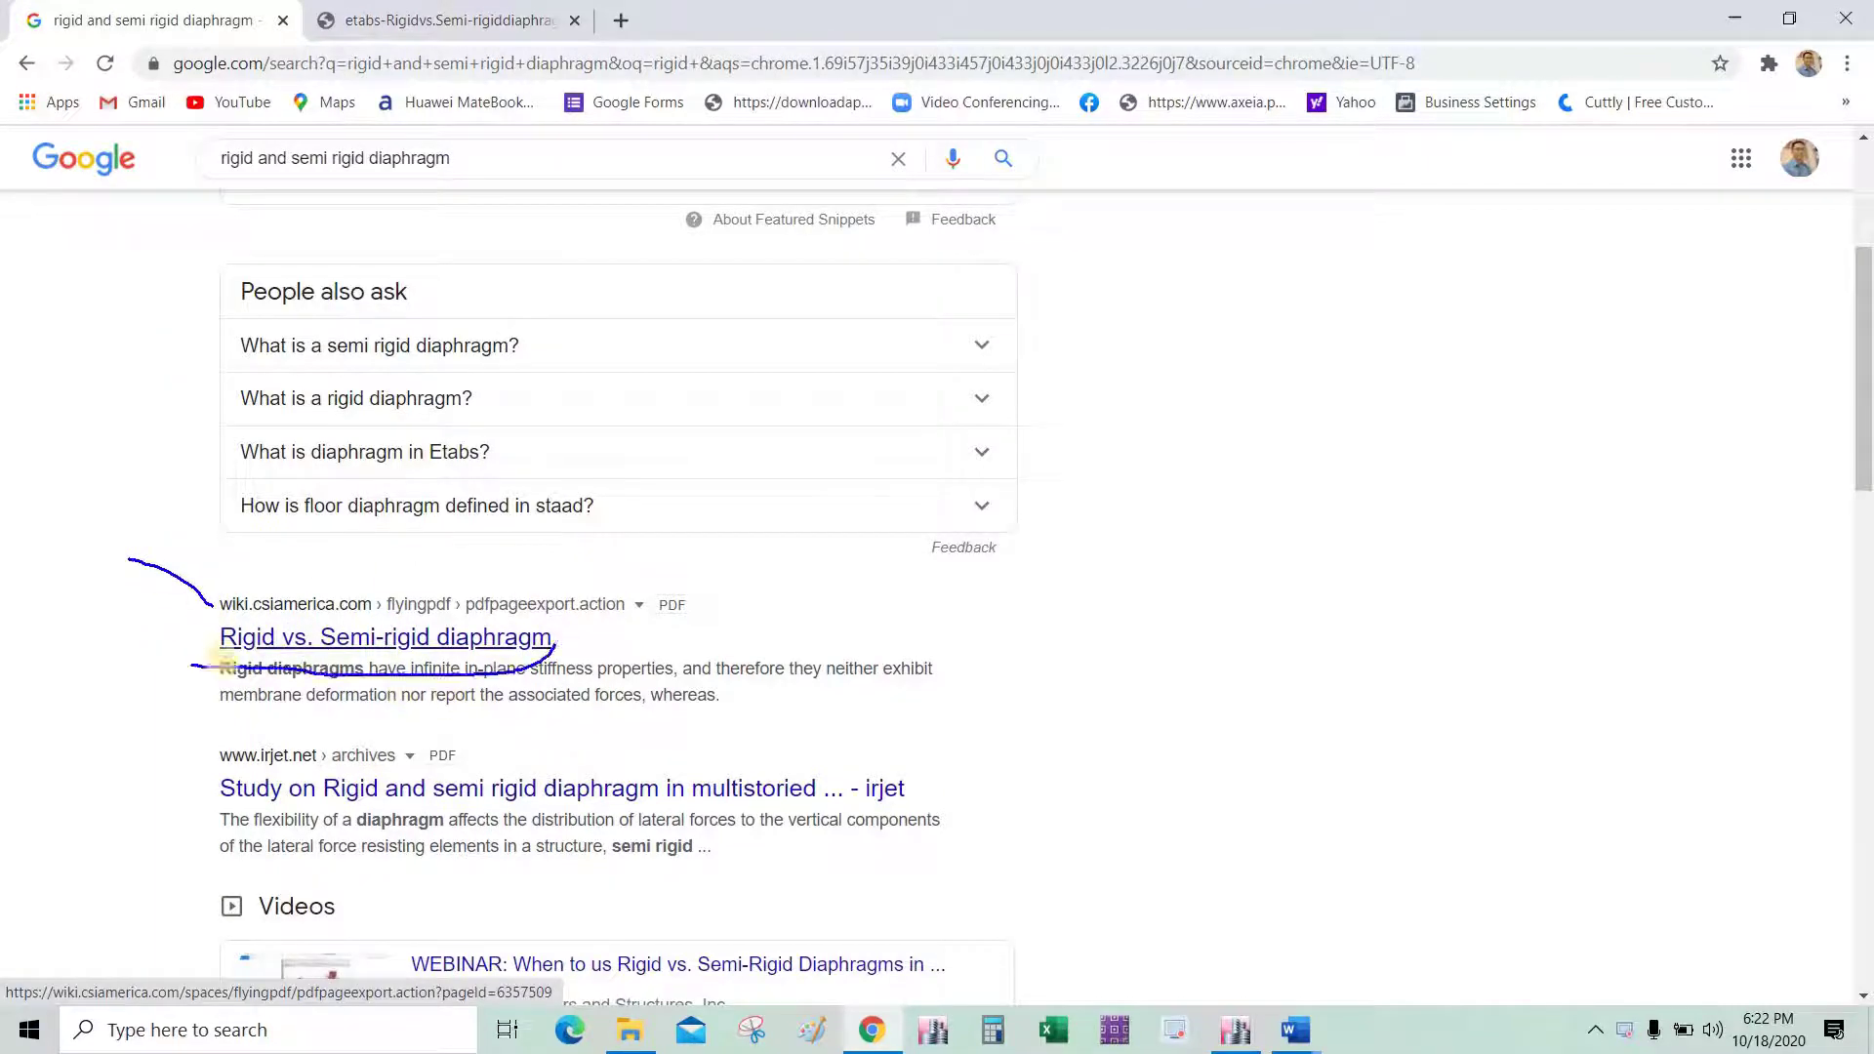
Read the introduction and primary differences in the Rigid vs. Semi-rigid diaphragm PDF, and return to ETABS.
click(459, 20)
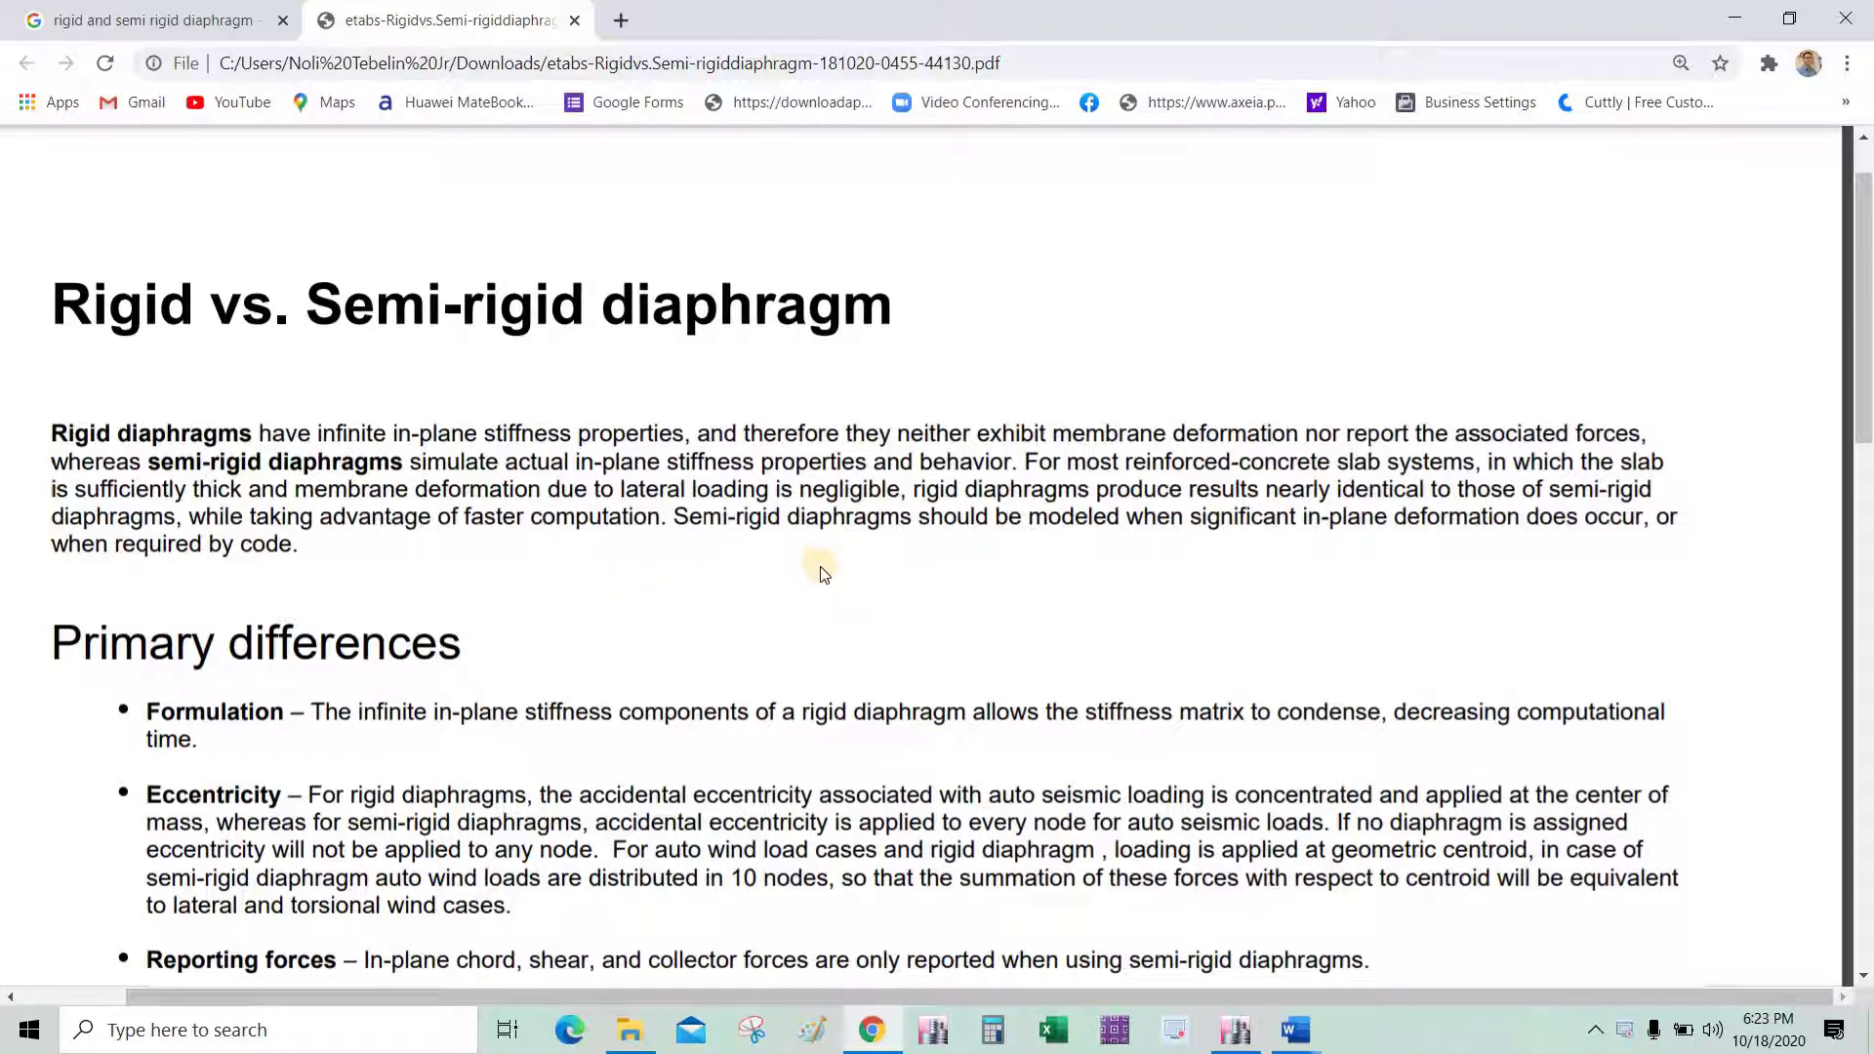
scroll(818, 571, down, 2)
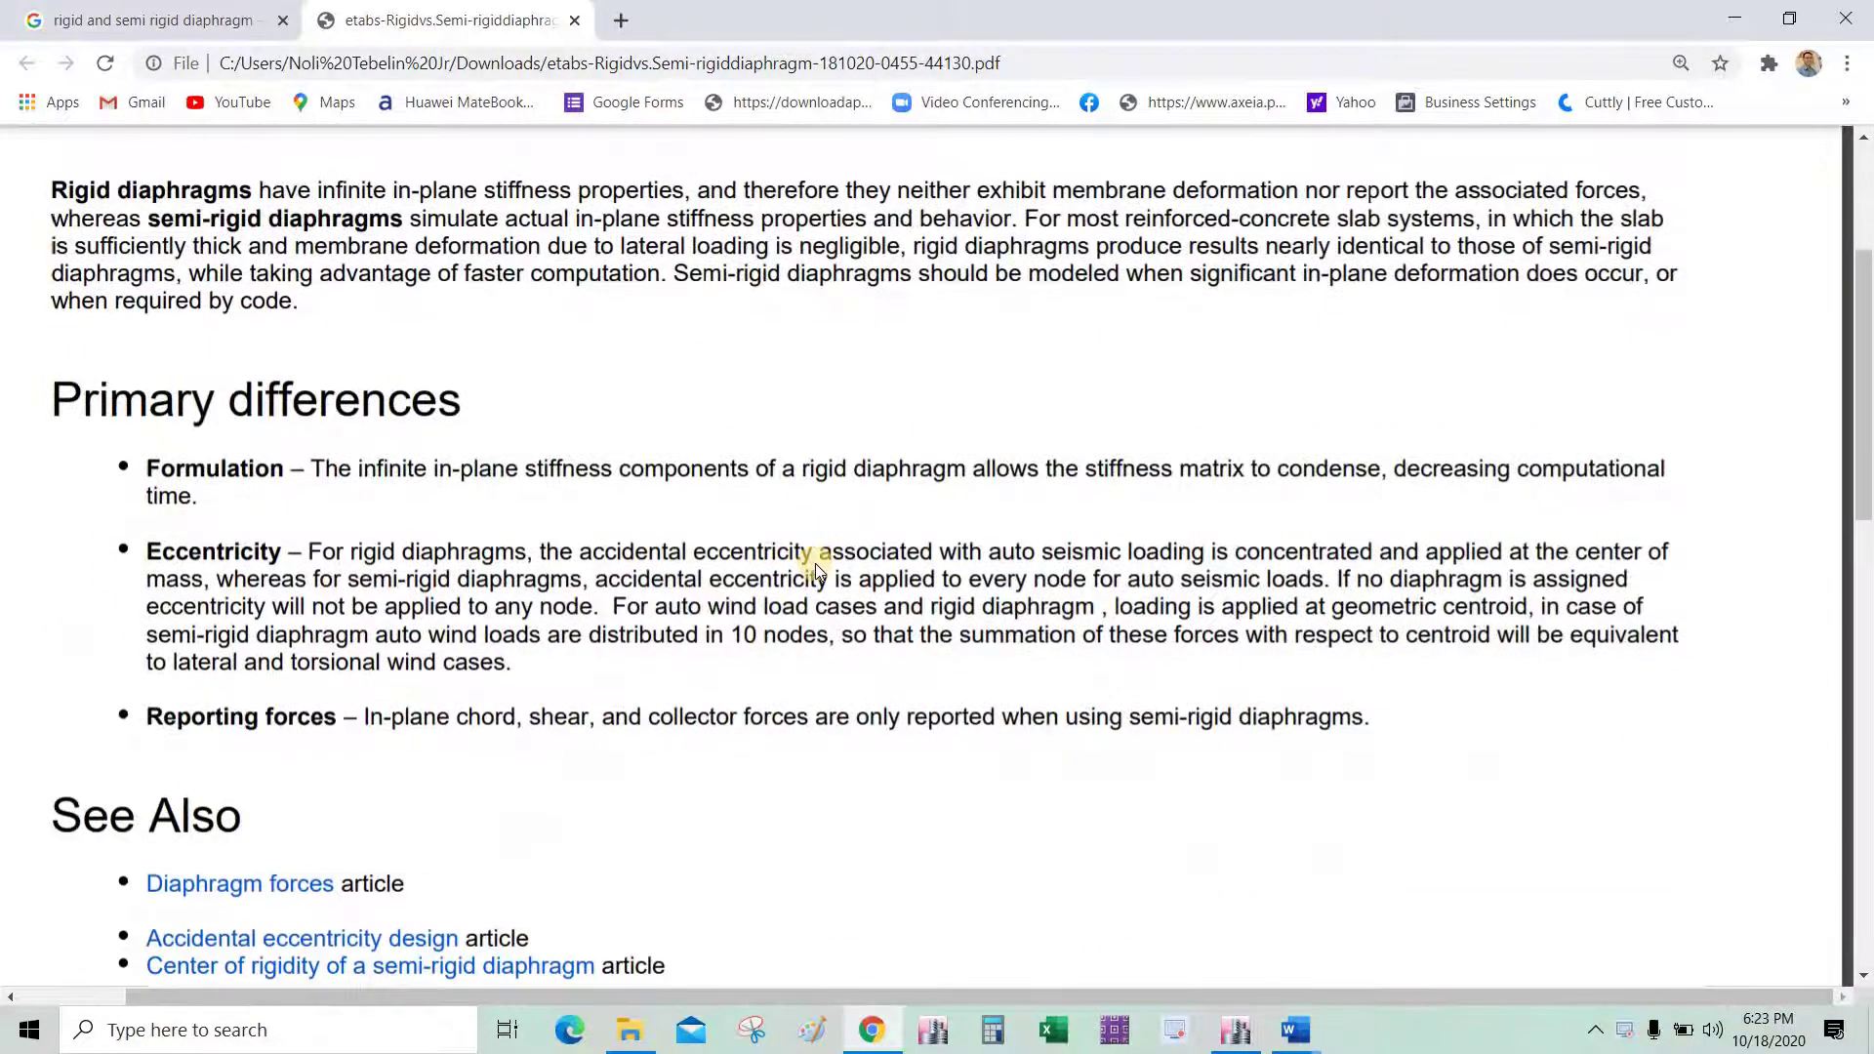
scroll(817, 561, up, 1)
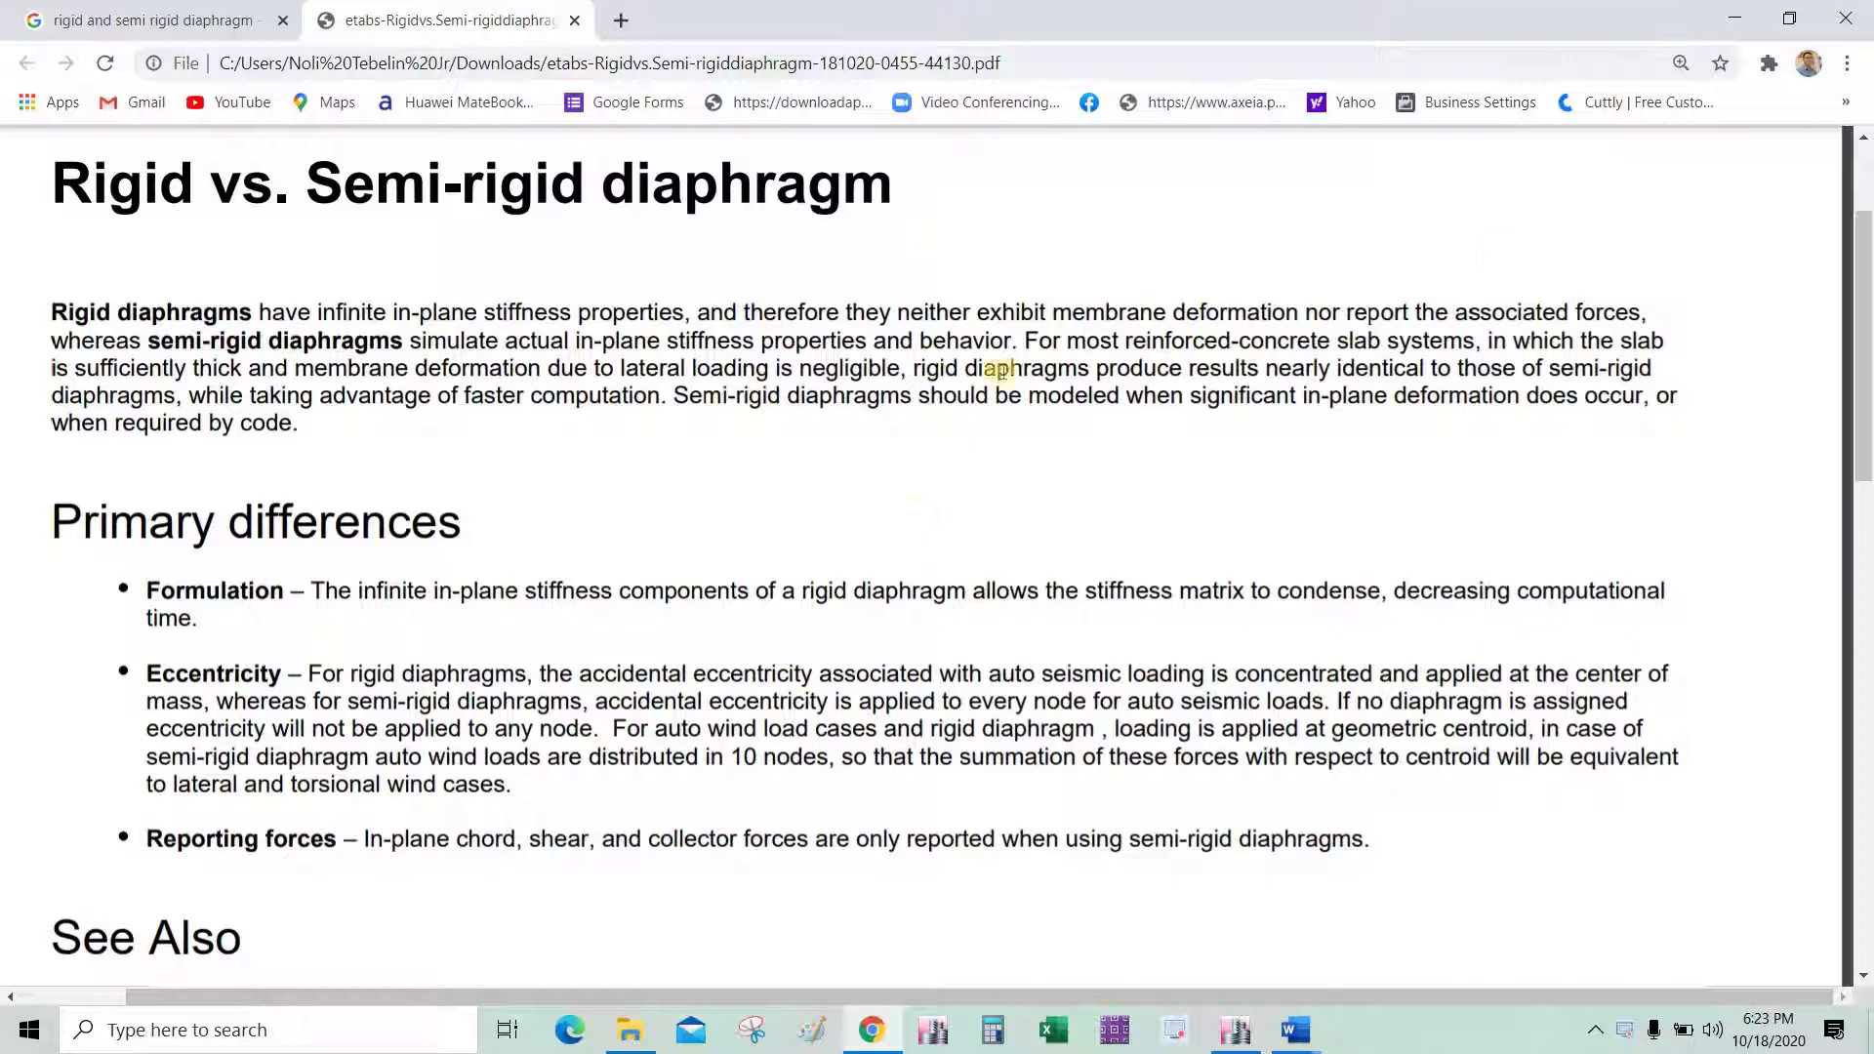
click(1735, 18)
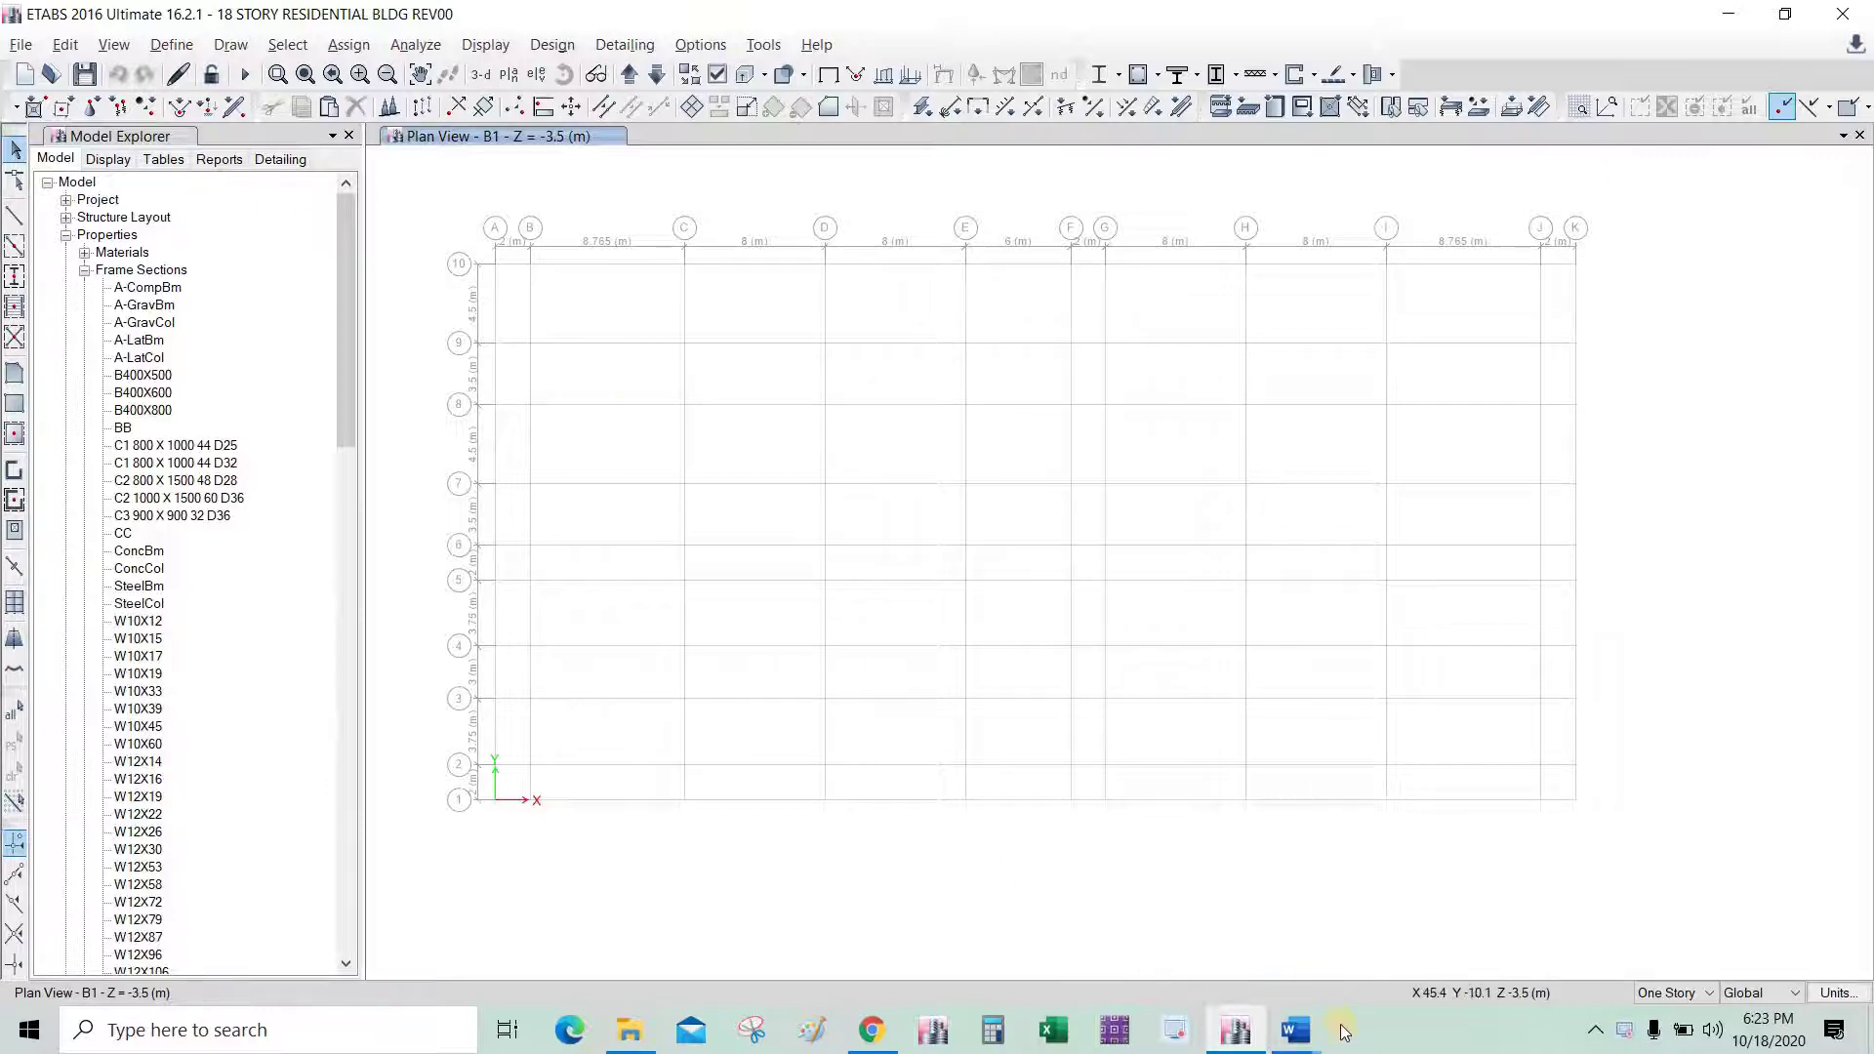
Review the definition of diaphragm D1 with the Rigid option selected, and close the diaphragm dialogs.
click(171, 44)
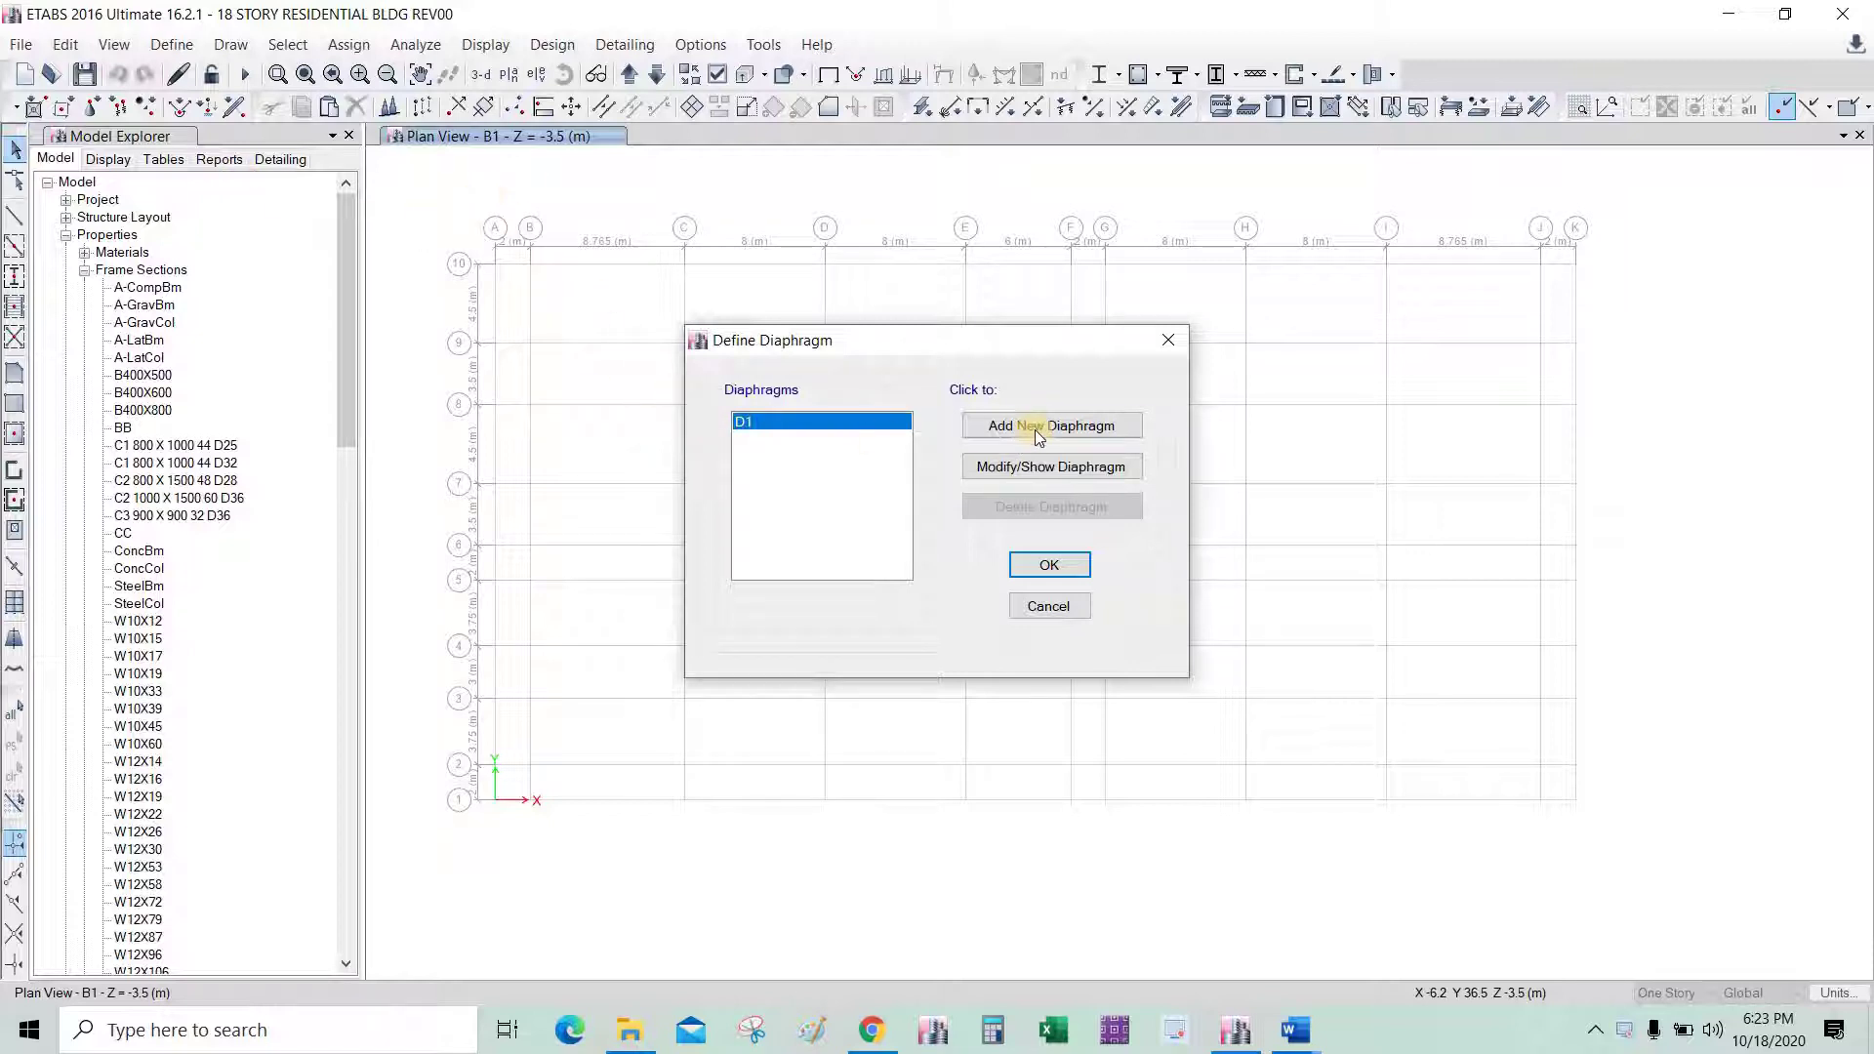
click(825, 429)
click(1029, 468)
click(798, 527)
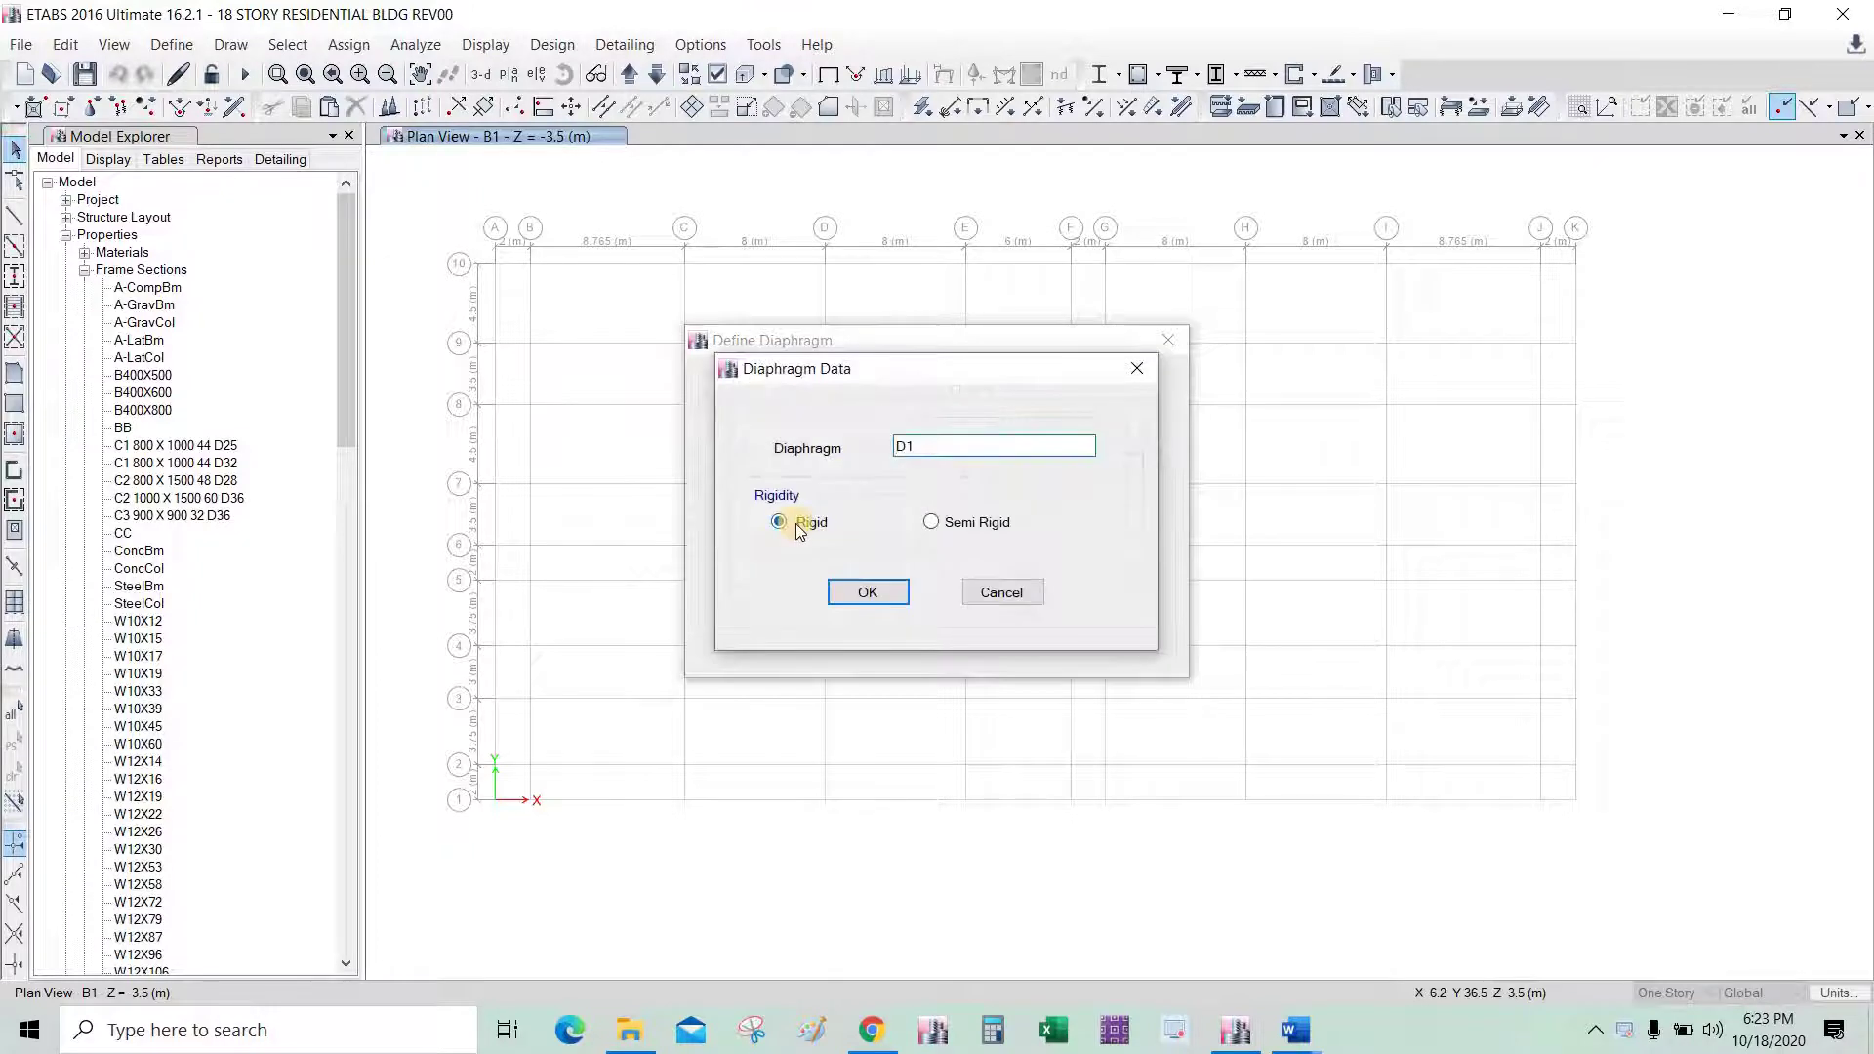
click(793, 529)
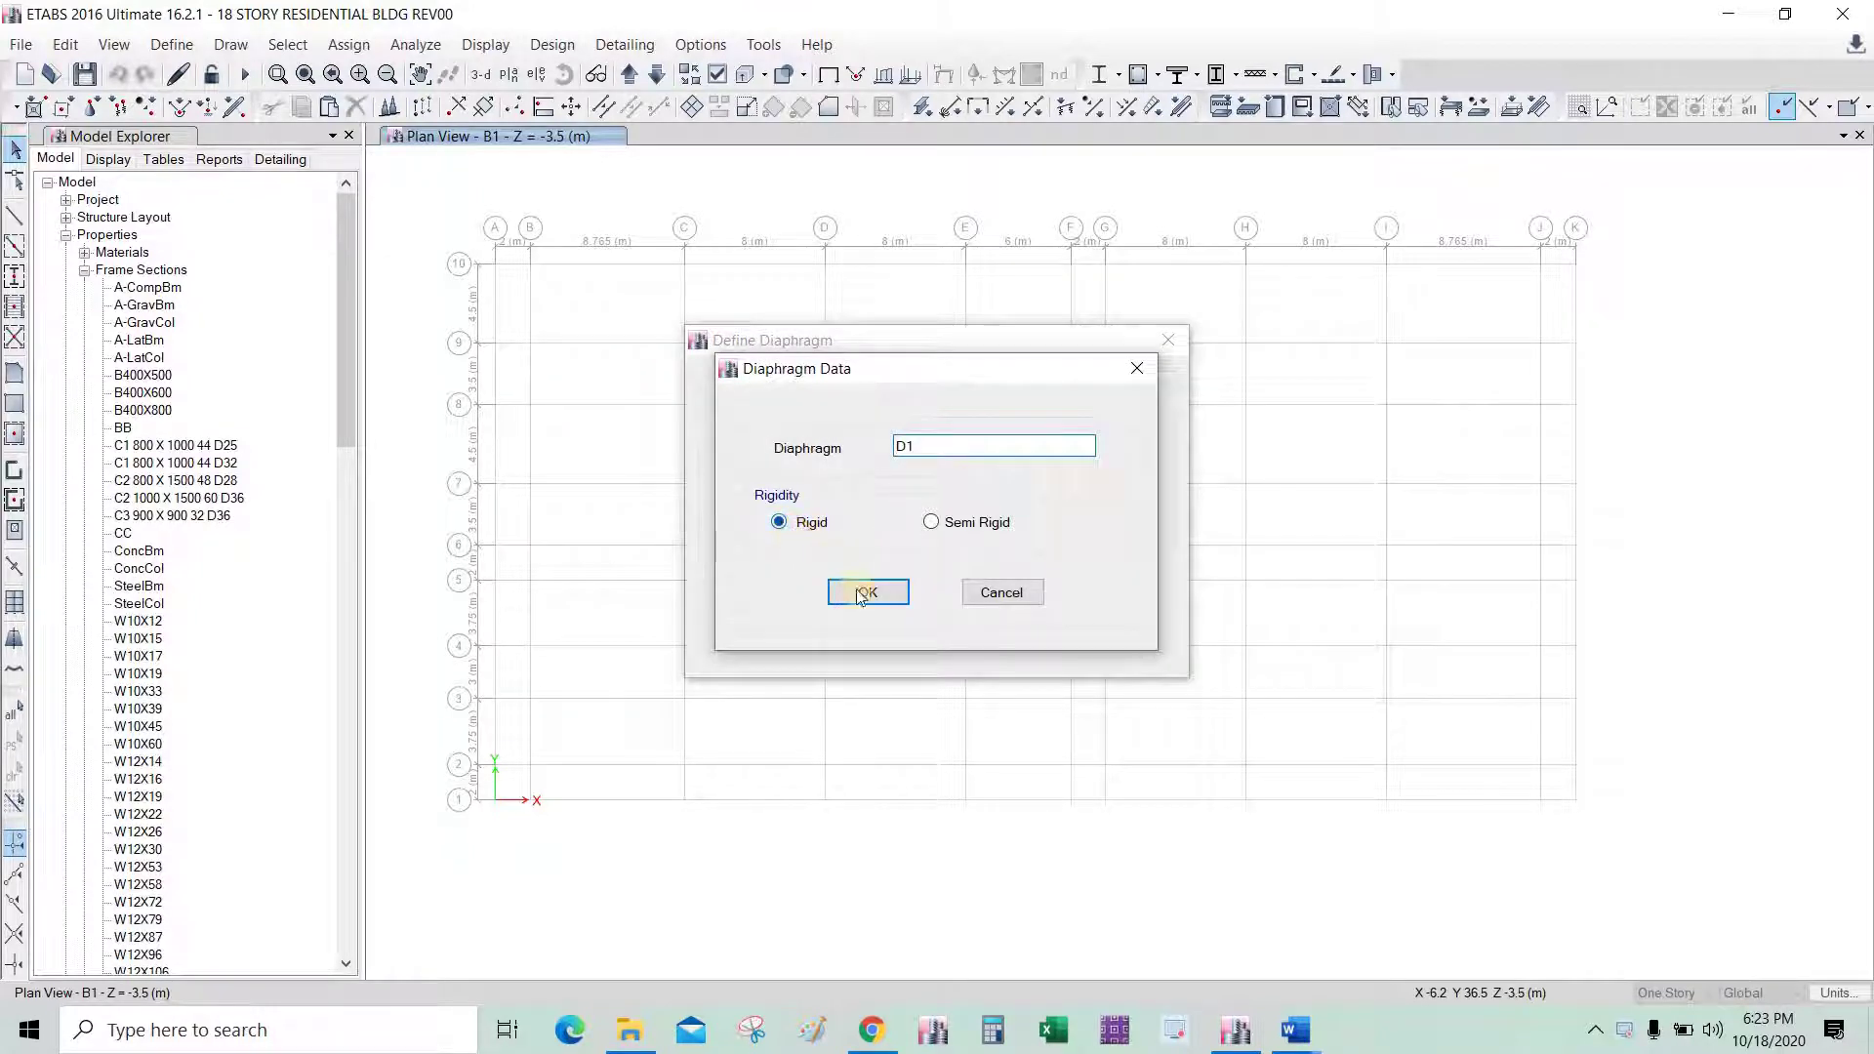
click(971, 593)
click(1040, 564)
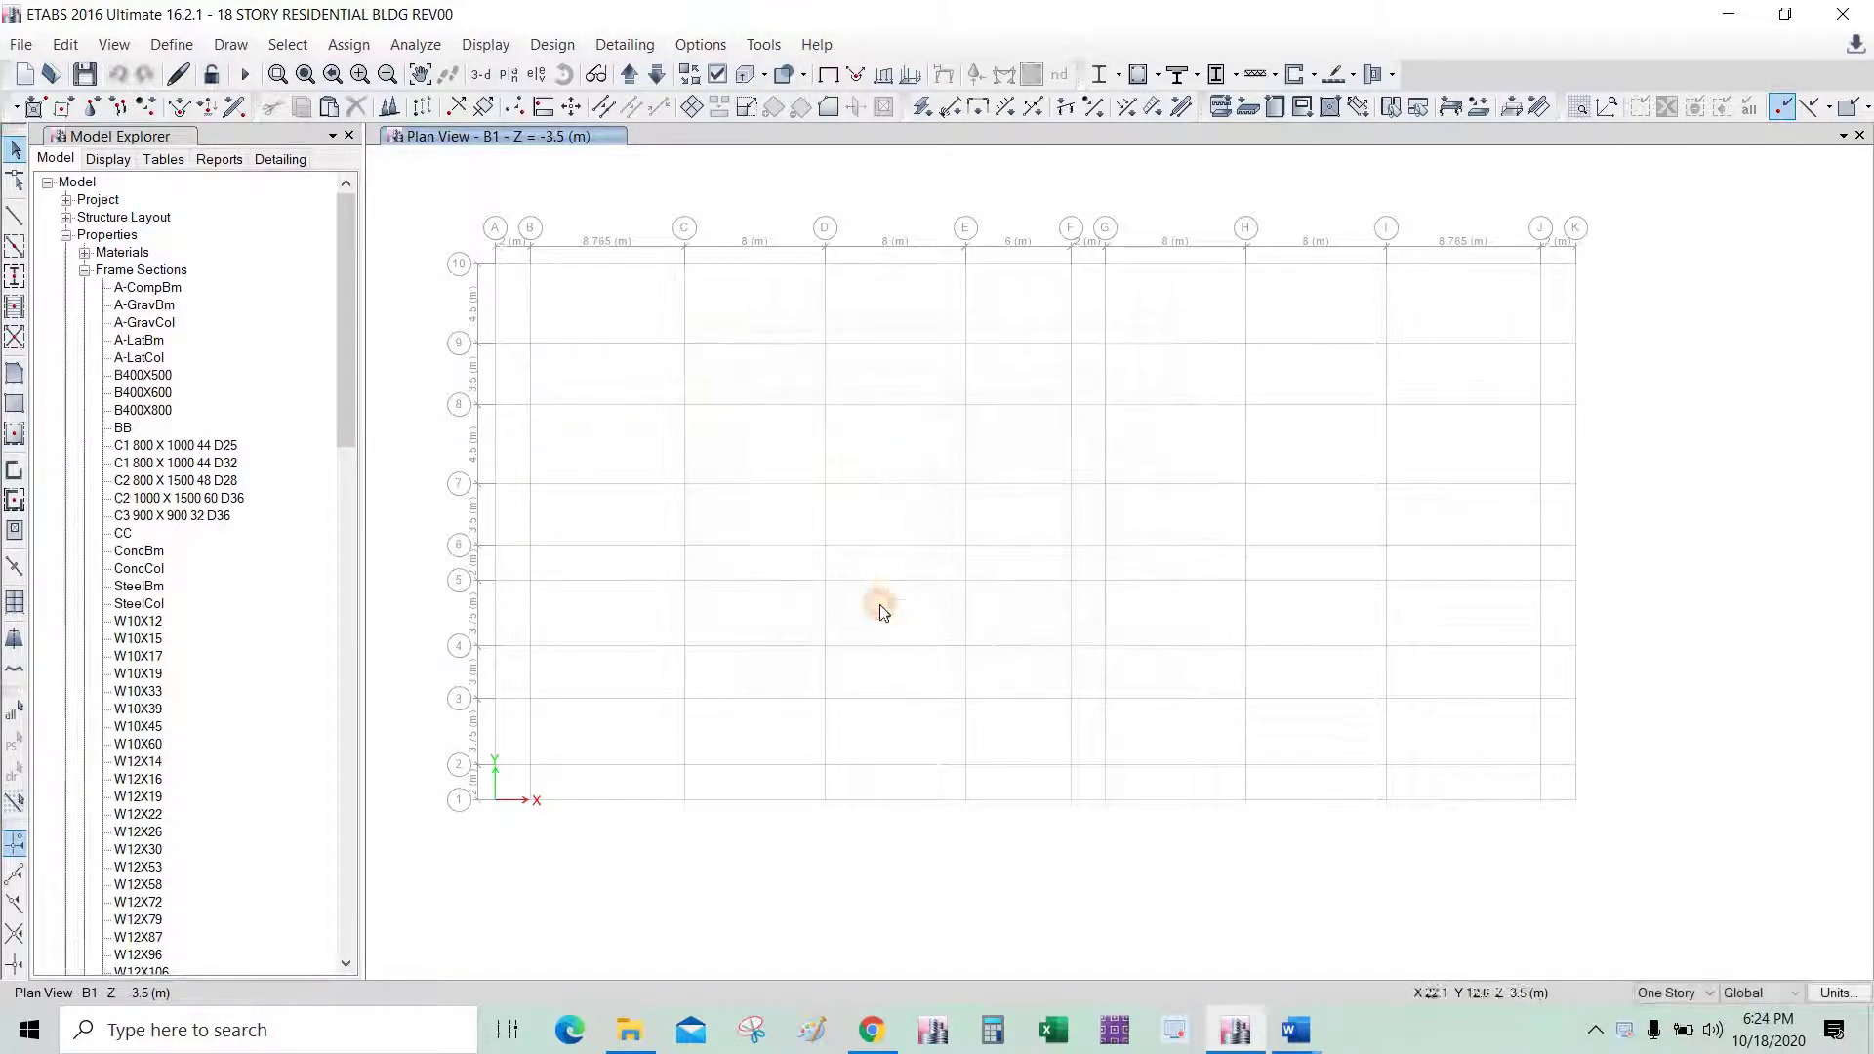
Switch to the 18-story building manual in Word and find the Define Load Patterns illustration after the diaphragm section.
key(alt+Tab)
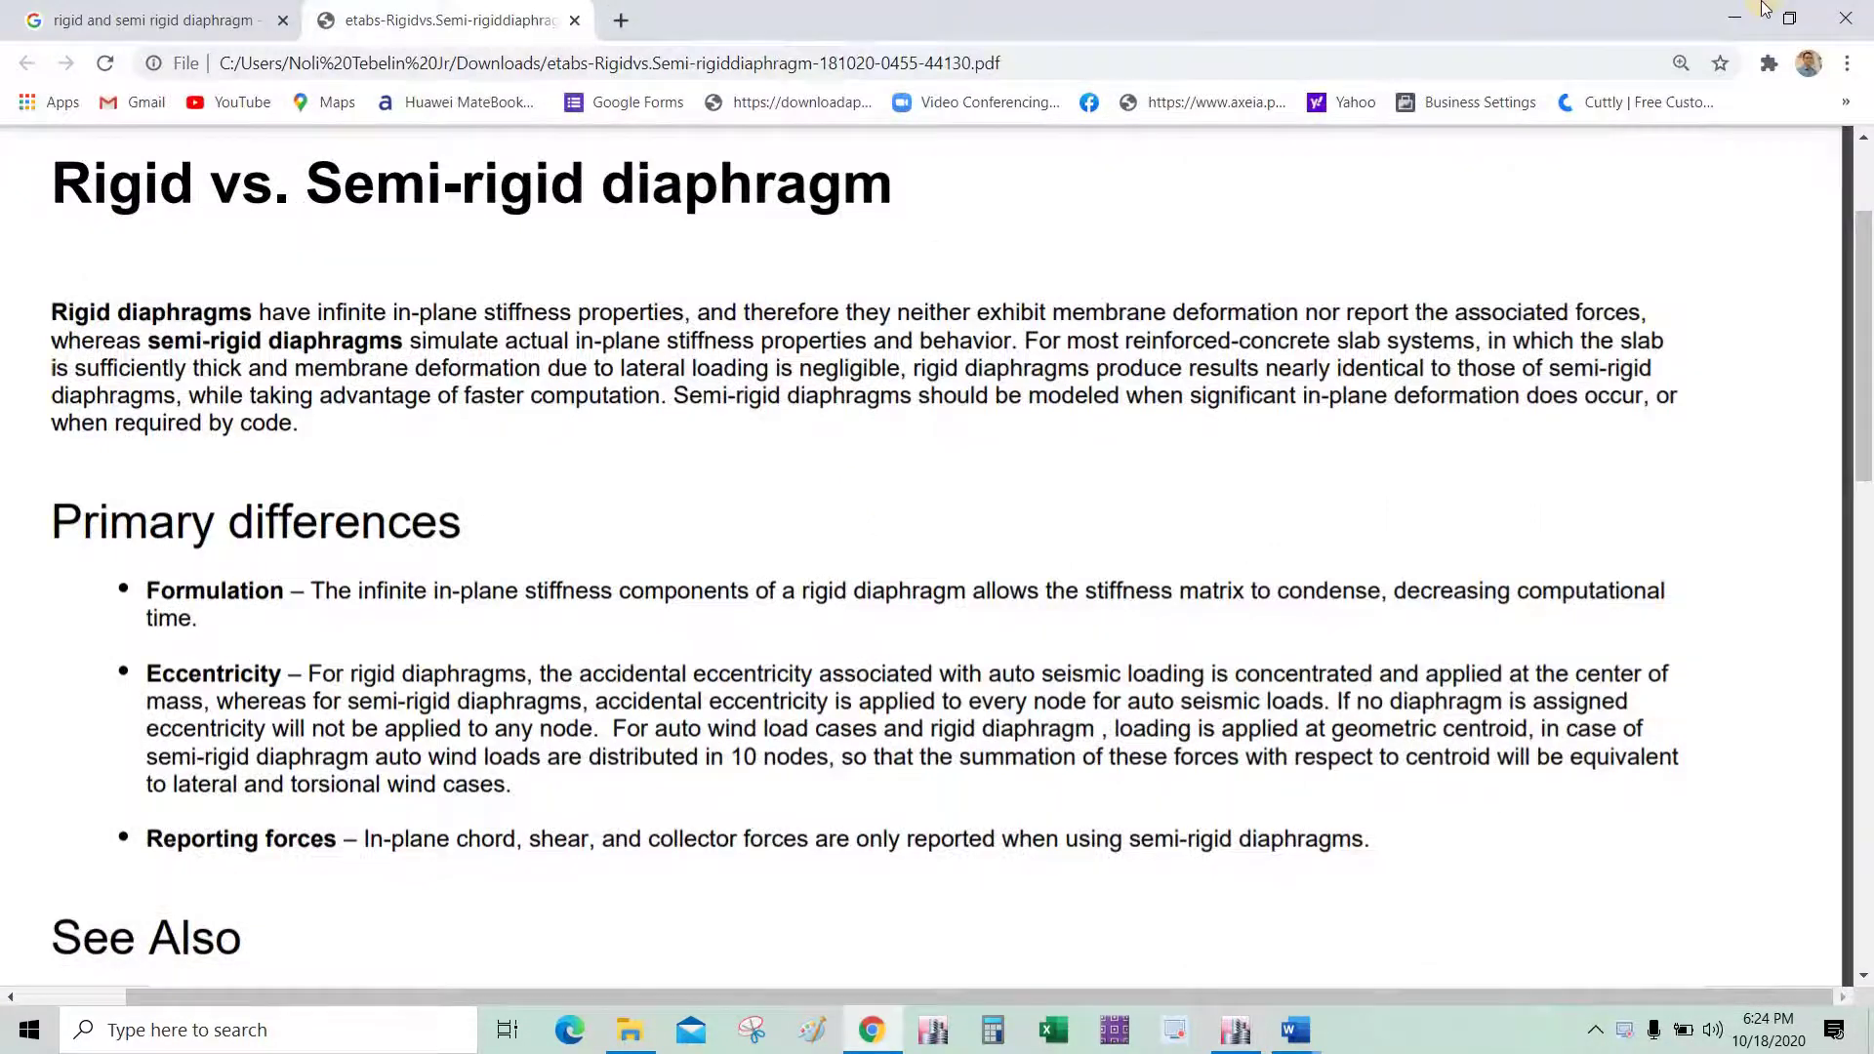
key(alt+Tab)
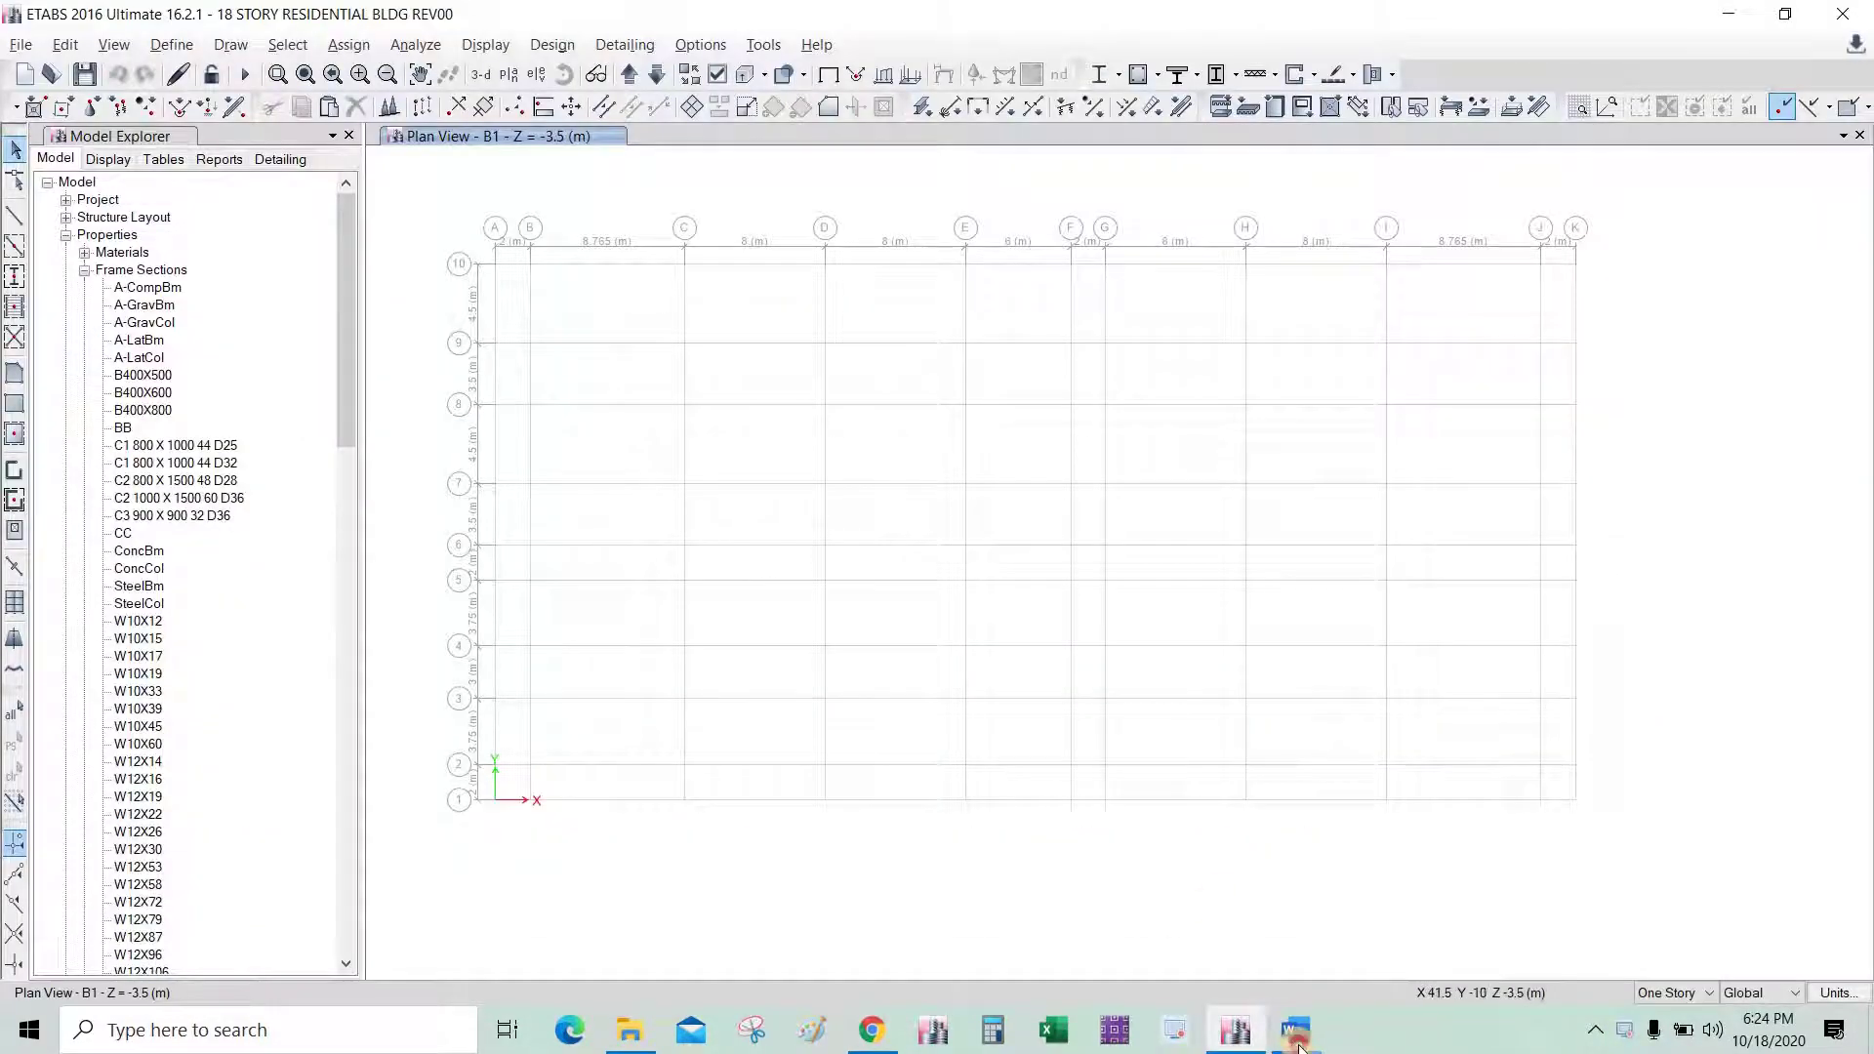
mouse_move(1295, 1029)
click(1360, 943)
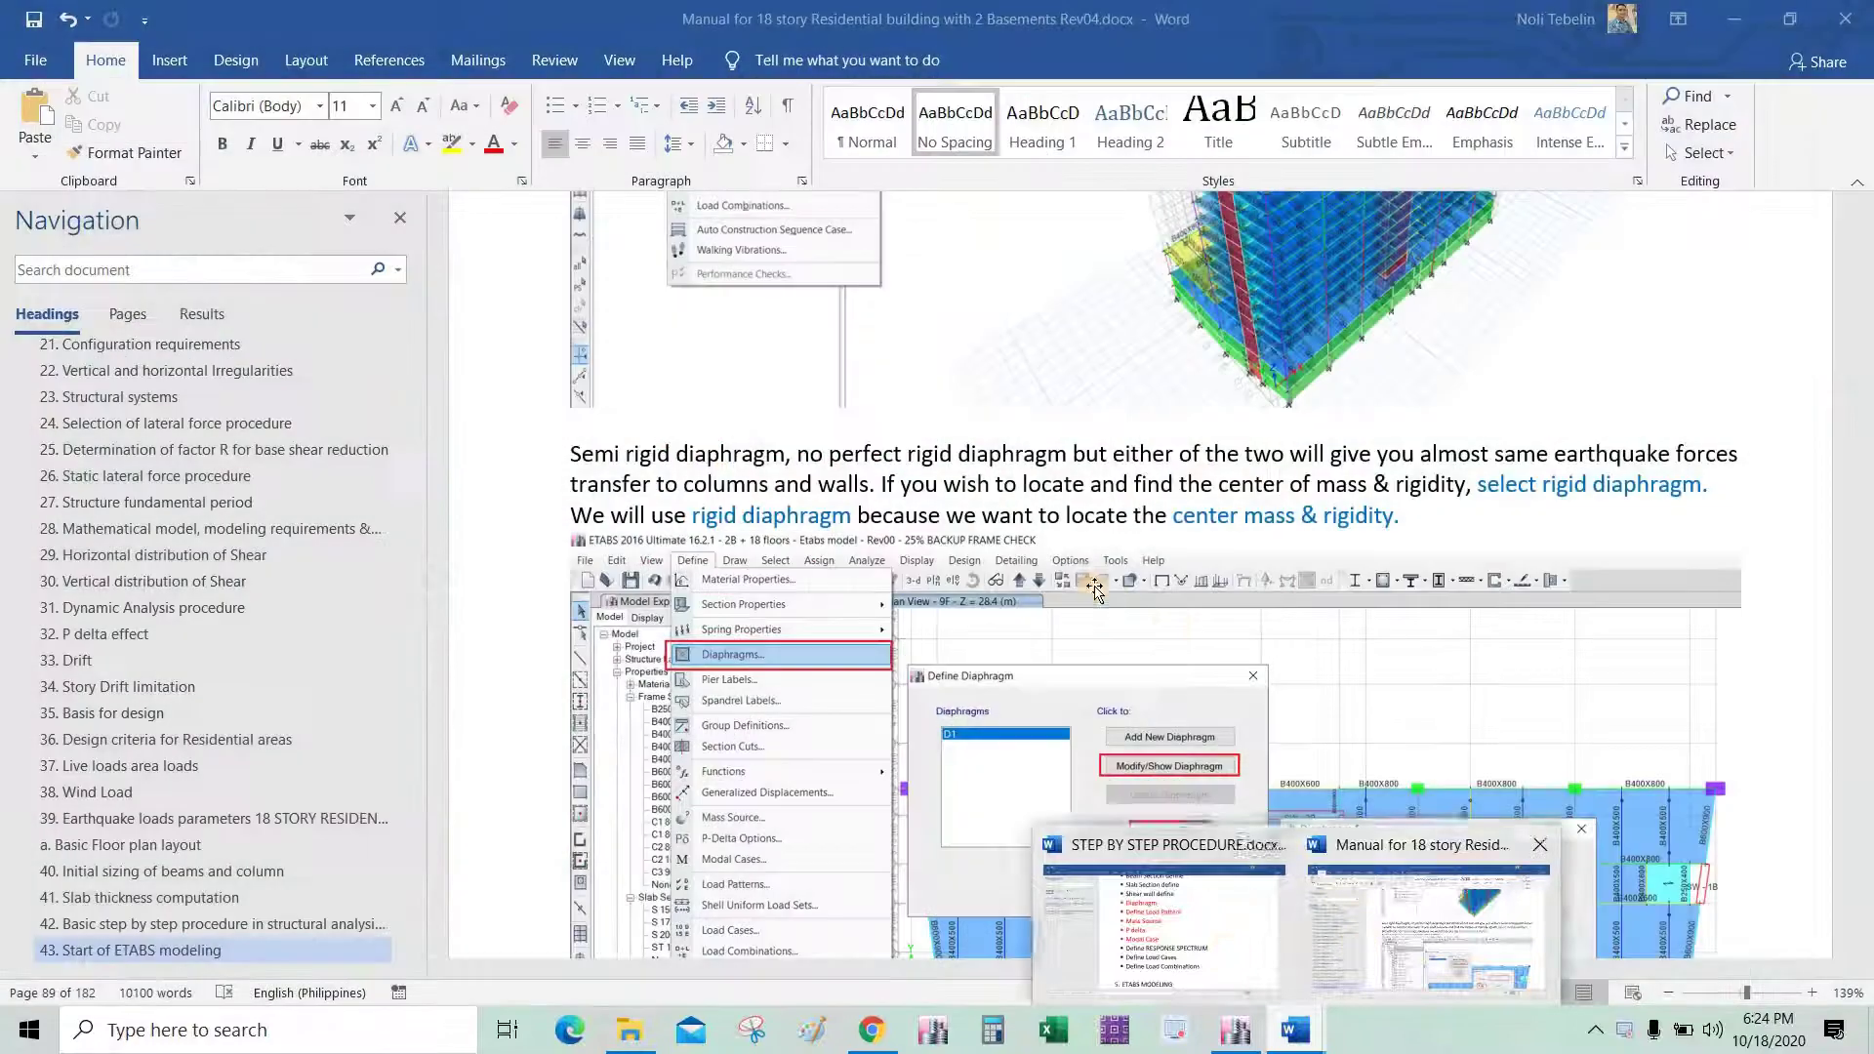
scroll(1125, 649, down, 10)
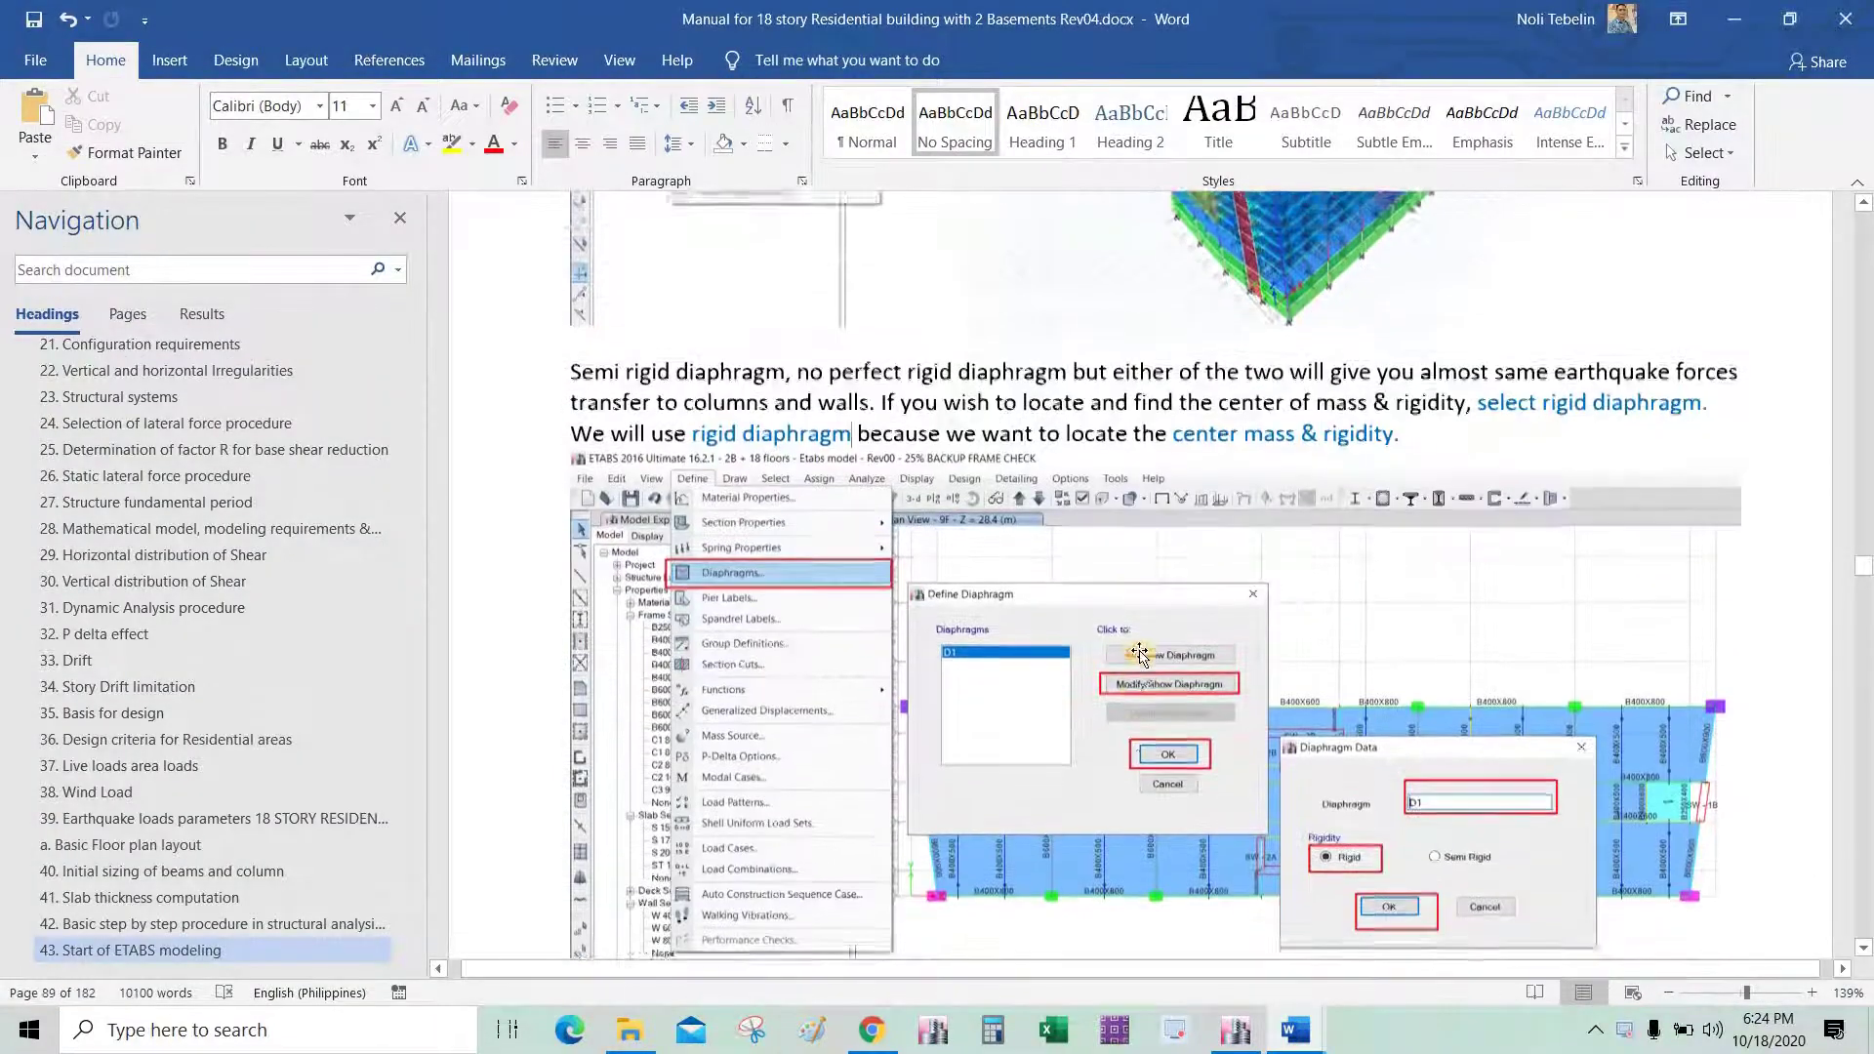
scroll(1136, 652, up, 10)
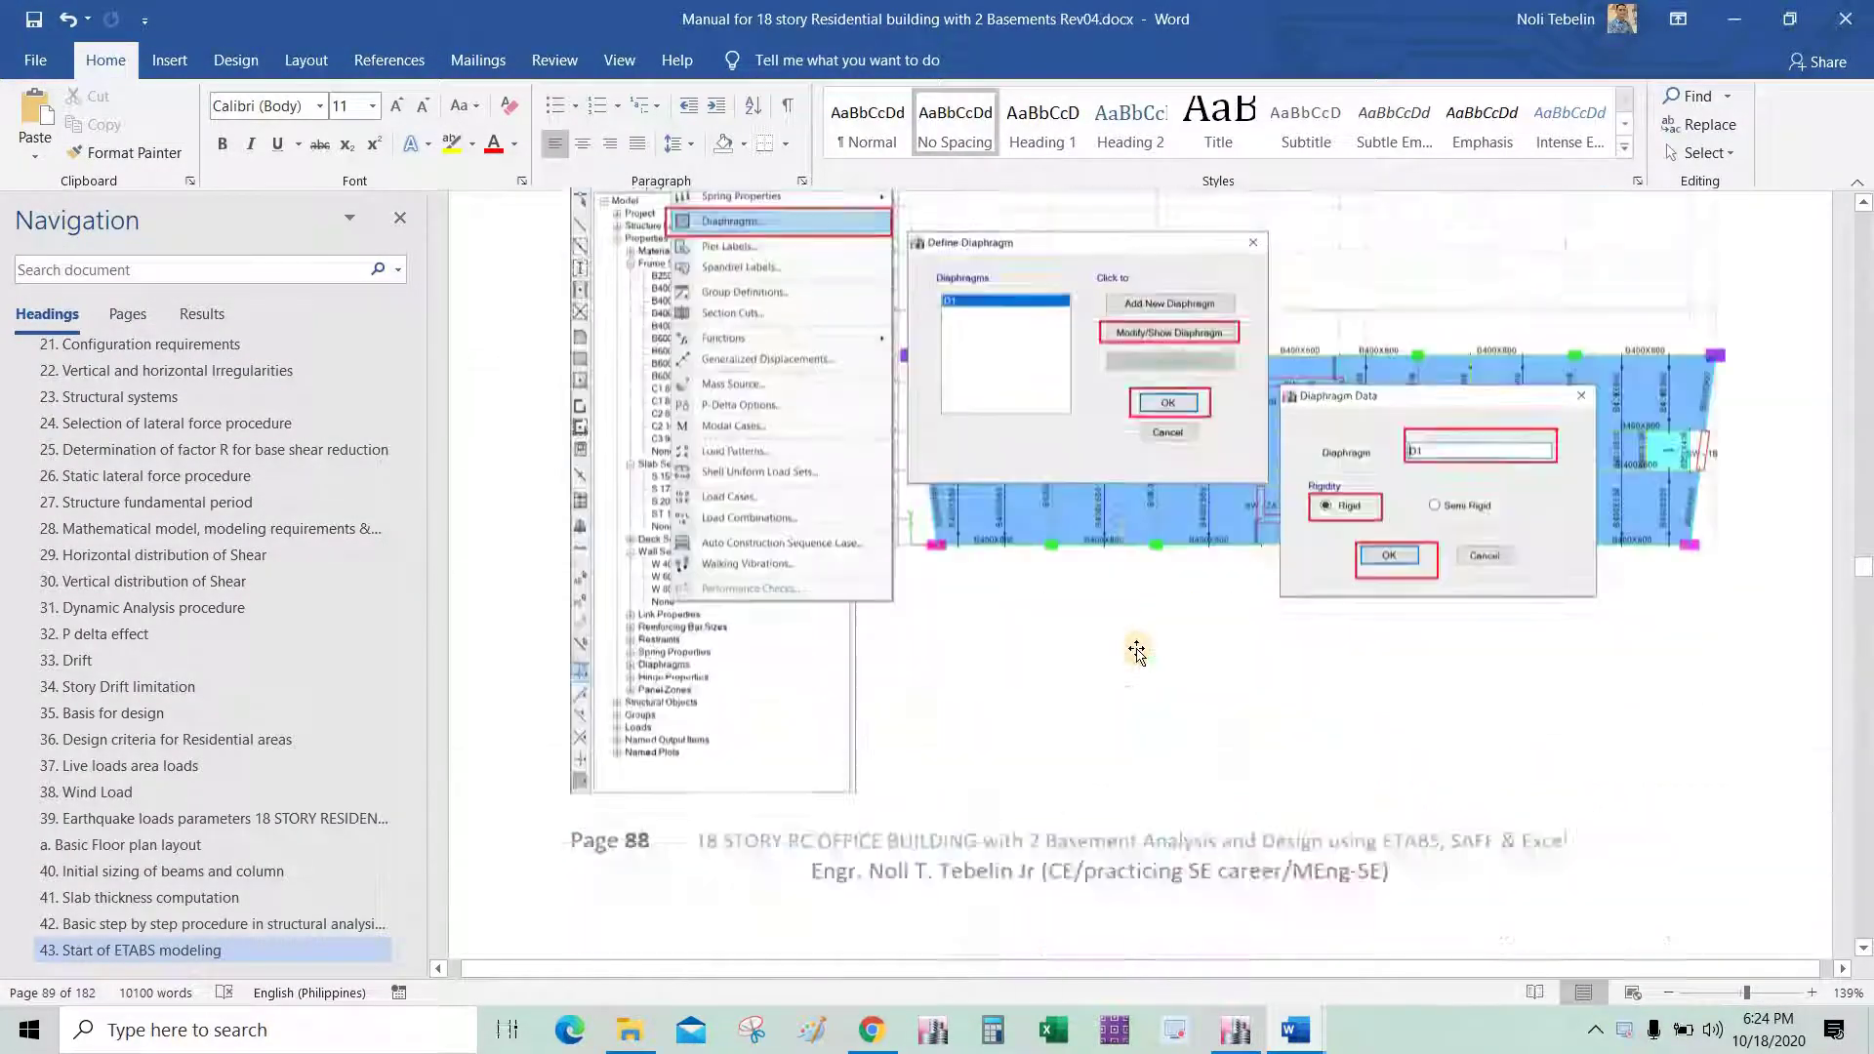
scroll(1137, 652, down, 15)
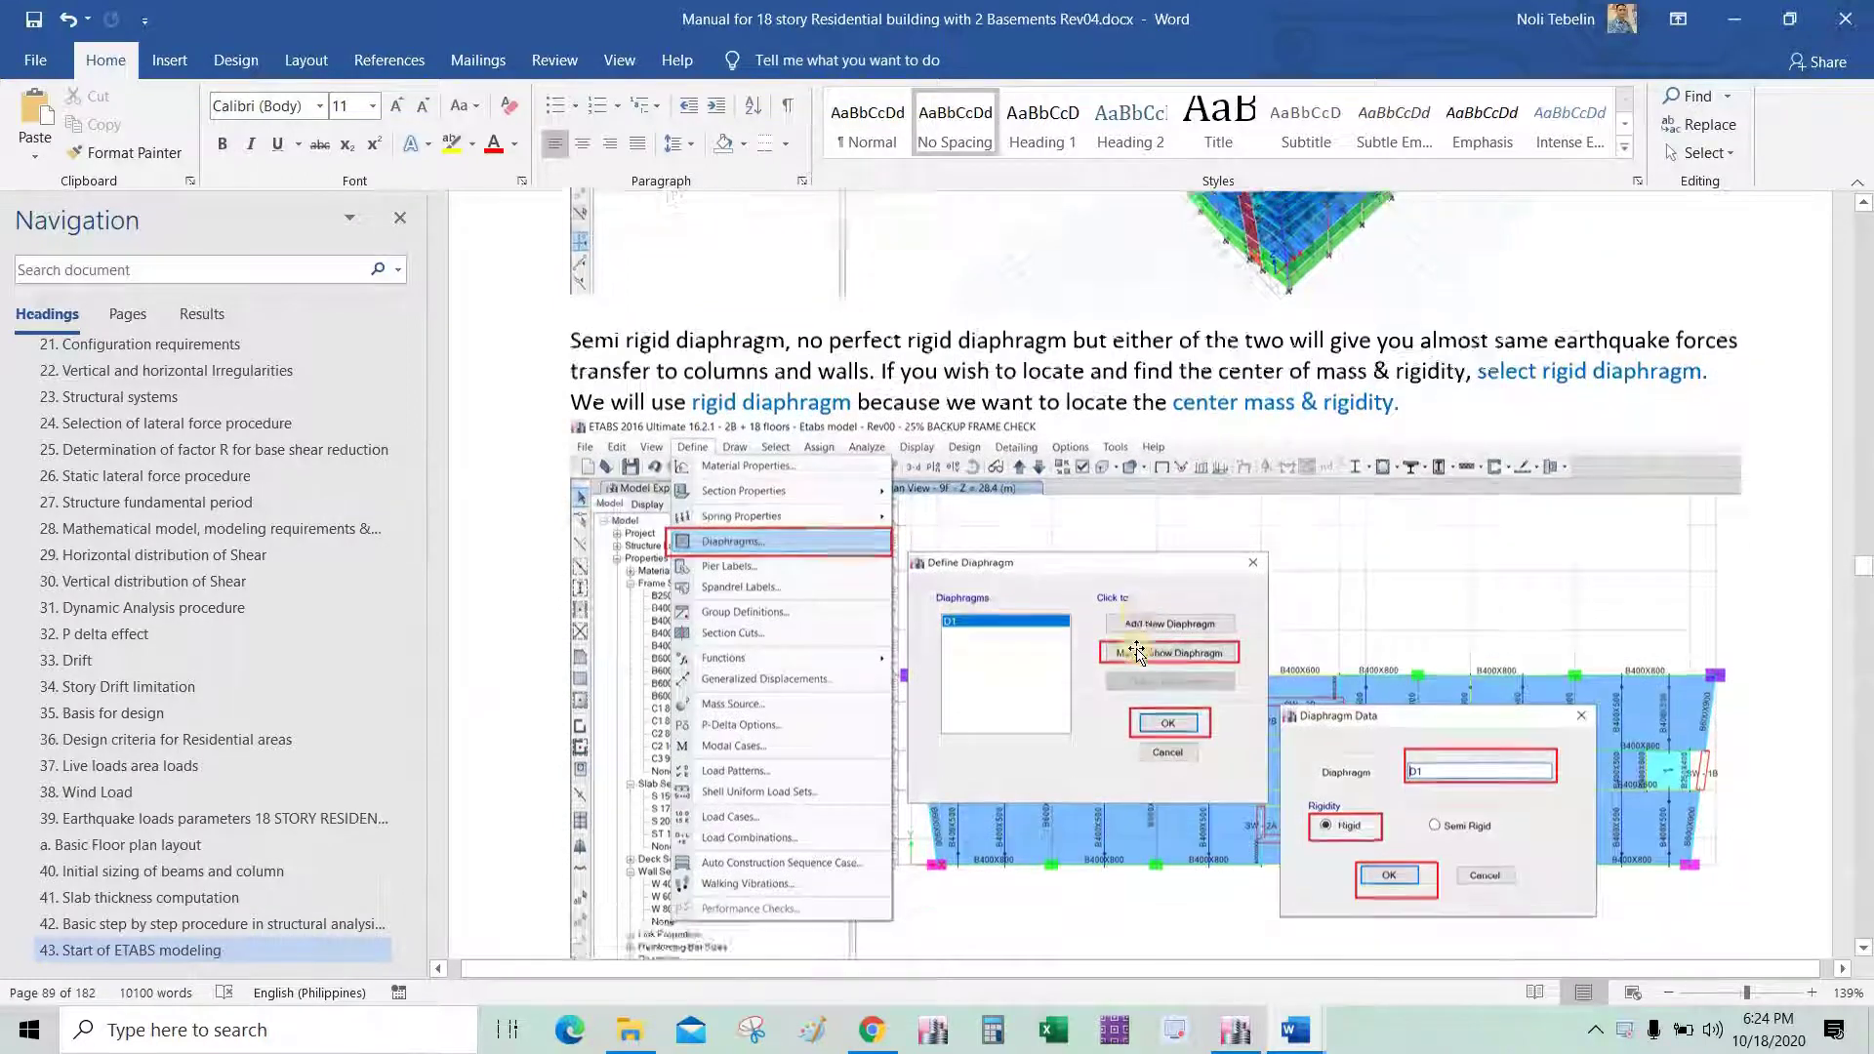
scroll(1137, 652, down, 8)
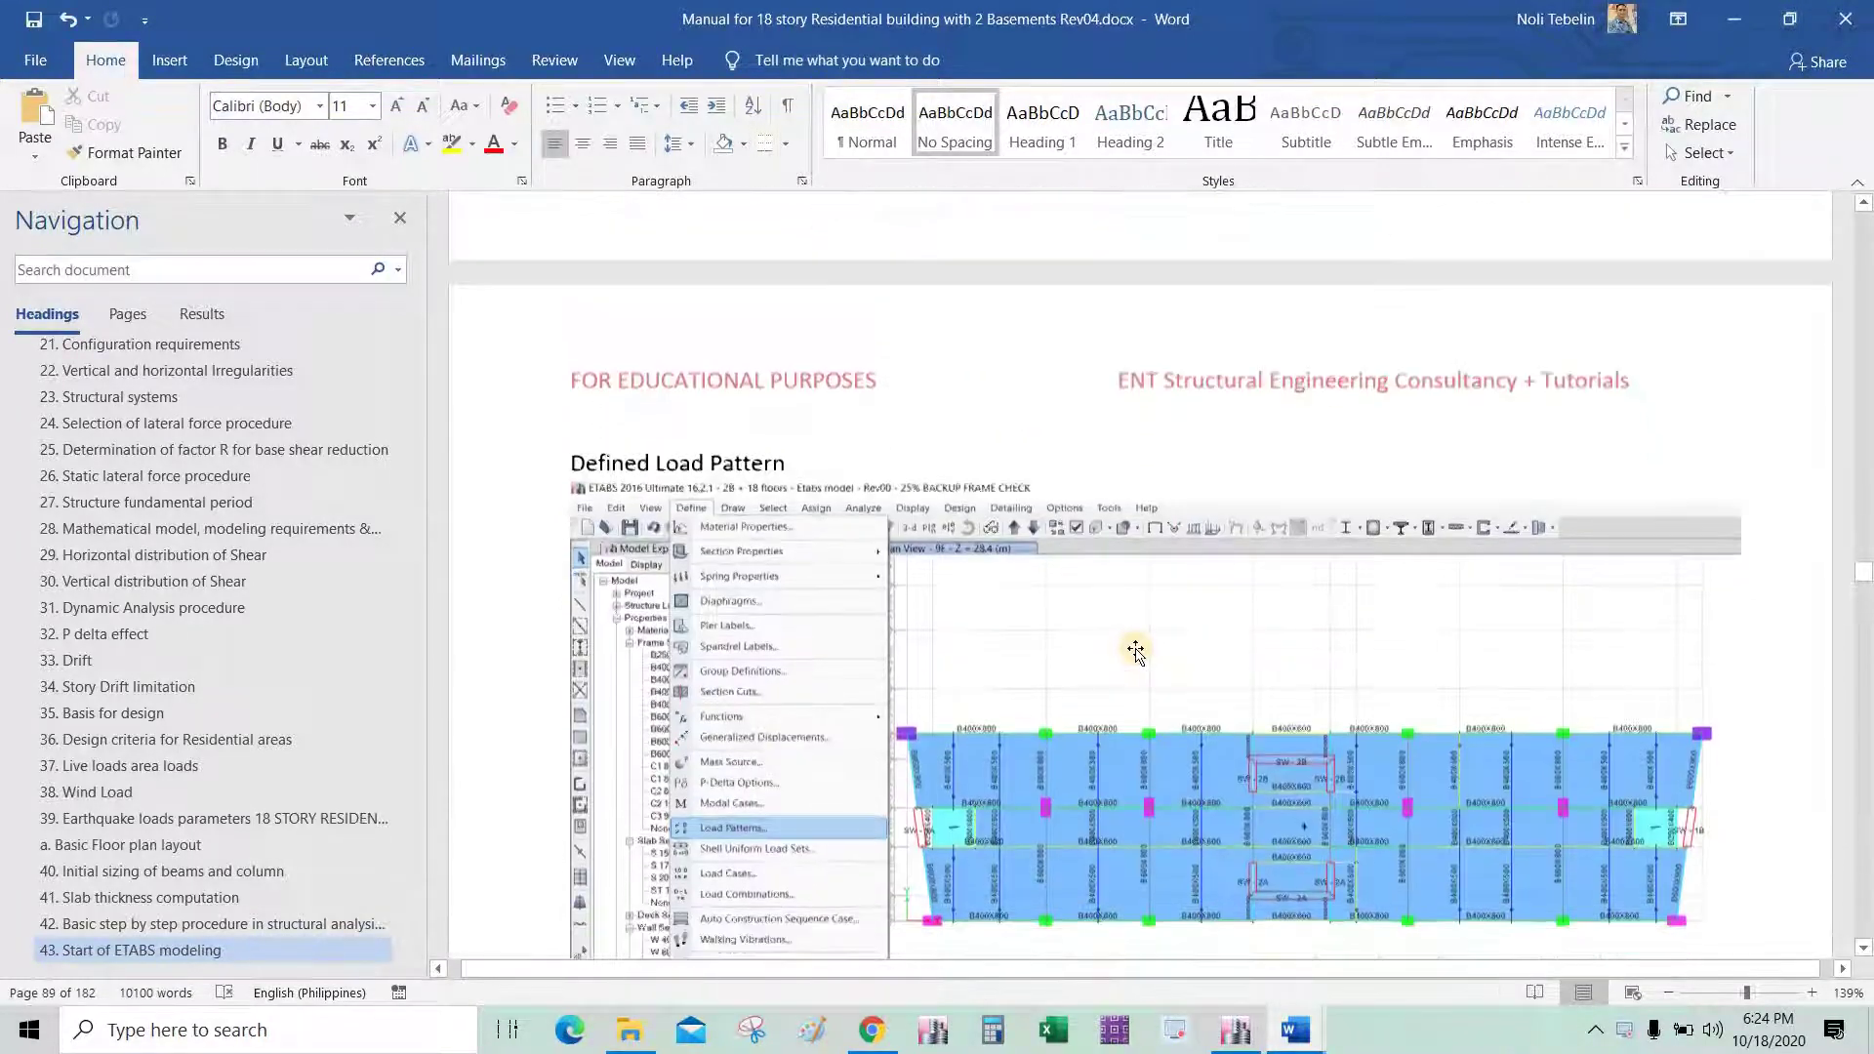
scroll(1074, 634, up, 1)
scroll(909, 550, down, 10)
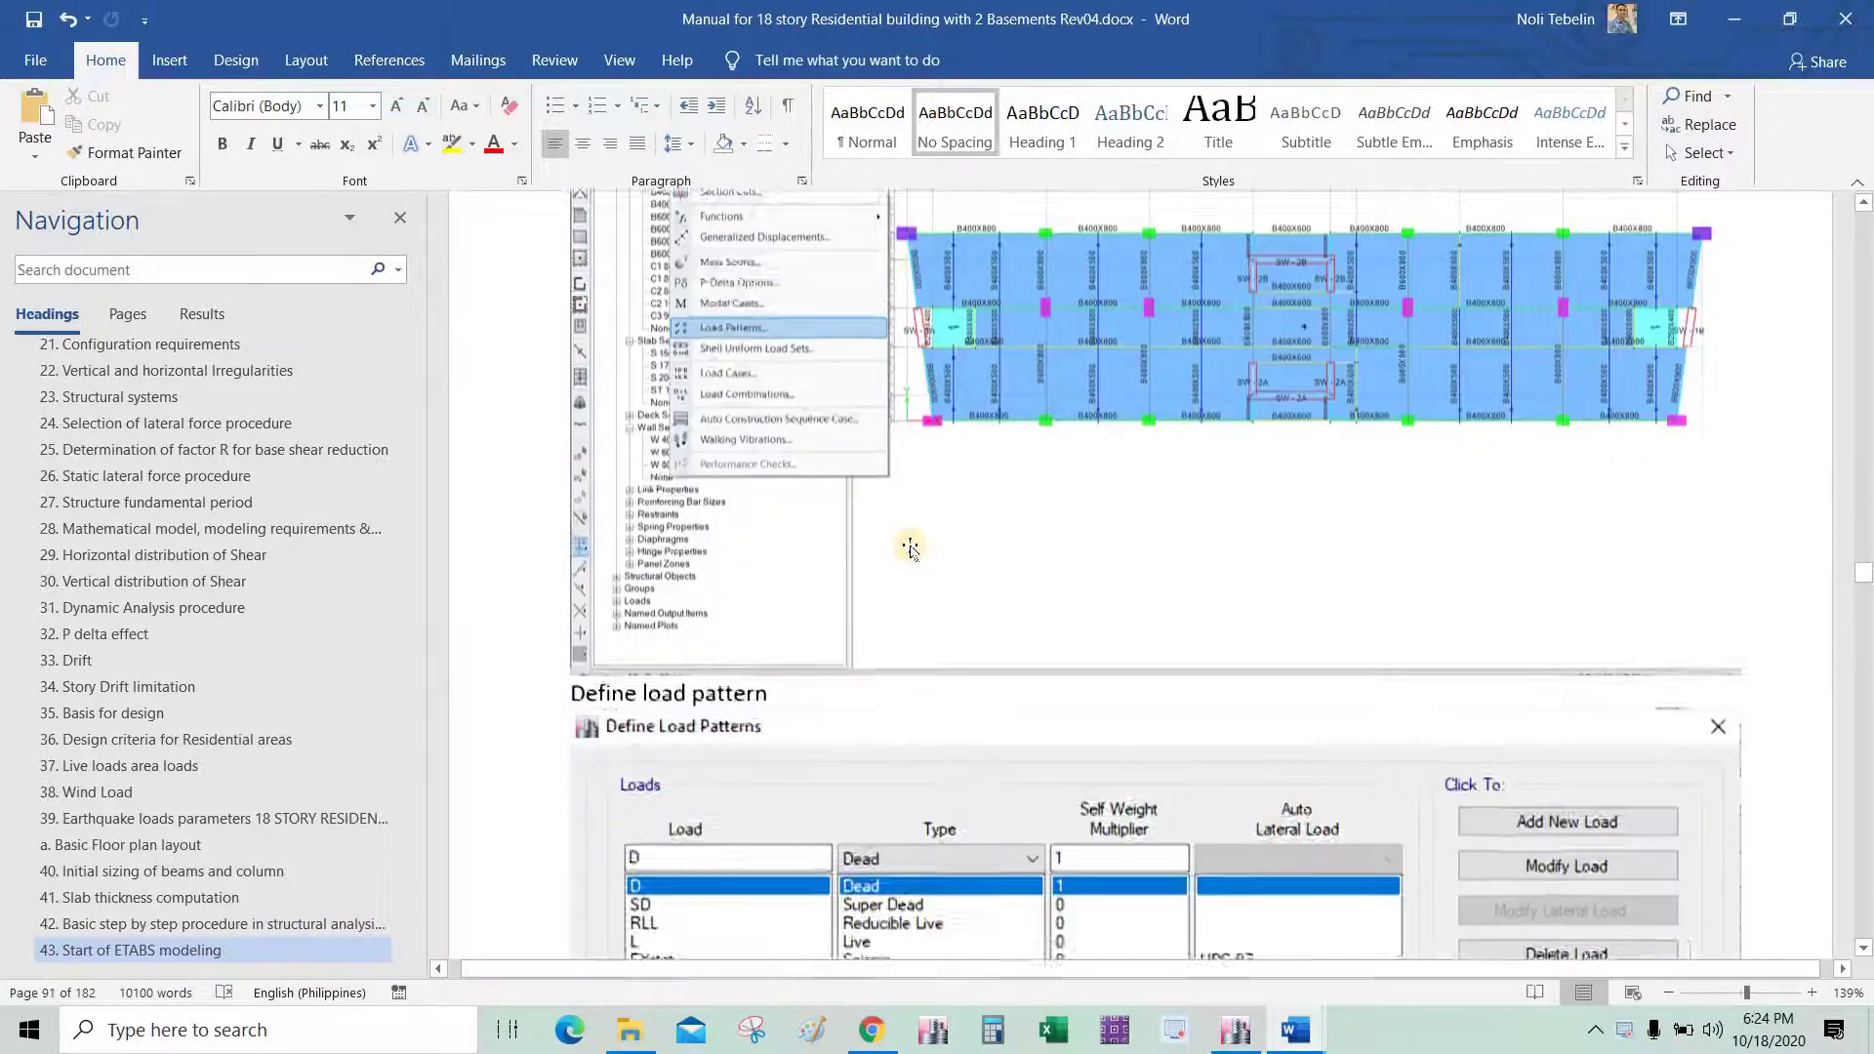
scroll(892, 536, up, 3)
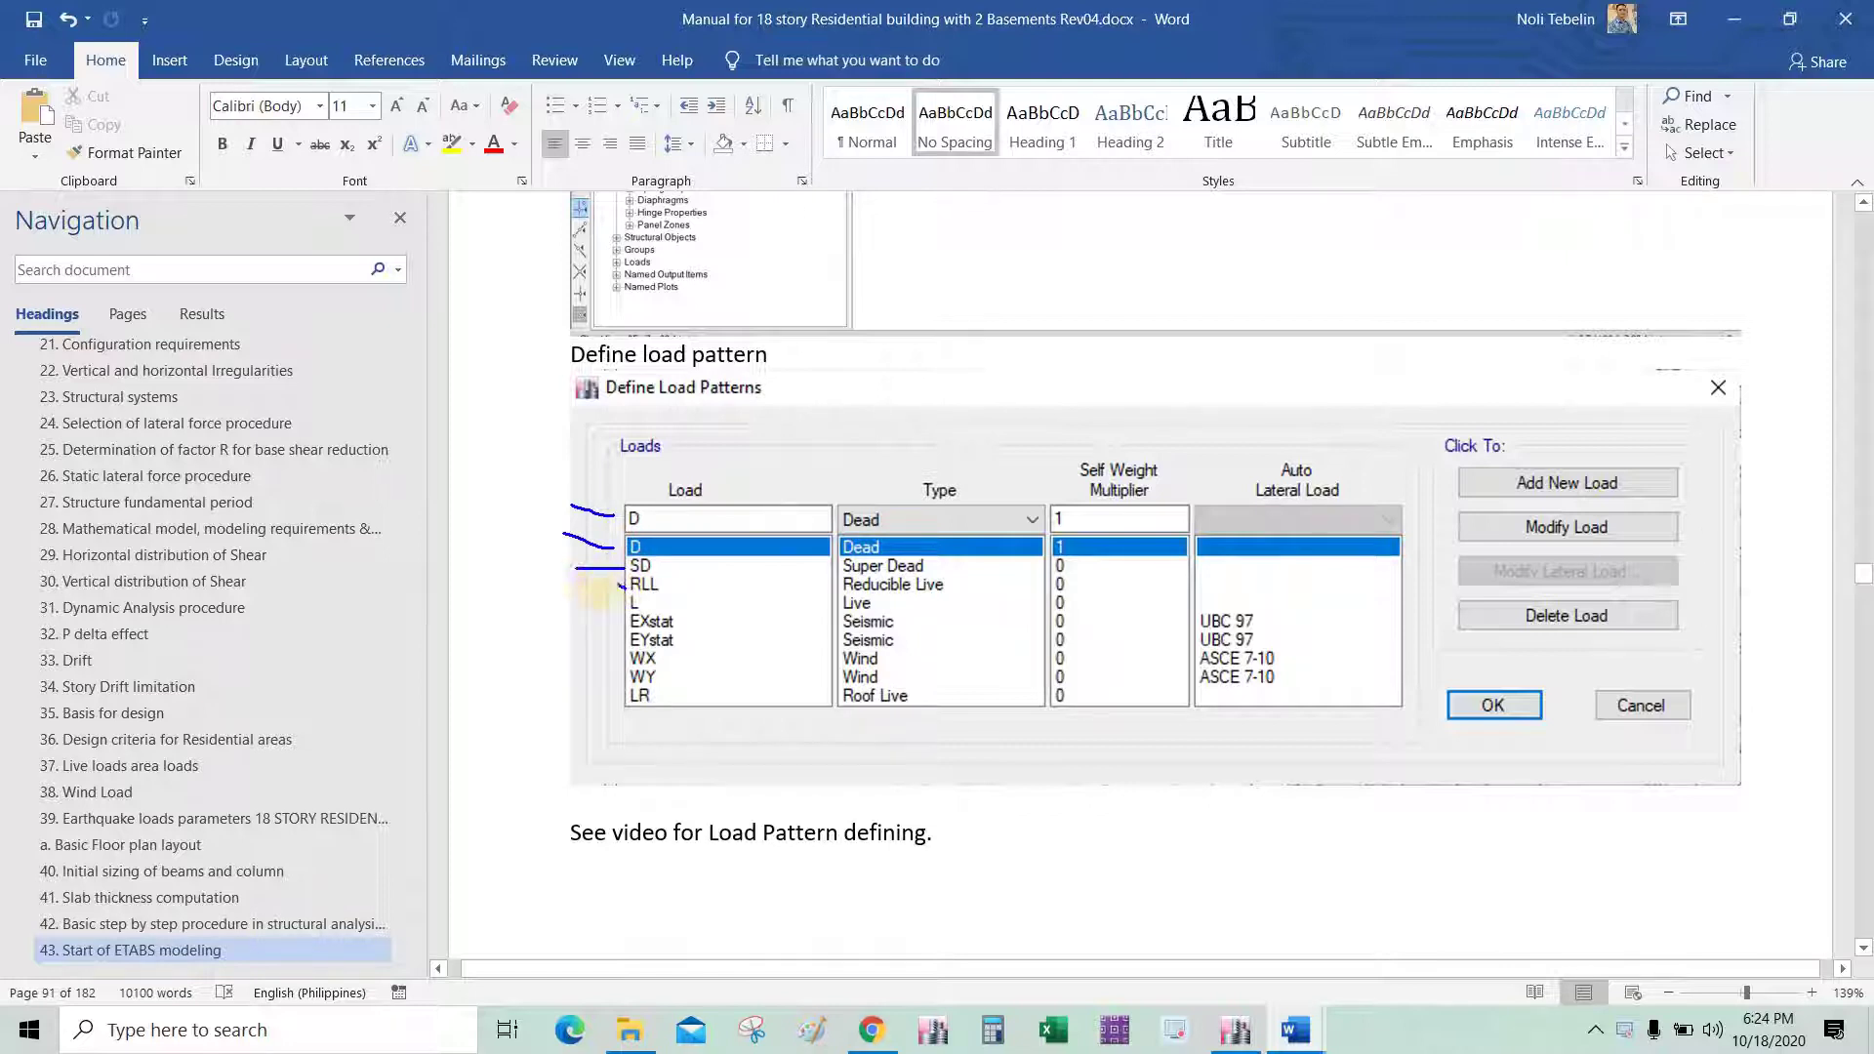
Mark the remaining load names down to LR with blue pen strokes beside the load patterns list.
mouse_move(551, 592)
mouse_down()
mouse_move(624, 607)
mouse_move(589, 641)
mouse_up()
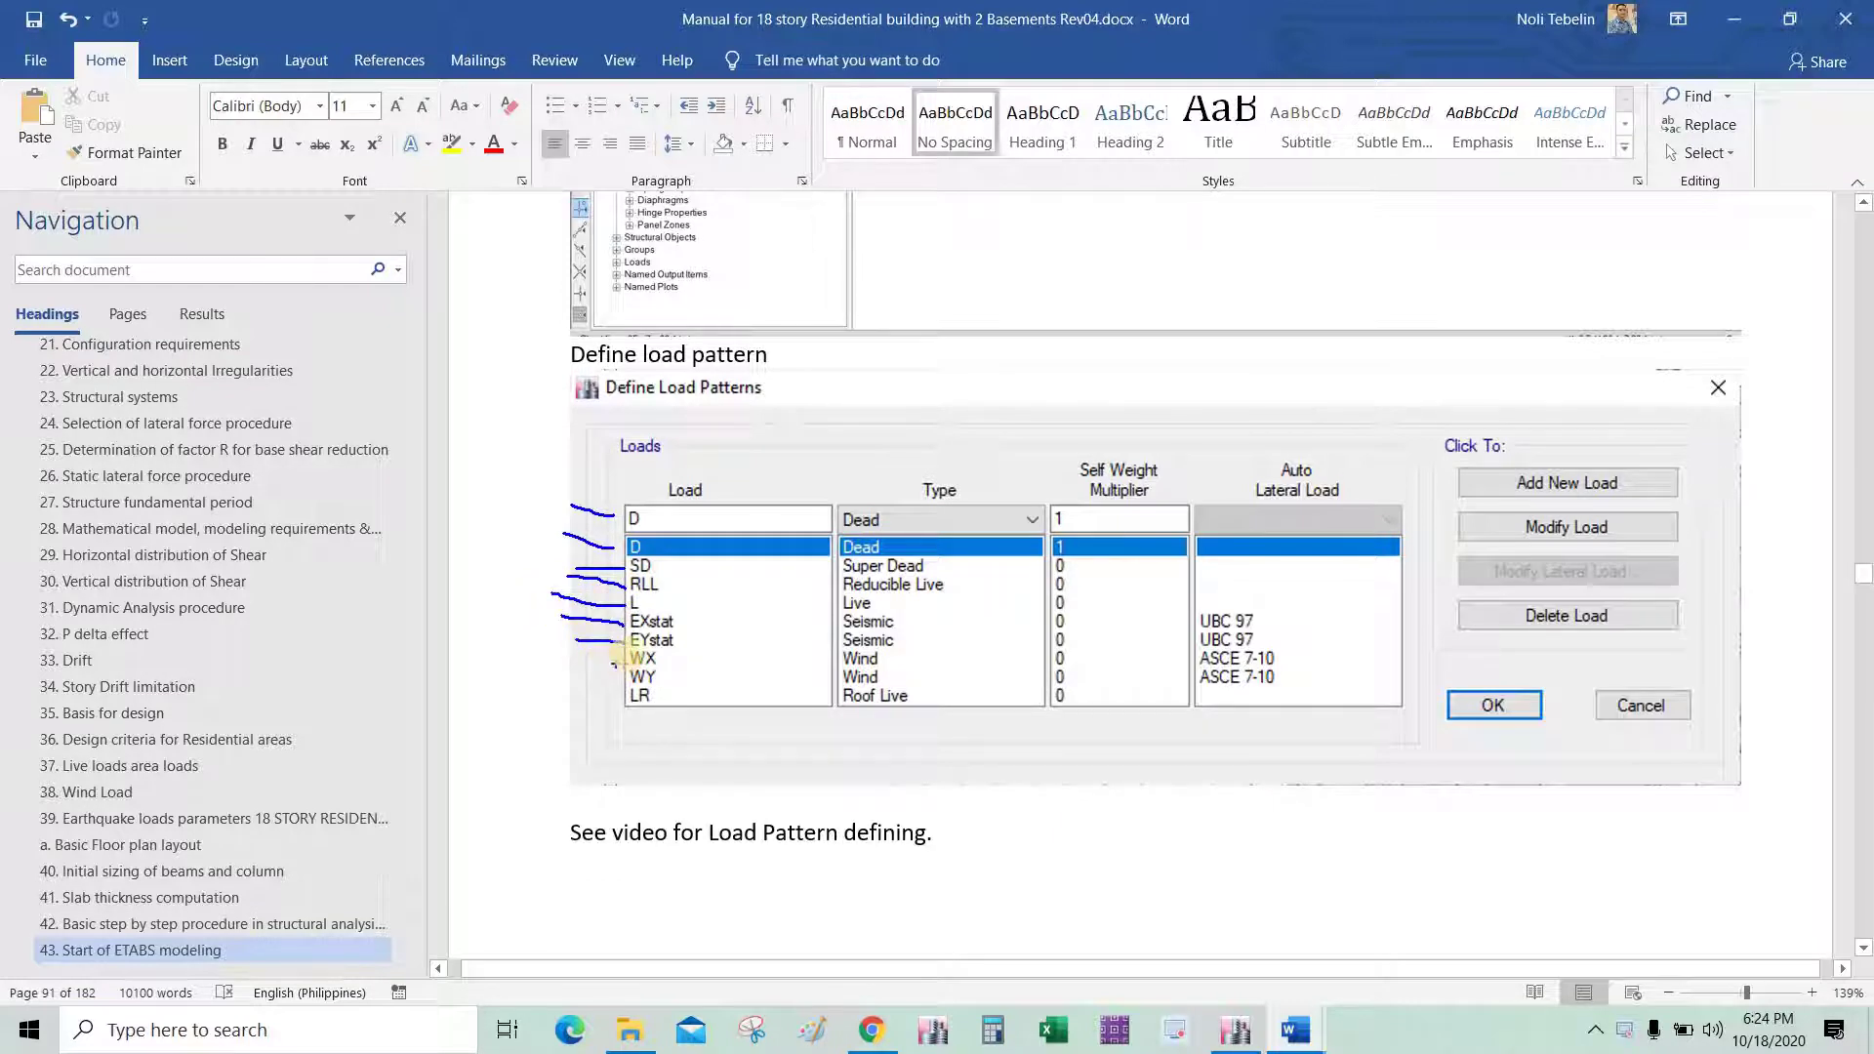
drag(626, 657, 573, 660)
drag(630, 673, 586, 698)
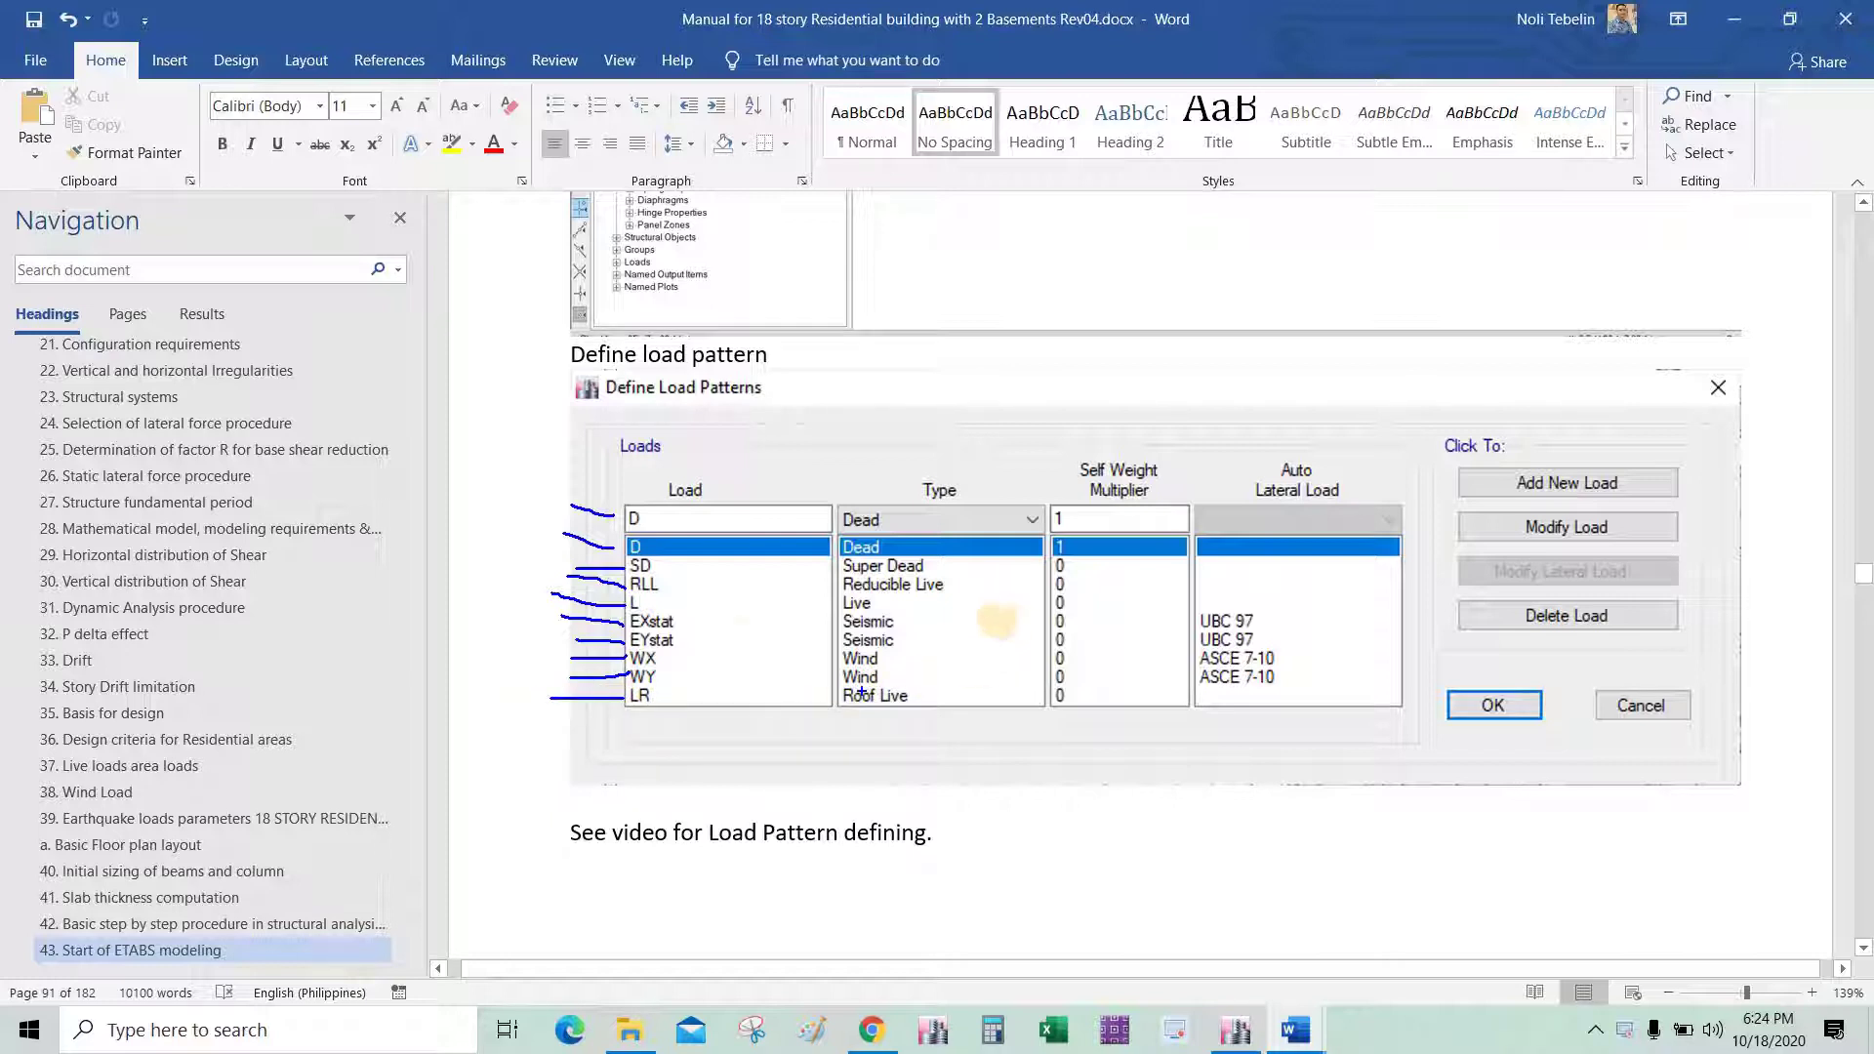
Draw blue lines linking EXstat and EYstat to their Seismic type and UBC 97 auto lateral load.
drag(687, 622, 845, 632)
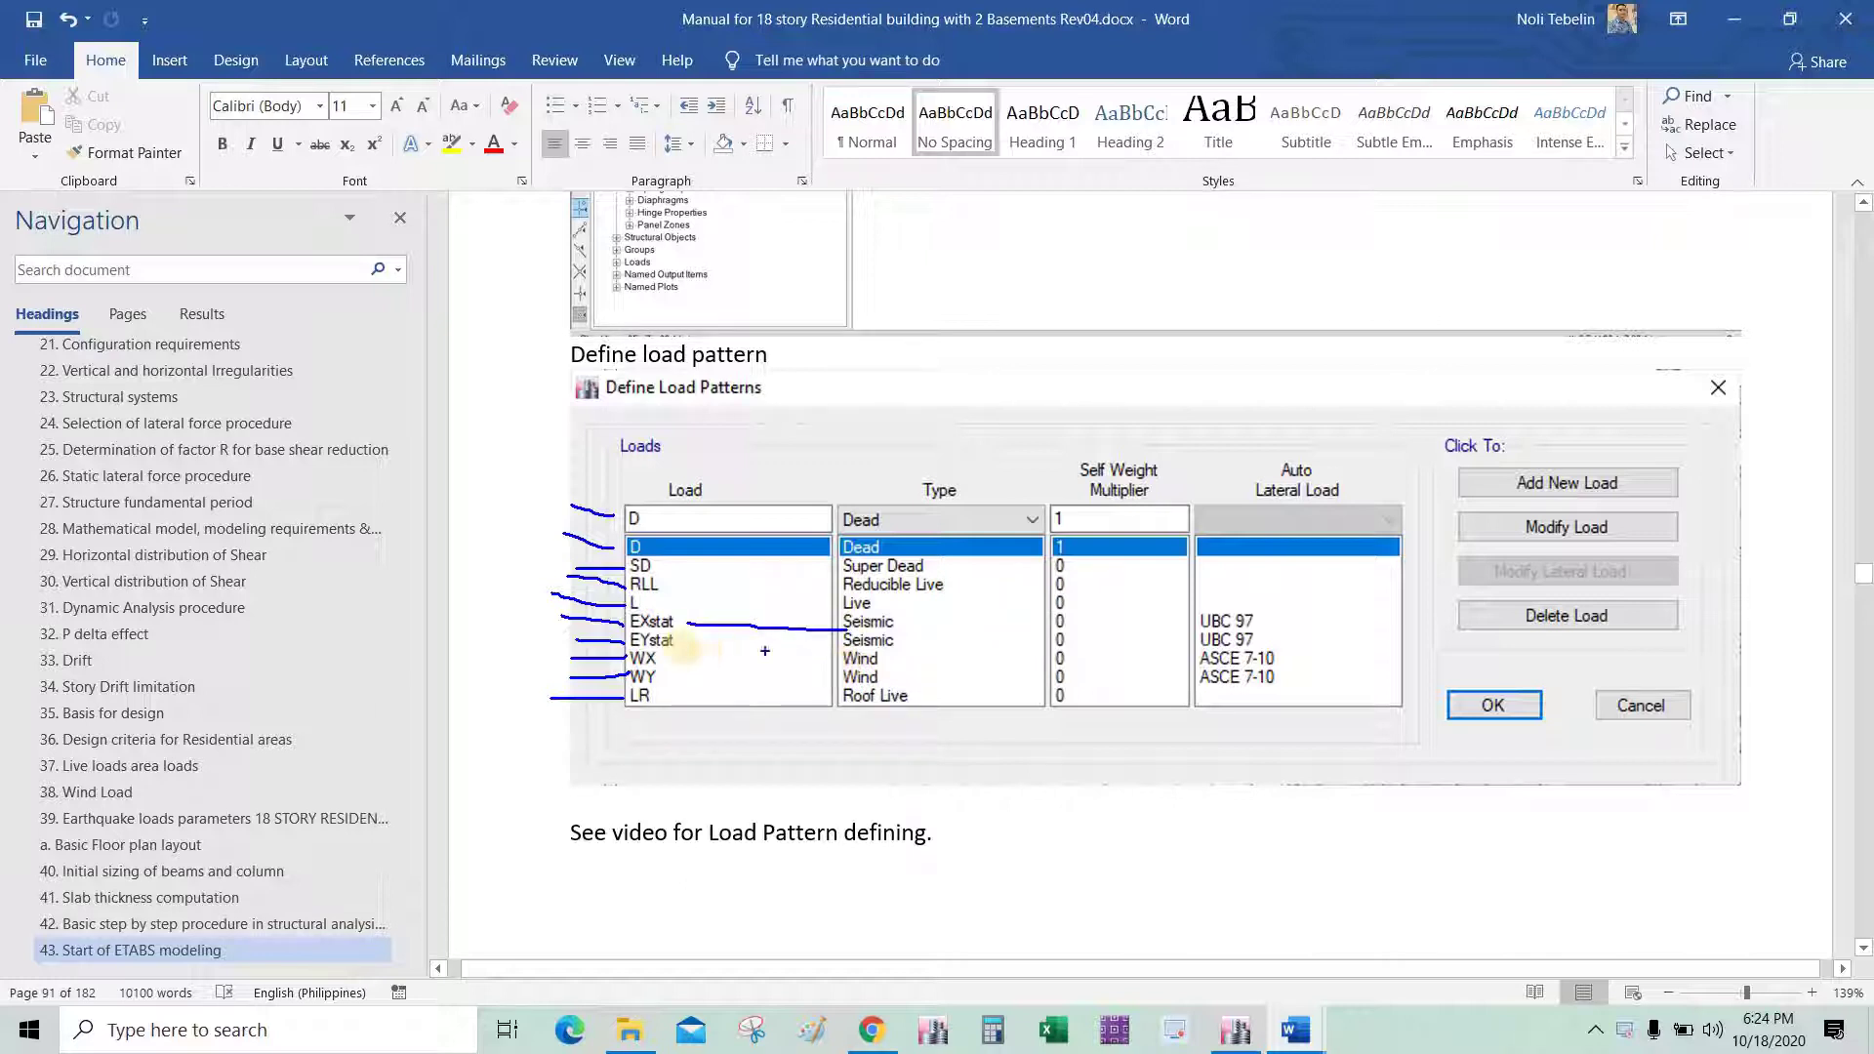
drag(678, 643, 1183, 632)
drag(908, 644, 1199, 635)
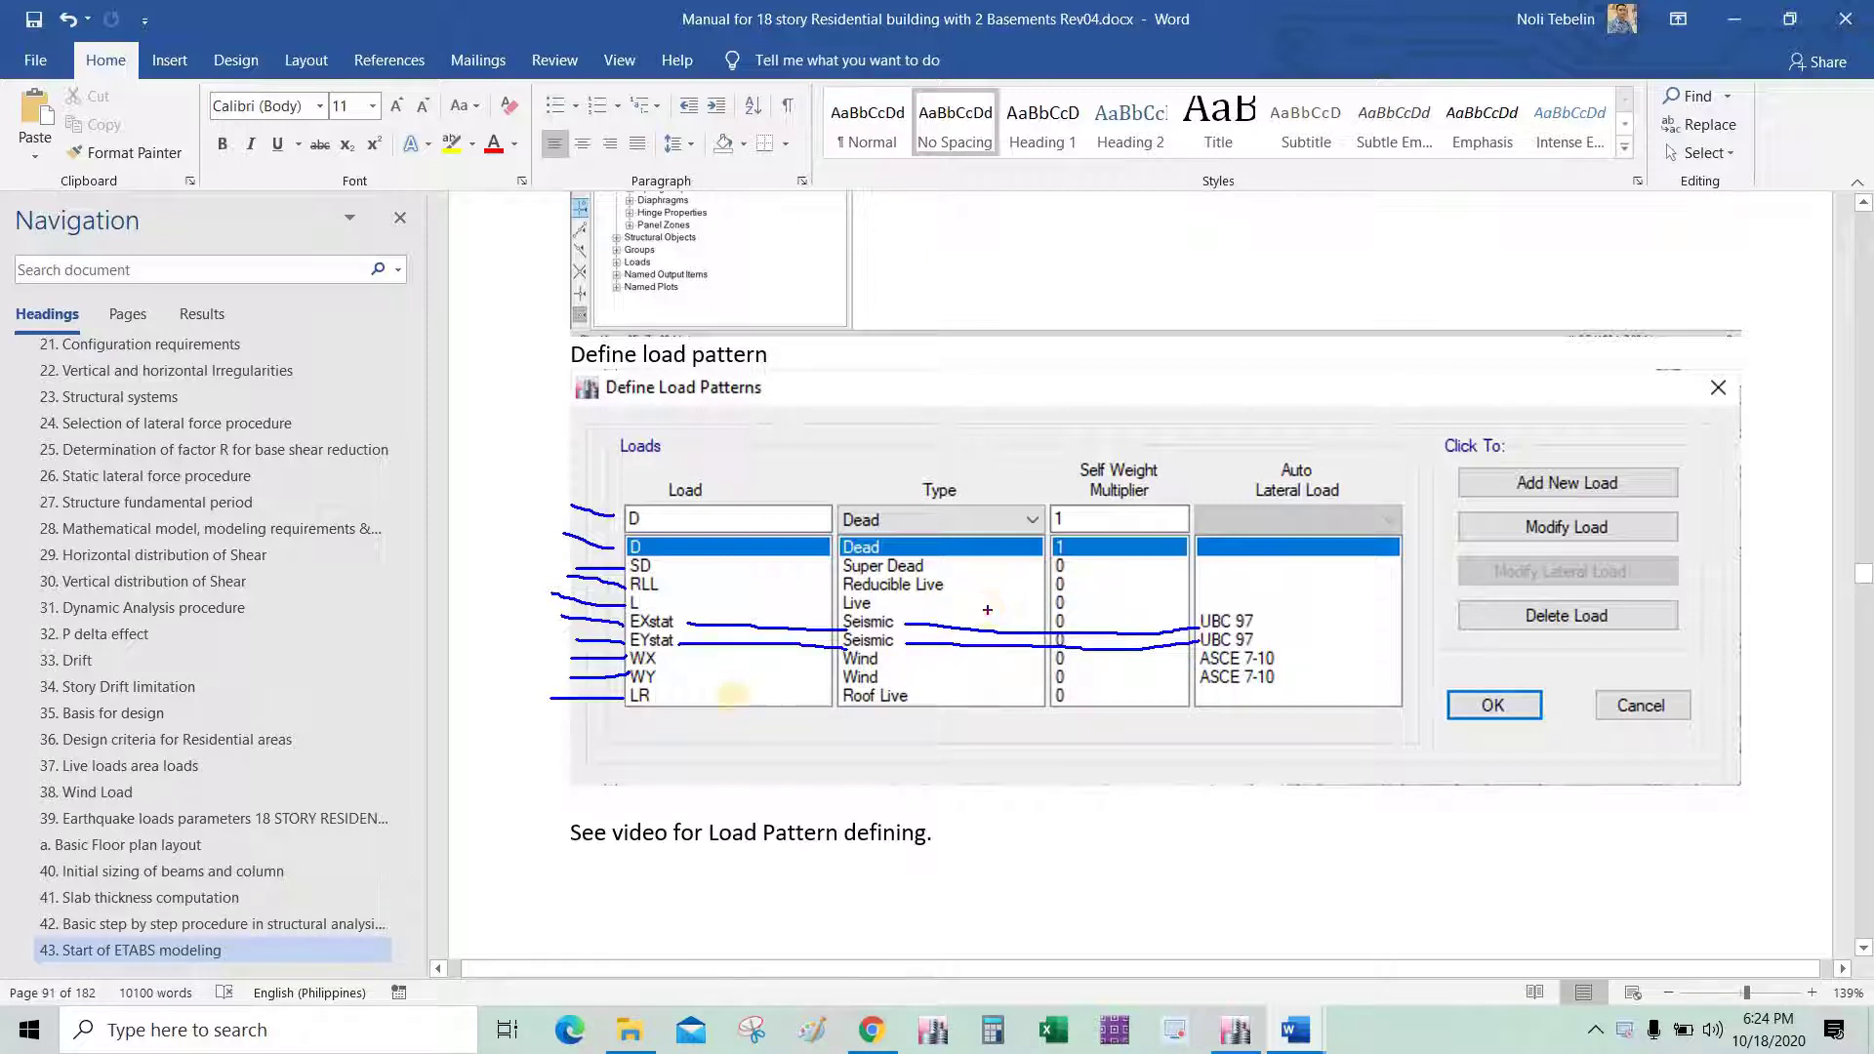
Draw red lines linking WX and WY to Wind and ASCE 7-10, and circle the Type heading.
drag(671, 661, 838, 660)
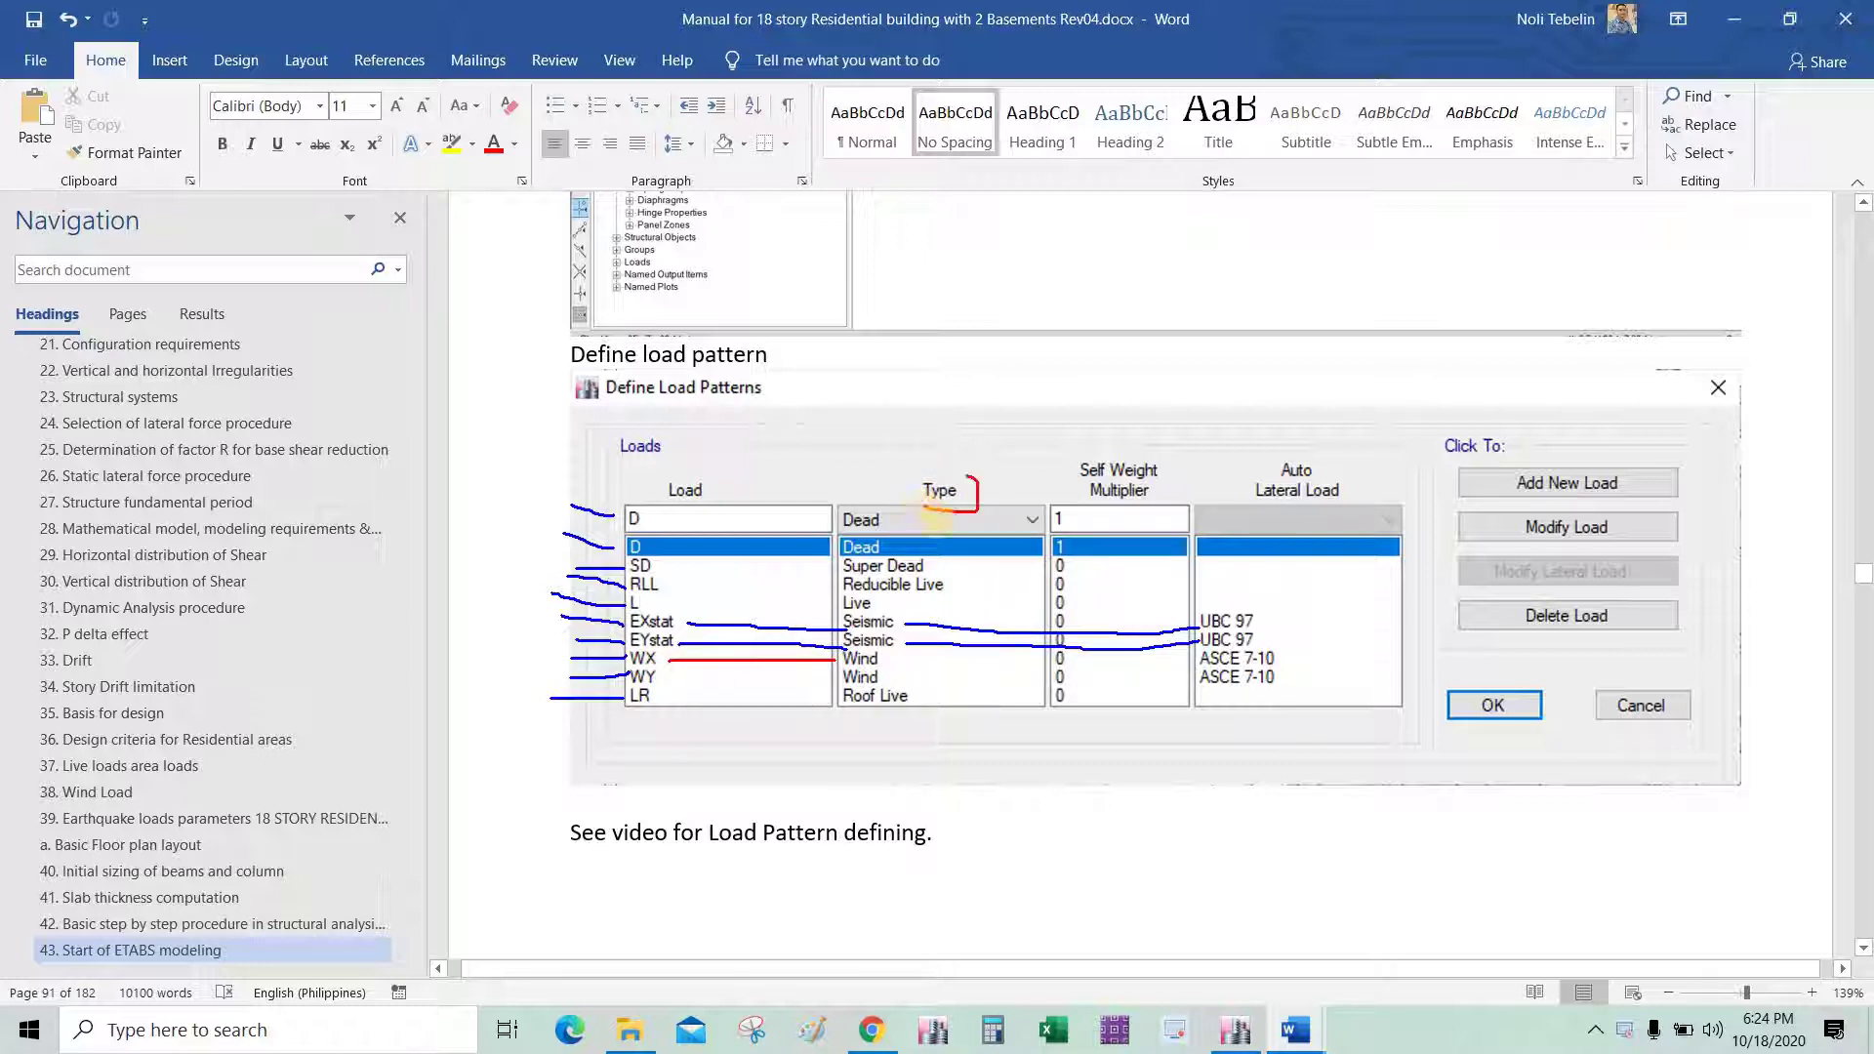
drag(929, 509, 968, 478)
drag(893, 662, 1199, 659)
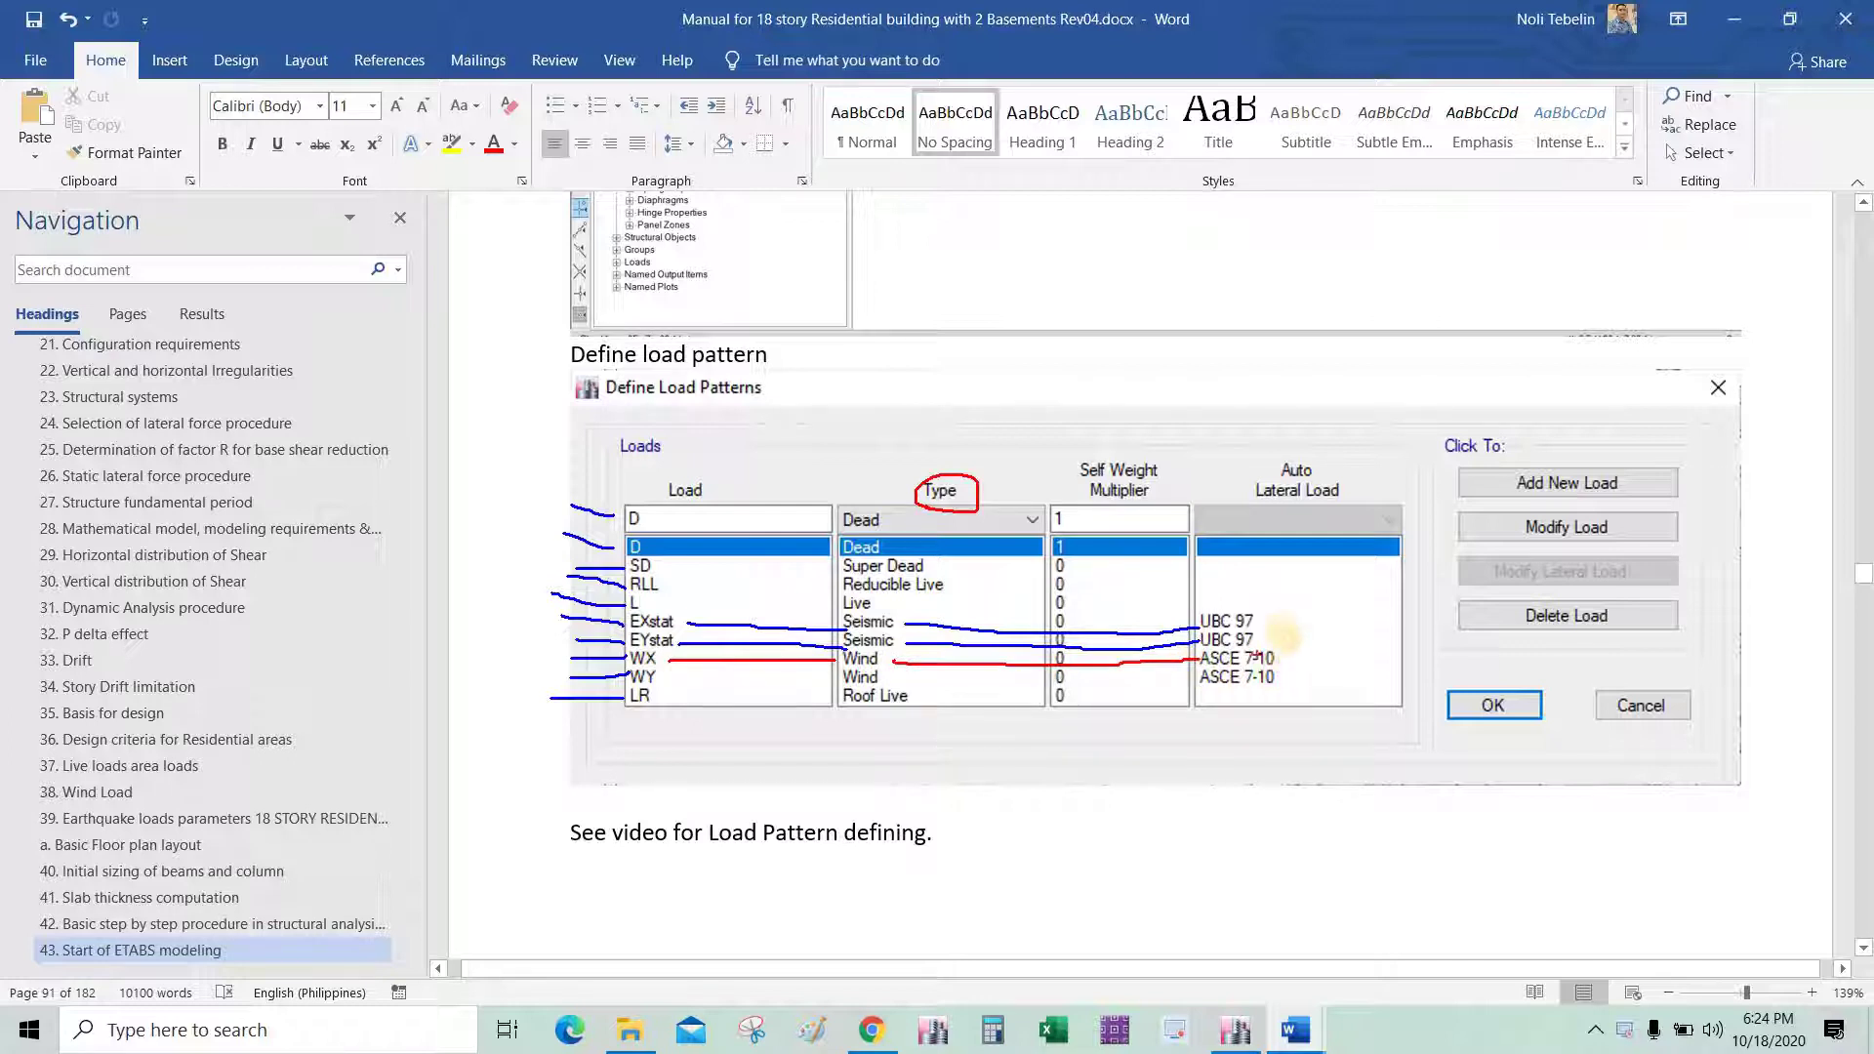
drag(672, 684, 1198, 676)
Bracket the UBC 97 and ASCE 7-10 entries in red and handwrite "NSCP 2015" beside them.
mouse_move(1274, 615)
mouse_down()
mouse_move(1306, 656)
mouse_move(1291, 685)
mouse_up()
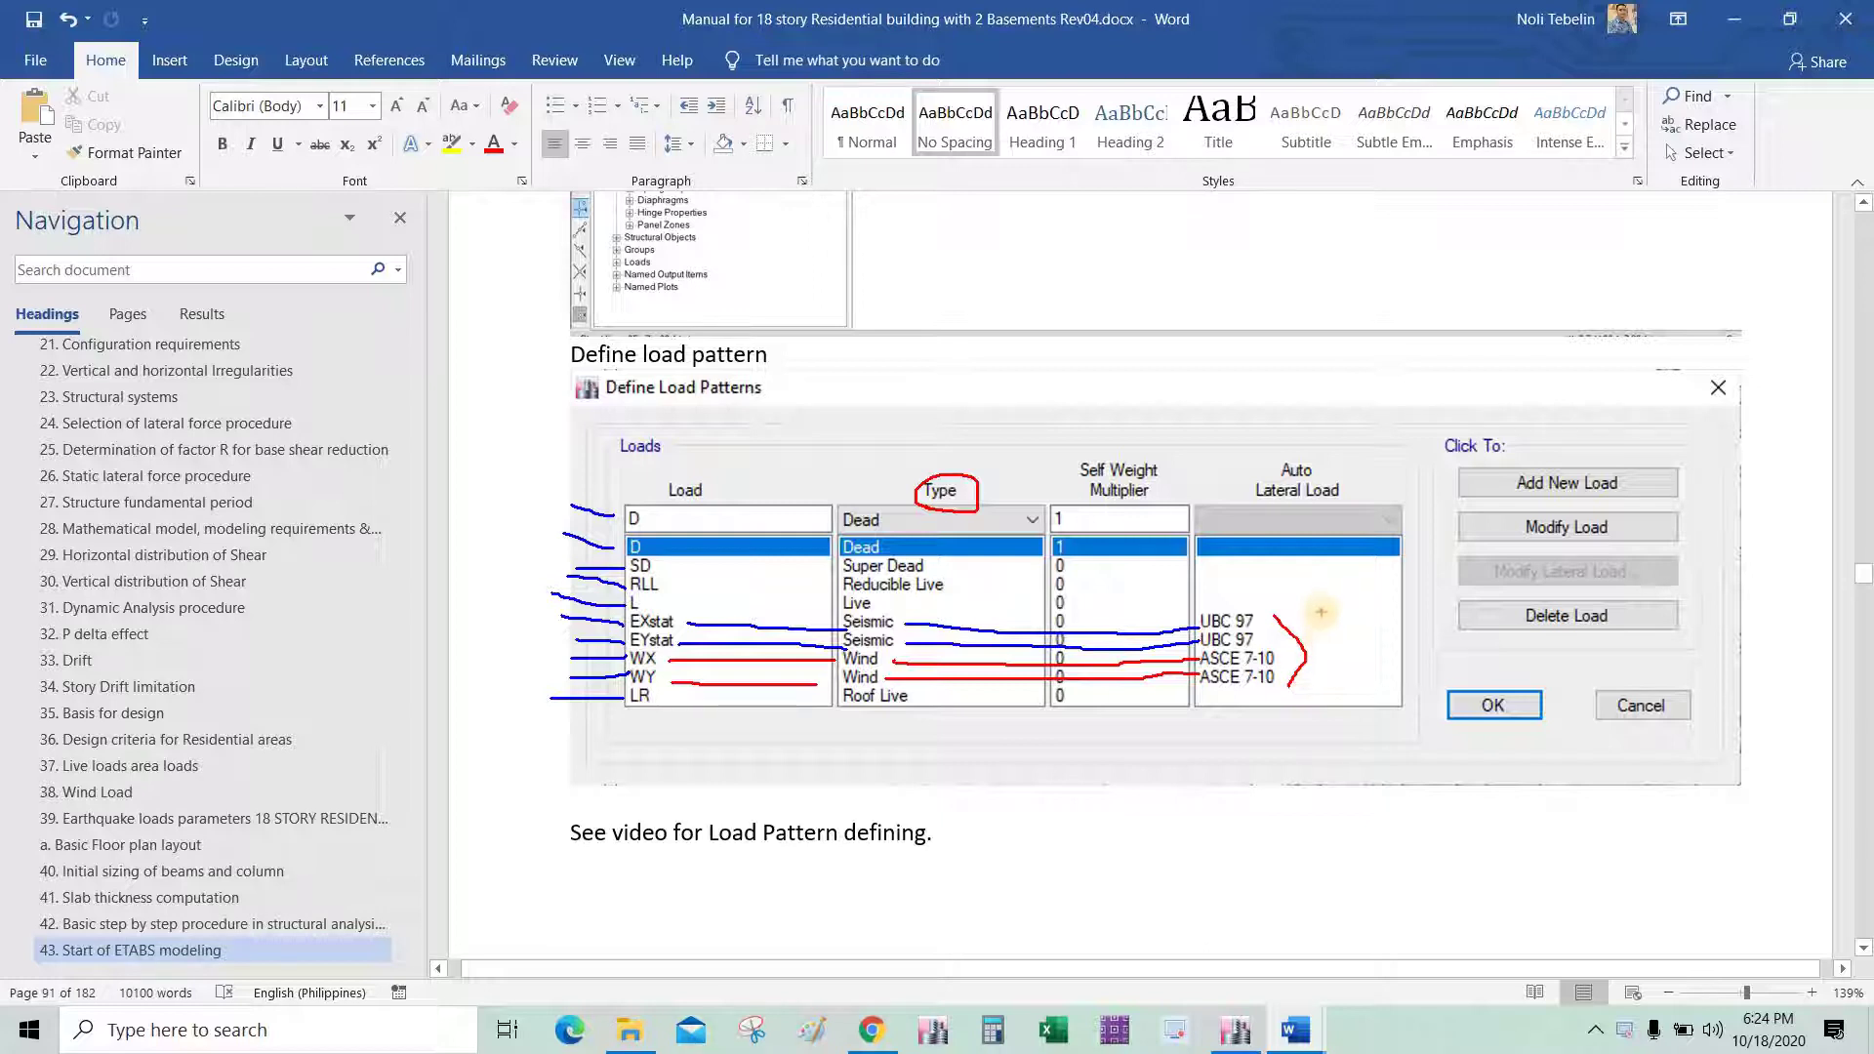
mouse_move(1321, 648)
mouse_down()
mouse_move(1321, 607)
mouse_move(1384, 633)
mouse_up()
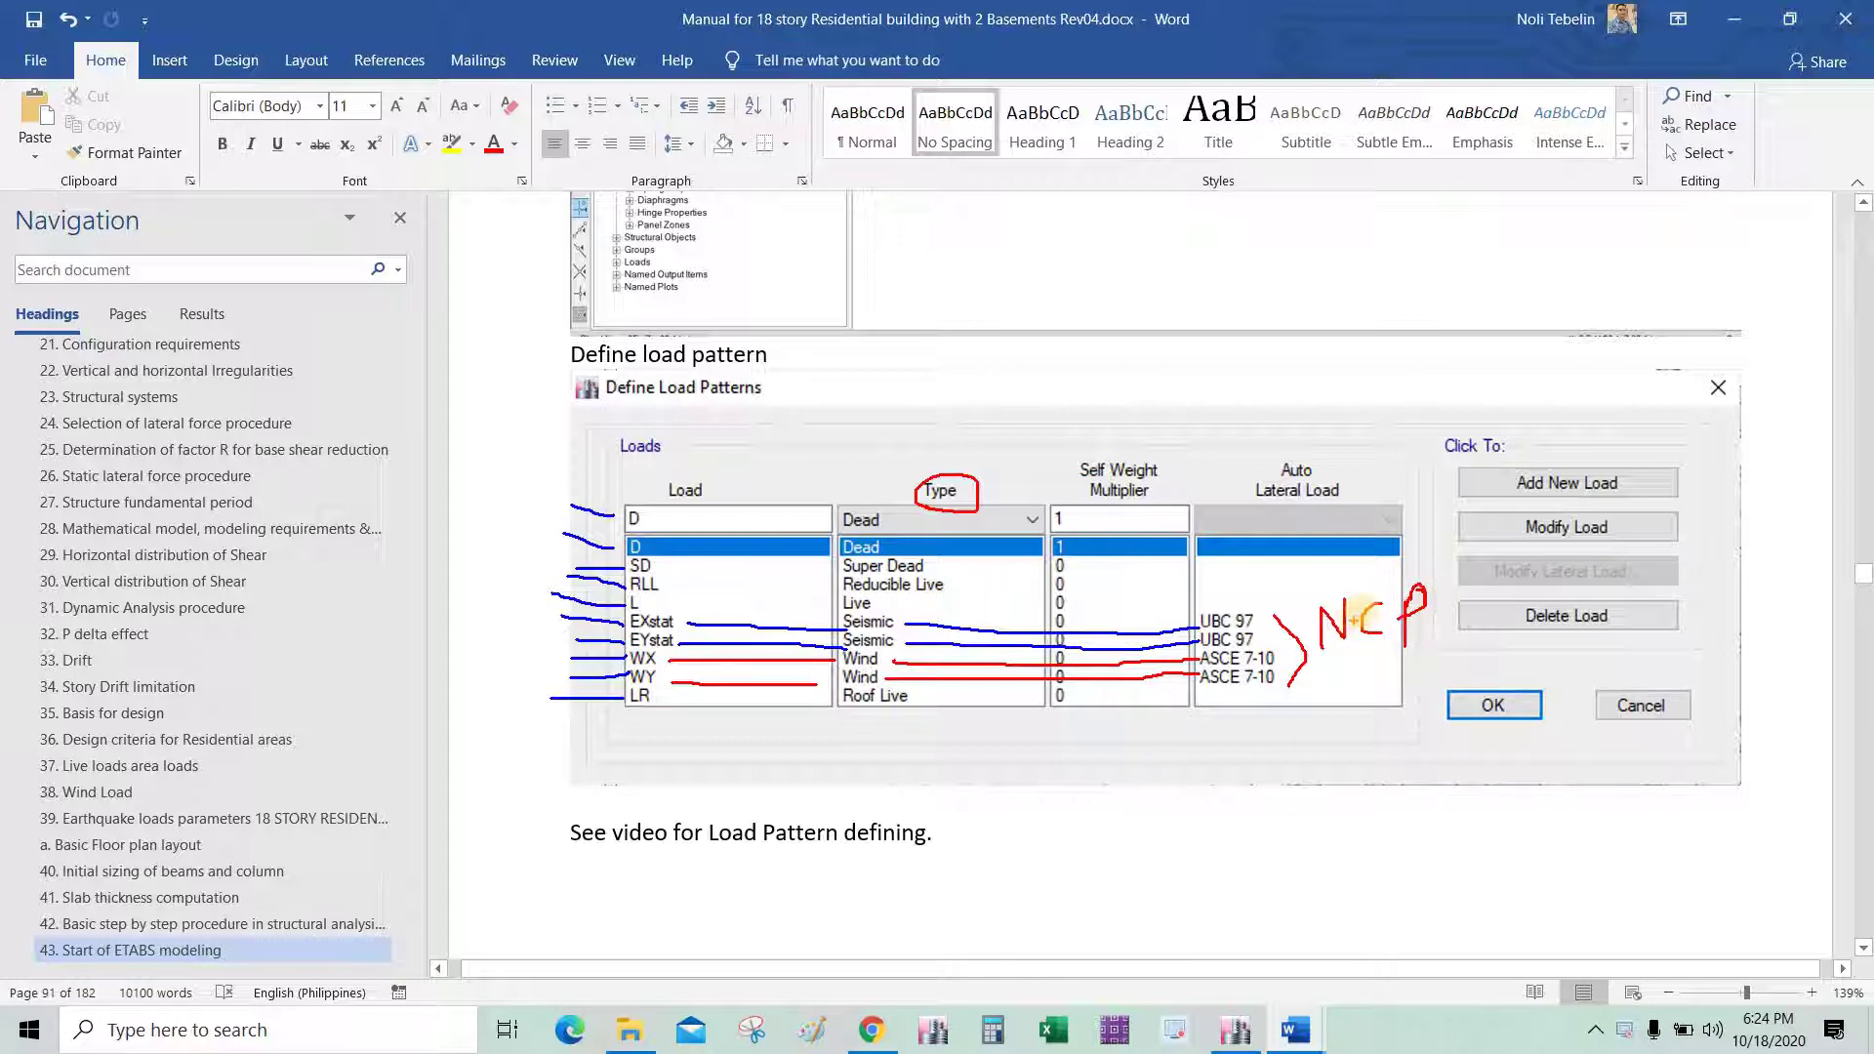
drag(1372, 606, 1351, 658)
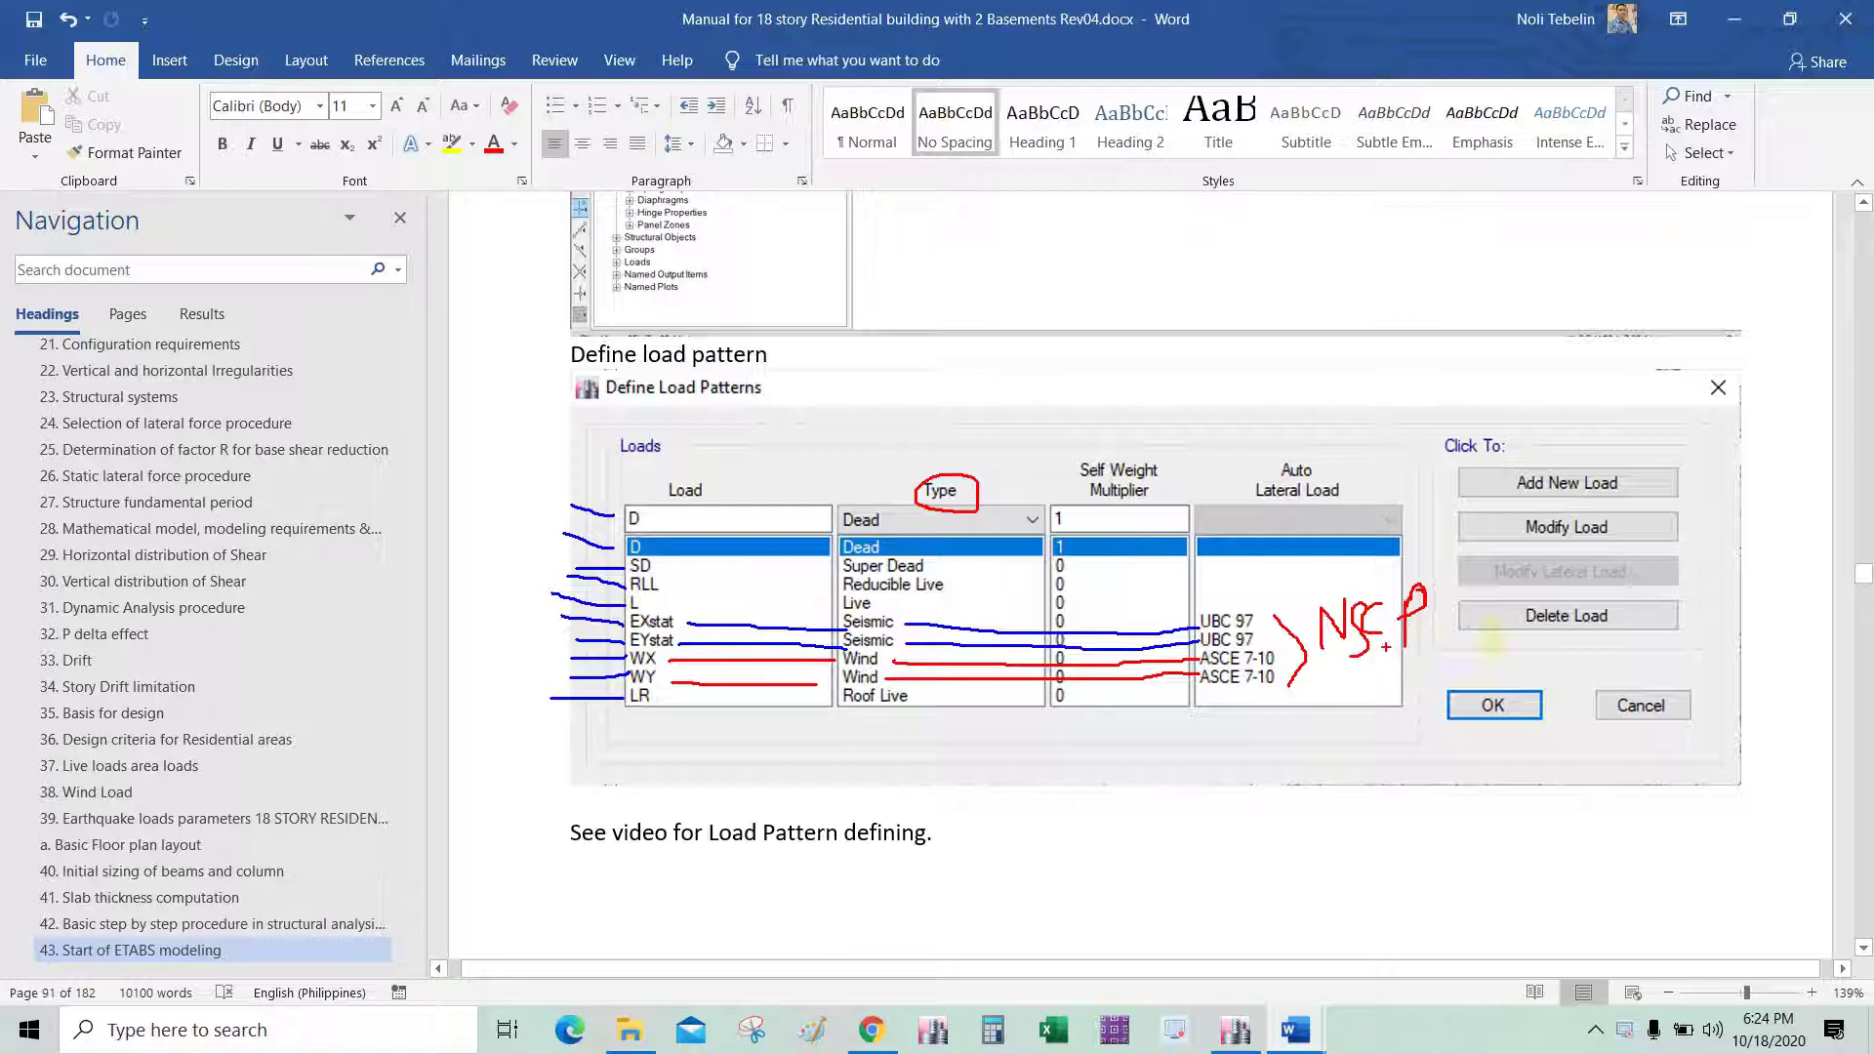
mouse_move(1450, 613)
mouse_down()
mouse_move(1535, 623)
mouse_move(1539, 654)
mouse_up()
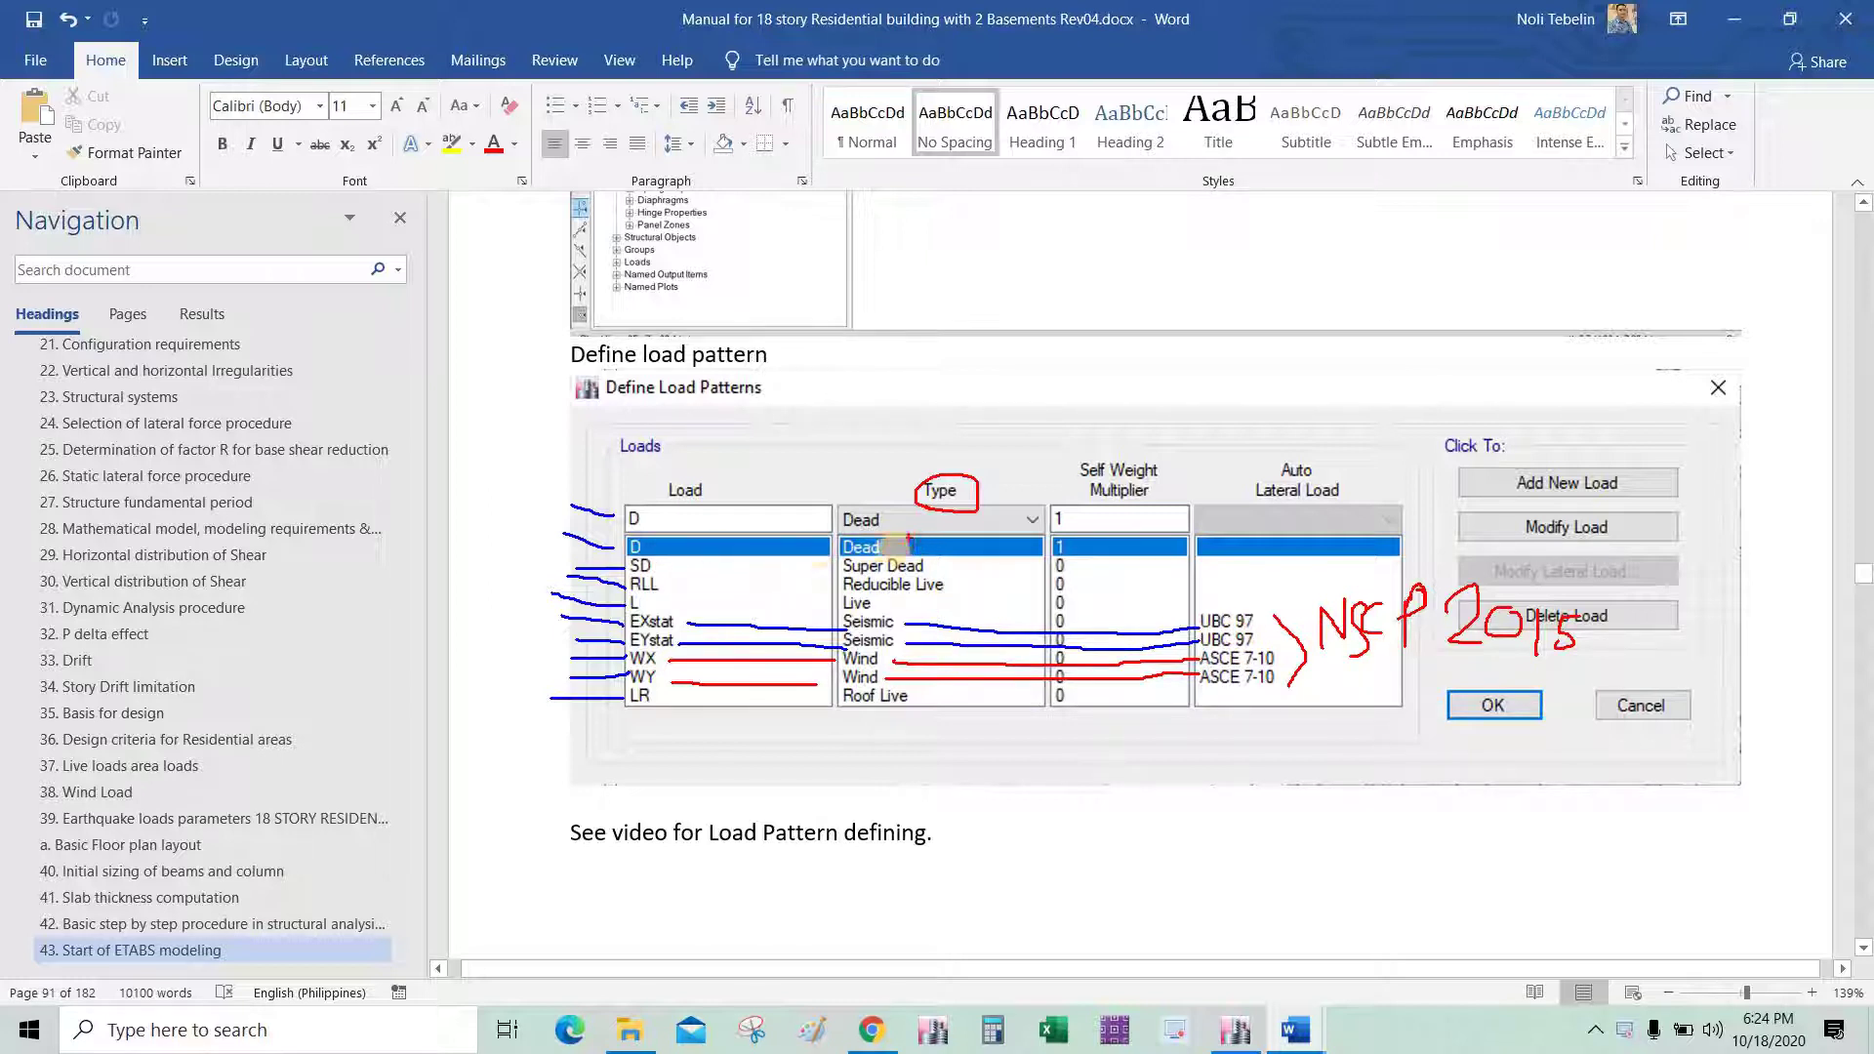
Draw a red line linking the Type heading to Dead, and circle the self weight multiplier 1 and the zeros below it.
drag(890, 549, 954, 512)
mouse_move(1053, 552)
mouse_down()
mouse_move(1105, 543)
mouse_move(1056, 559)
mouse_up()
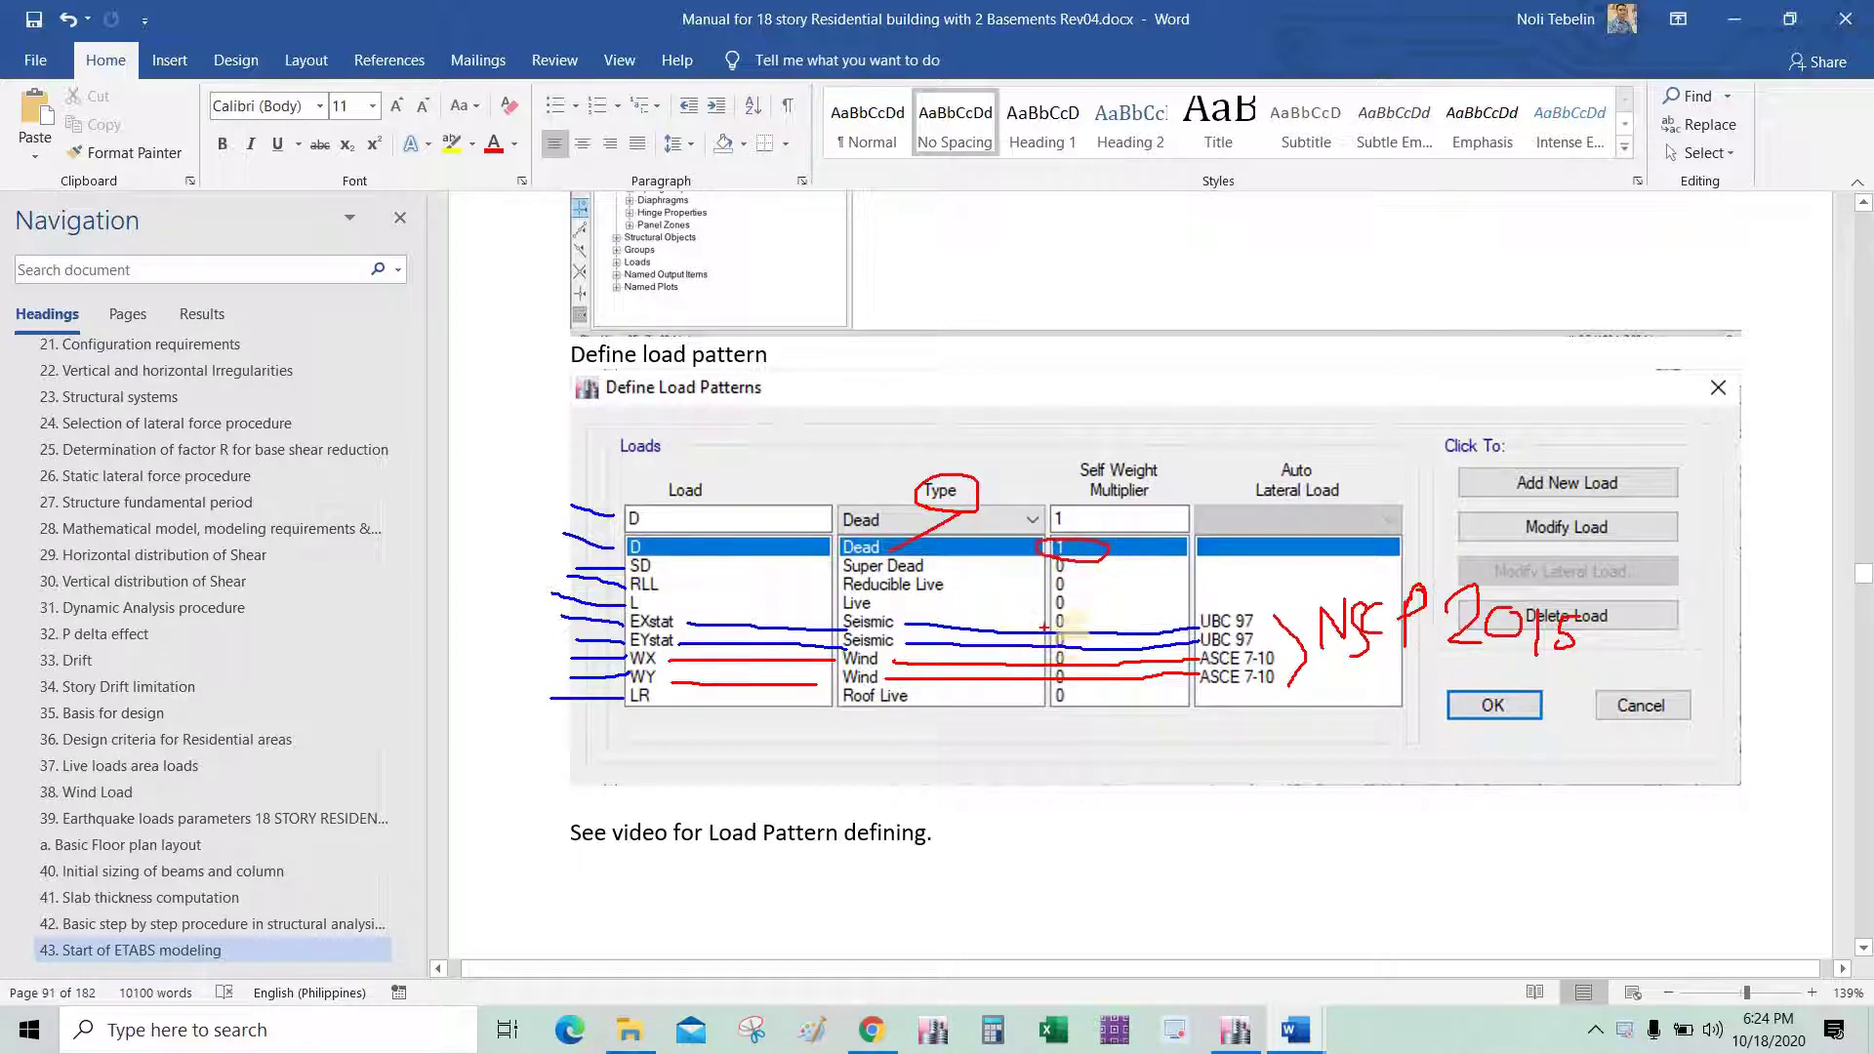
mouse_move(1083, 558)
mouse_down()
mouse_move(1035, 598)
mouse_move(1059, 703)
mouse_move(1099, 605)
mouse_move(1085, 554)
mouse_up()
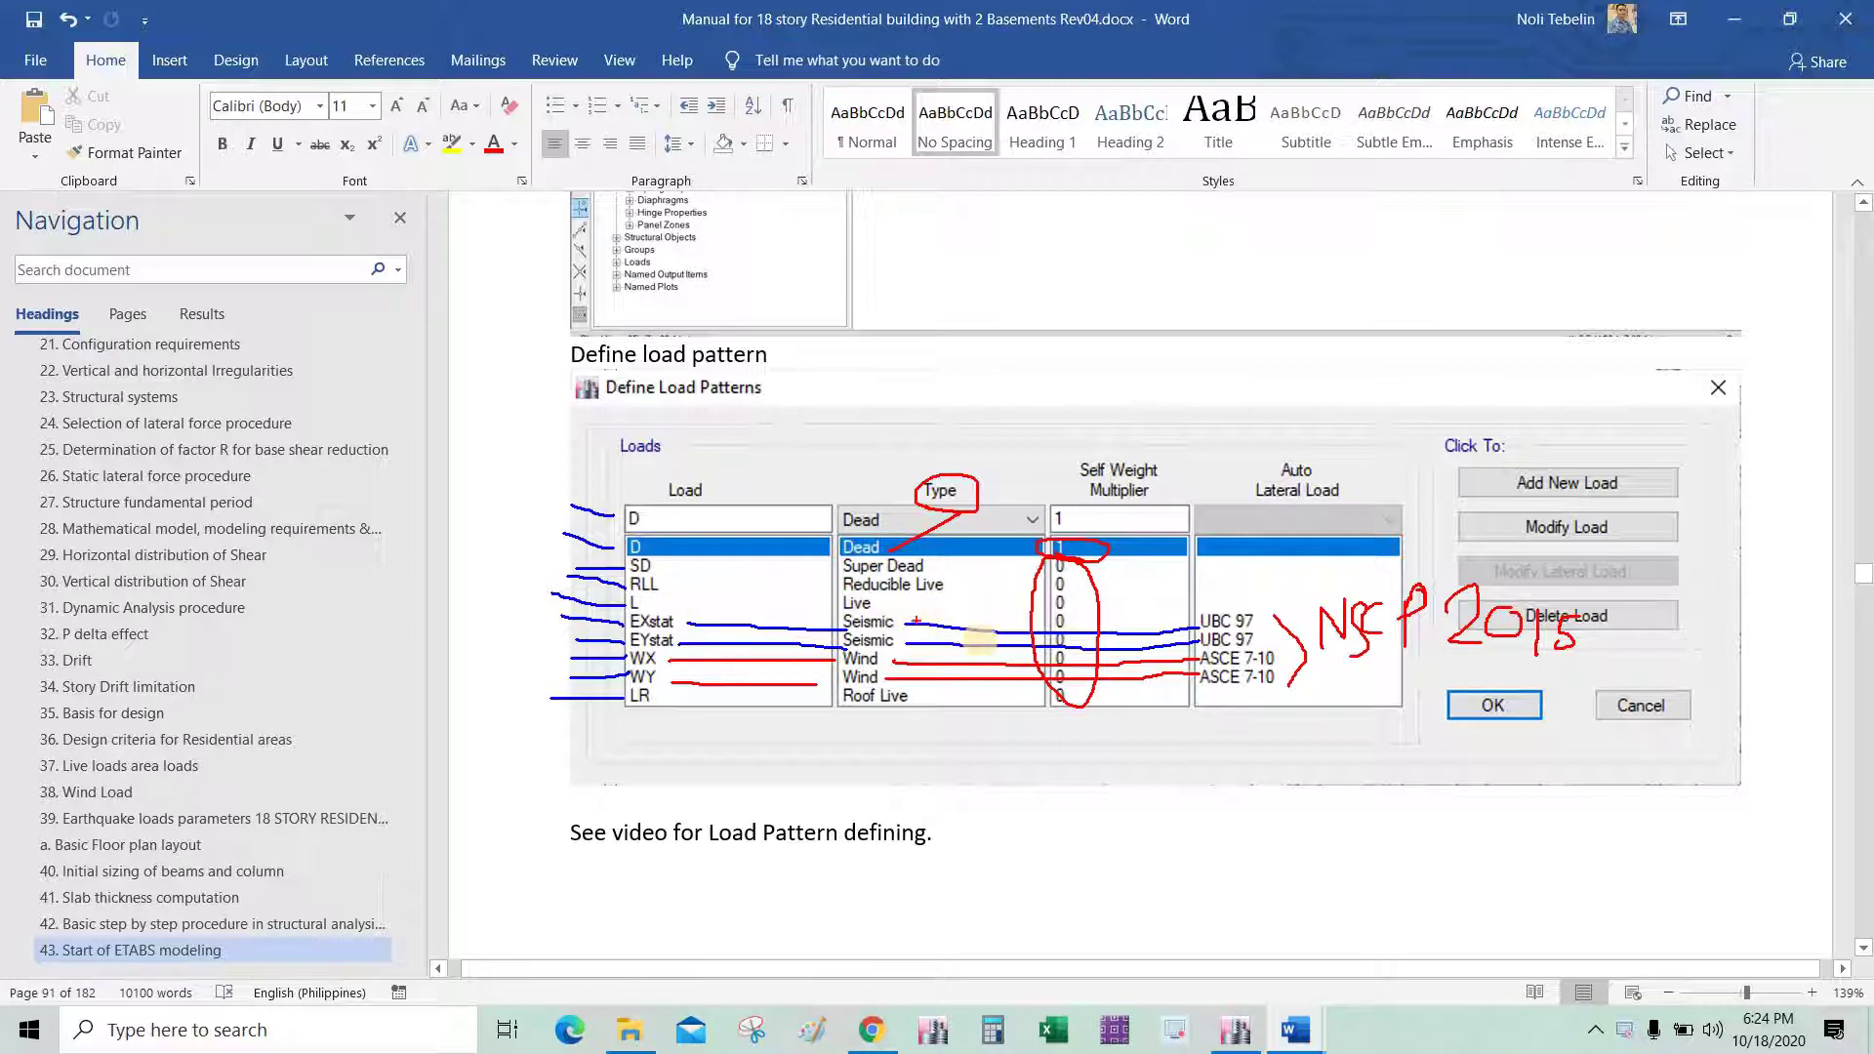
Leave the annotation mode, switch to ETABS and open the load pattern definitions to review the default Dead and Live patterns.
key(Escape)
key(alt+Tab)
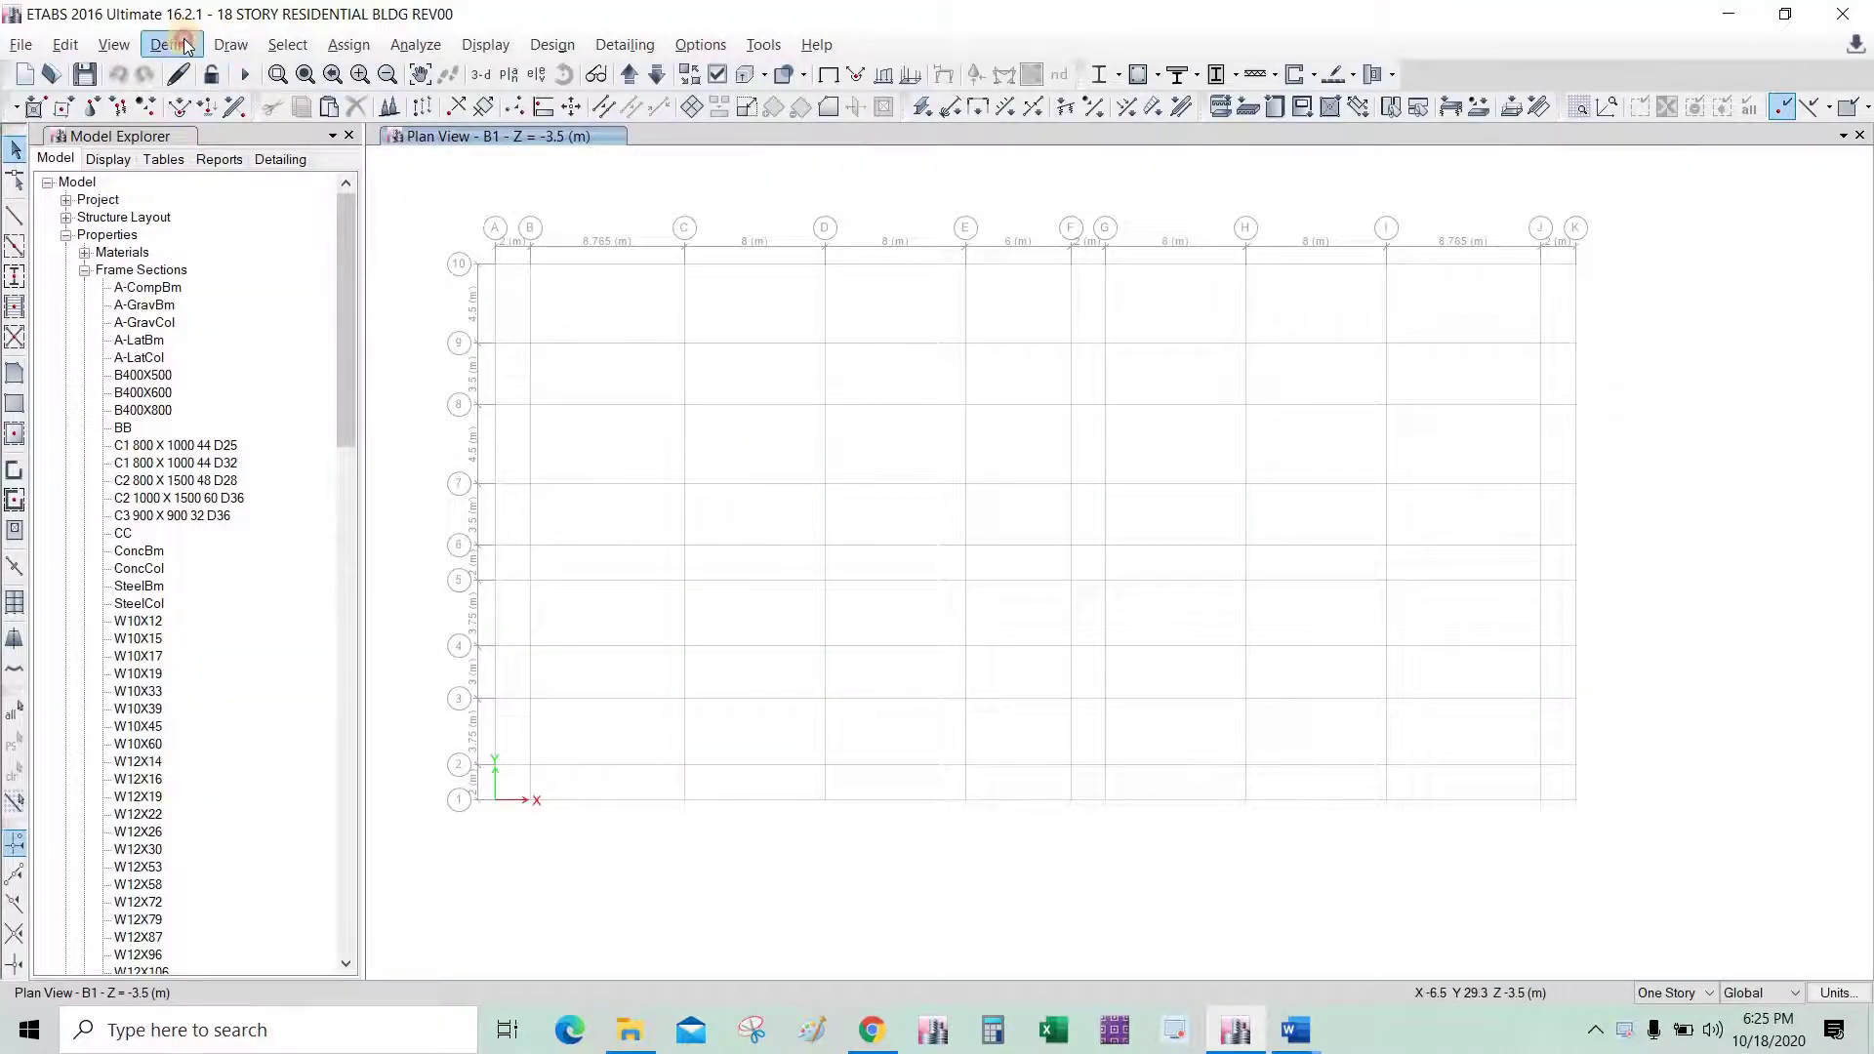
click(185, 45)
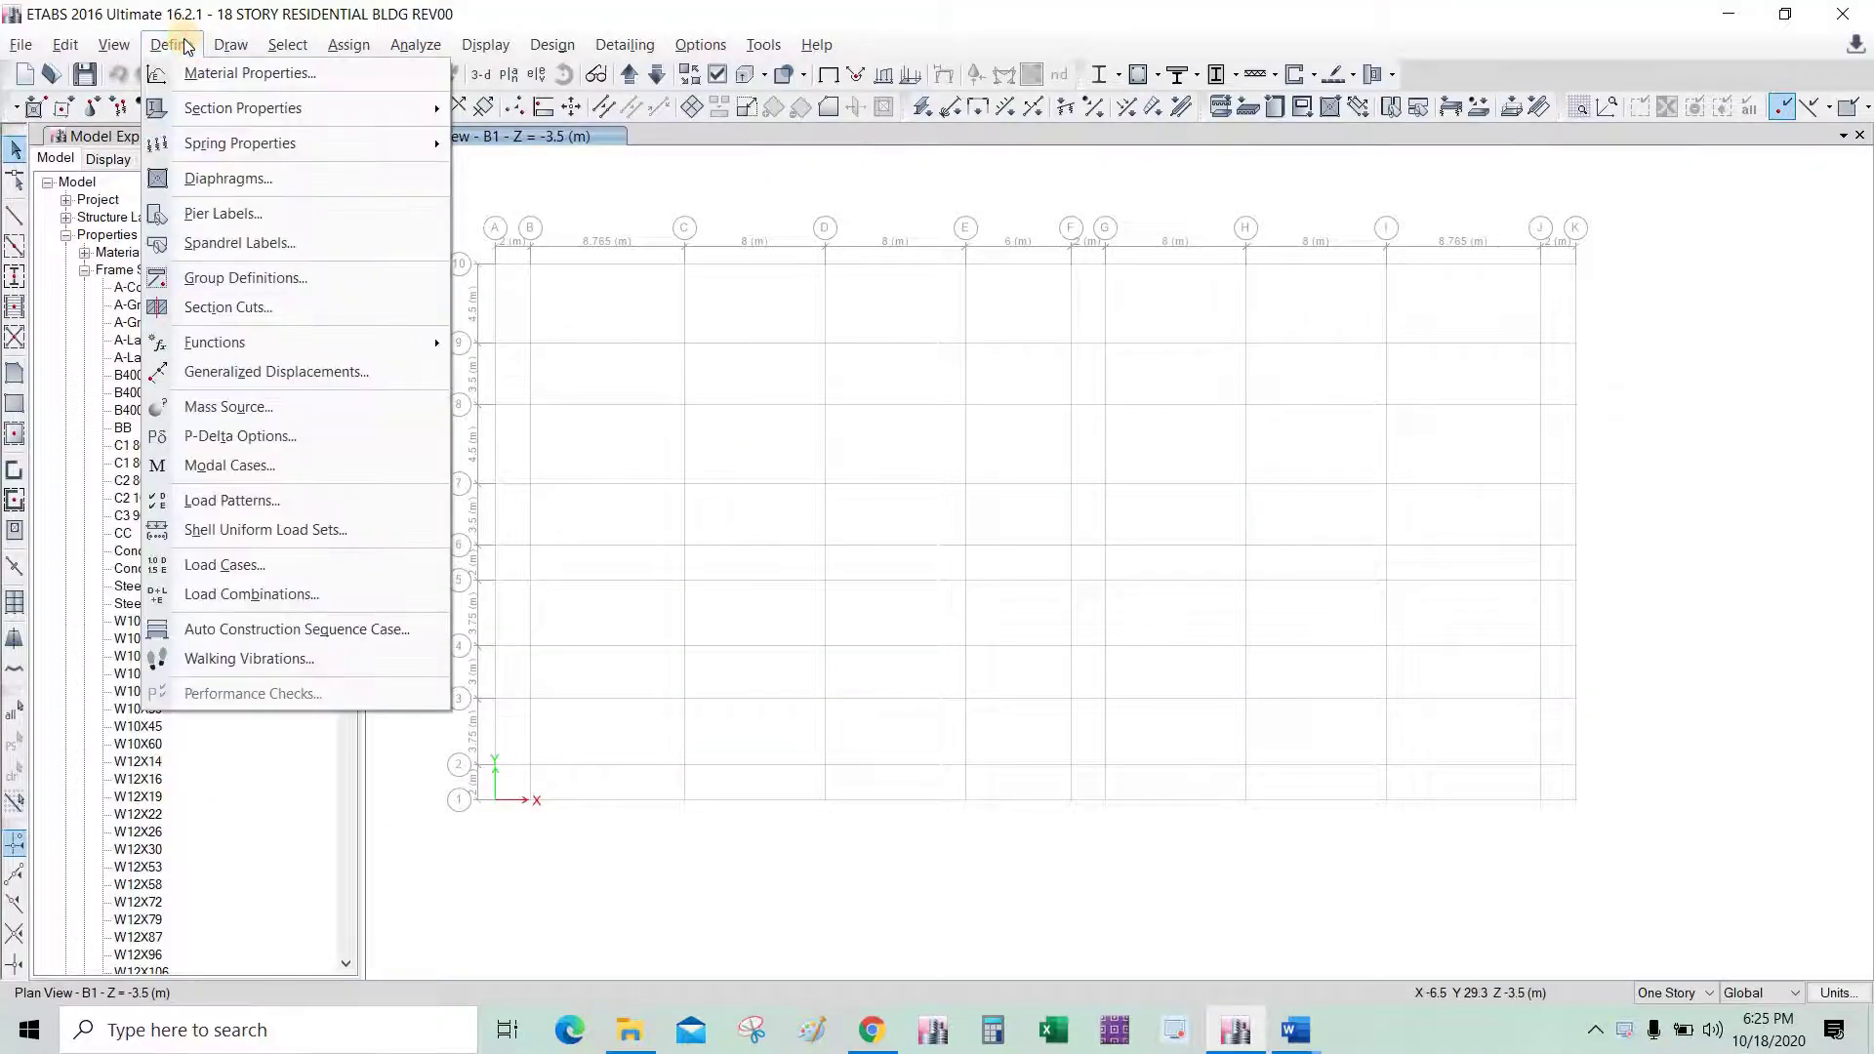
click(290, 500)
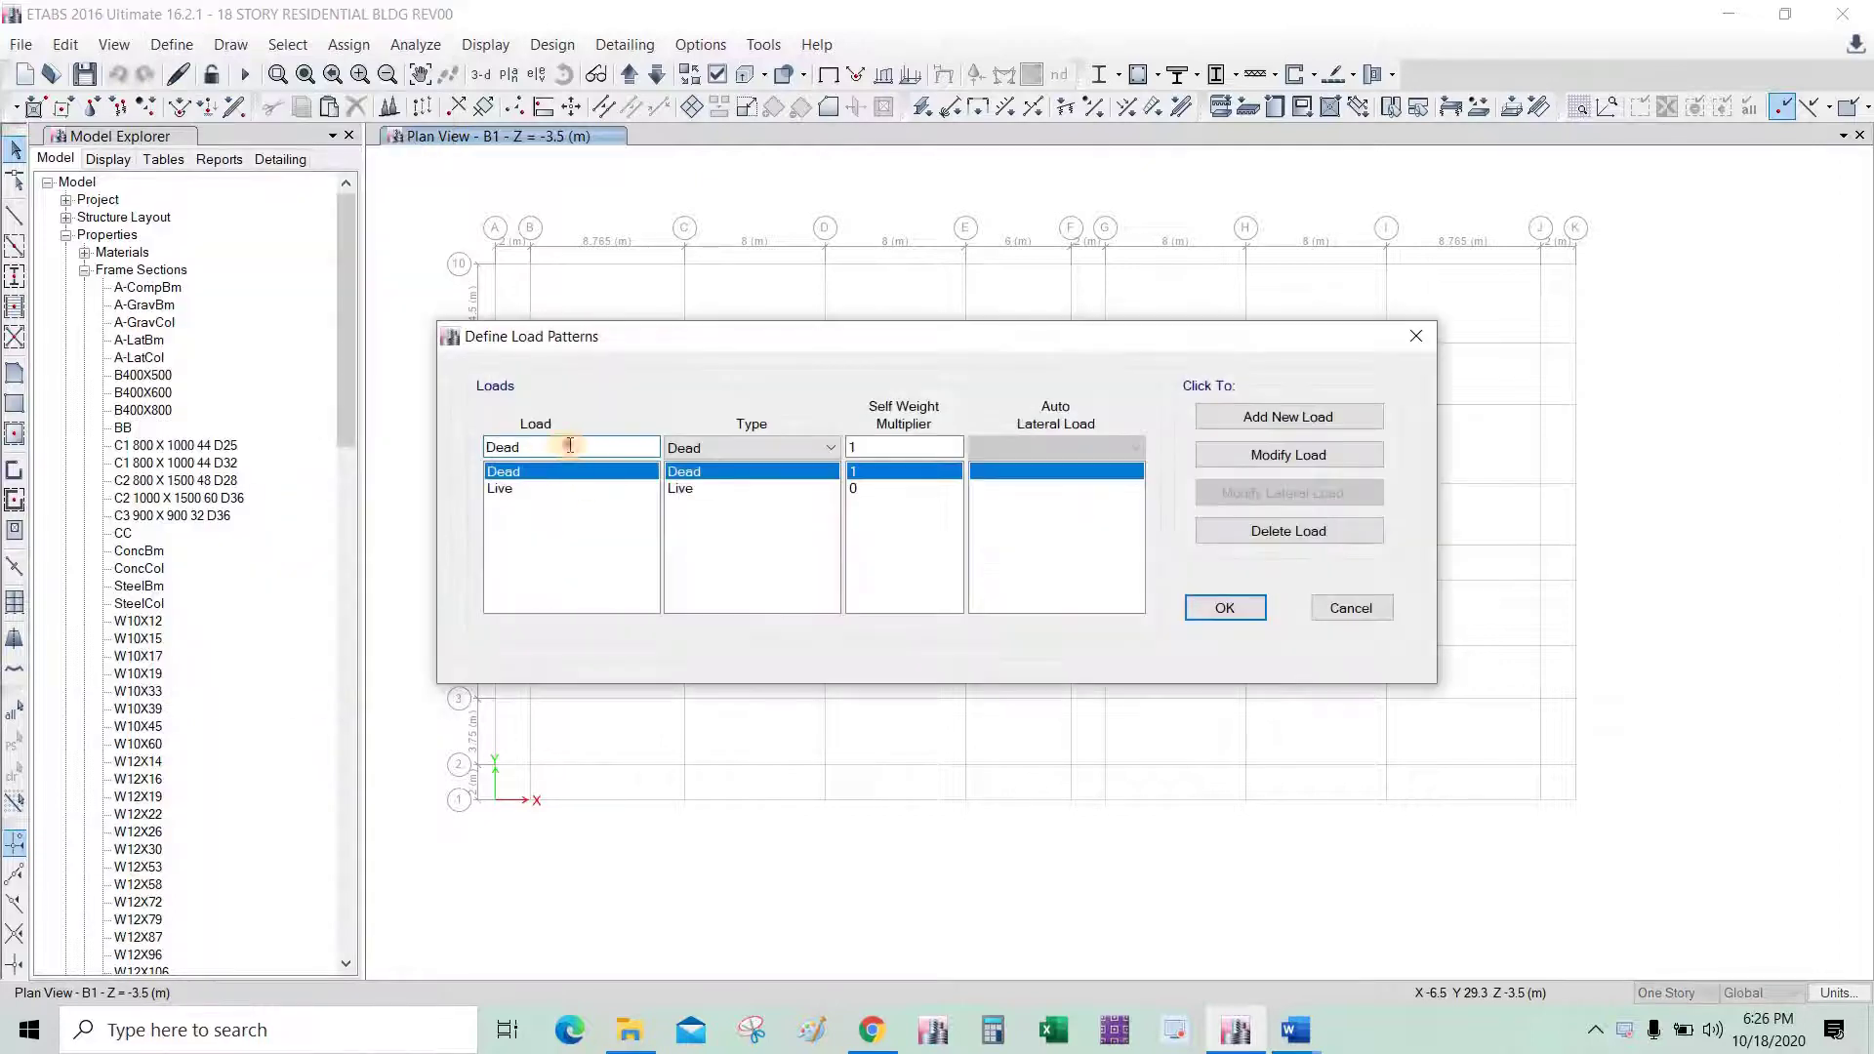
click(549, 488)
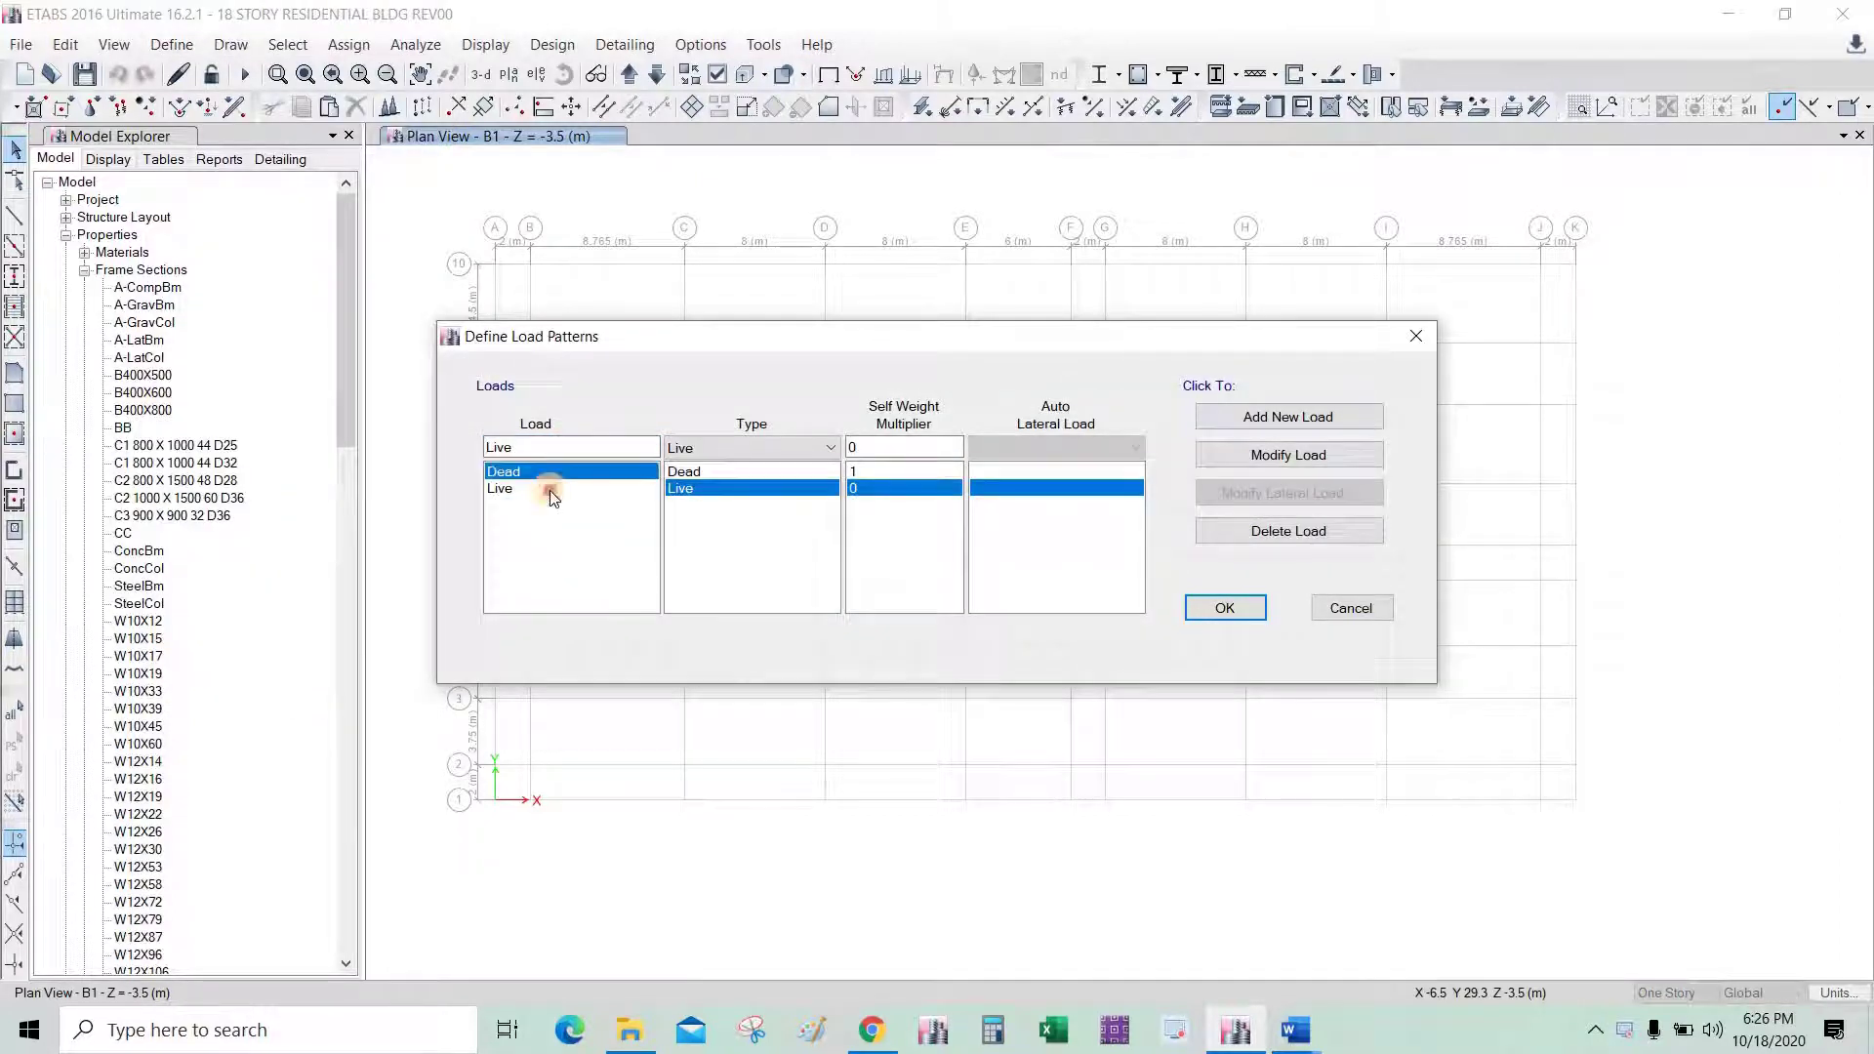
click(576, 471)
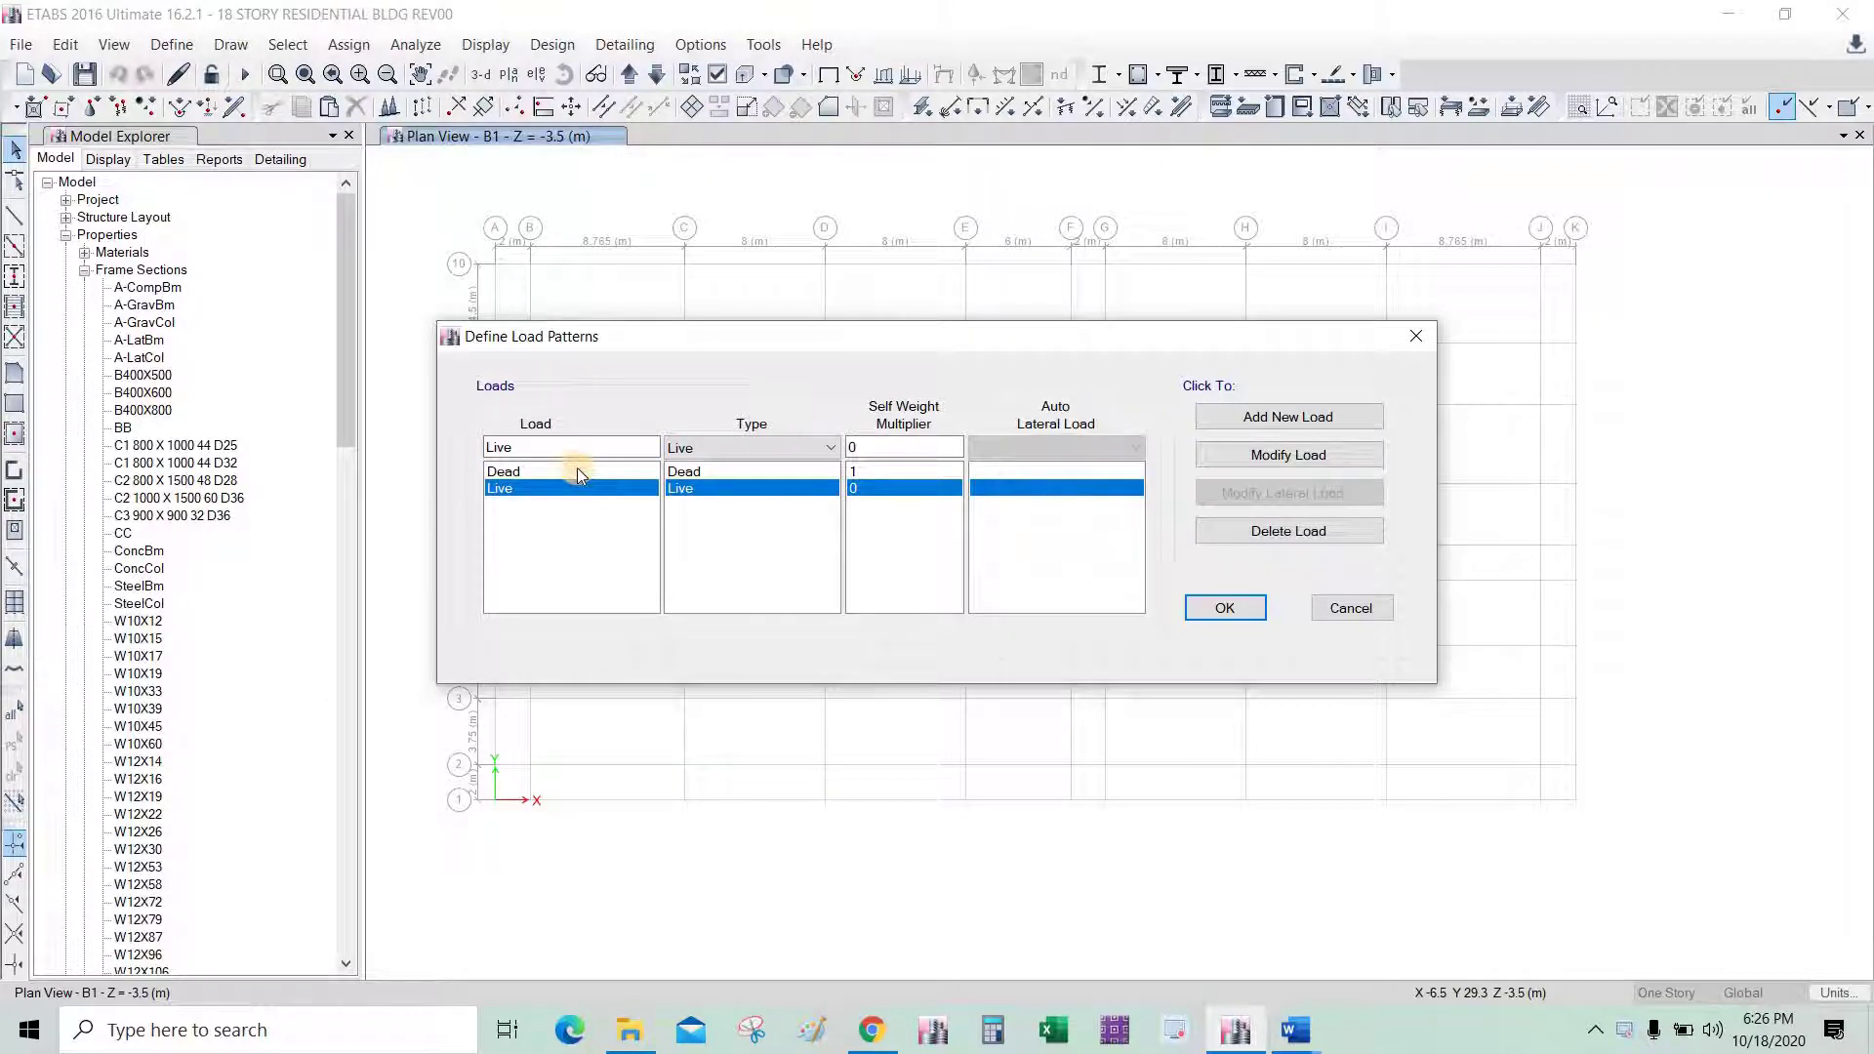
click(544, 488)
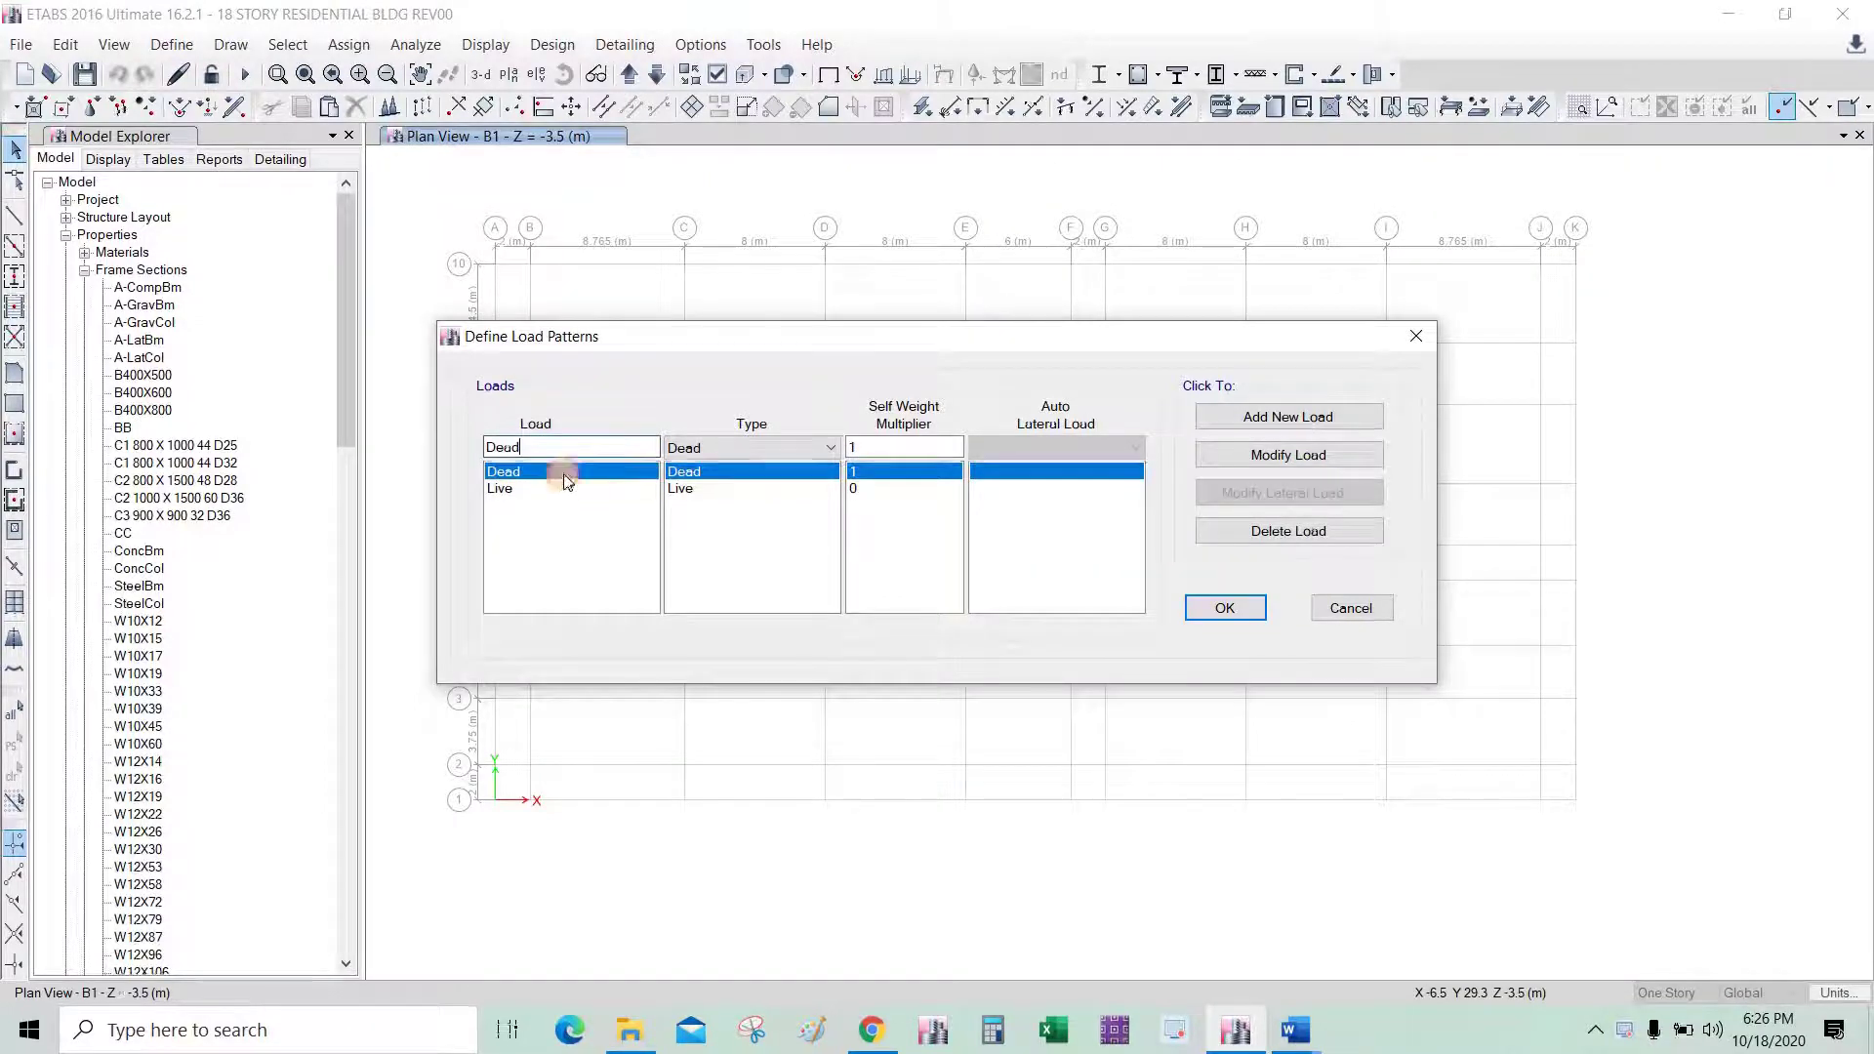
Add a load pattern named D of type Dead with a self weight multiplier of 1.
click(547, 469)
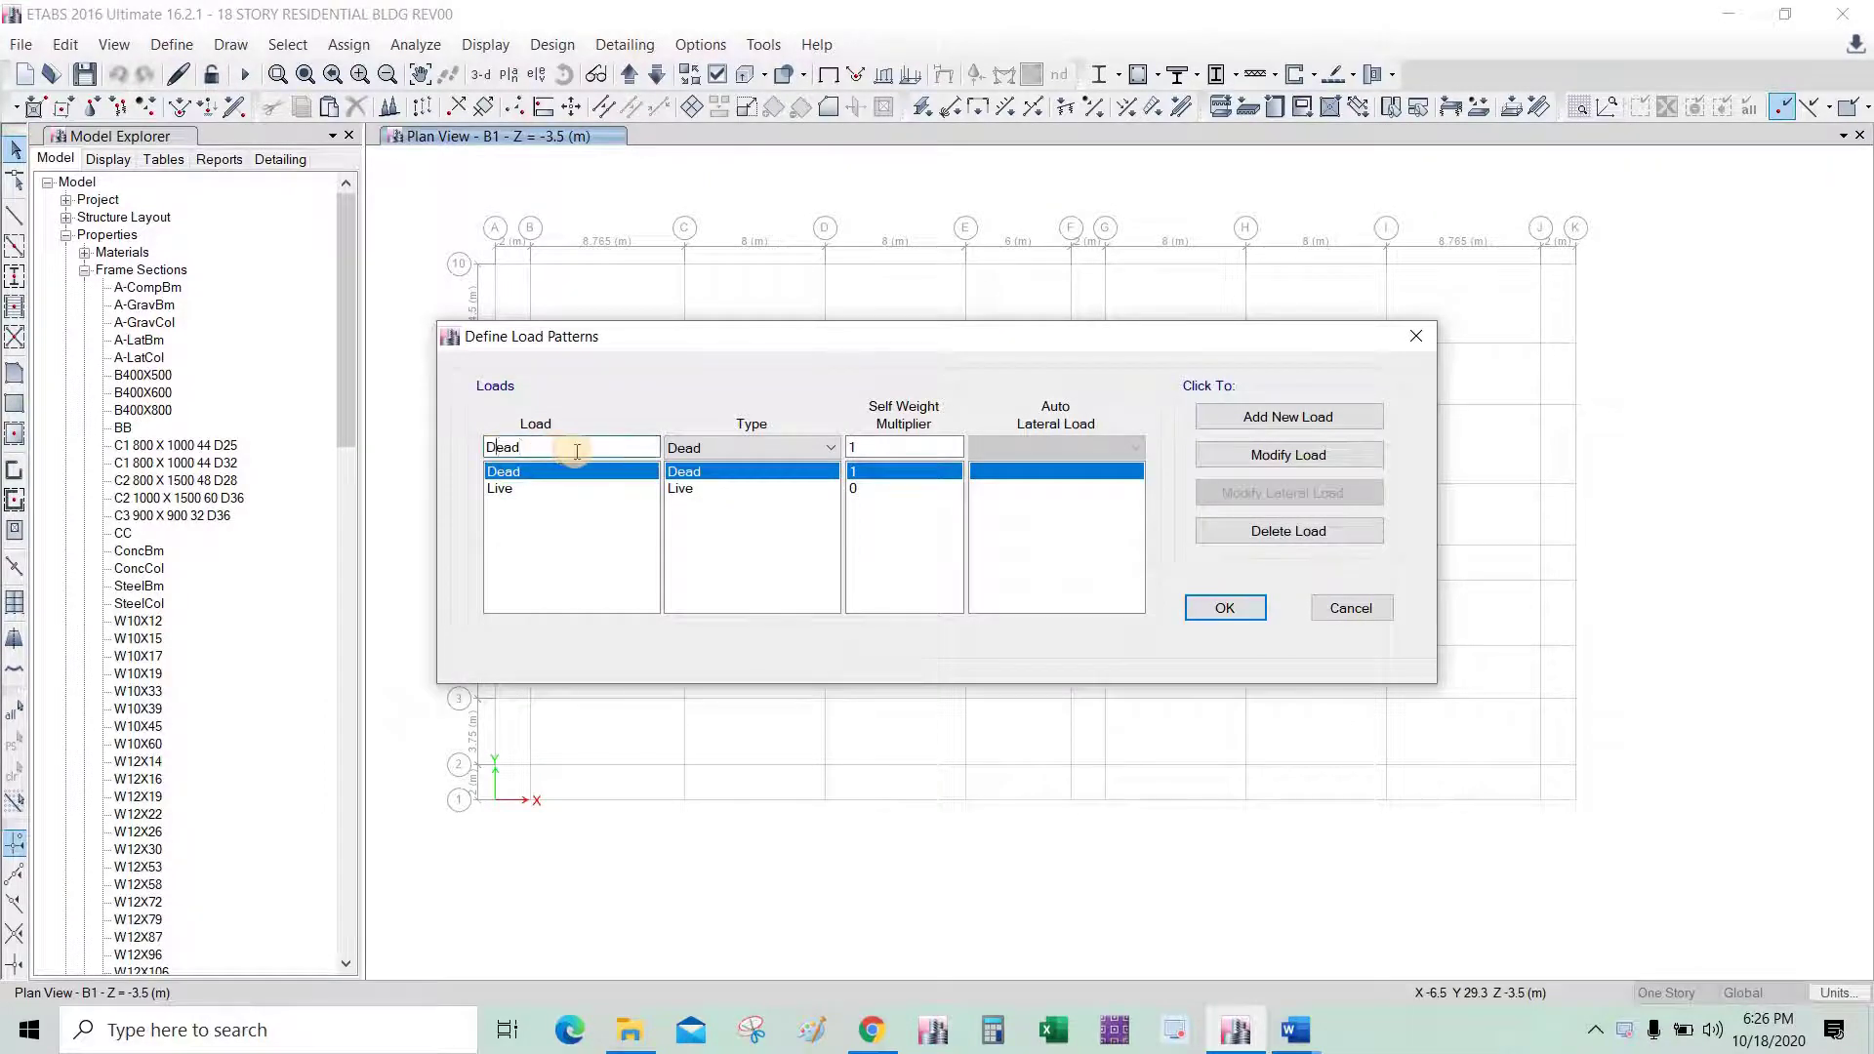
click(707, 445)
click(706, 445)
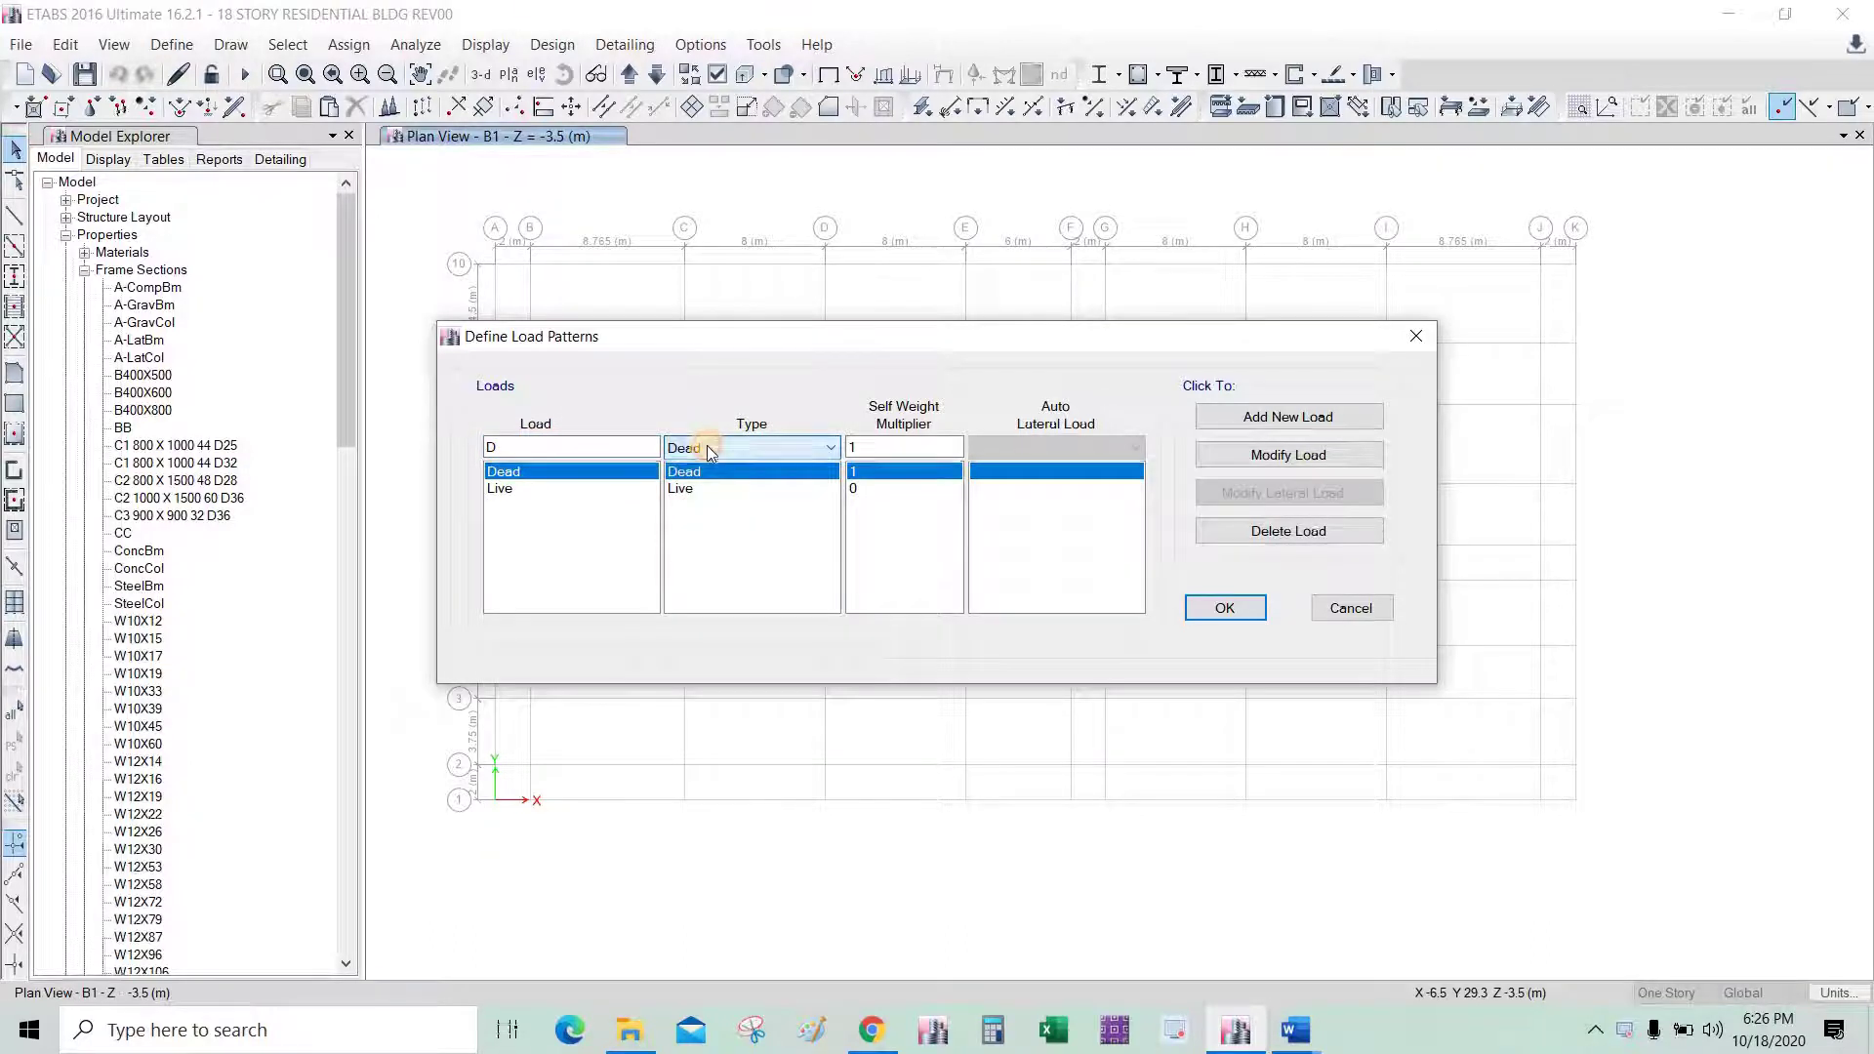
click(707, 445)
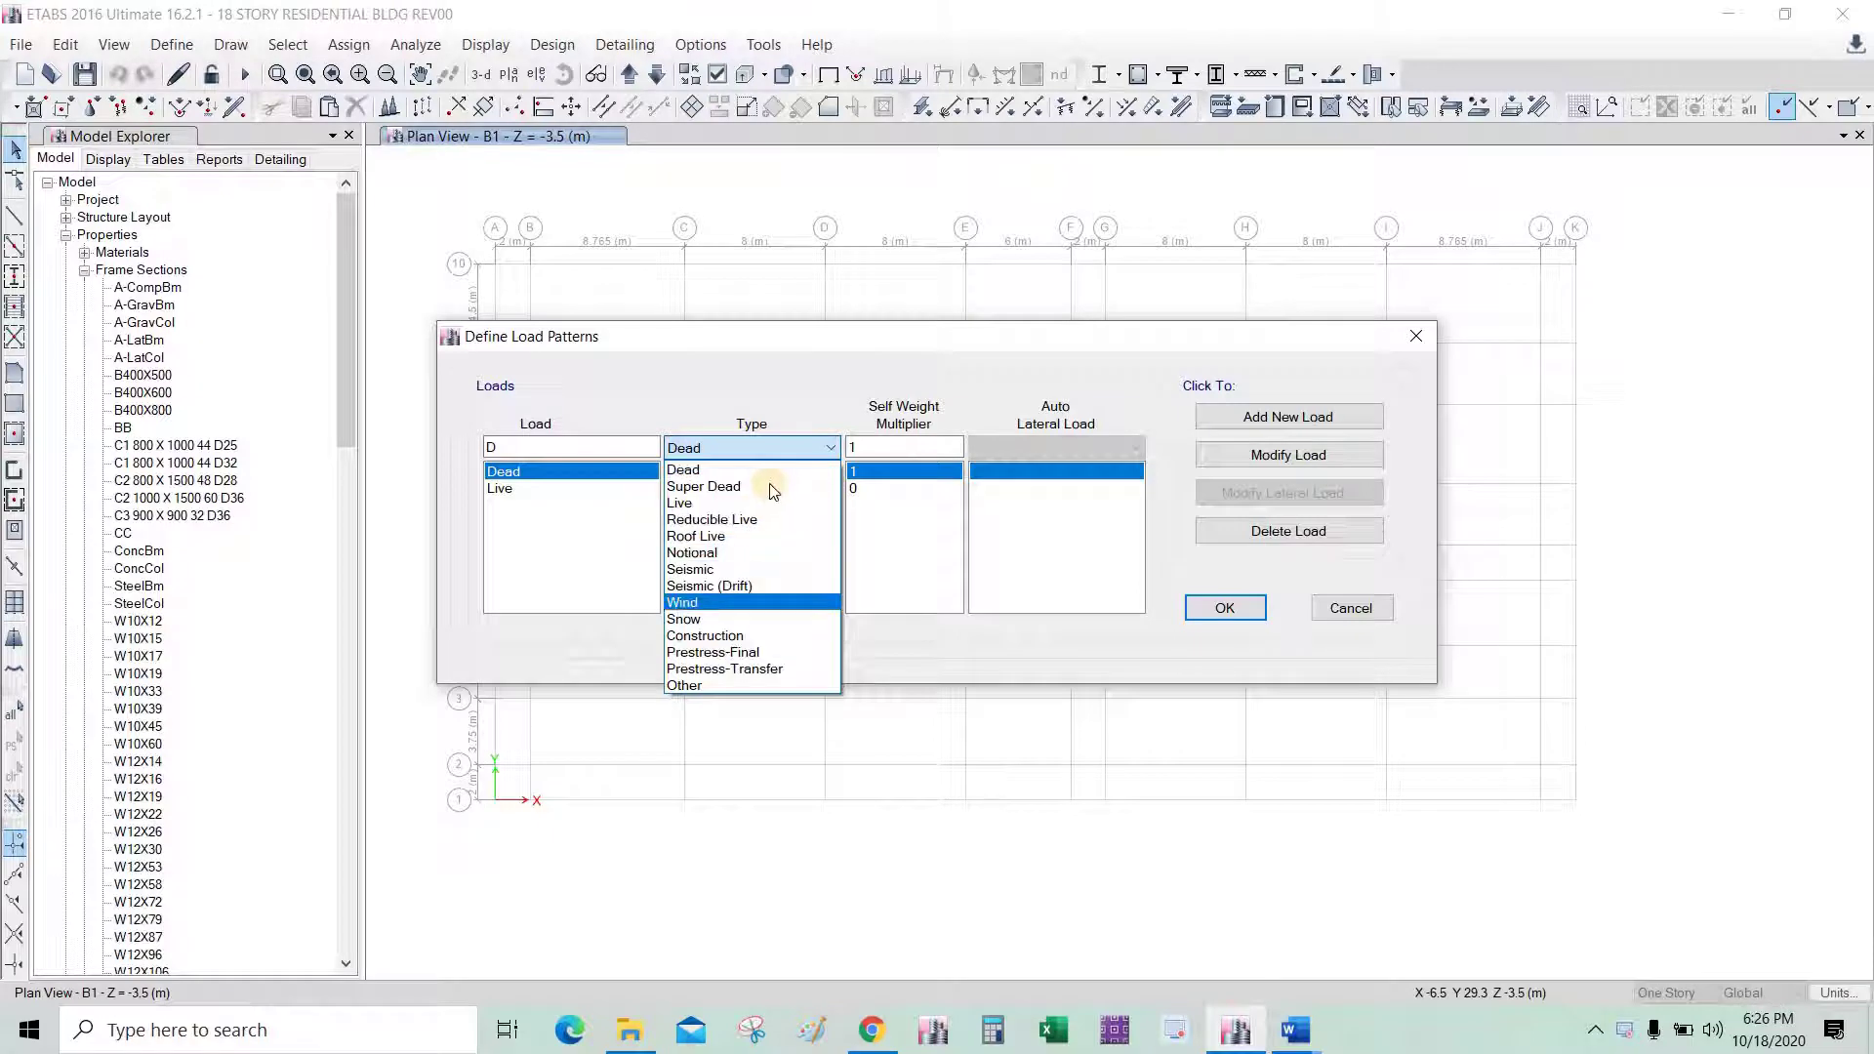
click(773, 448)
click(773, 448)
click(874, 449)
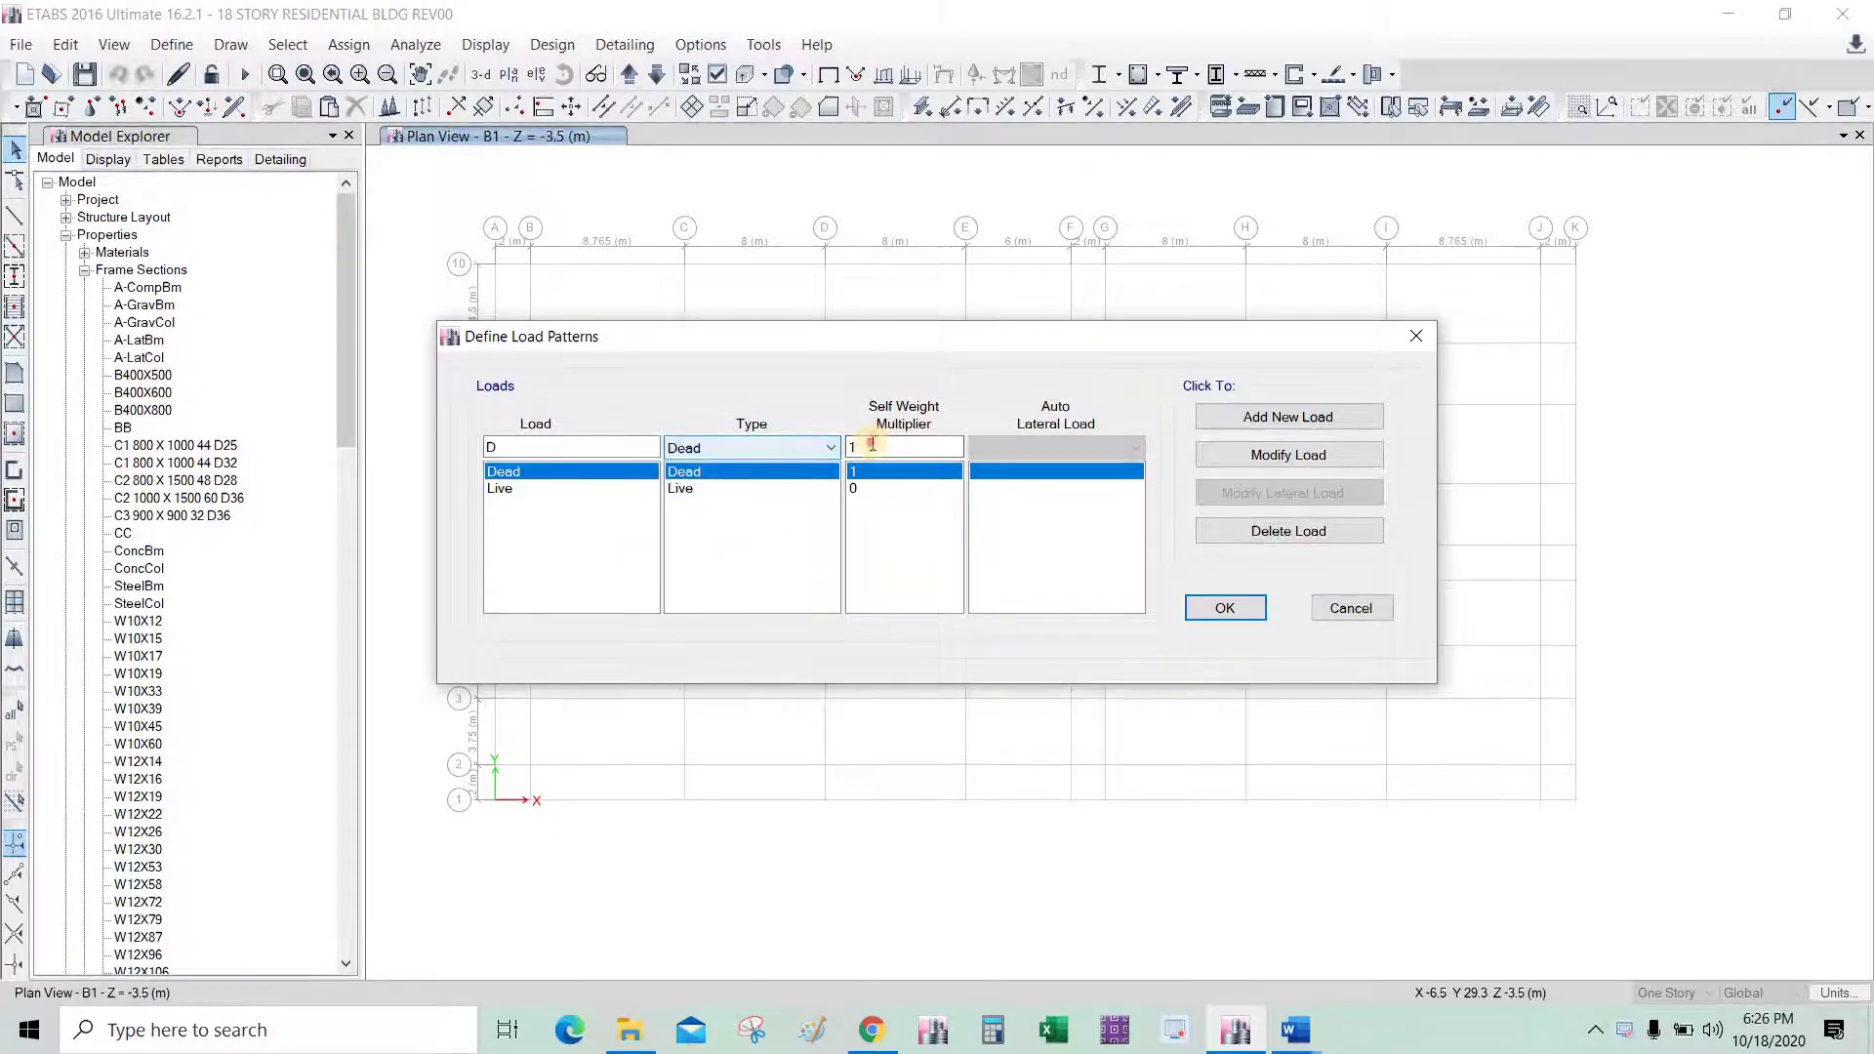
click(874, 444)
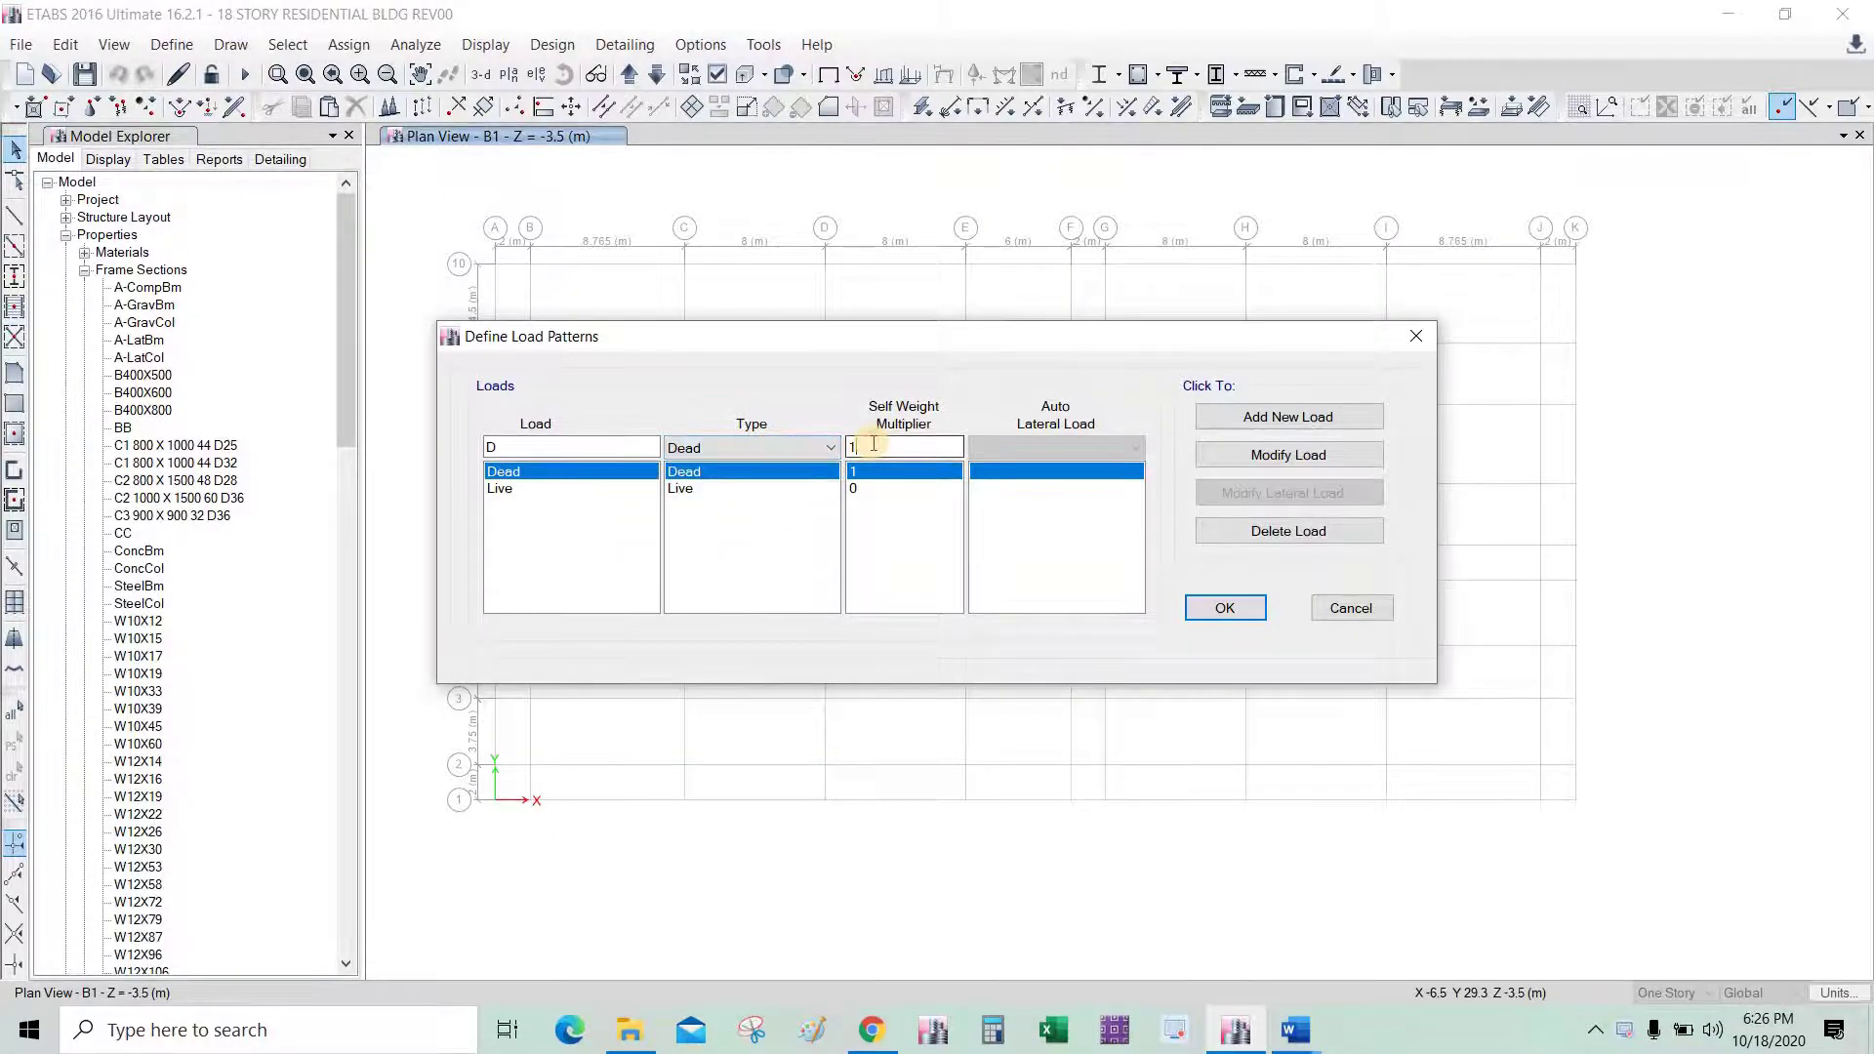
click(1293, 417)
Delete the default Live and Dead load patterns, keeping only D.
click(867, 490)
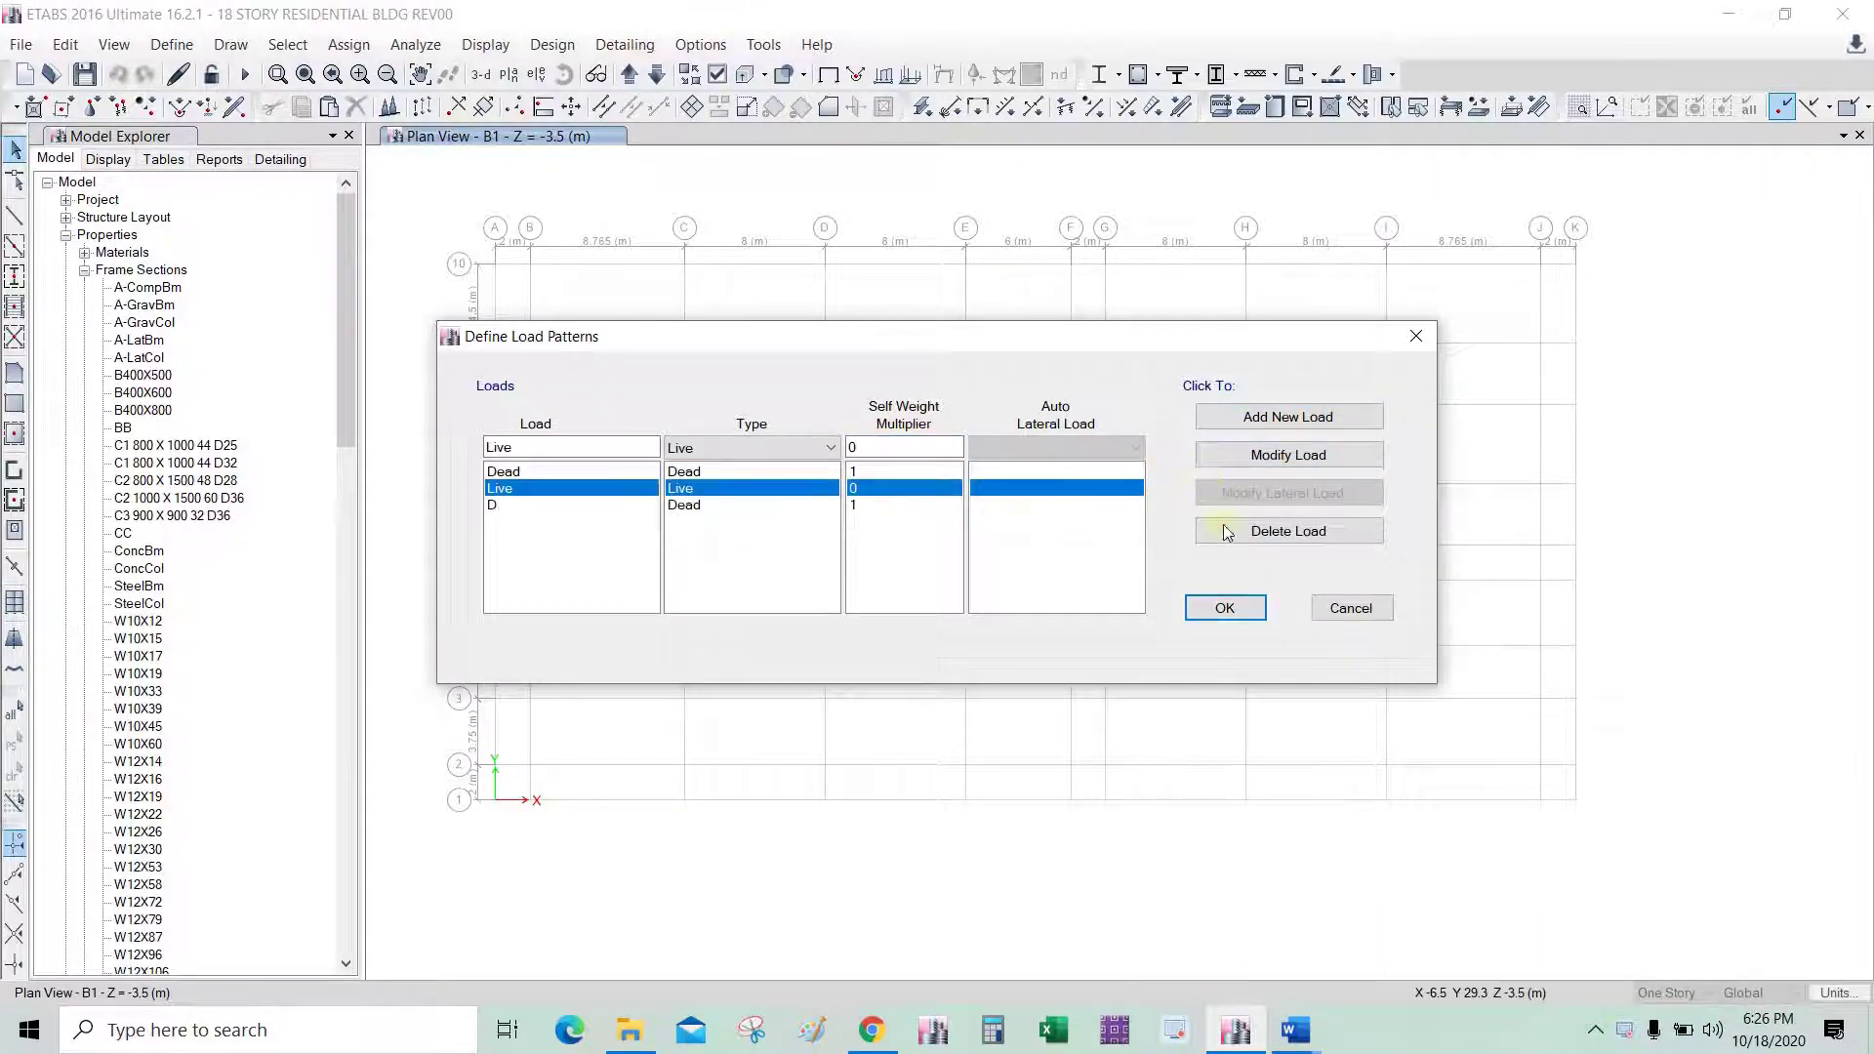
click(1238, 531)
click(986, 597)
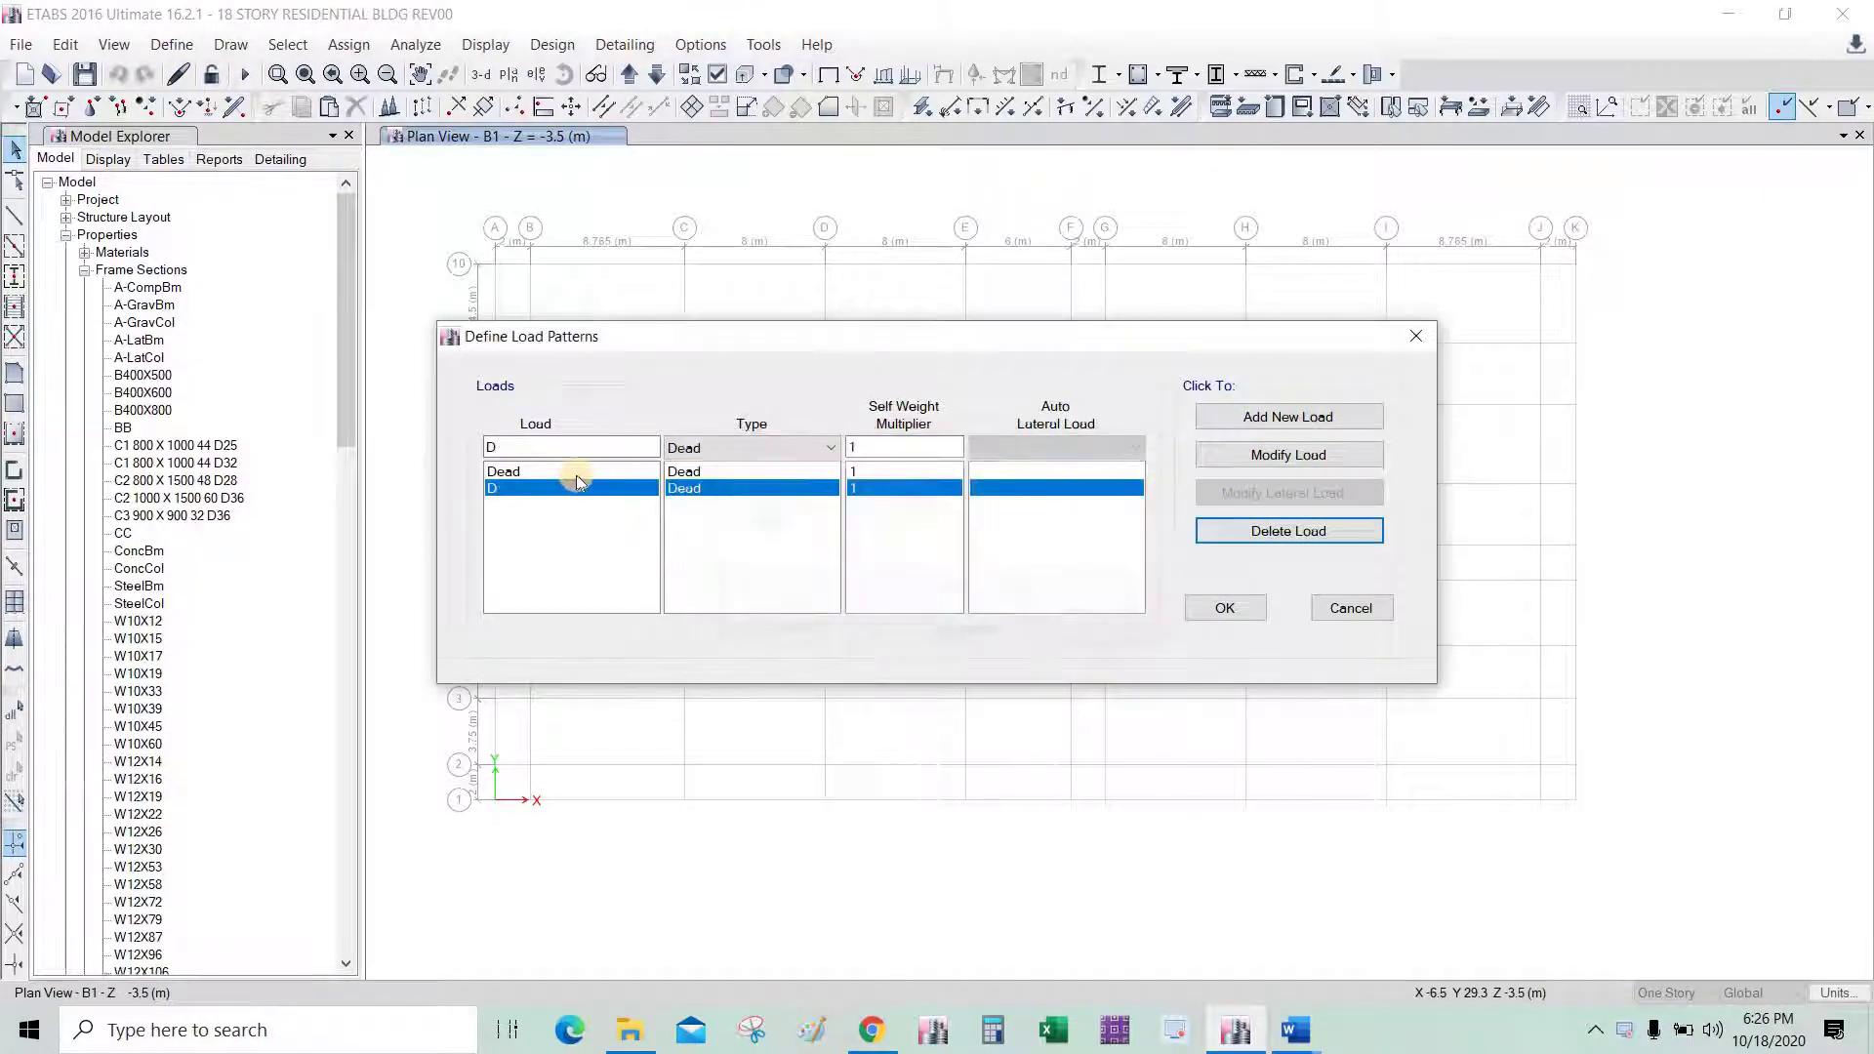
click(1127, 472)
click(1254, 535)
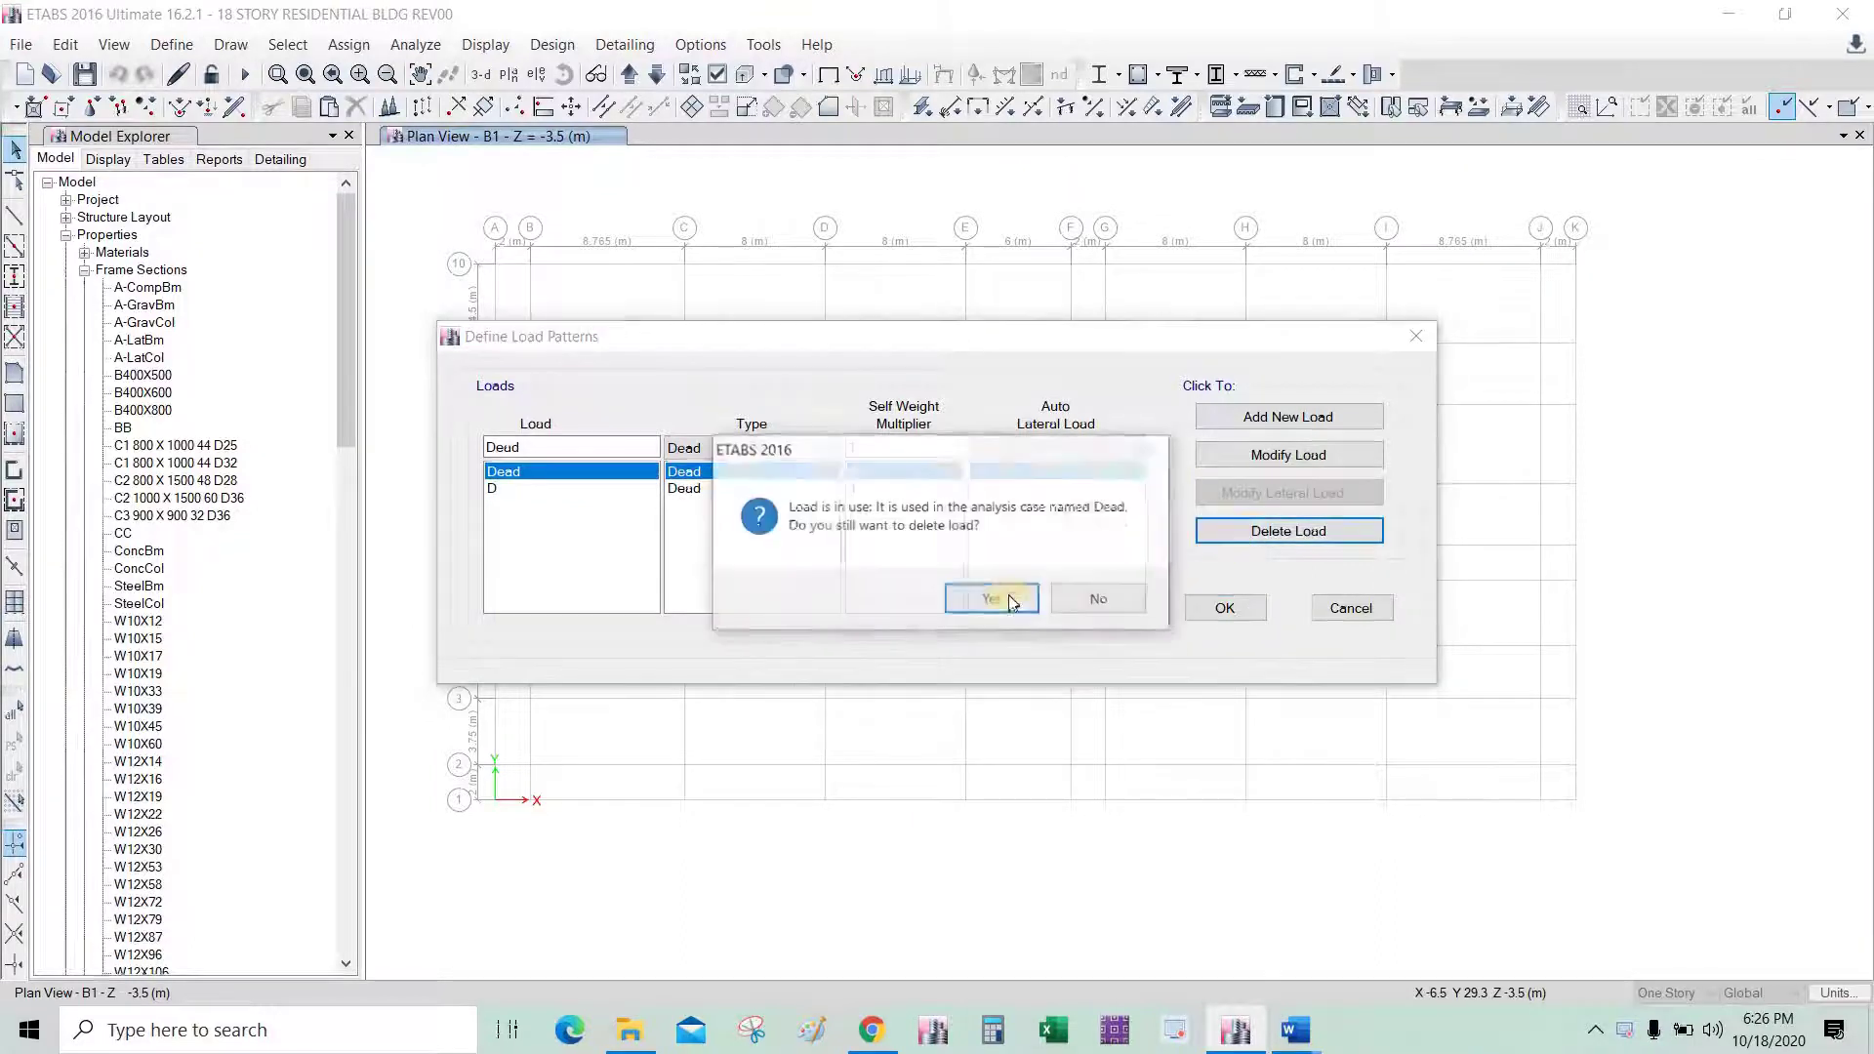
key(Return)
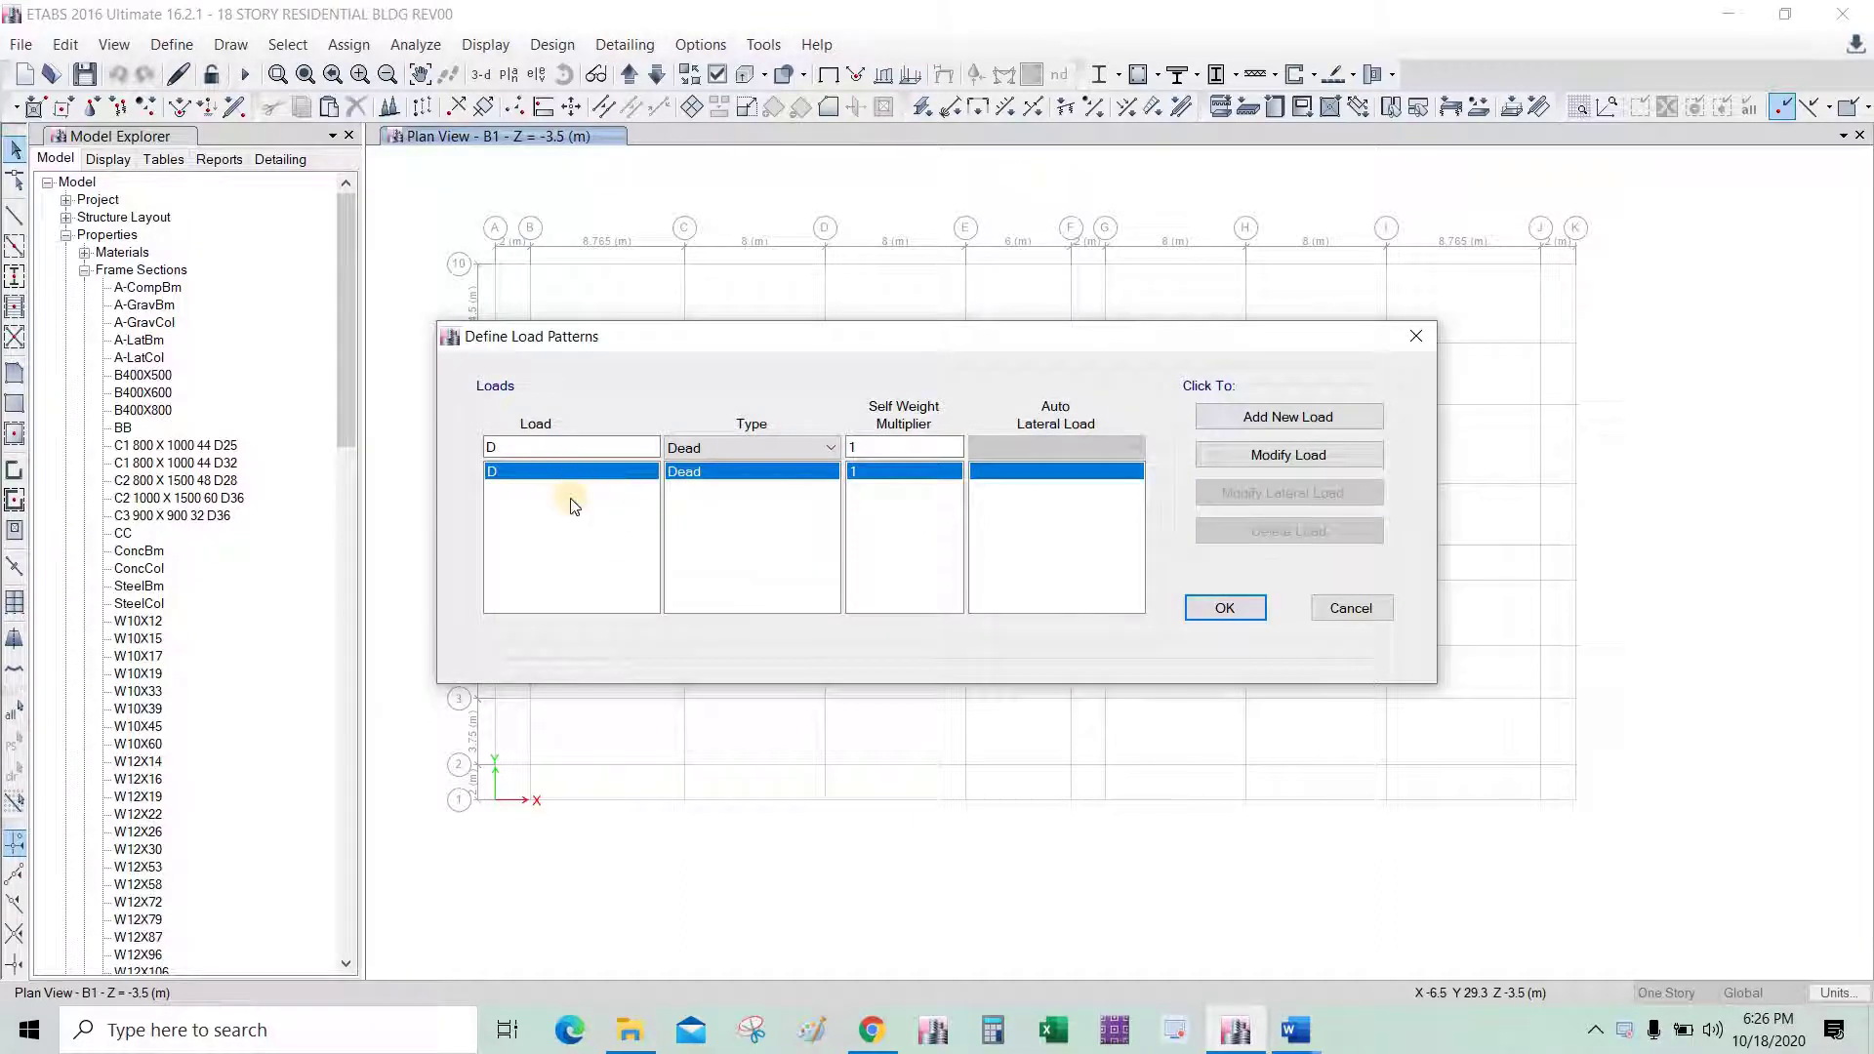
Add a load pattern named SD of type Super Dead with a self weight multiplier of 0.
click(528, 447)
click(515, 450)
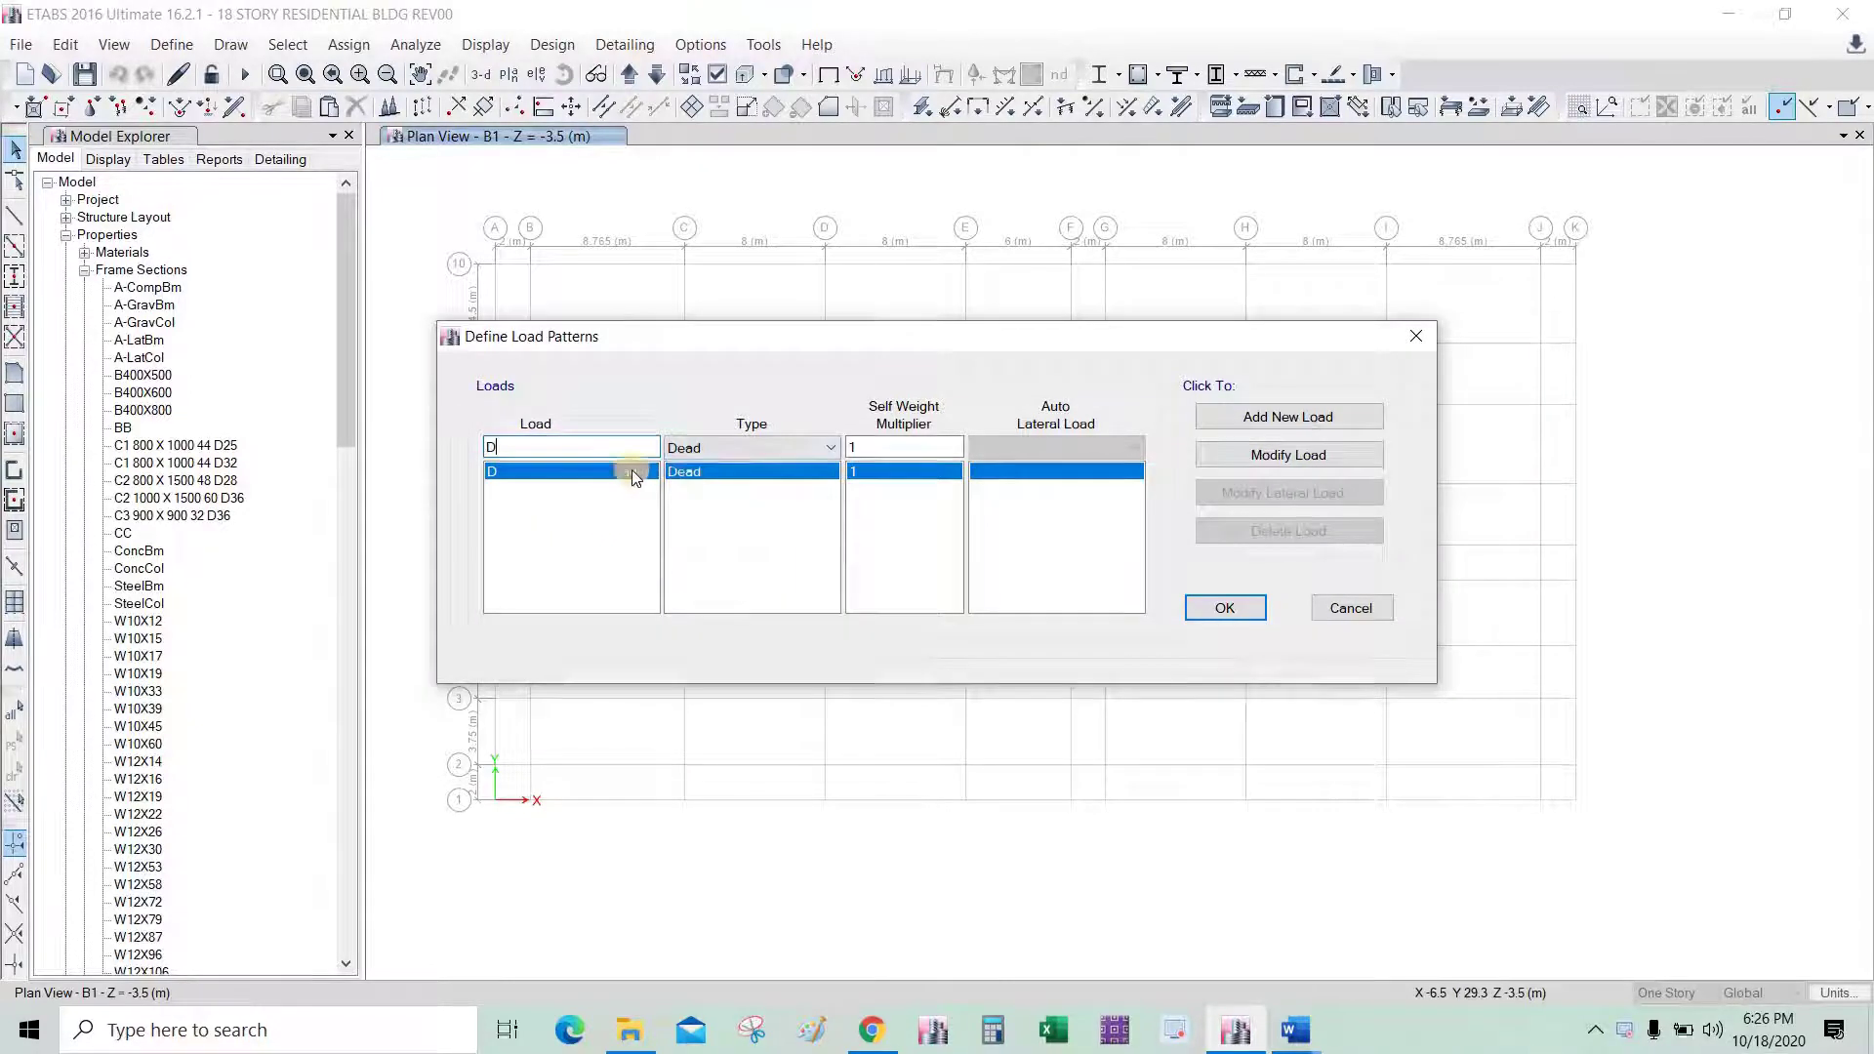
click(498, 448)
drag(498, 448, 524, 448)
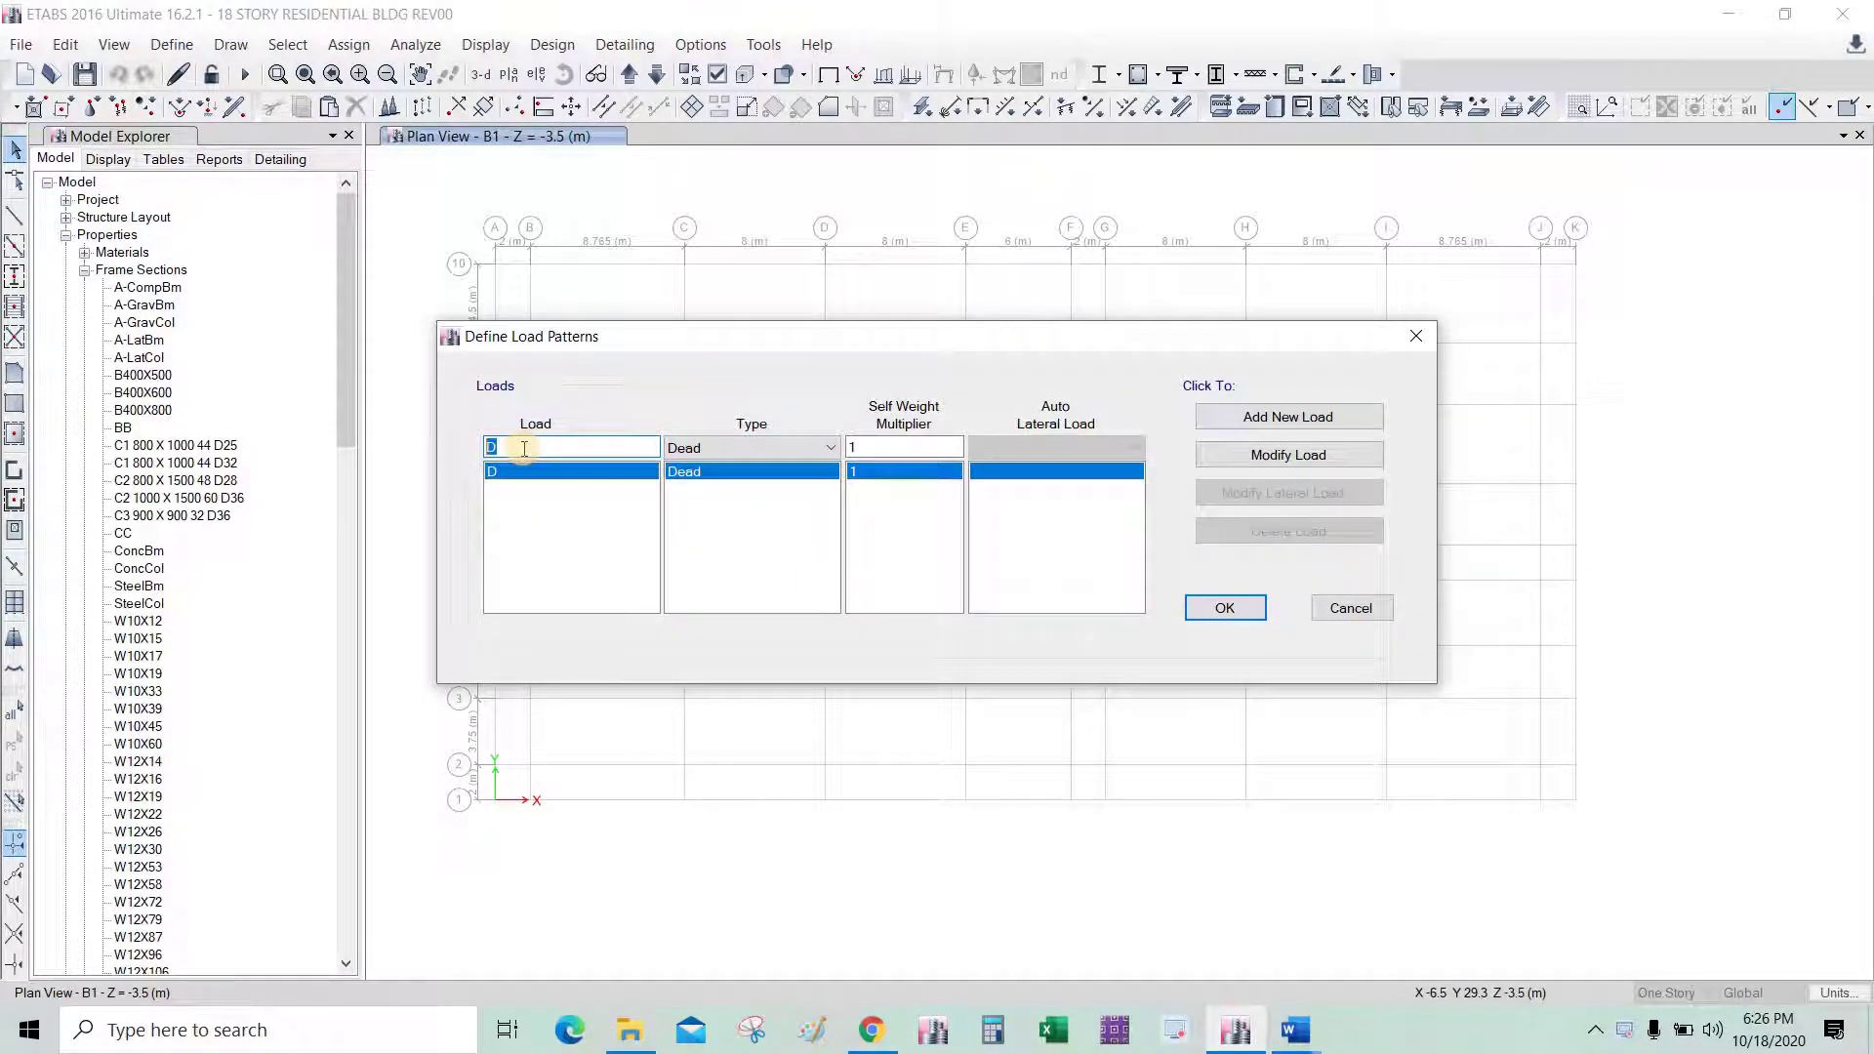
text(sd)
drag(488, 463, 555, 450)
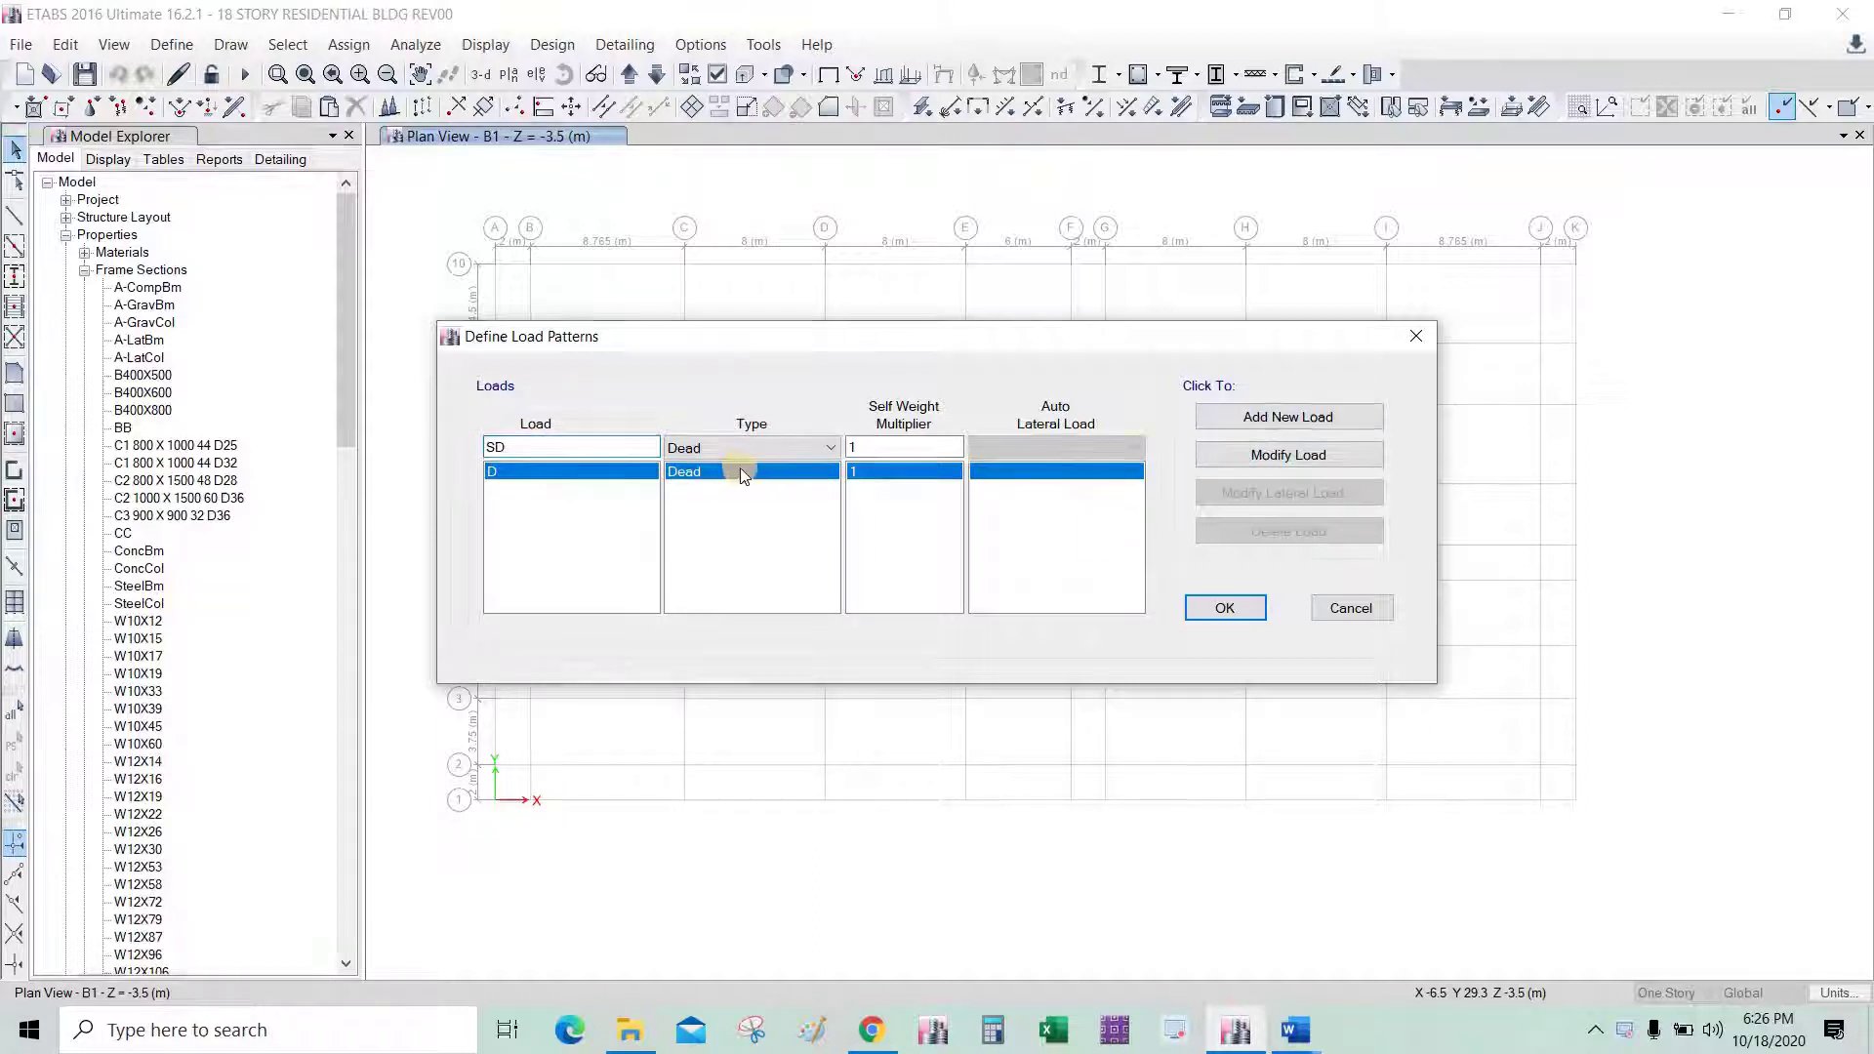
click(767, 451)
scroll(752, 508, up, 1)
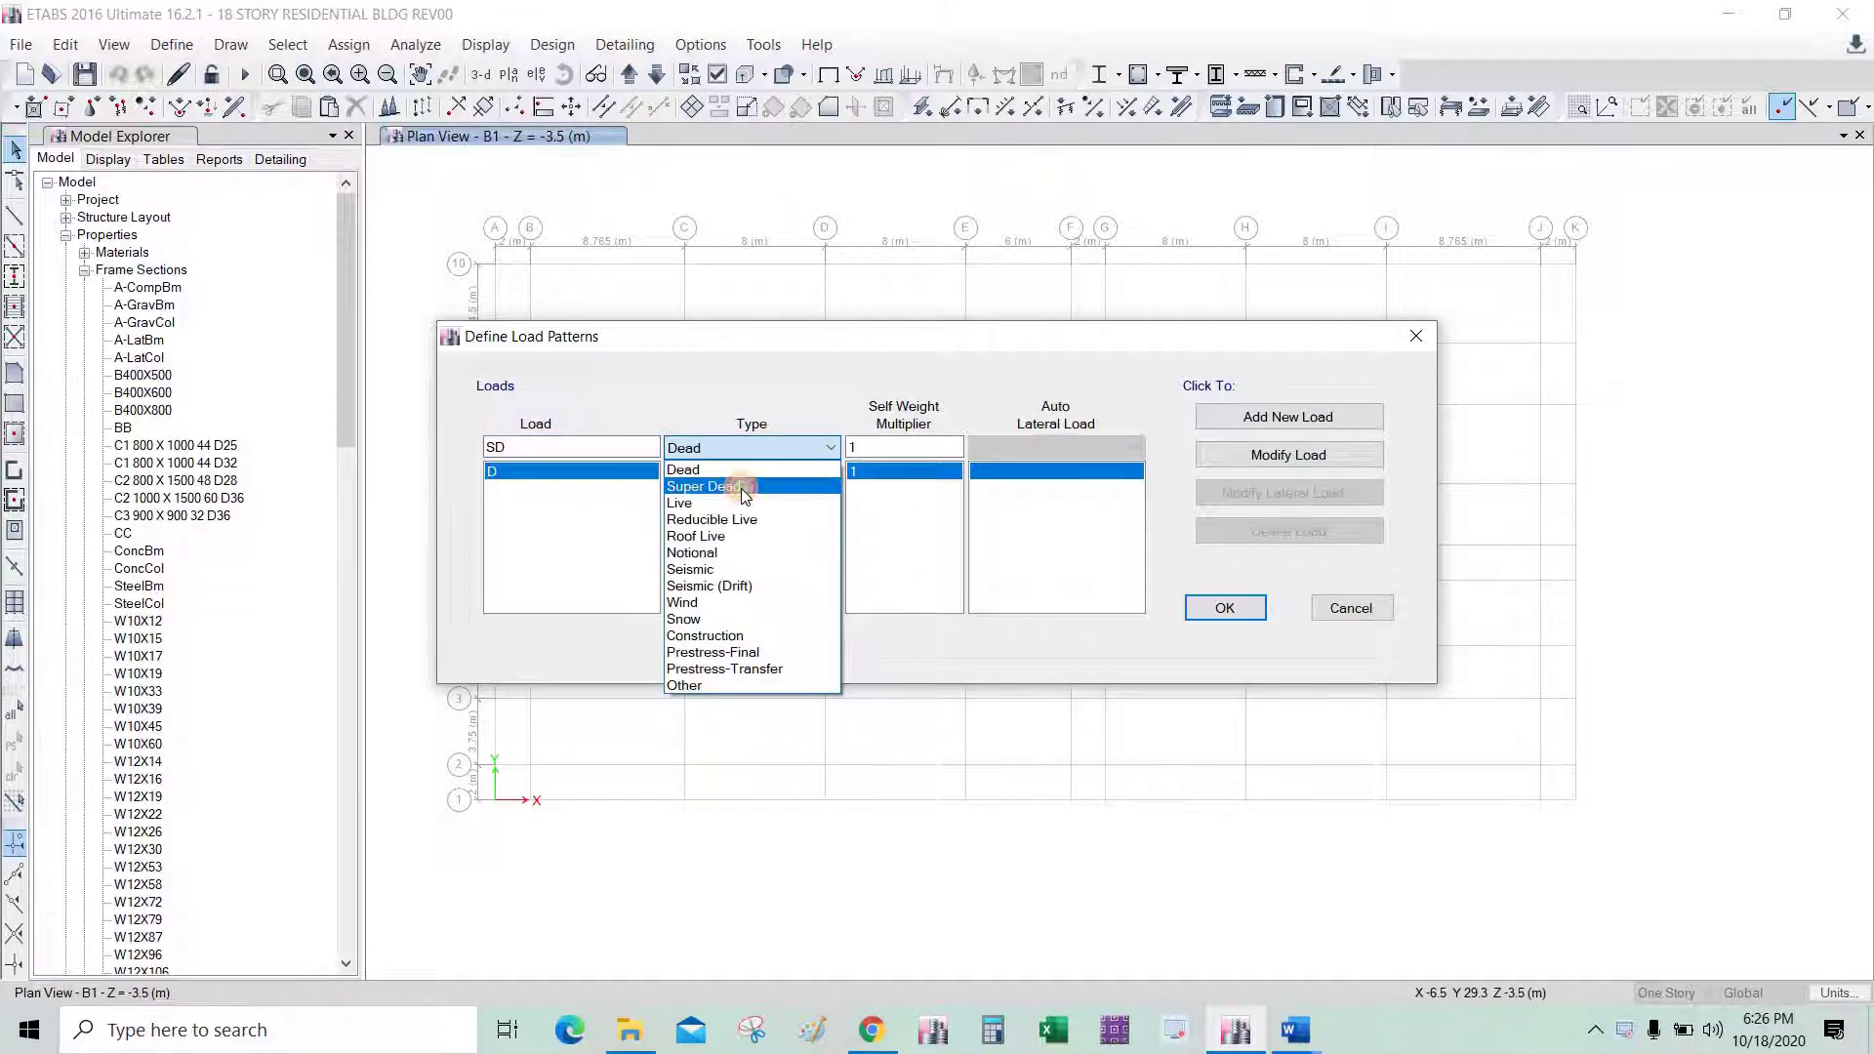
click(741, 488)
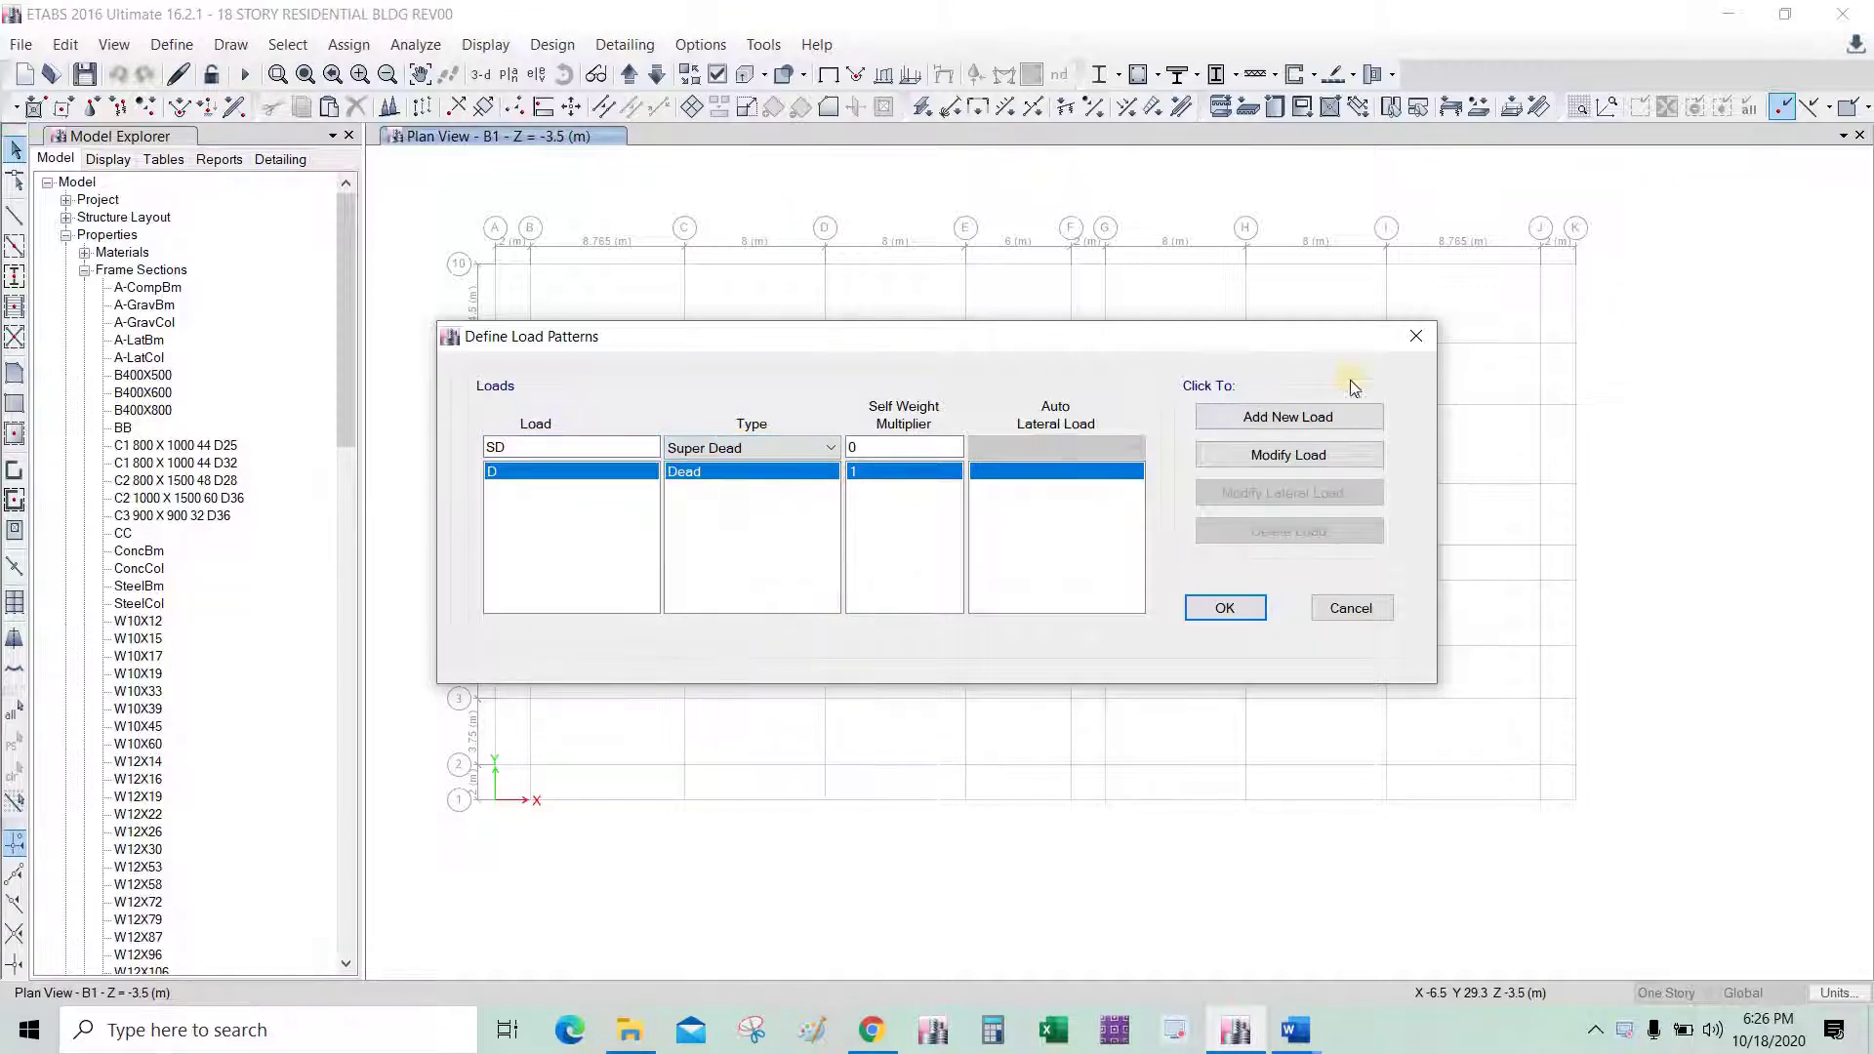
click(1302, 426)
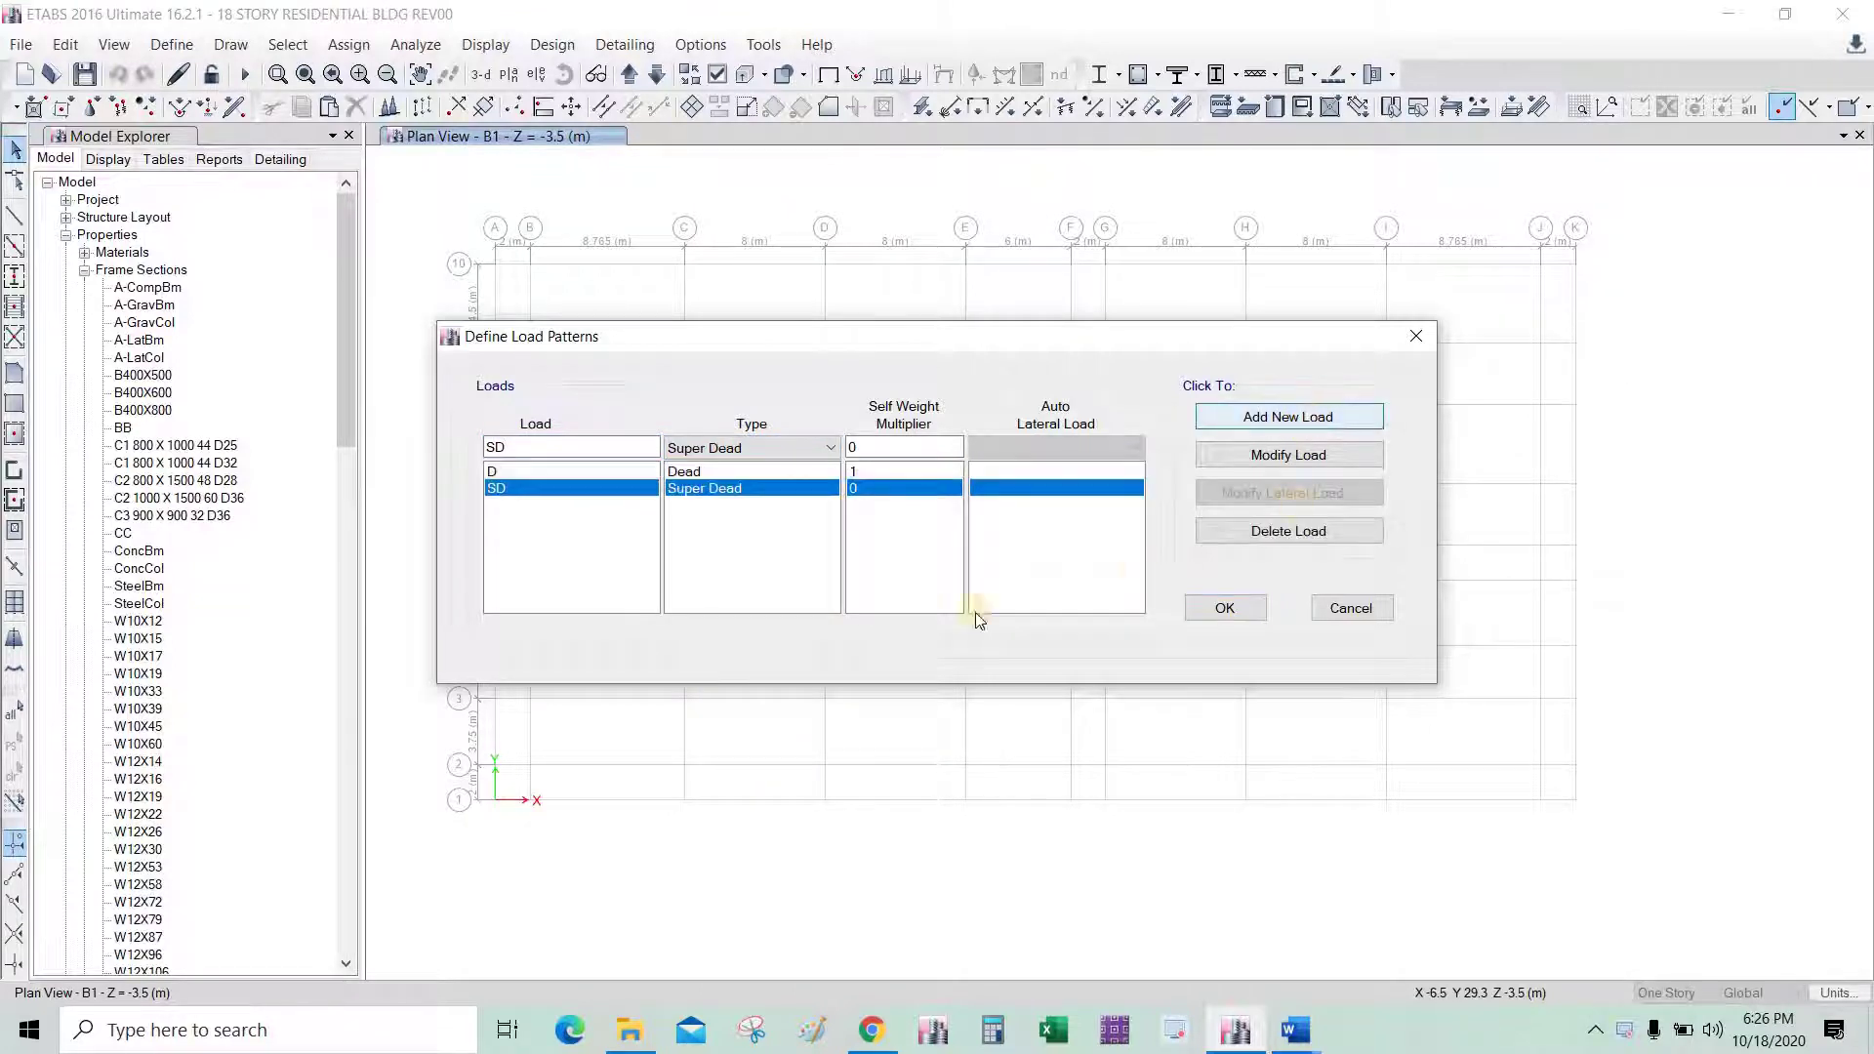
Rename the Super Dead load pattern to SDL.
click(570, 471)
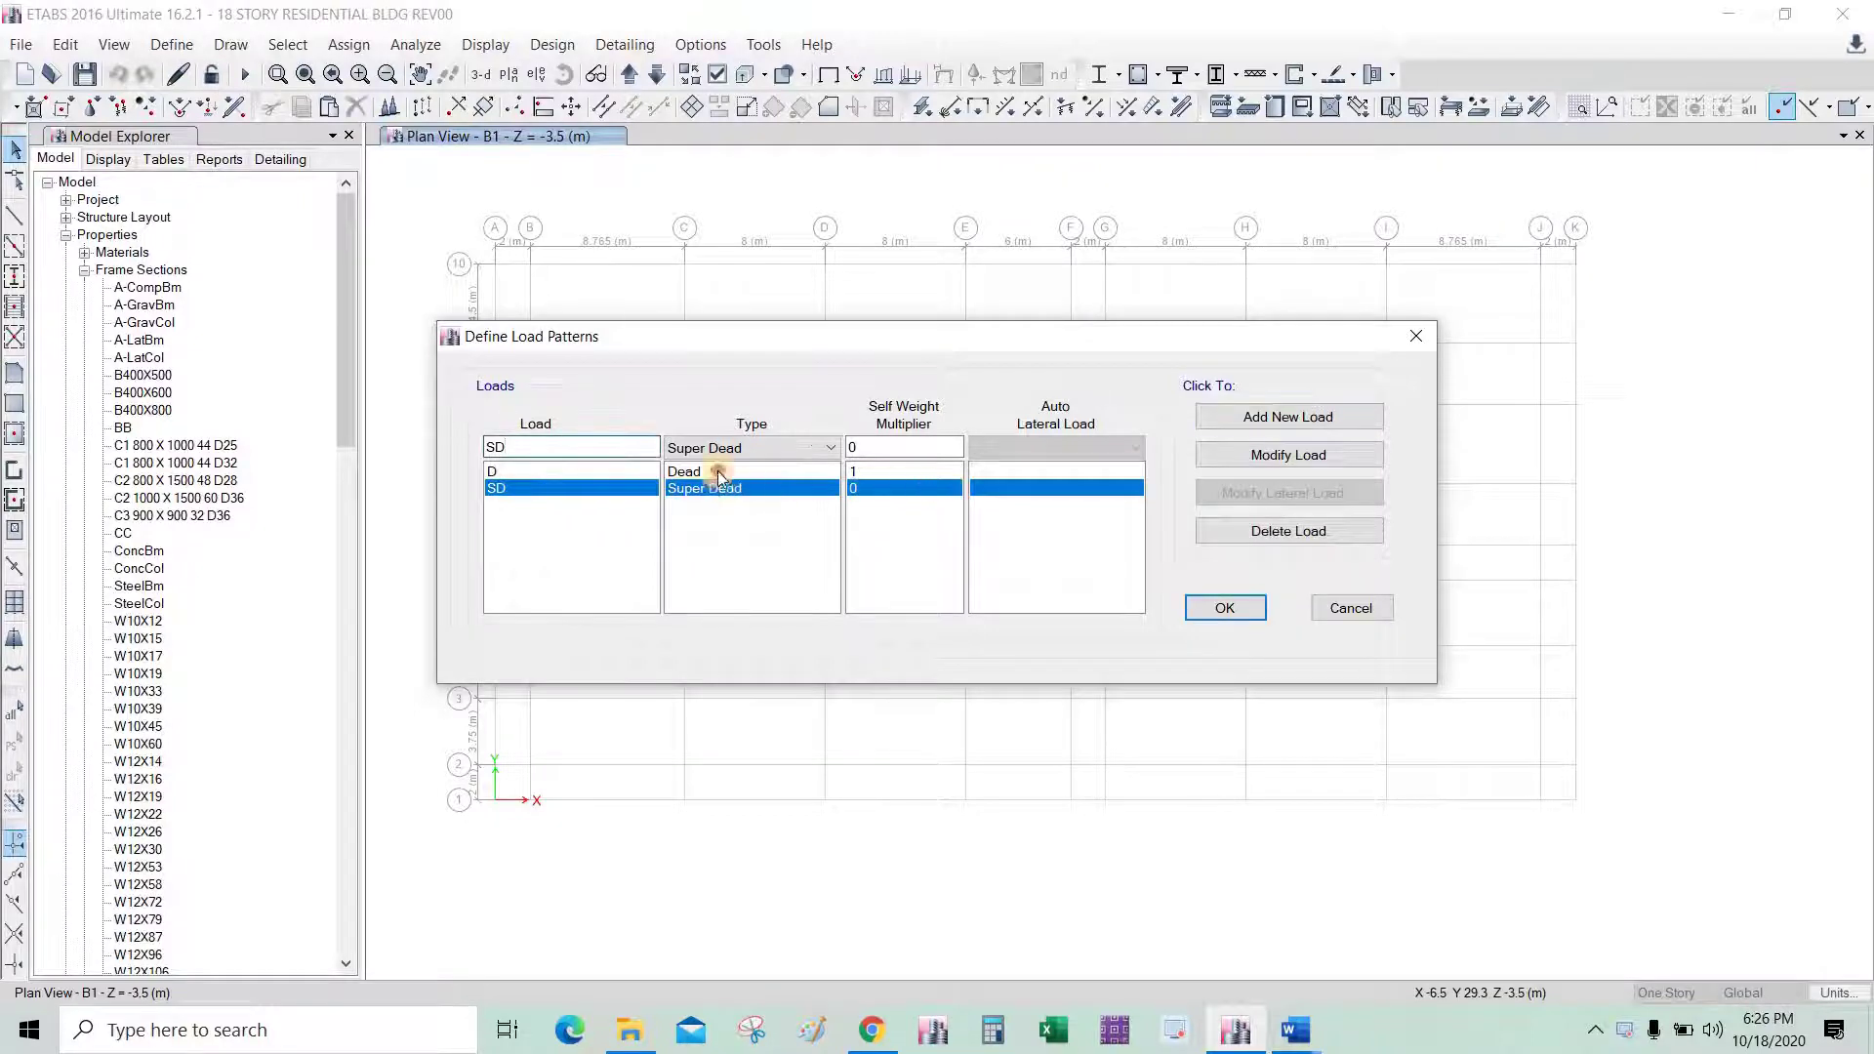
click(701, 489)
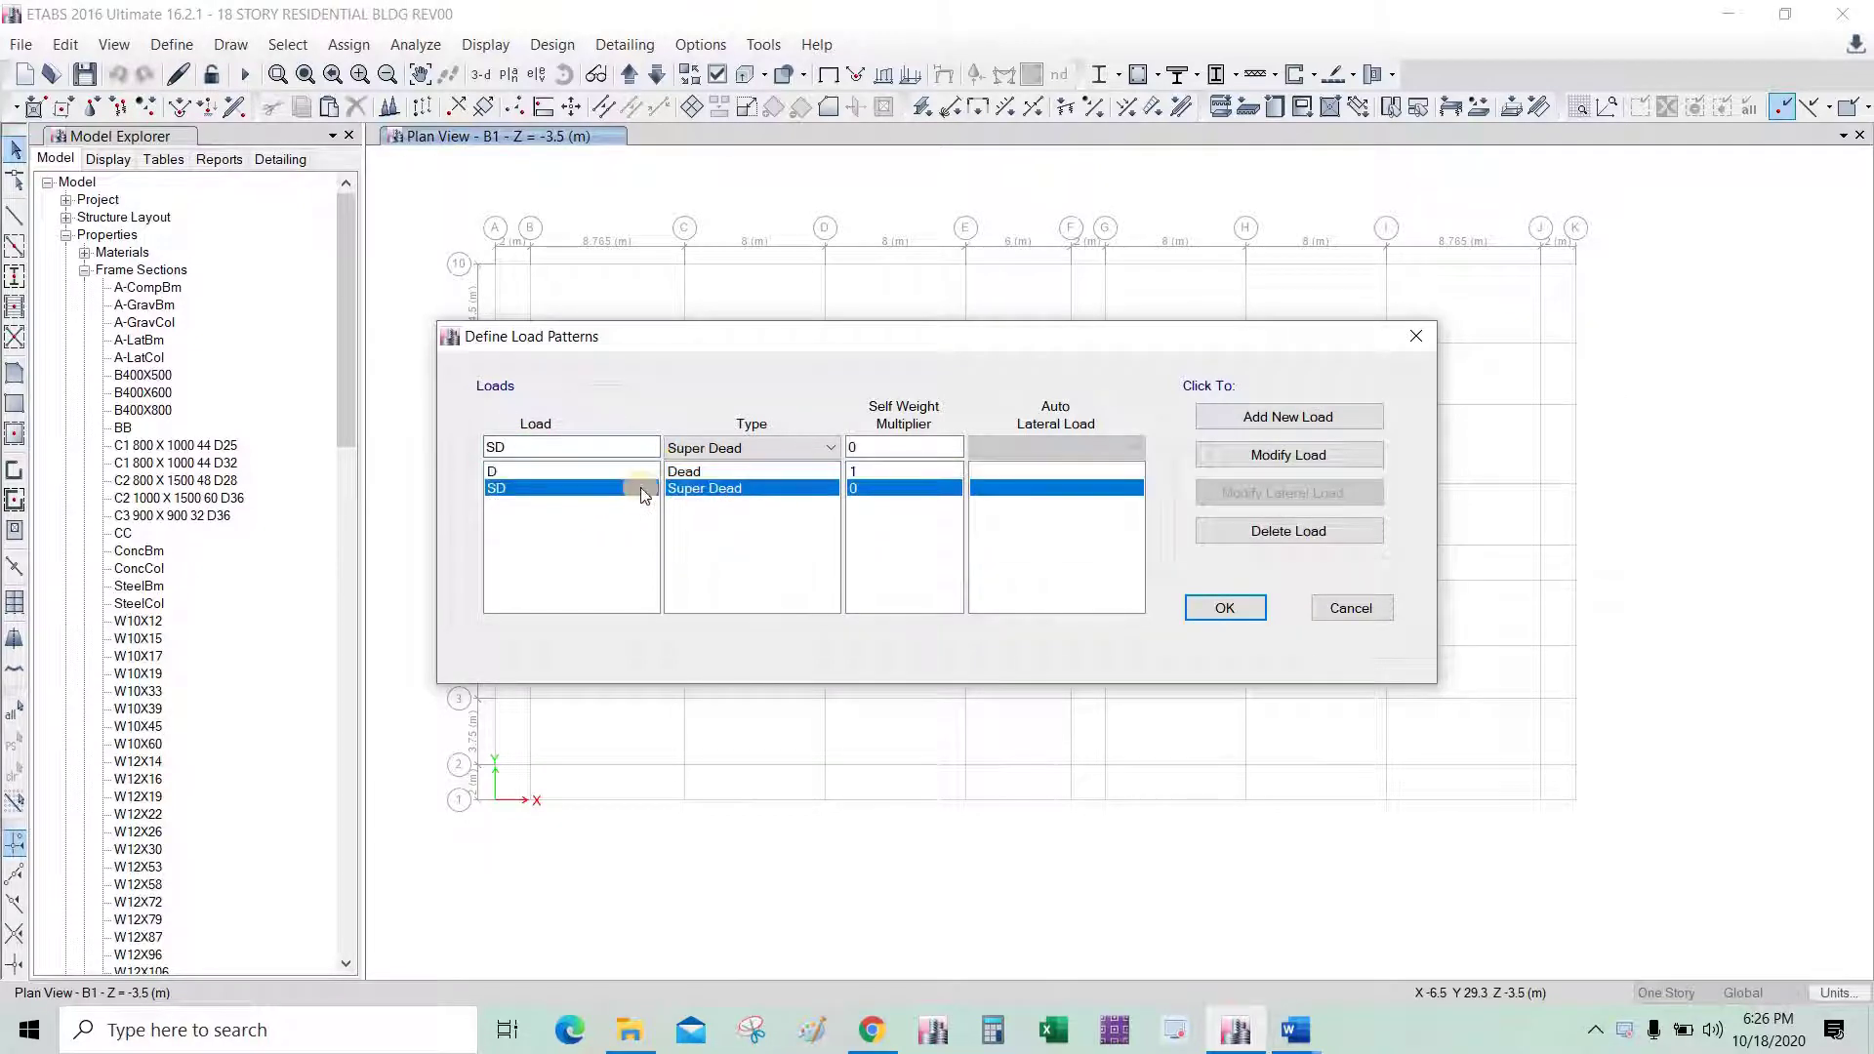
click(542, 474)
click(535, 487)
click(537, 451)
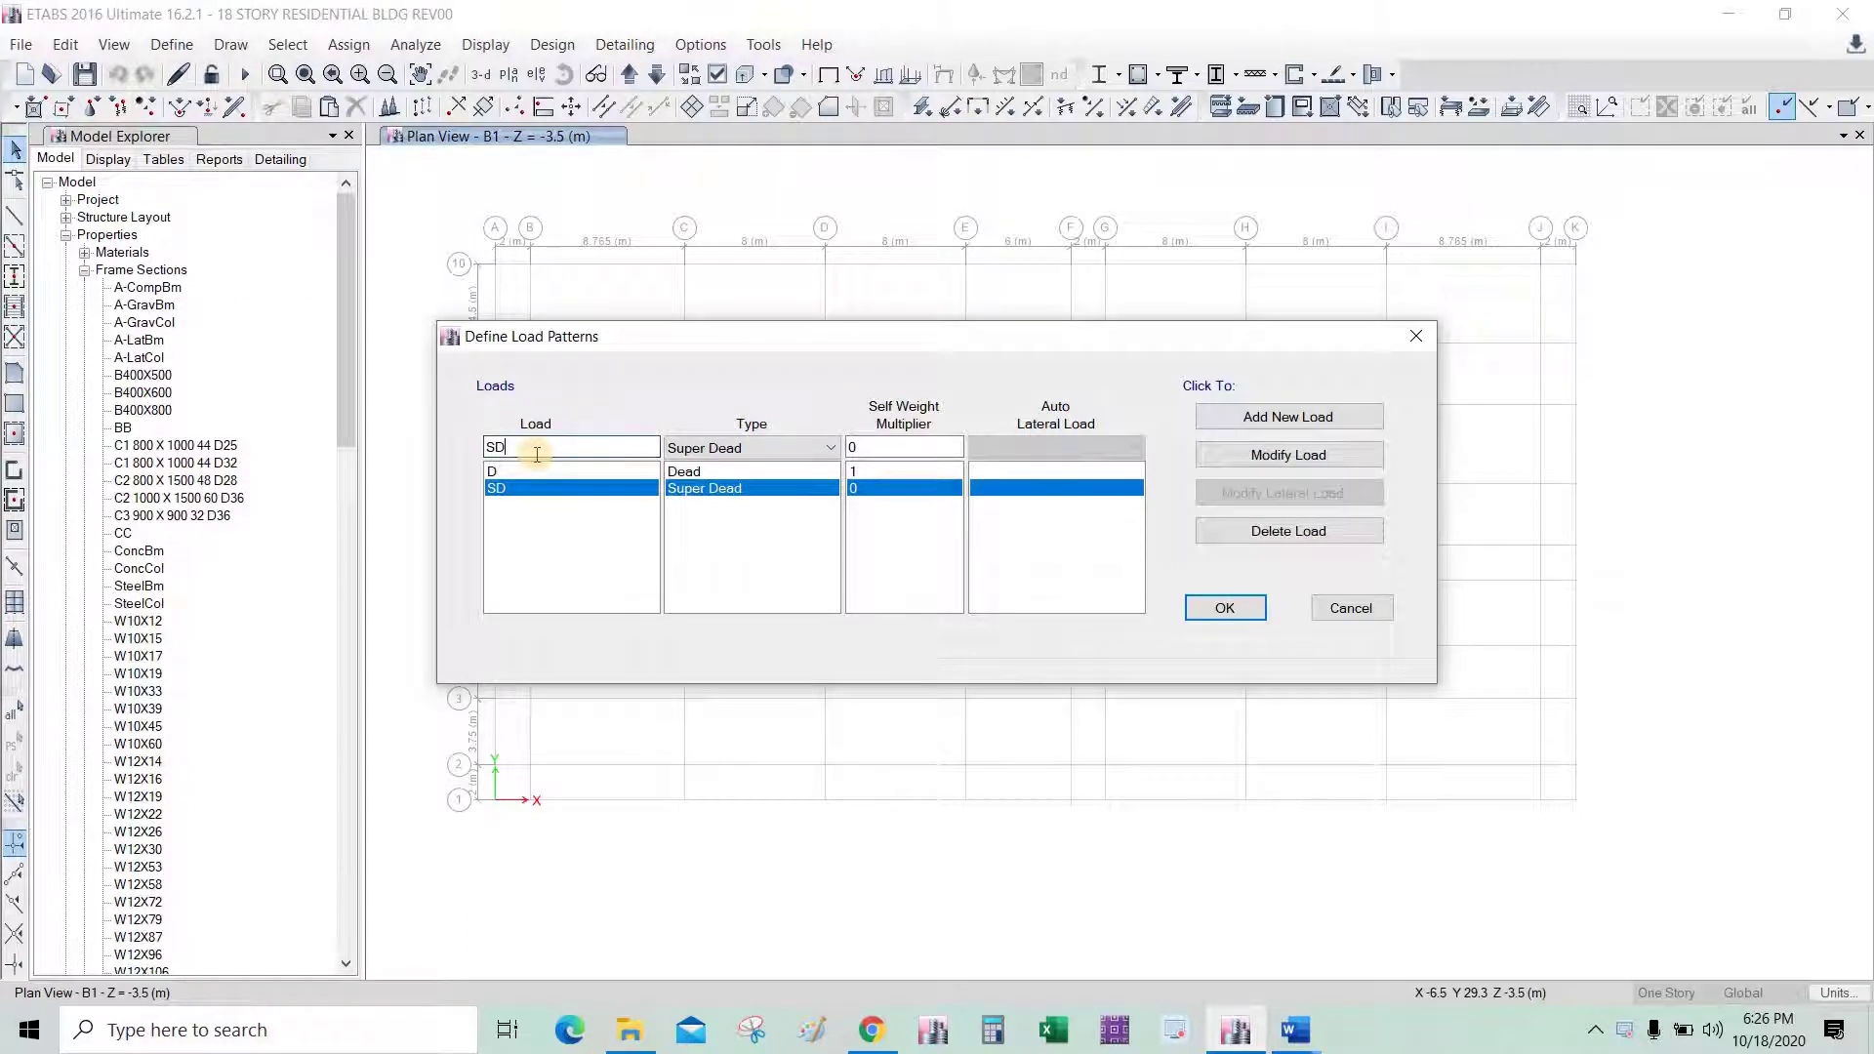
text(L)
click(1289, 455)
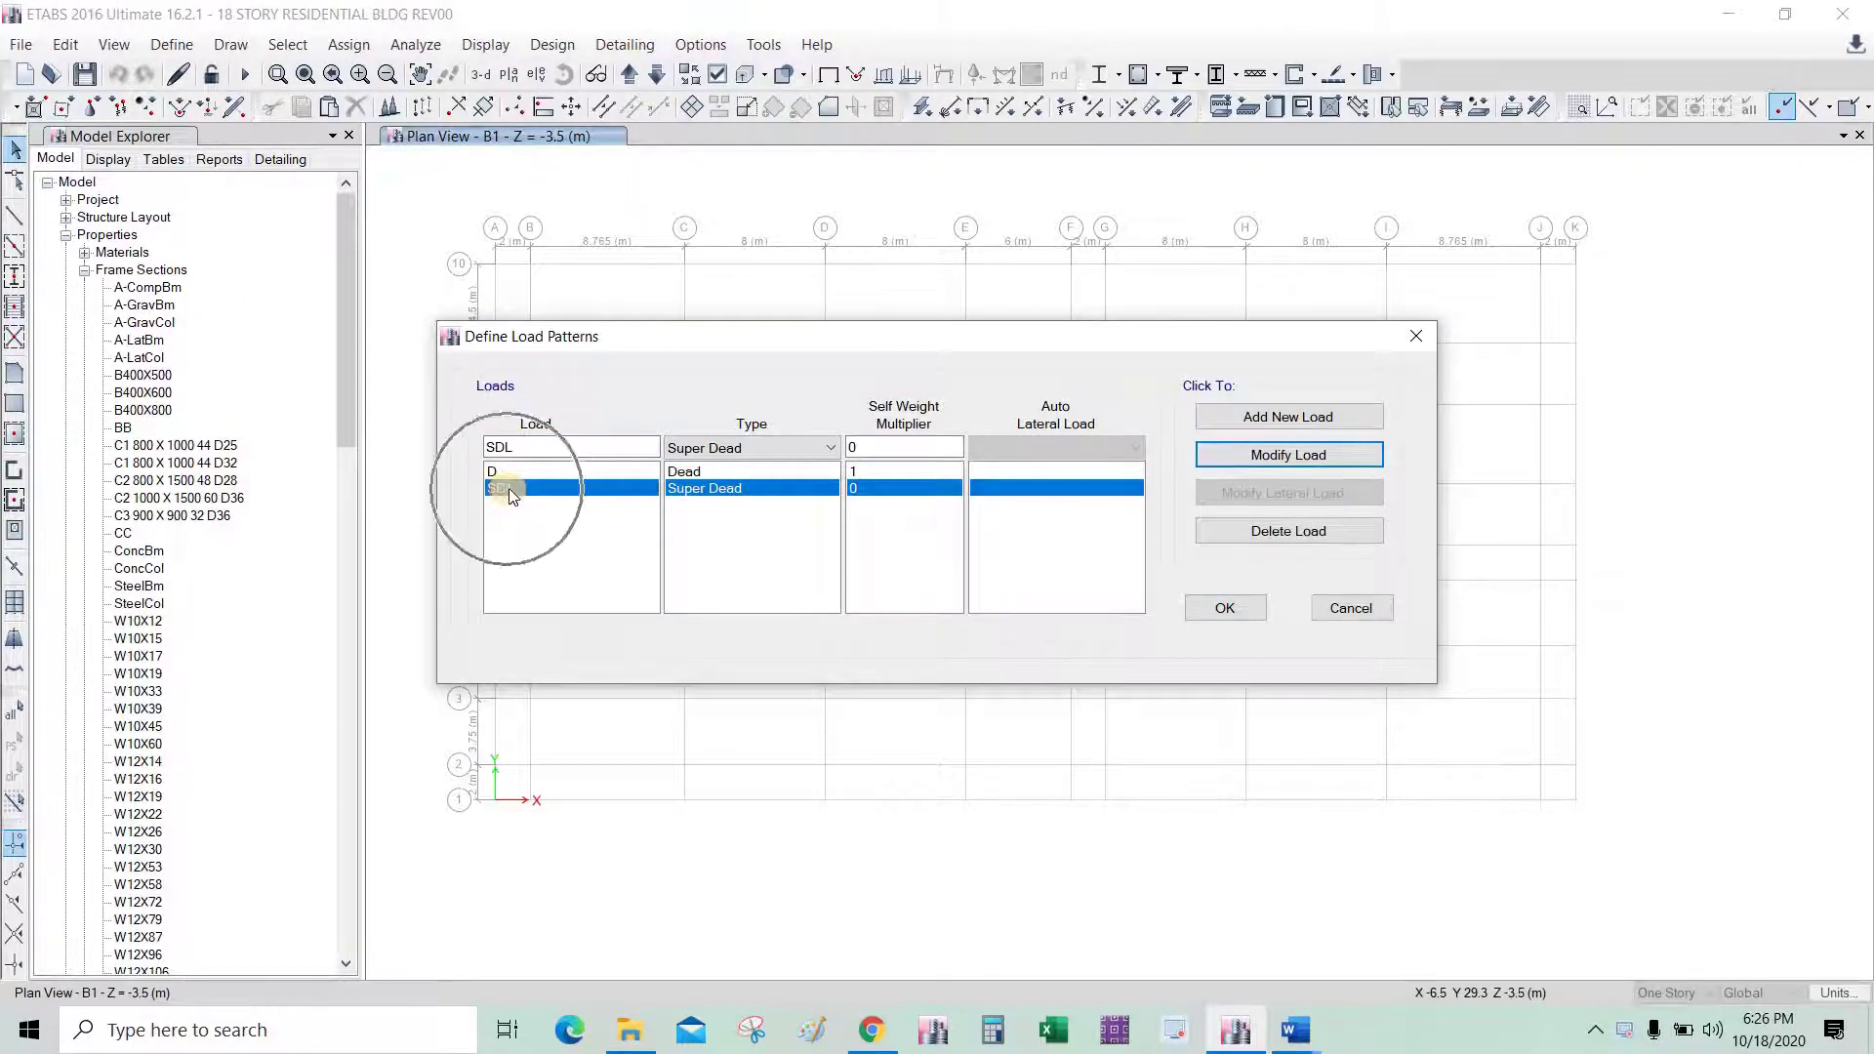
Rename the Super Dead load pattern back to SD.
click(521, 450)
click(562, 453)
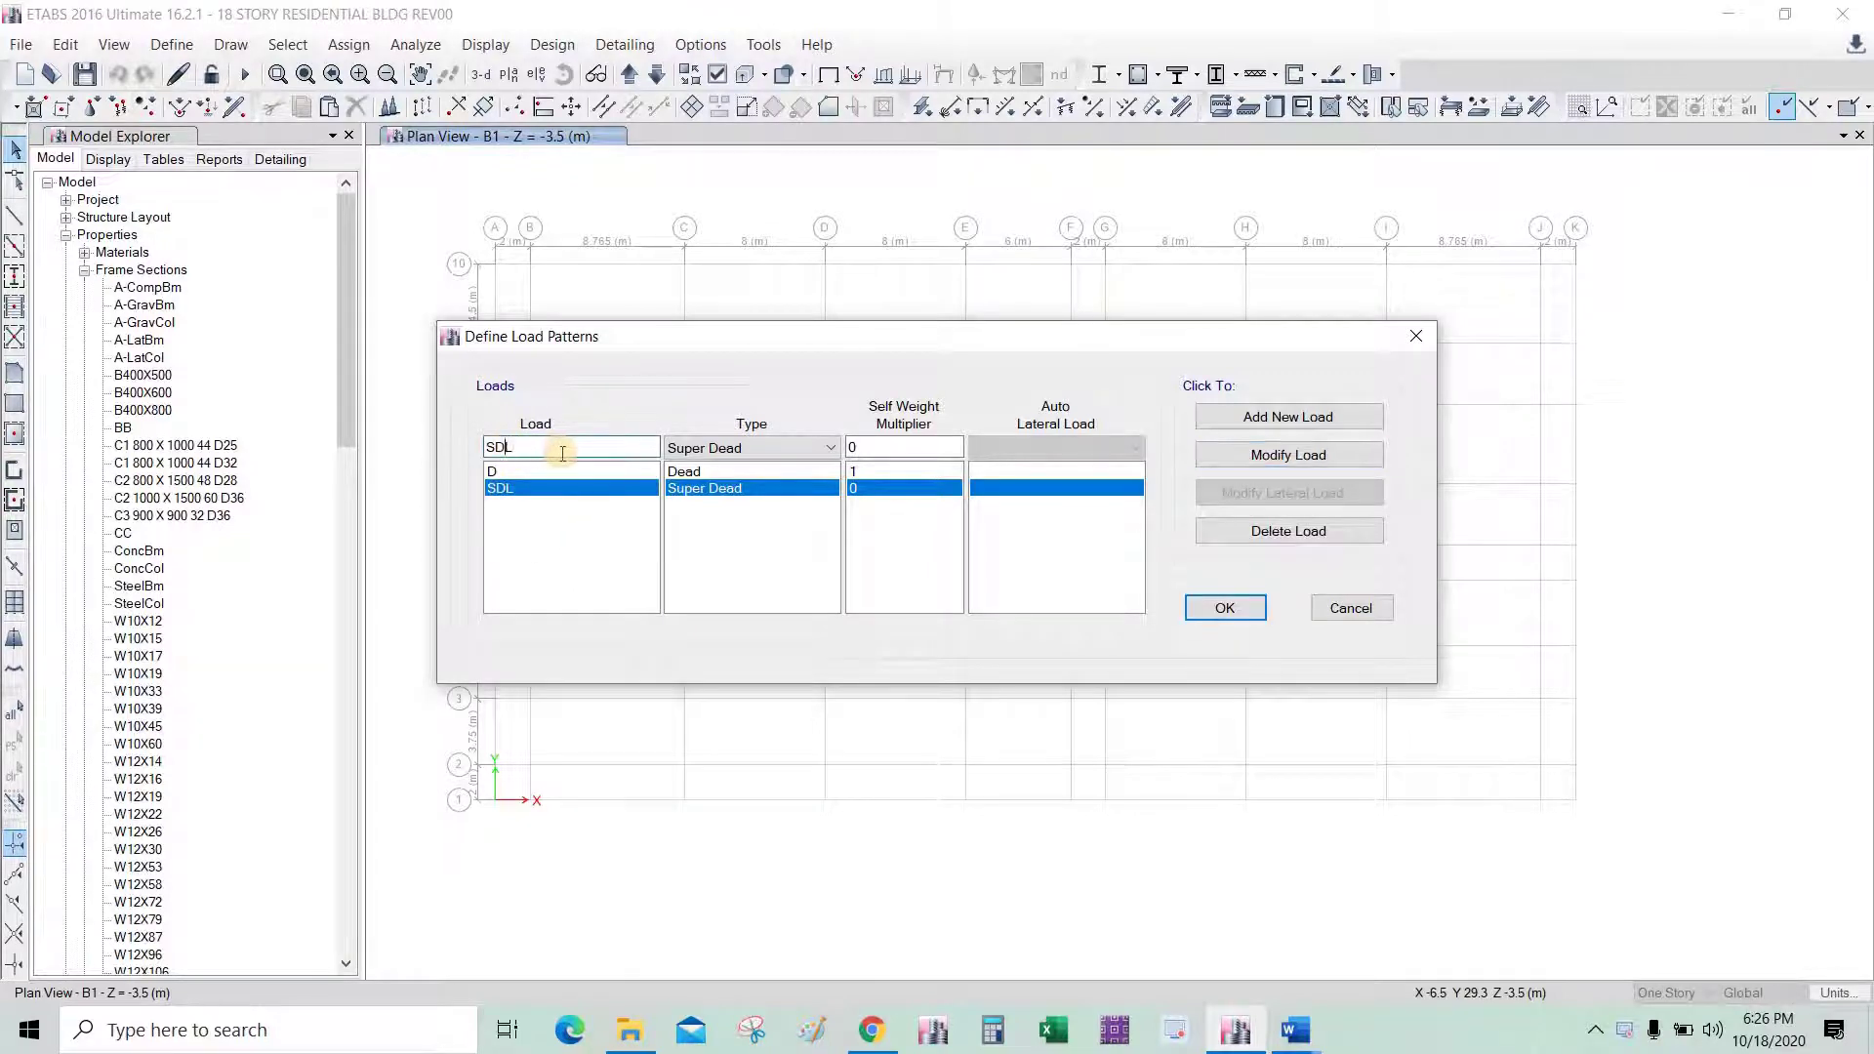
key(BackSpace)
click(1259, 455)
Add a load pattern named RLL of type Reducible Live with a self weight multiplier of 0.
click(1295, 1030)
mouse_move(1449, 926)
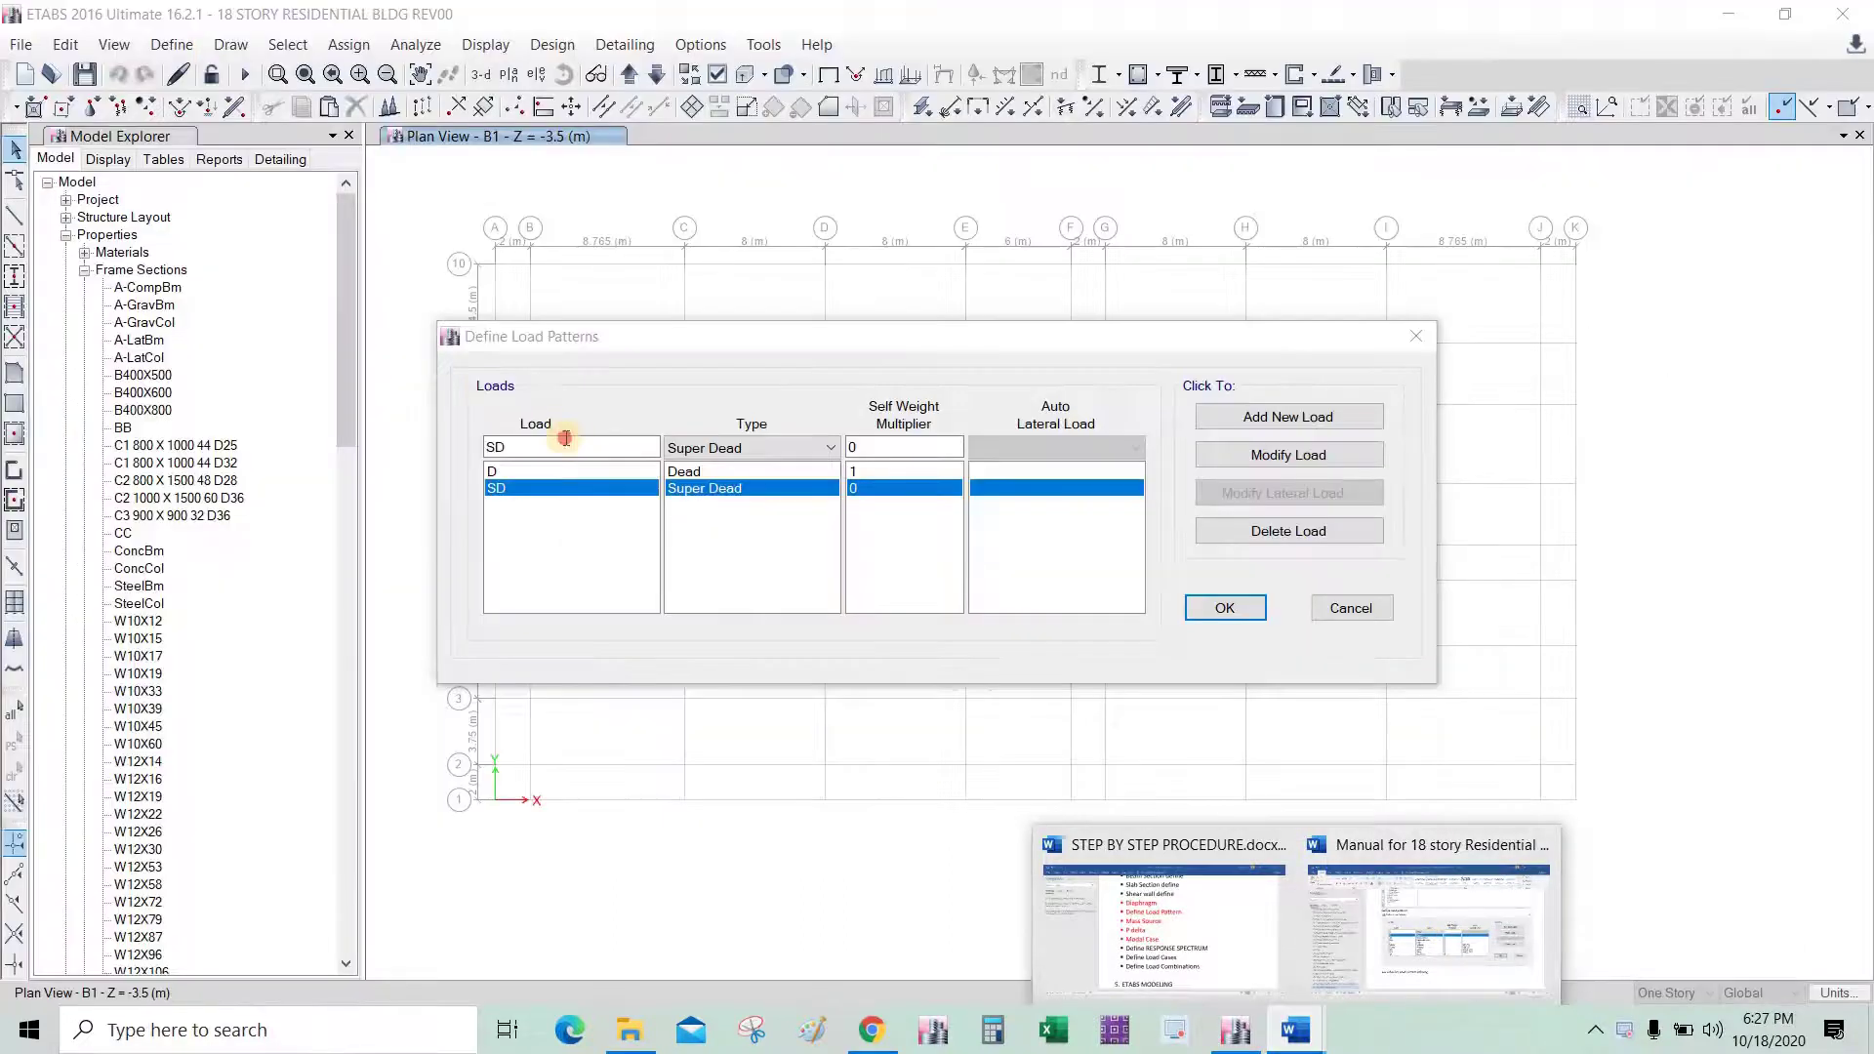
click(450, 462)
text(RLL)
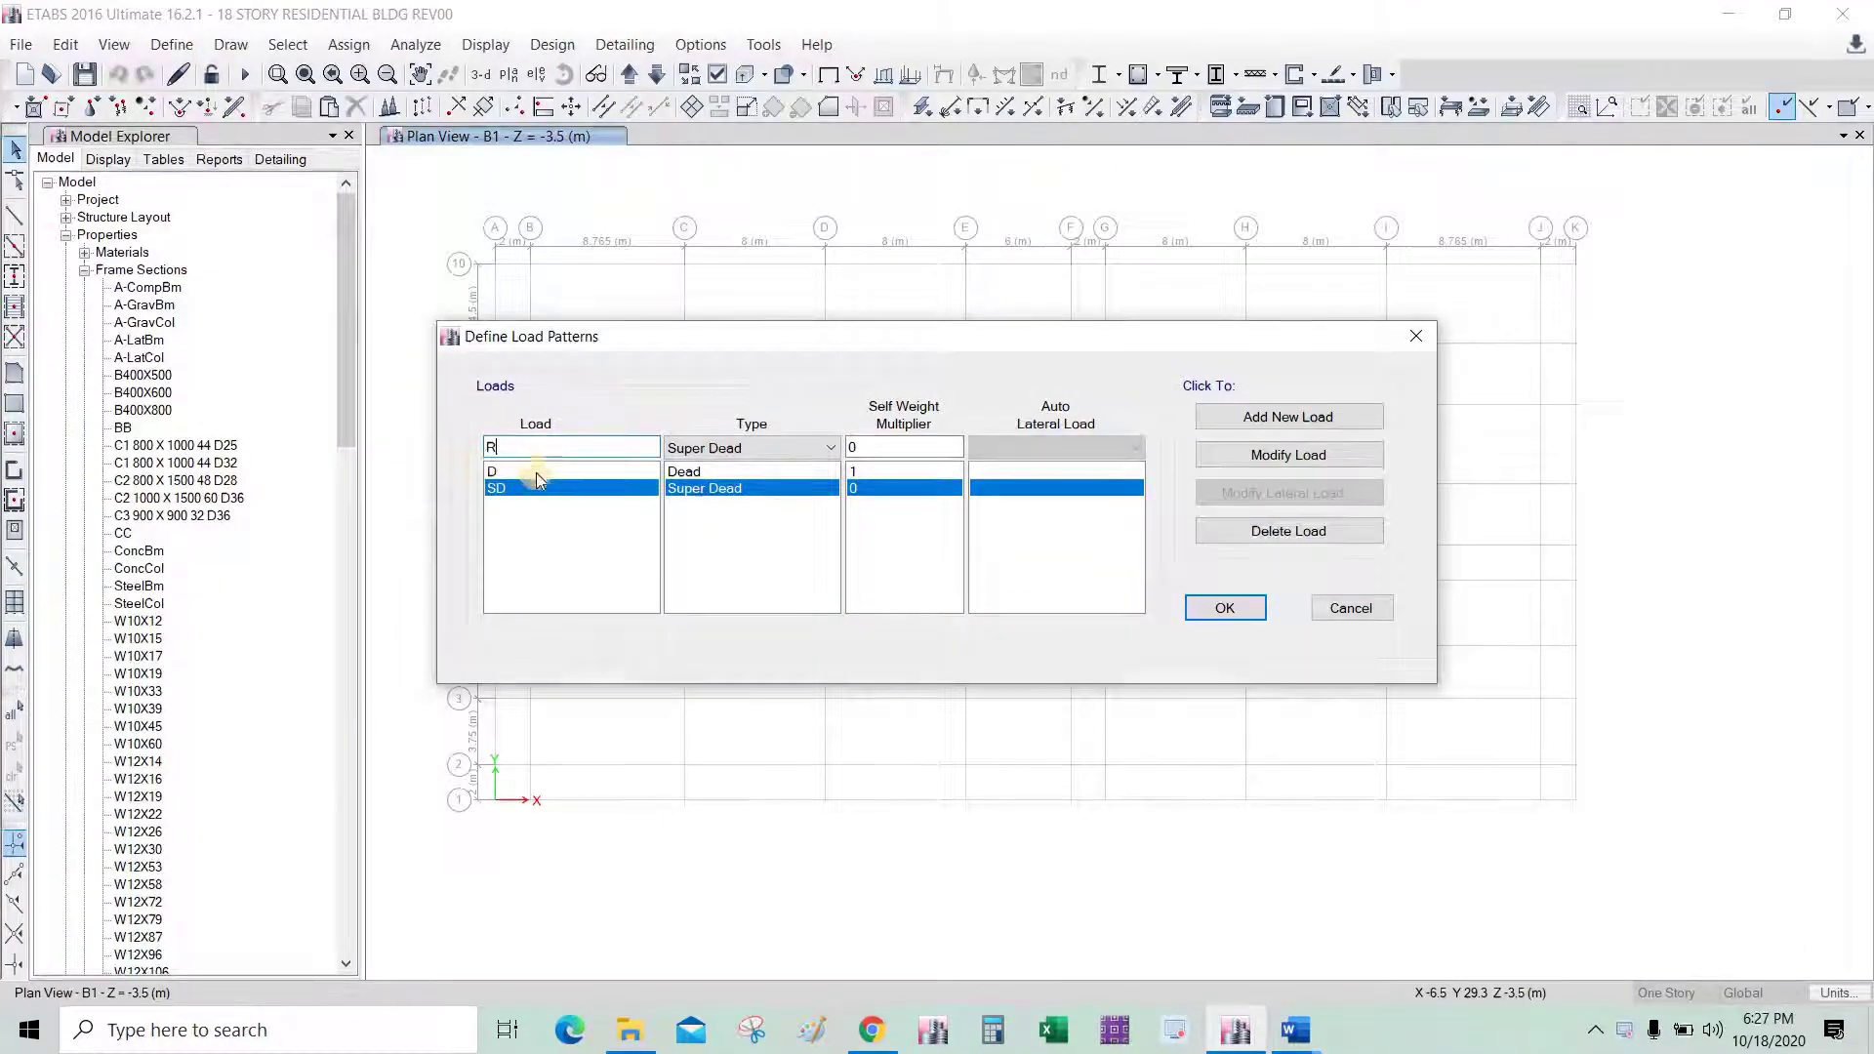
click(781, 455)
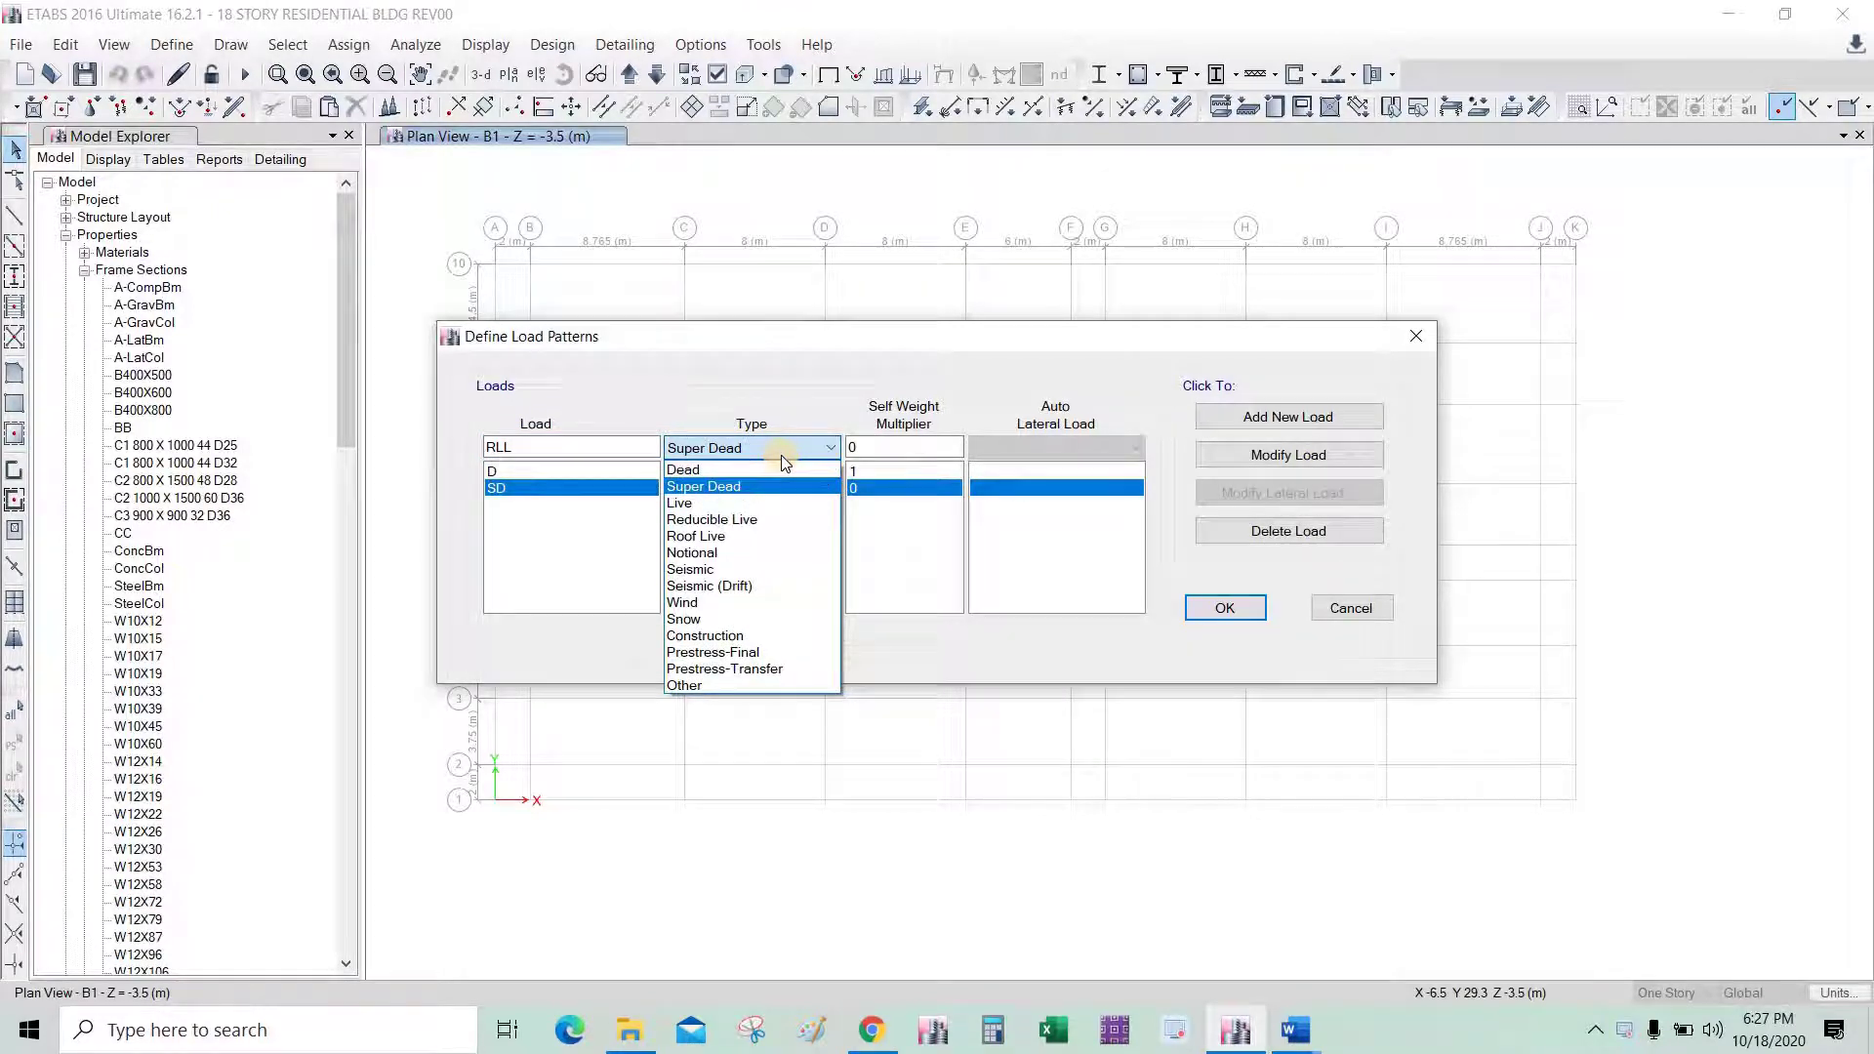
click(742, 522)
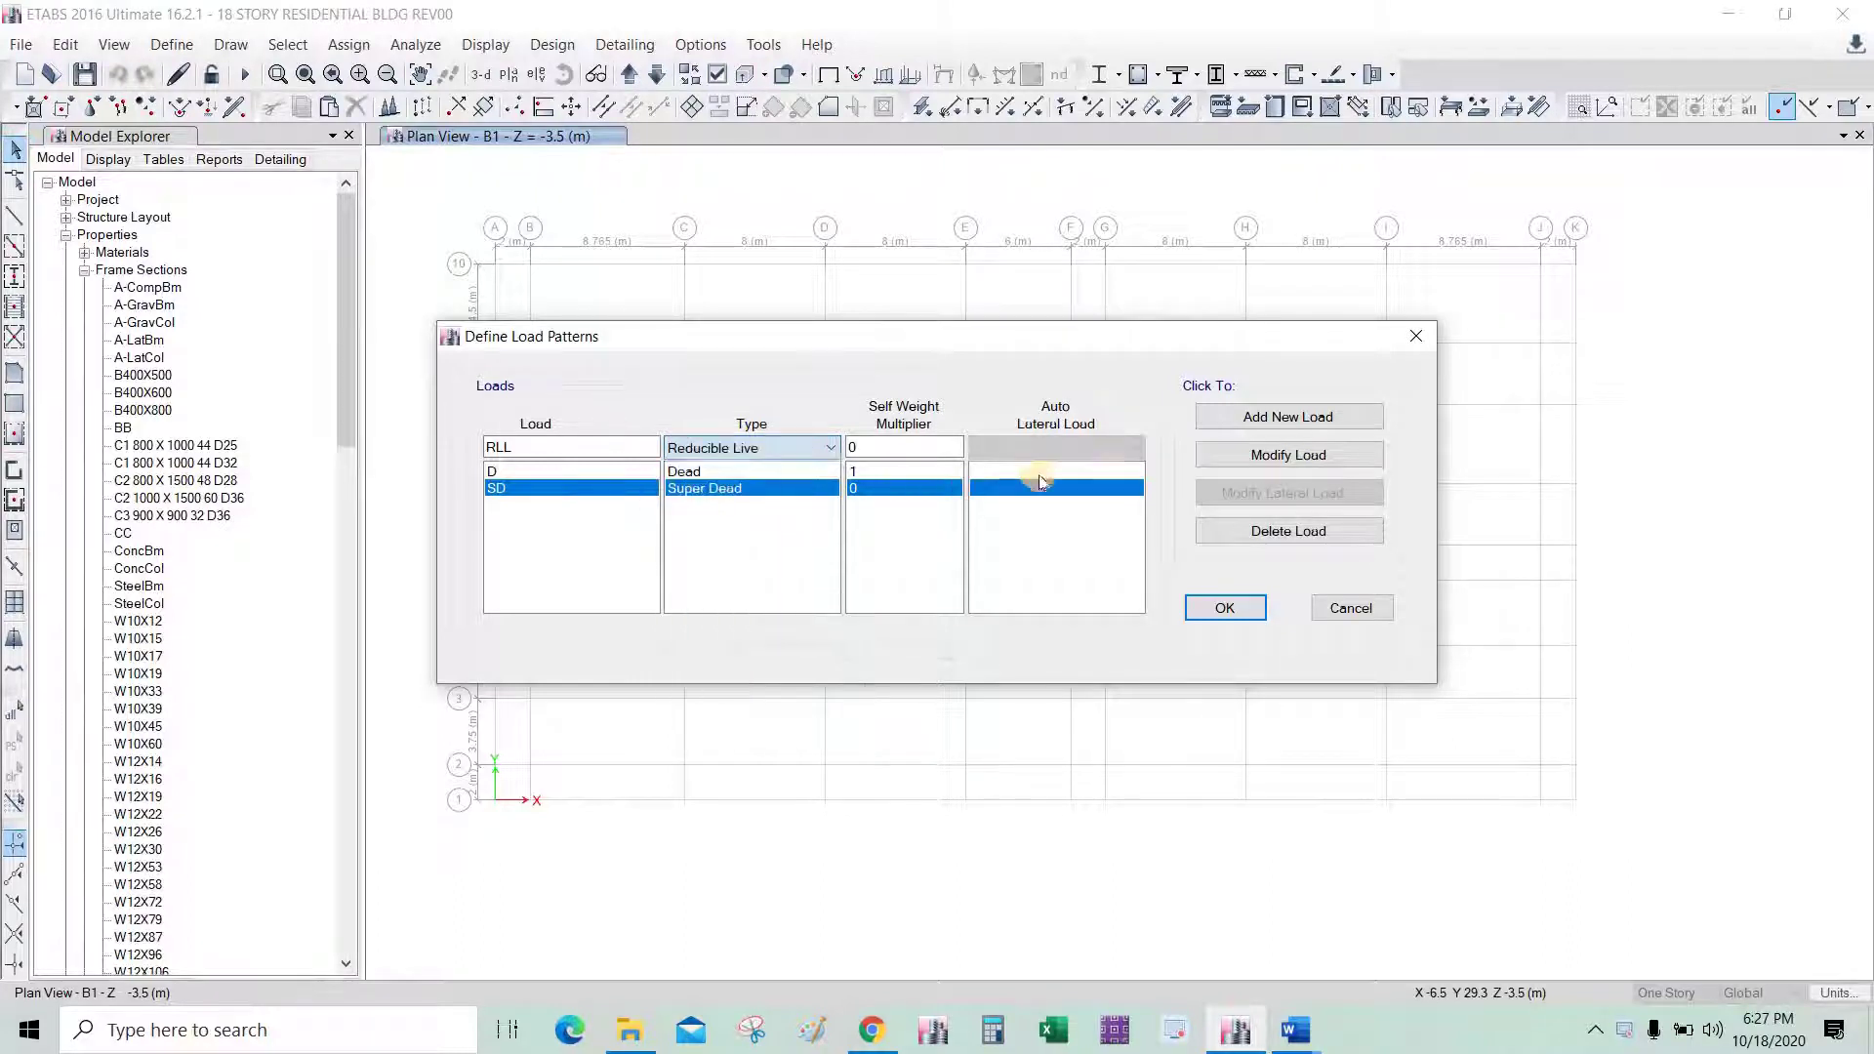
click(1318, 417)
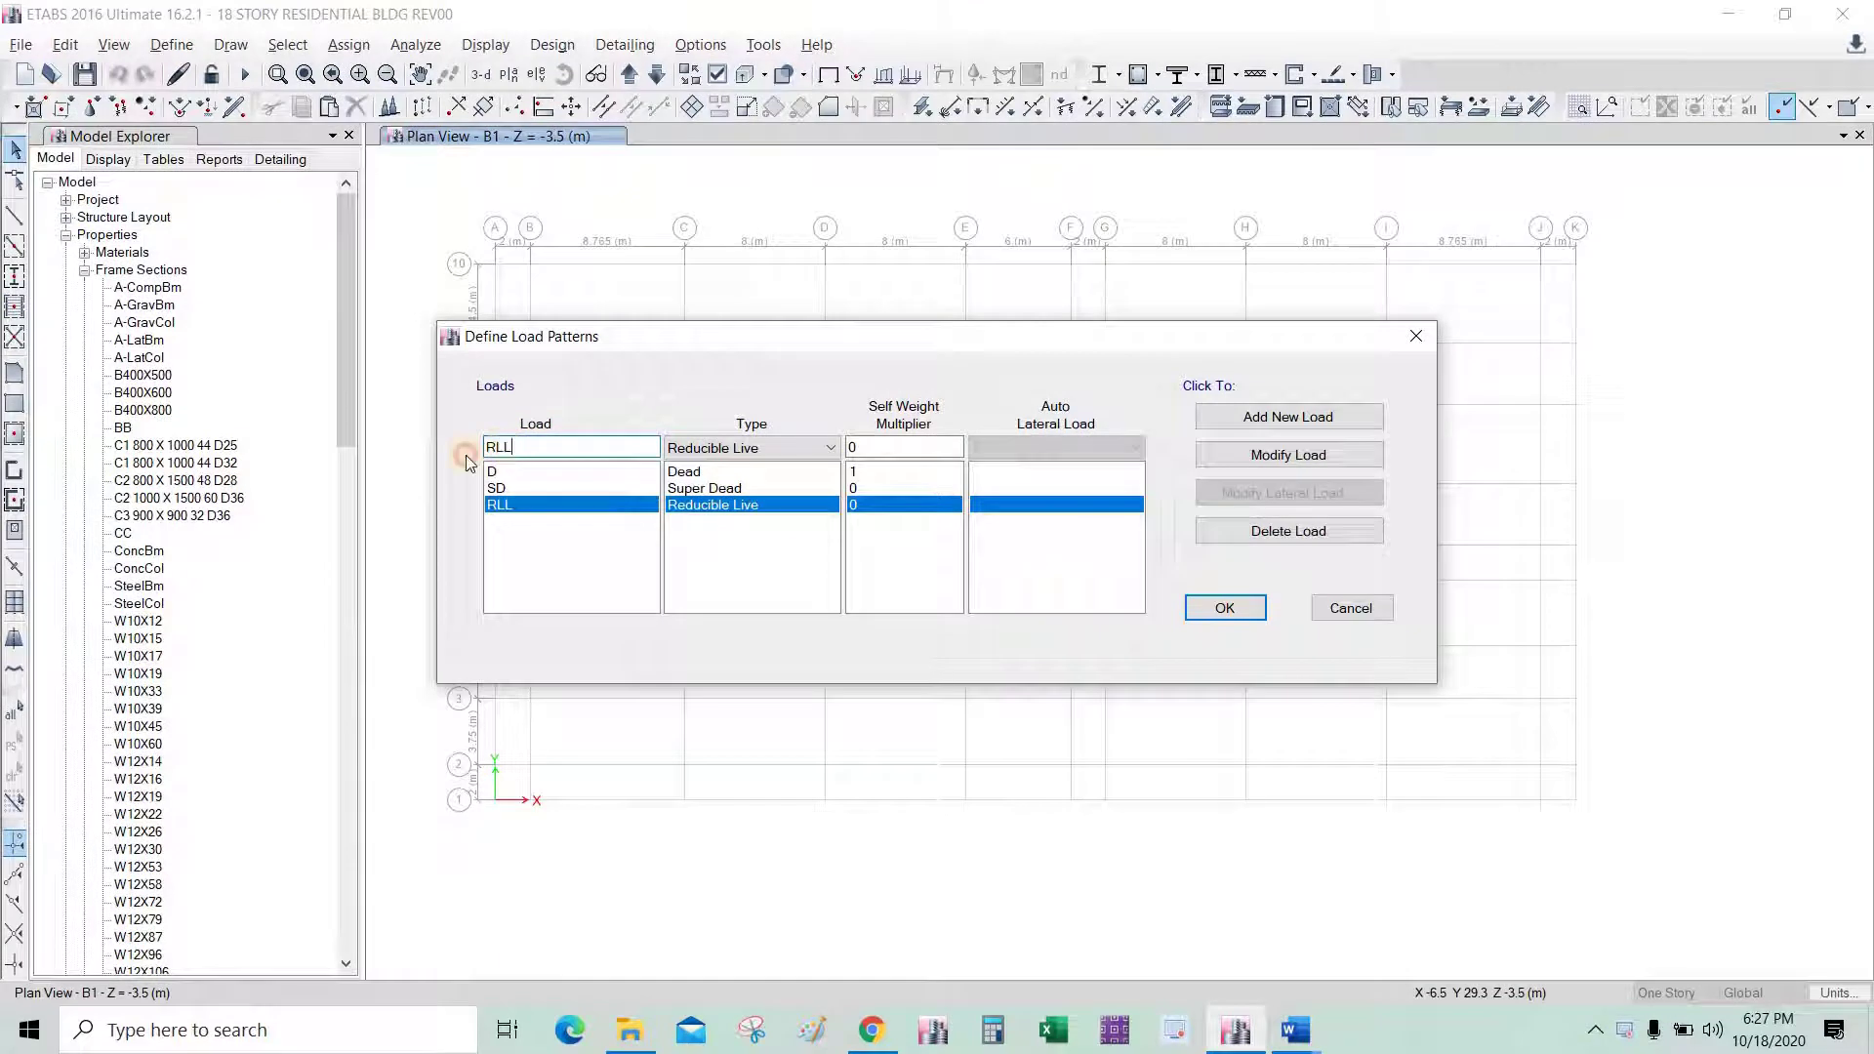
Add a load pattern named L of type Live with a self weight multiplier of 0, and reselect RLL.
key(BackSpace)
key(BackSpace)
key(BackSpace)
text(L)
click(712, 454)
click(722, 508)
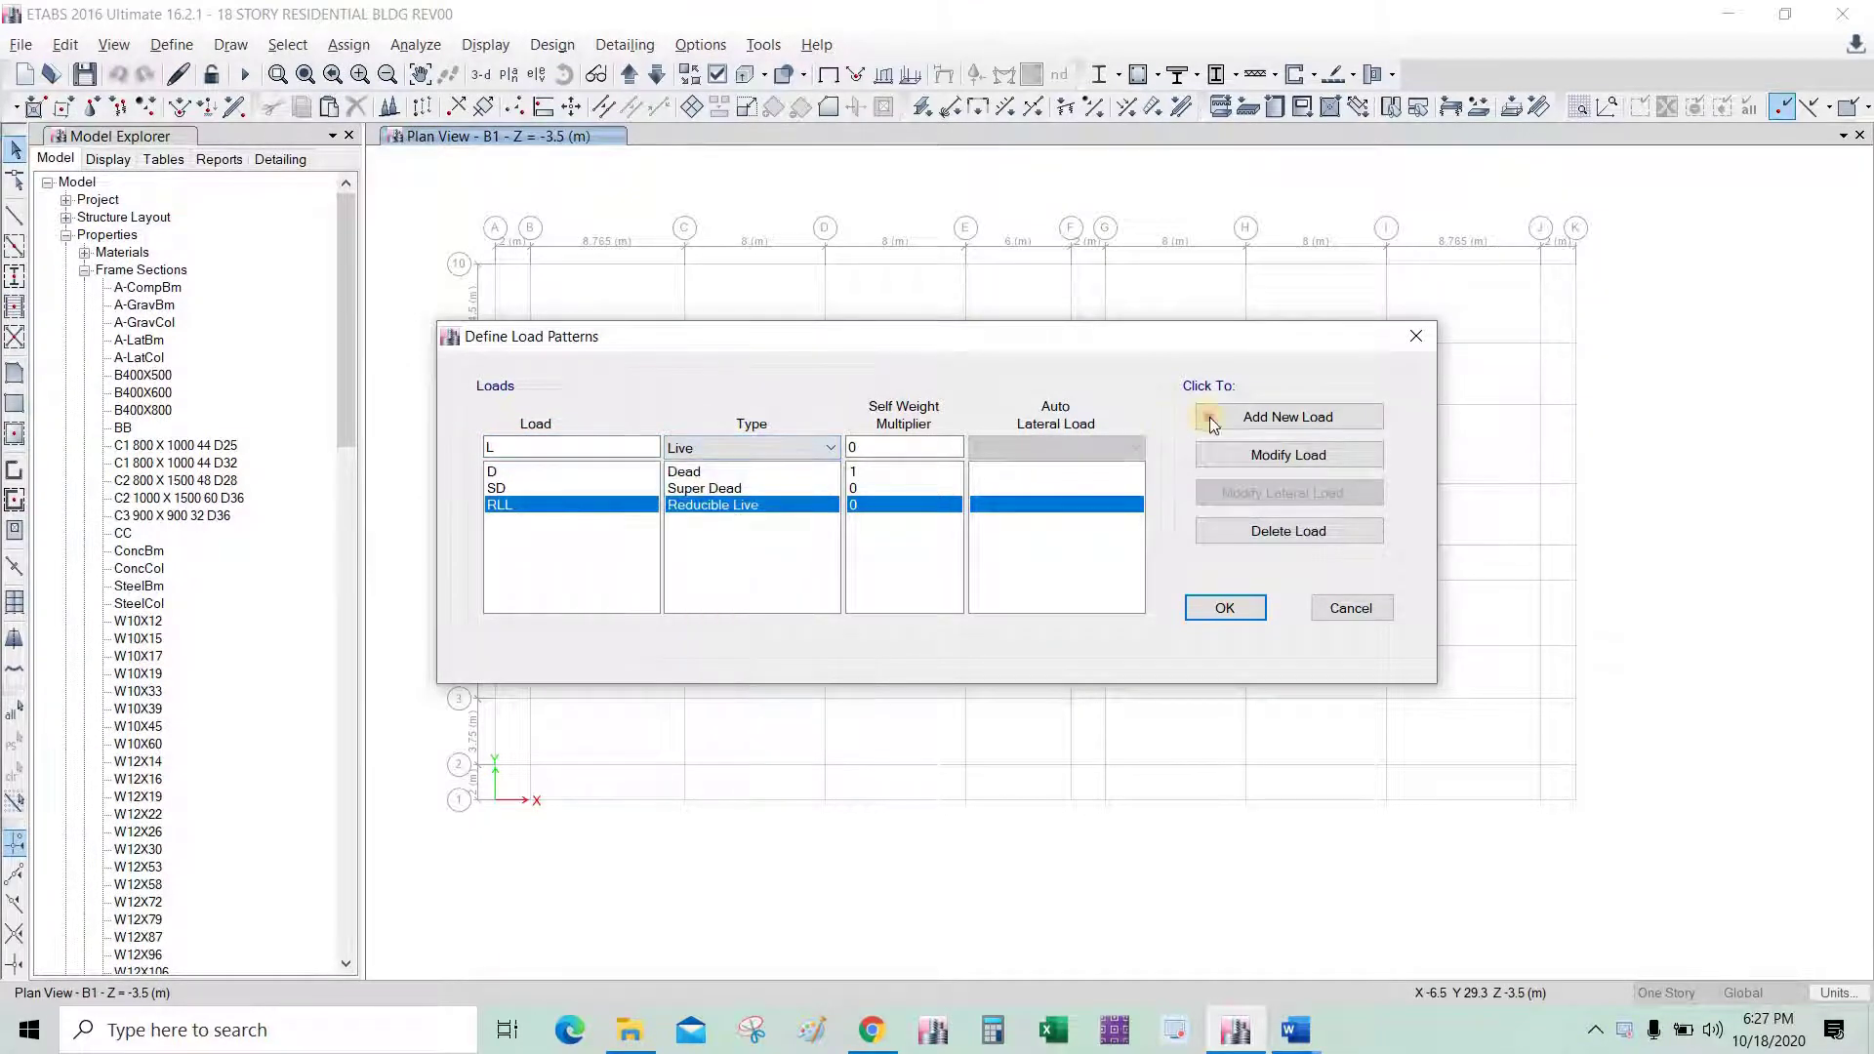
click(1210, 418)
click(532, 505)
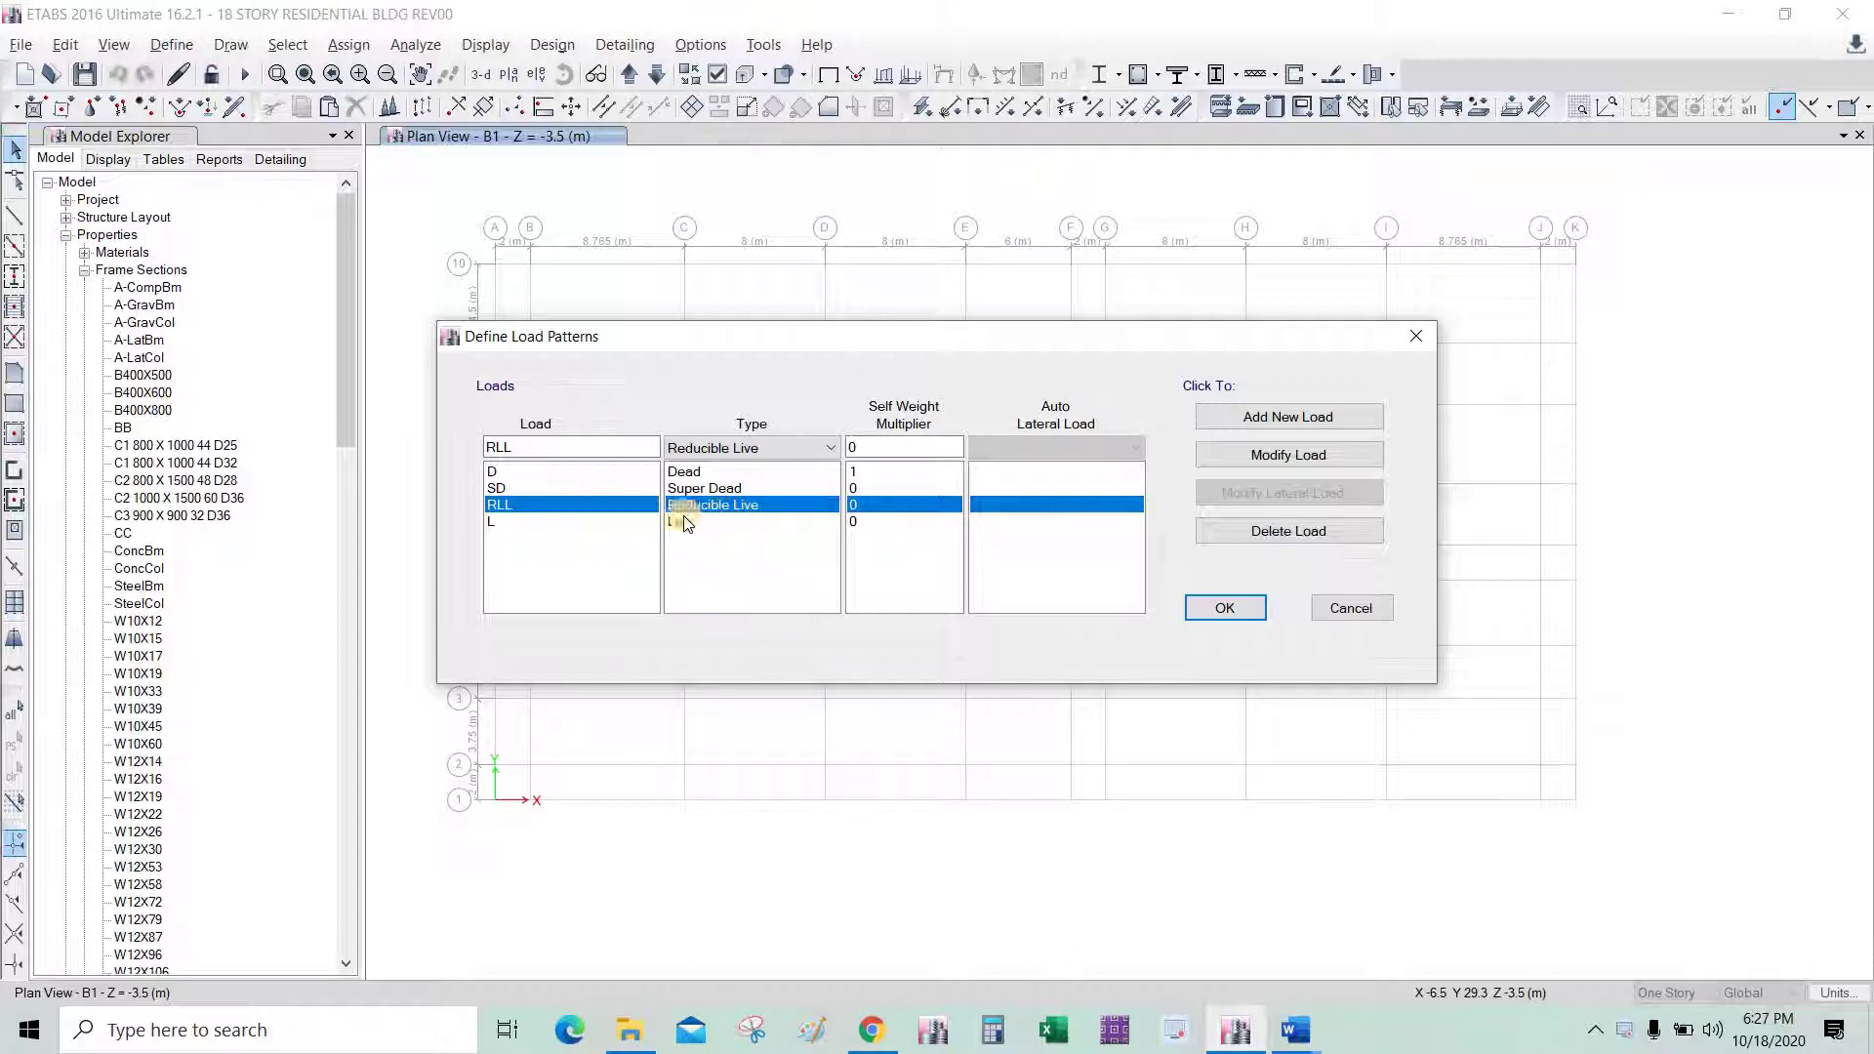
Compare the RLL reducible live and L live load pattern entries in the load list.
click(528, 521)
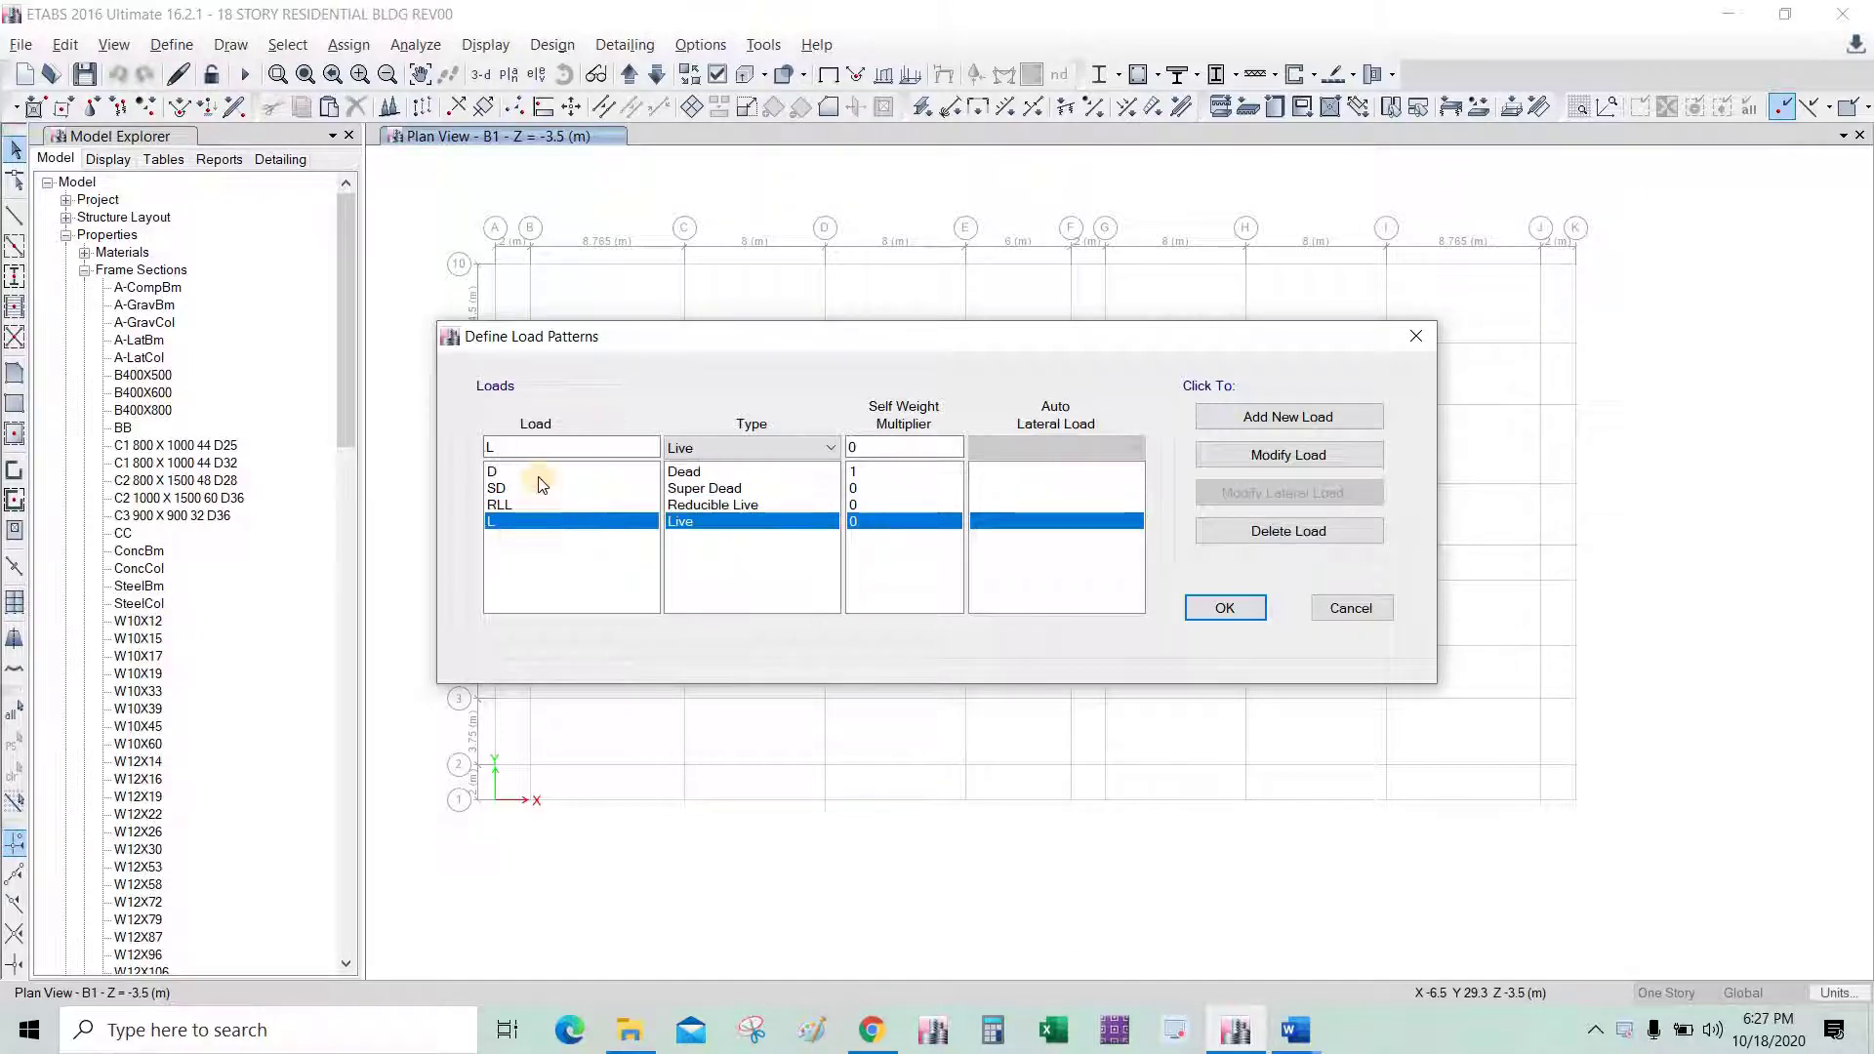
click(574, 444)
click(723, 505)
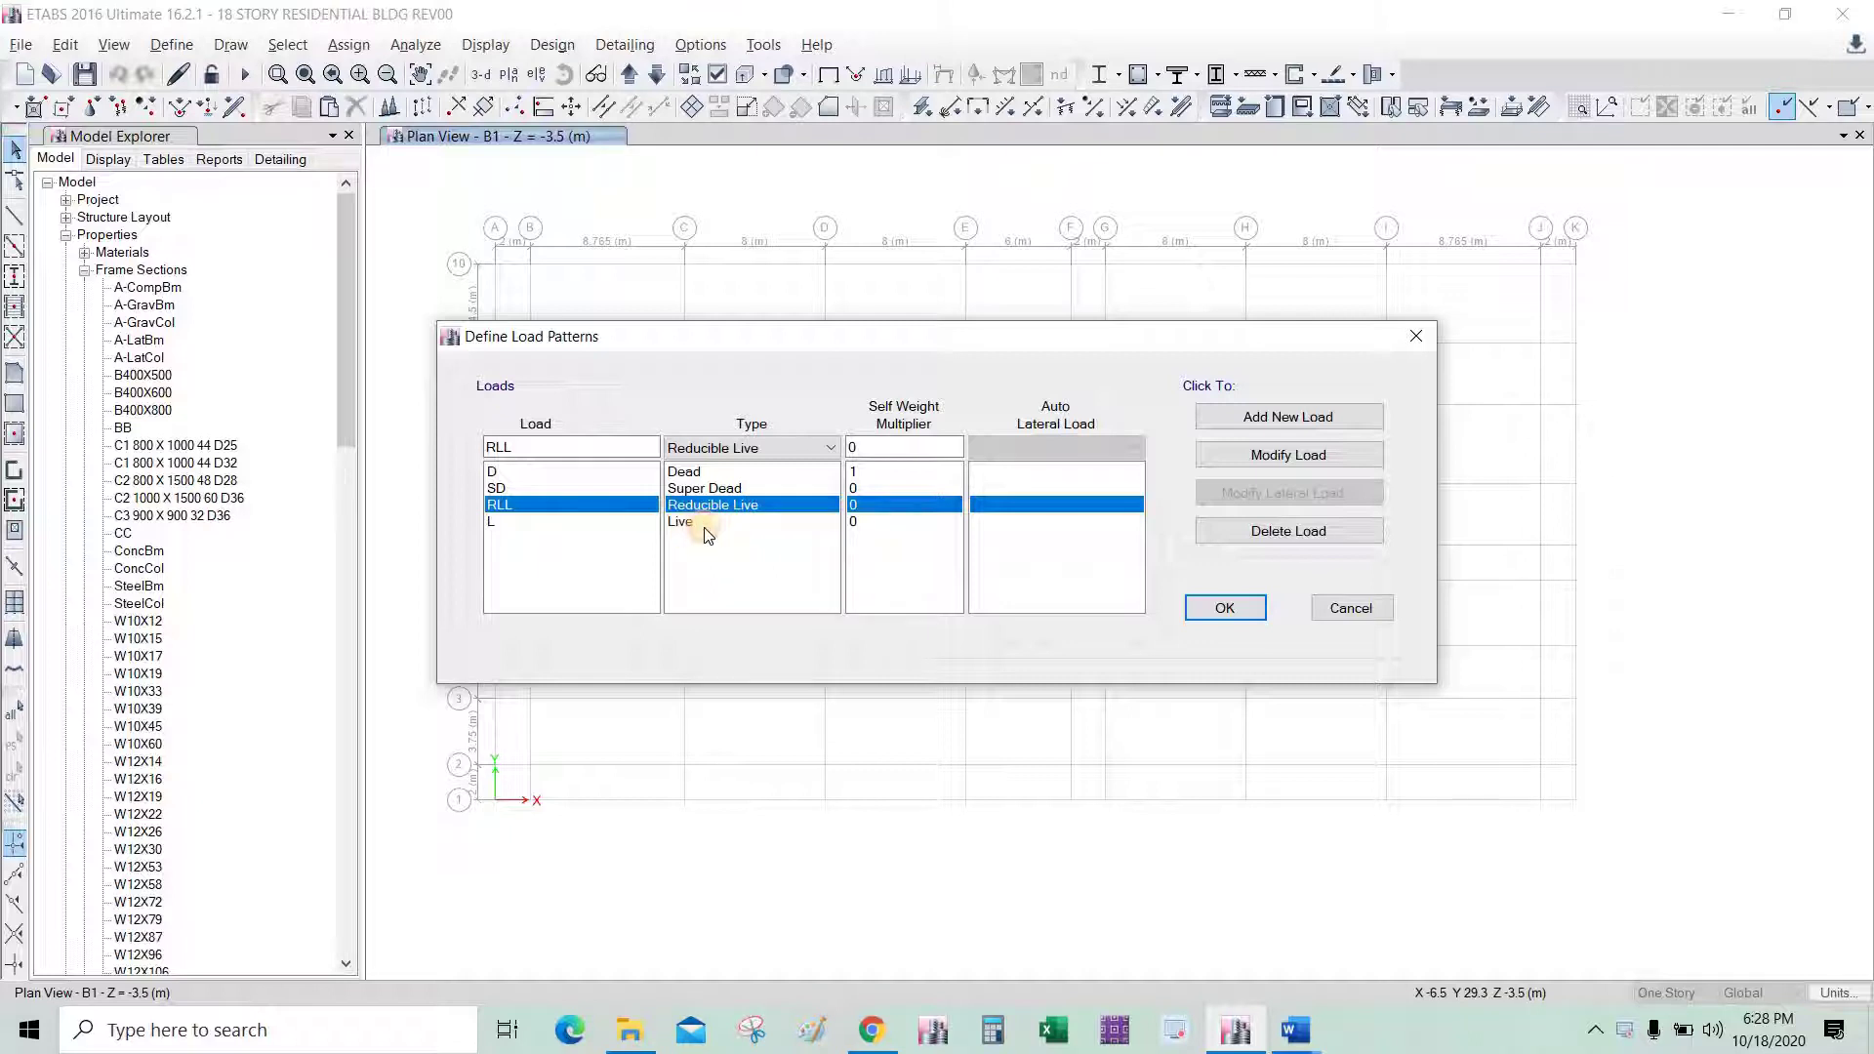
click(734, 524)
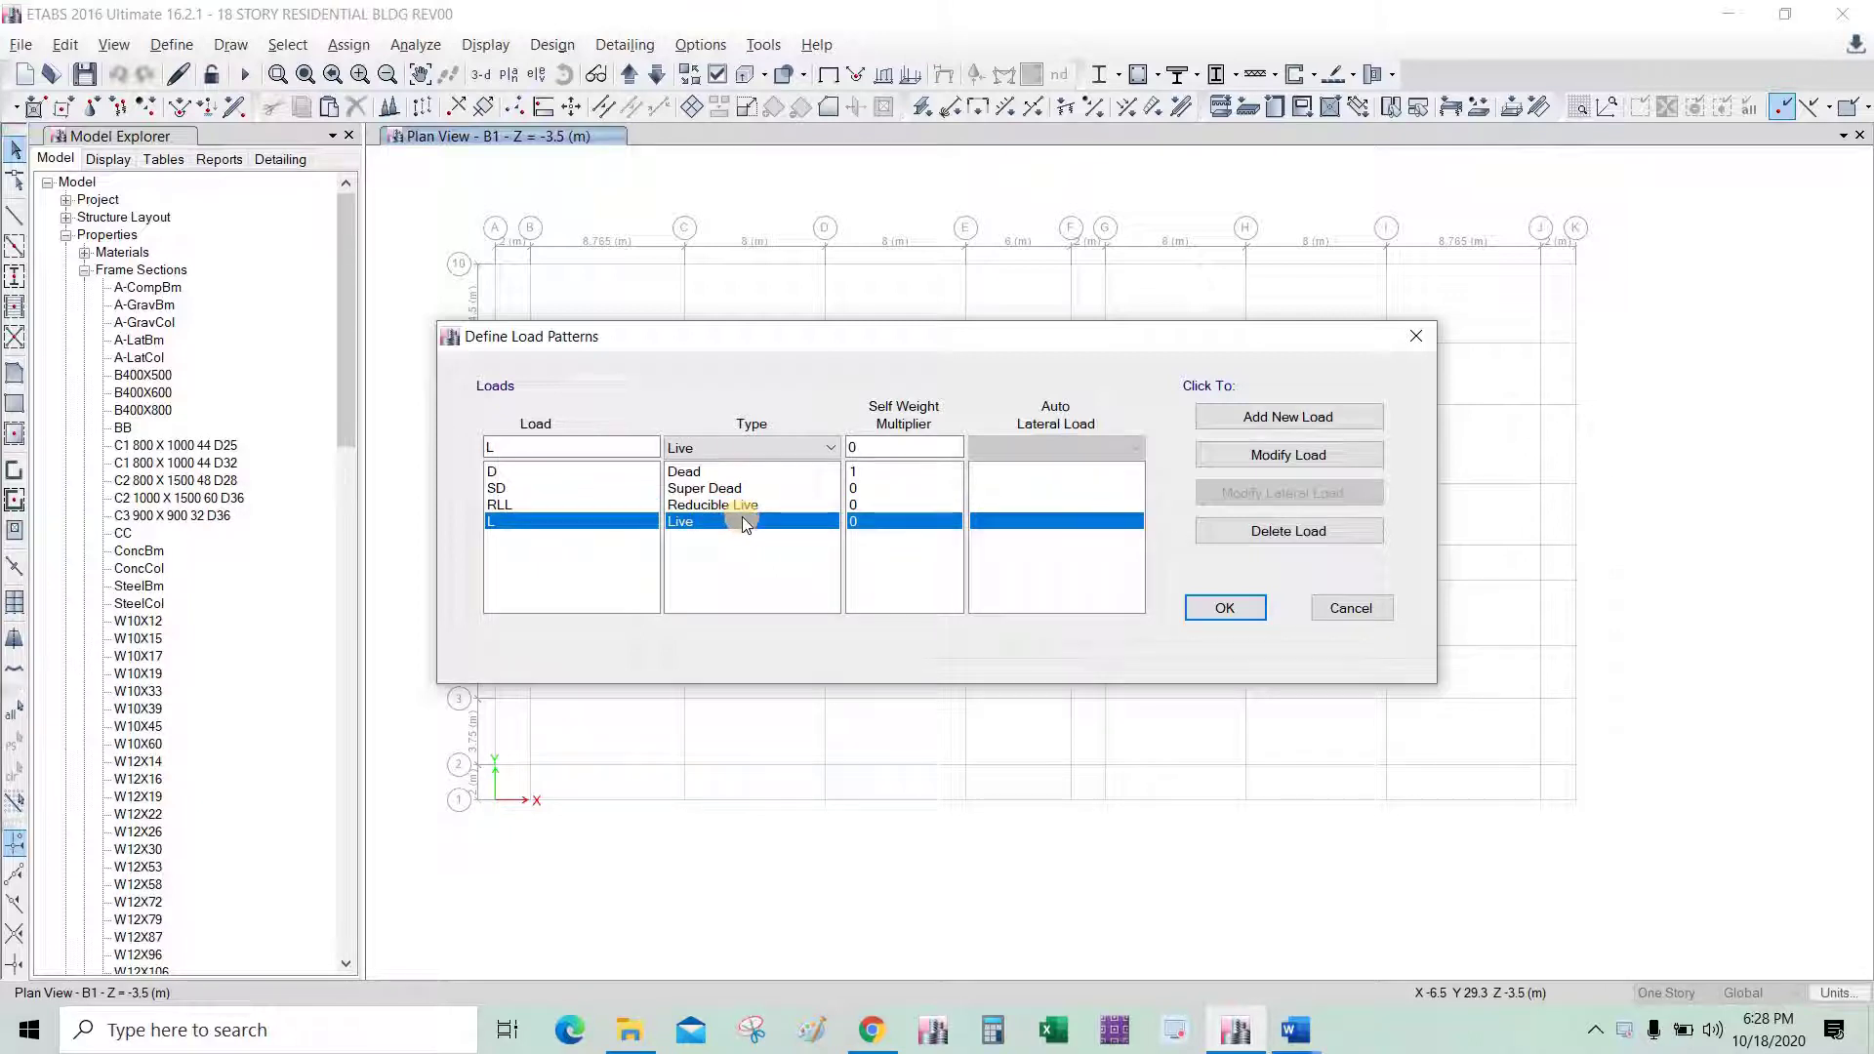
click(723, 506)
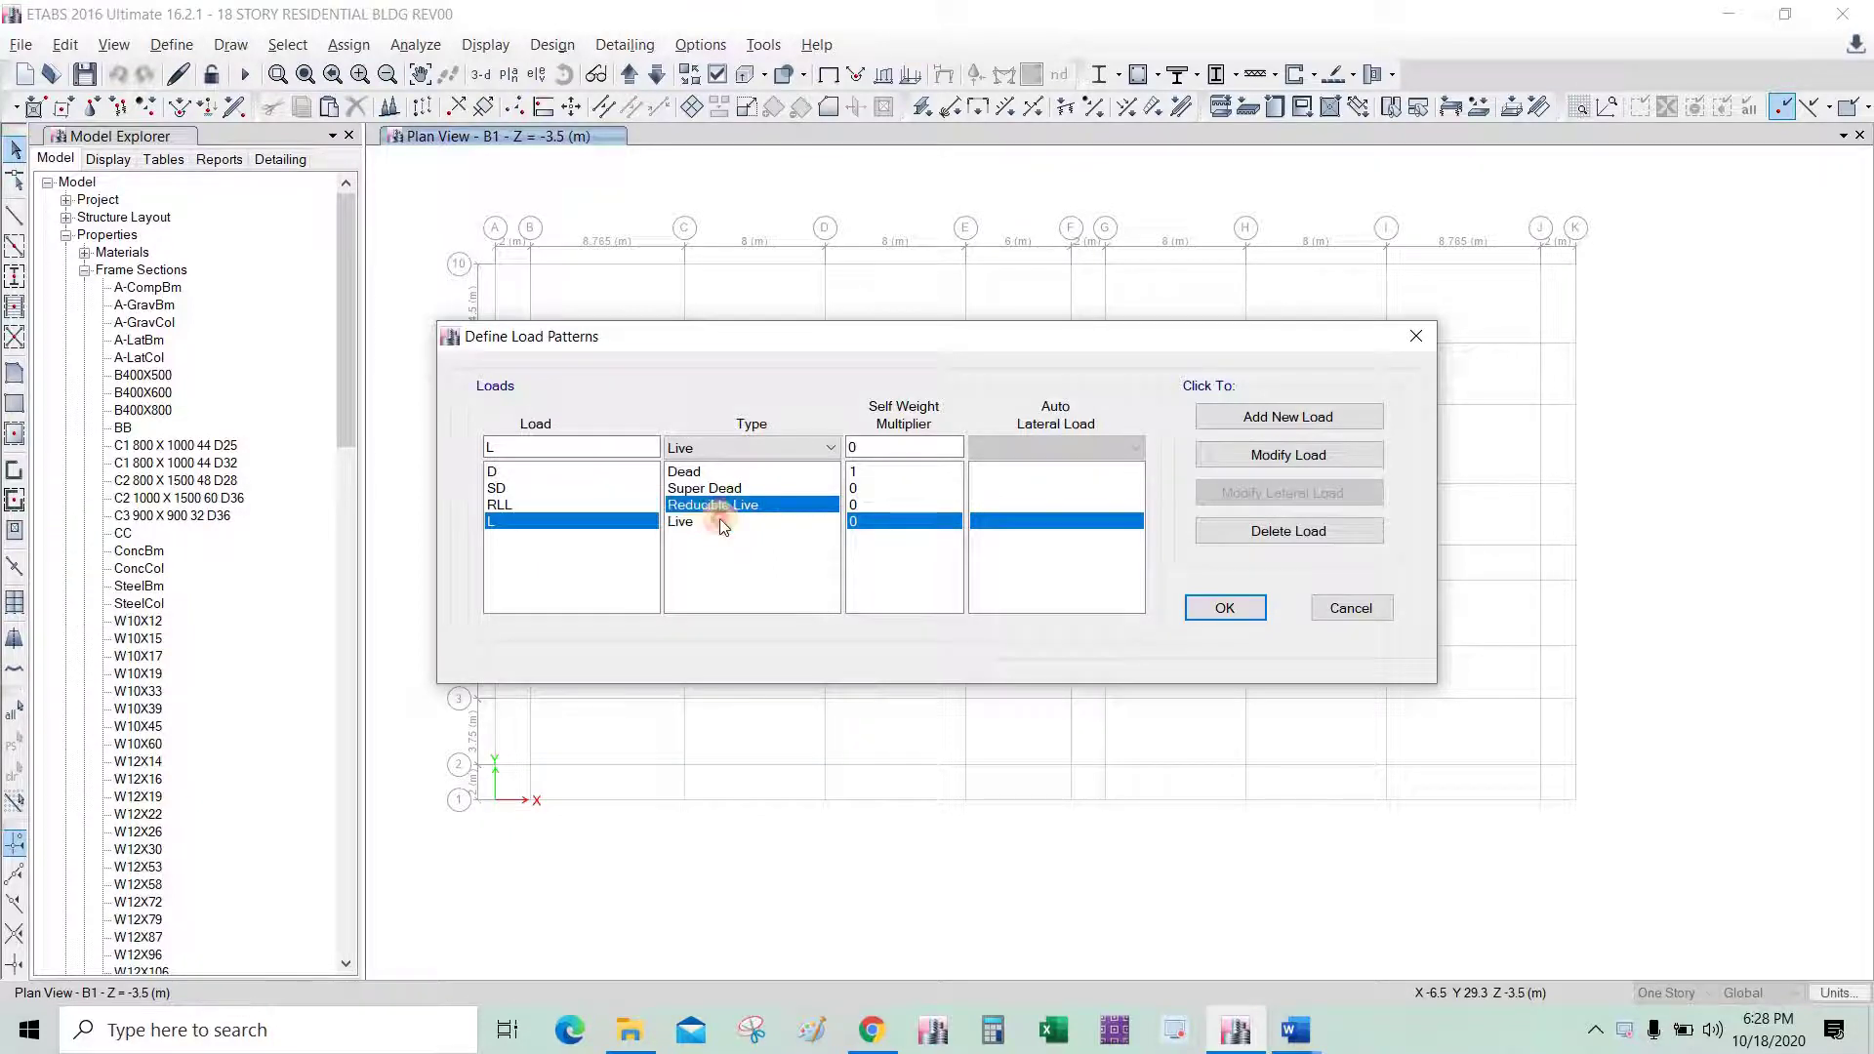
click(725, 518)
click(722, 507)
click(725, 522)
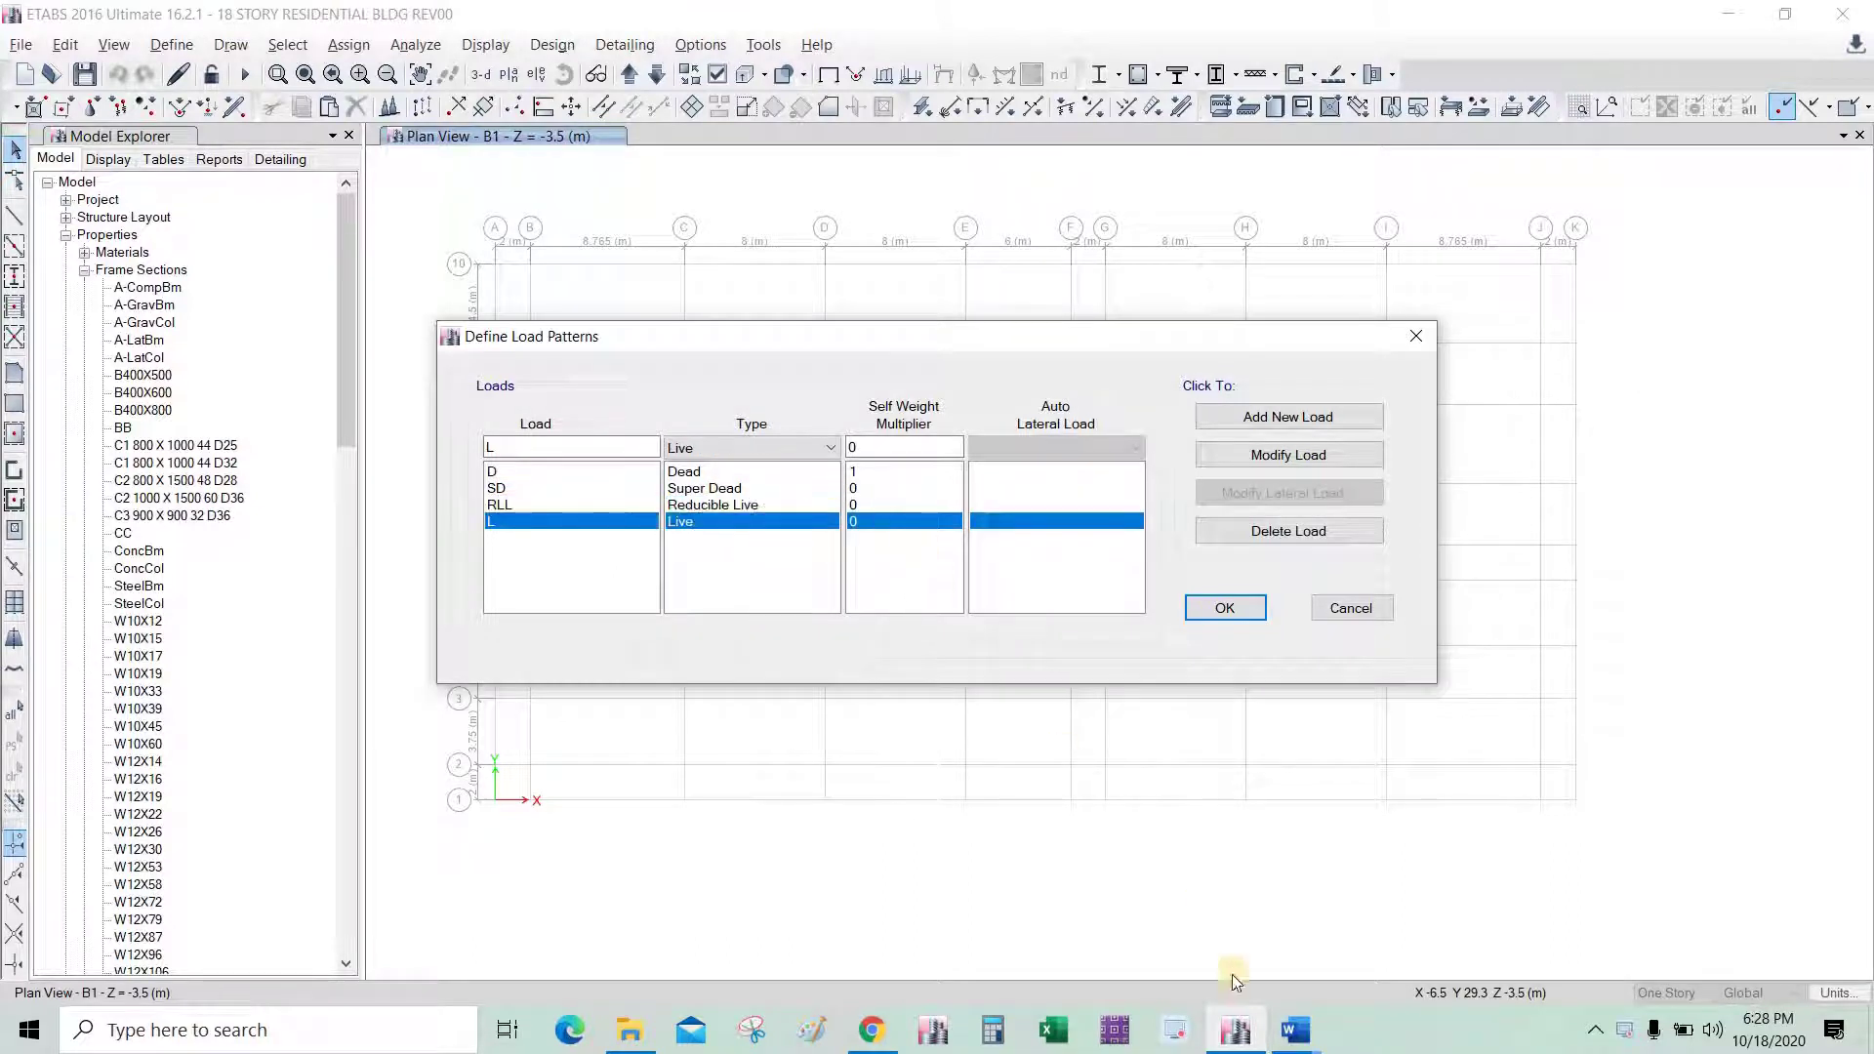
Check the load pattern table in the Word manual, return to ETABS and enter EXstat as the new load name.
click(1296, 1031)
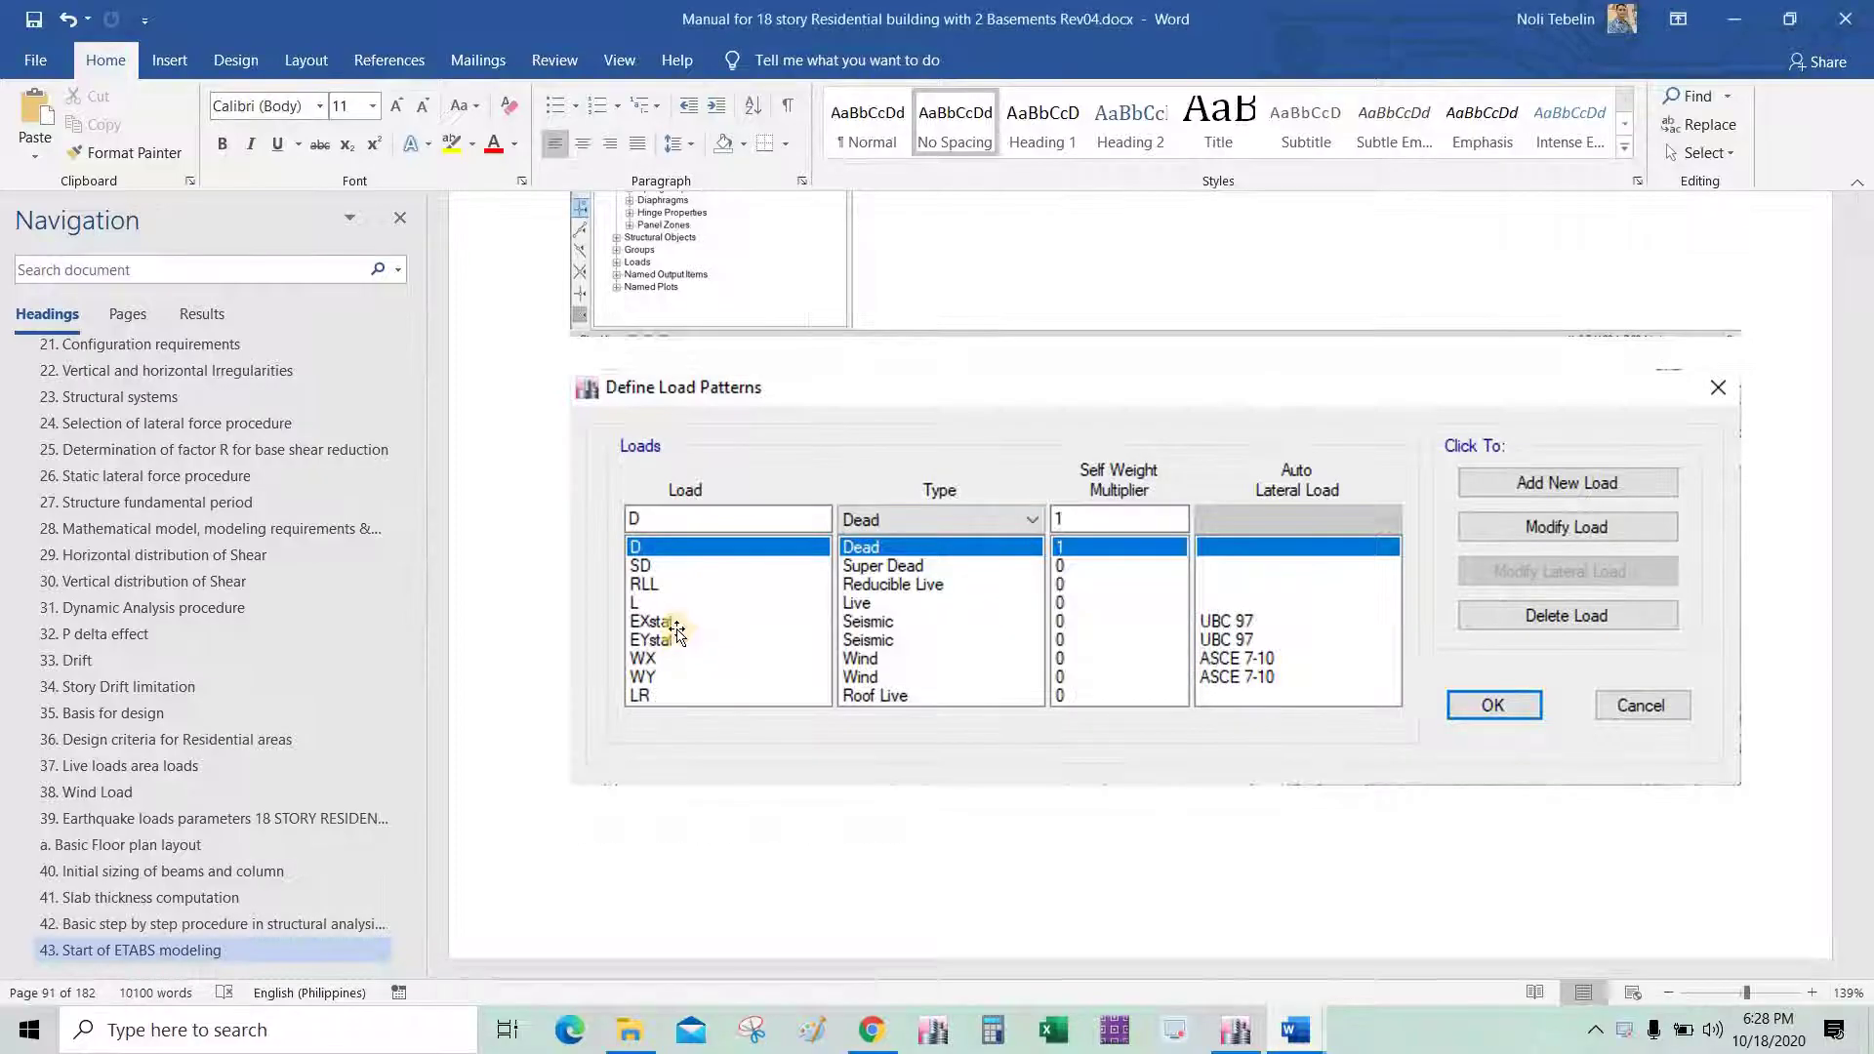
scroll(691, 586, down, 1)
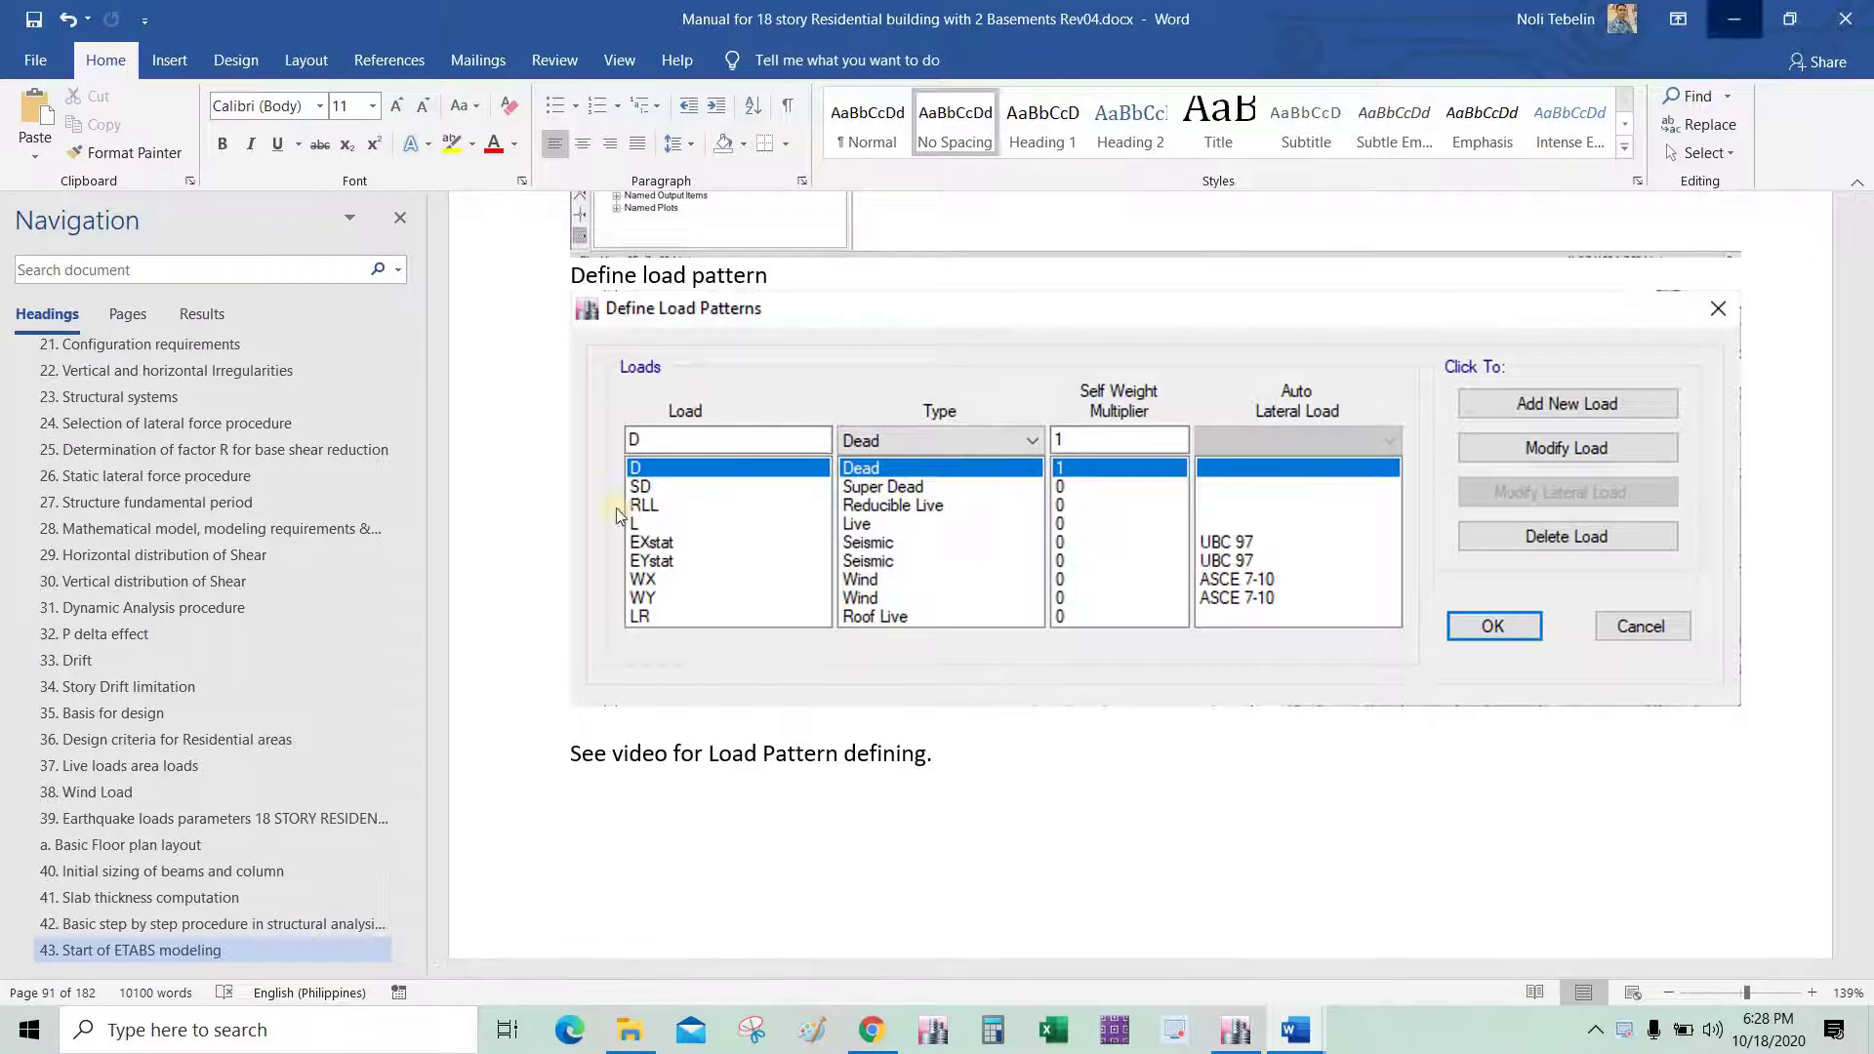
click(1733, 18)
double_click(524, 446)
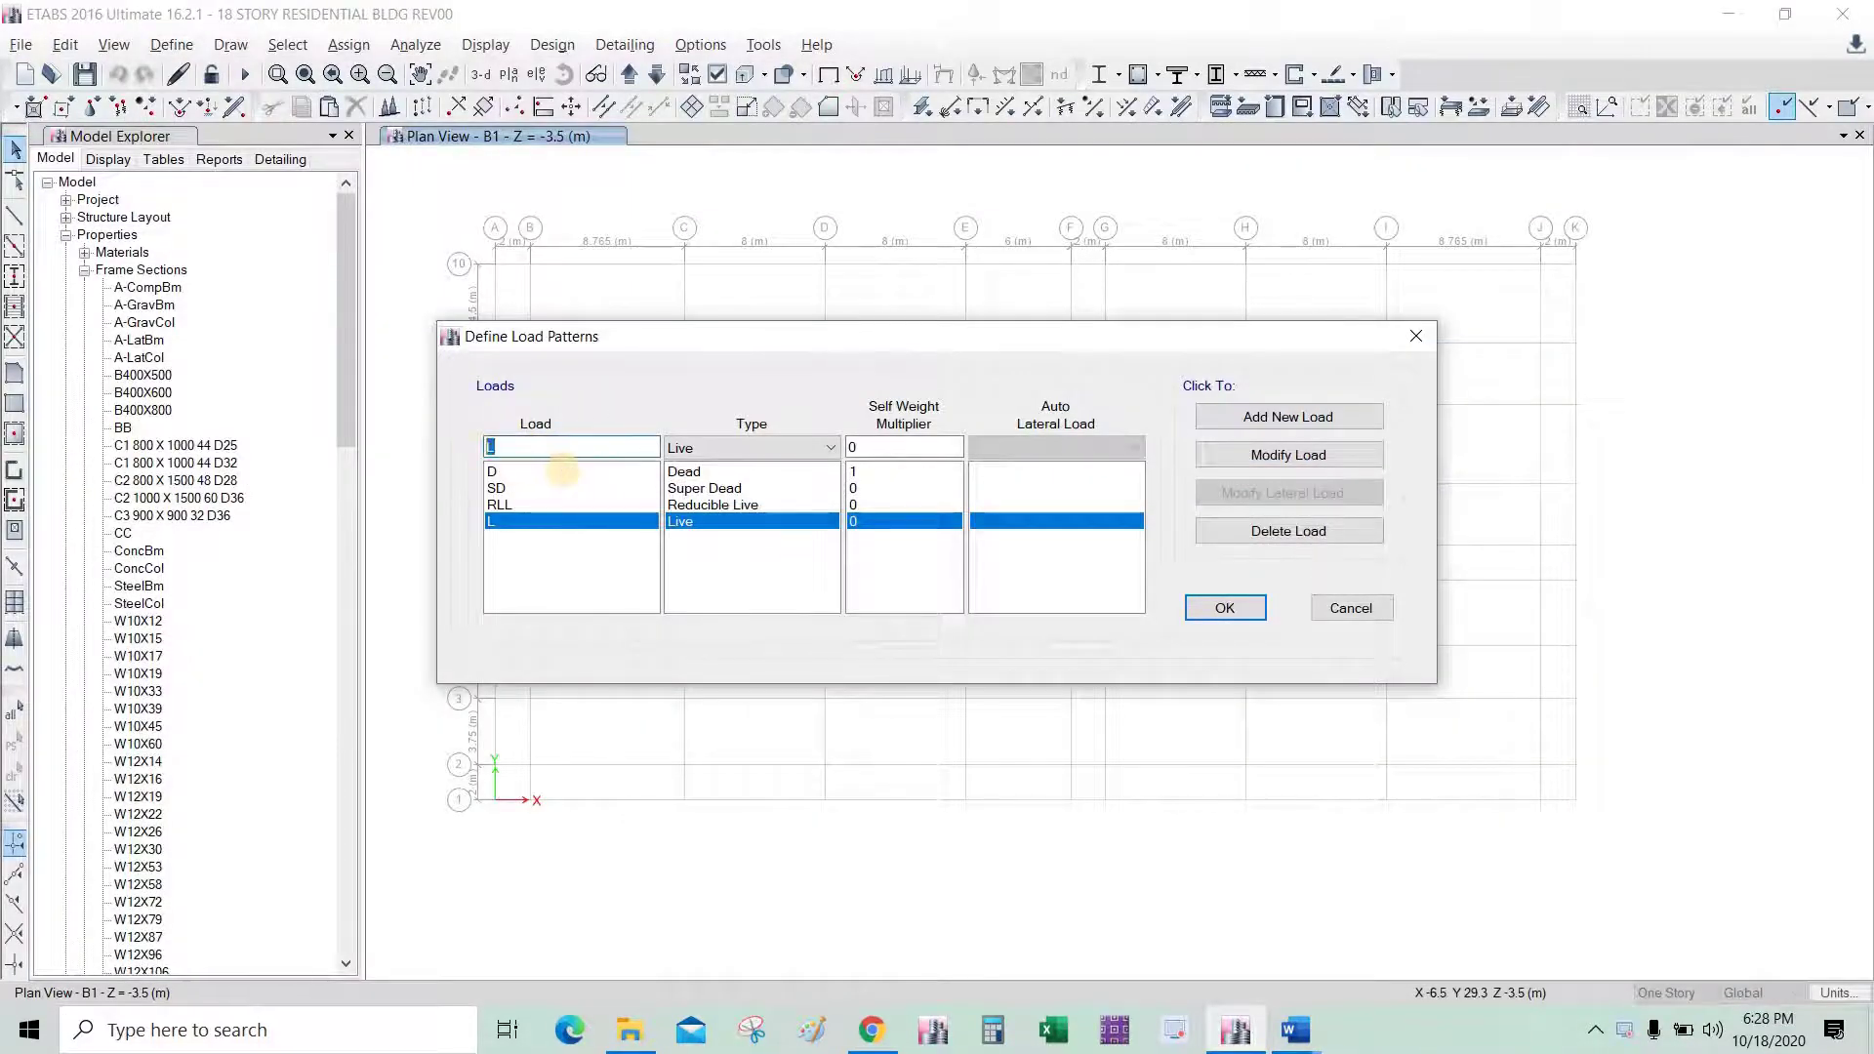
text(EX)
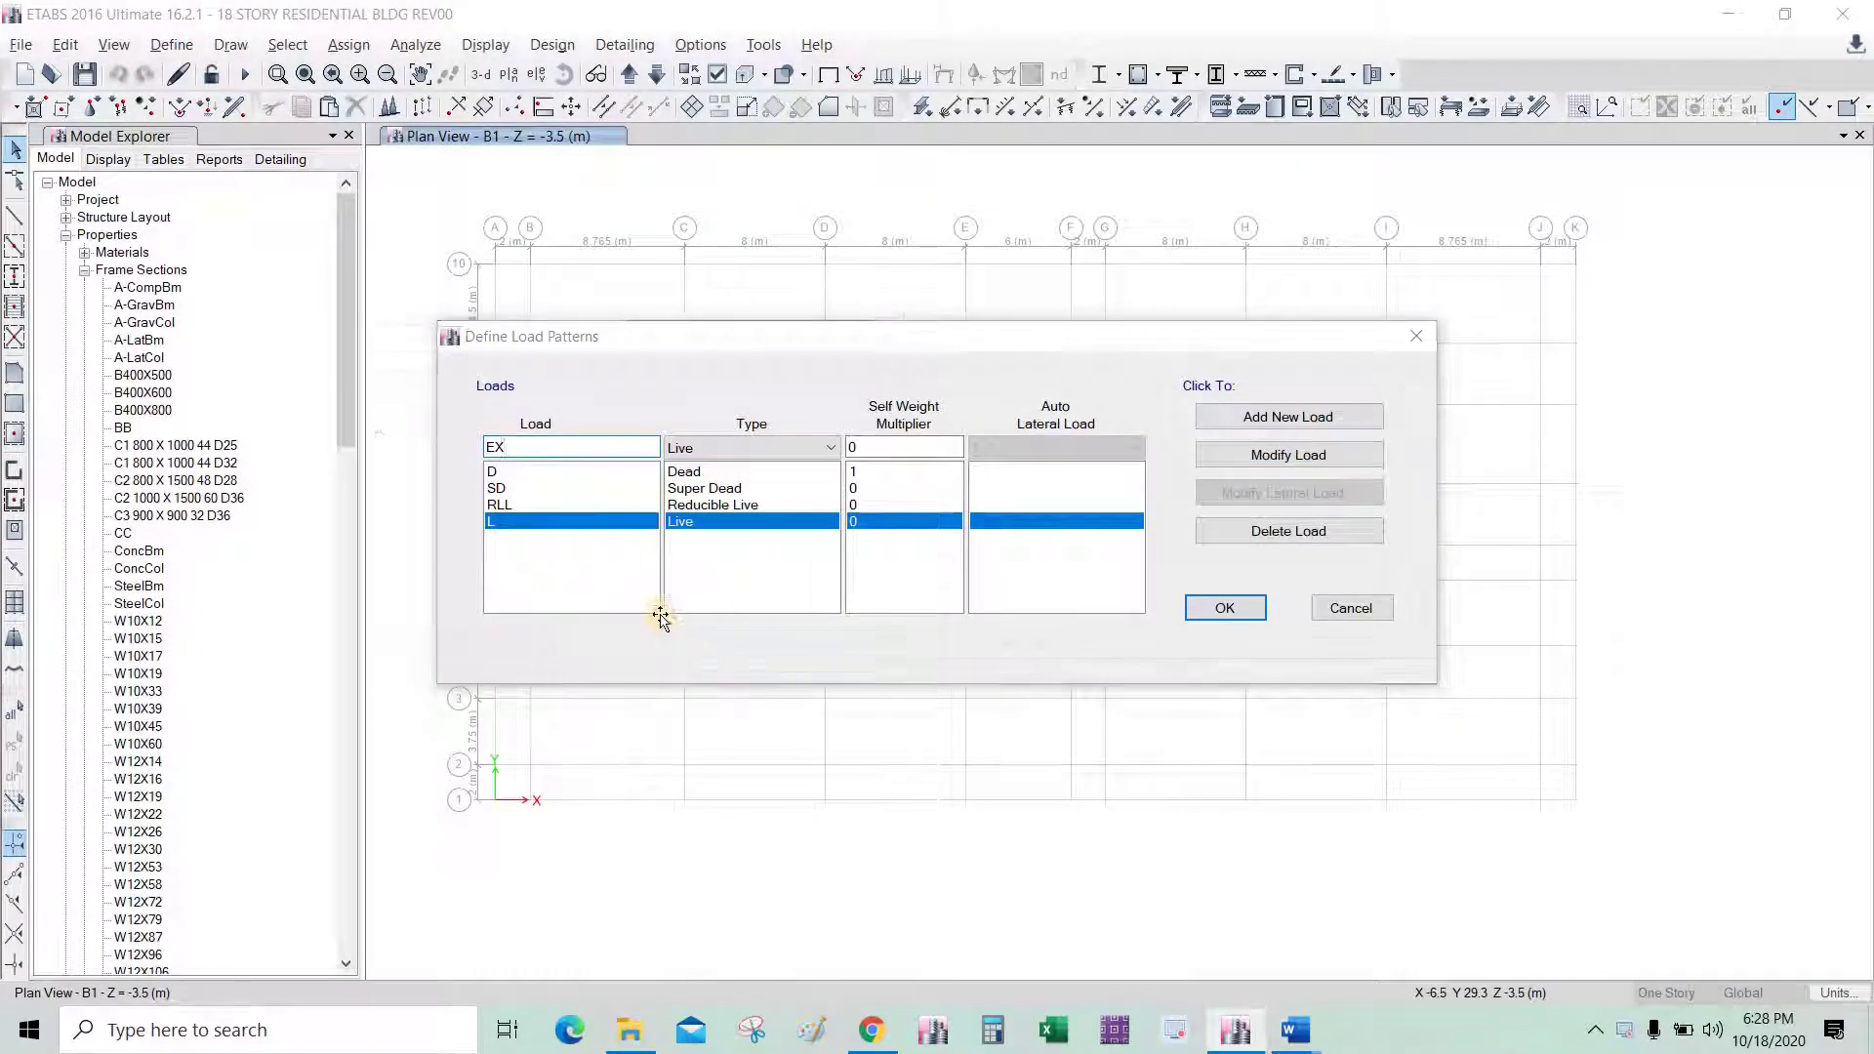
key(alt+Tab)
key(alt+Tab)
click(708, 566)
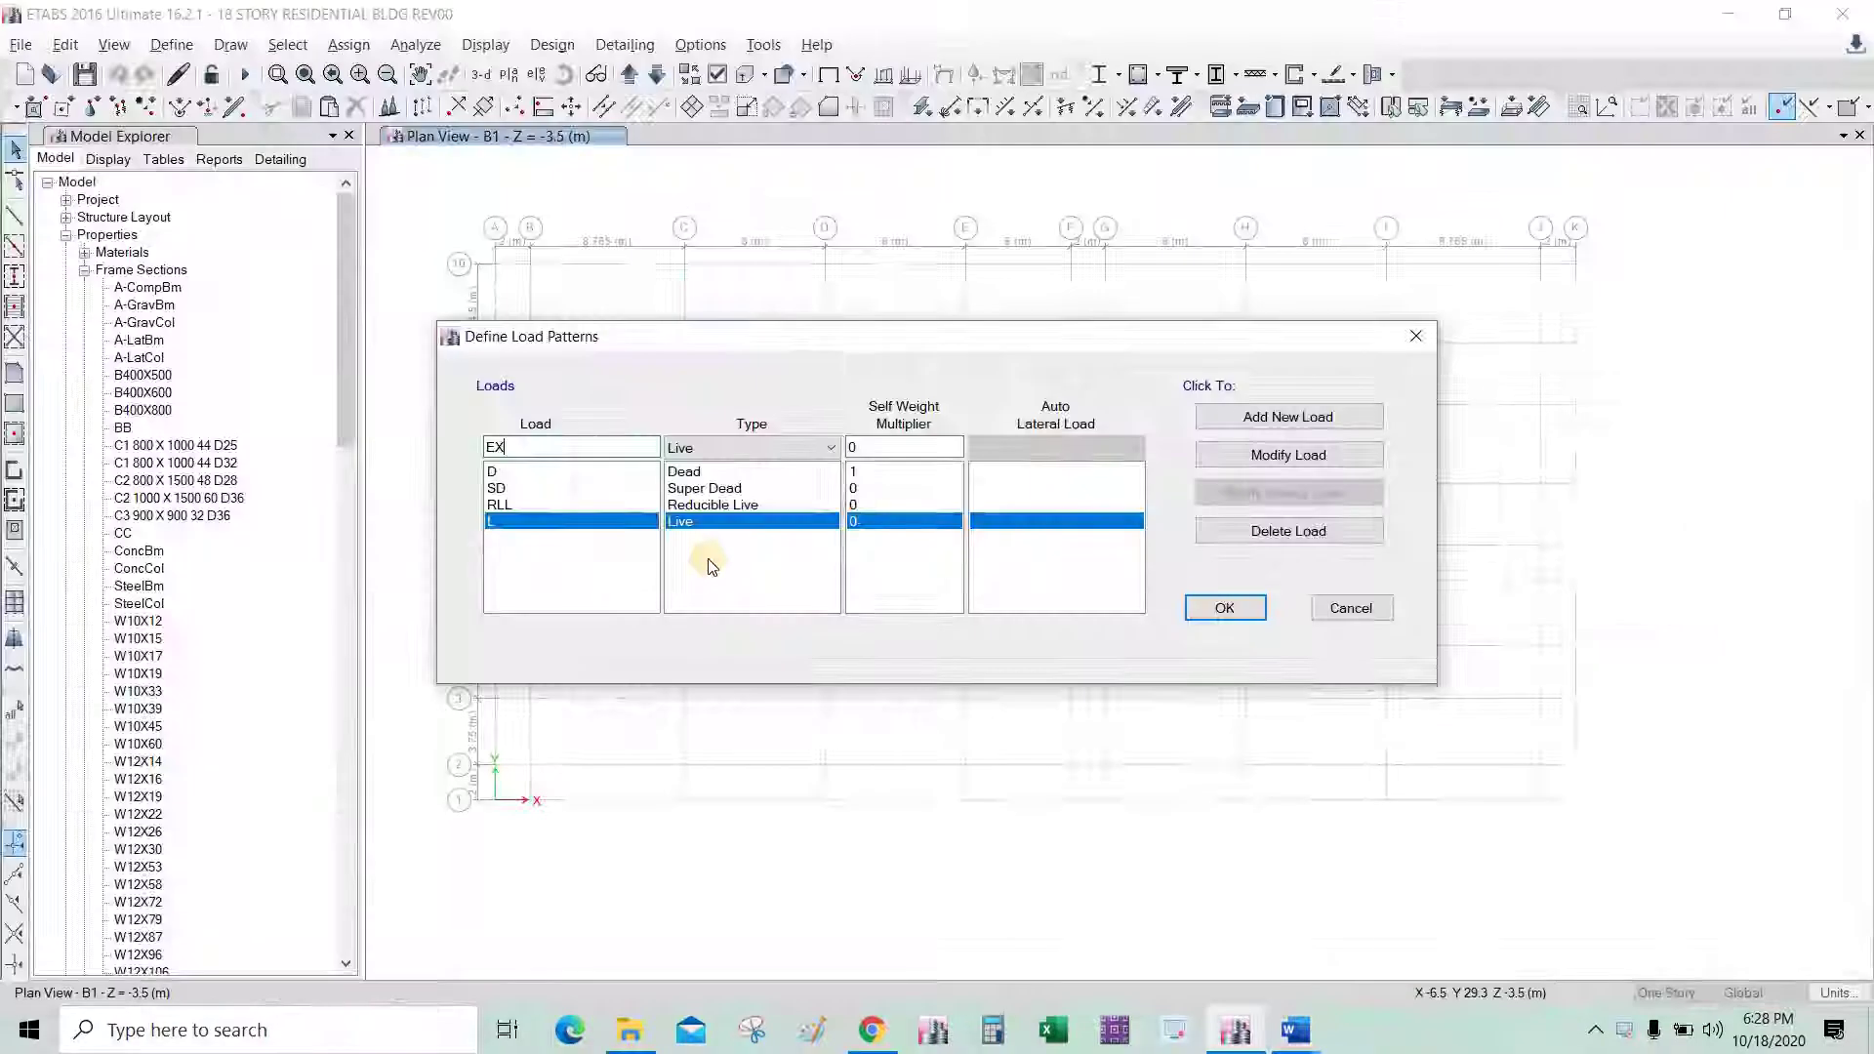
text(stat)
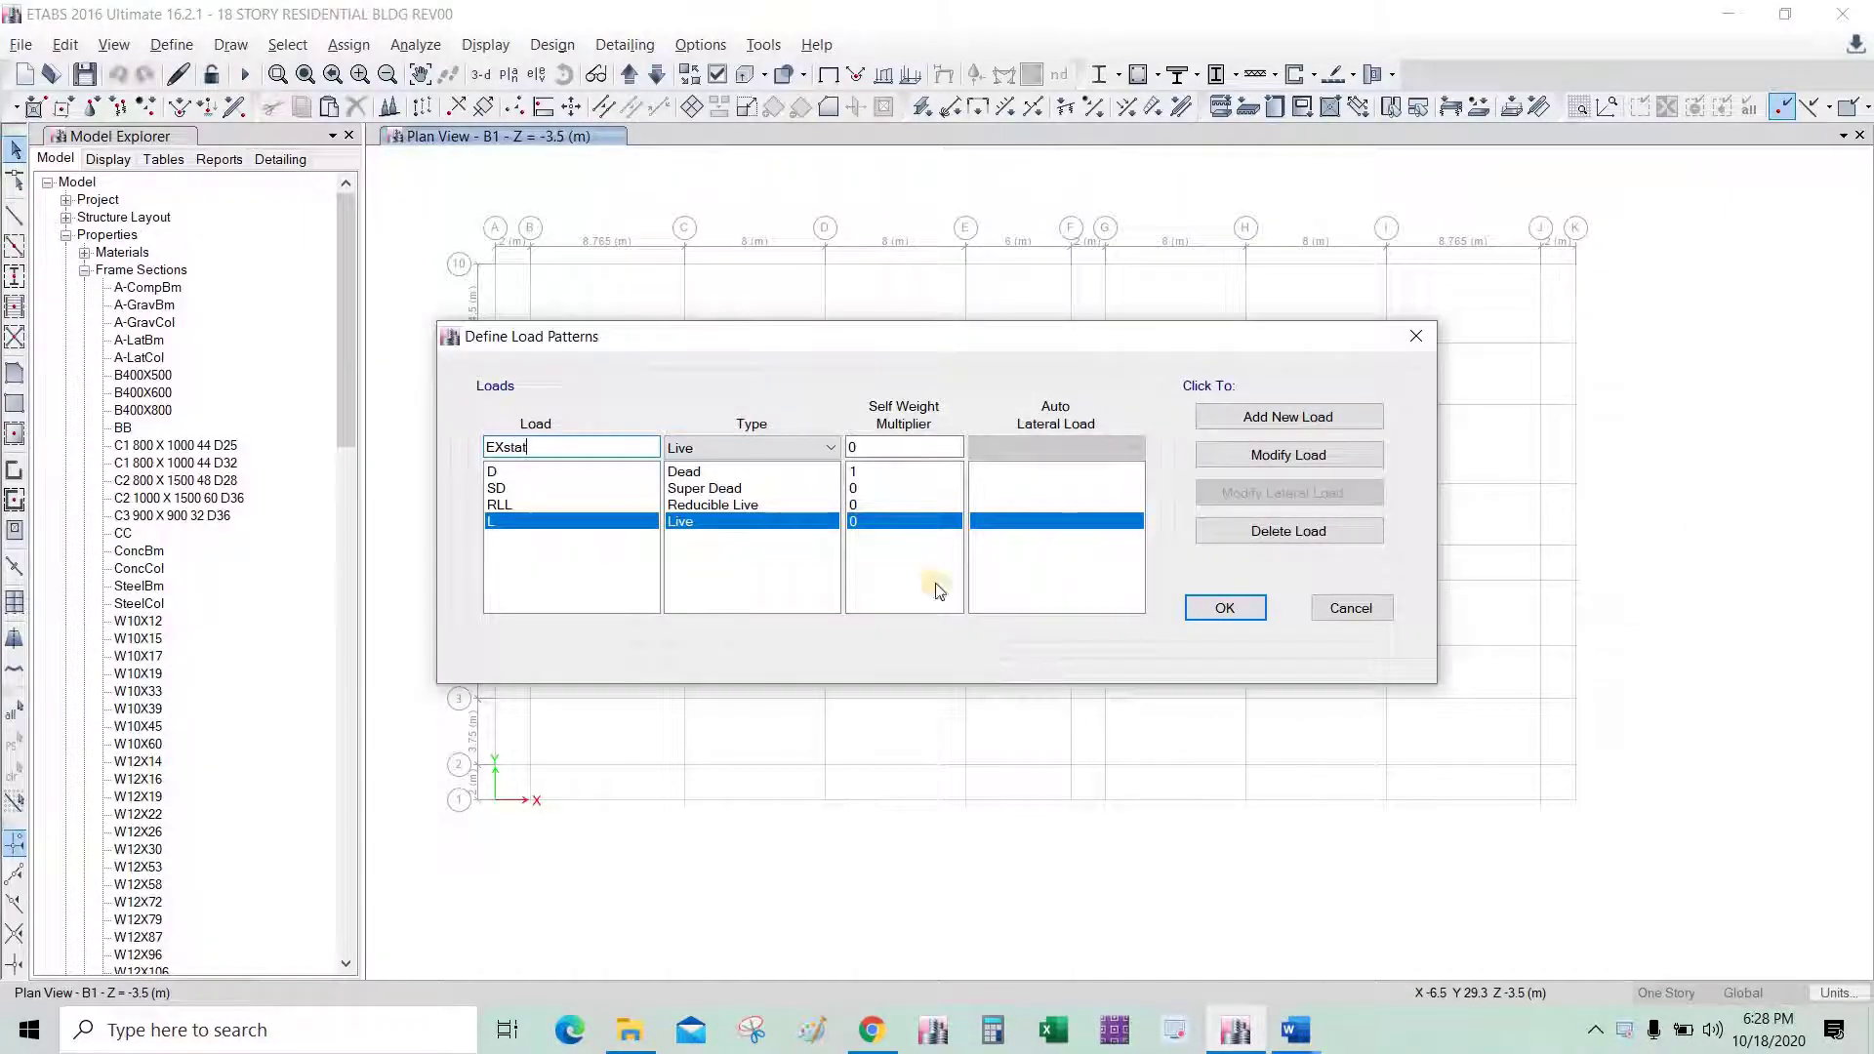
Set the EXstat load to type Seismic with UBC 97 as auto lateral load and add it to the load patterns.
click(768, 447)
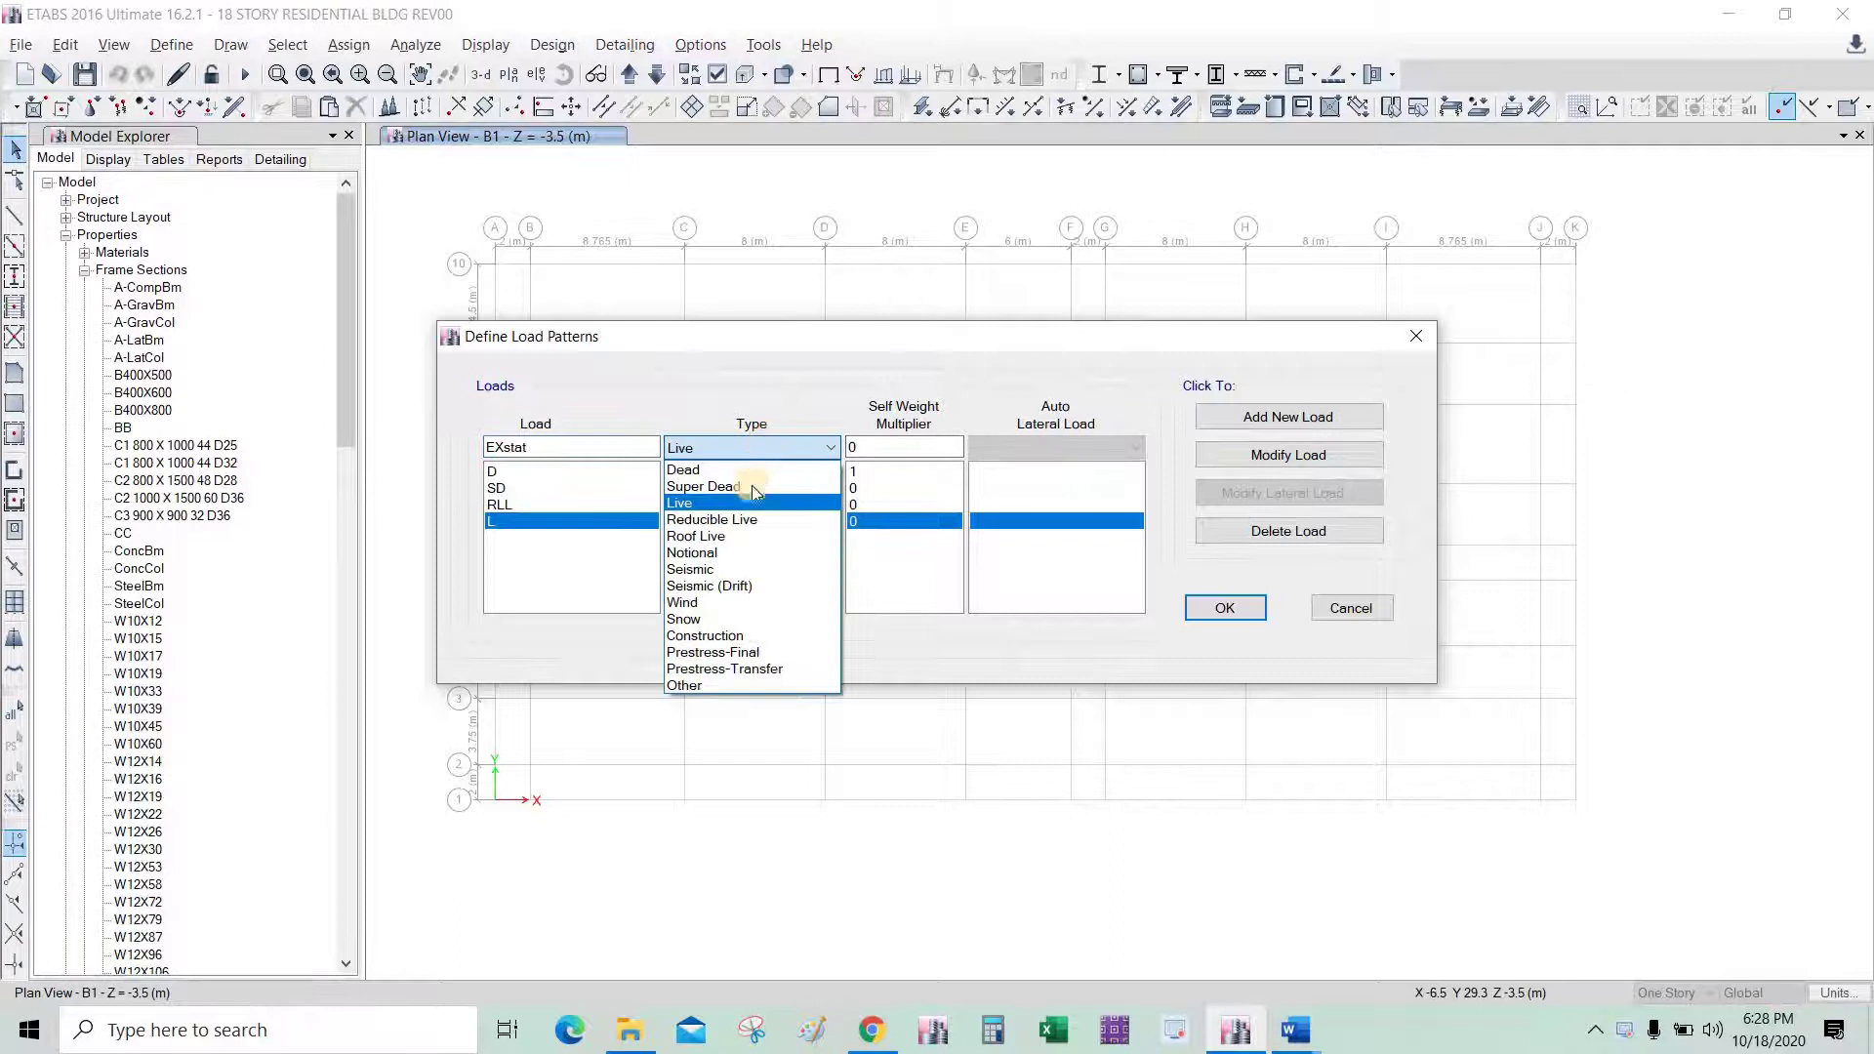
click(754, 570)
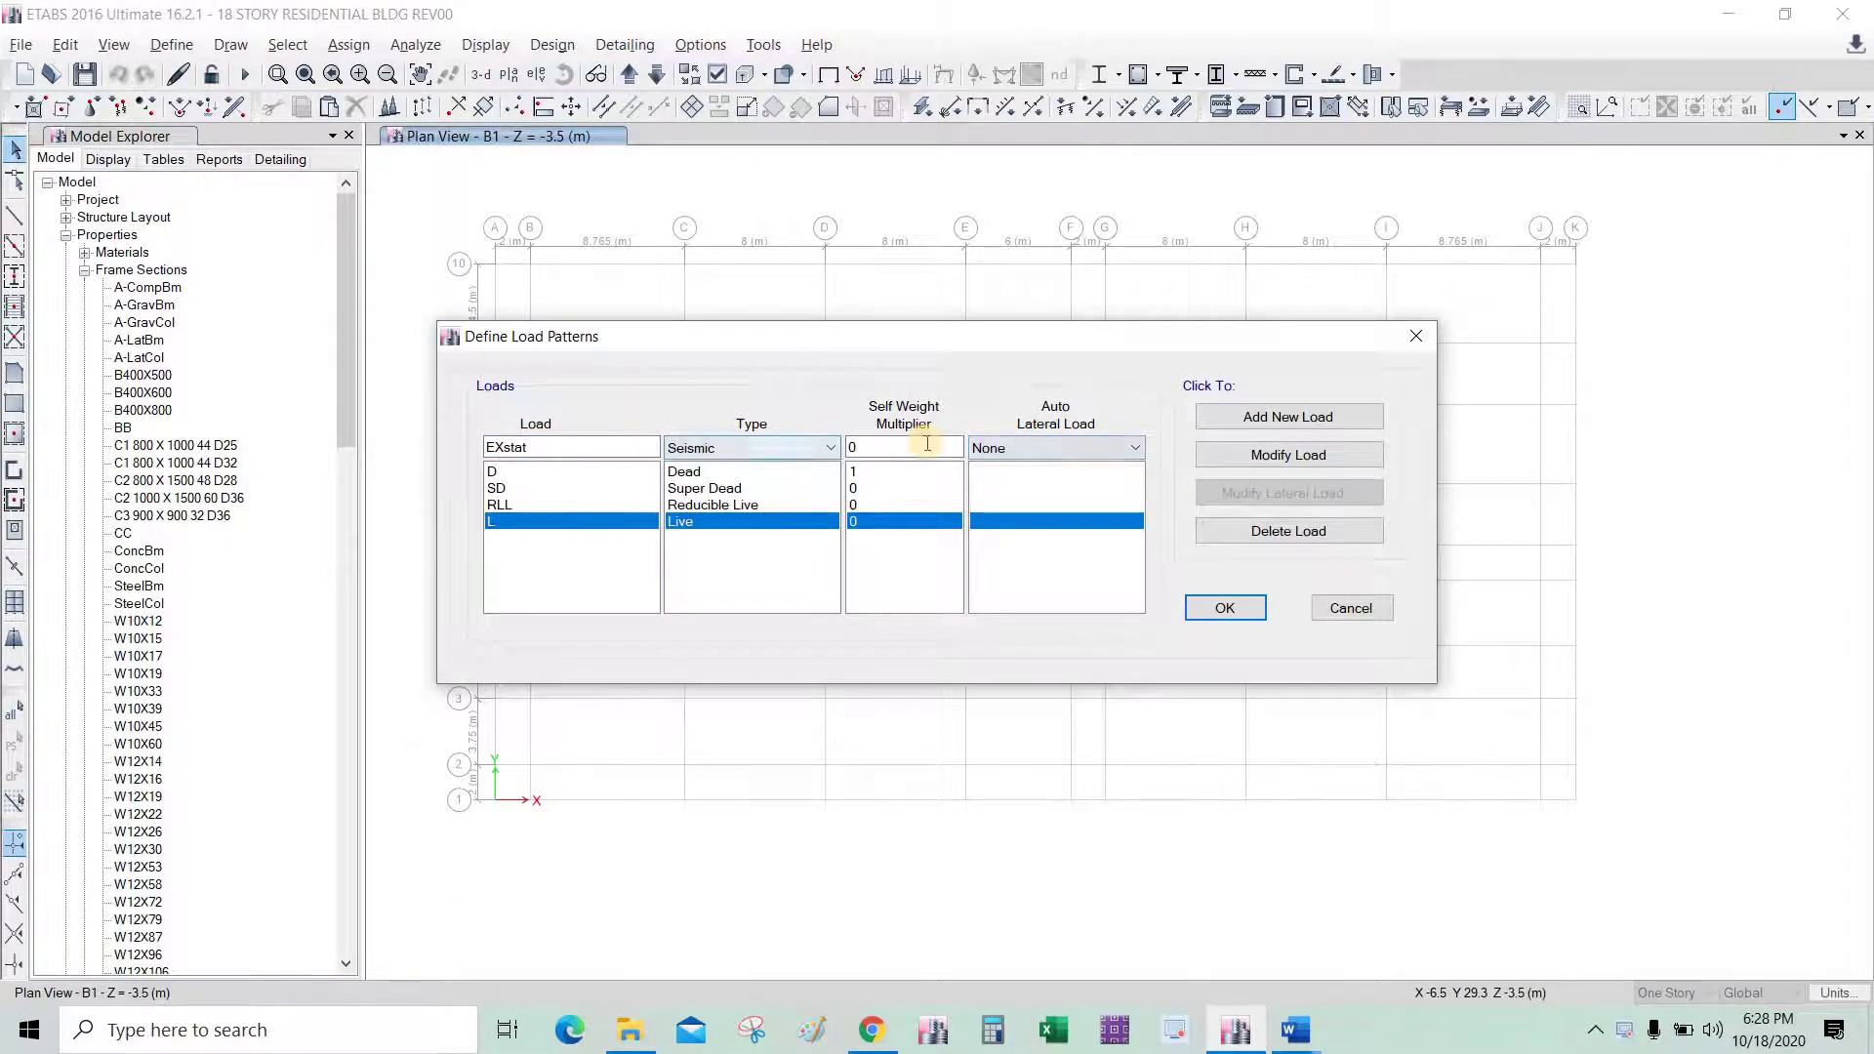
click(1071, 449)
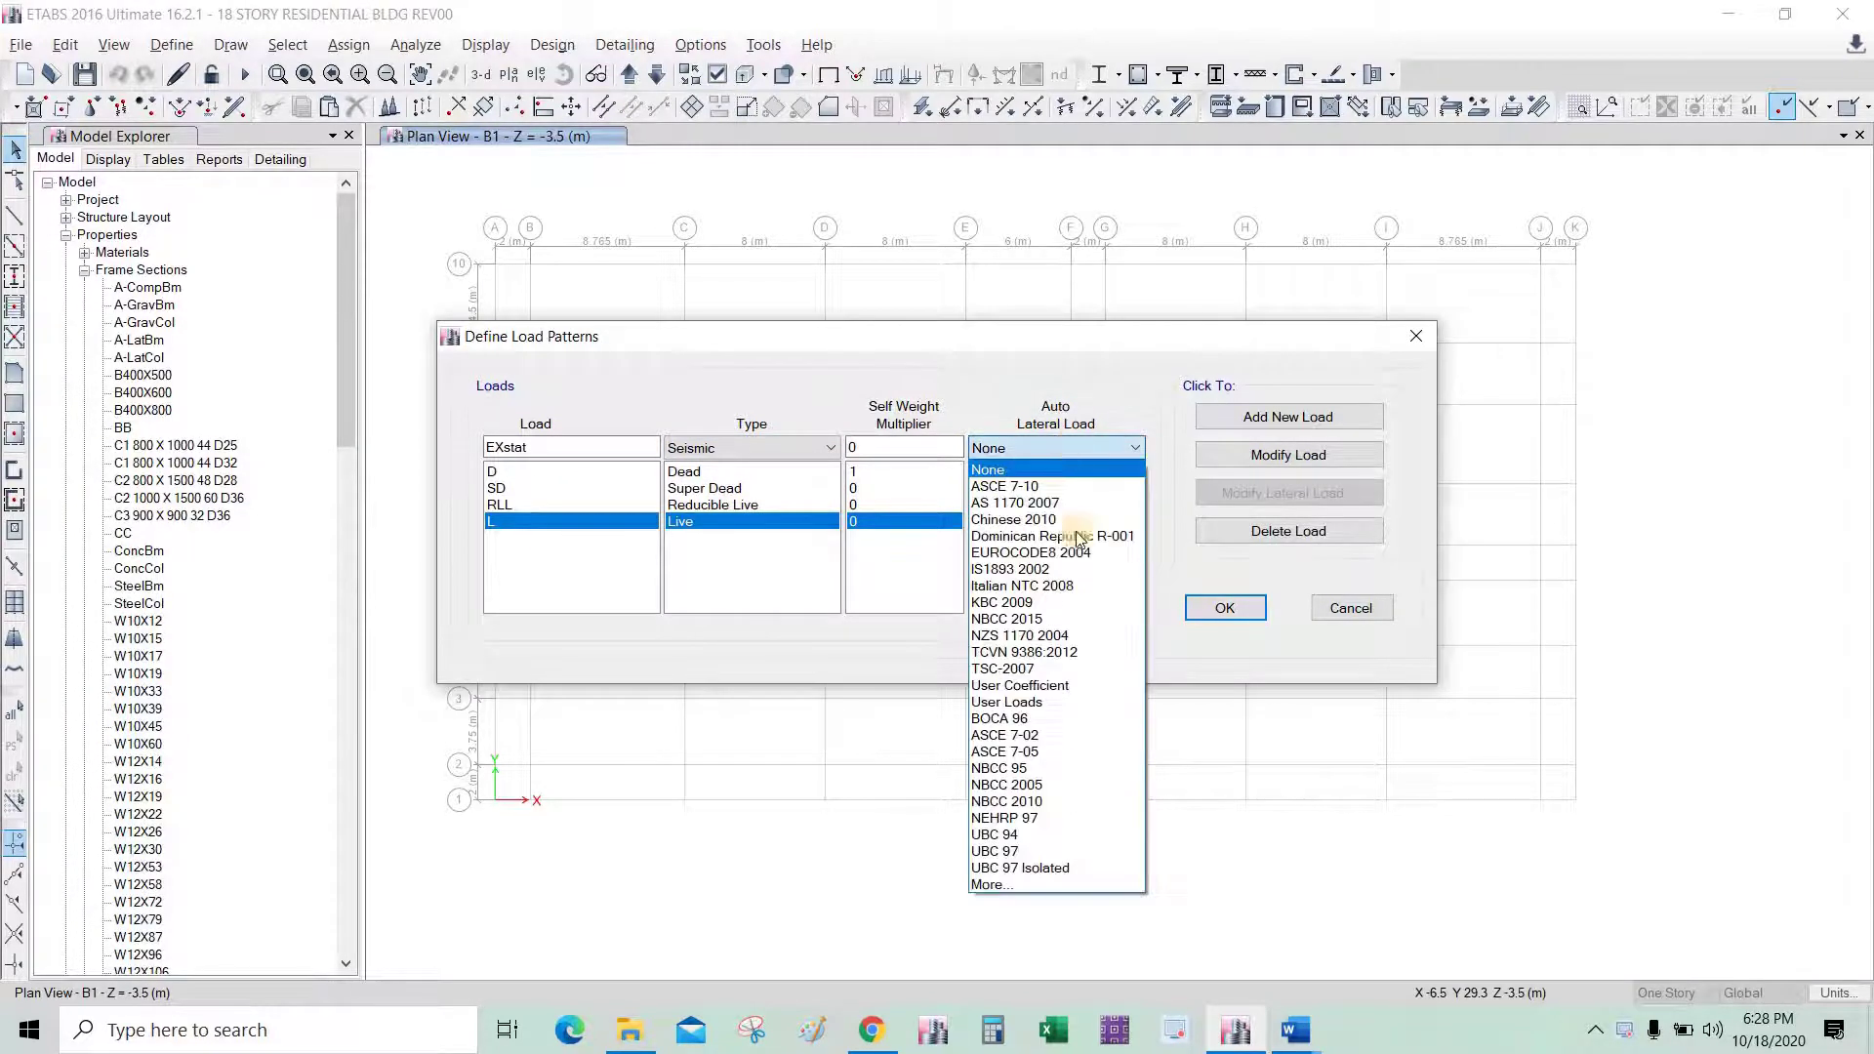
click(1032, 854)
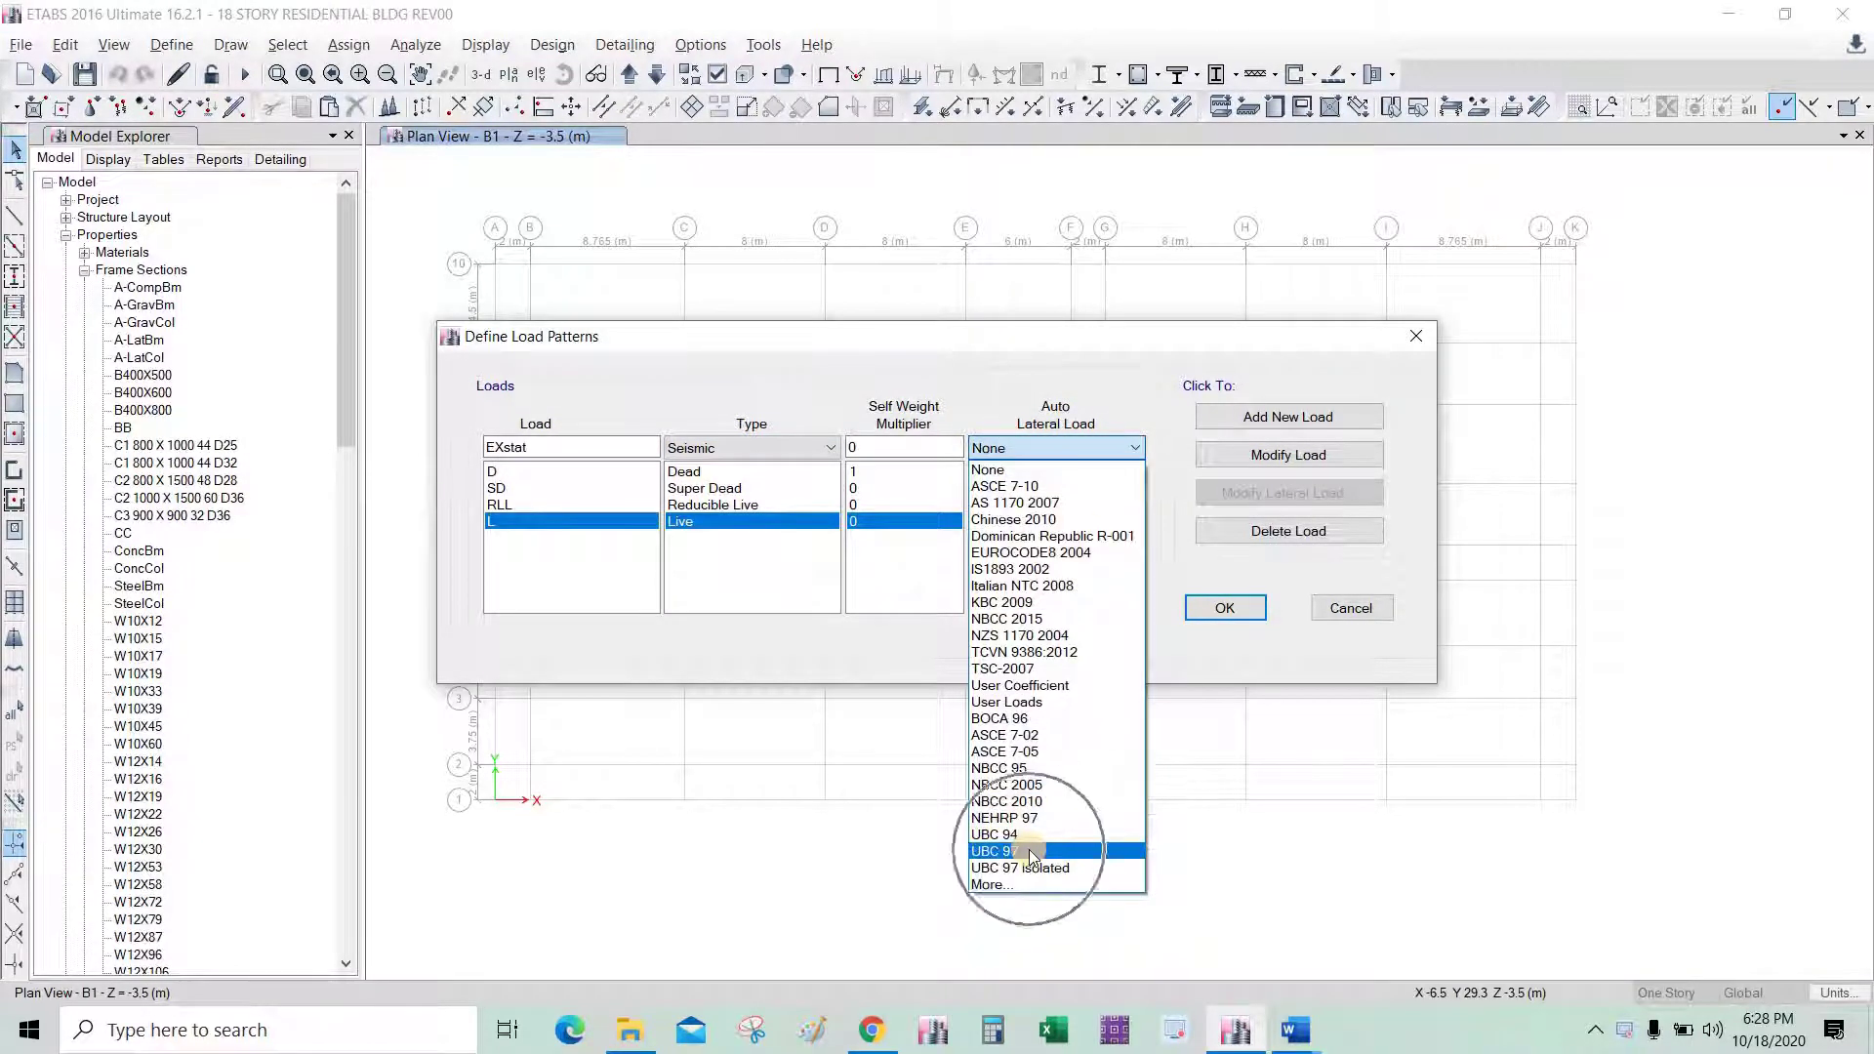
click(1305, 418)
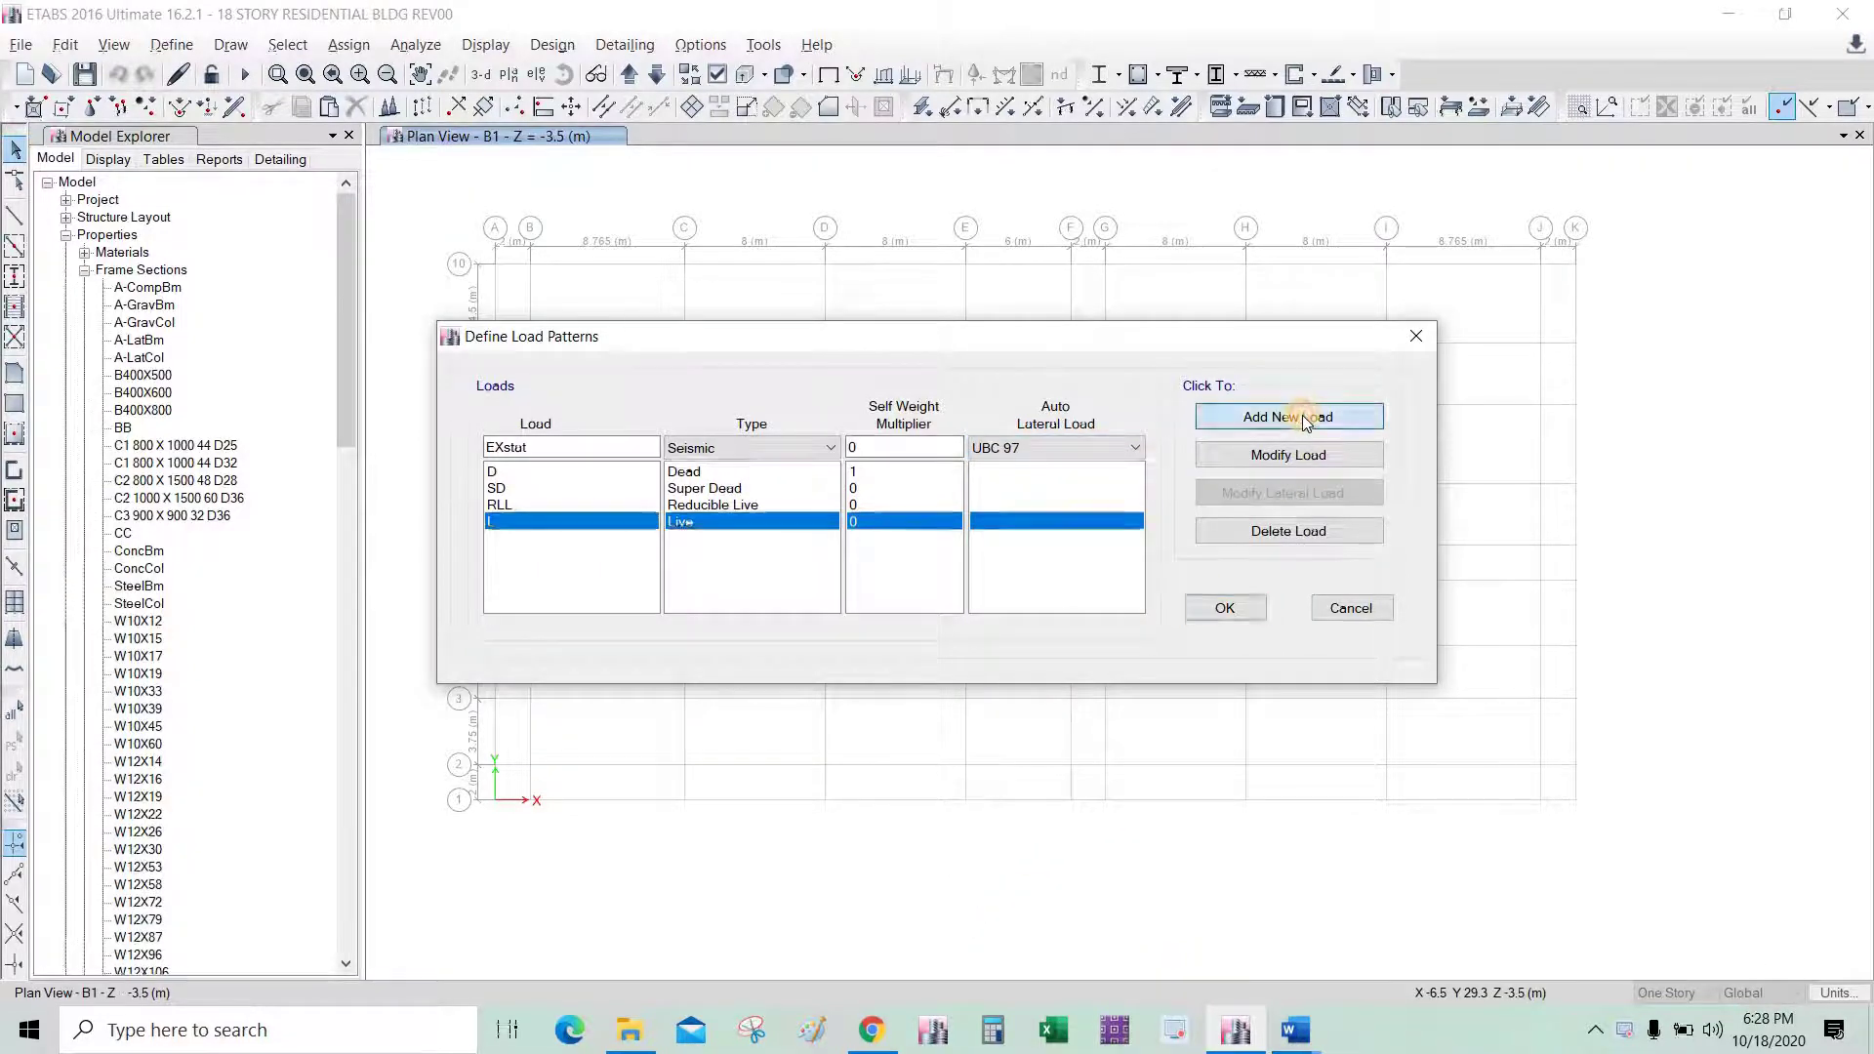
Add a second Seismic load pattern named EYstat with the UBC 97 auto lateral load.
click(501, 447)
key(BackSpace)
text(y)
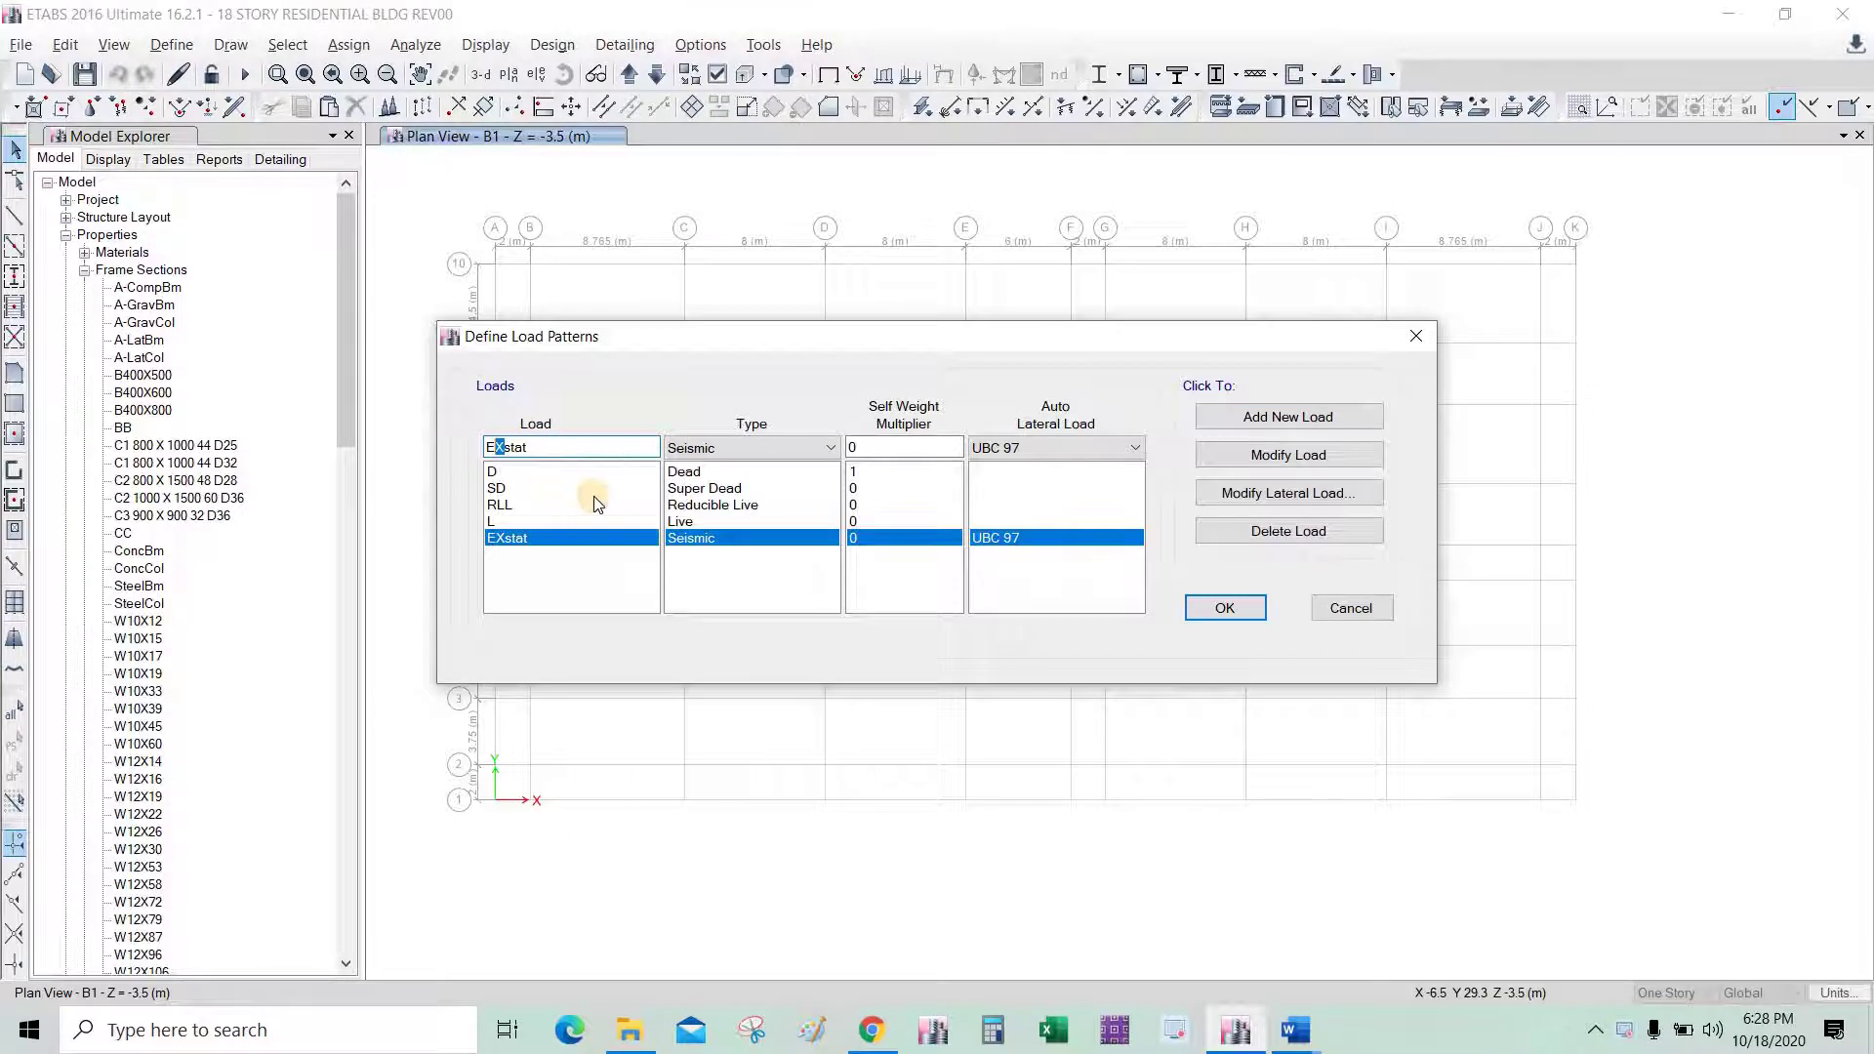
click(571, 451)
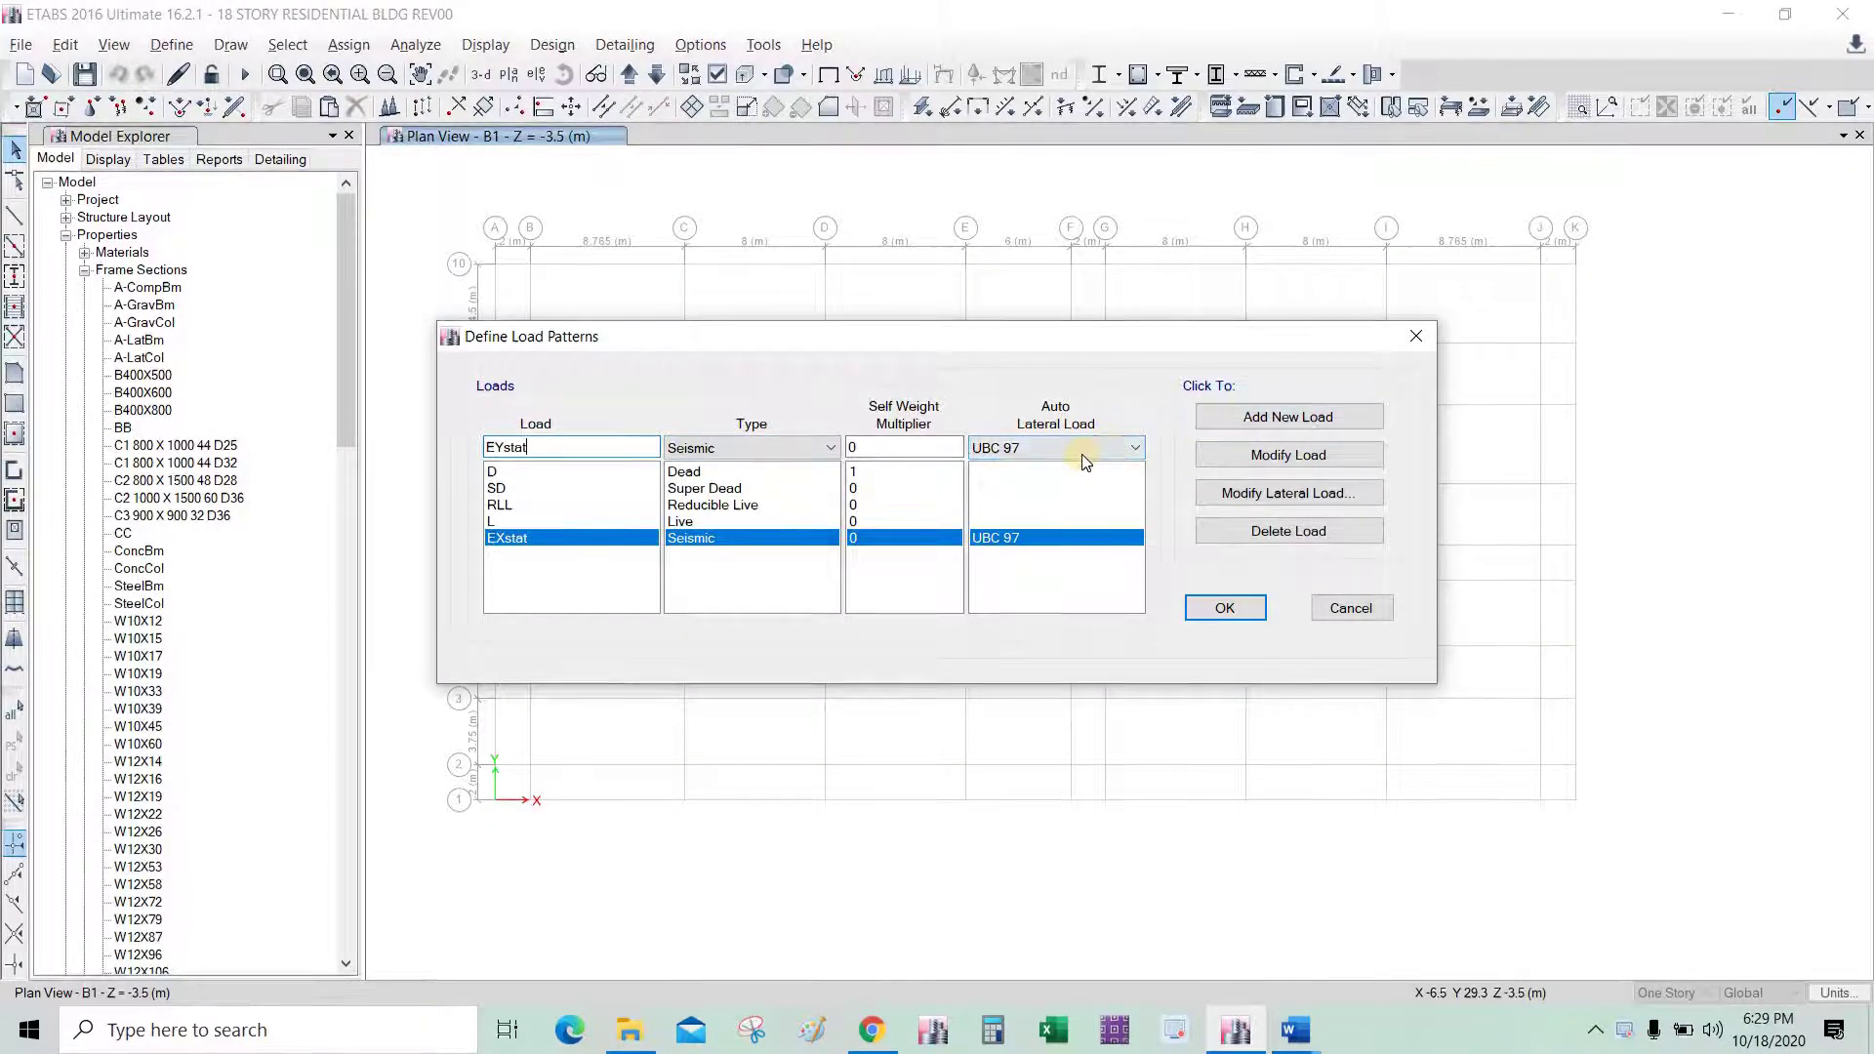
click(1264, 418)
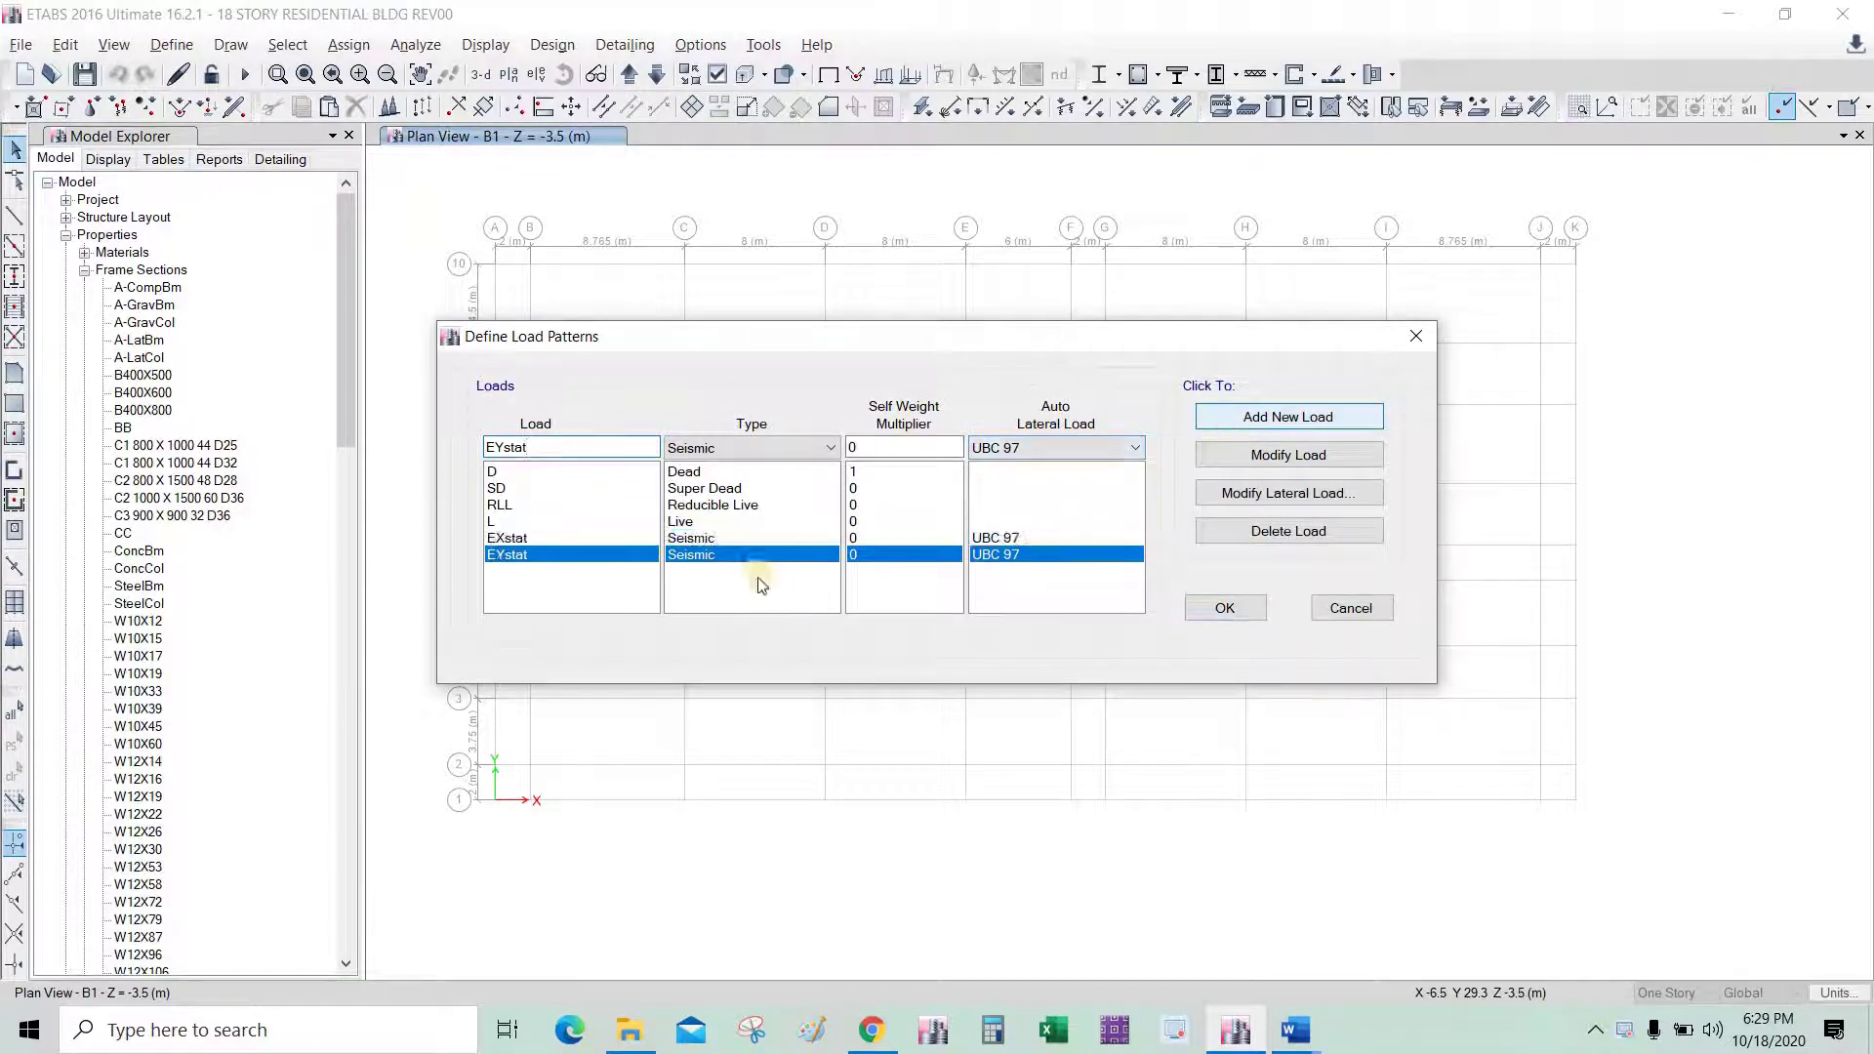
Add a load pattern named WX of type Wind with the ASCE 7-10 auto lateral load.
click(586, 447)
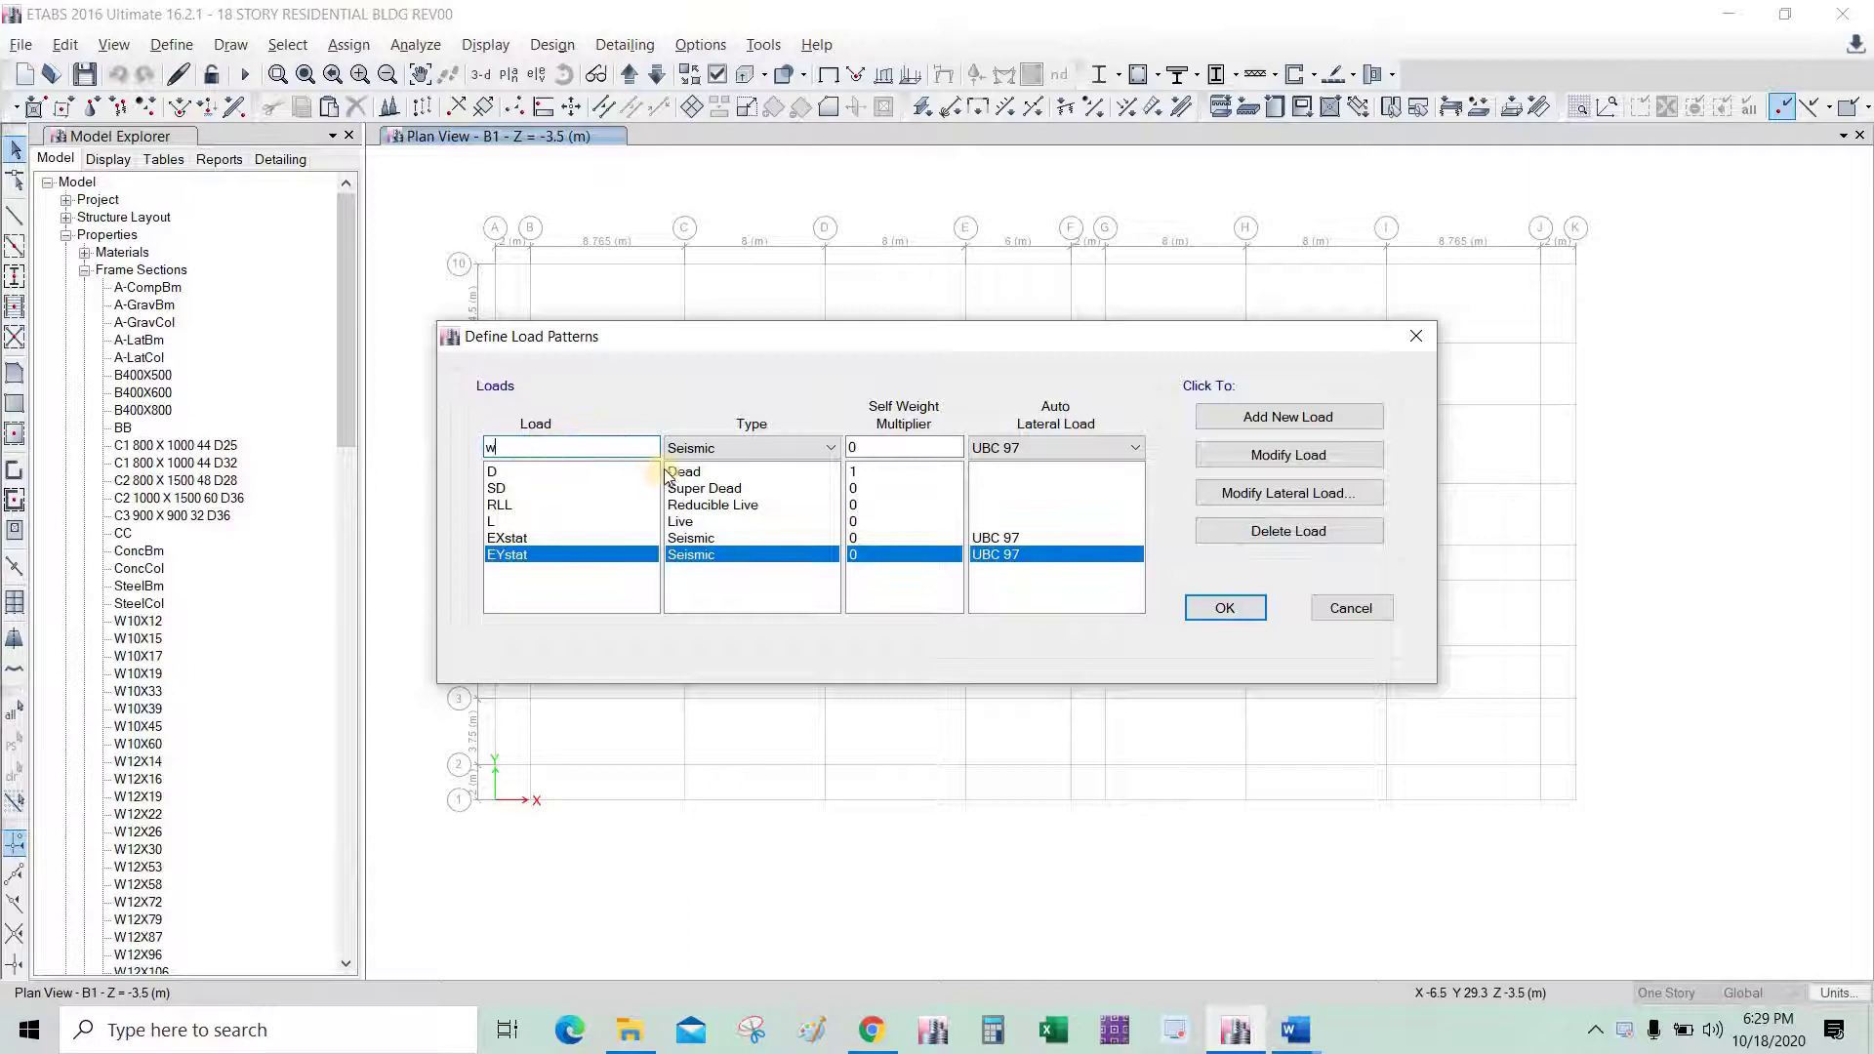
text(wx)
click(800, 447)
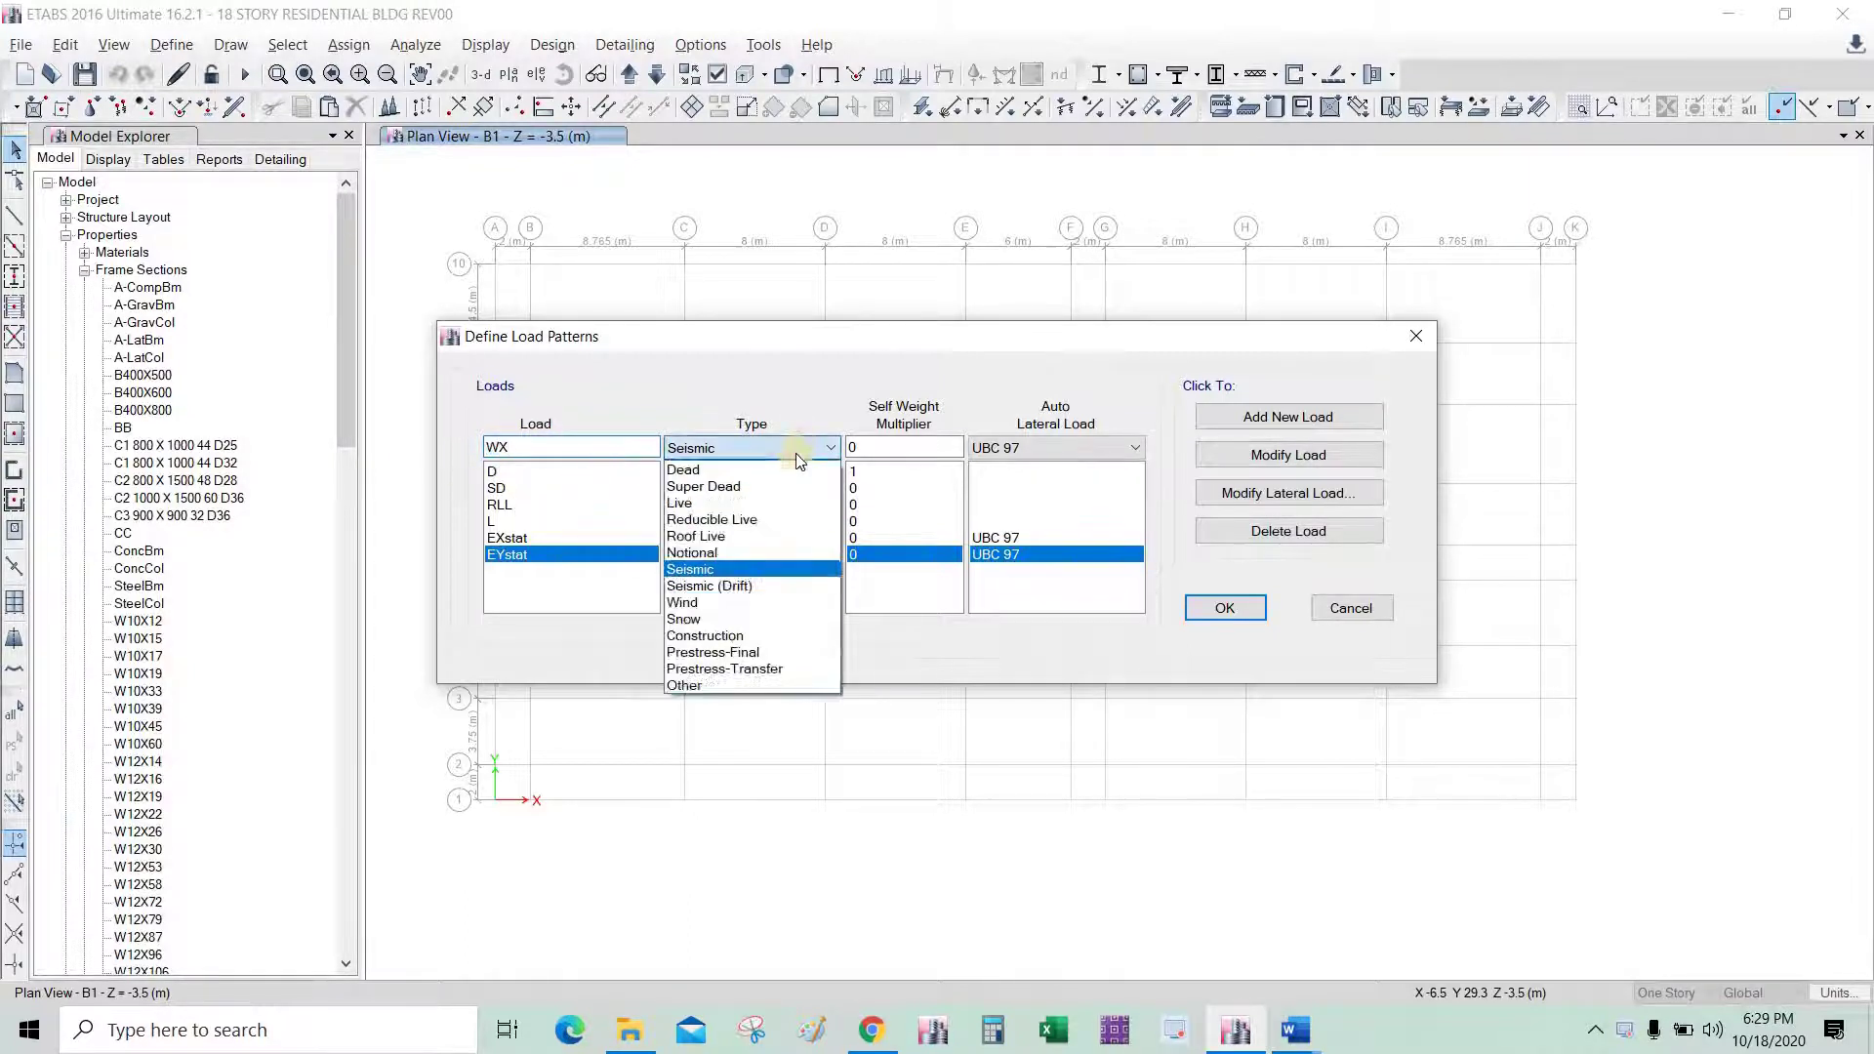
click(734, 602)
click(1053, 453)
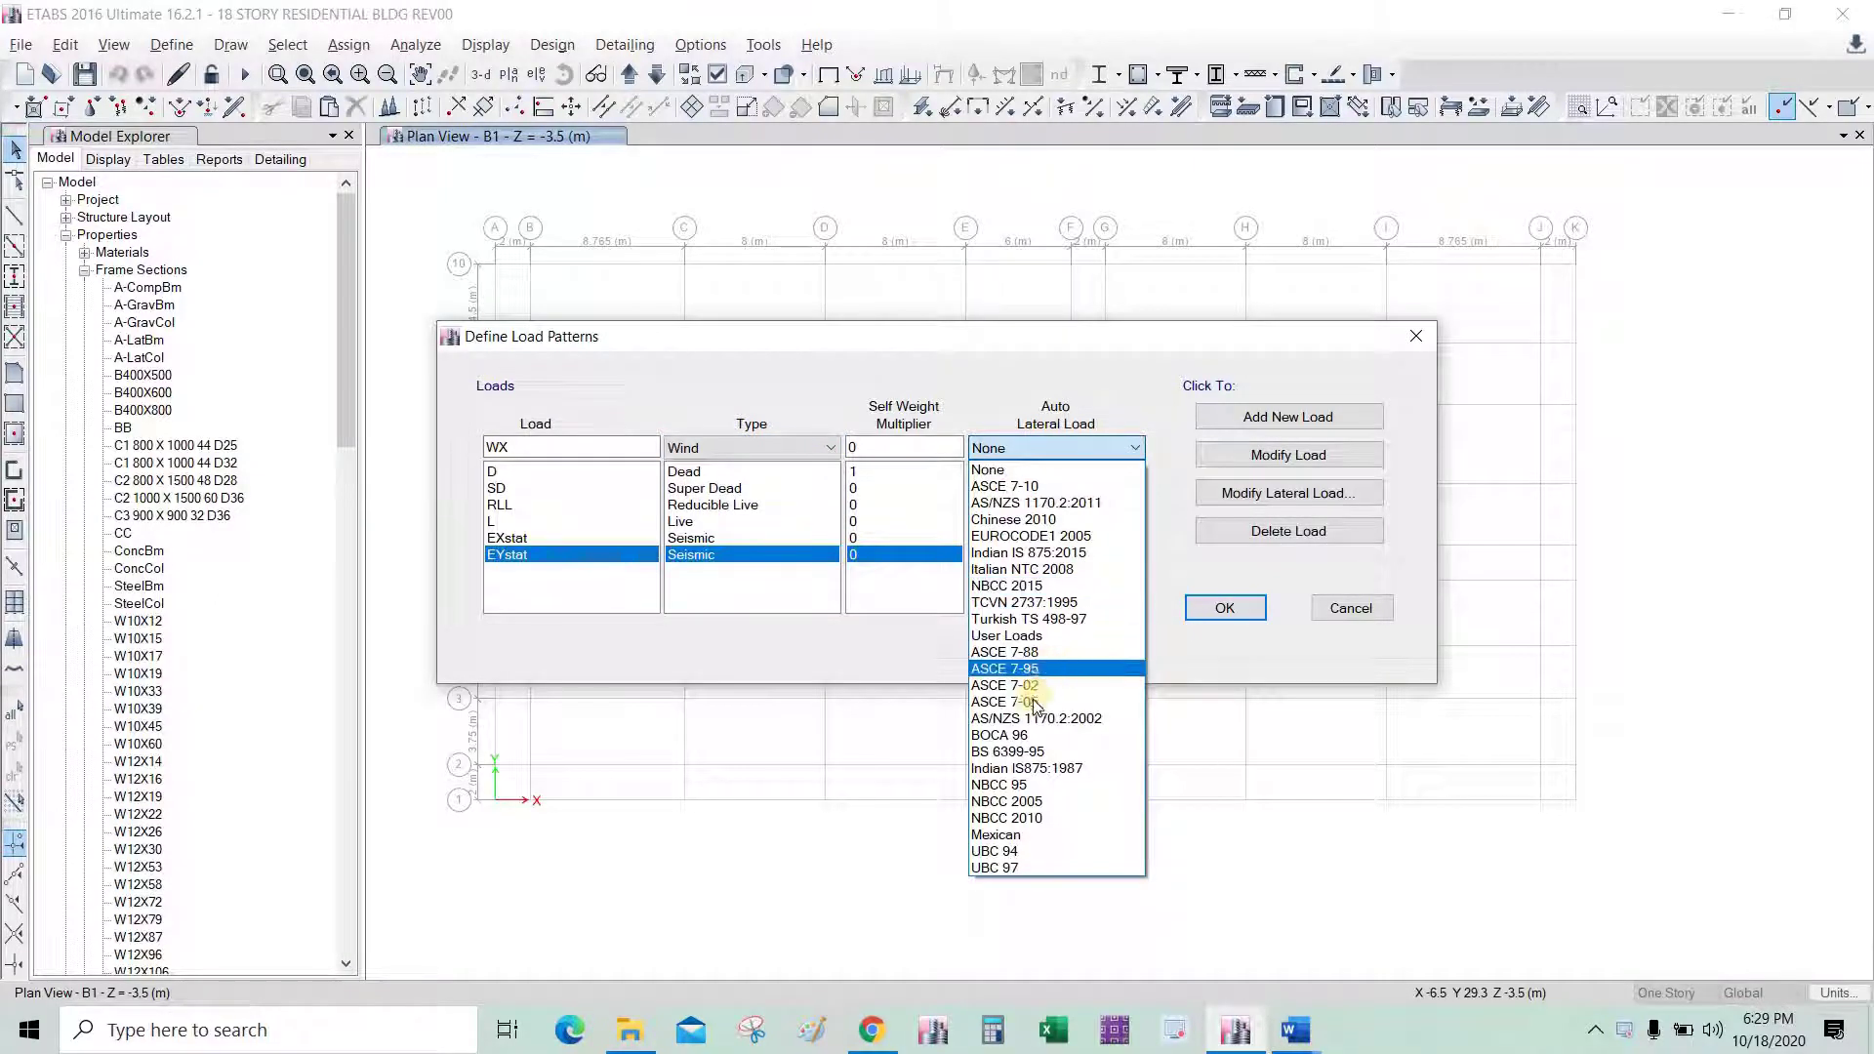
click(1071, 490)
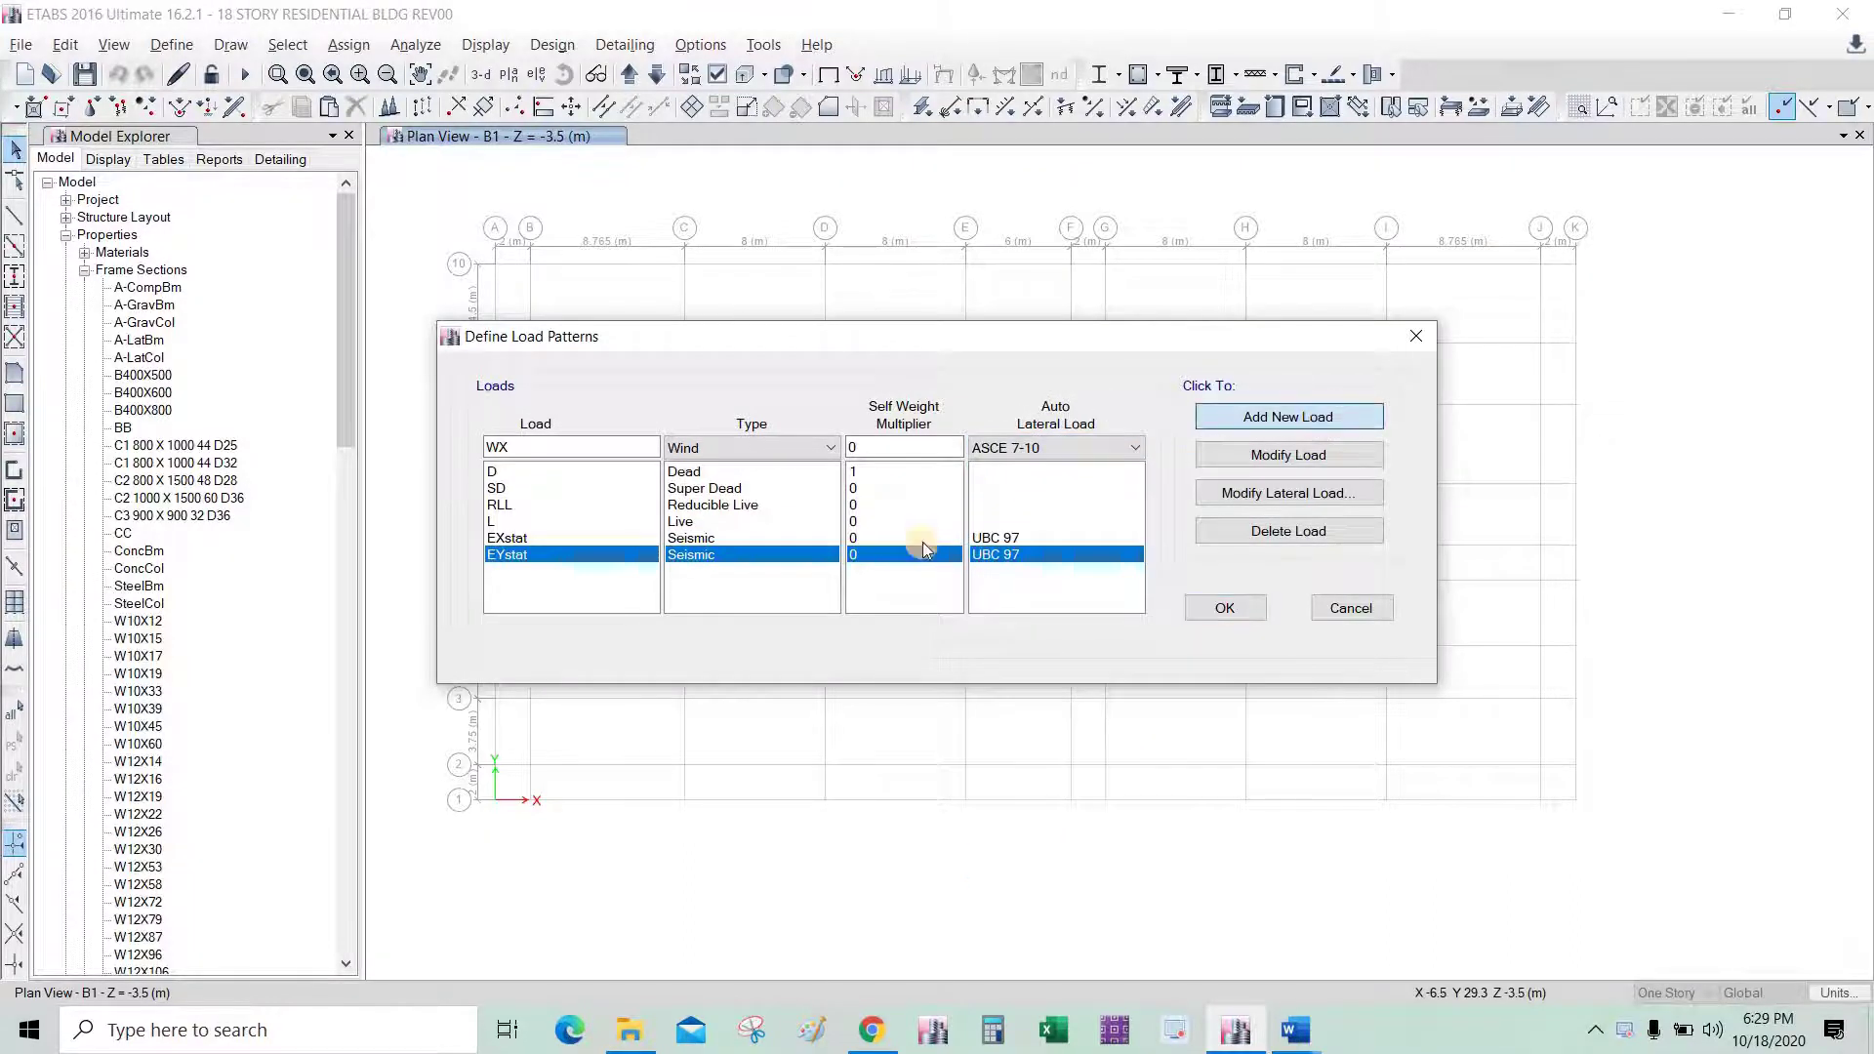
click(1279, 416)
Add a second Wind load pattern named WY with the ASCE 7-10 auto lateral load.
click(508, 447)
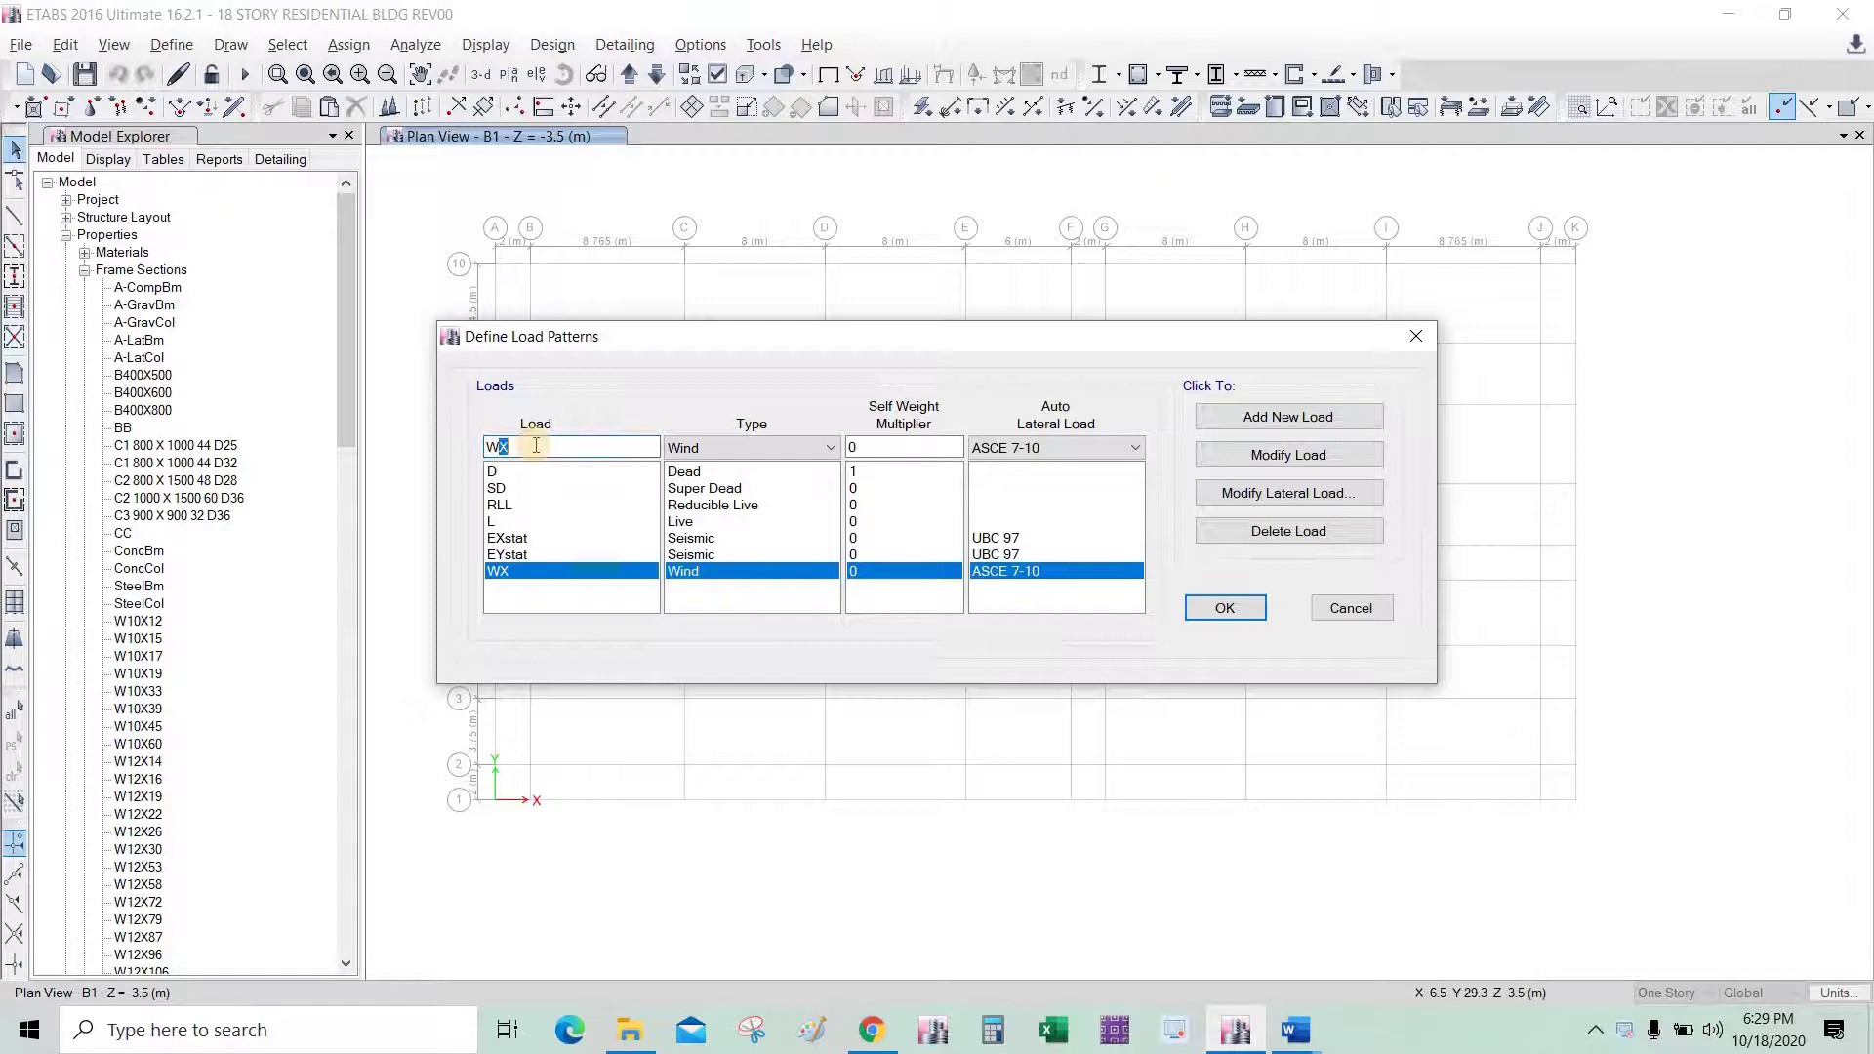
text(Y)
click(1286, 417)
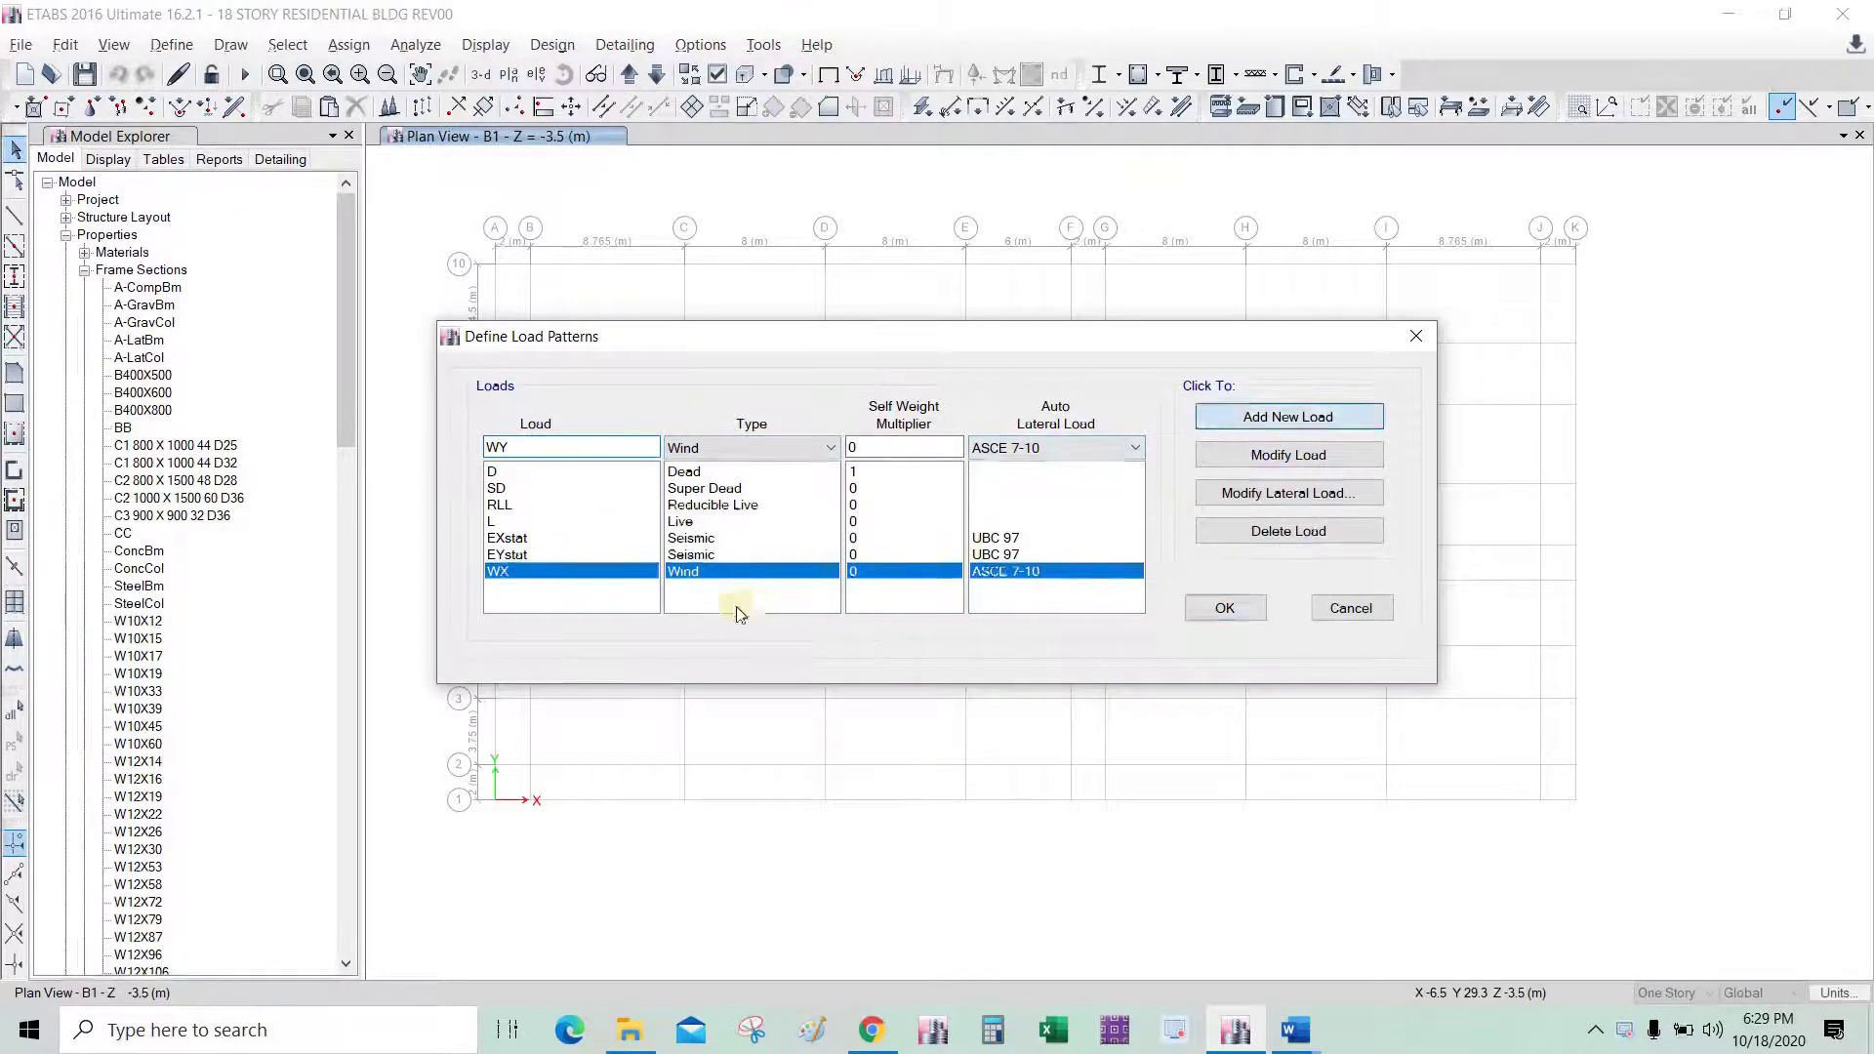
Check the manual for the last load pattern, add one named RL of type Roof Live, and accept the load pattern definitions.
key(alt+Tab)
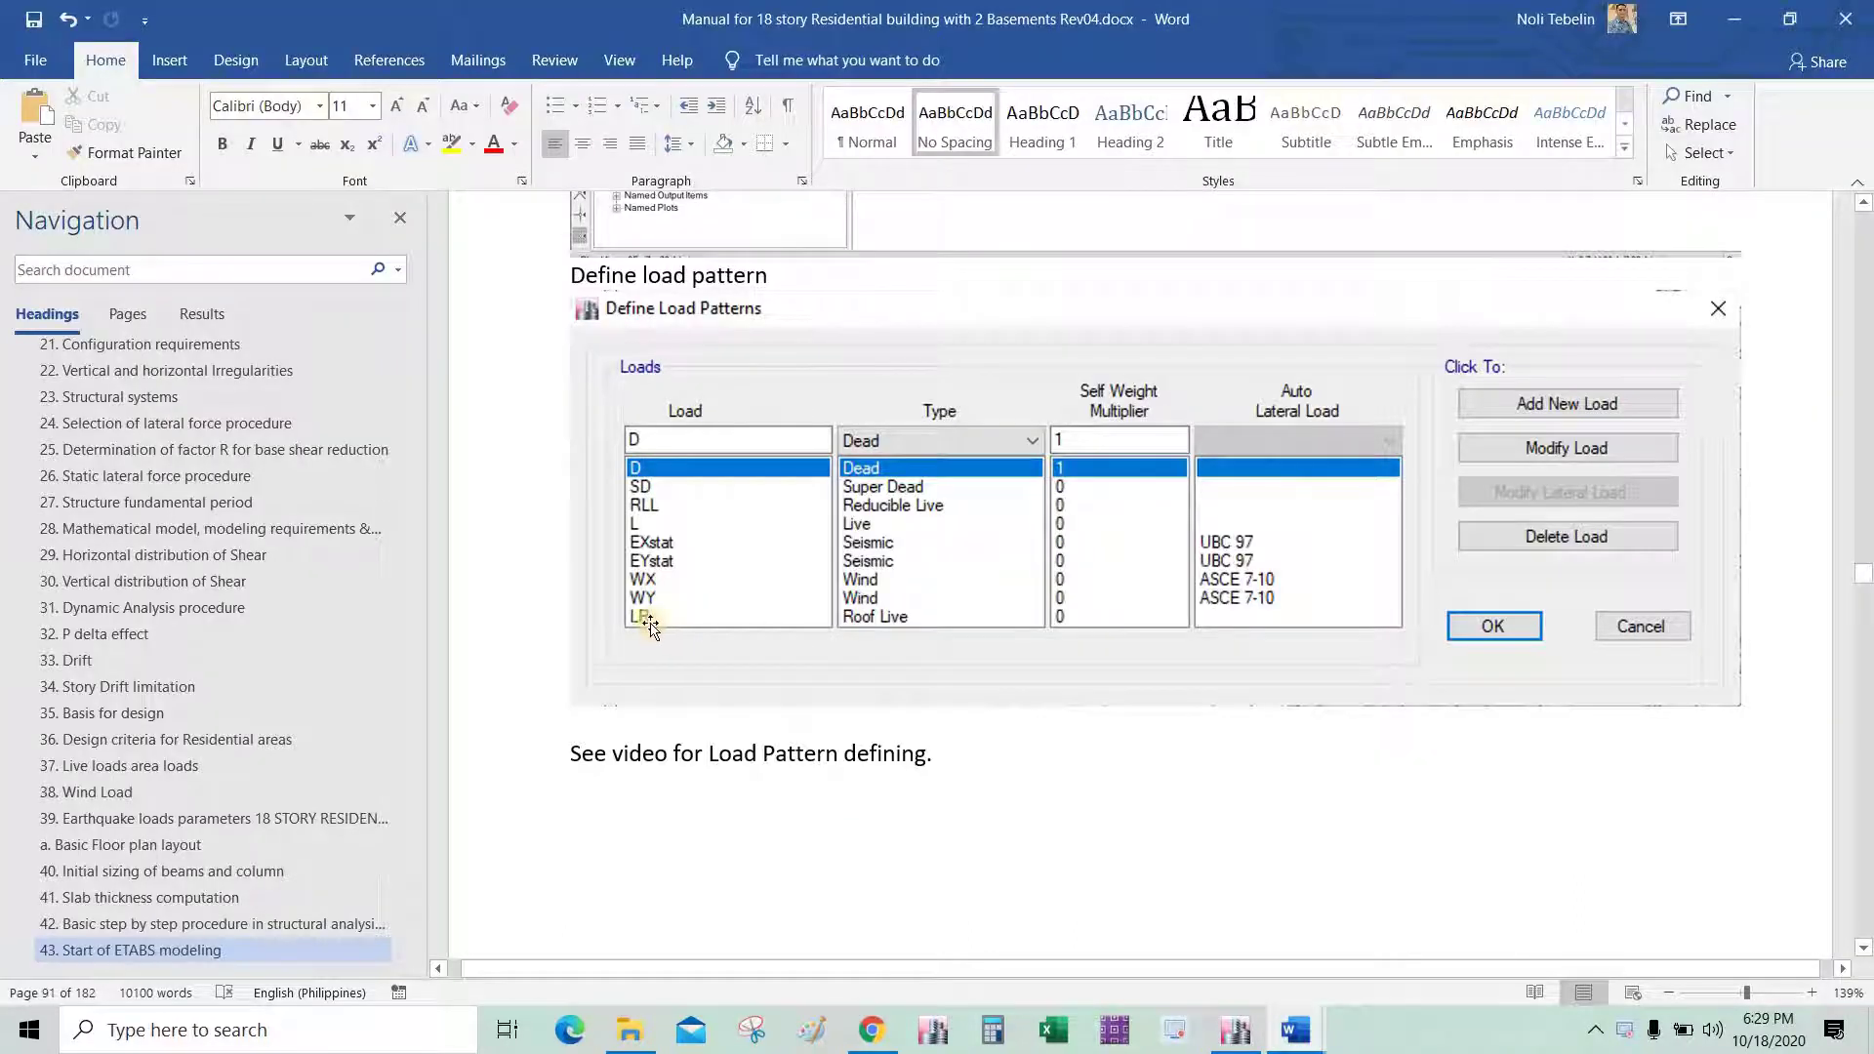
key(alt+Tab)
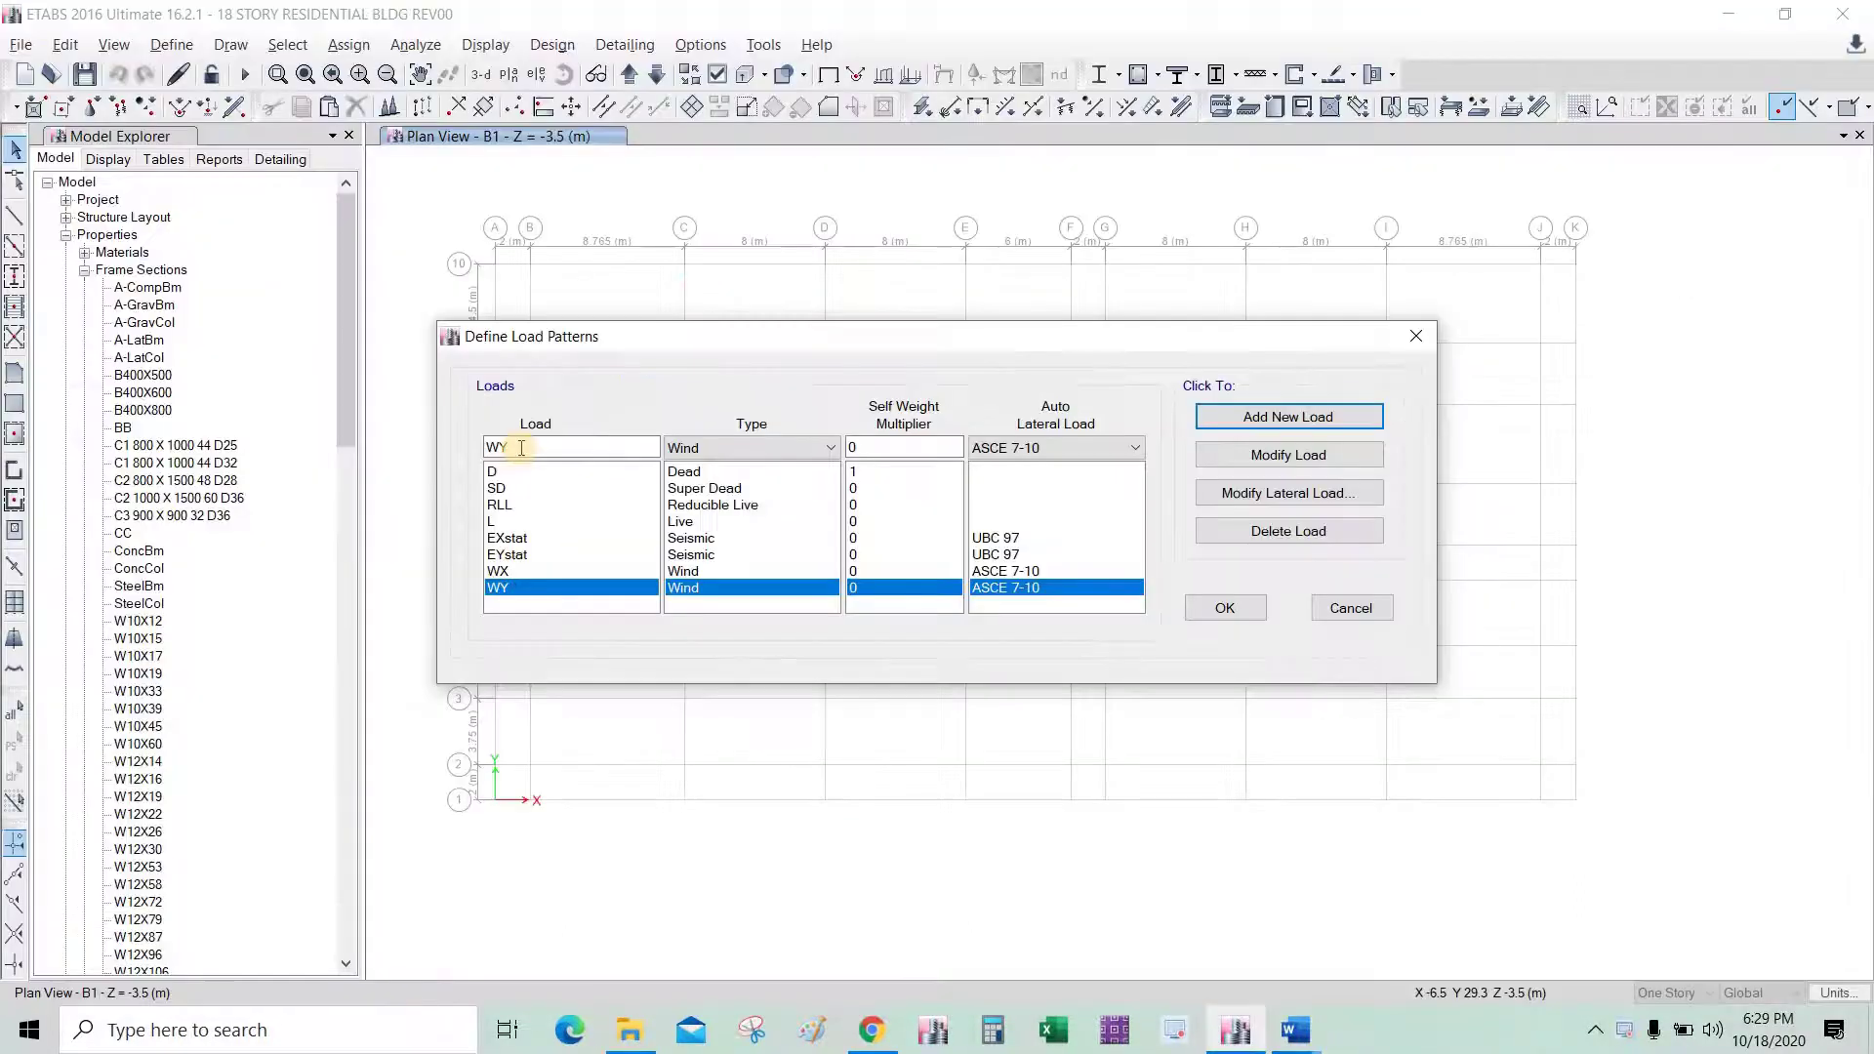
double_click(496, 448)
text(RL)
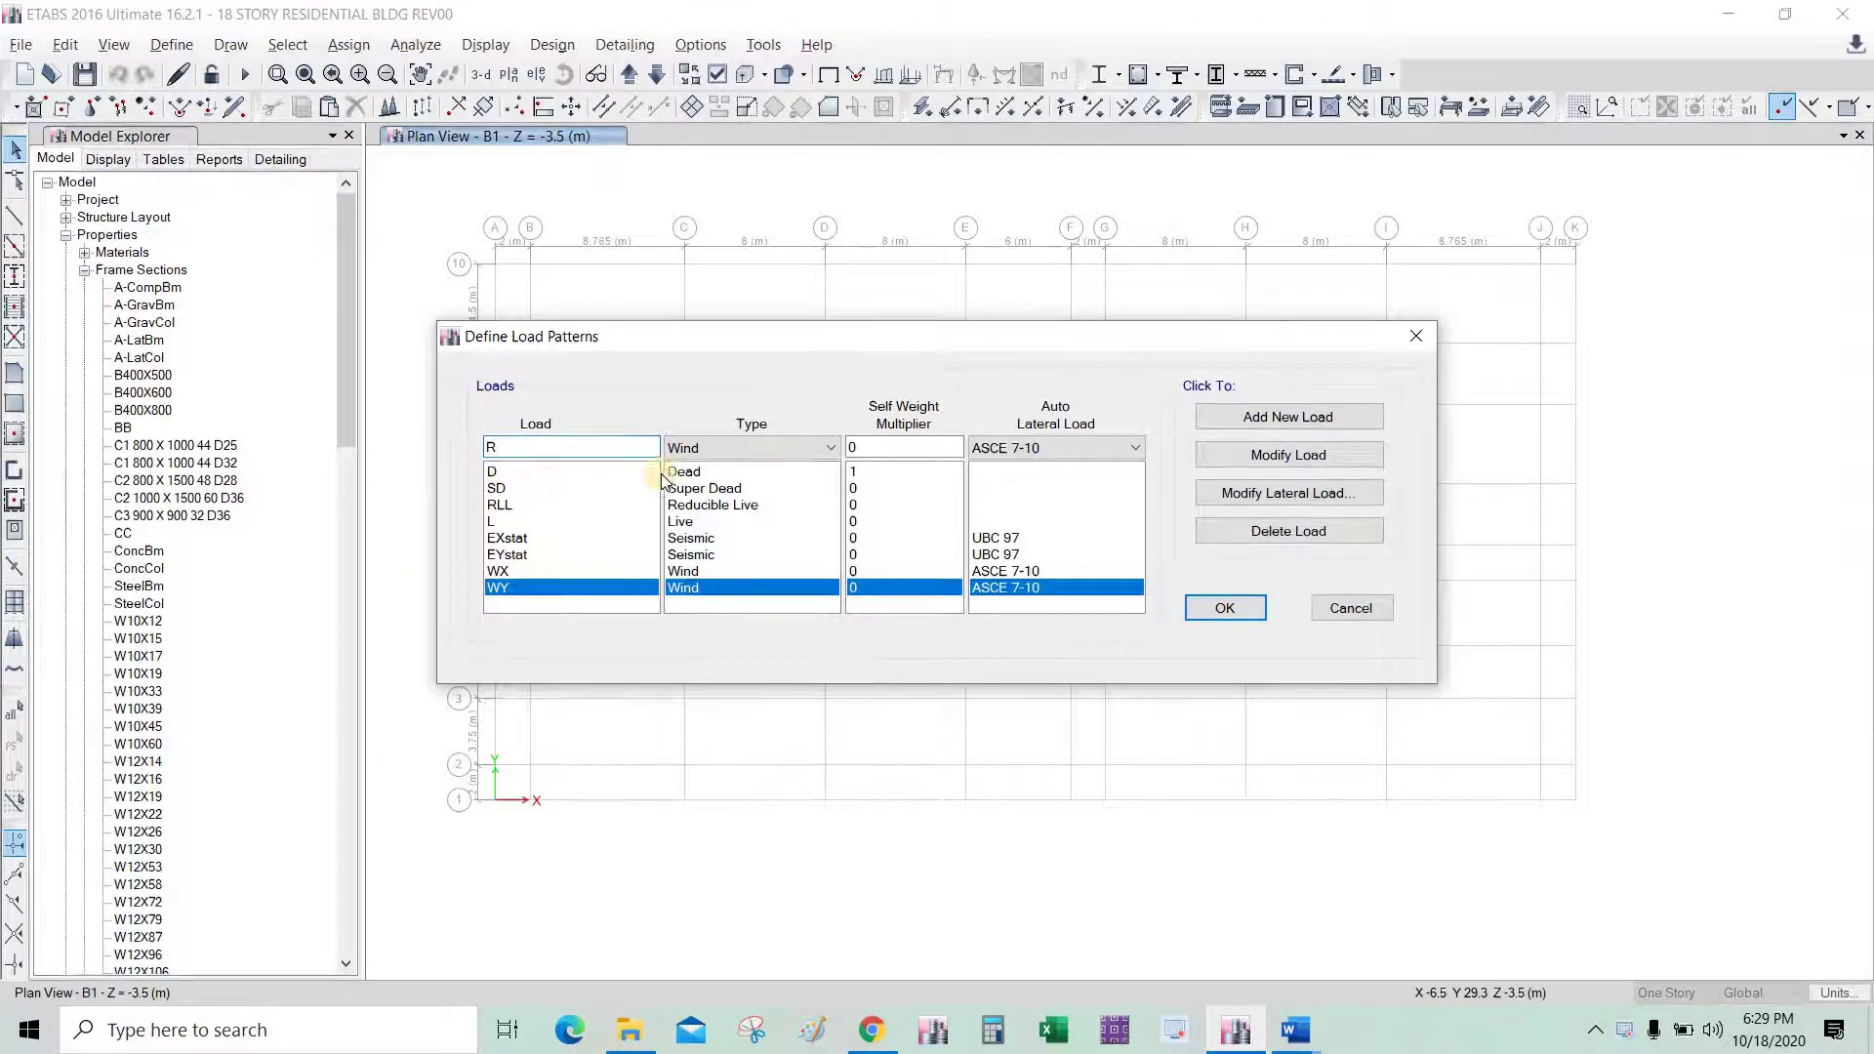
click(785, 448)
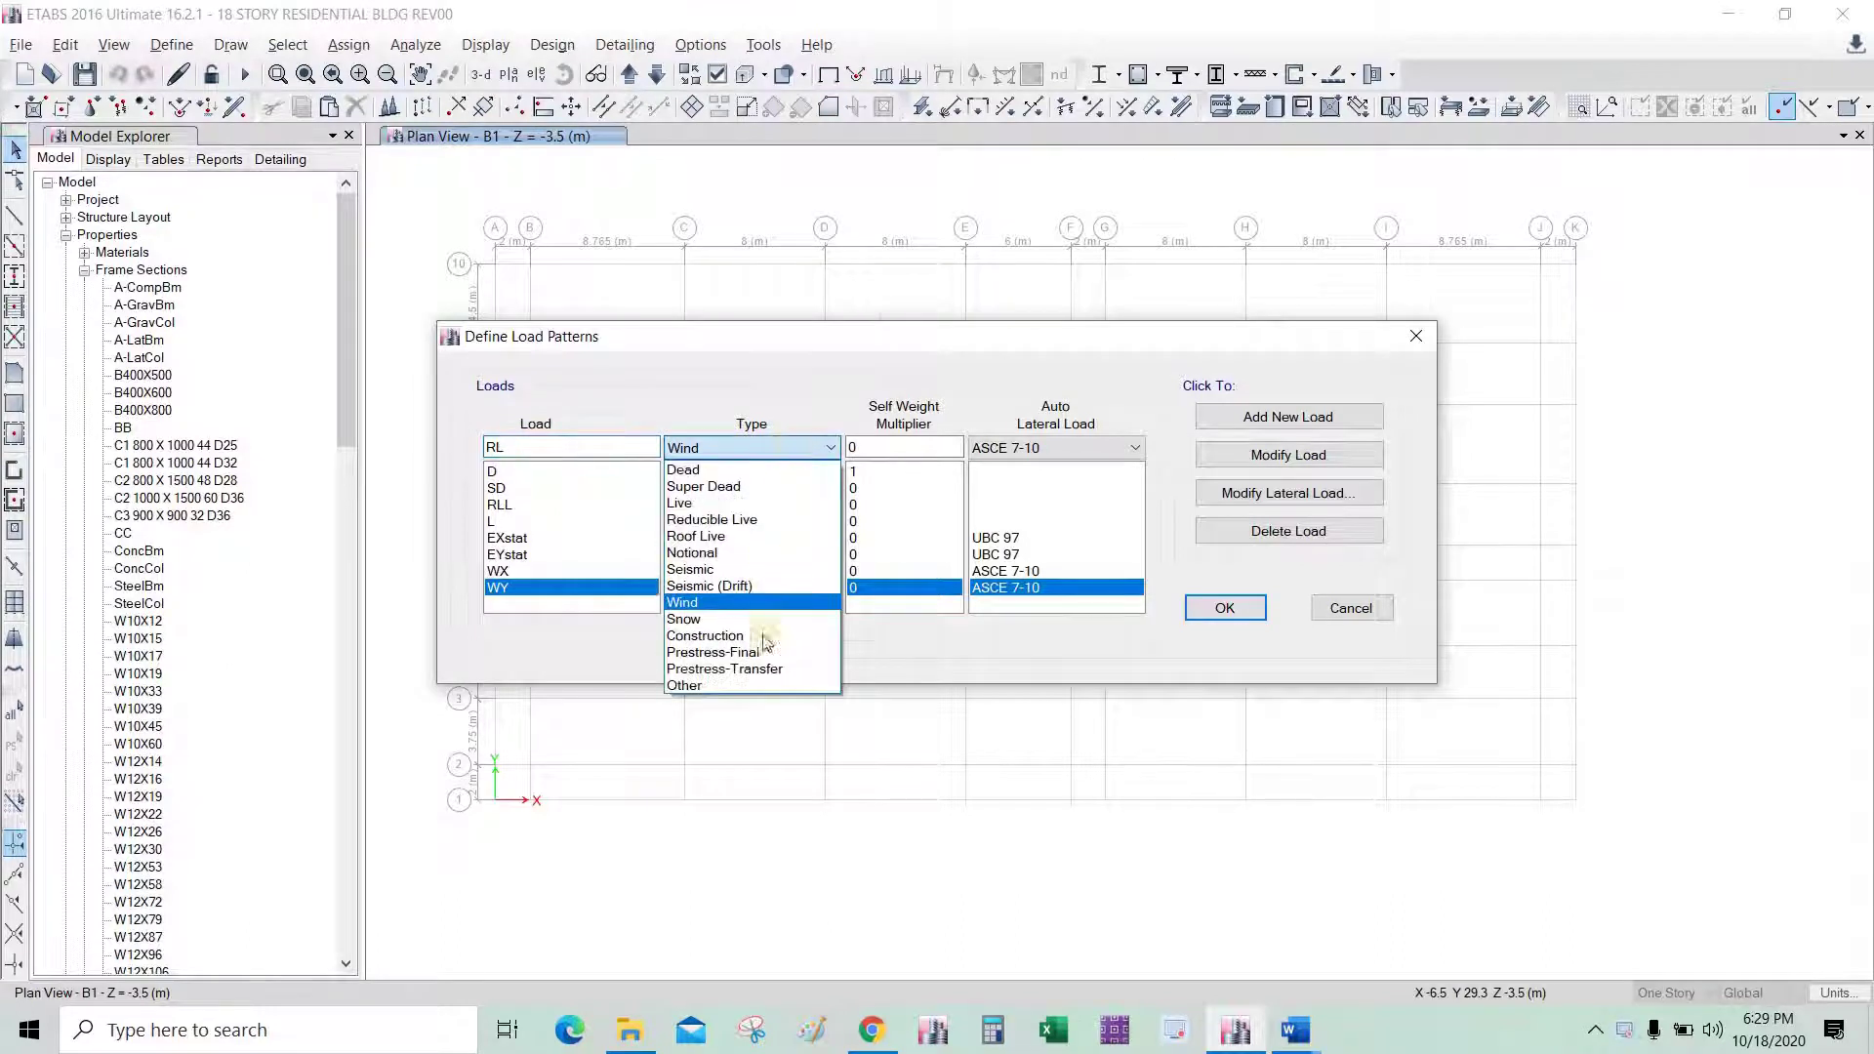
click(728, 539)
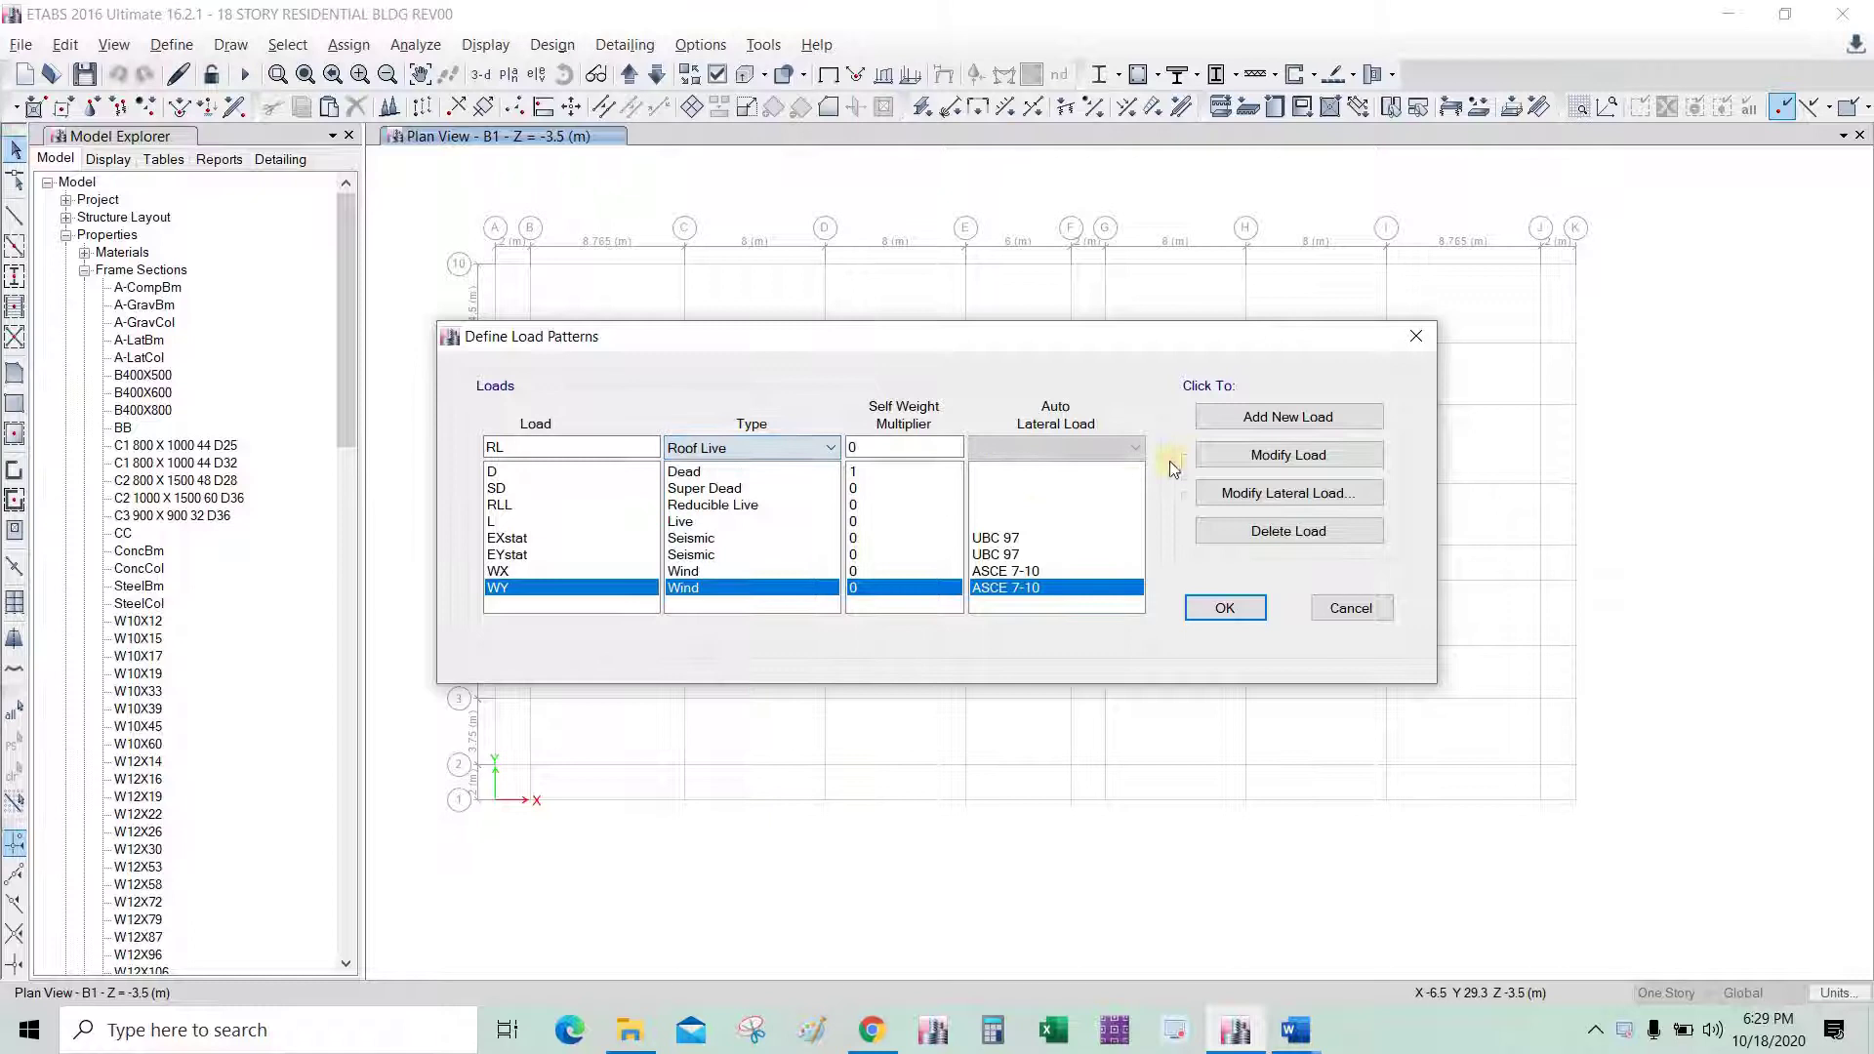
click(1226, 417)
click(1223, 609)
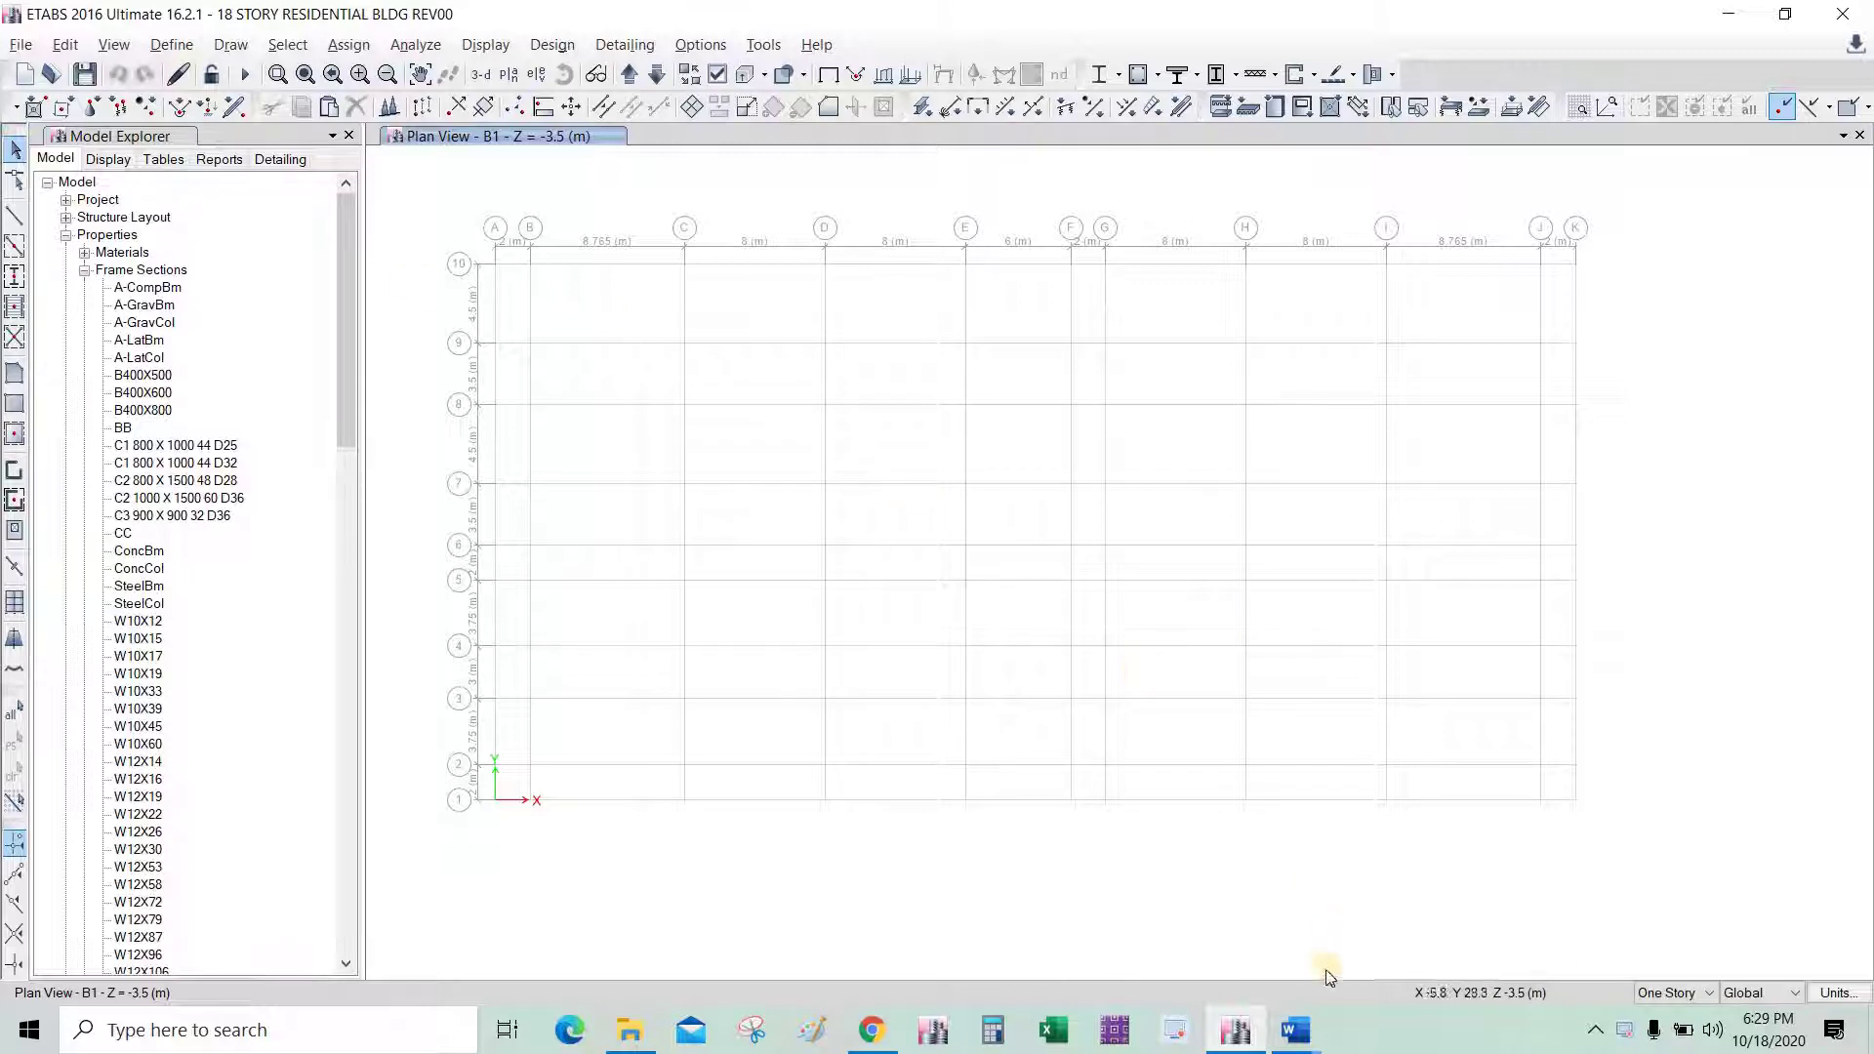
Switch to the Word manual and review the UBC 97 seismic load pattern settings for earthquake static along the X direction.
mouse_move(1319, 1043)
click(1421, 911)
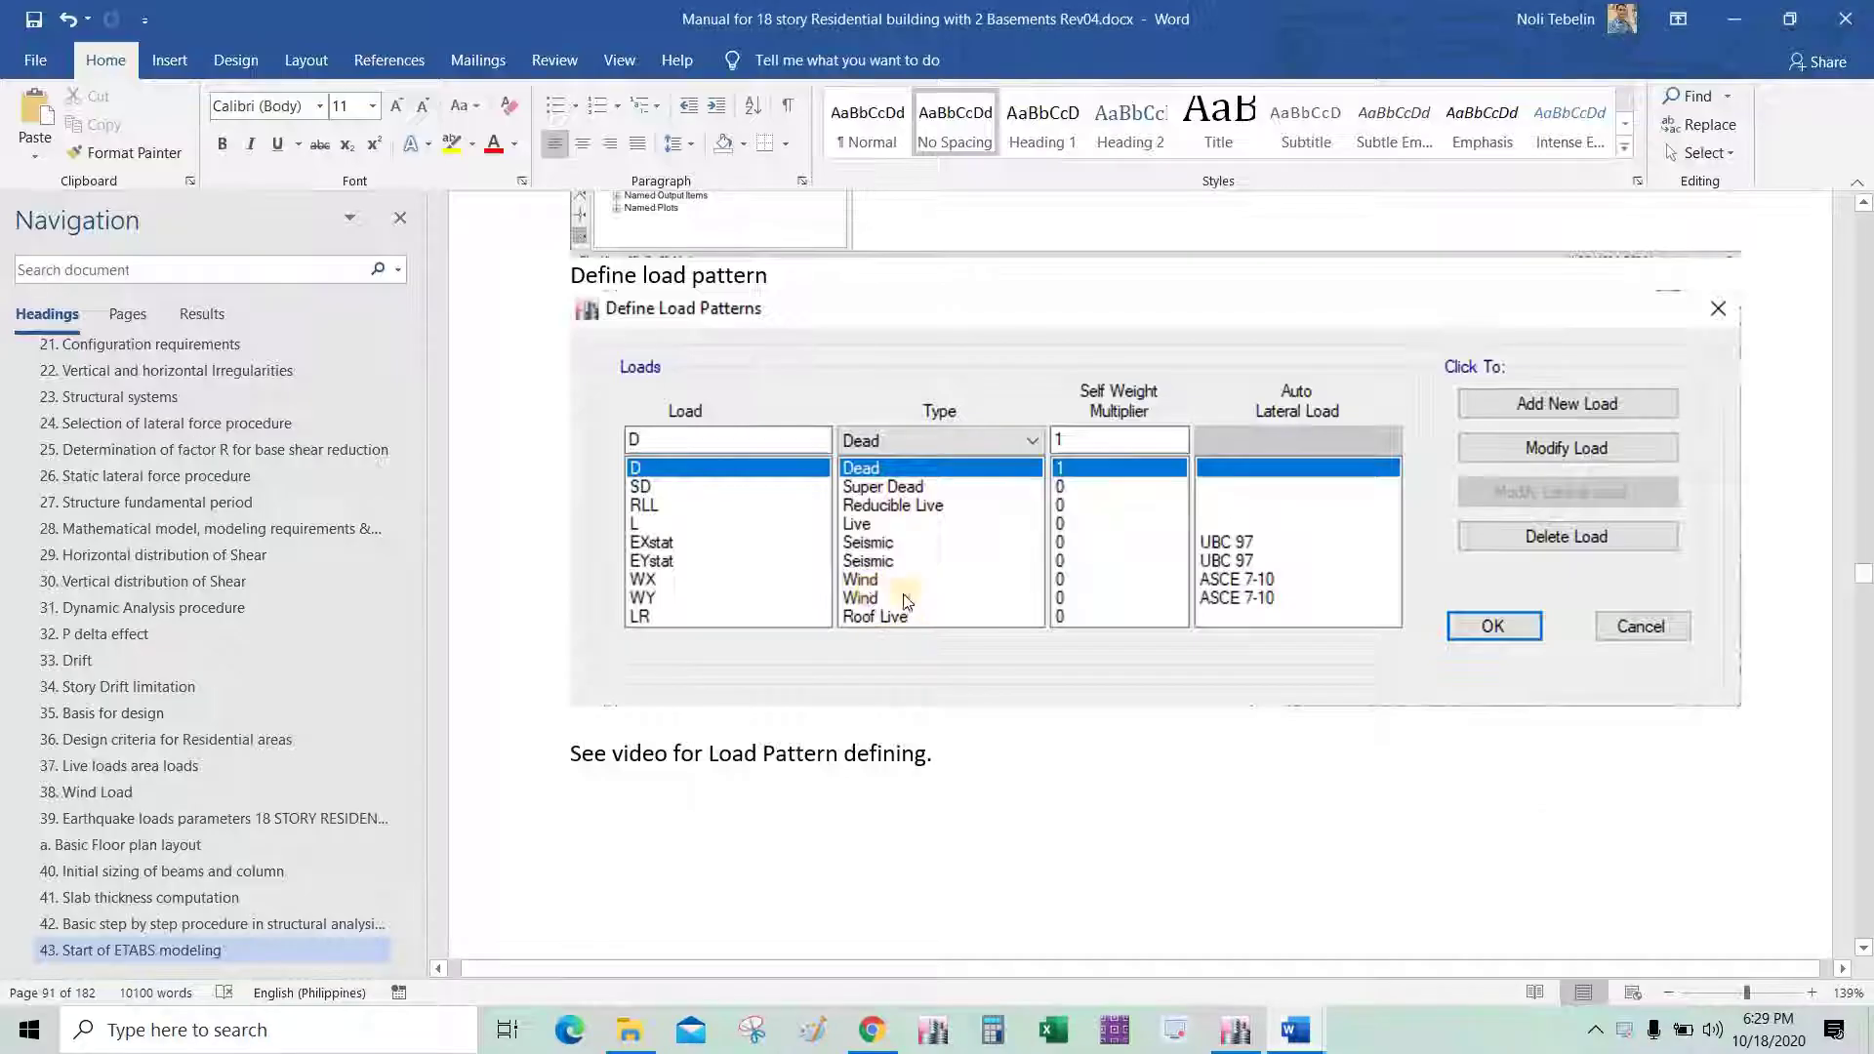
scroll(1011, 601, down, 5)
scroll(1011, 600, down, 4)
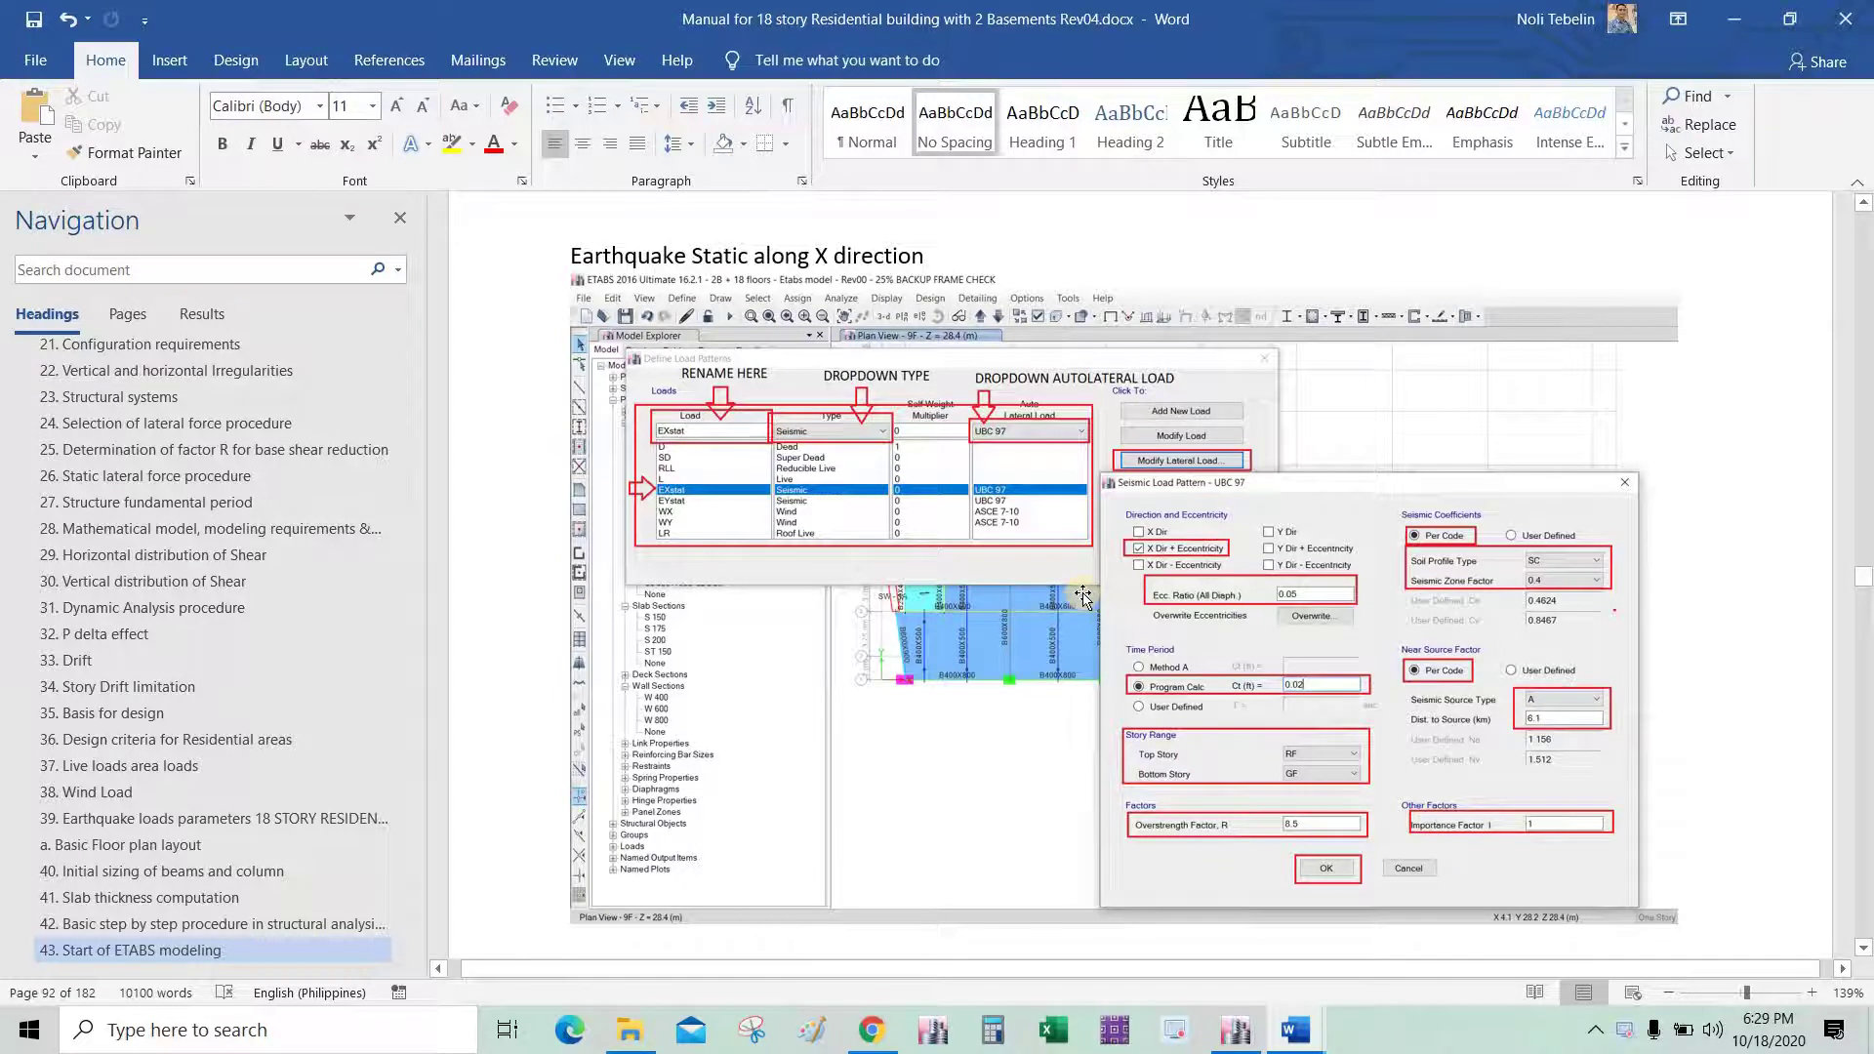
scroll(1113, 586, down, 1)
scroll(1163, 607, up, 1)
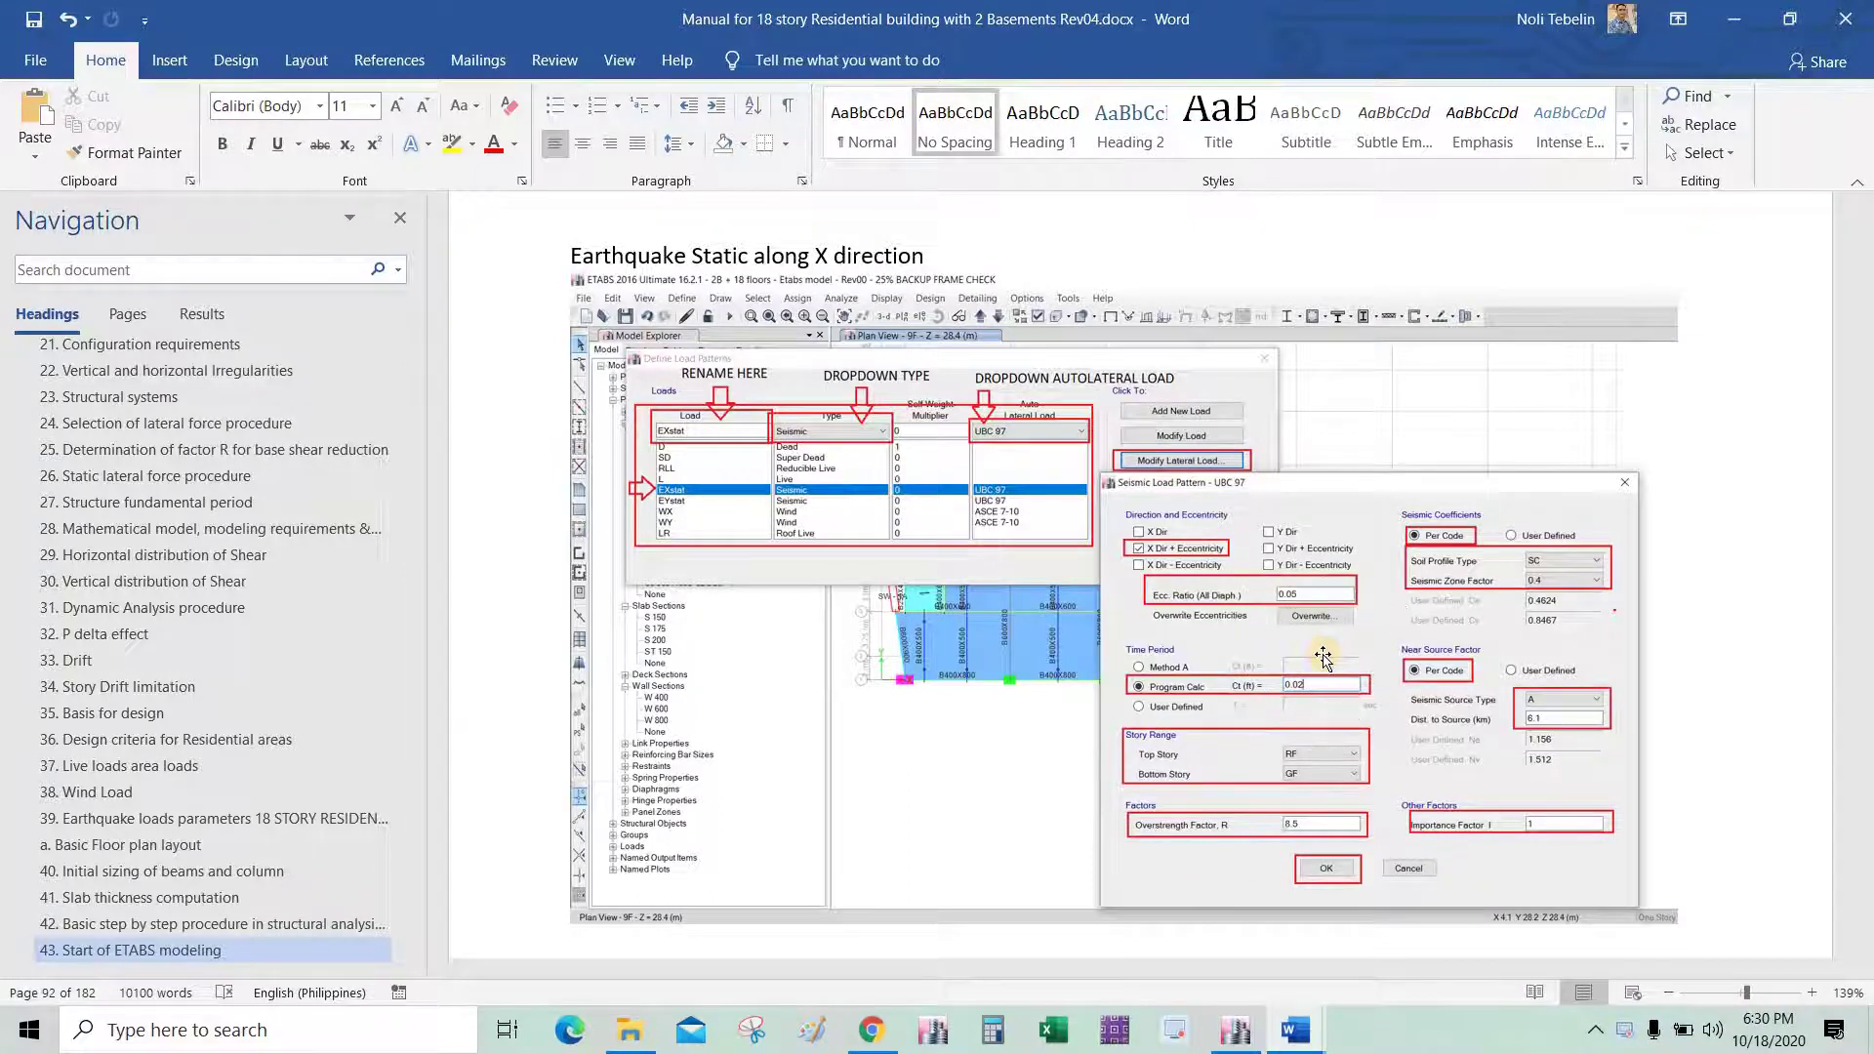
scroll(1425, 672, up, 1)
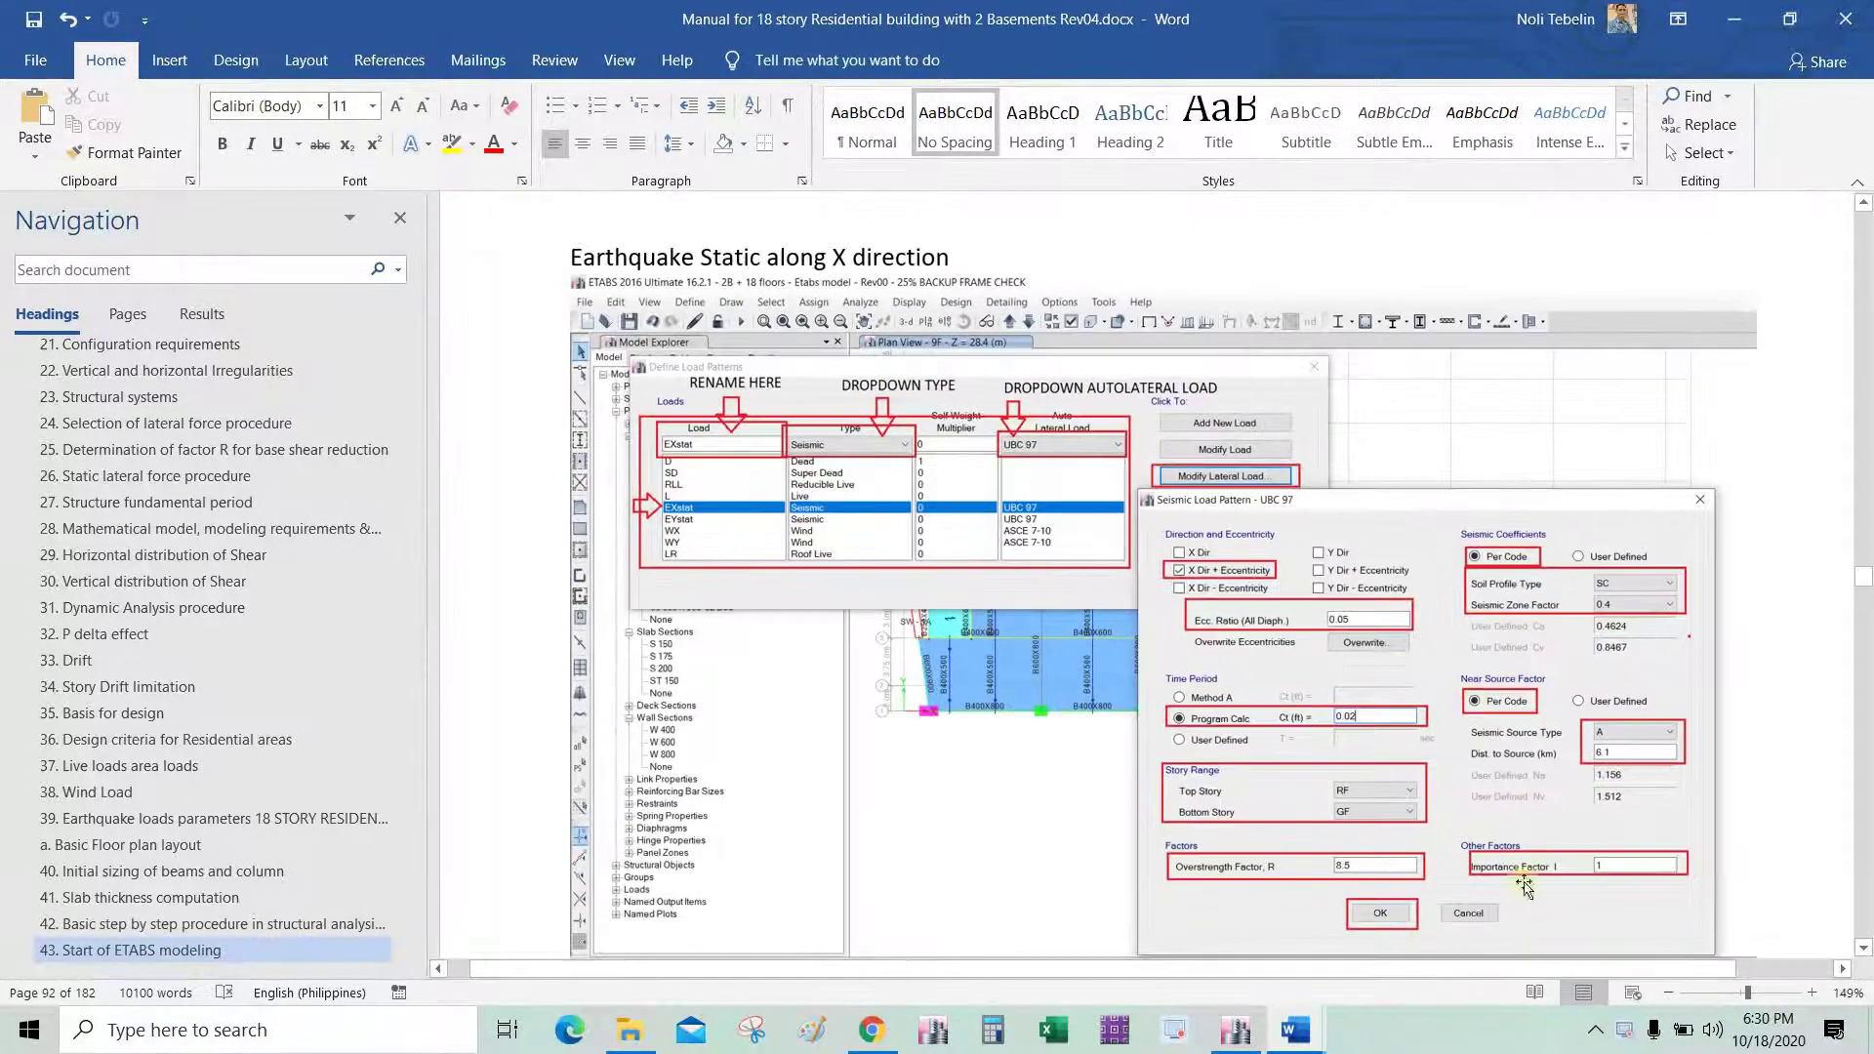
Examine the manual's UBC 97 seismic load pattern settings for earthquake static along the Y axis, marking each parameter to be entered.
scroll(1525, 887, down, 1)
scroll(1524, 799, right, 2)
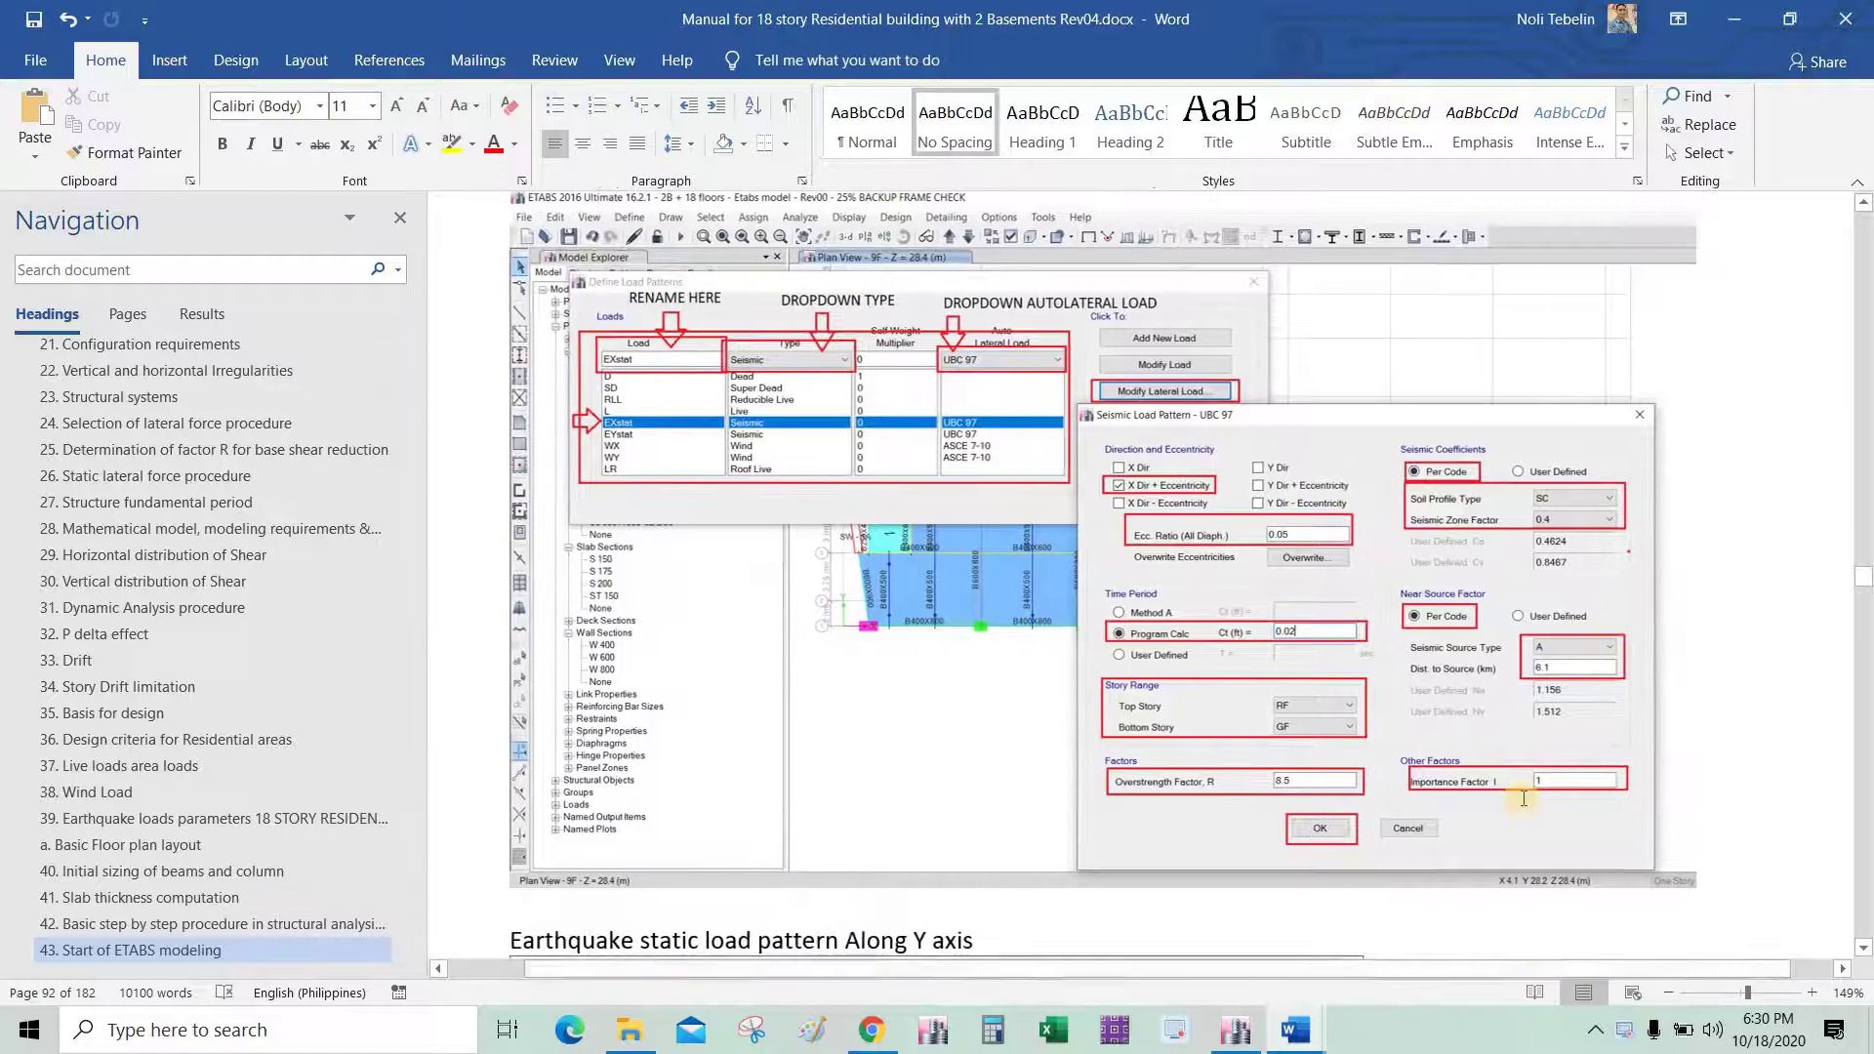
scroll(1524, 798, down, 10)
scroll(844, 468, up, 2)
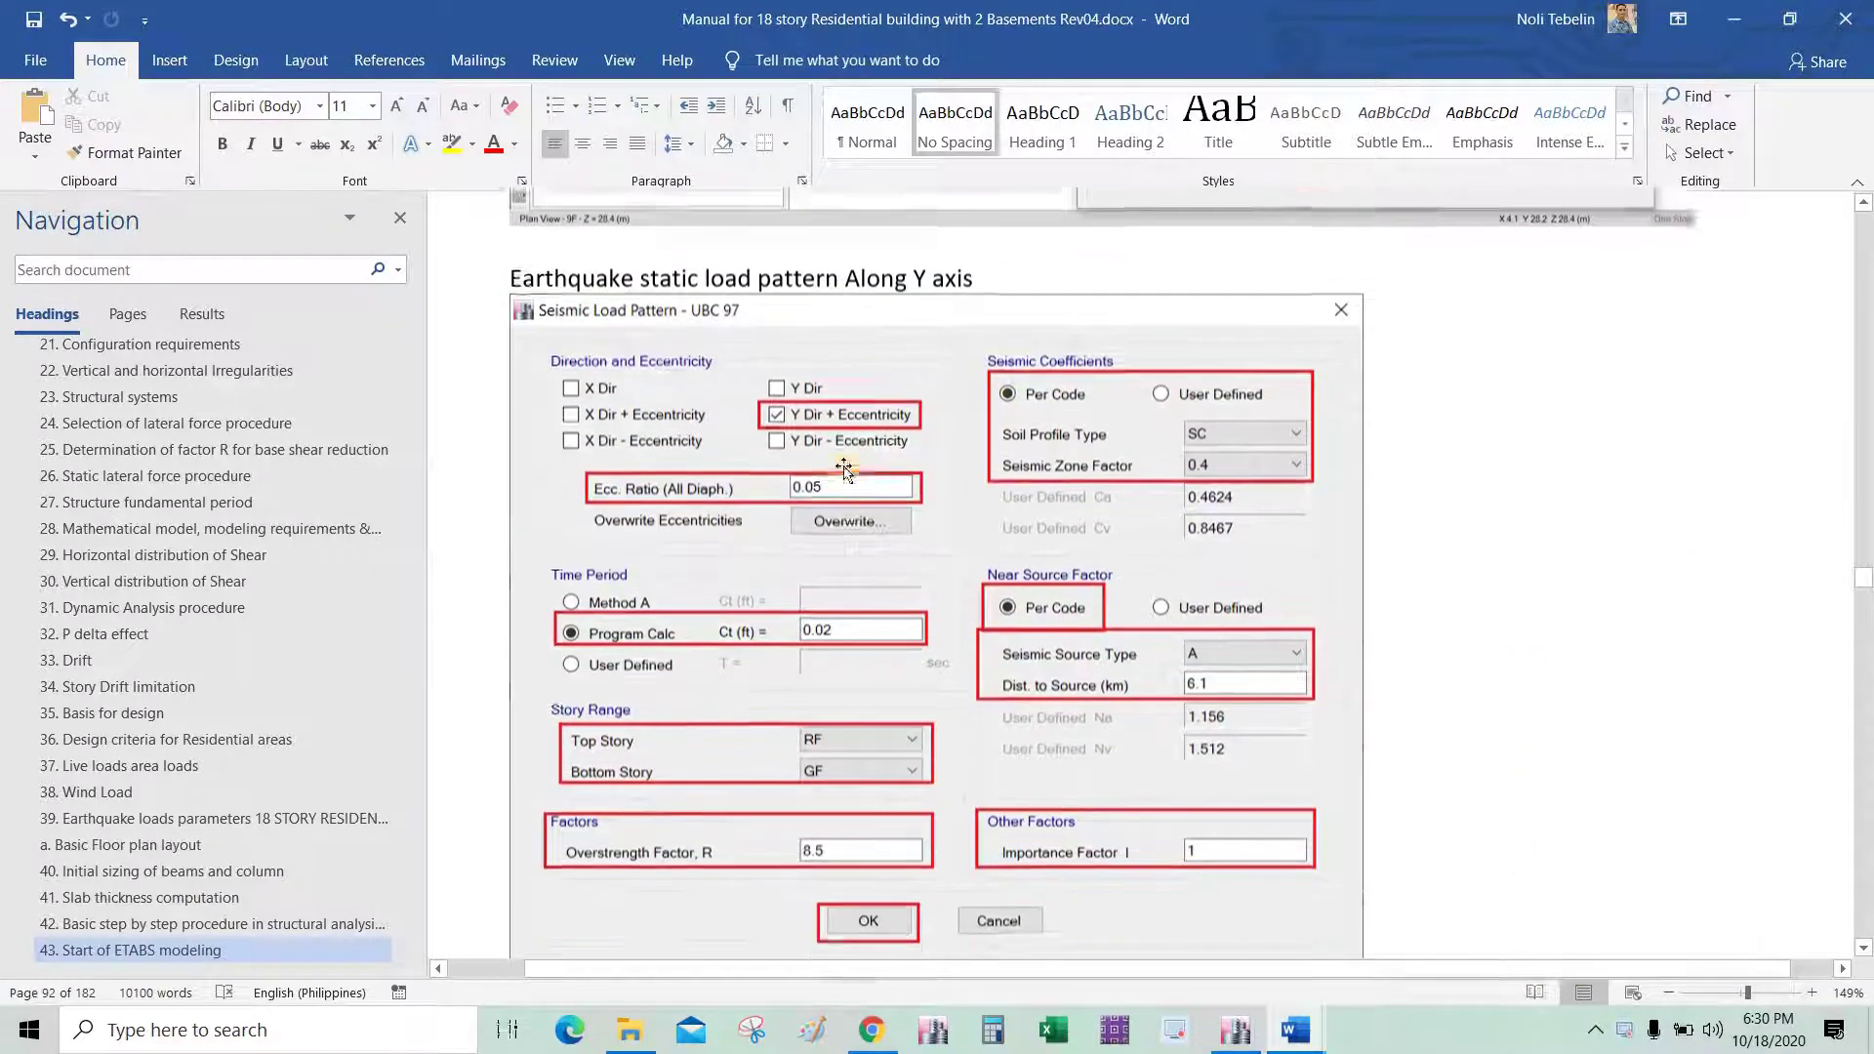
scroll(845, 469, down, 1)
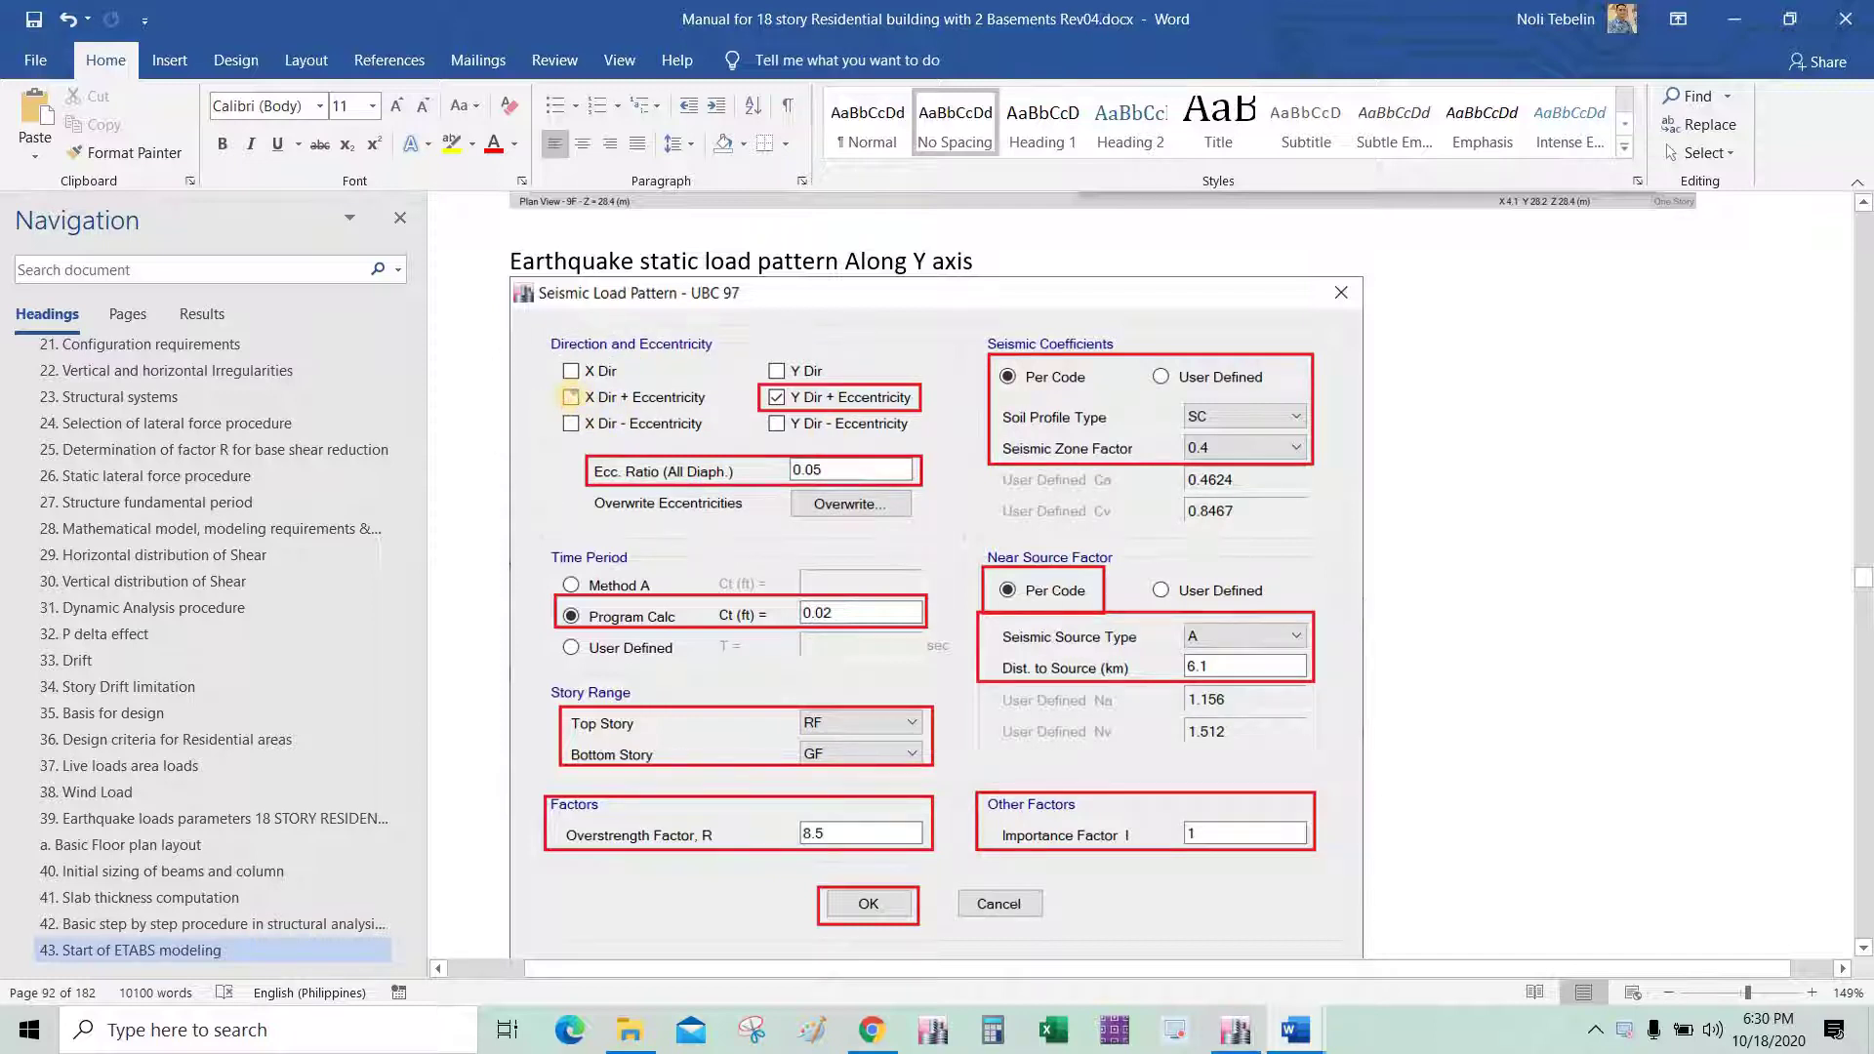
mouse_move(752, 422)
mouse_down()
mouse_move(766, 388)
mouse_move(827, 400)
mouse_move(737, 418)
mouse_up()
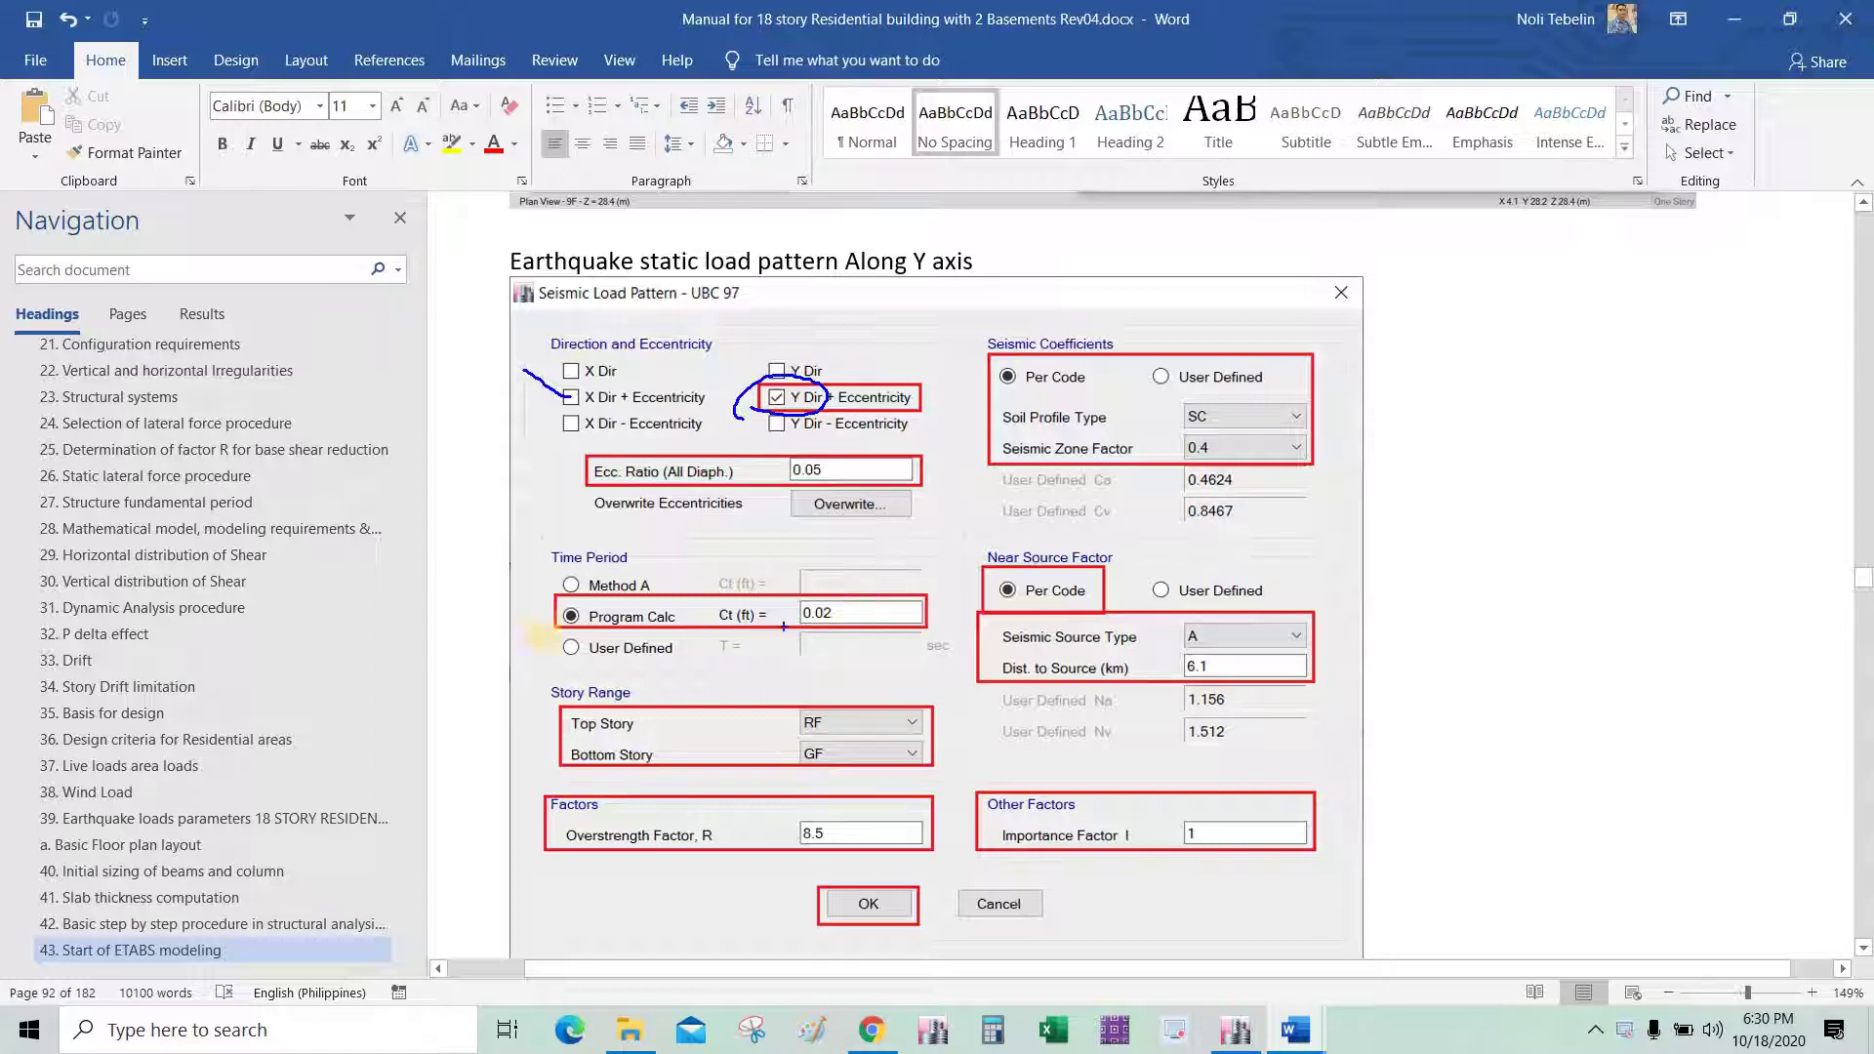
drag(495, 581, 556, 623)
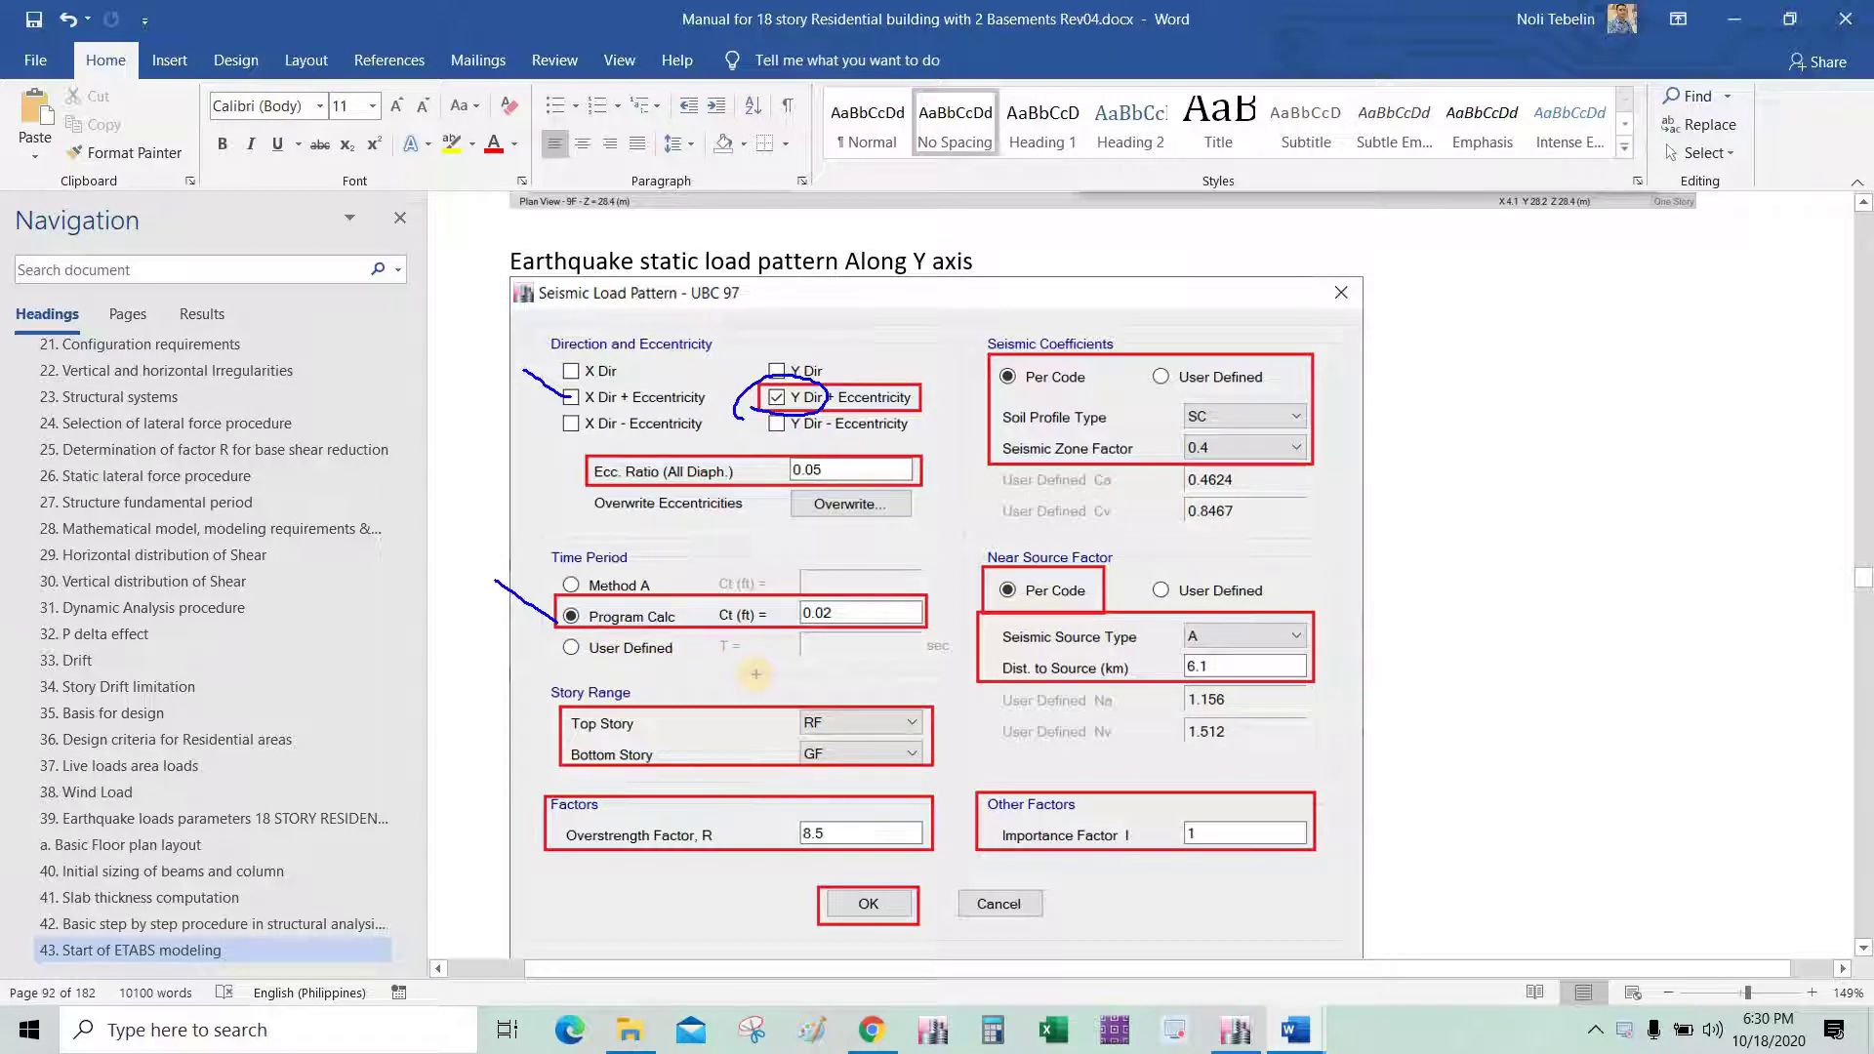
mouse_move(771, 640)
mouse_down()
mouse_move(923, 617)
mouse_move(879, 584)
mouse_move(717, 604)
mouse_move(816, 645)
mouse_up()
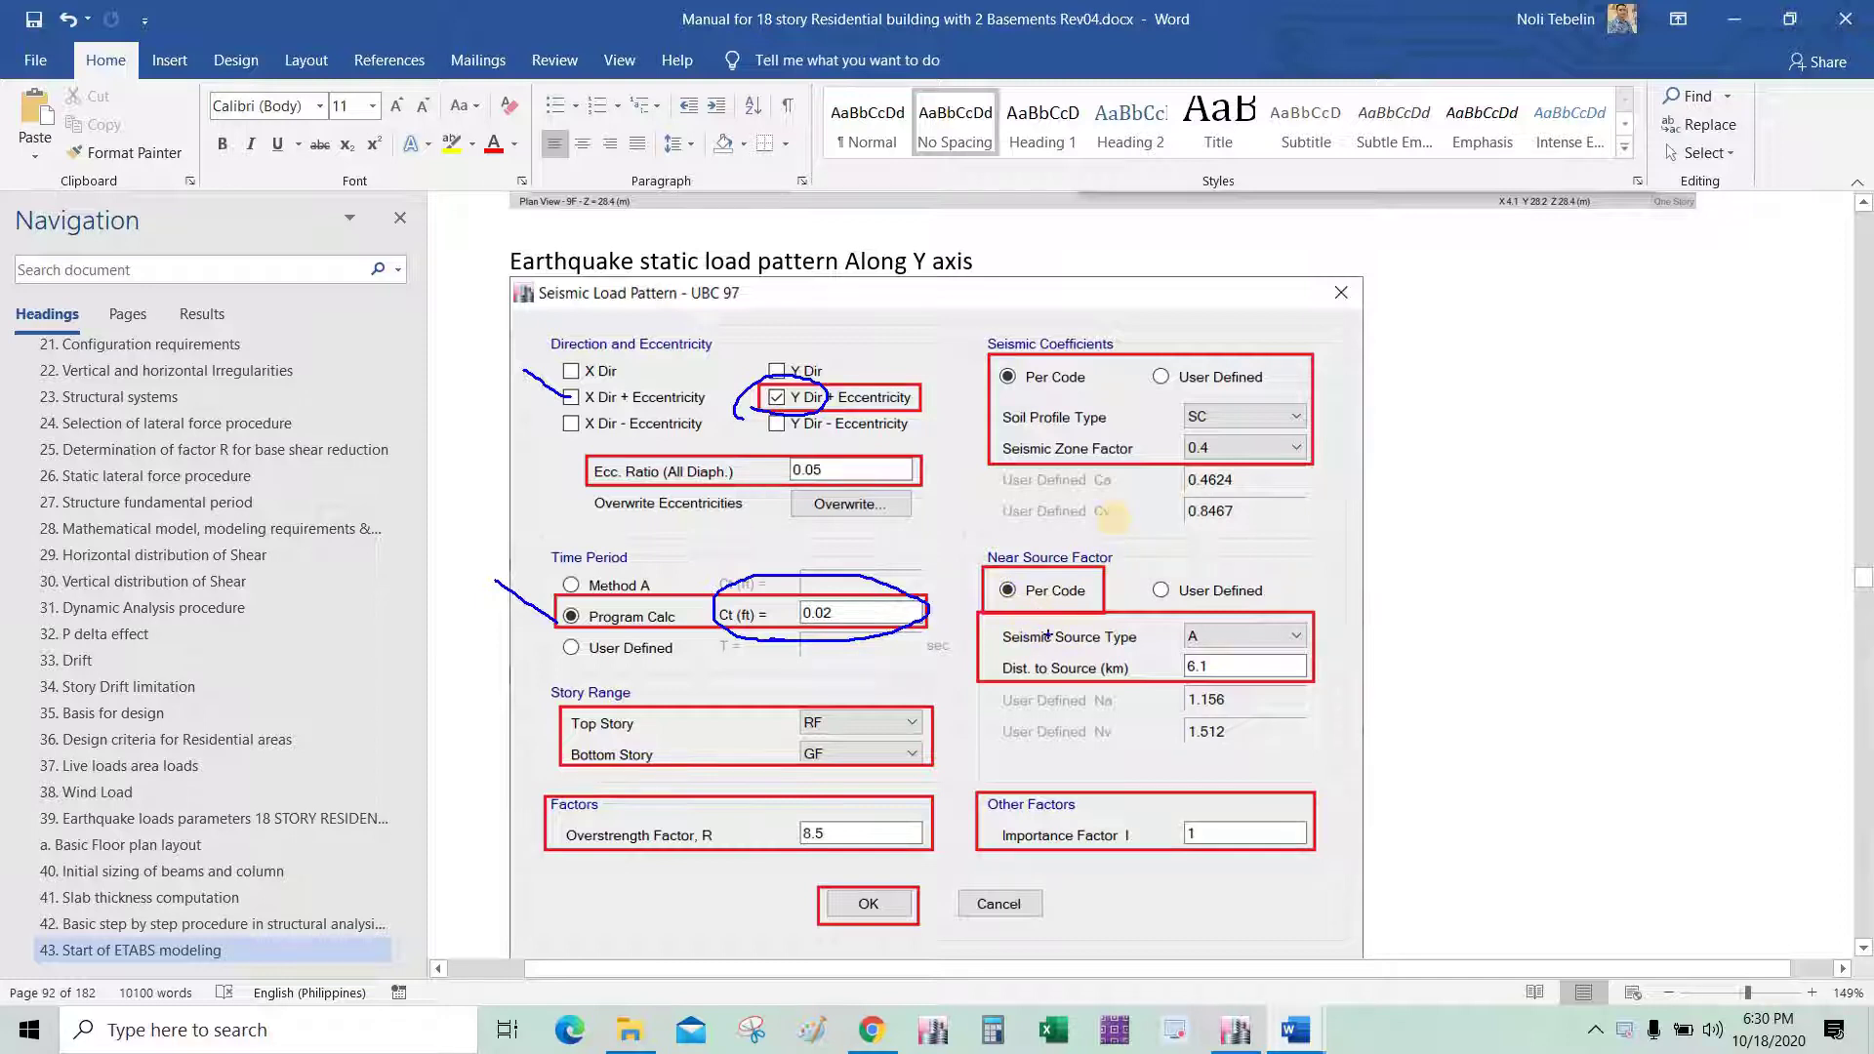
drag(1268, 417, 1375, 379)
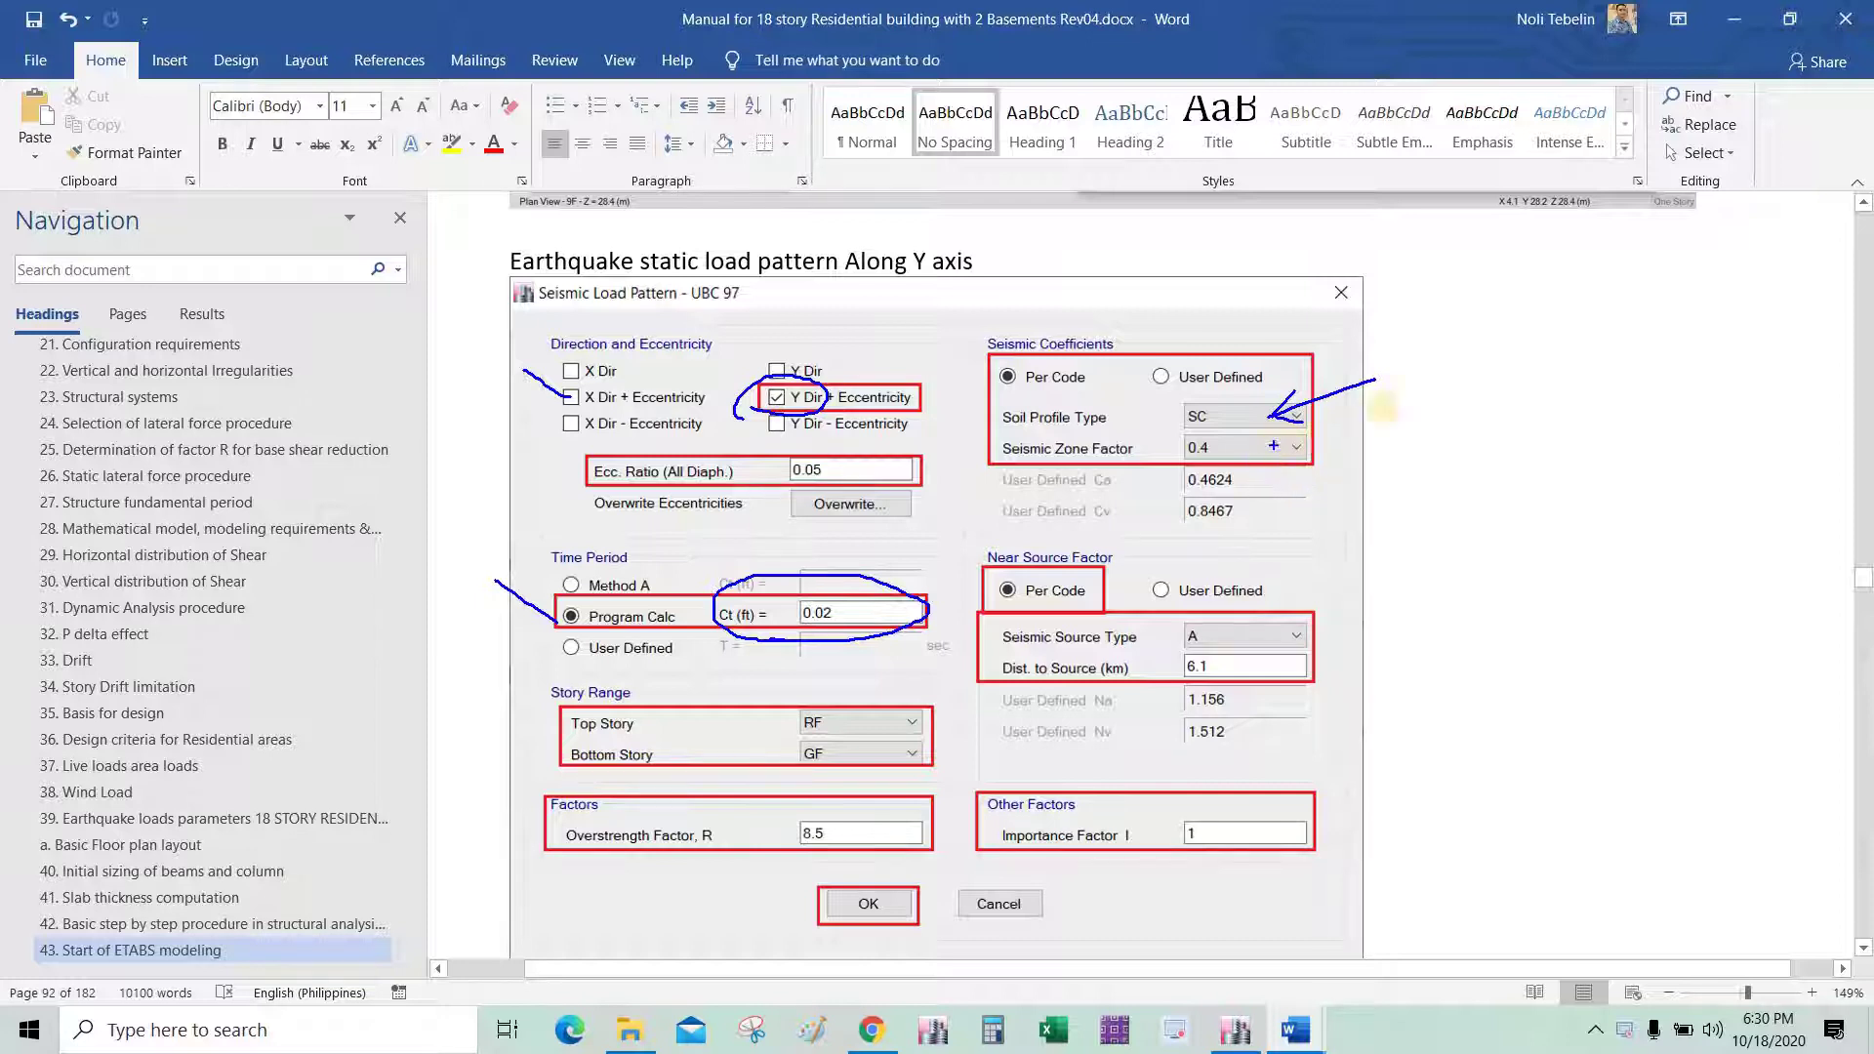
mouse_move(1387, 405)
mouse_down()
mouse_move(1275, 450)
mouse_move(1296, 467)
mouse_up()
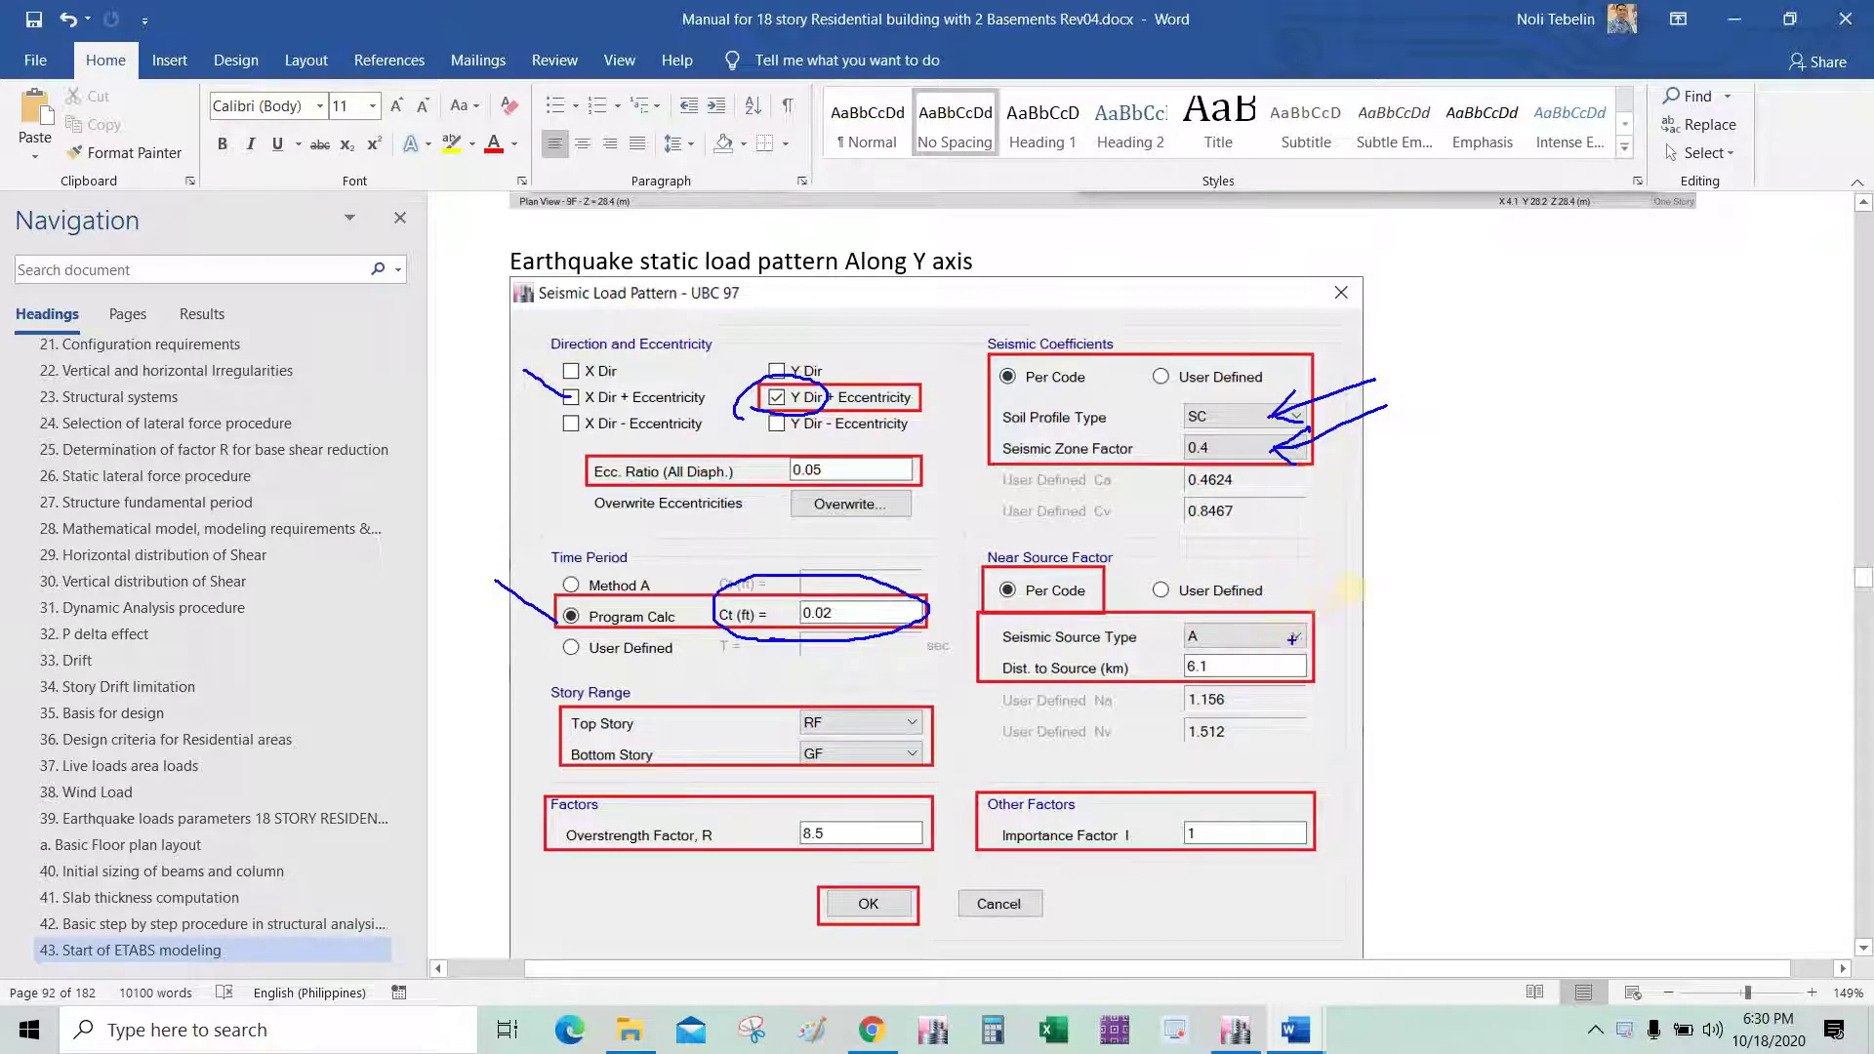
drag(1352, 590, 1284, 628)
mouse_move(1354, 634)
mouse_down()
mouse_move(1287, 671)
mouse_move(1311, 680)
mouse_up()
mouse_move(1311, 791)
mouse_down()
mouse_move(1248, 834)
mouse_move(1269, 833)
mouse_up()
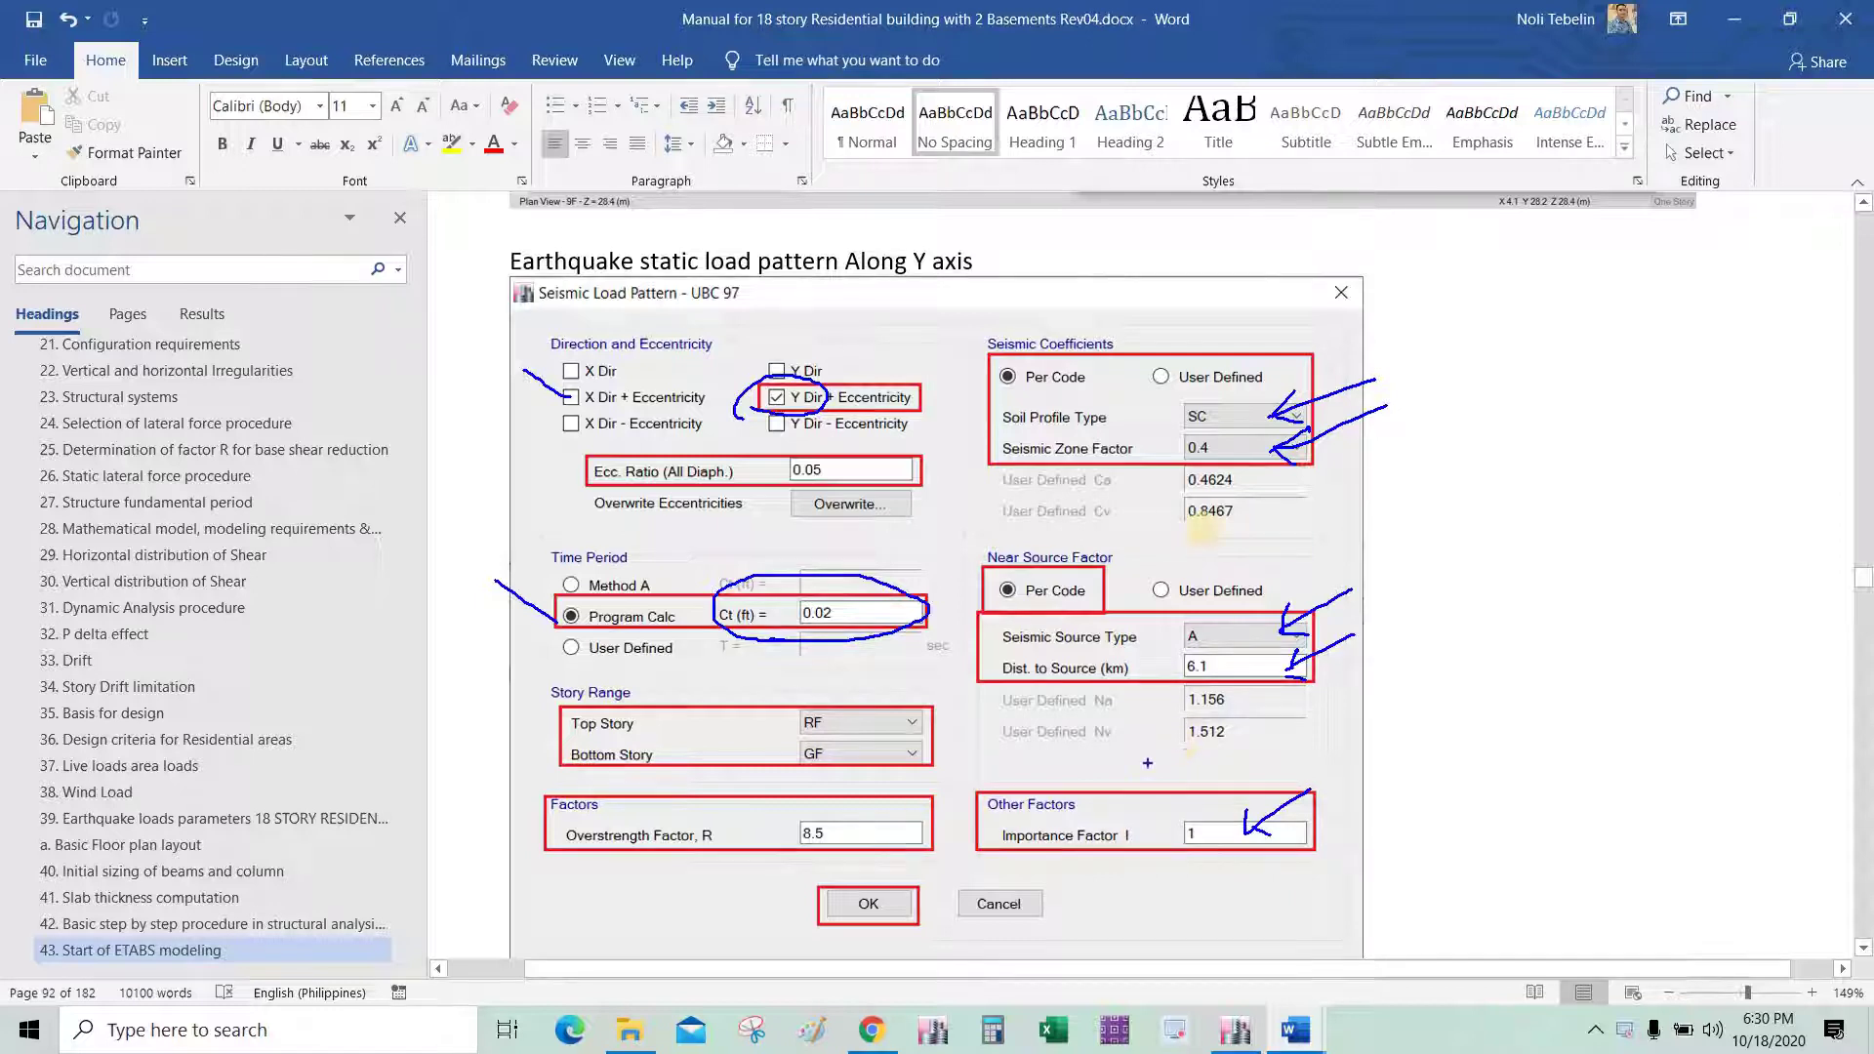
mouse_move(1182, 524)
mouse_down()
mouse_move(1269, 483)
mouse_move(1176, 532)
mouse_up()
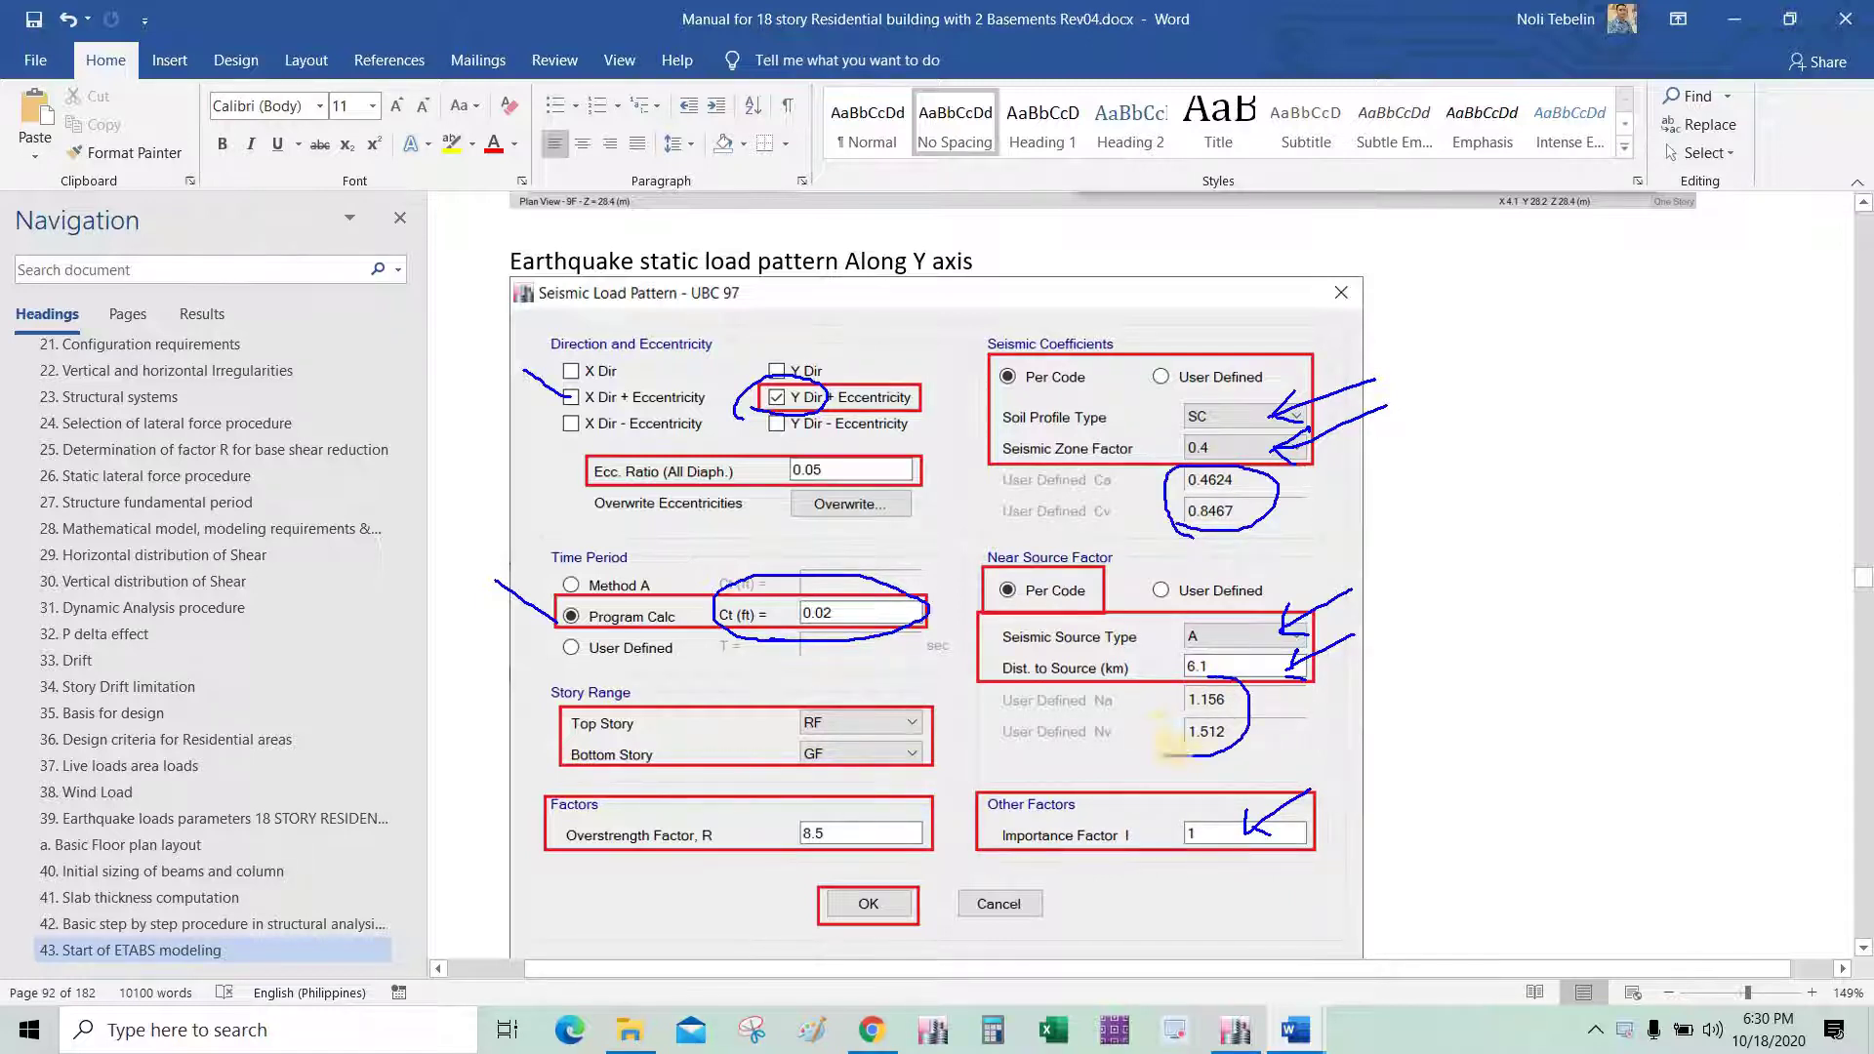
drag(1167, 750, 1208, 682)
mouse_move(962, 535)
mouse_down()
mouse_move(883, 592)
mouse_move(913, 590)
mouse_up()
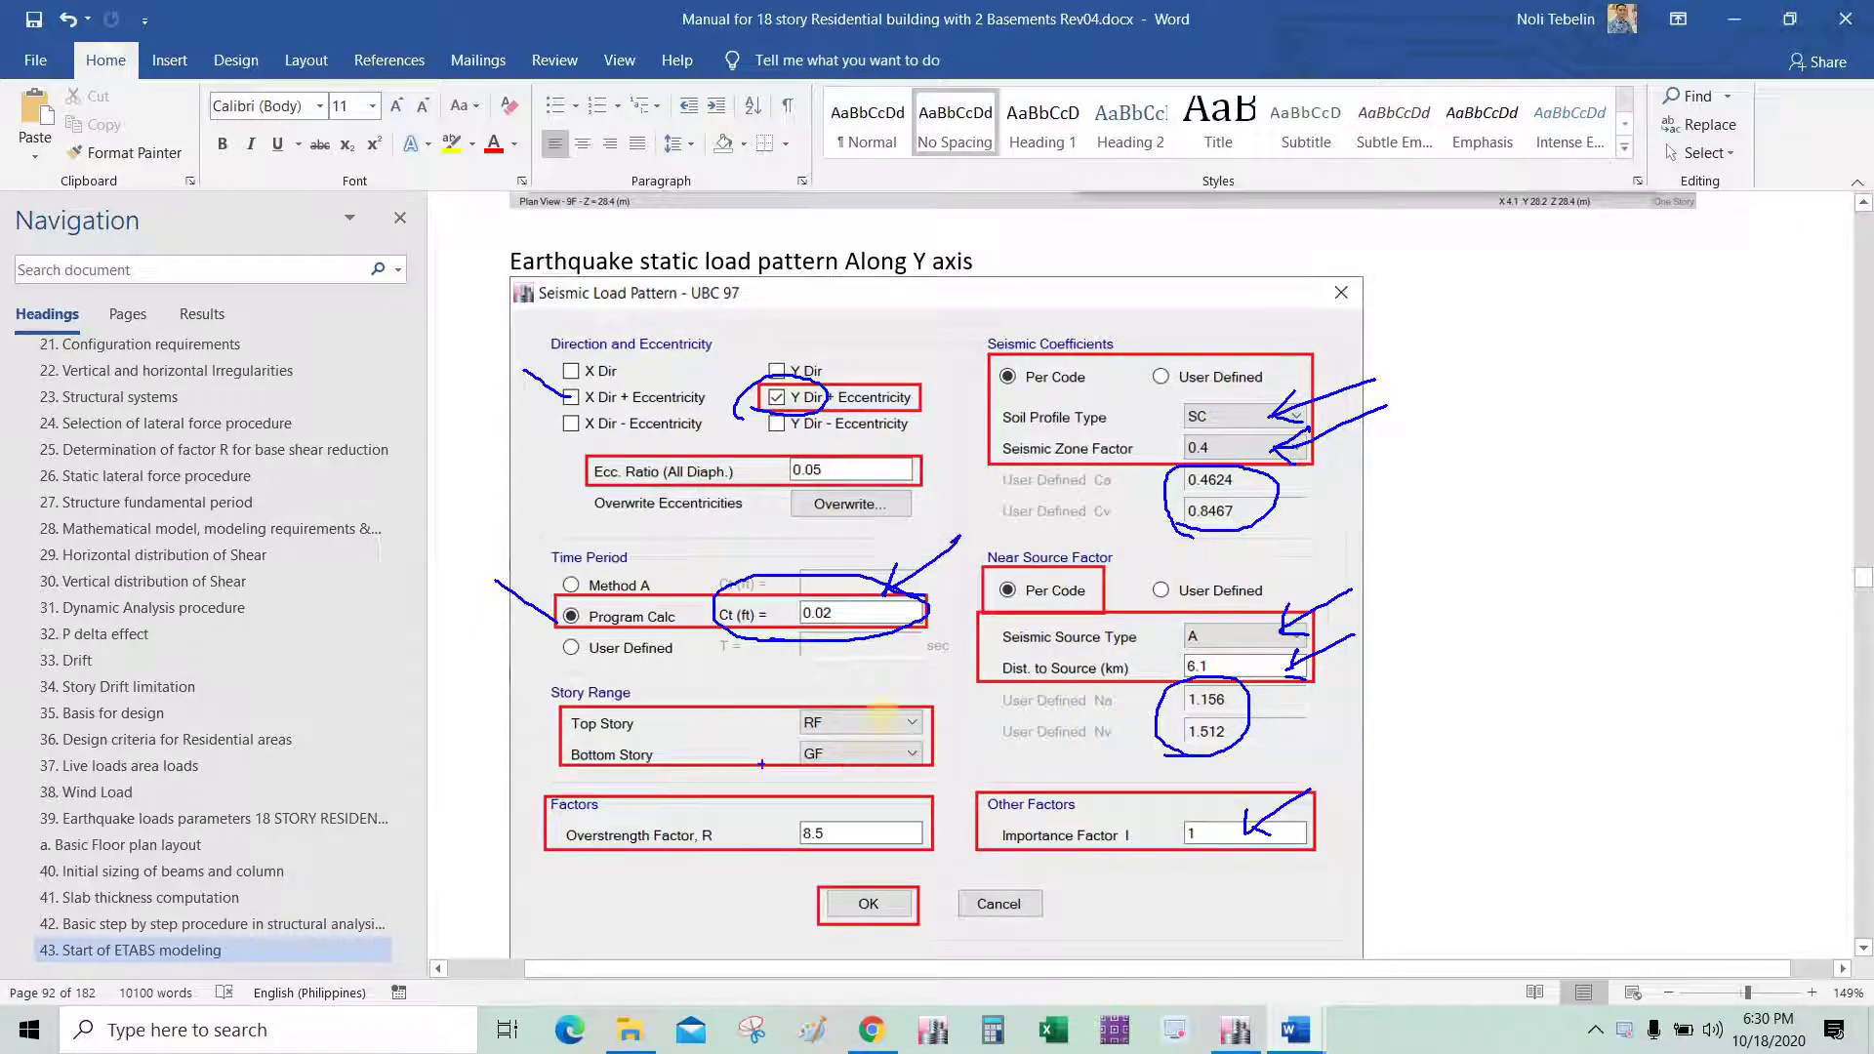
mouse_move(762, 765)
mouse_down()
mouse_move(884, 723)
mouse_move(771, 727)
mouse_move(785, 776)
mouse_move(813, 778)
mouse_up()
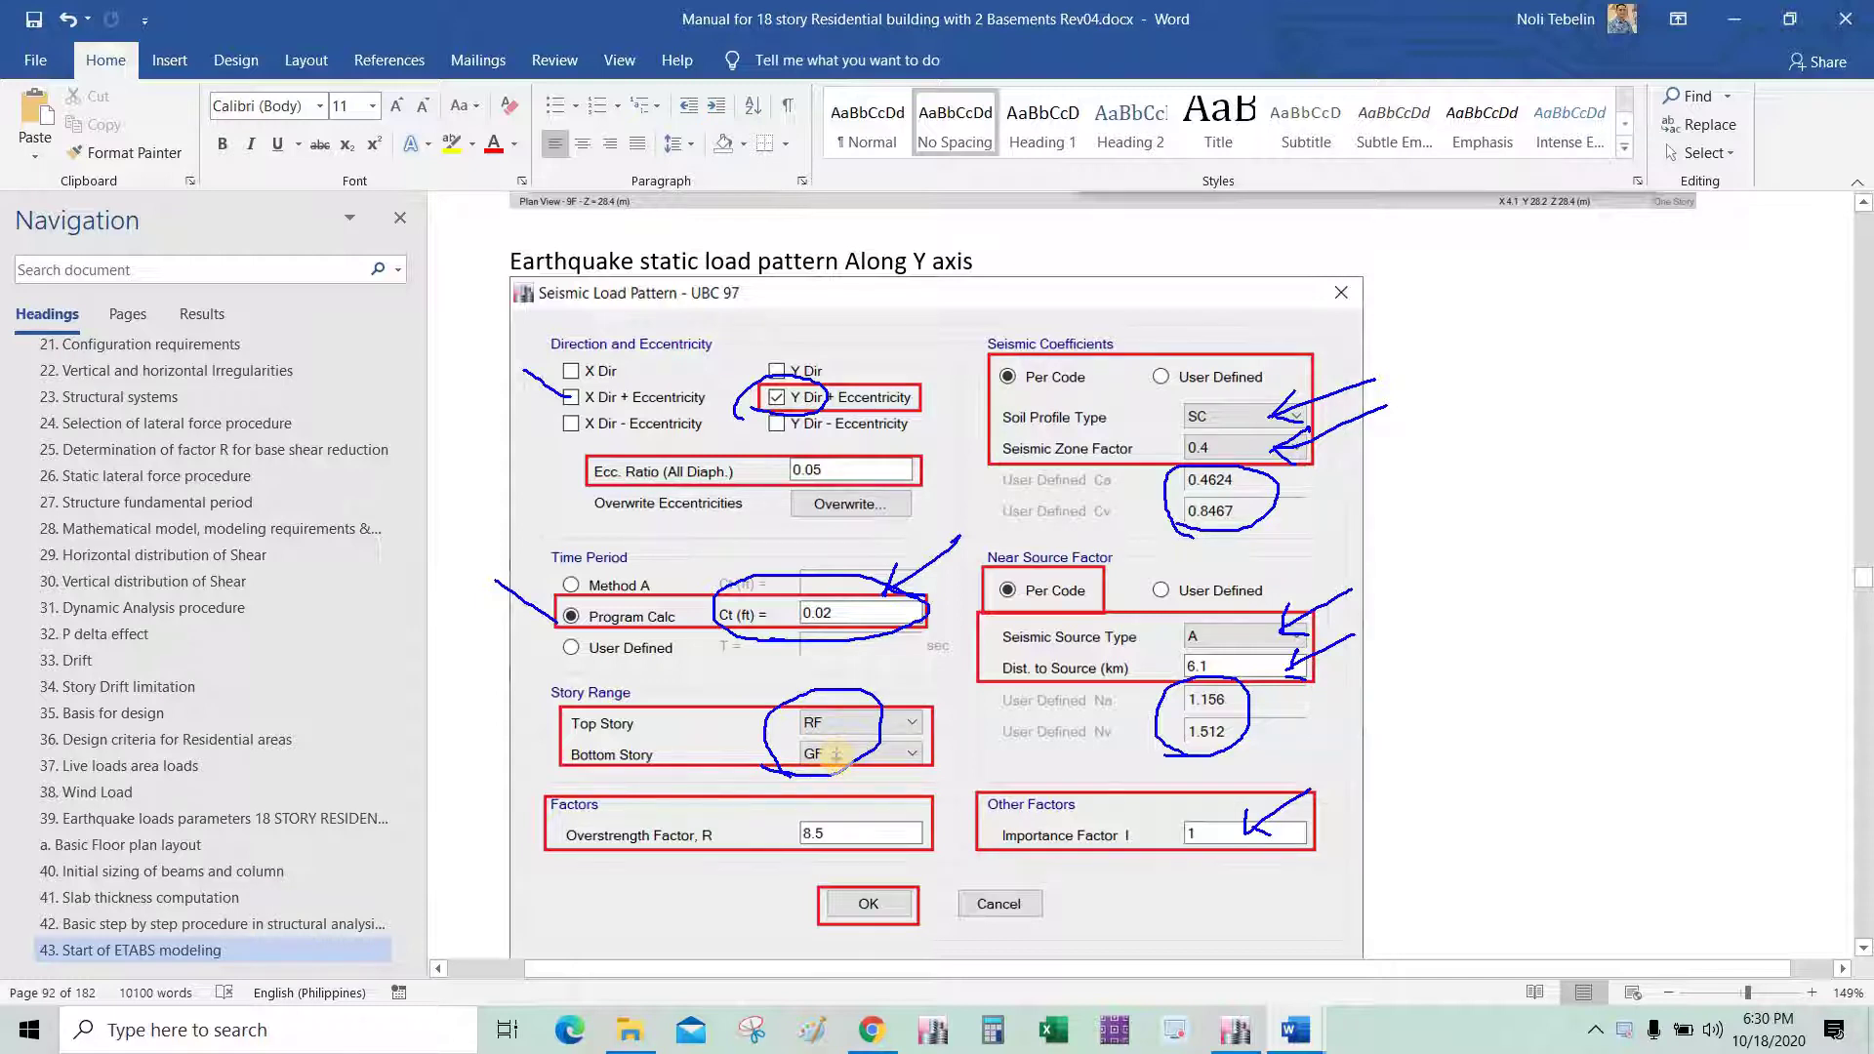
mouse_move(776, 850)
mouse_down()
mouse_move(872, 812)
mouse_move(797, 842)
mouse_up()
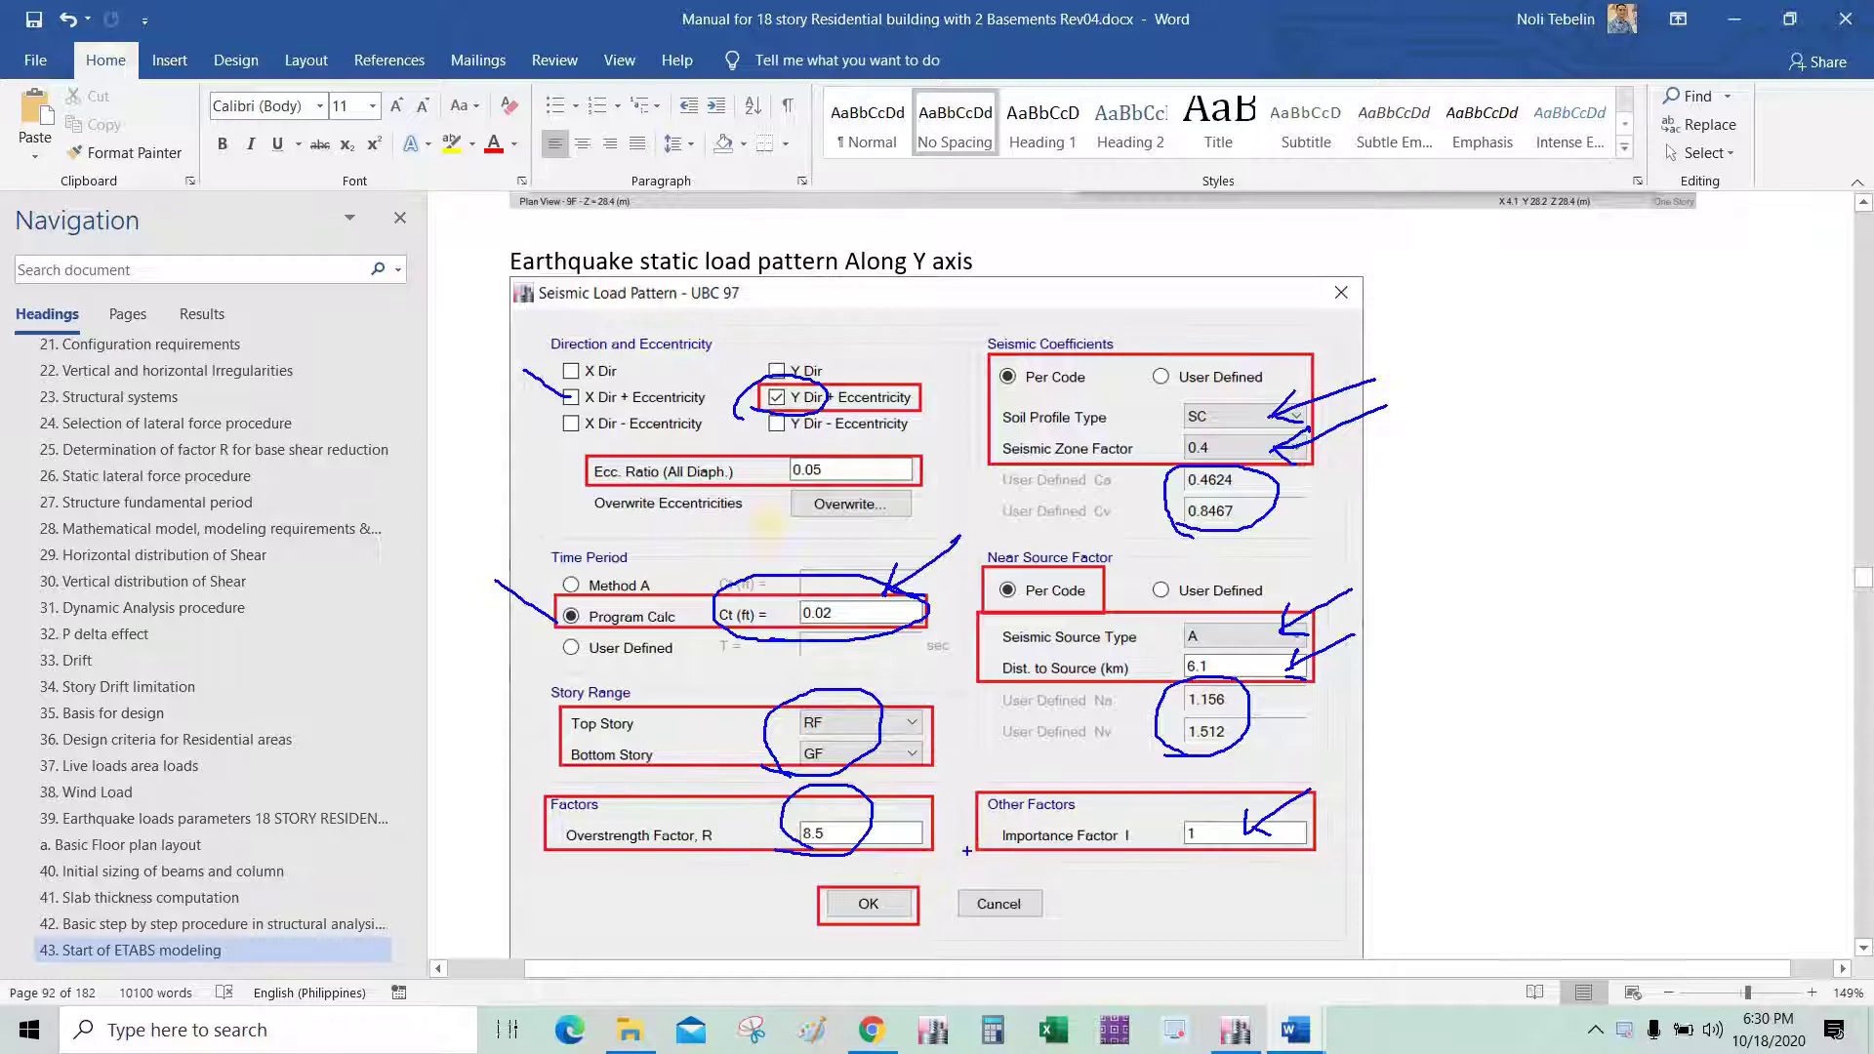
mouse_move(787, 494)
mouse_down()
mouse_move(879, 451)
mouse_move(761, 457)
mouse_move(781, 494)
mouse_up()
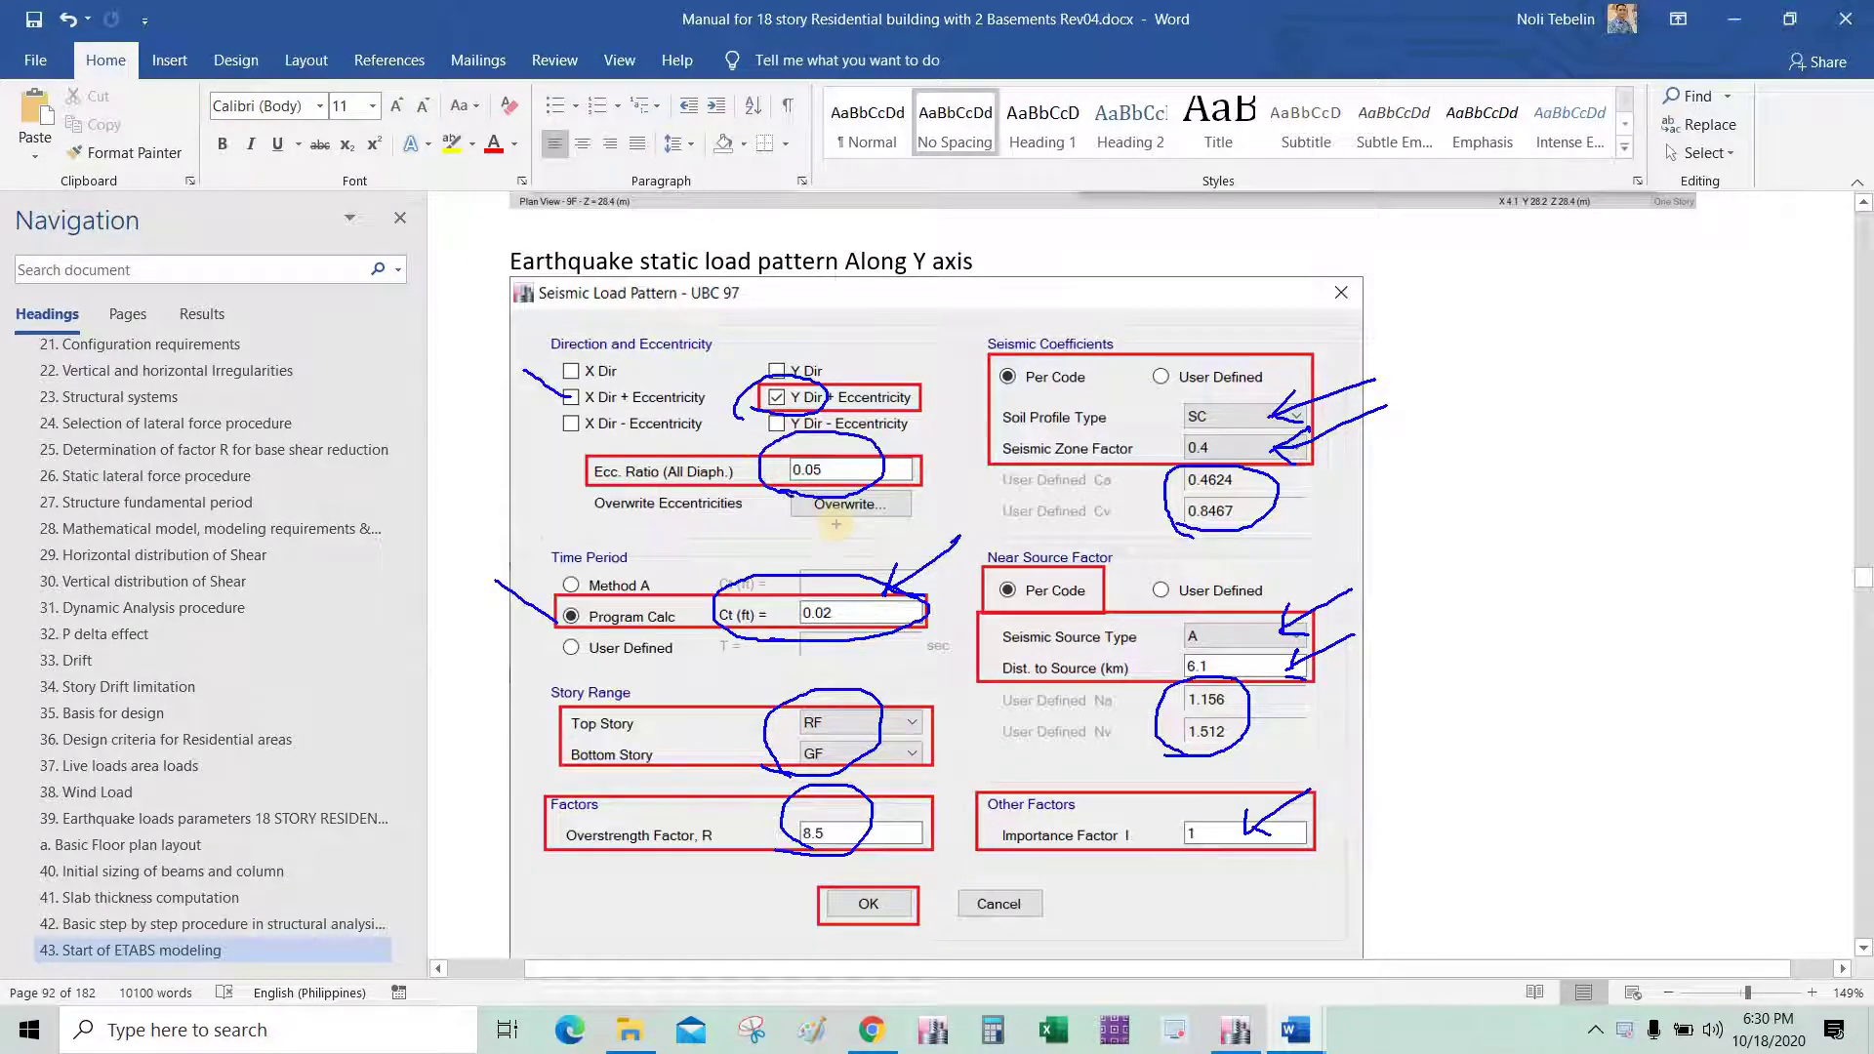
key(Escape)
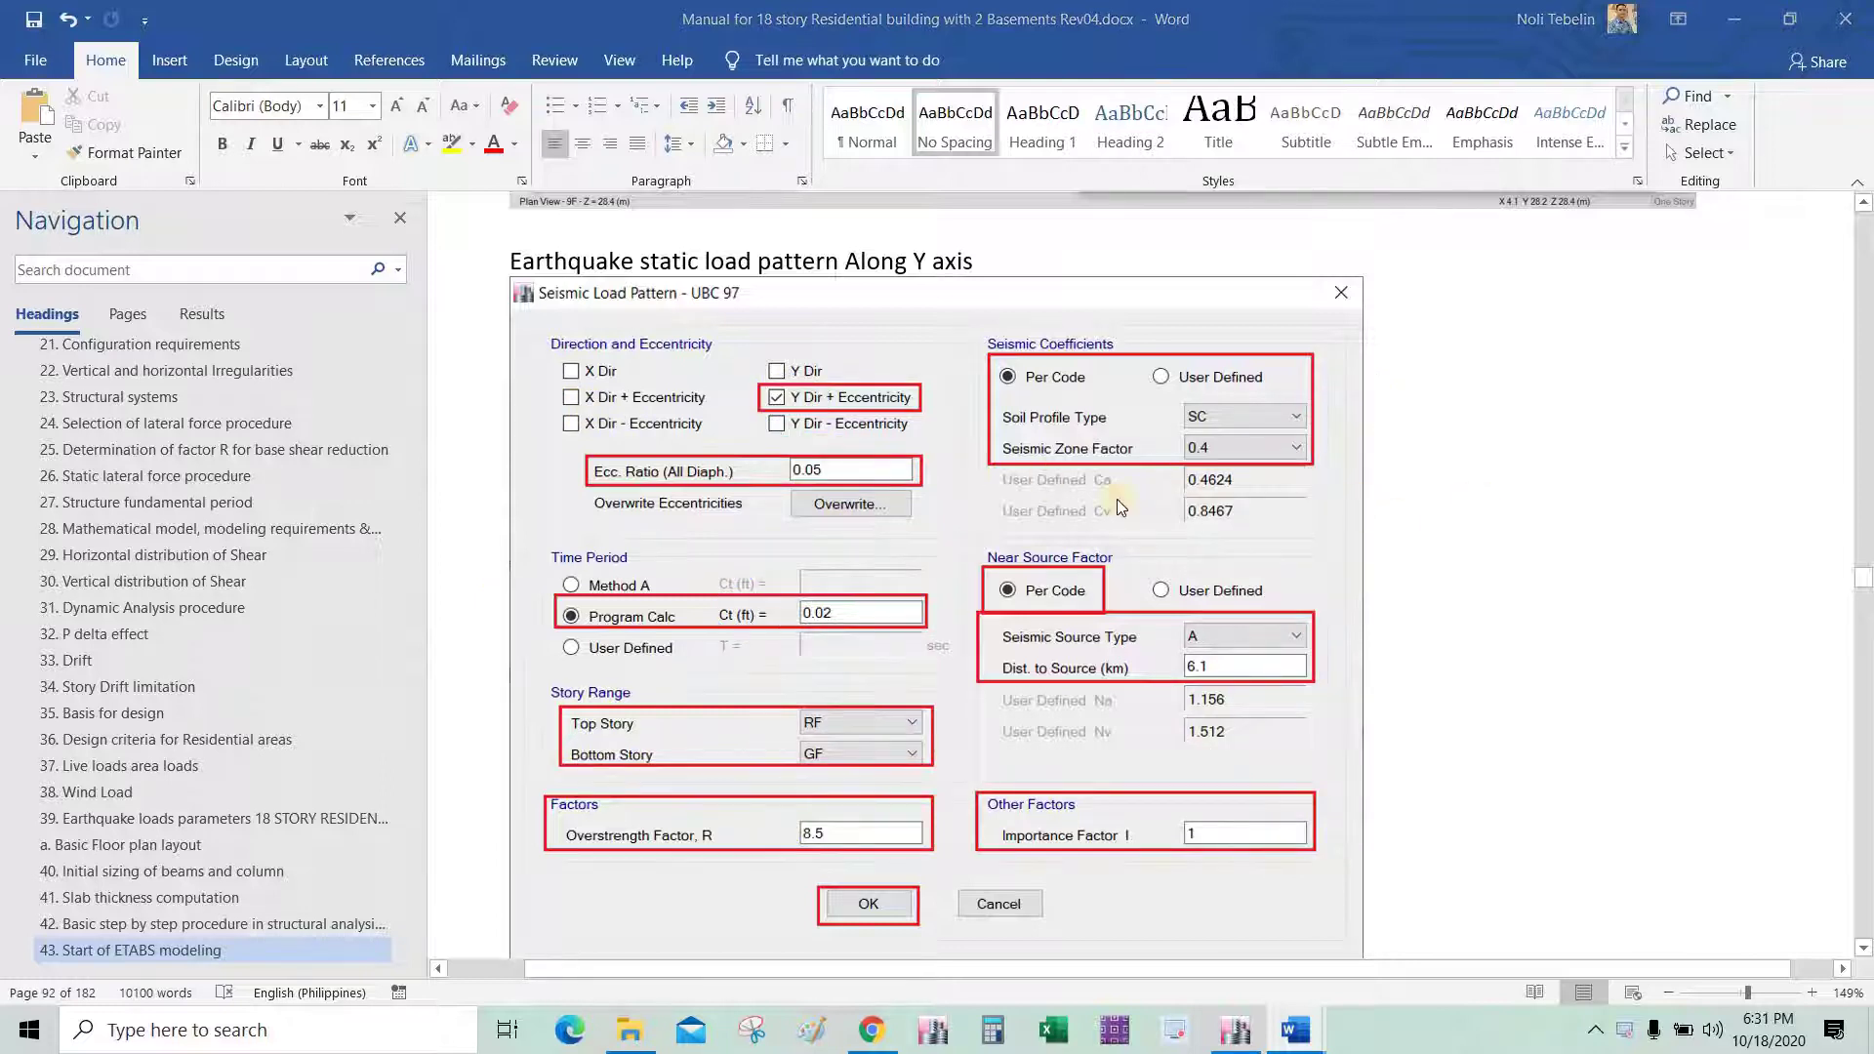
Switch to ETABS and open the UBC 97 lateral load settings of the EXstat load pattern.
key(alt+Tab)
click(231, 45)
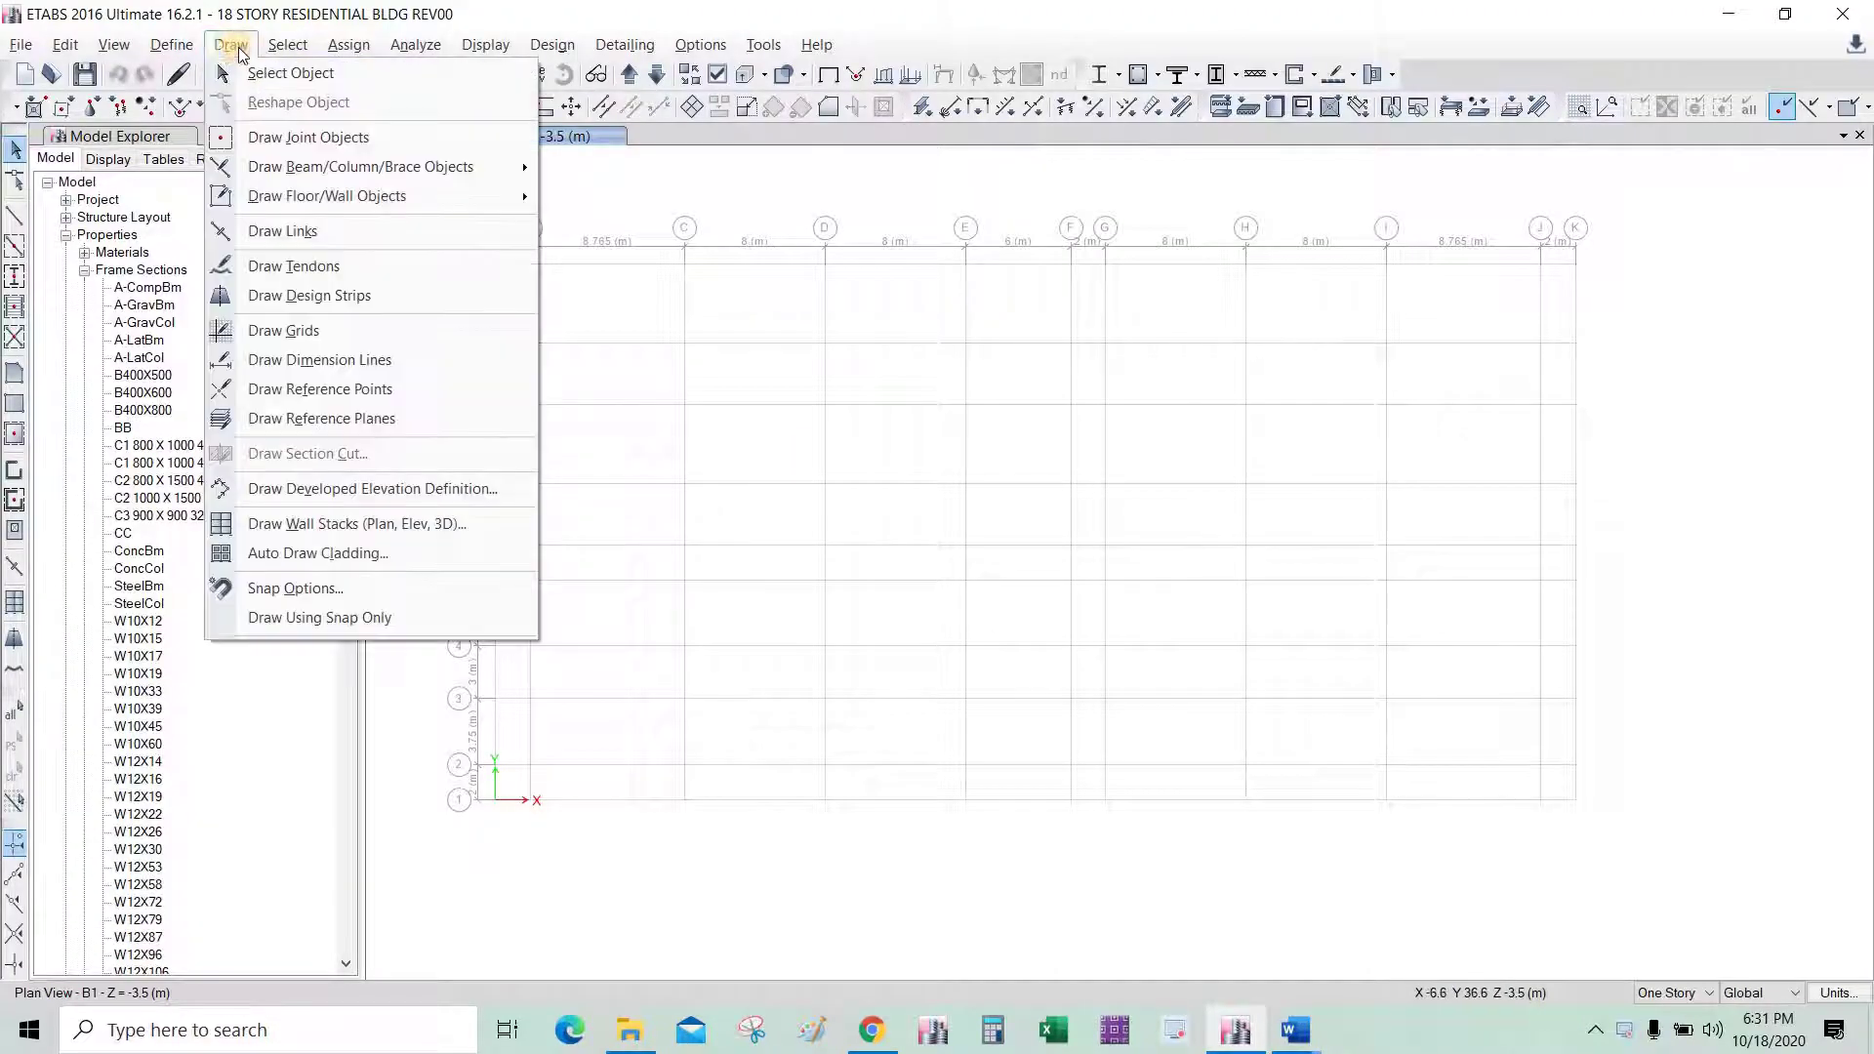
mouse_move(185, 47)
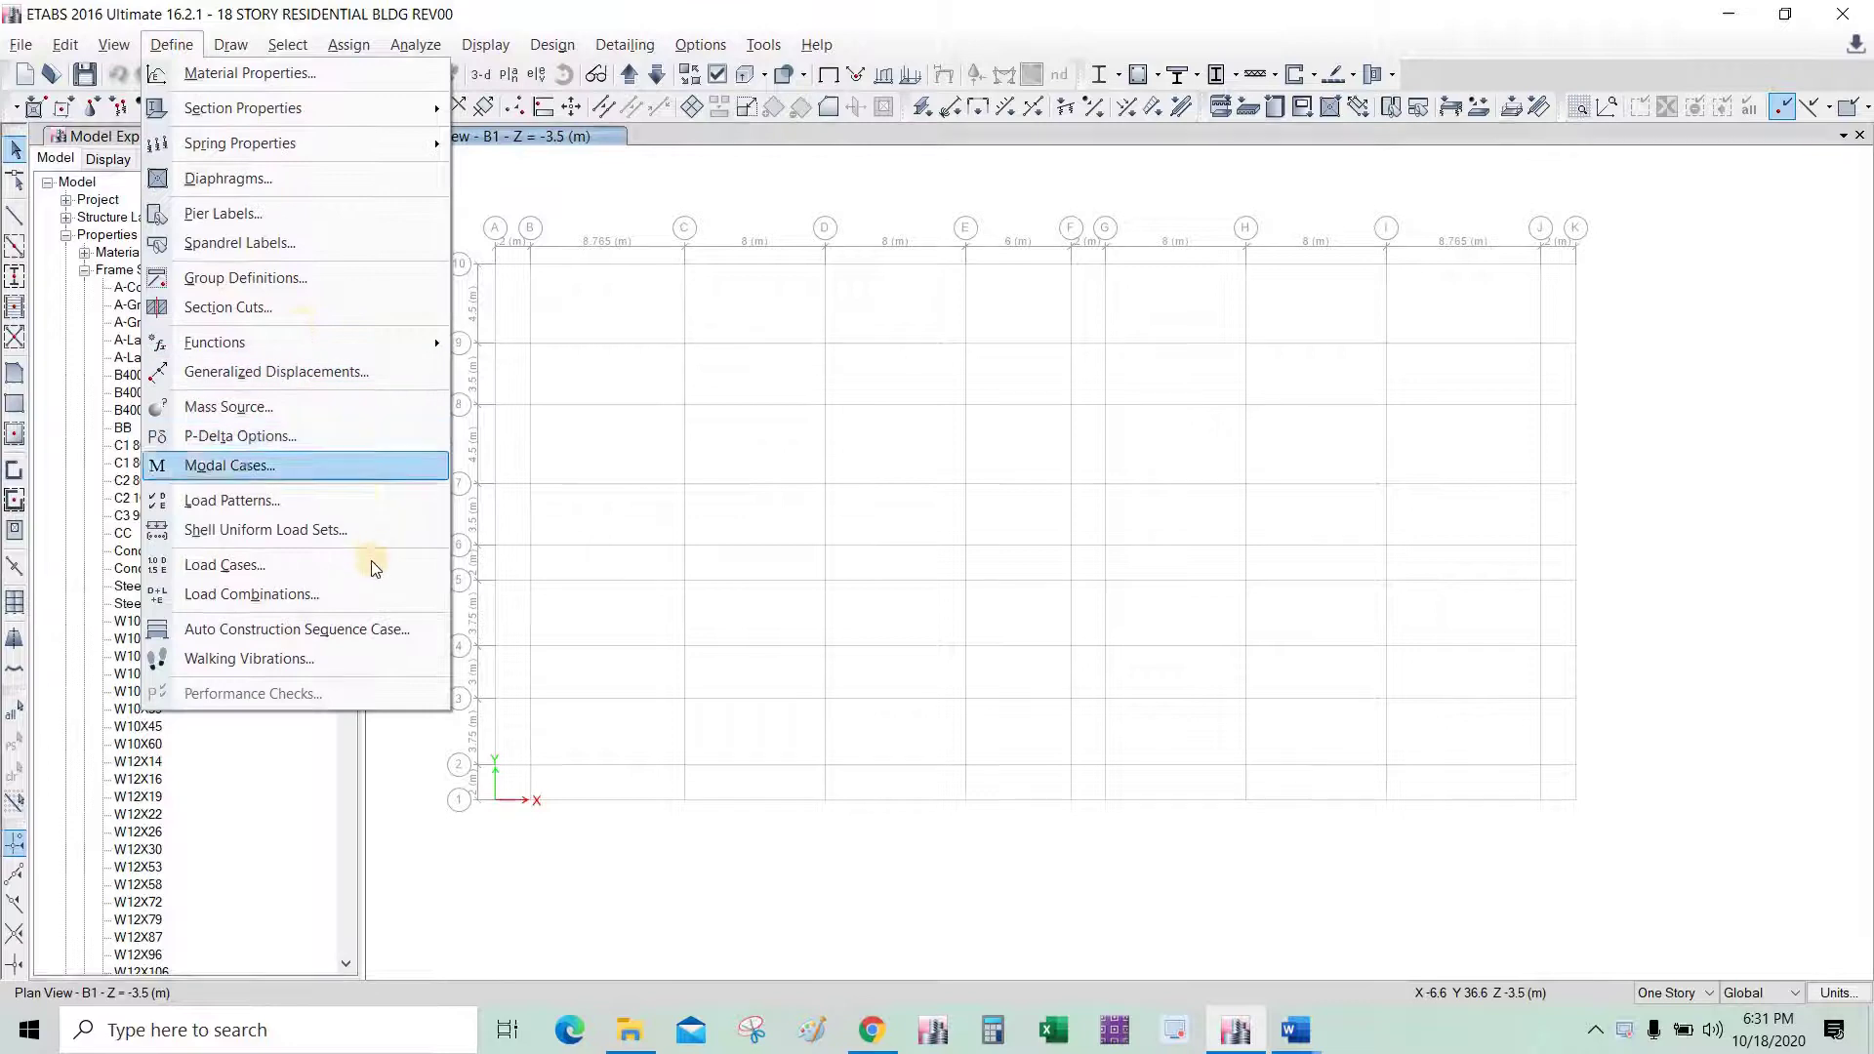
click(401, 501)
click(537, 539)
click(535, 540)
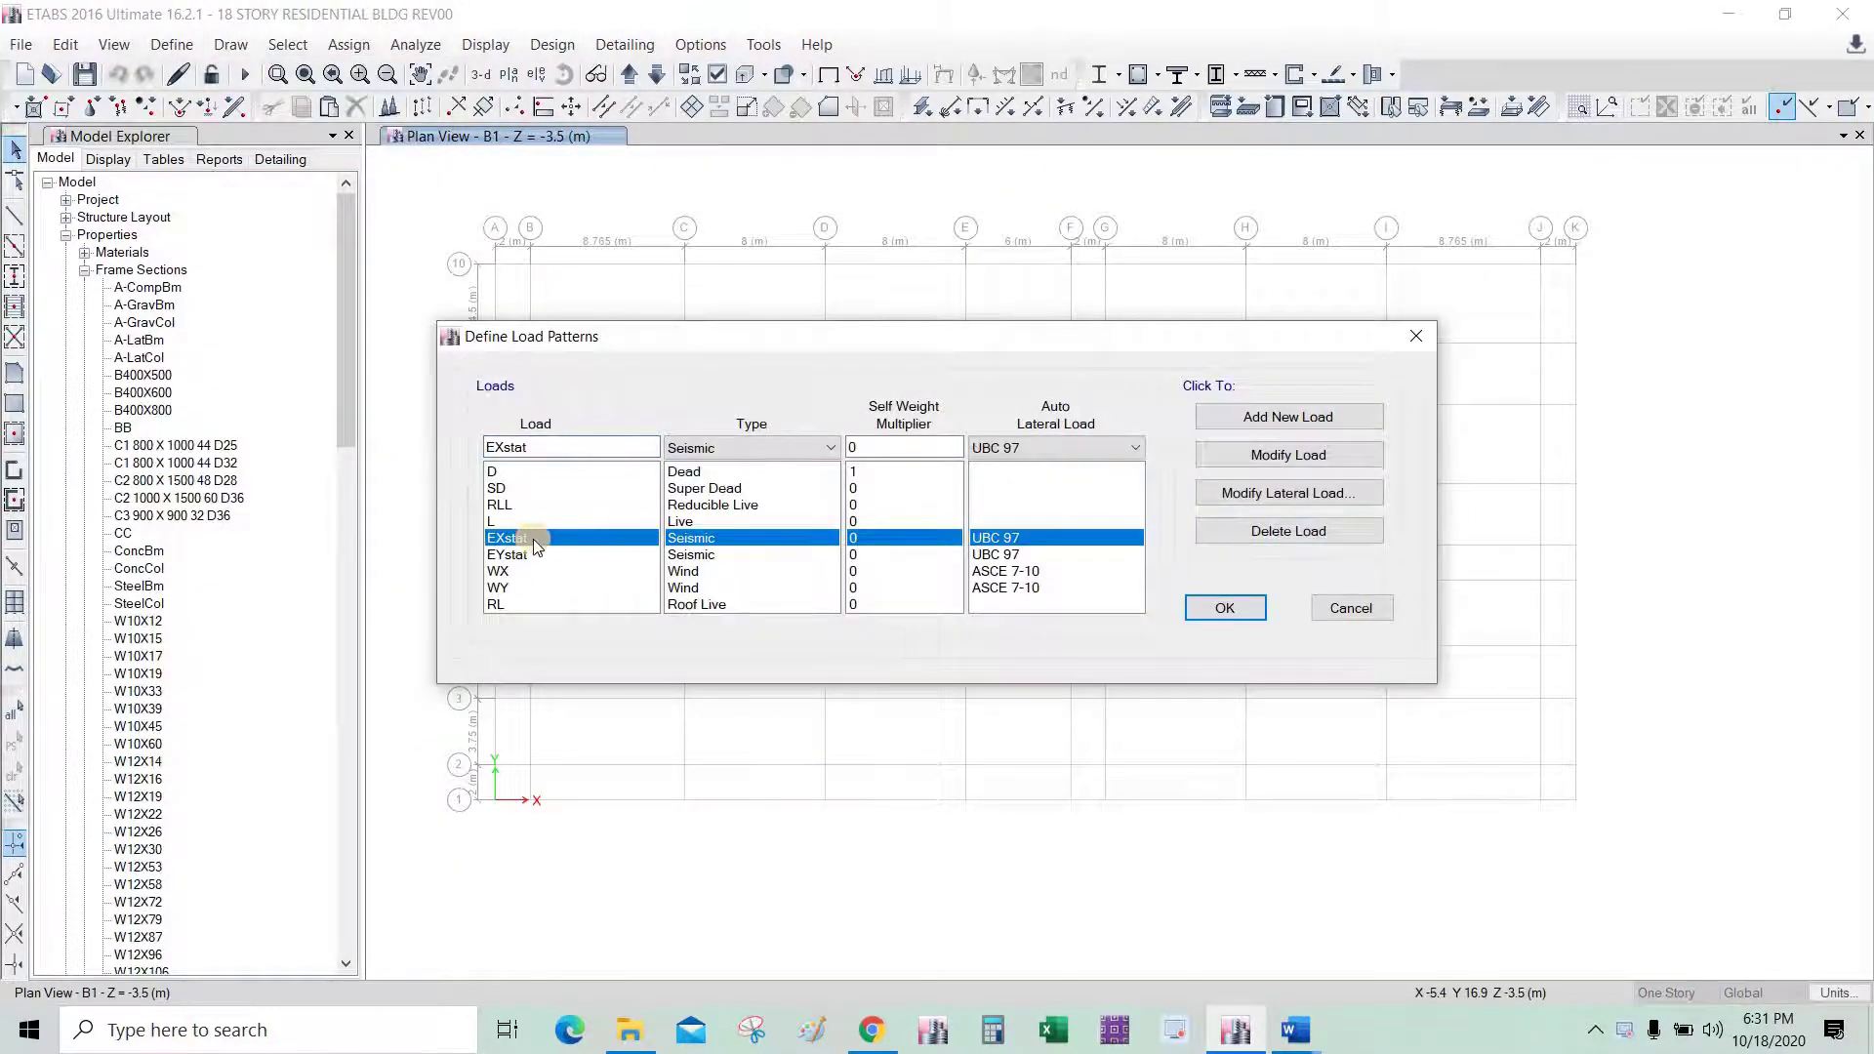
click(1302, 496)
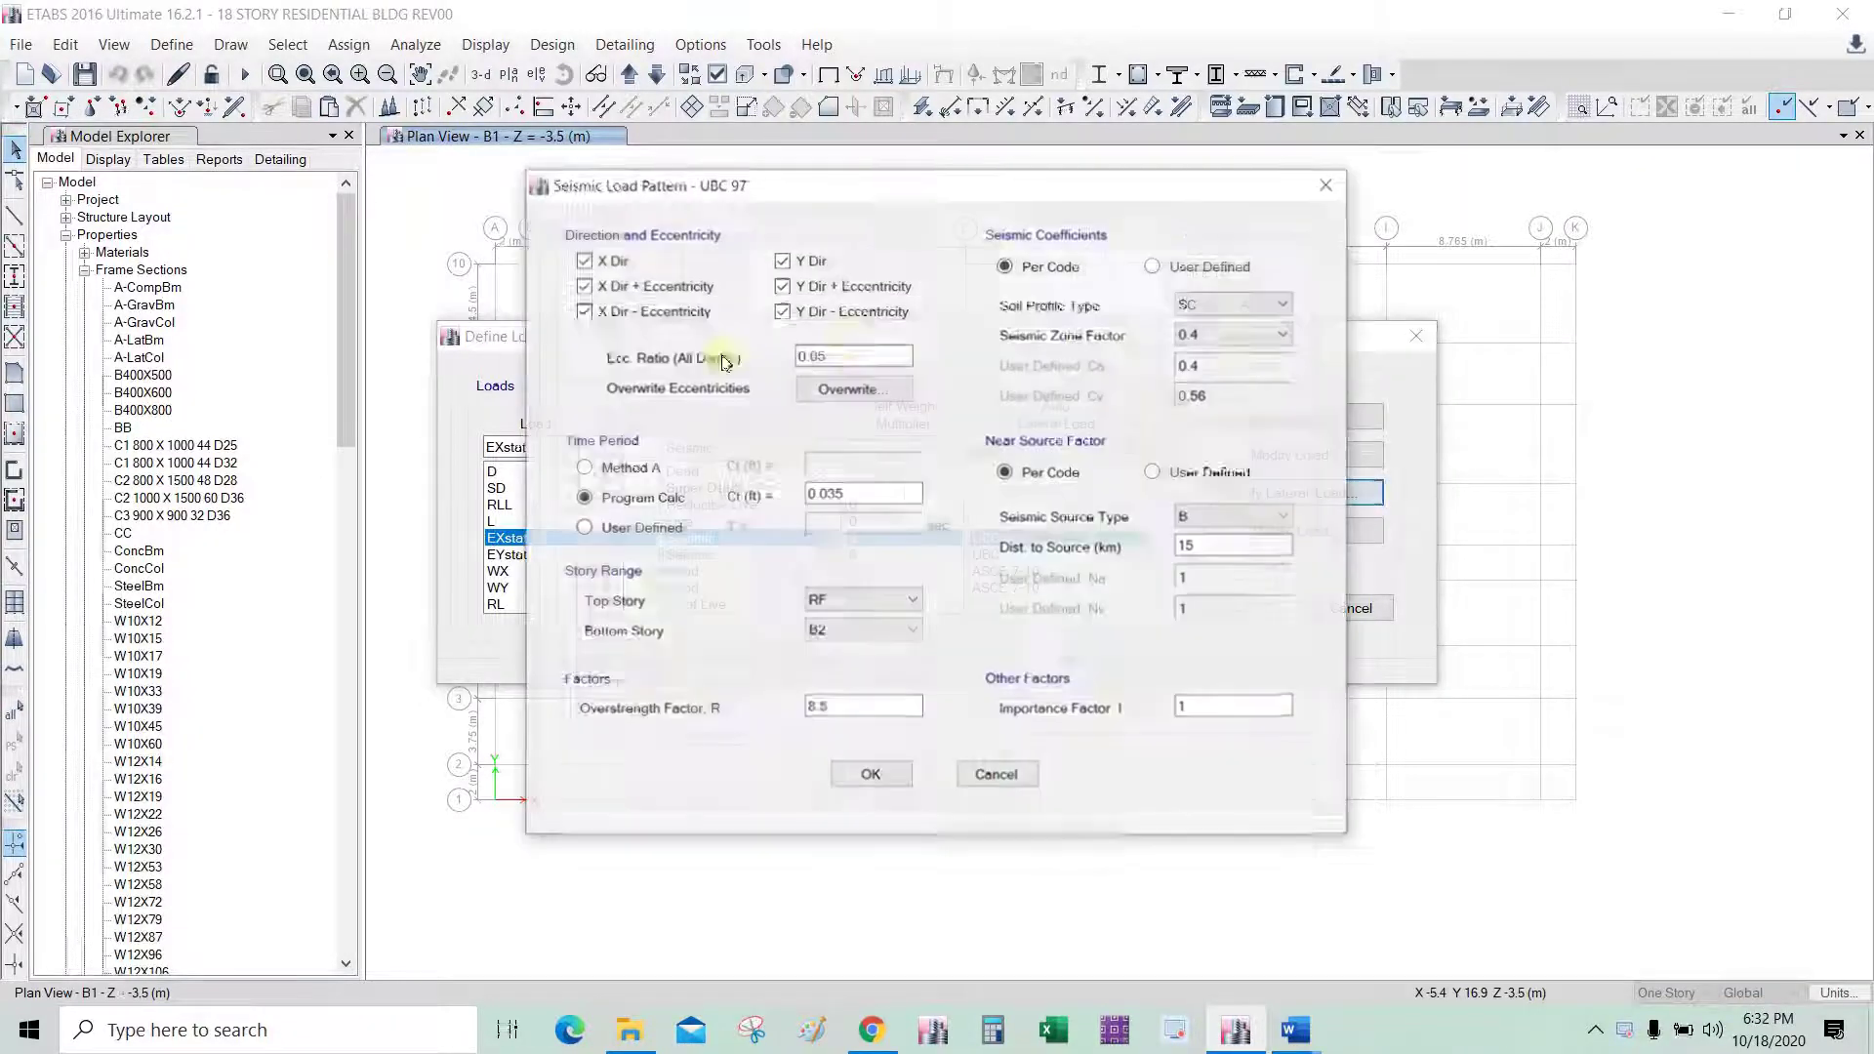
Leave only X Dir + Eccentricity enabled as the direction for EXstat, with an eccentricity ratio of 0.05.
click(782, 310)
click(782, 285)
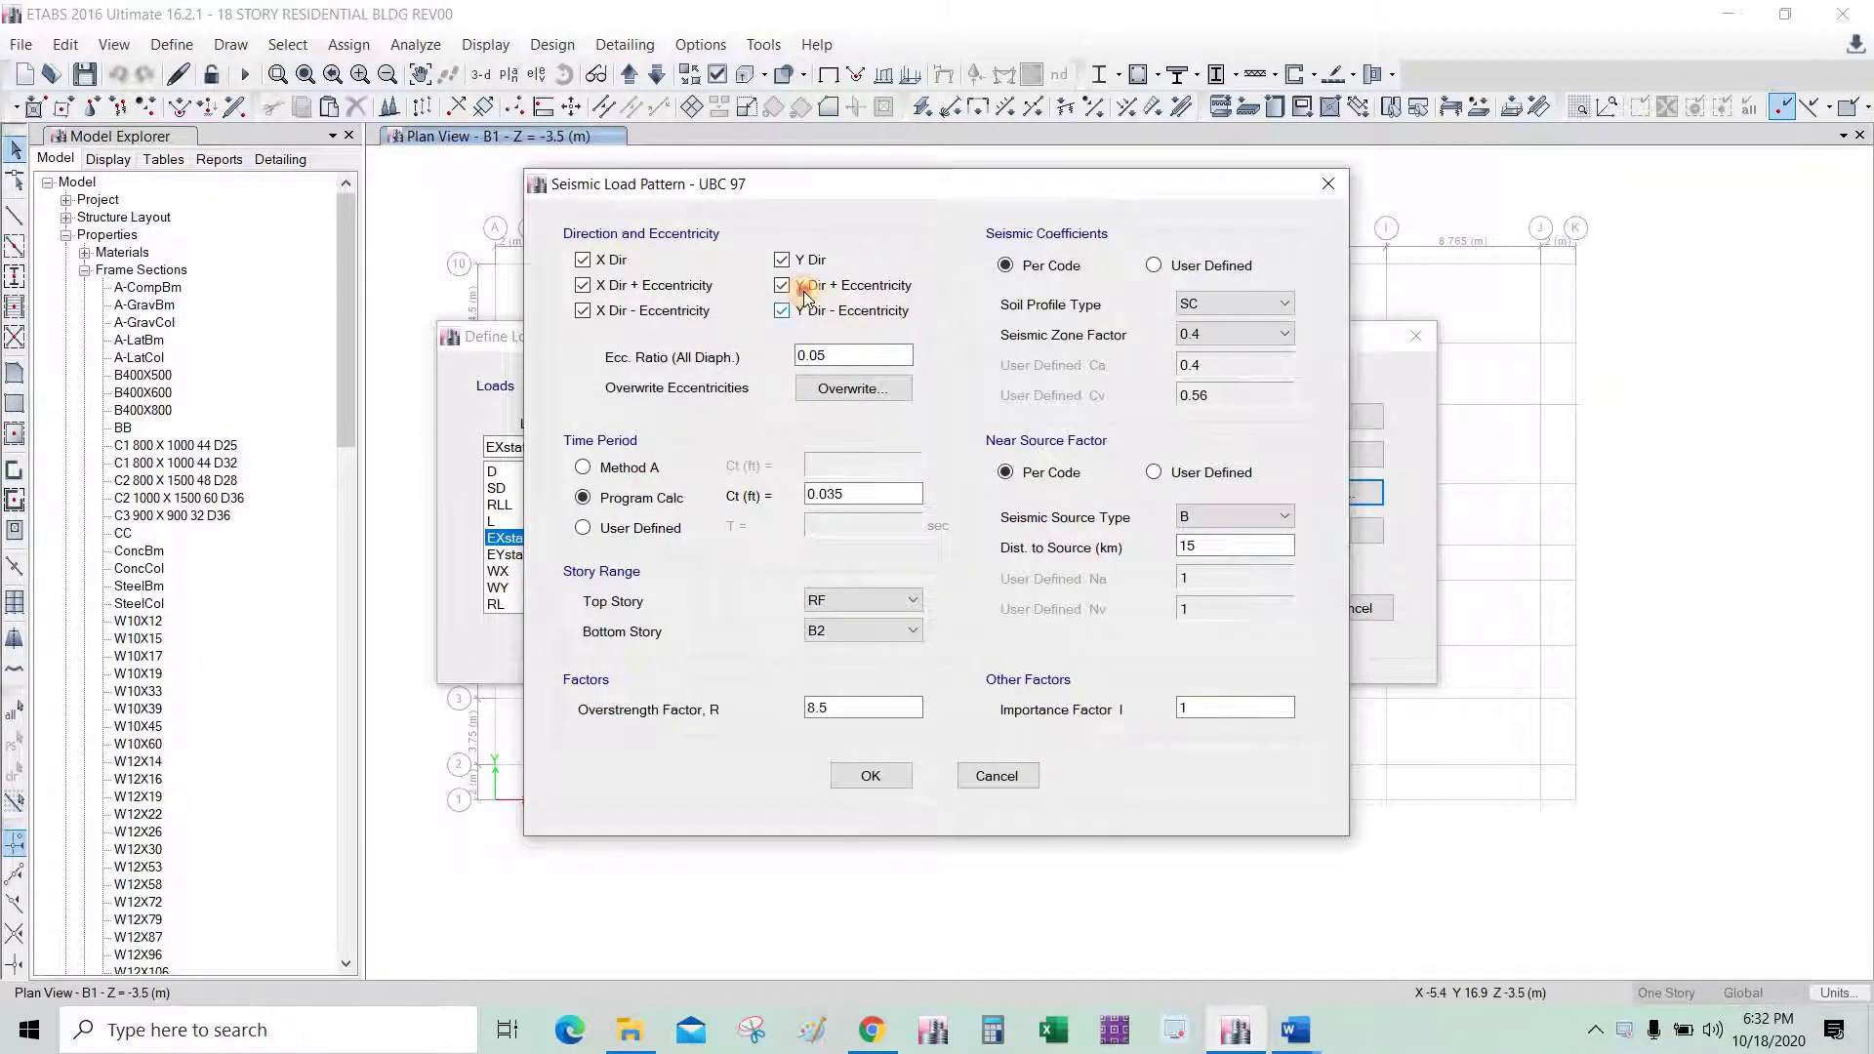
click(607, 262)
click(610, 309)
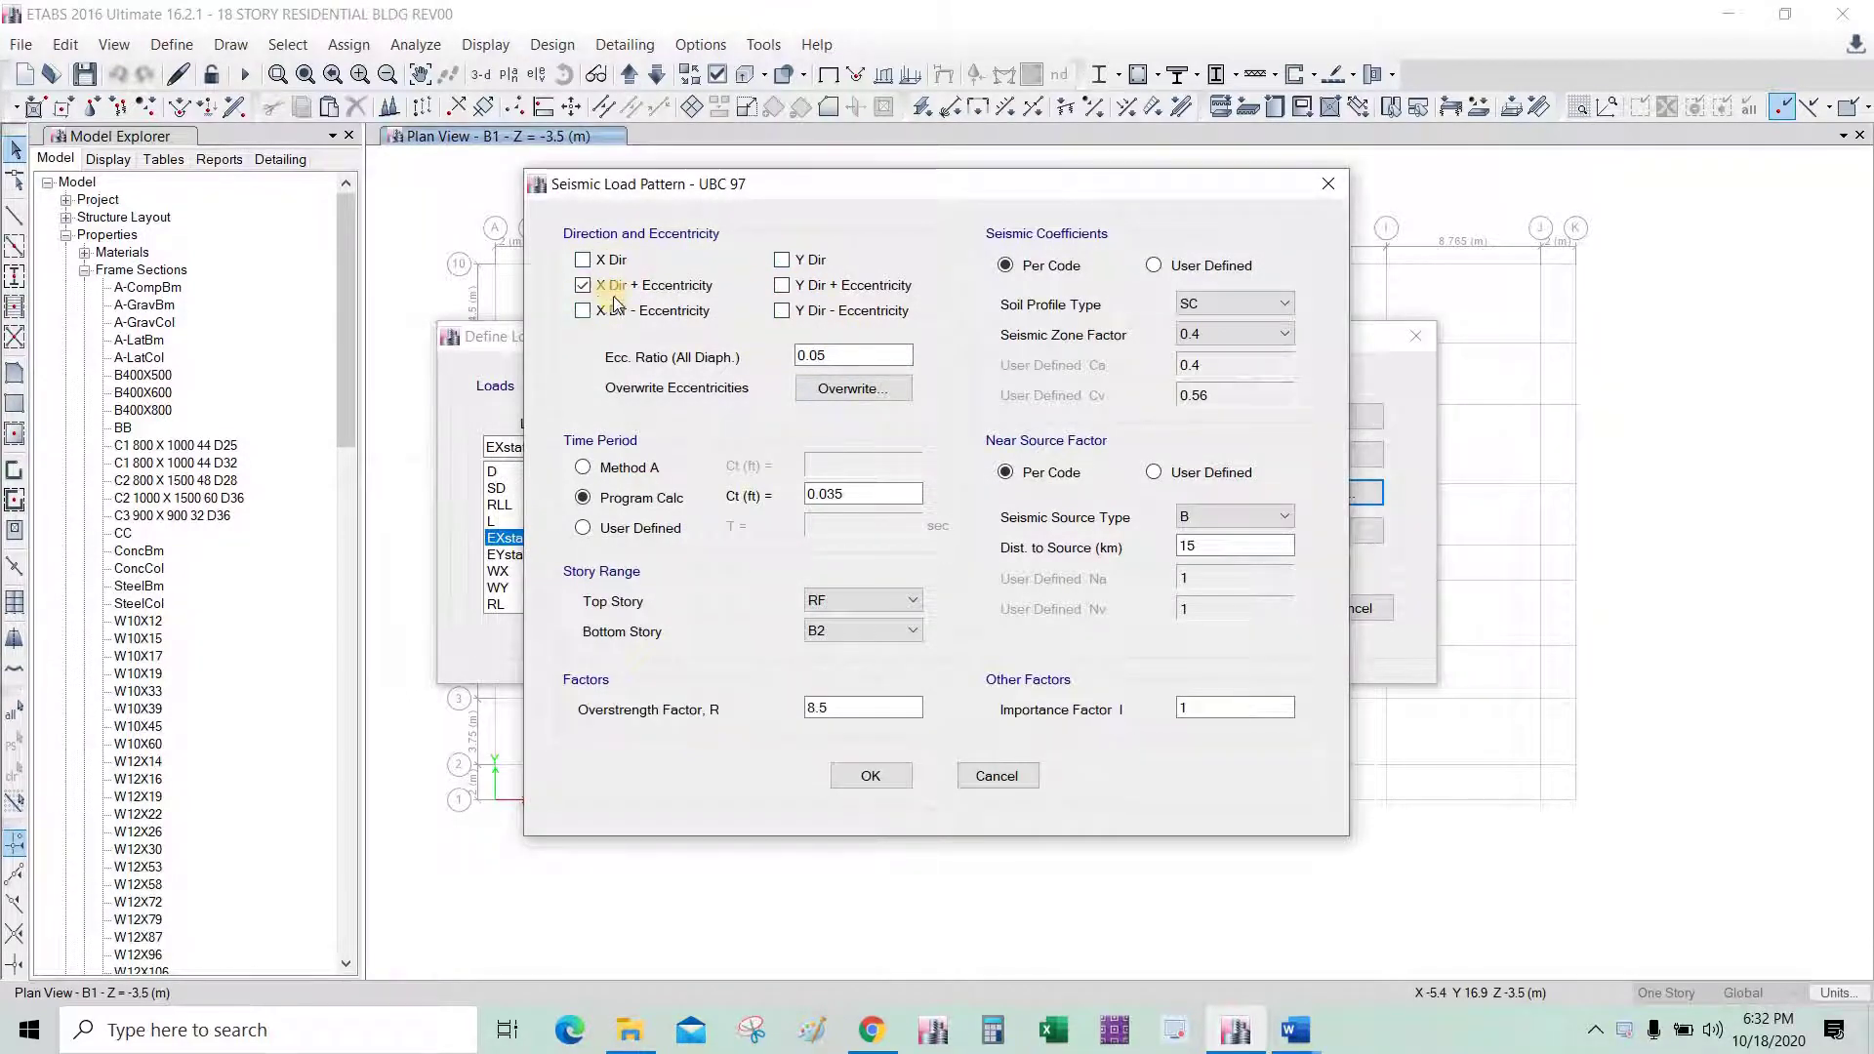
click(846, 356)
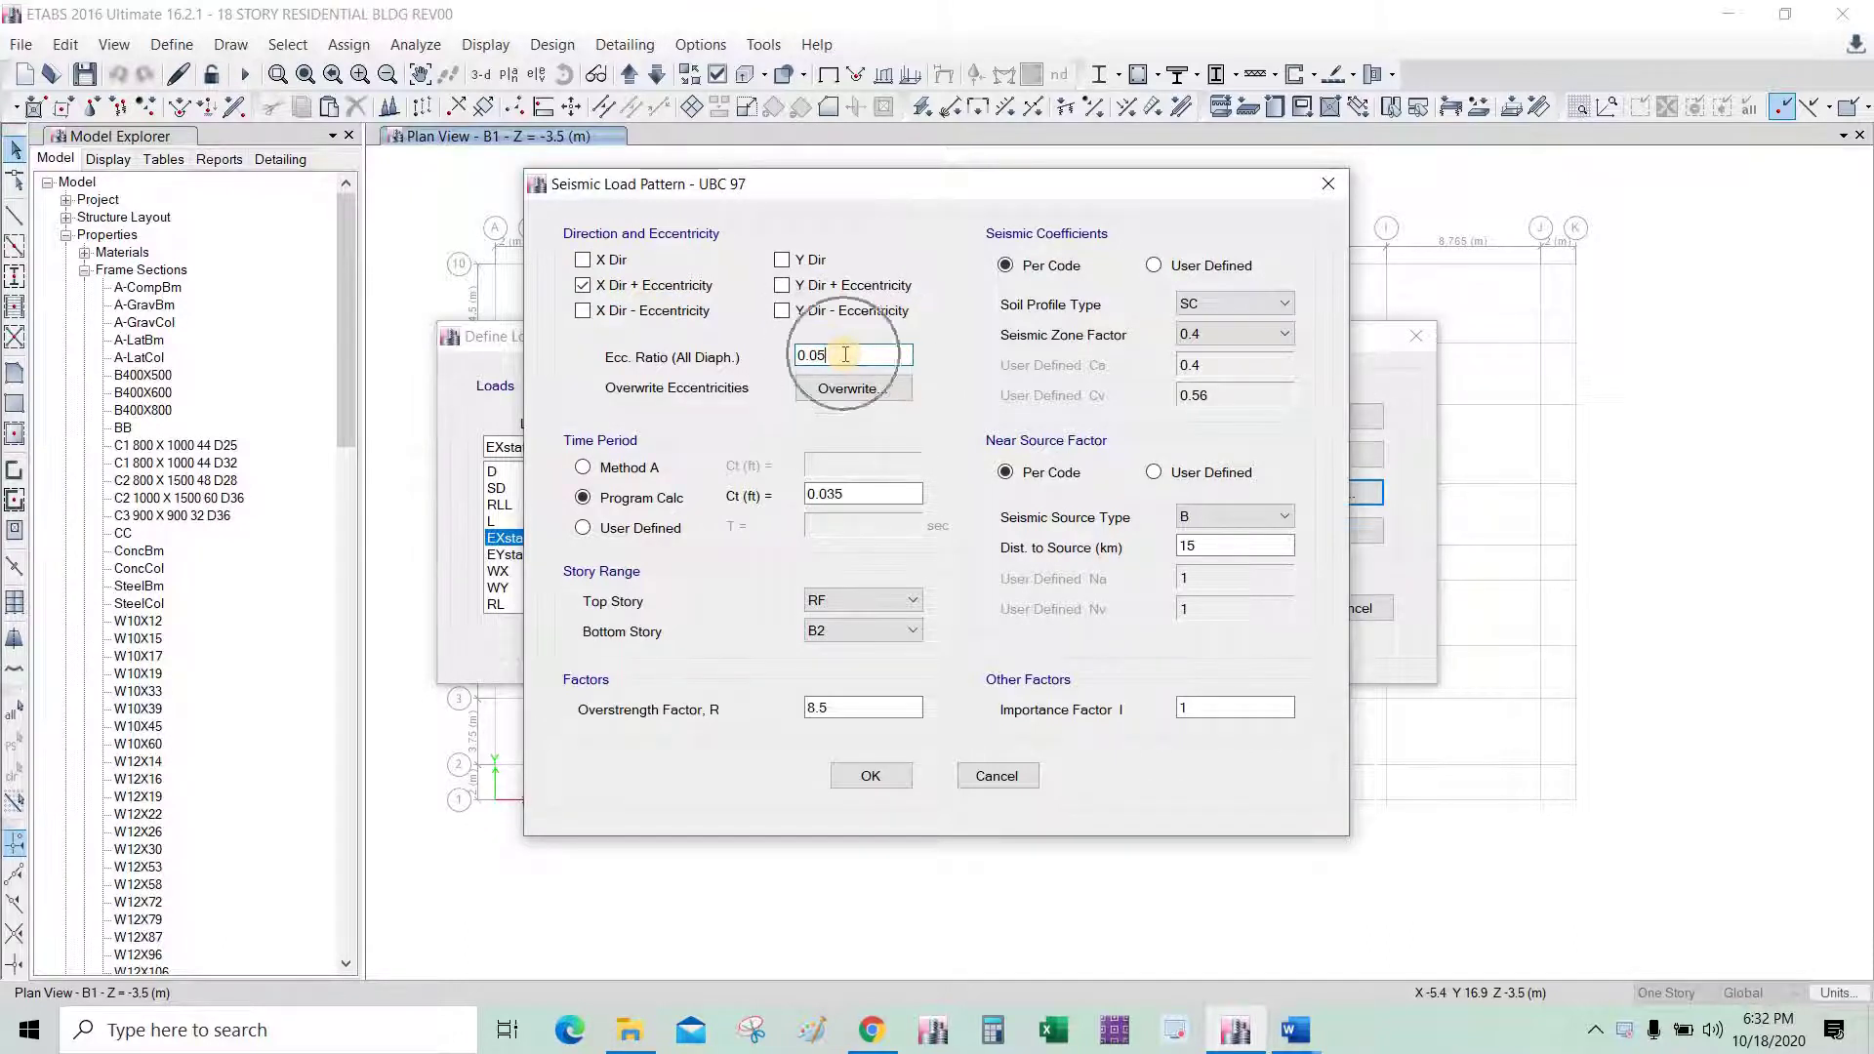
Set the program-calculated period's Ct to 0.02 and the story range from top story RF to bottom story GF.
click(866, 496)
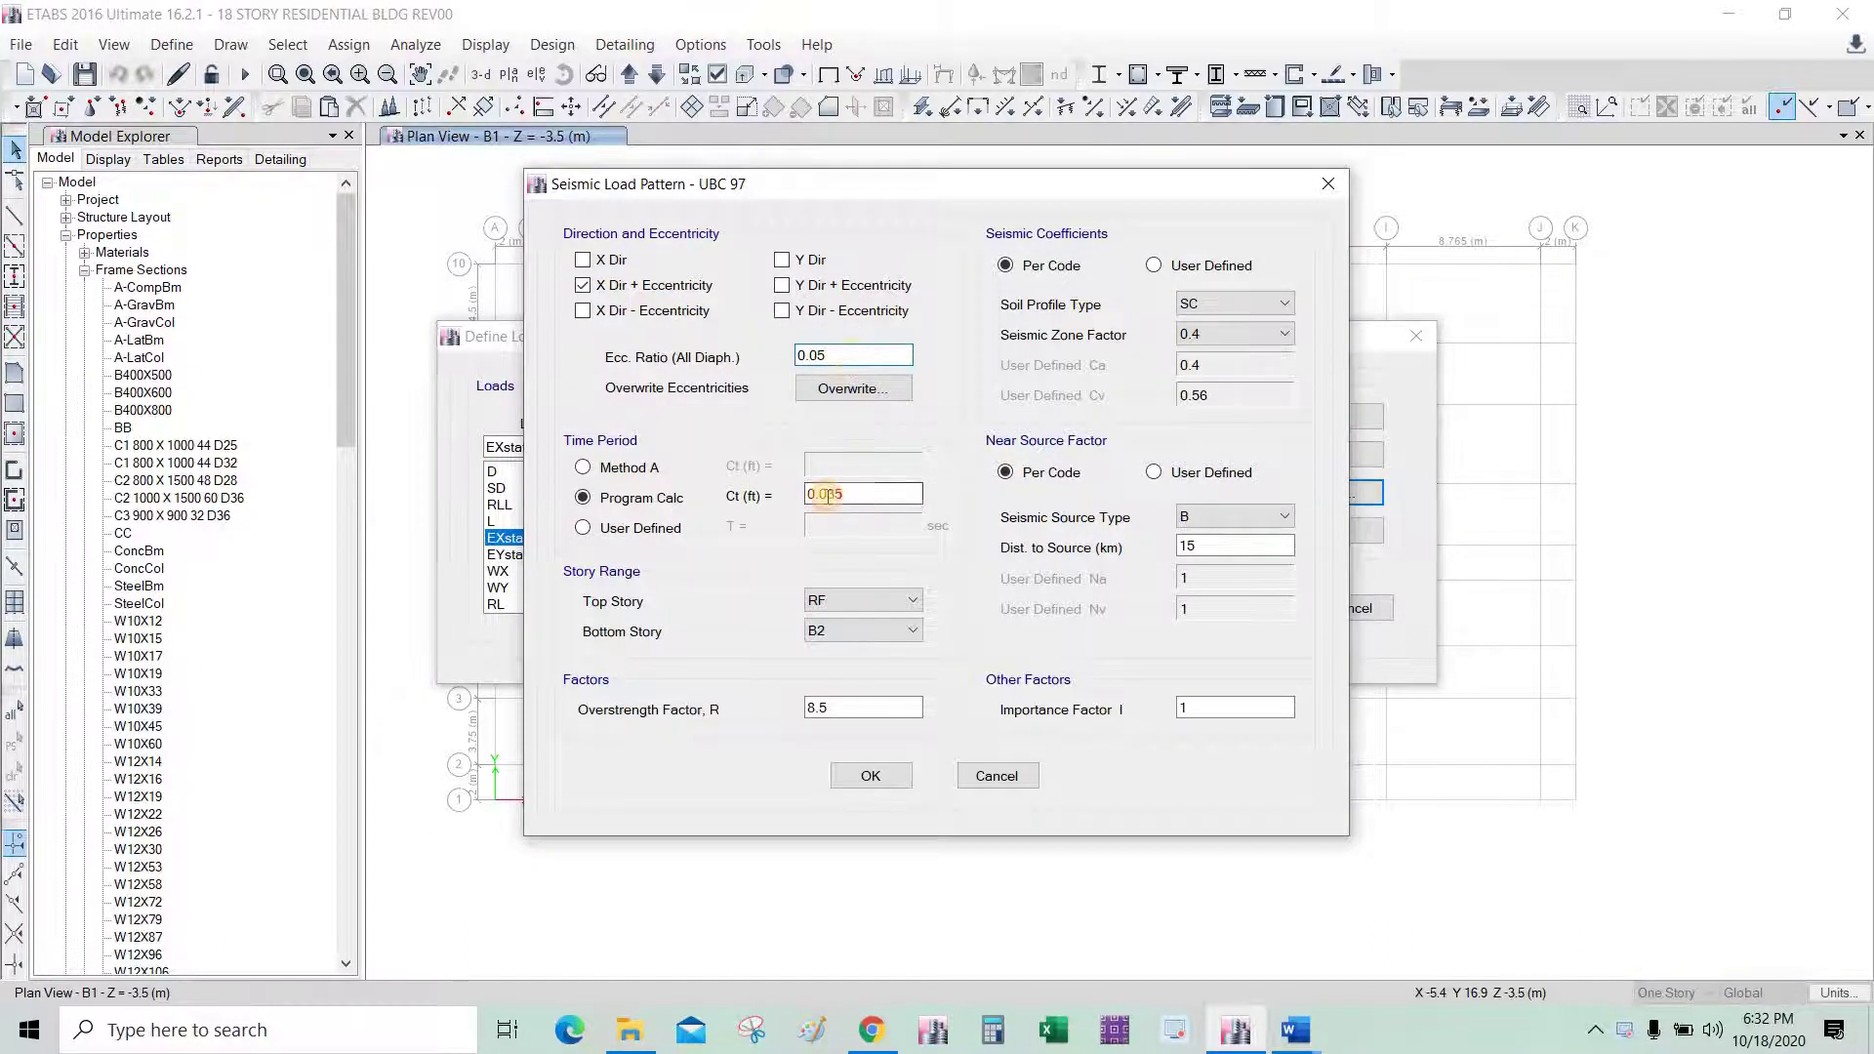
drag(828, 494, 886, 605)
click(858, 605)
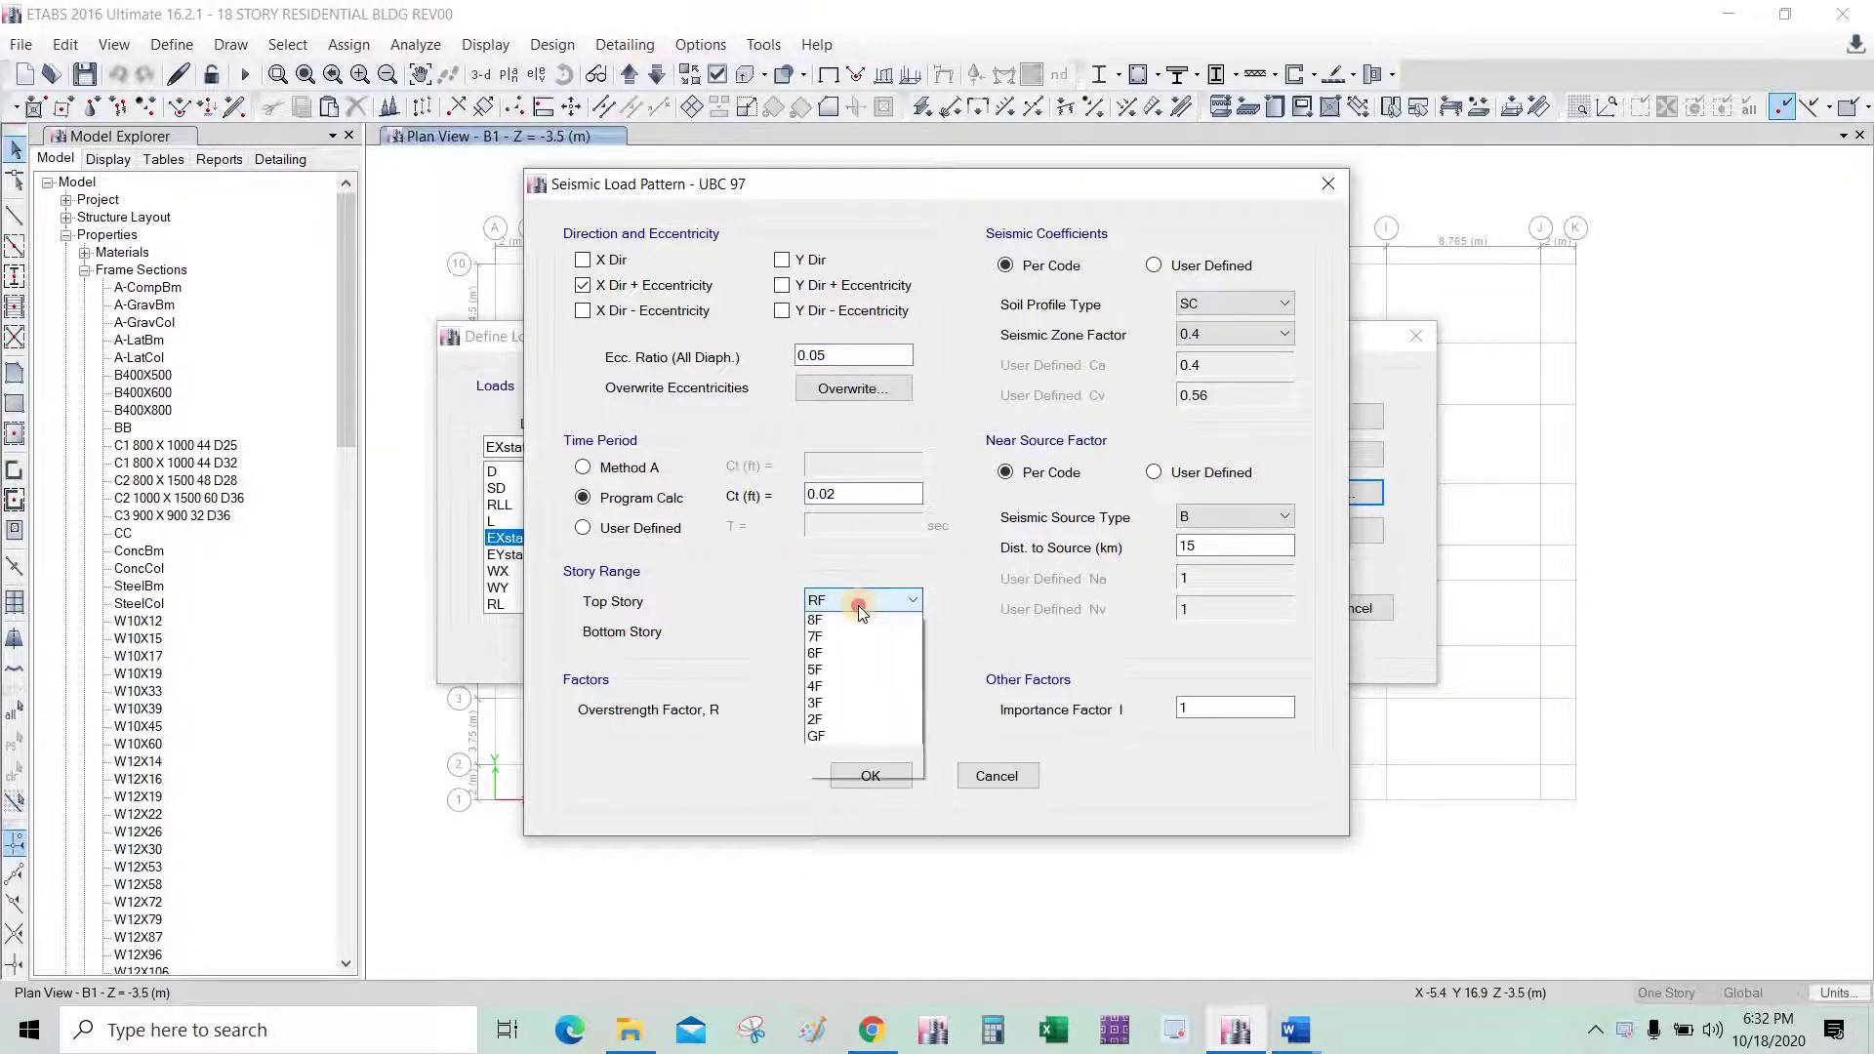
click(858, 605)
click(841, 631)
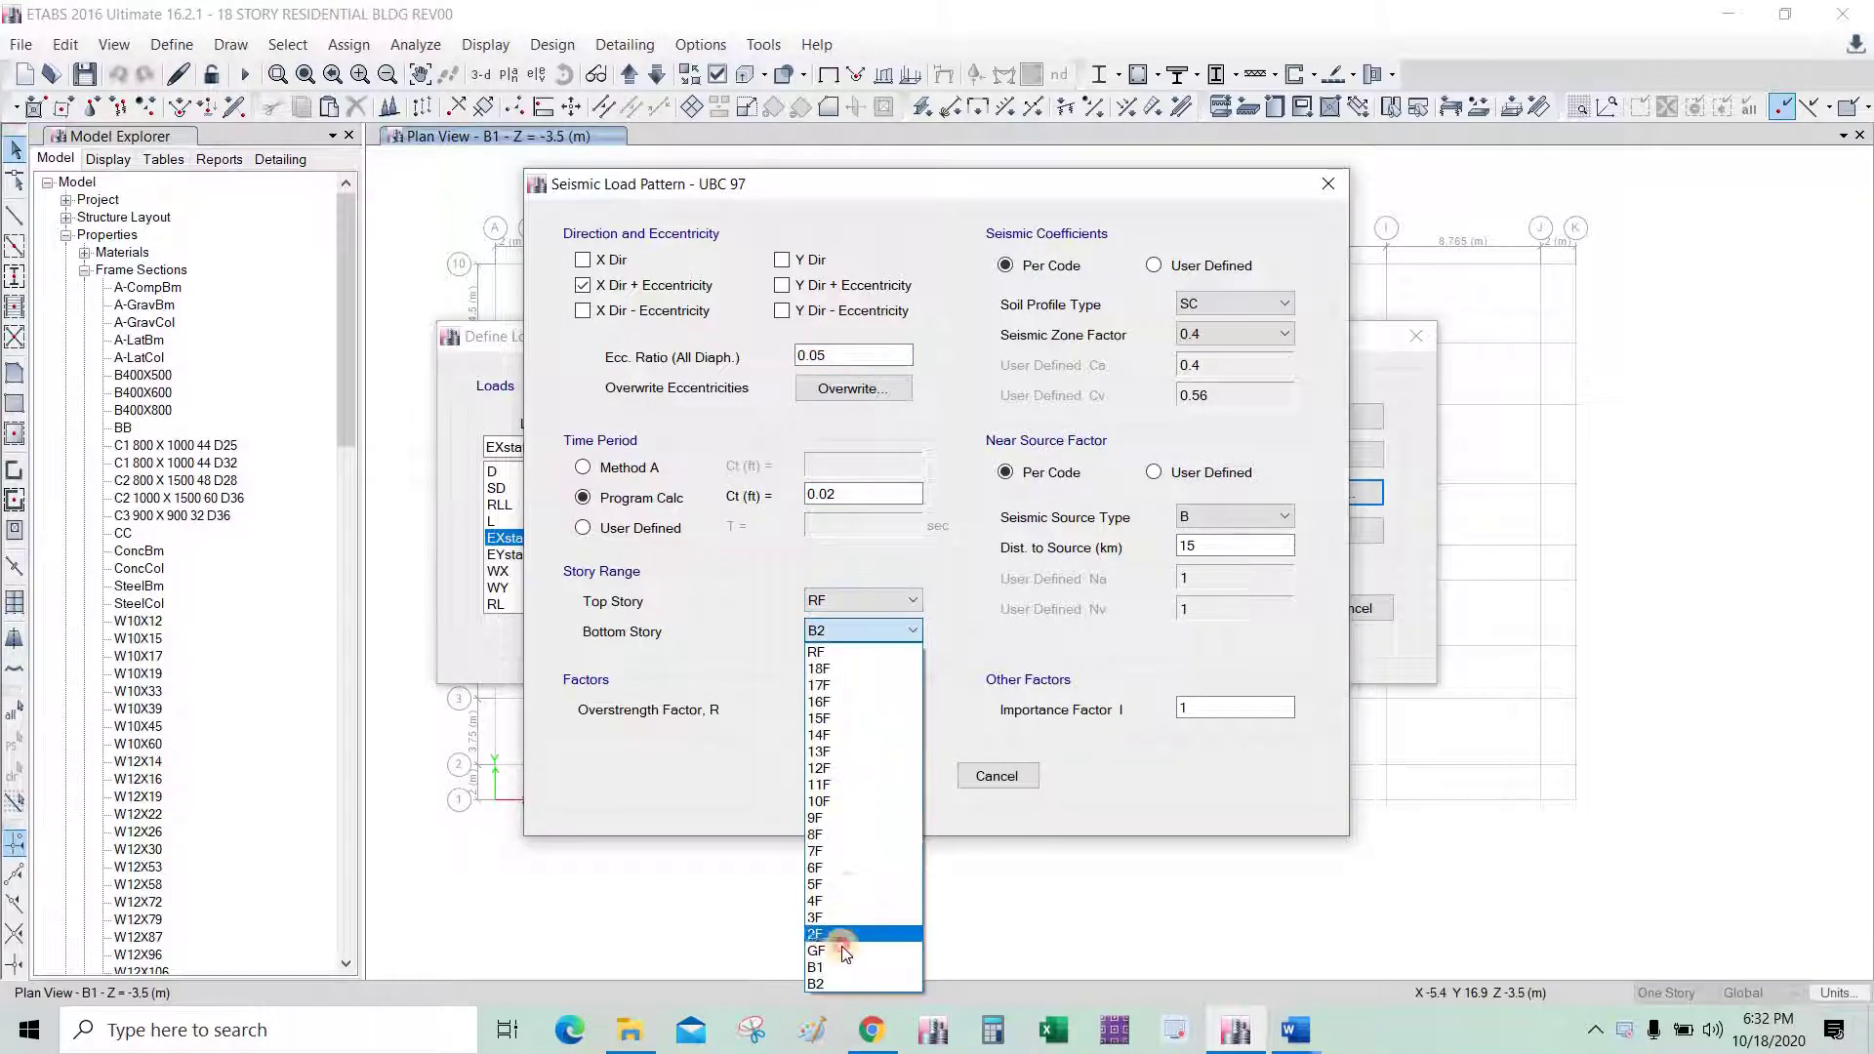
click(841, 948)
click(867, 709)
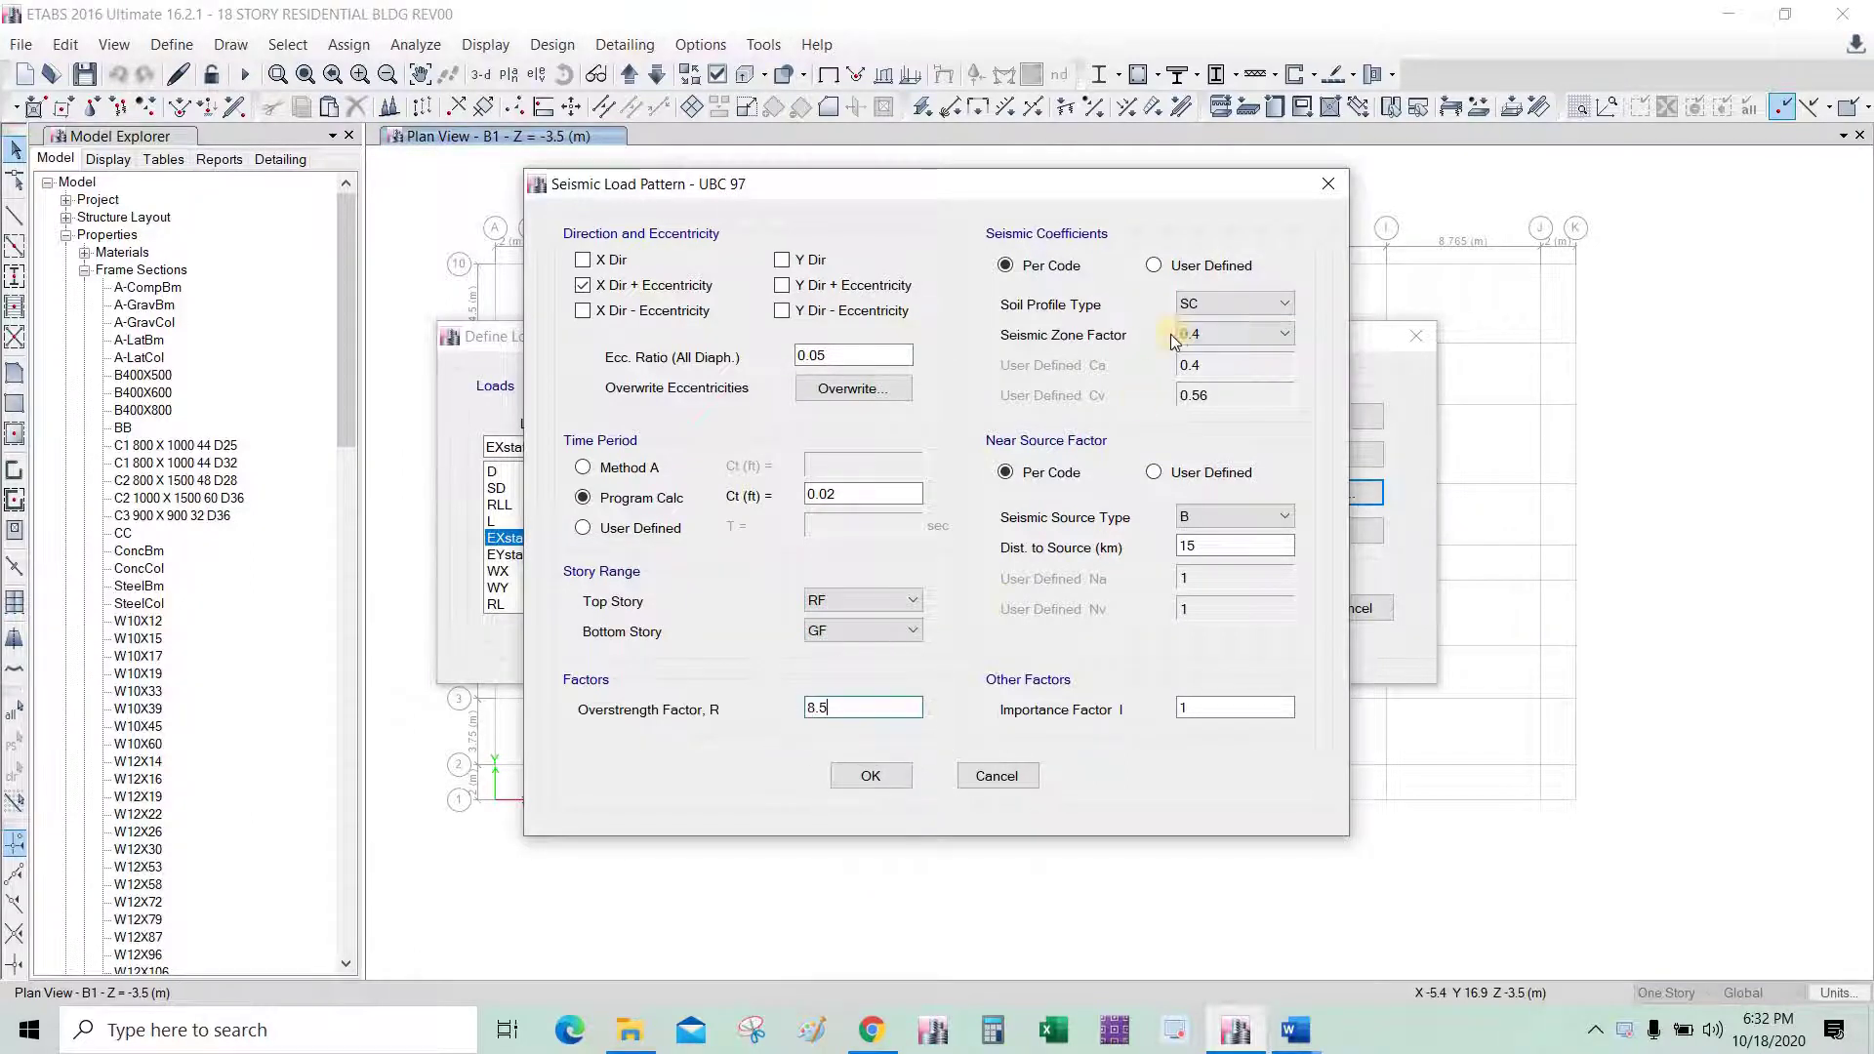
Check the soil profile type and seismic zone factor options, keeping SC and 0.4.
click(1224, 313)
click(1224, 314)
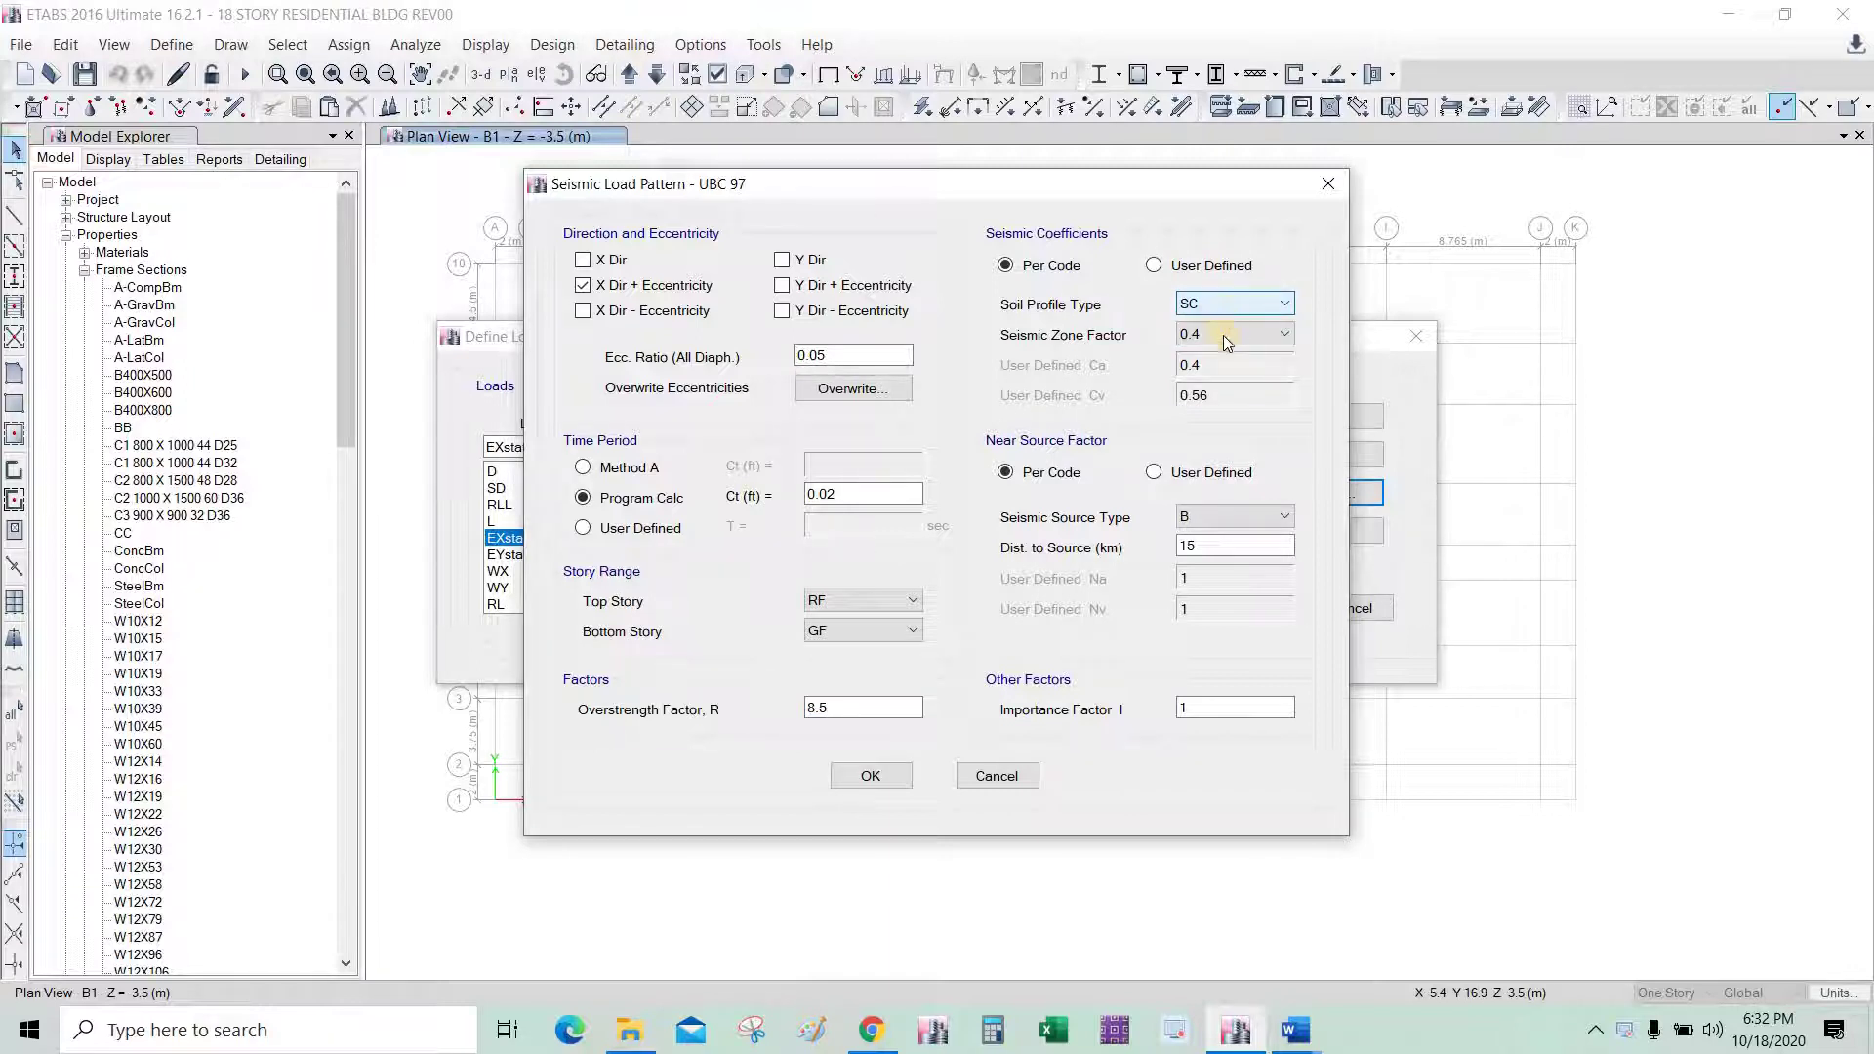
click(1220, 338)
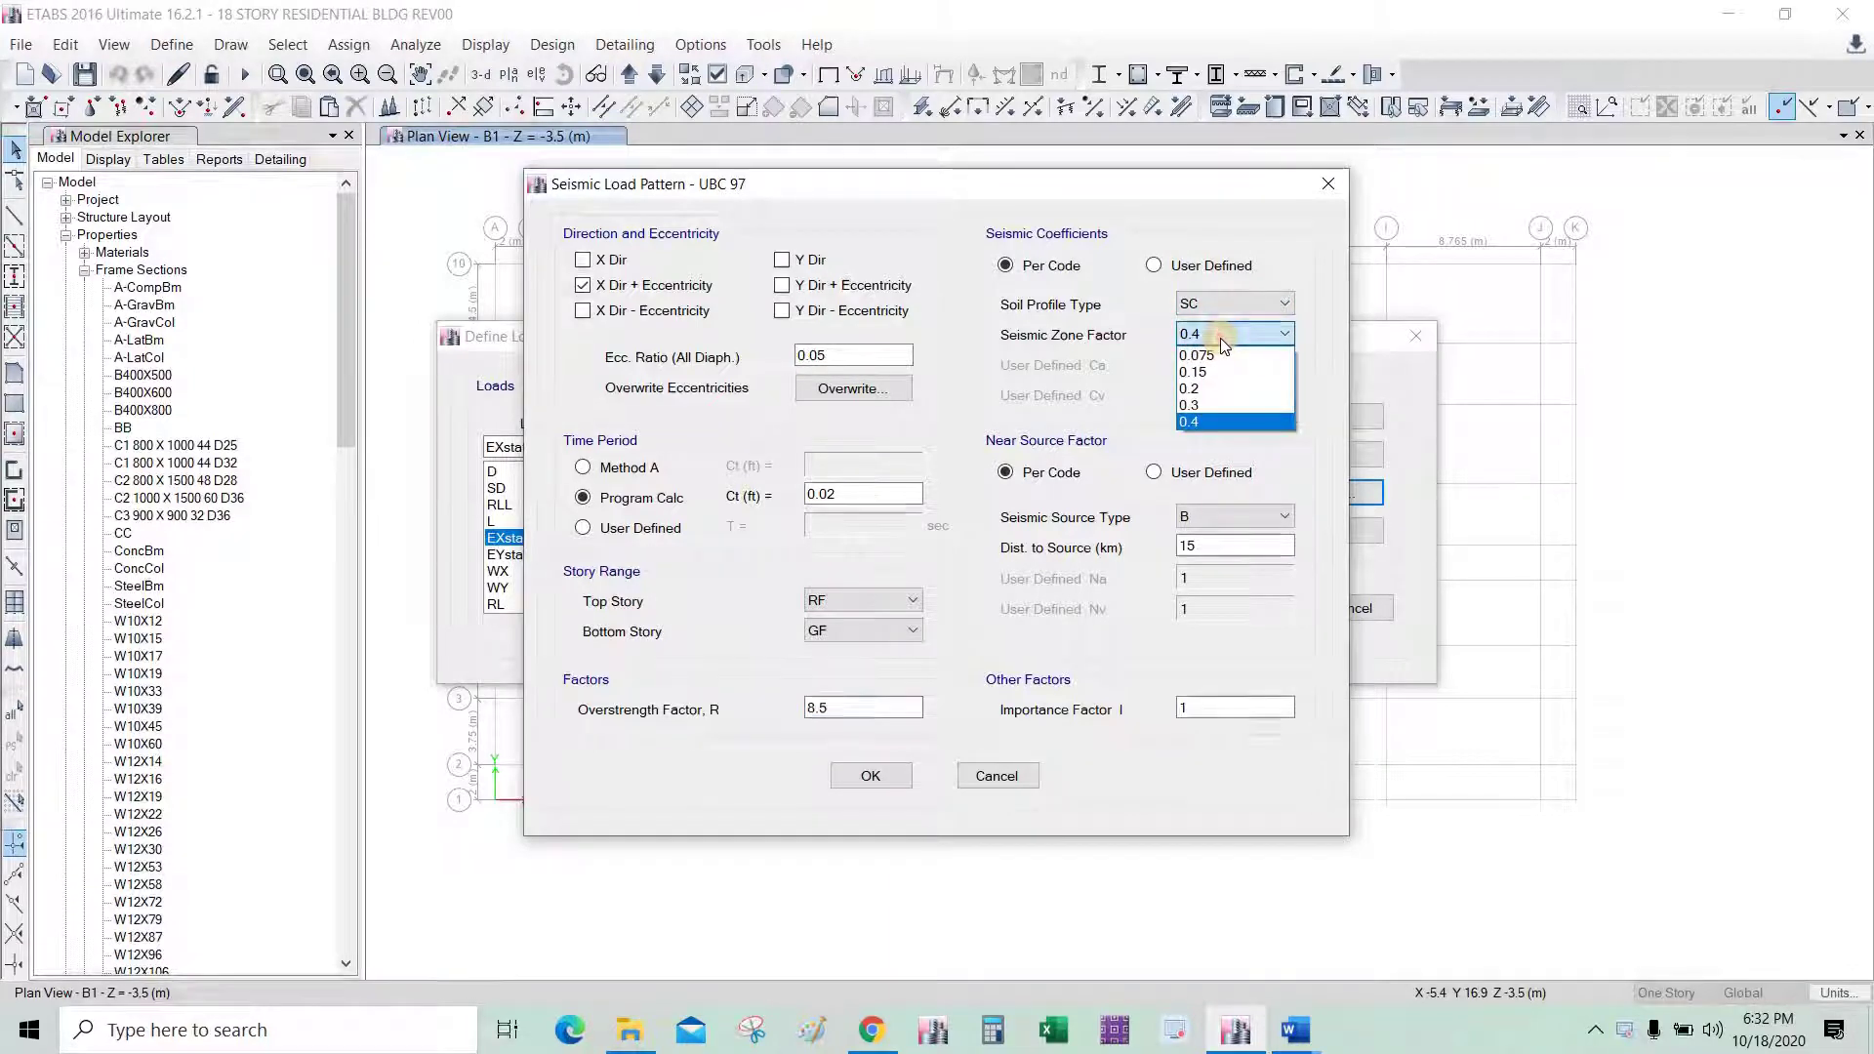
click(1220, 338)
click(1220, 338)
click(1285, 334)
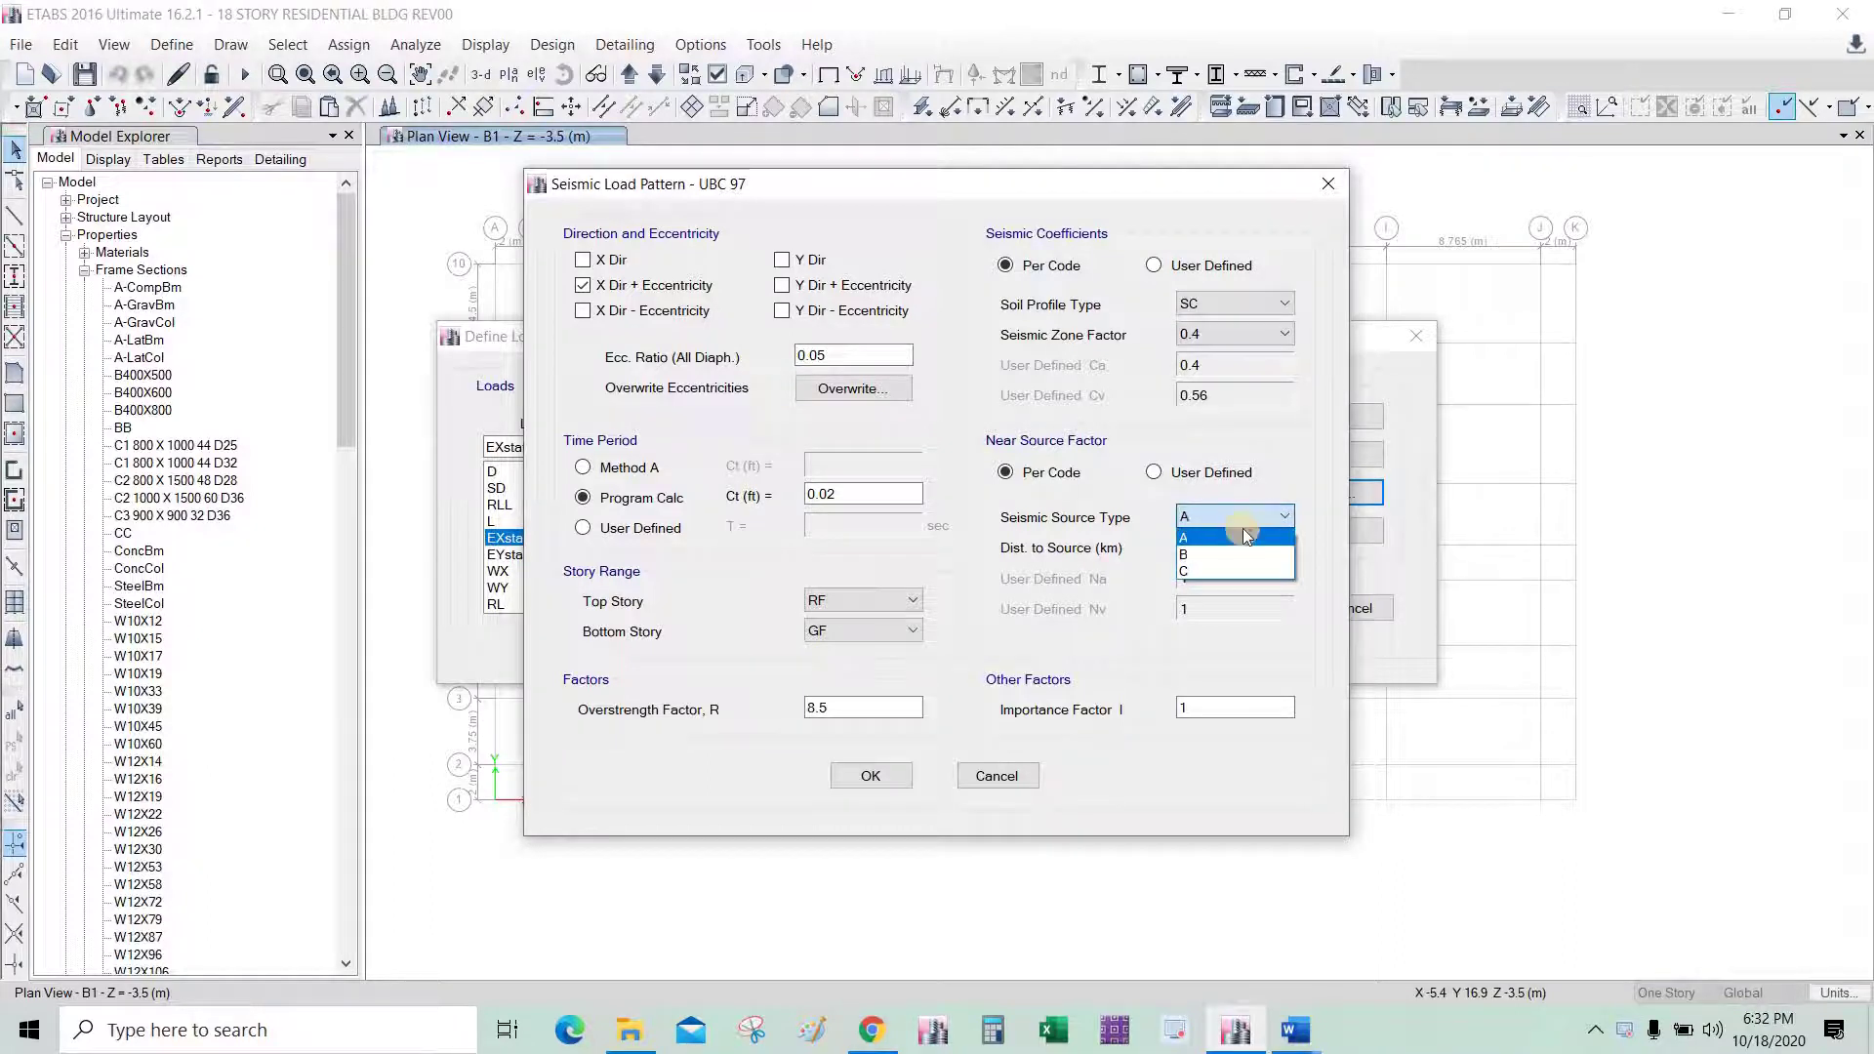
Set the seismic source type to A and, after checking the manual, the distance to source to 6.1 km.
click(1238, 538)
click(1226, 548)
key(alt+Tab)
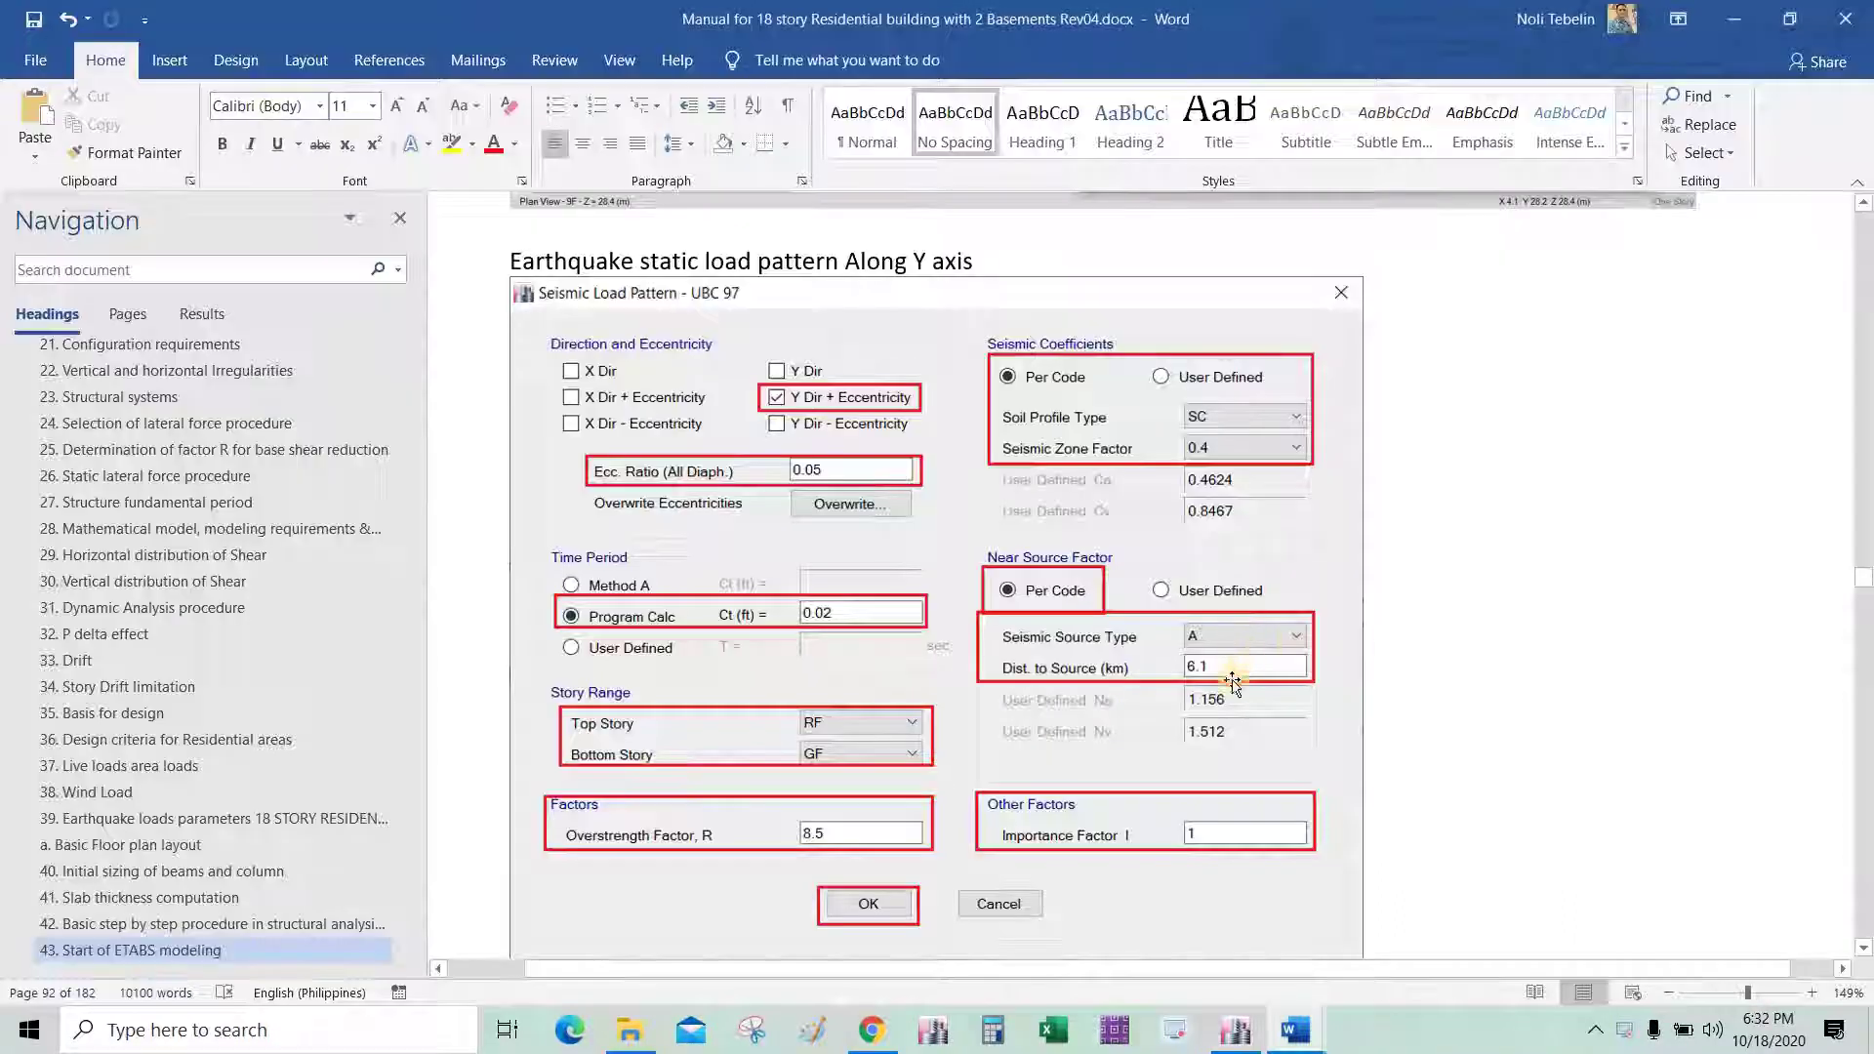
key(alt+Tab)
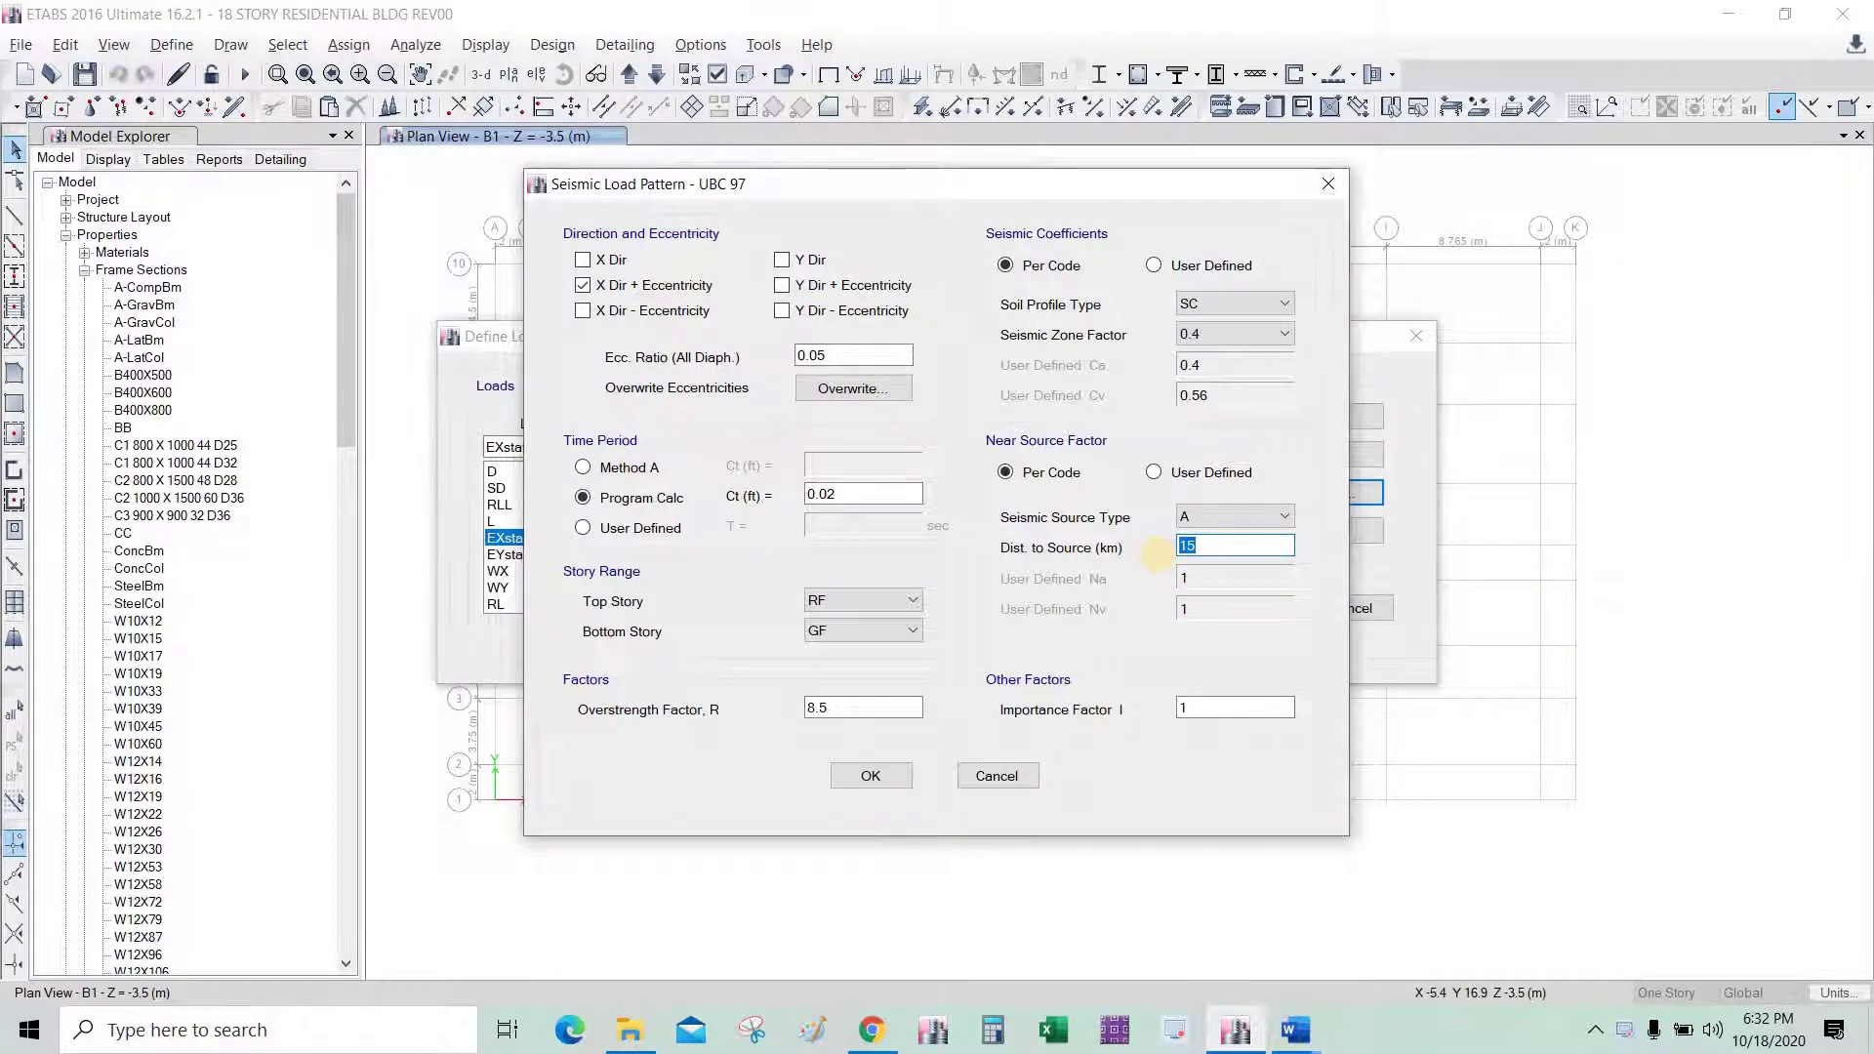
text(6.1)
click(1211, 705)
Compare the EXstat seismic coefficients, near source factors and importance factor with the Word manual, and return to ETABS.
key(alt+Tab)
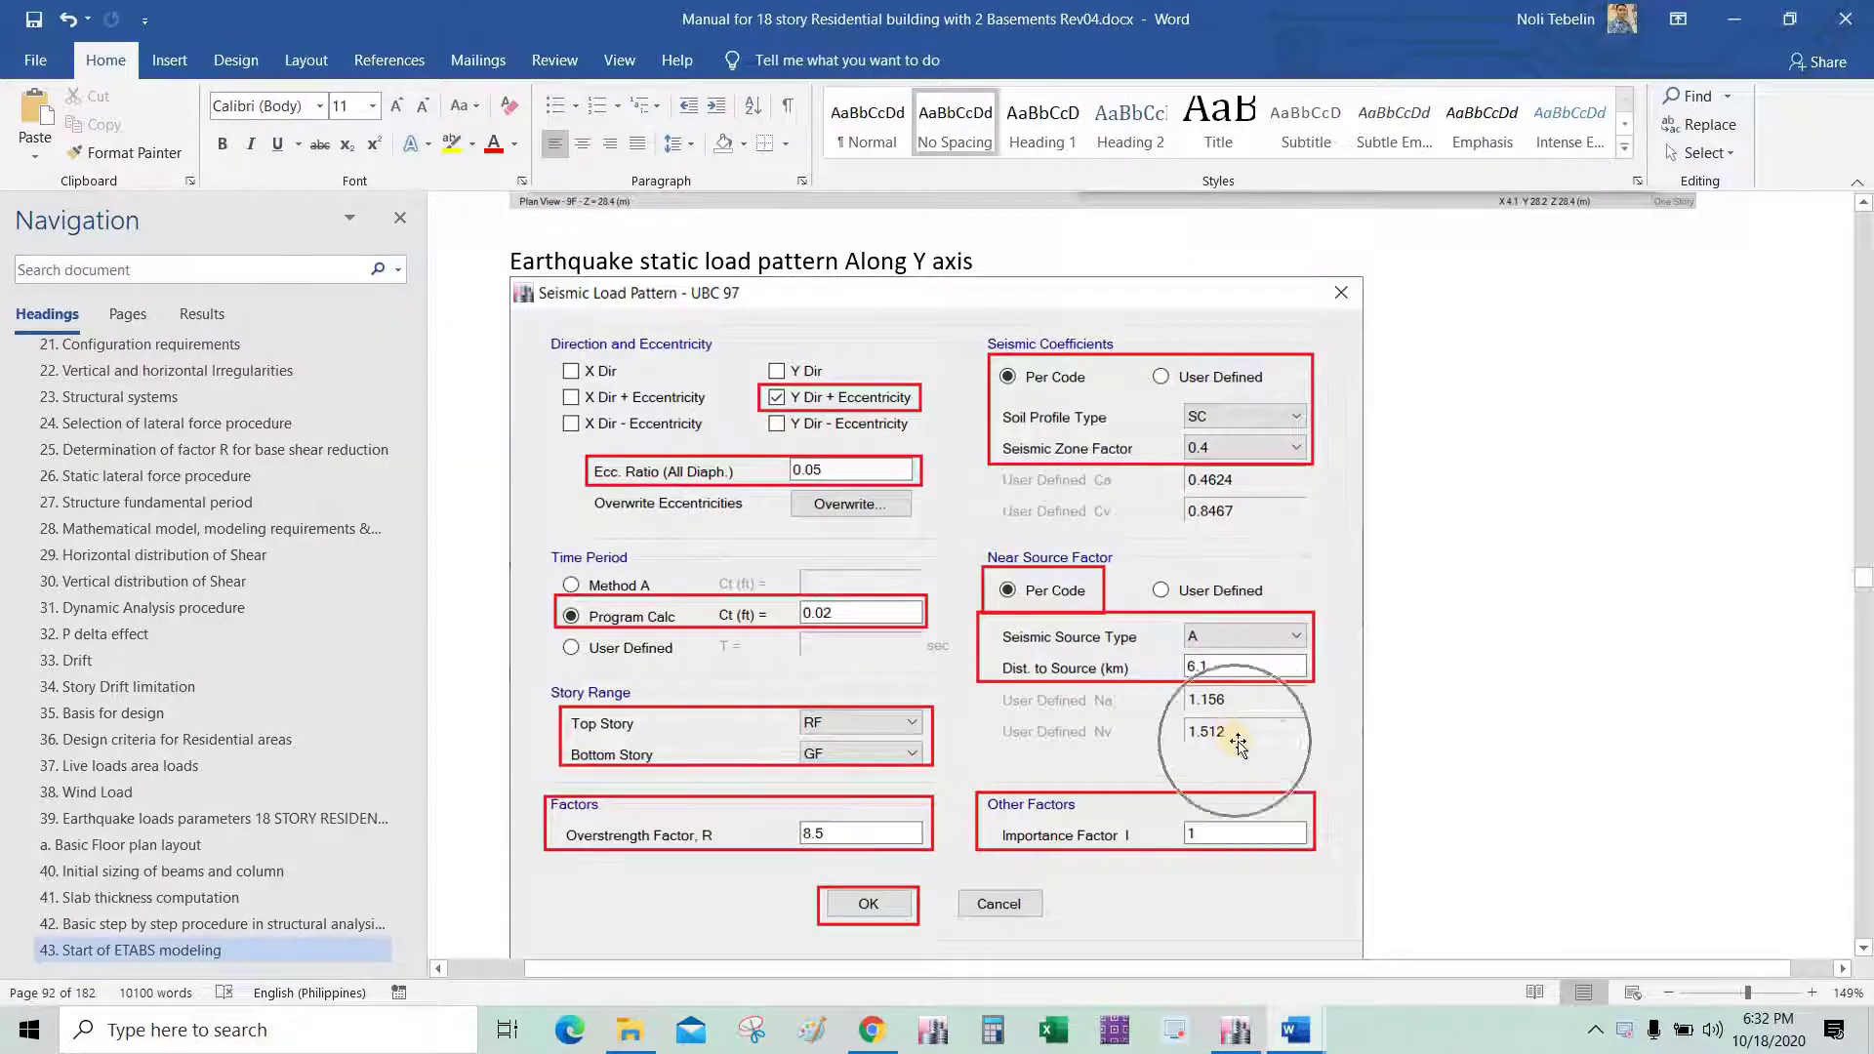
key(alt+Tab)
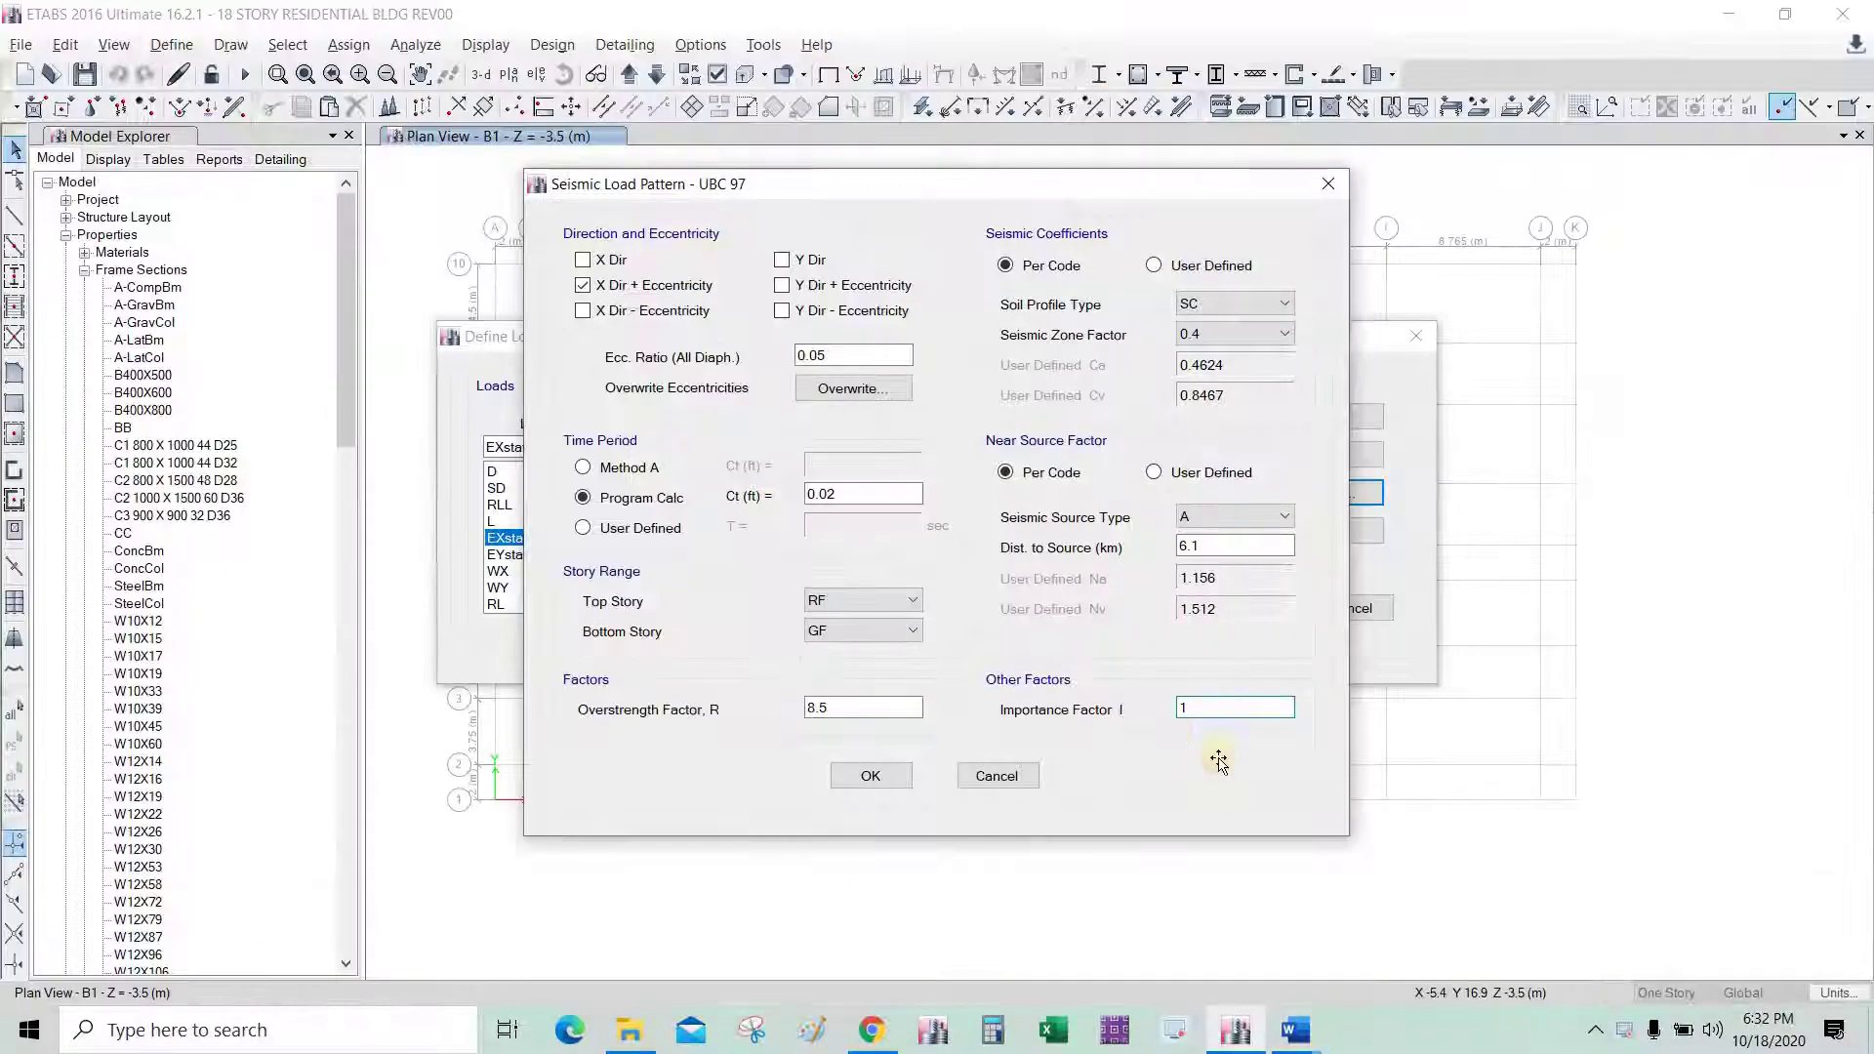
key(alt+Tab)
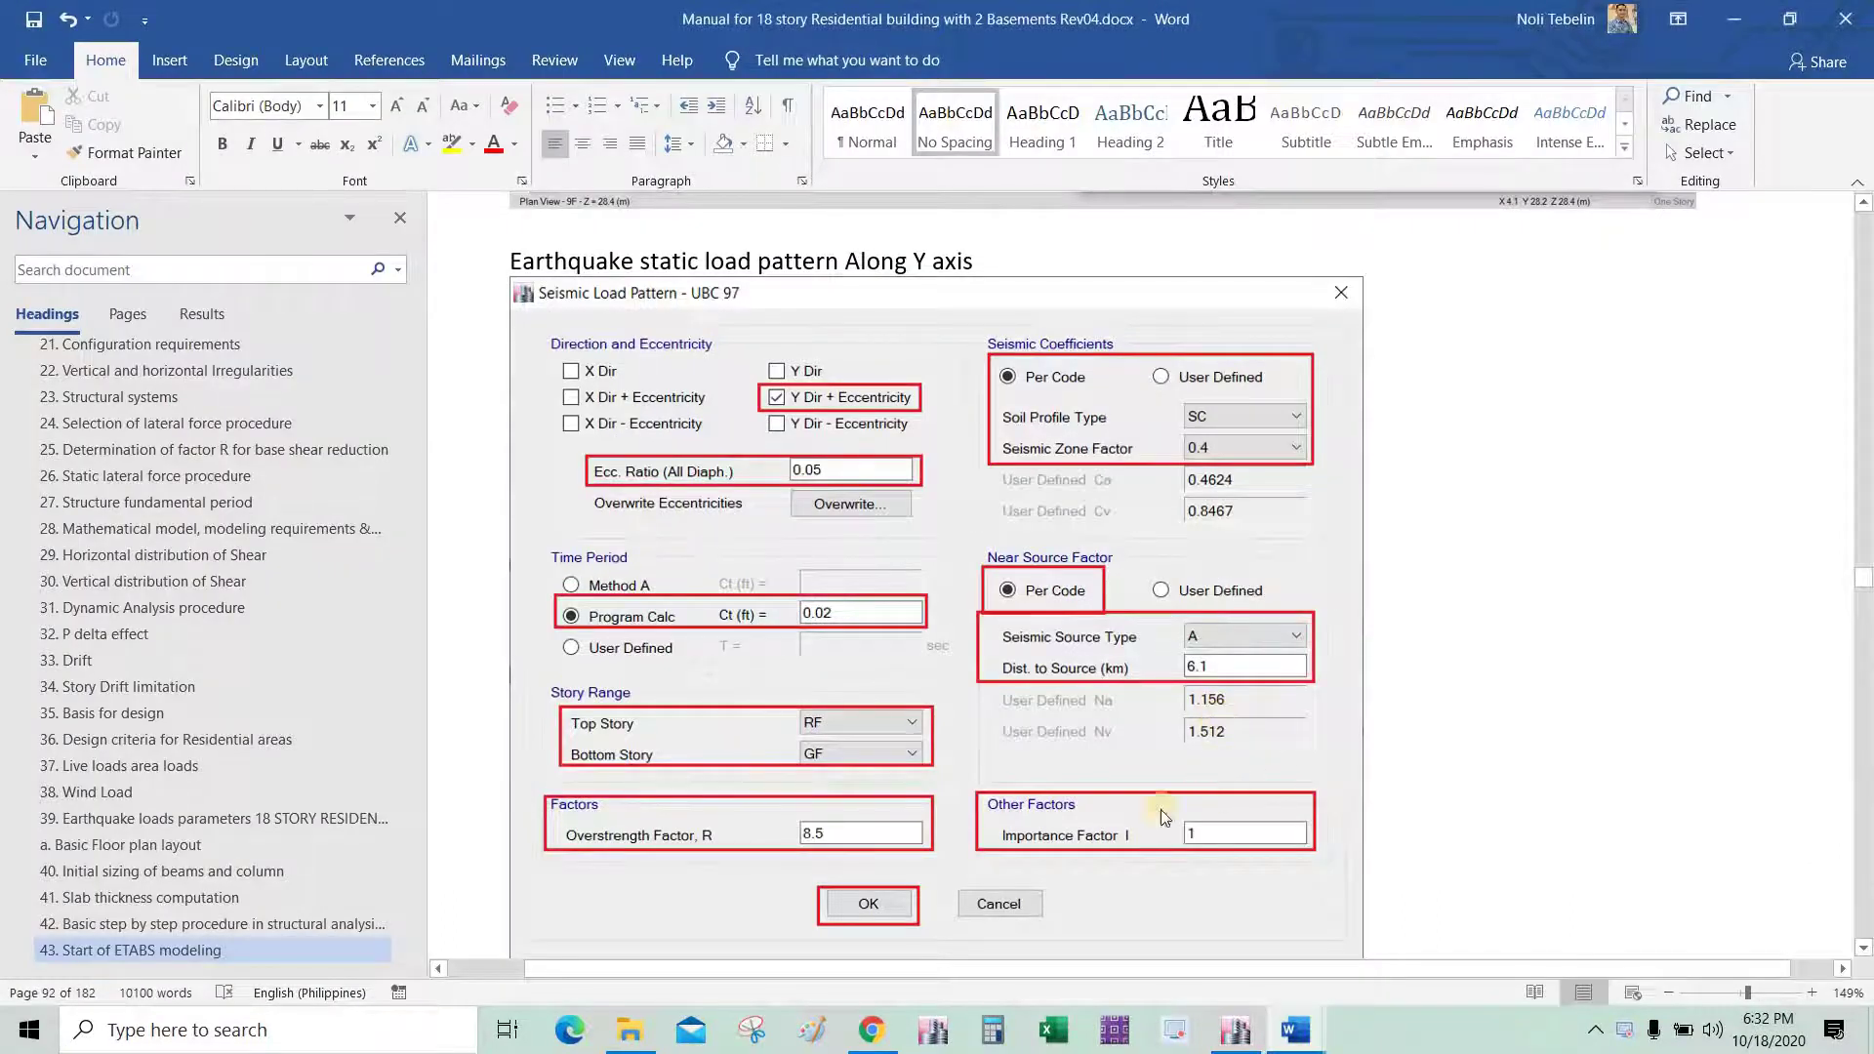
key(alt+Tab)
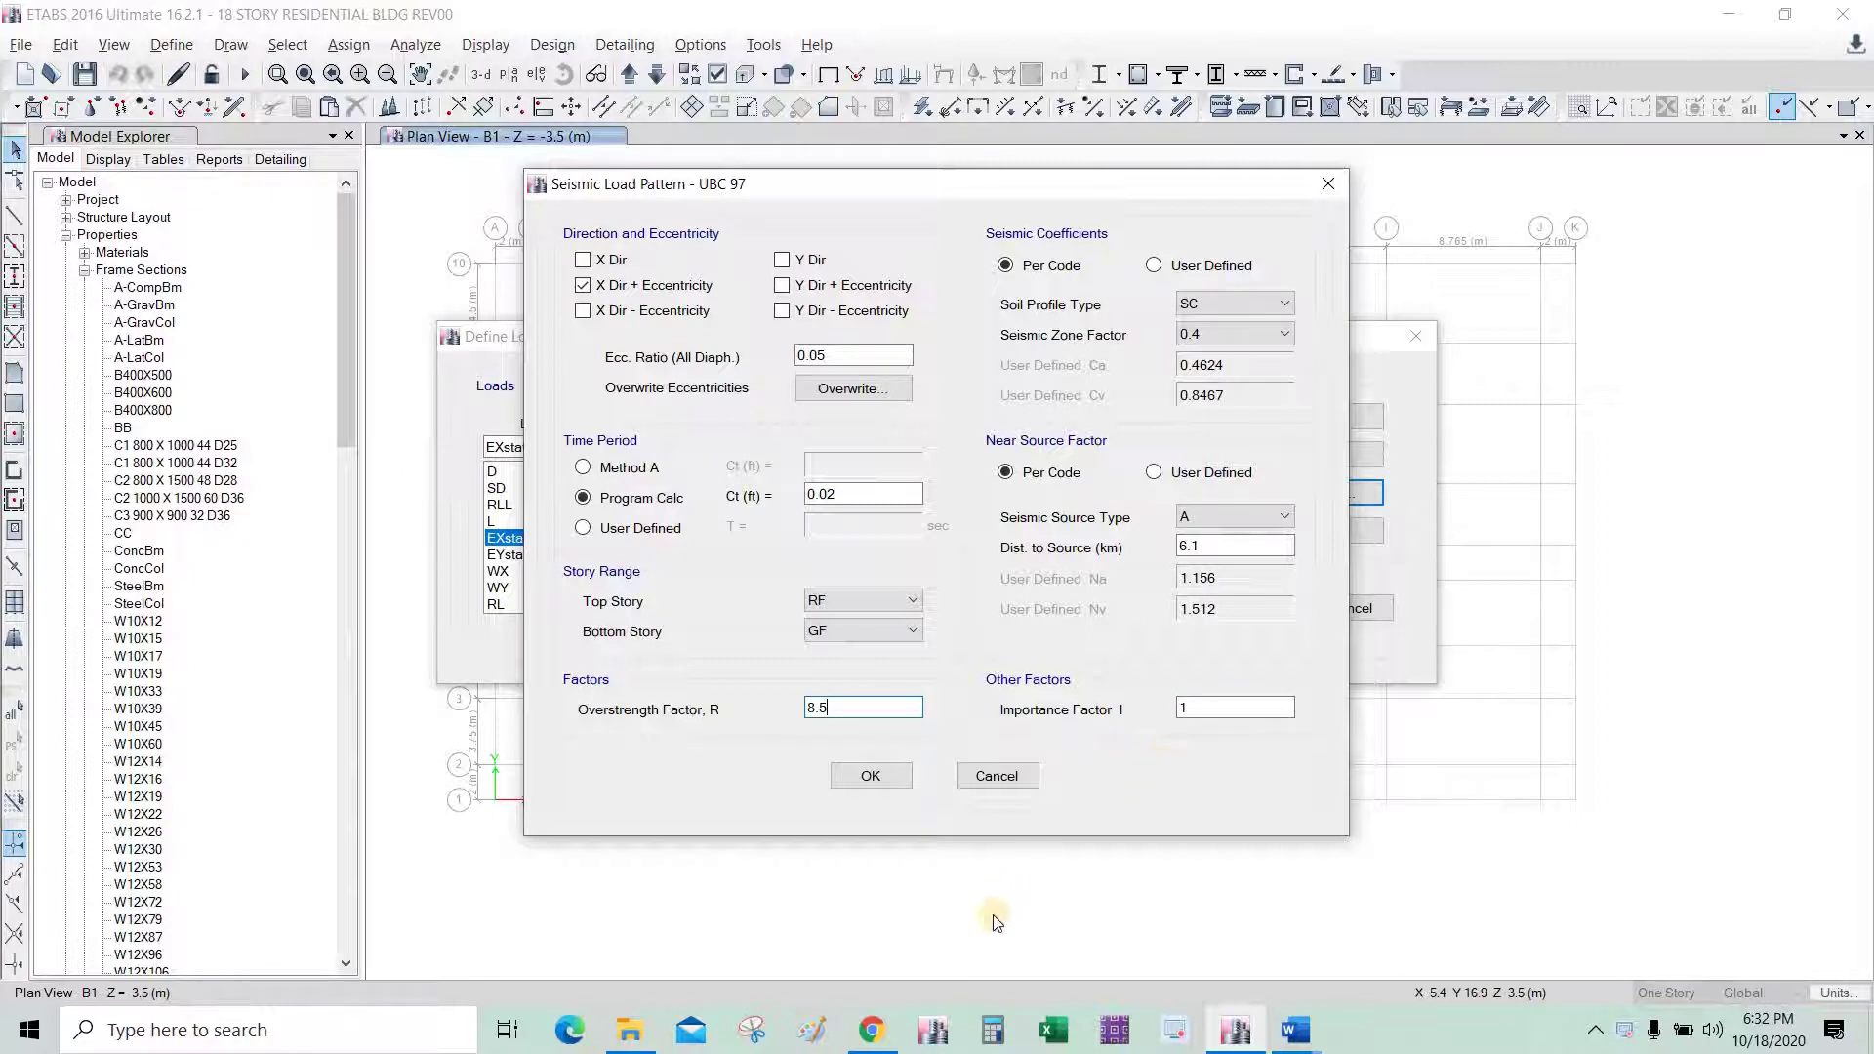
Switch to the 18-story residential building manual in Word and open section 19, Seismic zone/seismic source type.
mouse_move(1297, 1027)
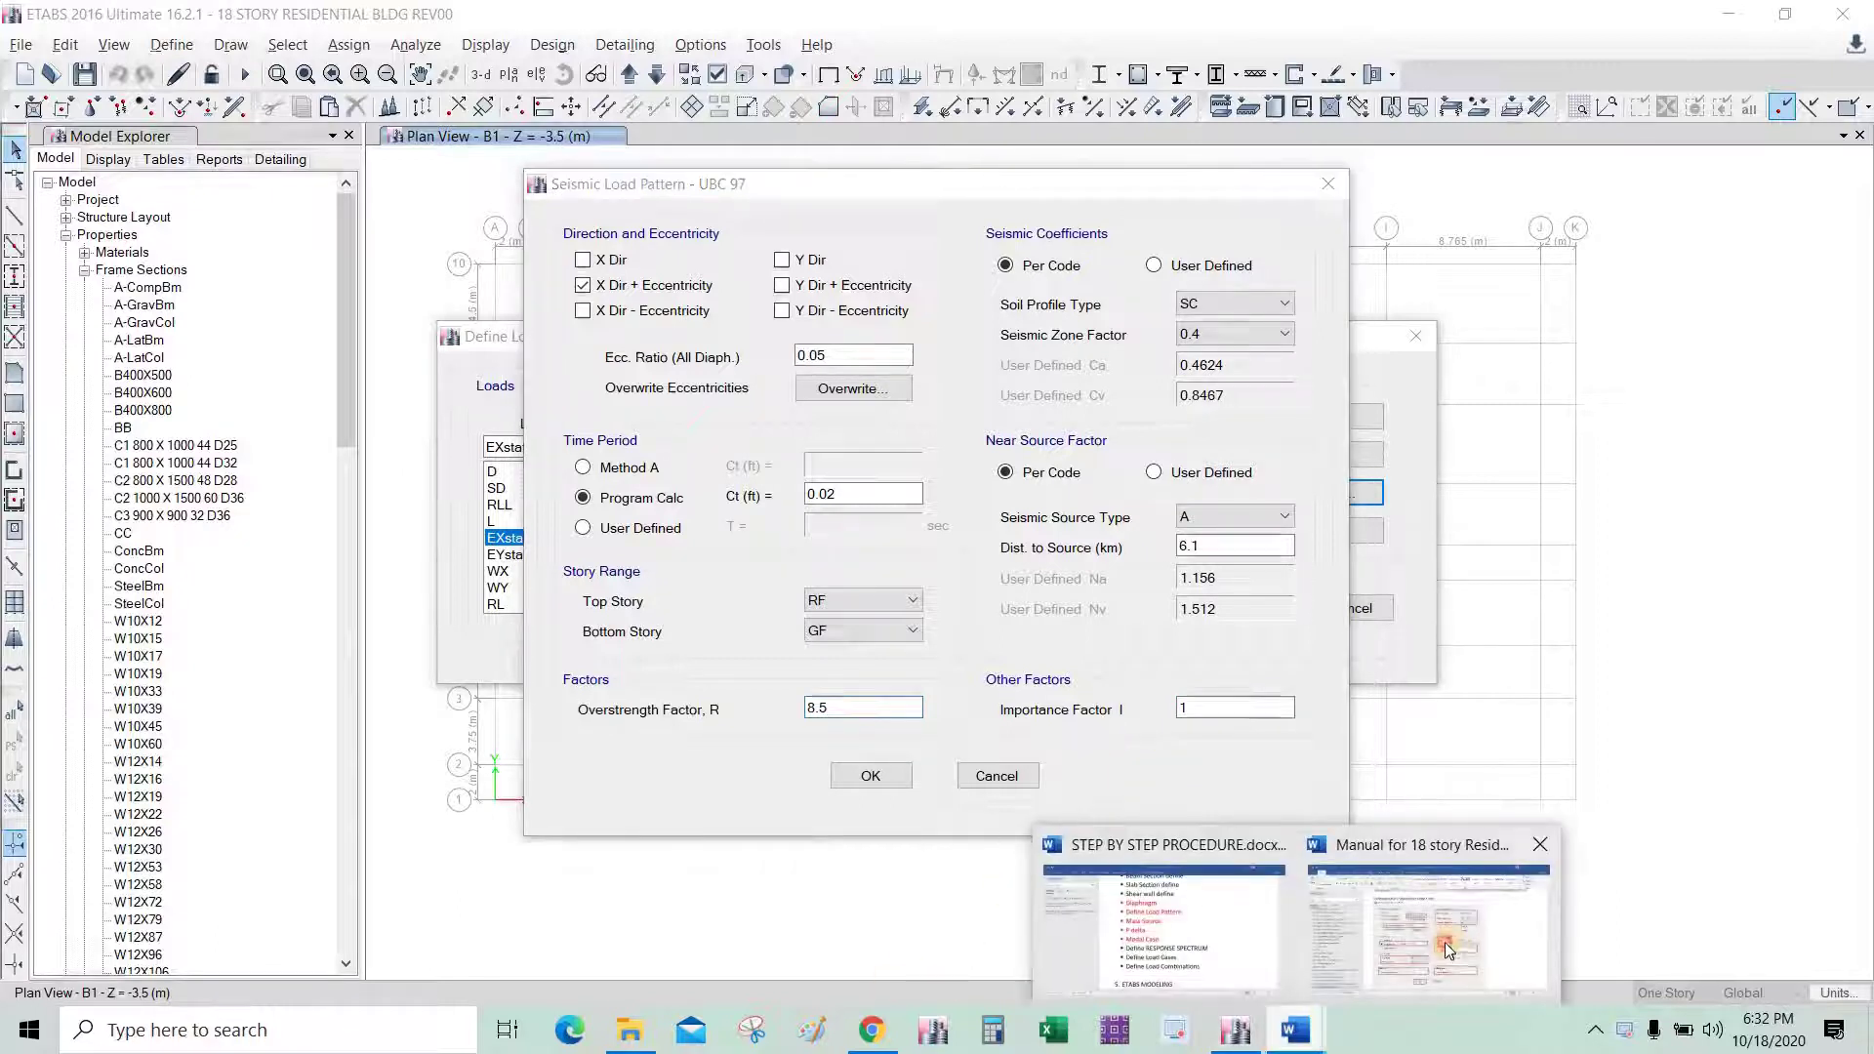
click(1445, 941)
scroll(226, 619, up, 2)
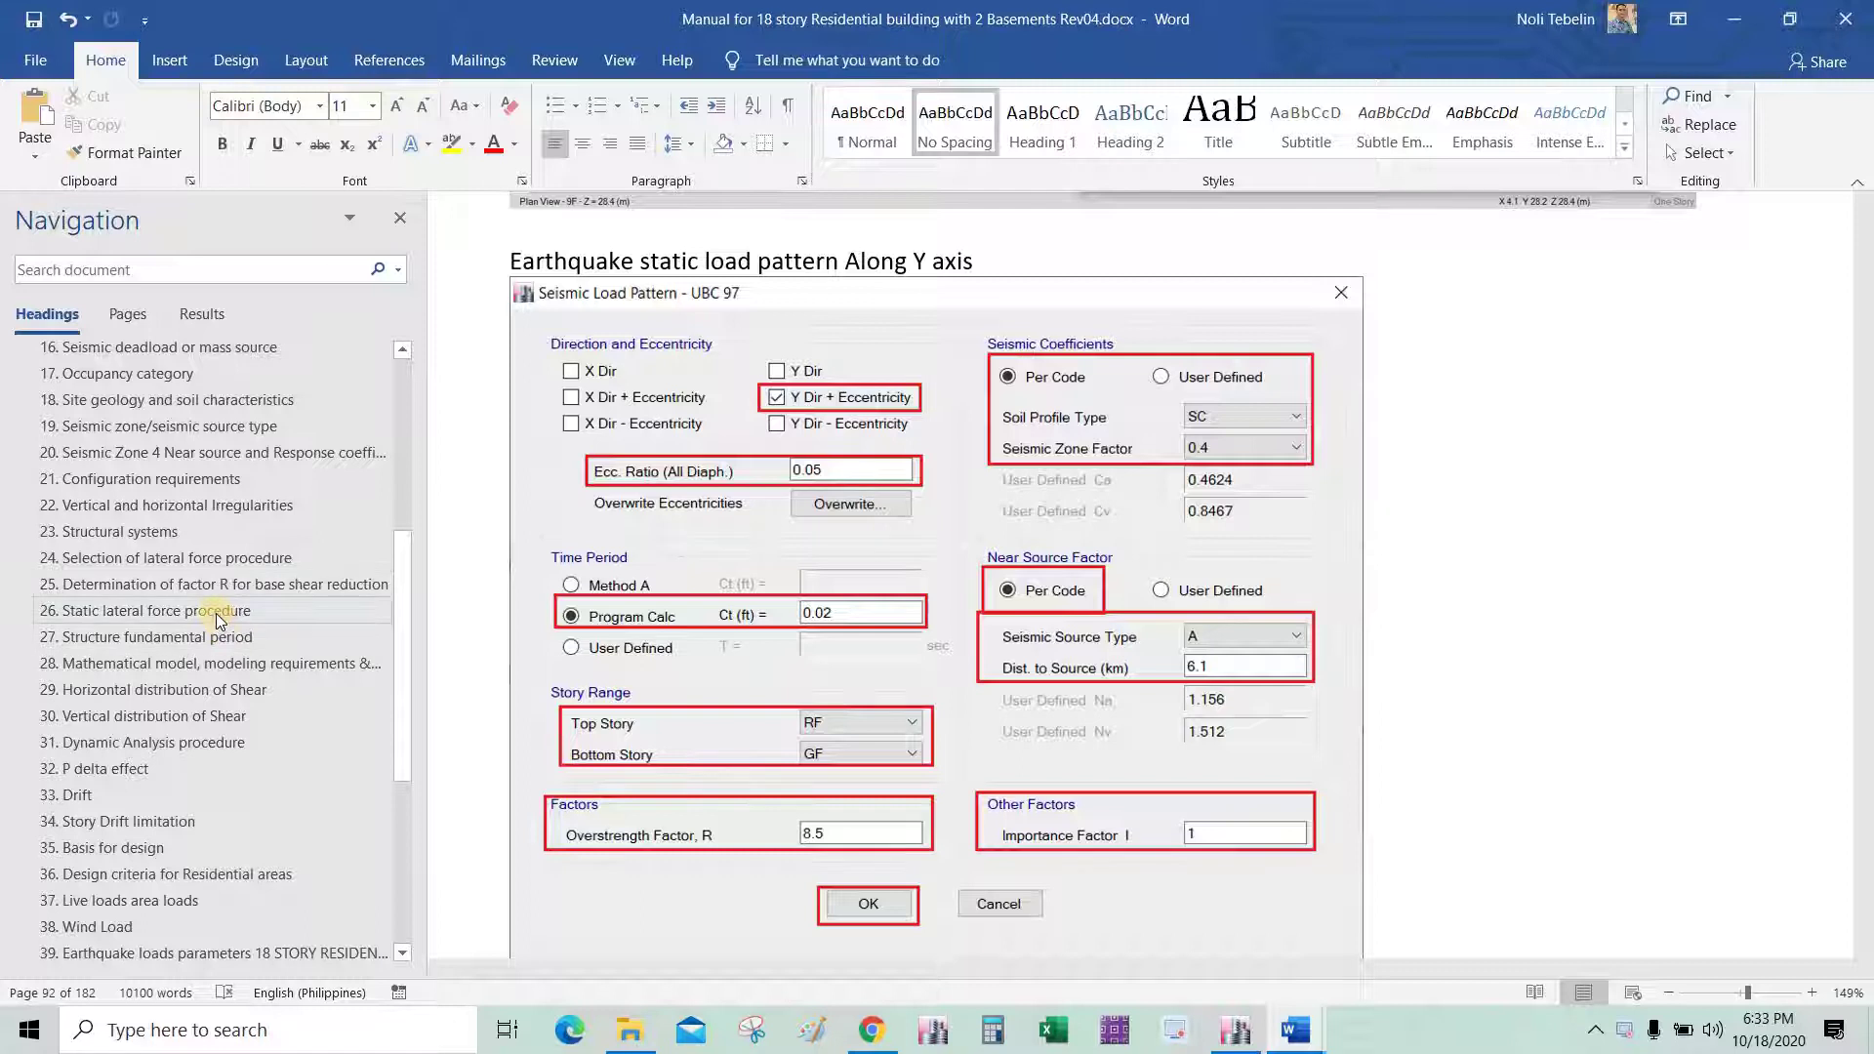
scroll(218, 622, up, 4)
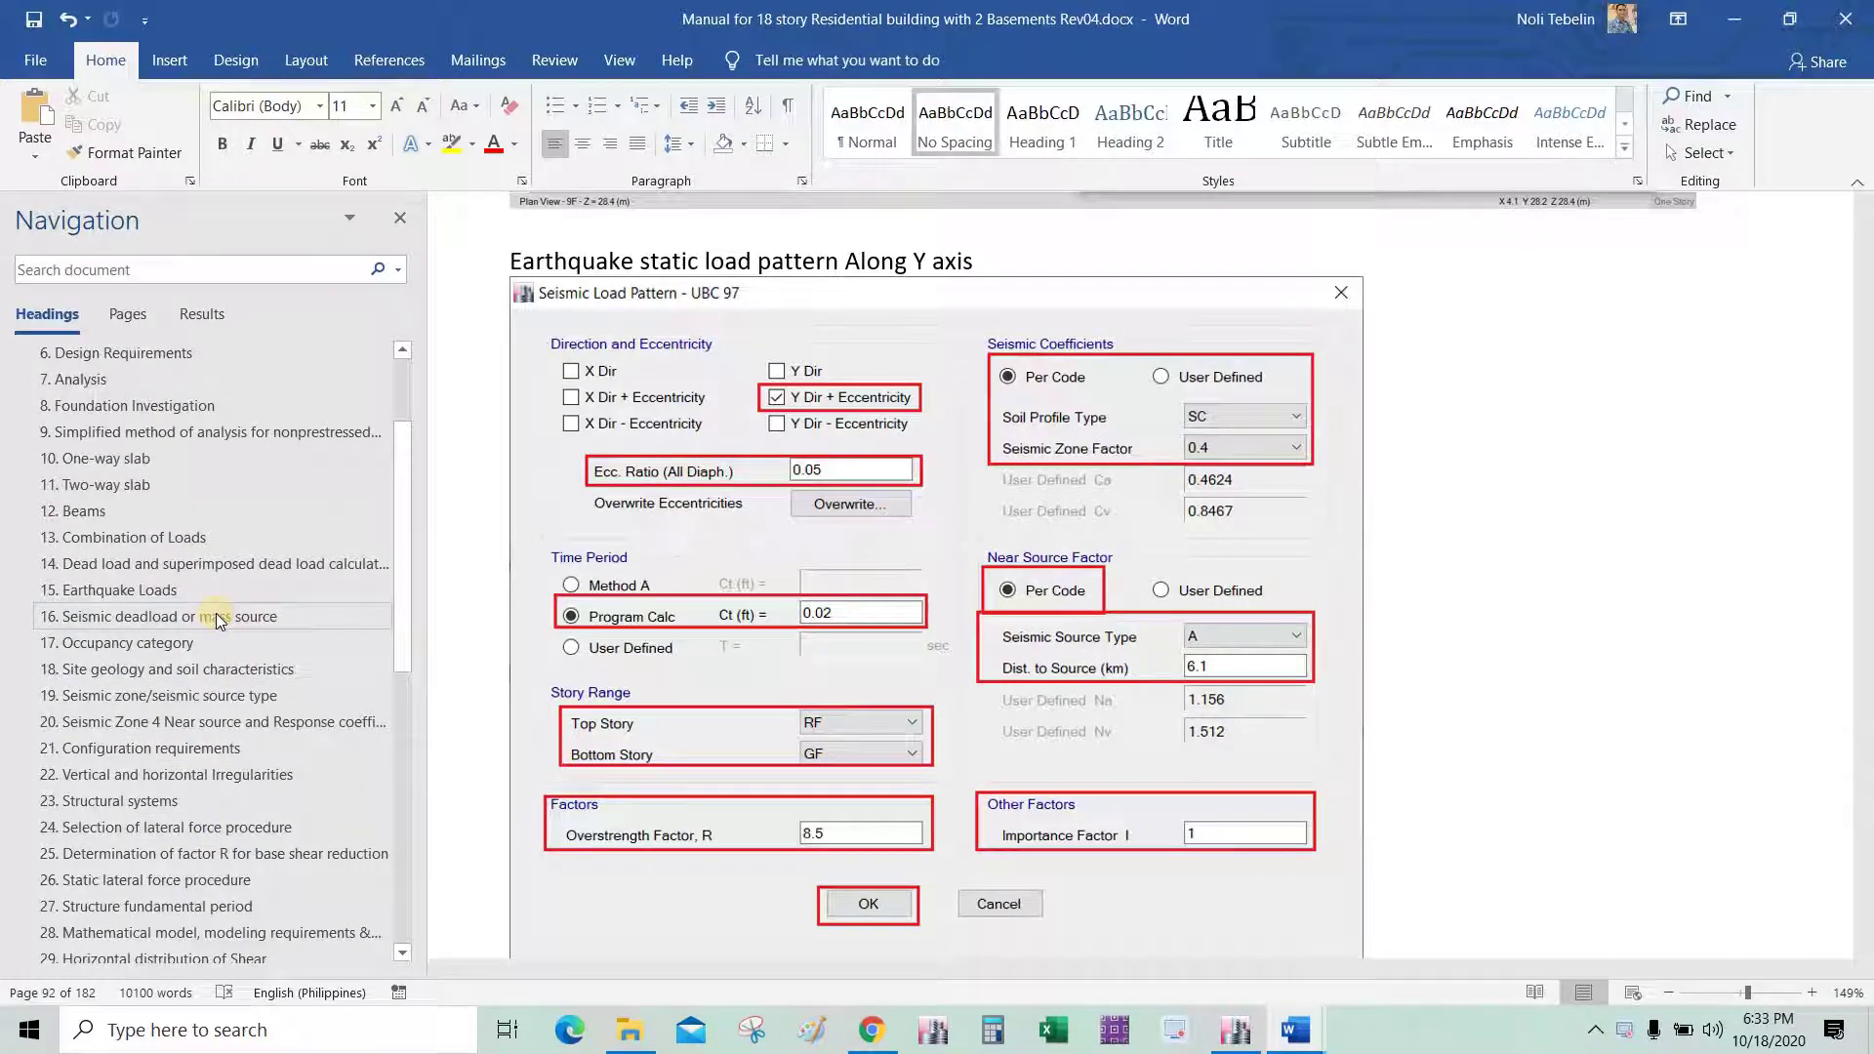
scroll(215, 613, up, 2)
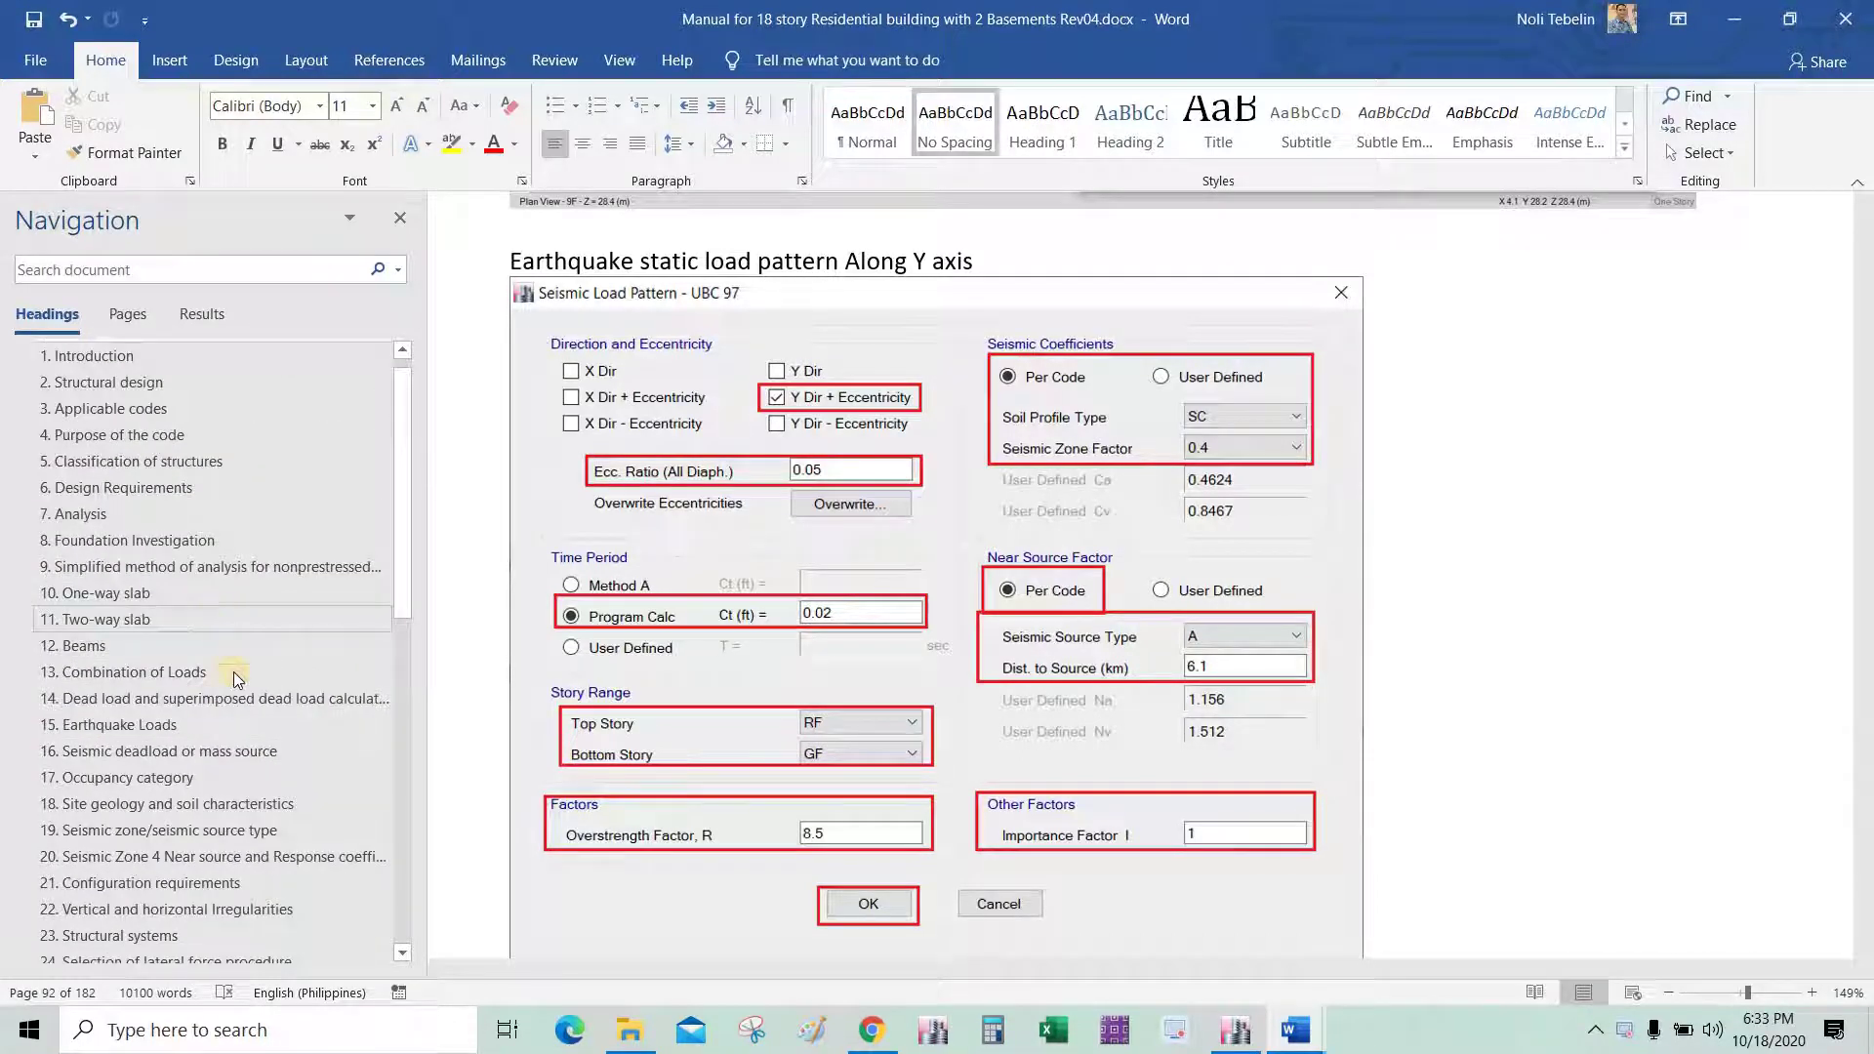
scroll(243, 770, down, 1)
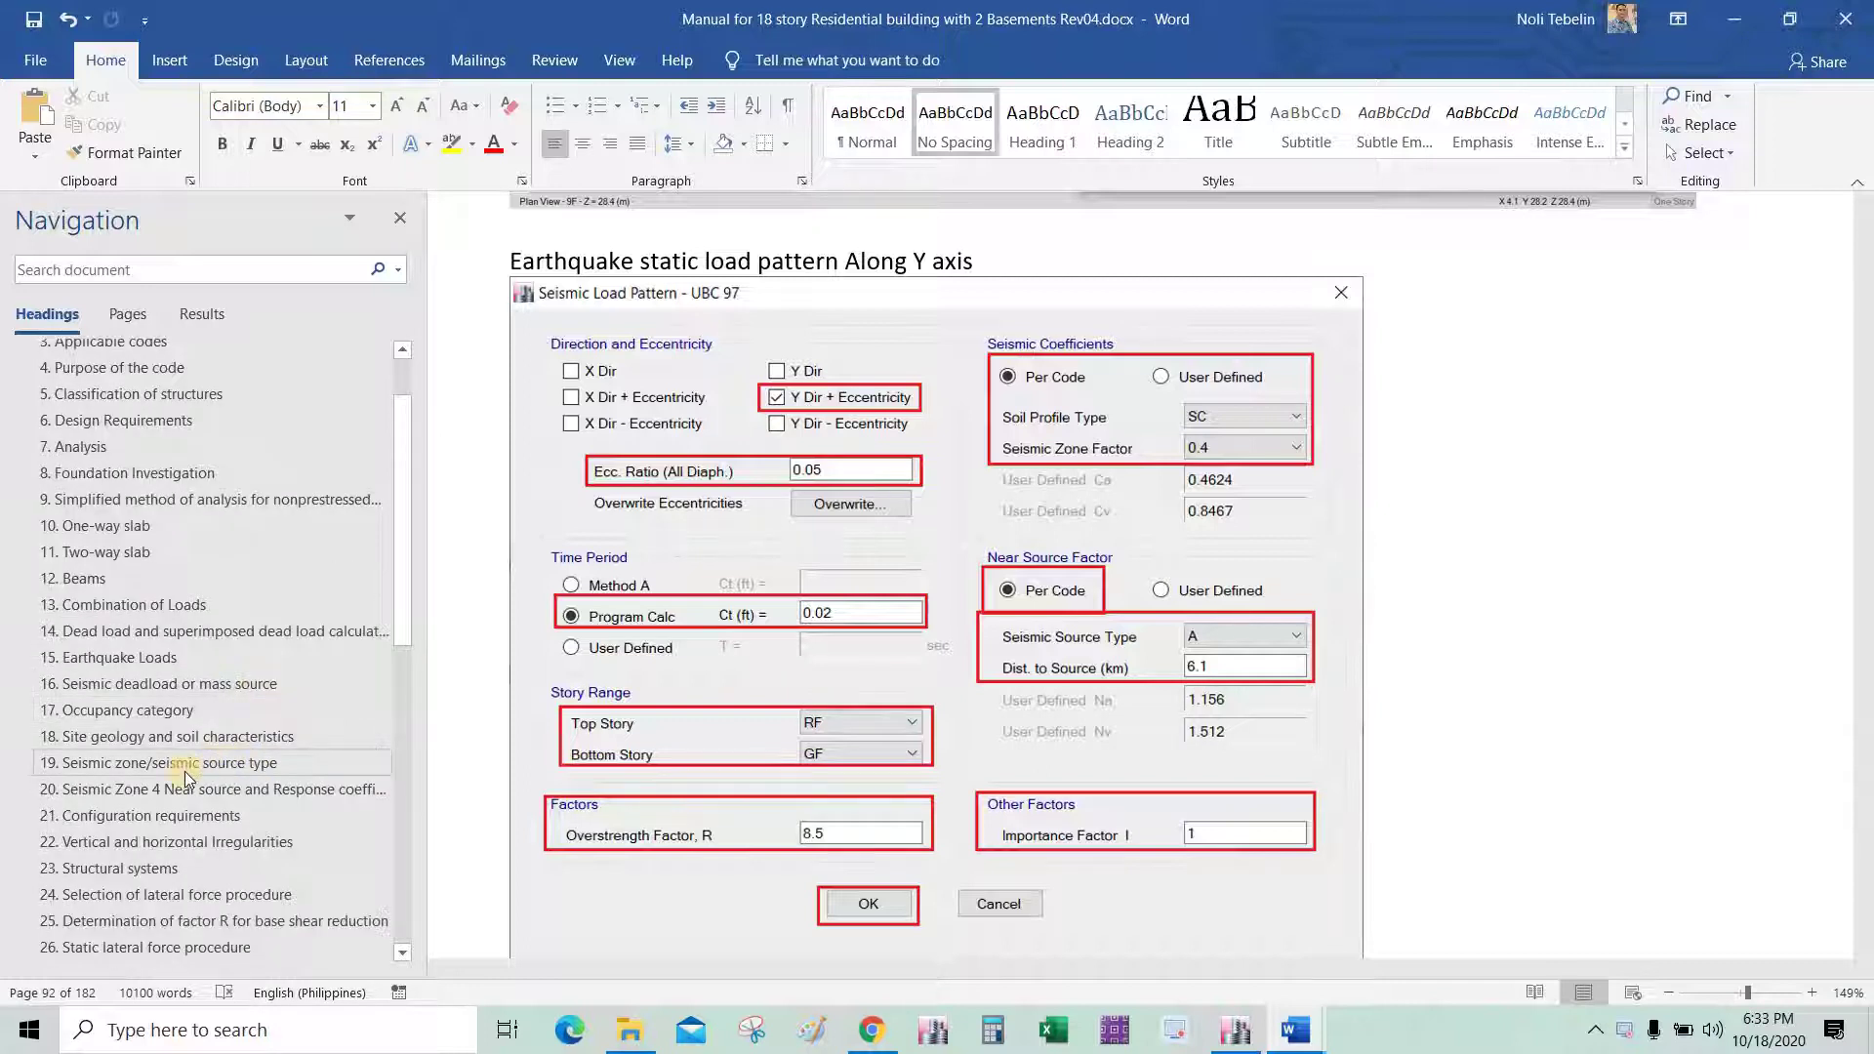
click(192, 767)
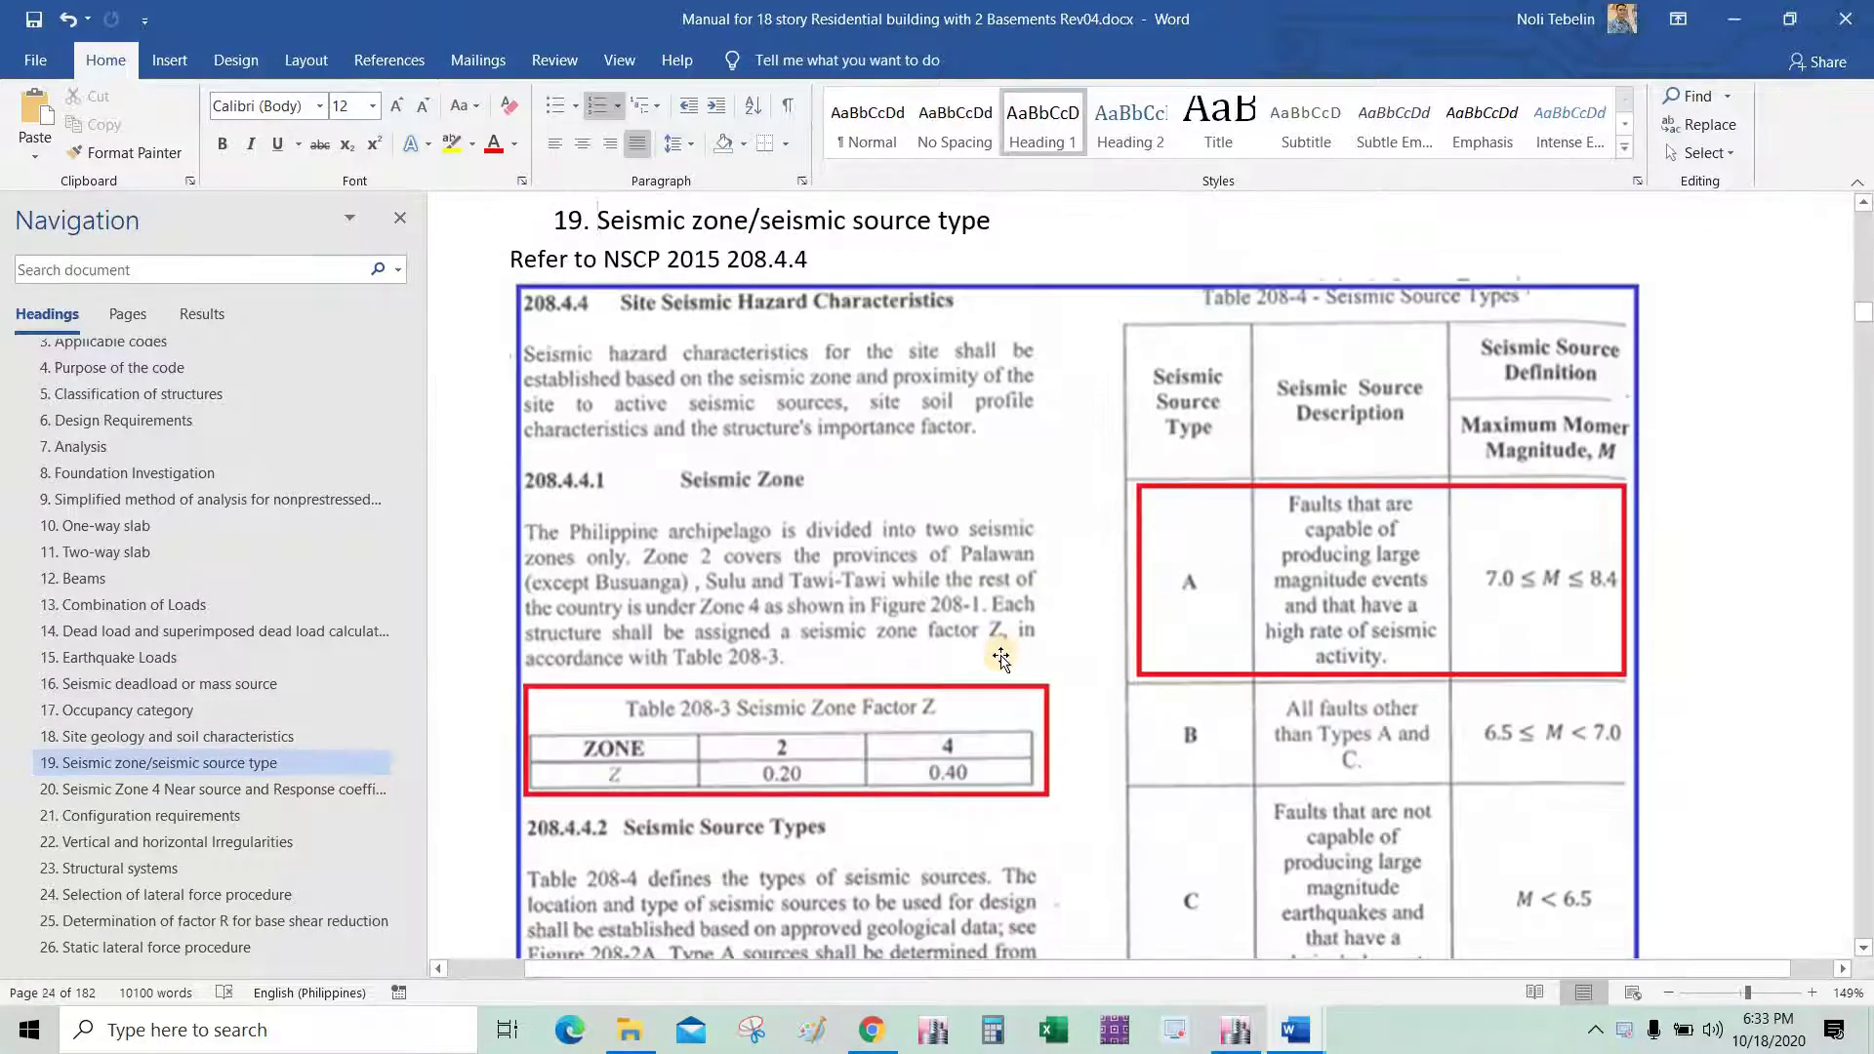
Examine the Seismic Zone text, the Table 208-3 zone factors and the Table 208-4 source types in section 19.
scroll(1027, 663, up, 3)
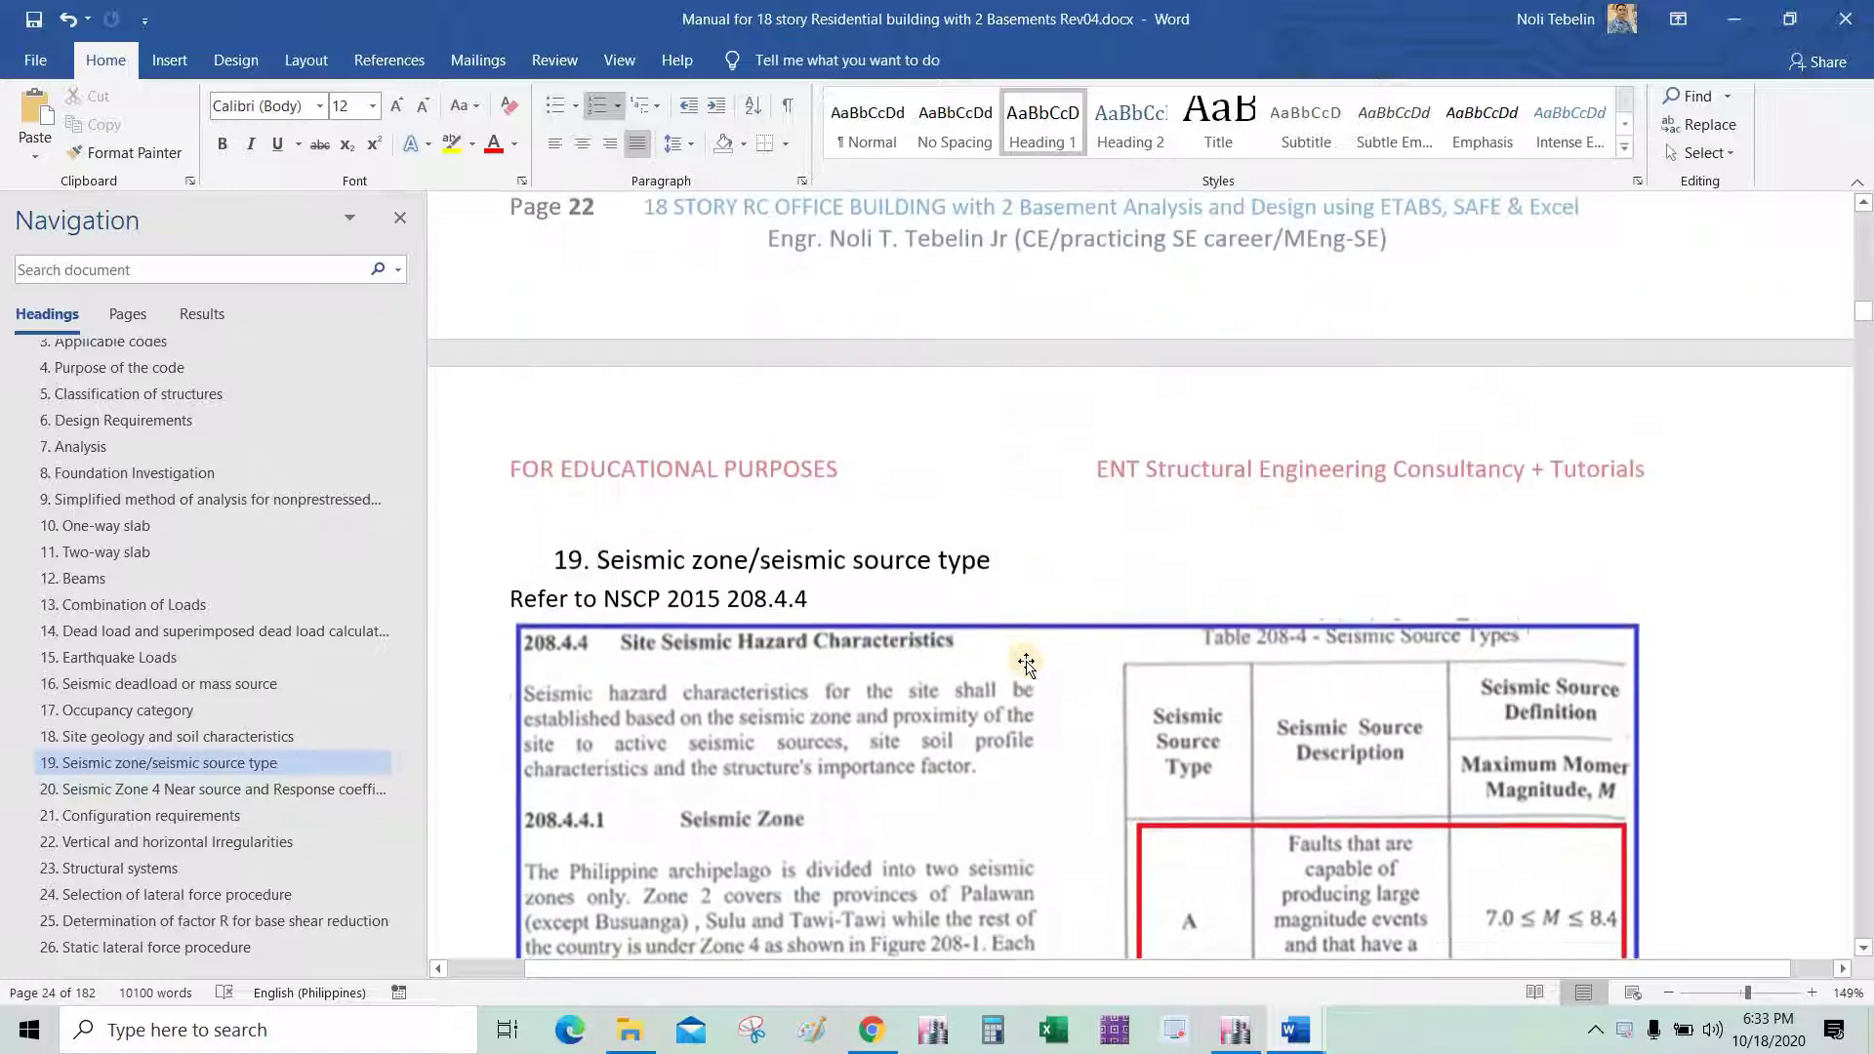
scroll(1027, 663, down, 3)
scroll(1027, 663, up, 1)
scroll(1027, 663, down, 1)
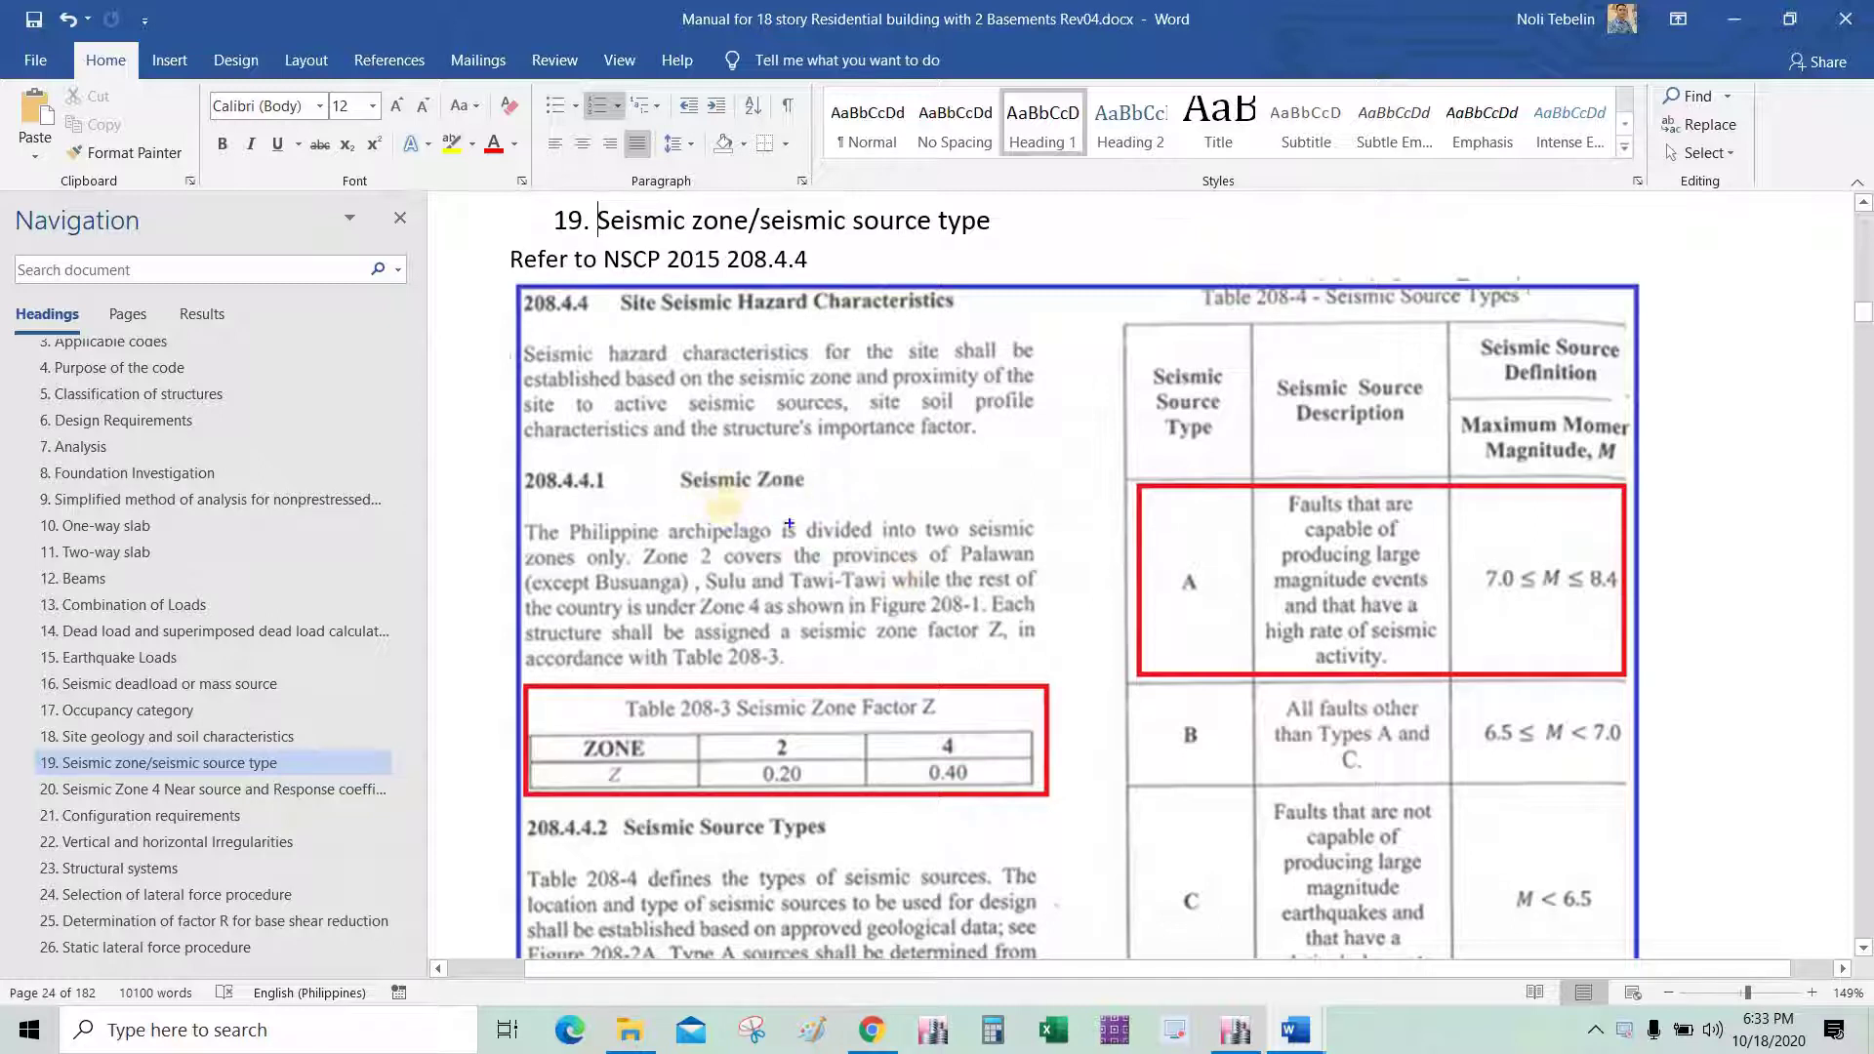
mouse_move(688, 457)
mouse_down()
mouse_move(828, 469)
mouse_move(675, 498)
mouse_up()
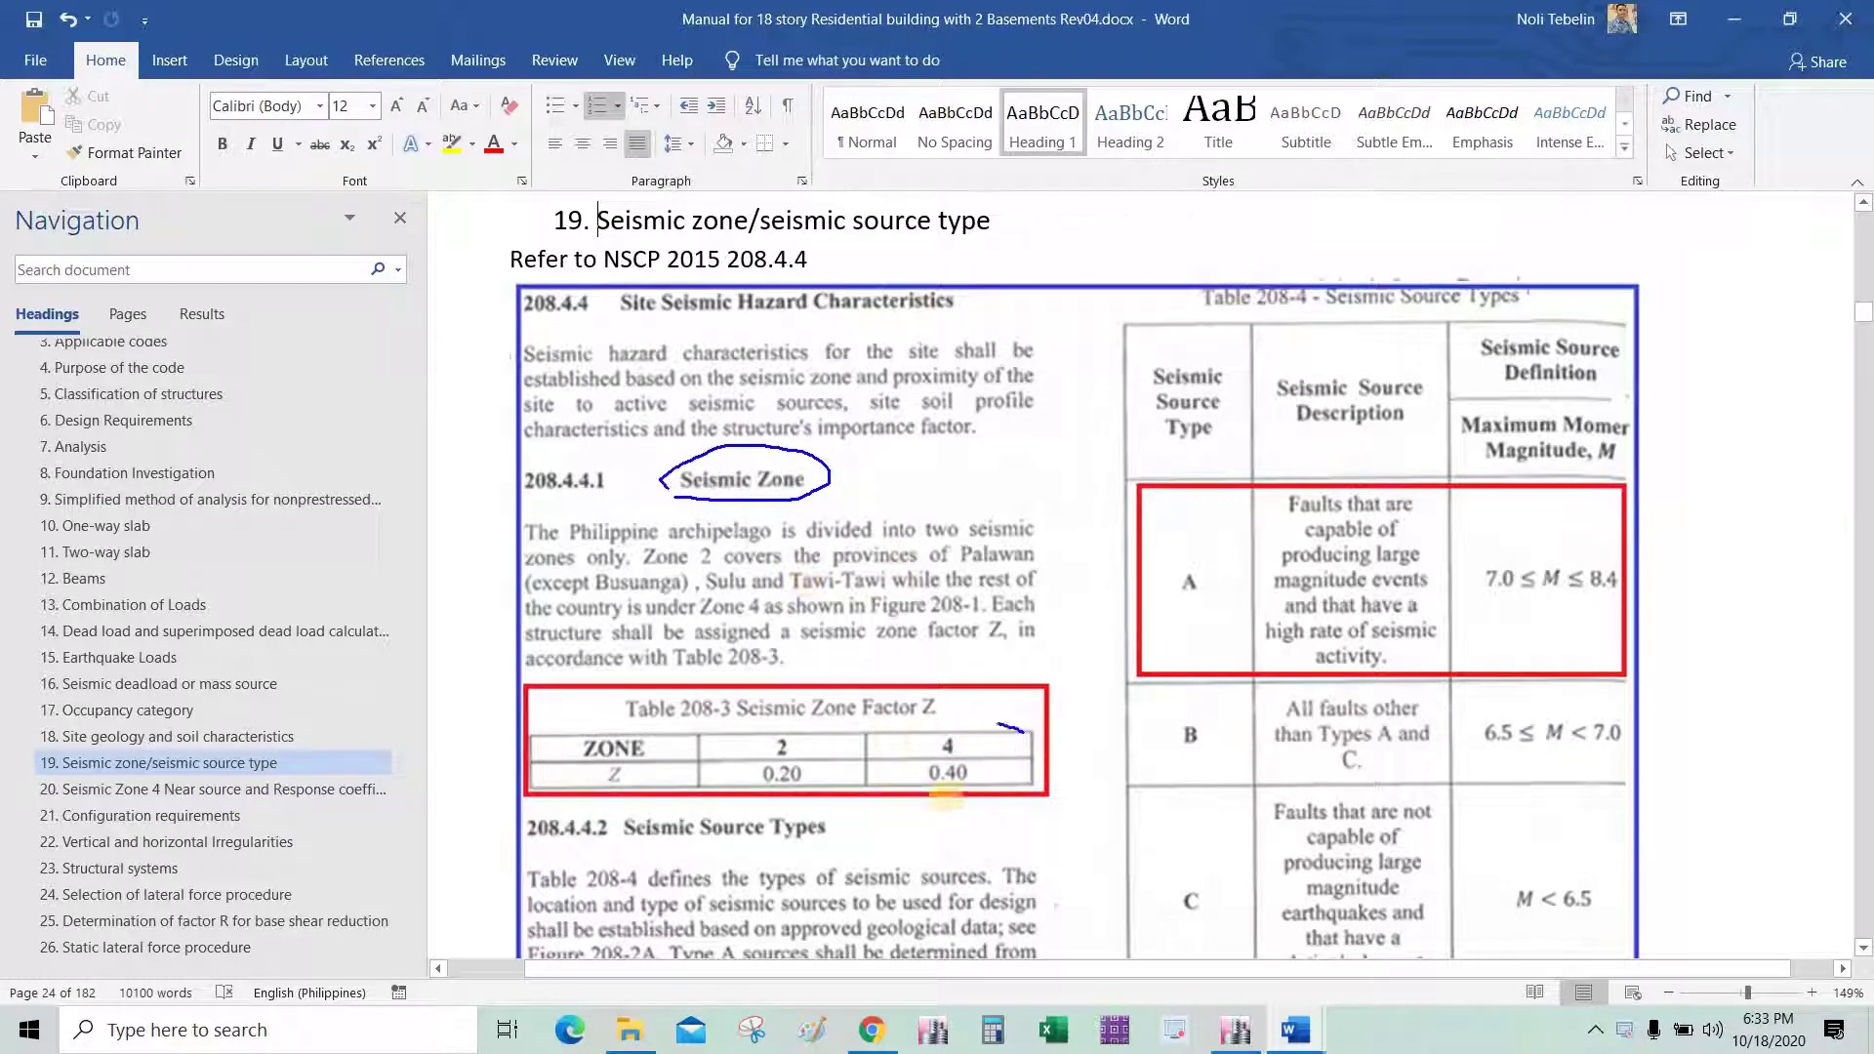
mouse_move(912, 727)
mouse_down()
mouse_move(967, 803)
mouse_move(867, 697)
mouse_up()
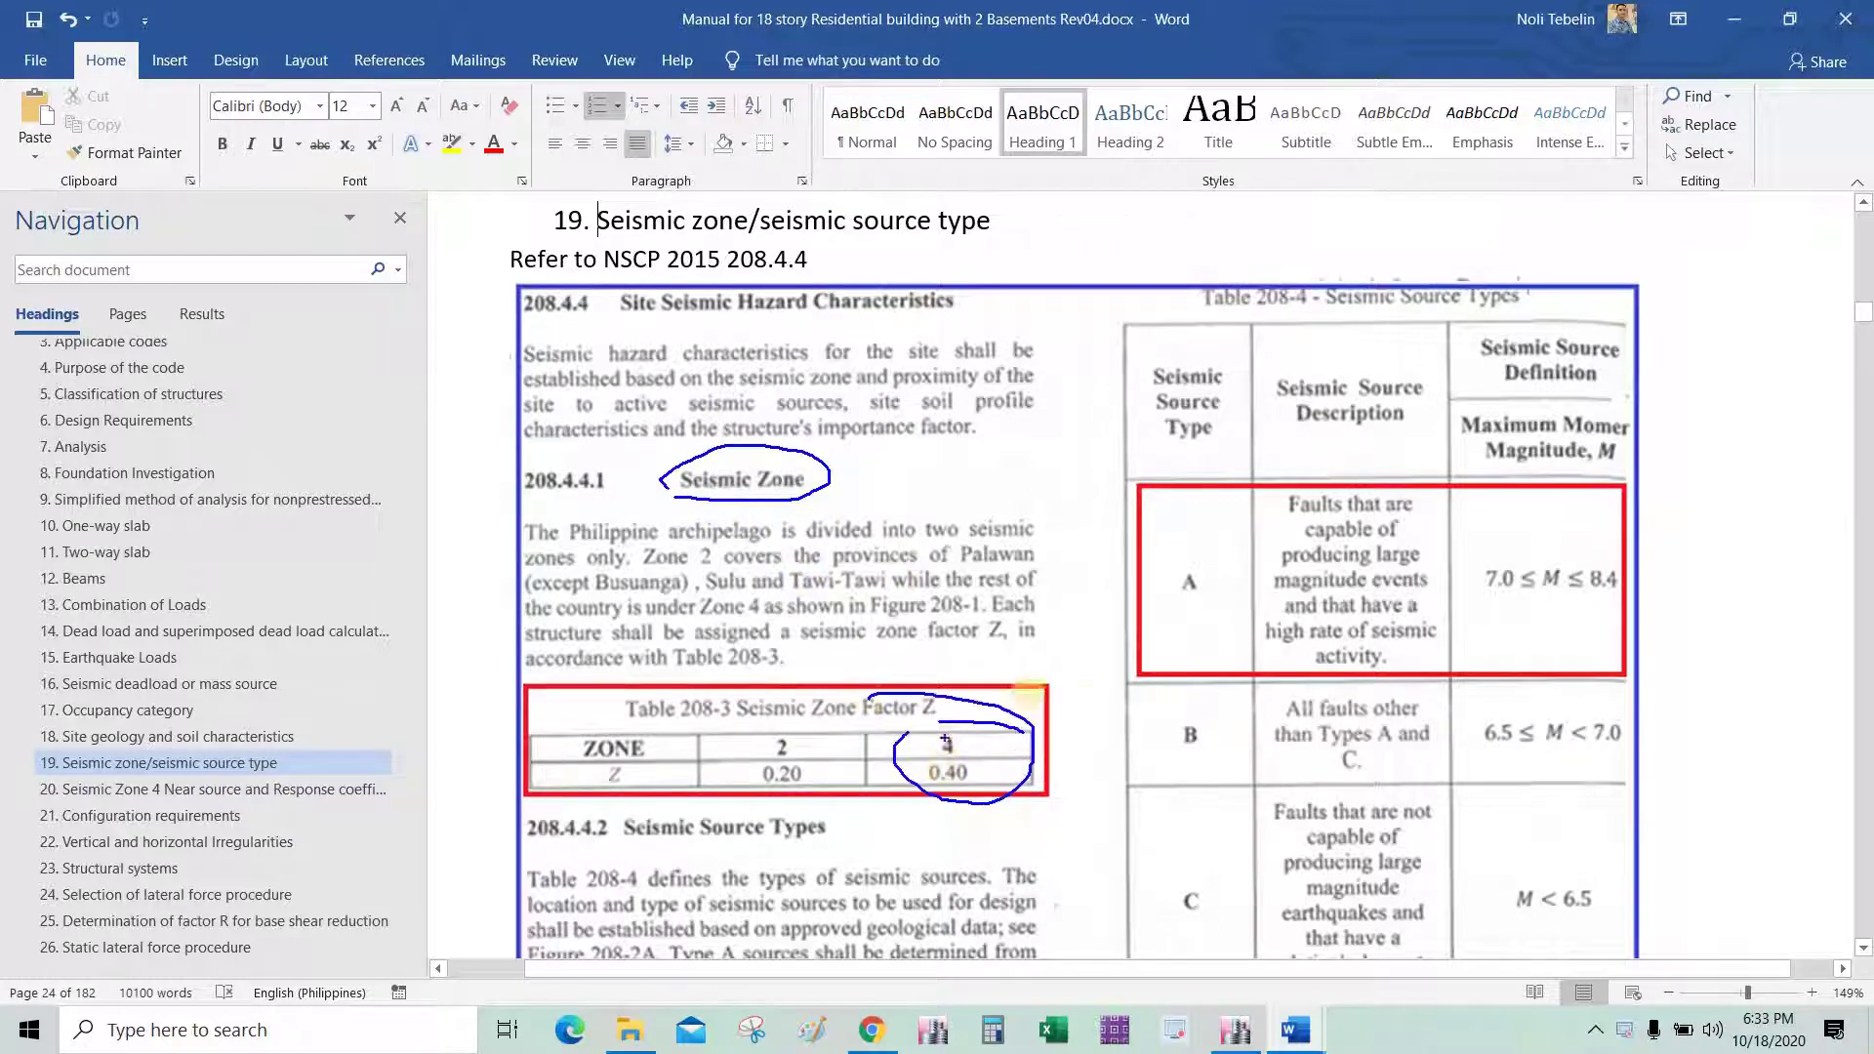
key(Escape)
scroll(1114, 678, up, 10)
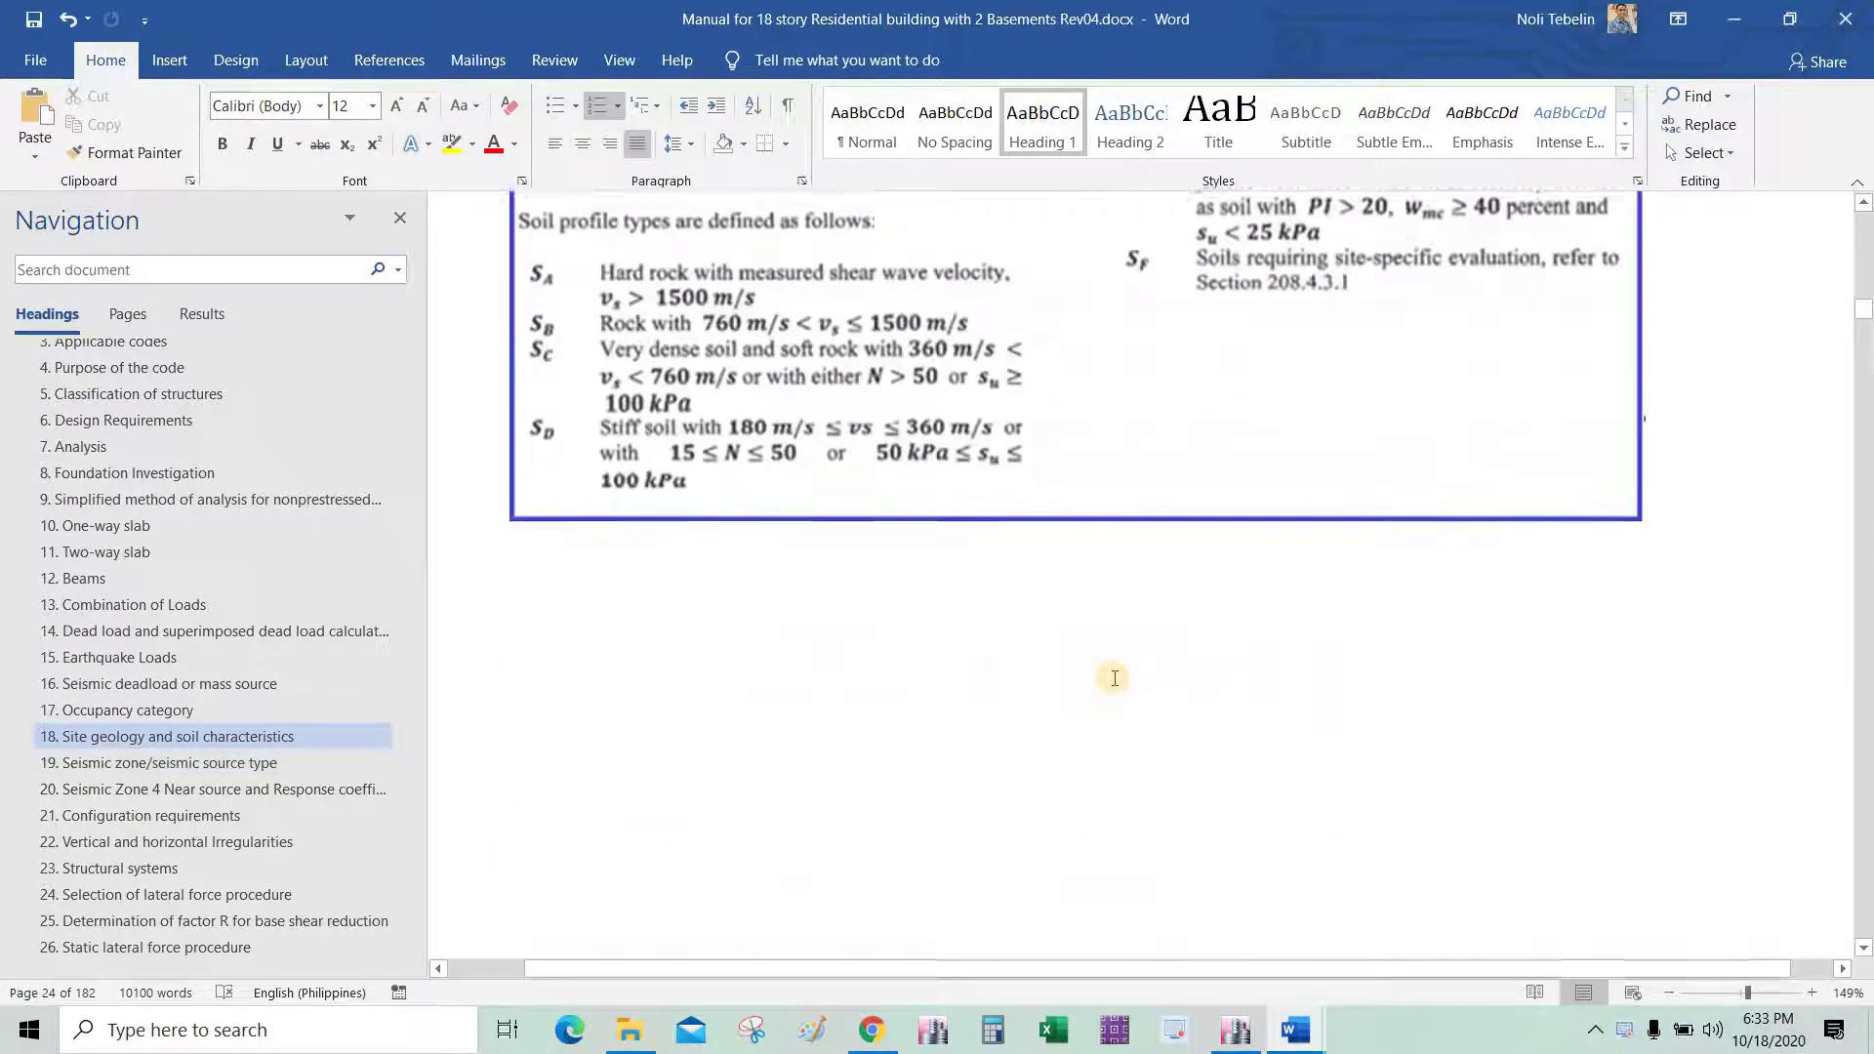
scroll(1114, 678, down, 10)
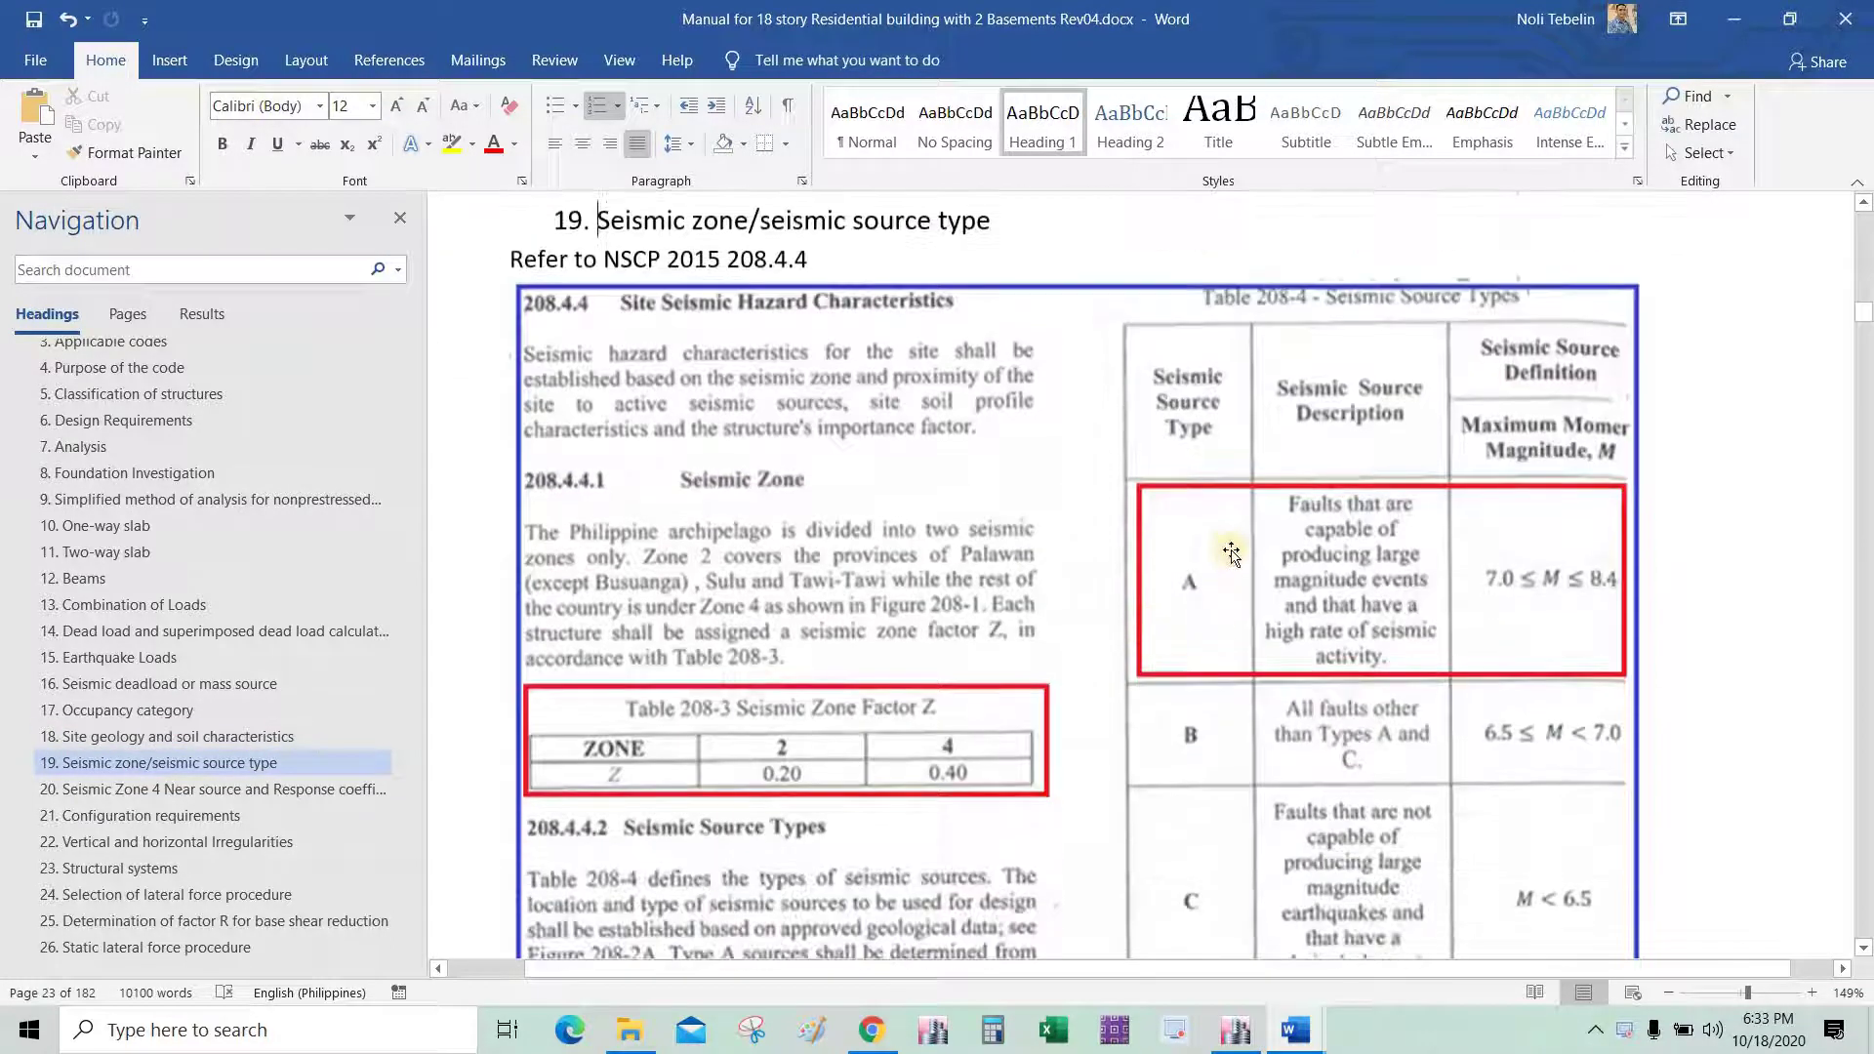
scroll(1231, 553, down, 1)
scroll(1211, 512, up, 1)
Look through the manual's sections on occupancy category, seismic deadload or mass source, and earthquake loads.
click(222, 712)
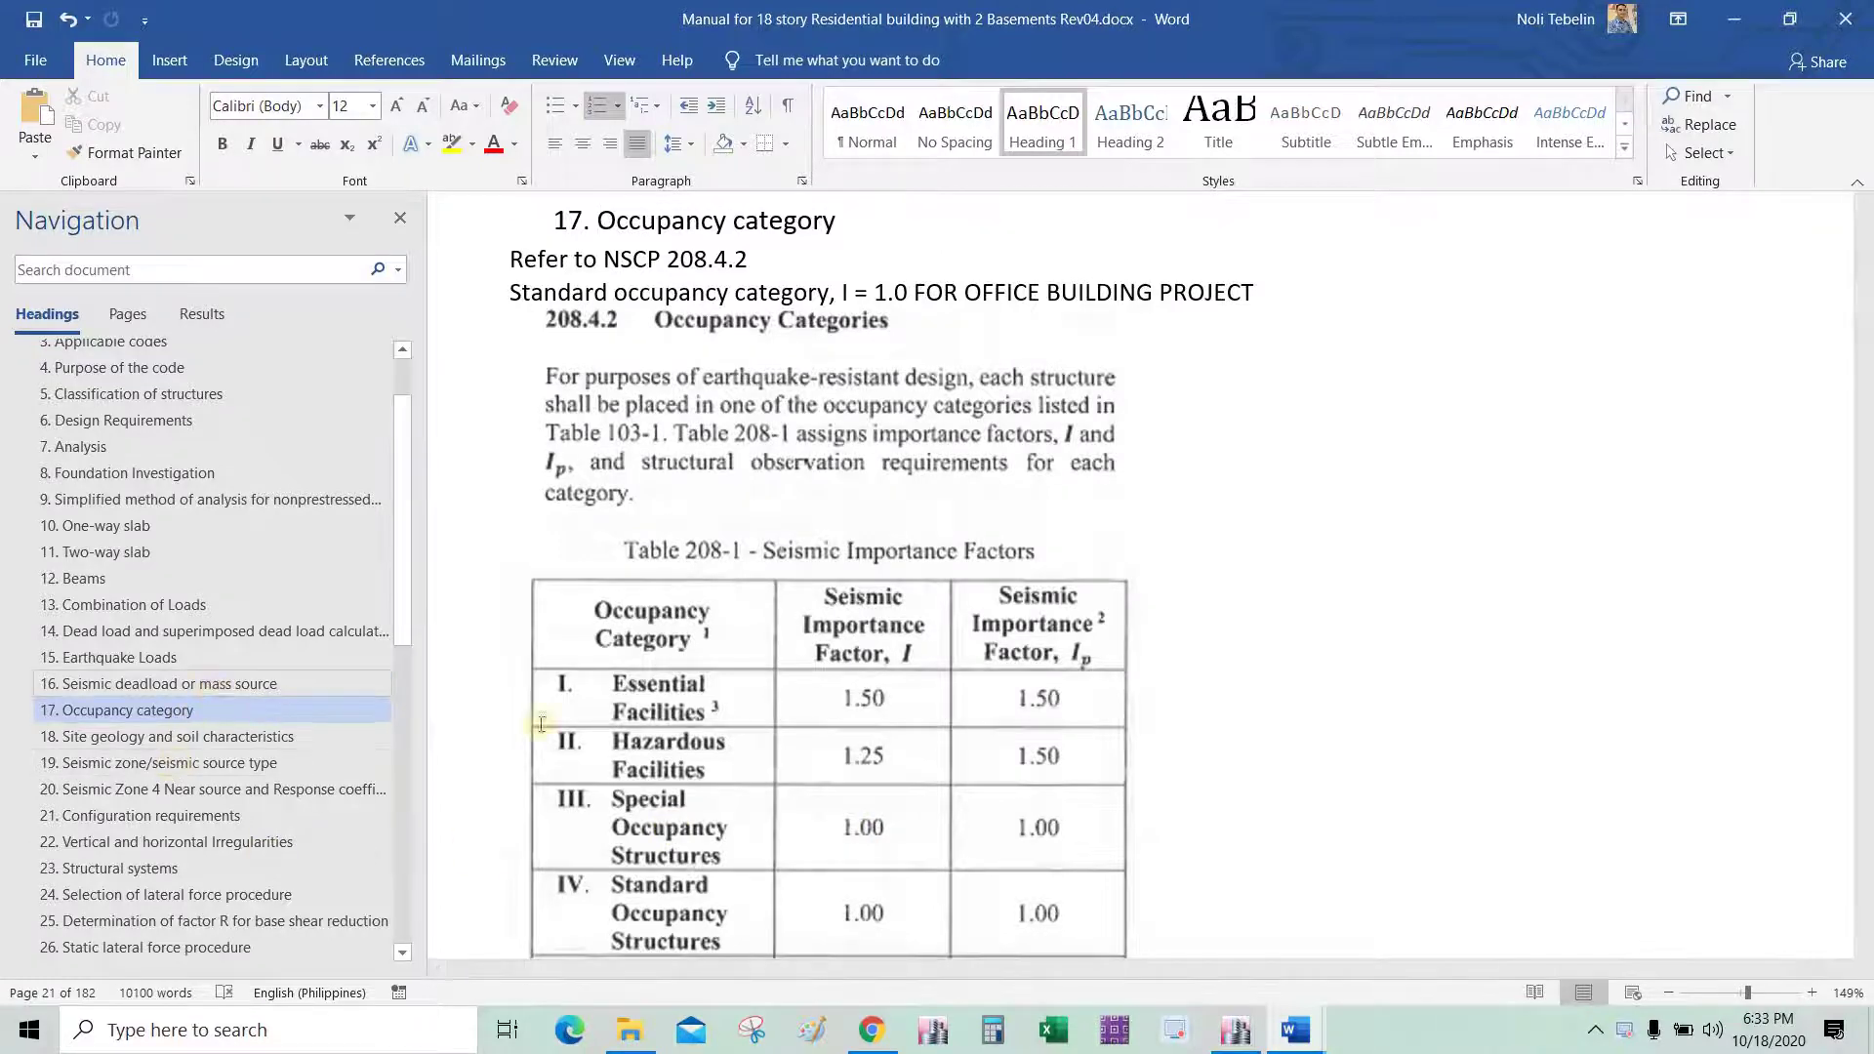
click(166, 684)
click(164, 663)
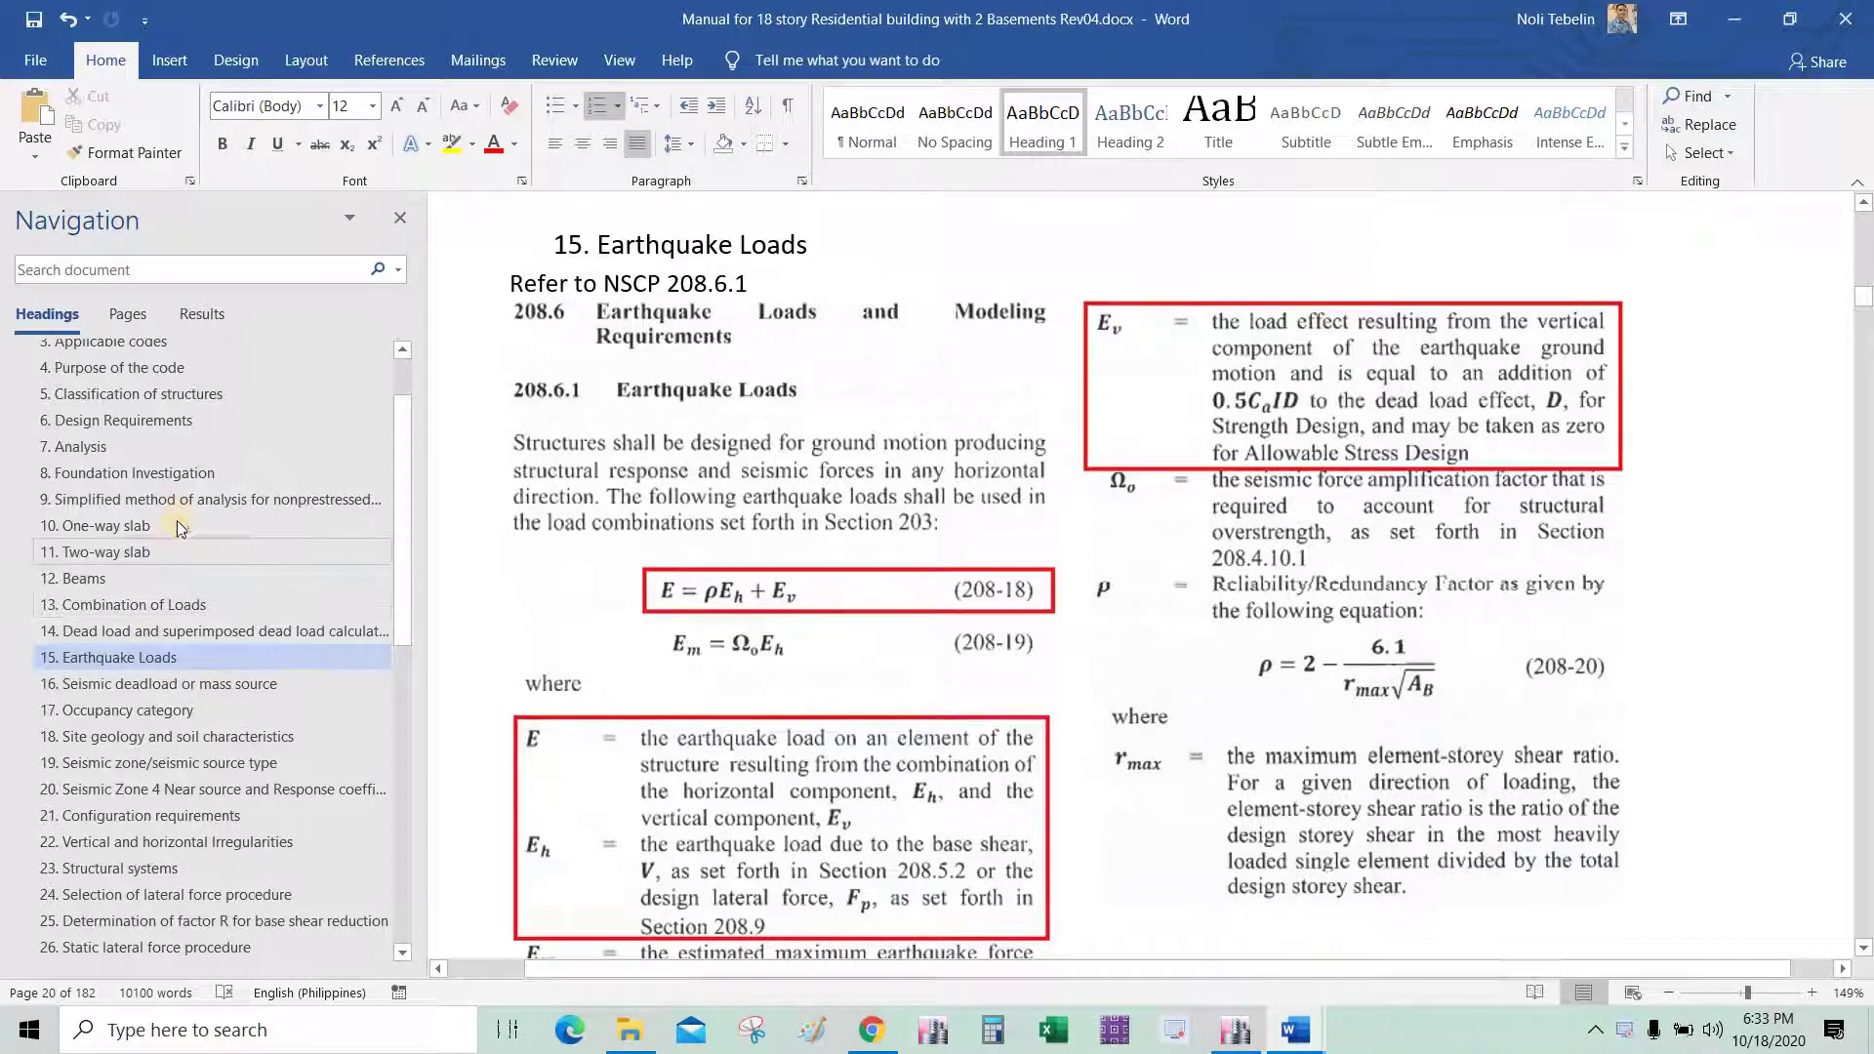
scroll(179, 515, down, 1)
scroll(180, 516, up, 1)
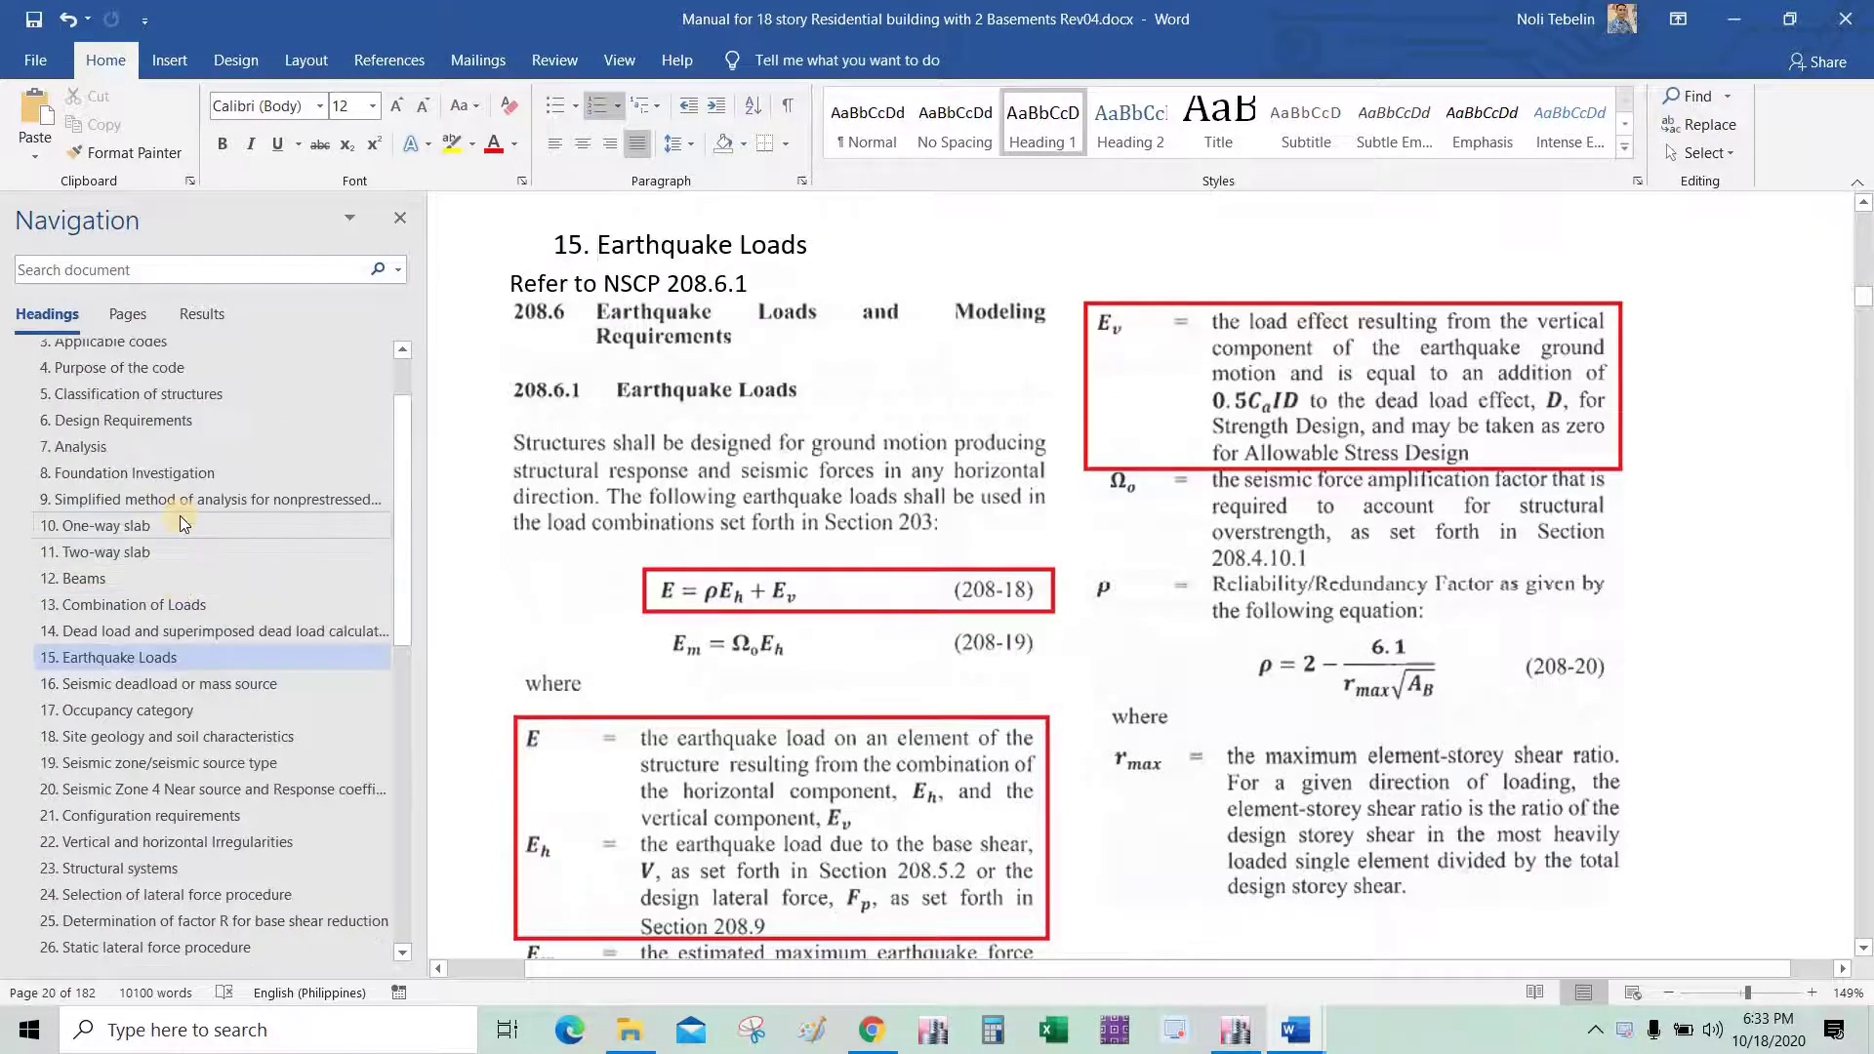
scroll(185, 536, down, 2)
scroll(215, 703, down, 1)
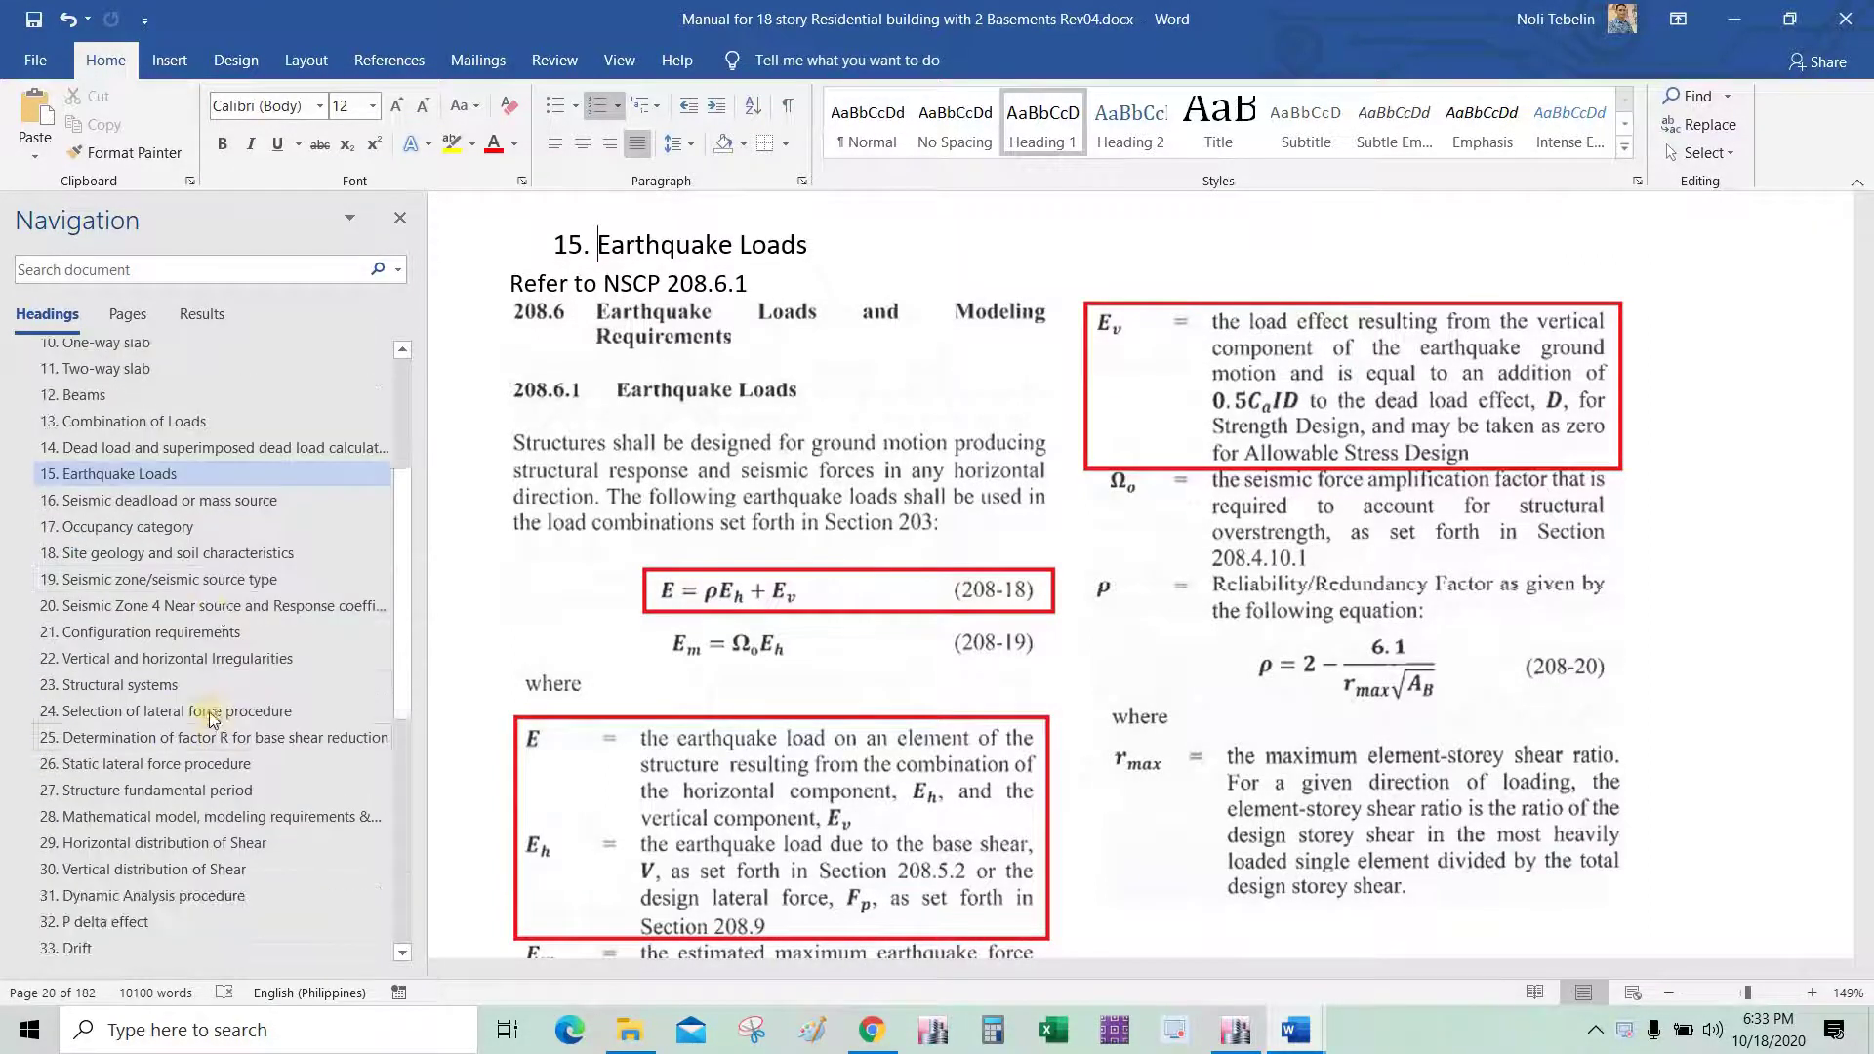
Review section 26, Static lateral force procedure, and the NSCP structure period methods in section 27, Structure fundamental period.
click(195, 766)
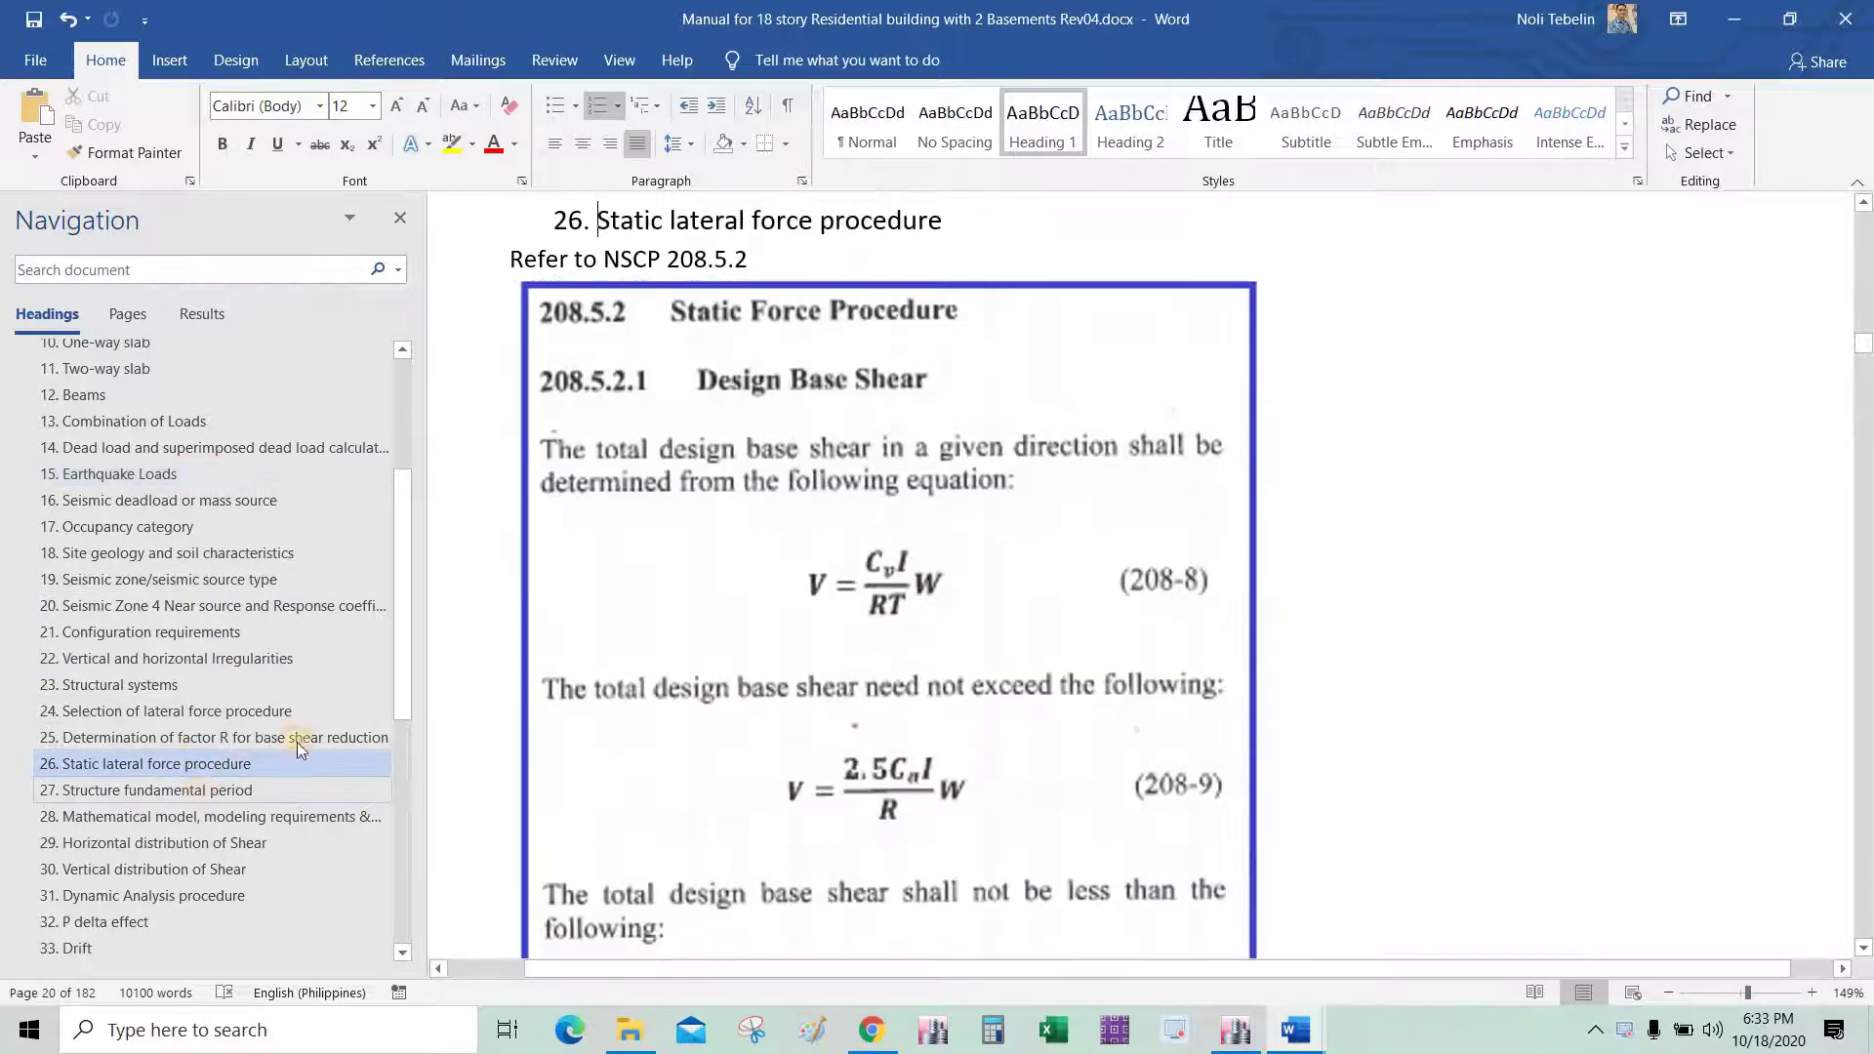
click(283, 790)
scroll(926, 686, down, 1)
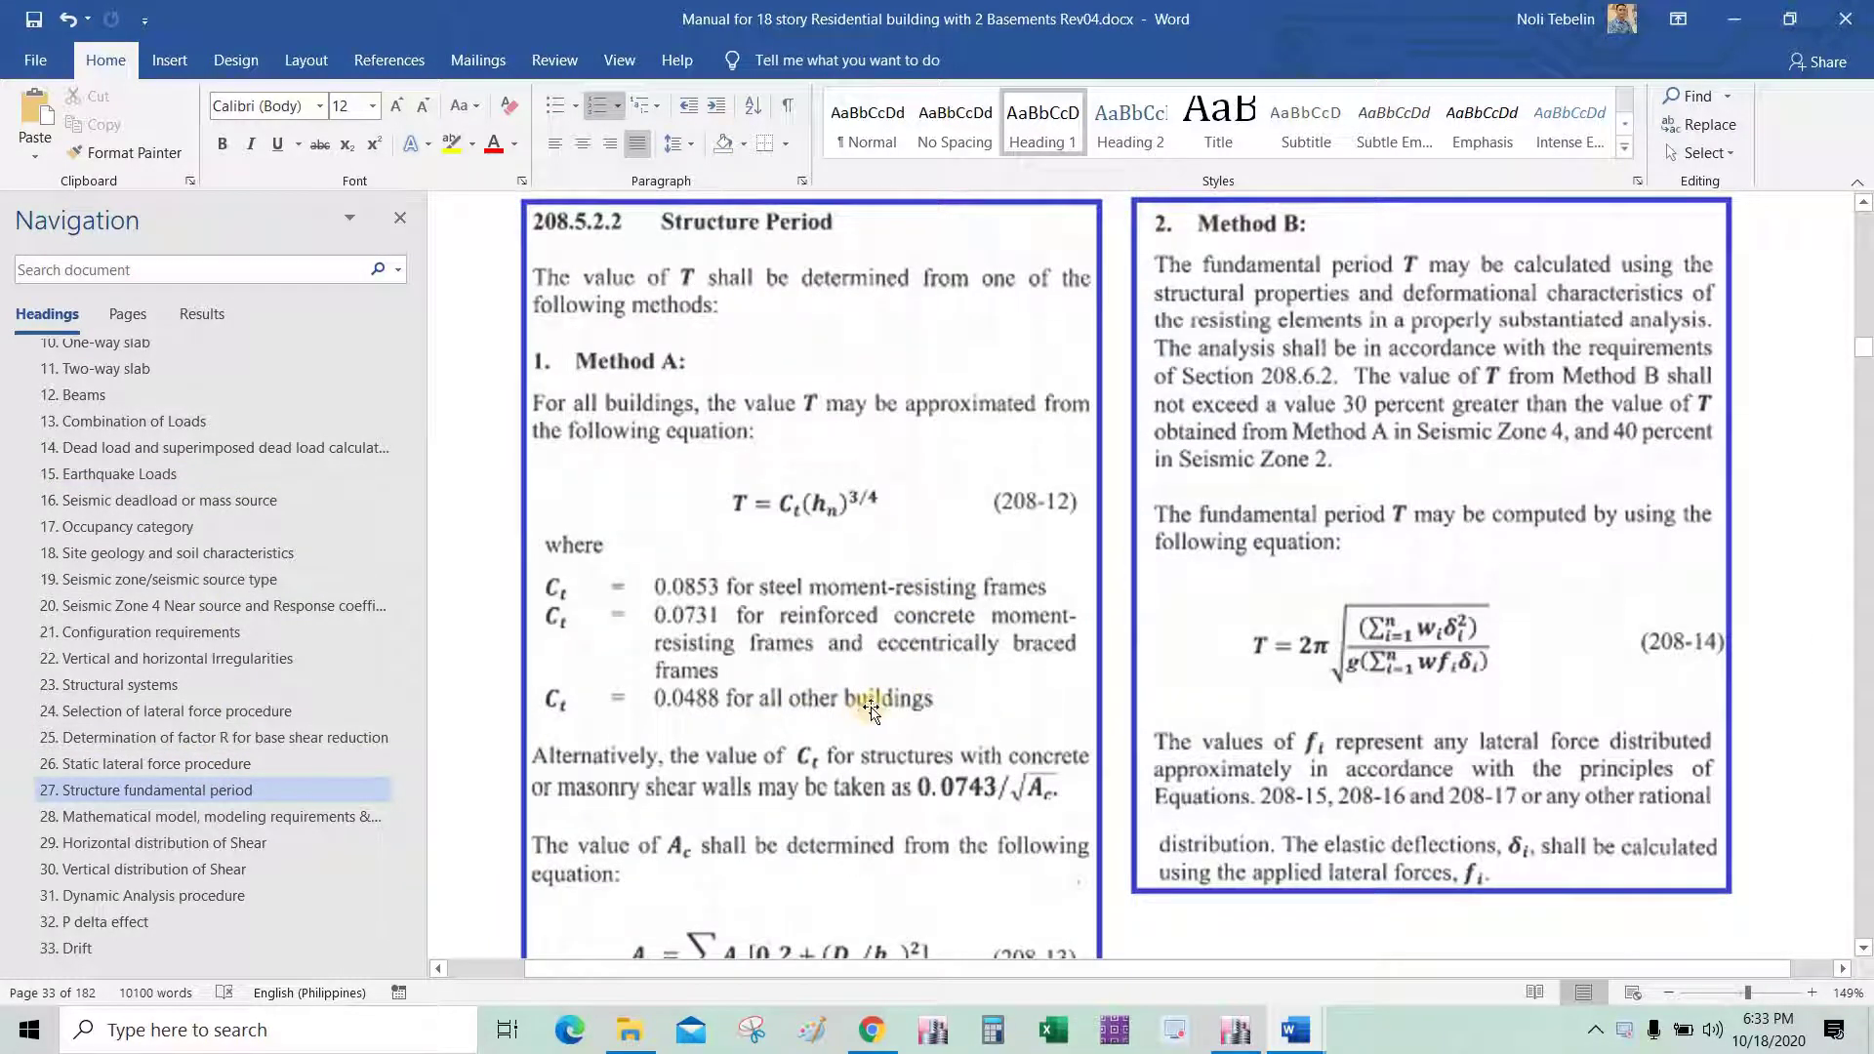
scroll(889, 703, up, 2)
scroll(962, 747, down, 2)
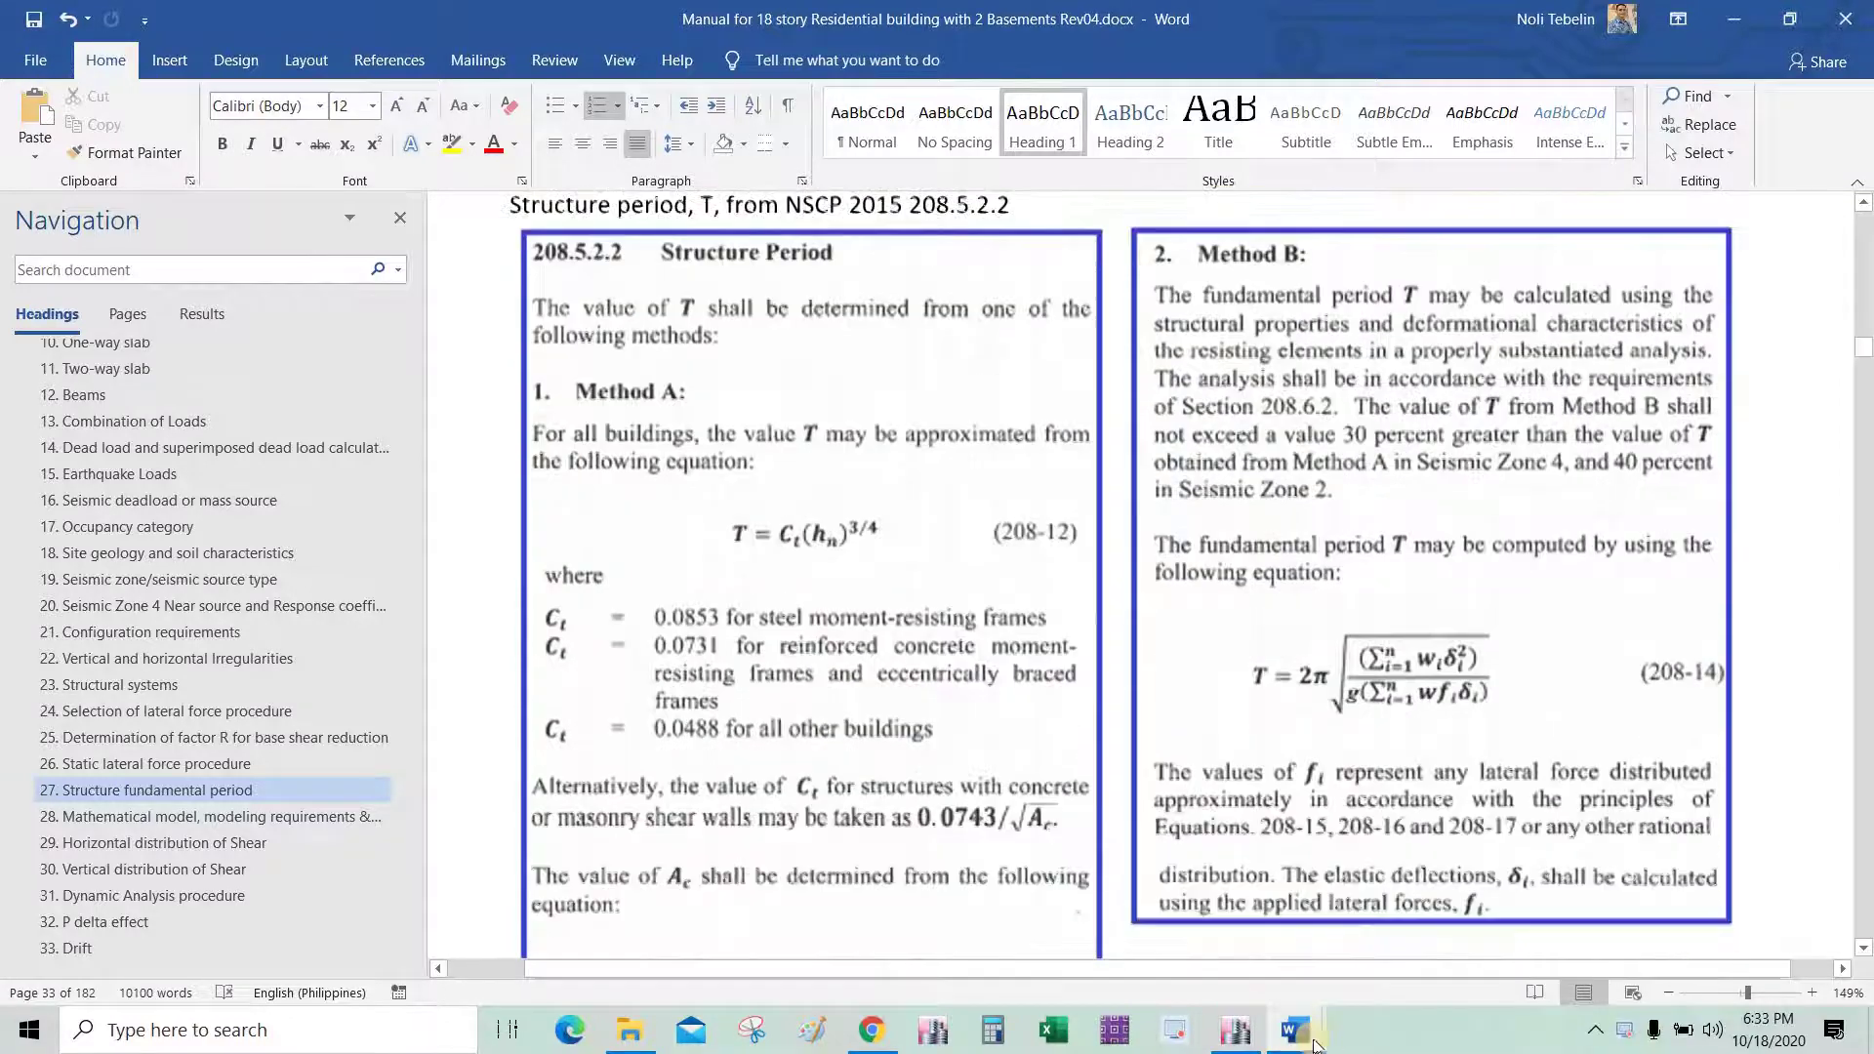
Switch to ETABS to check the program-calculated Ct (ft) value for EXstat, and return to the Word manual.
click(1237, 1035)
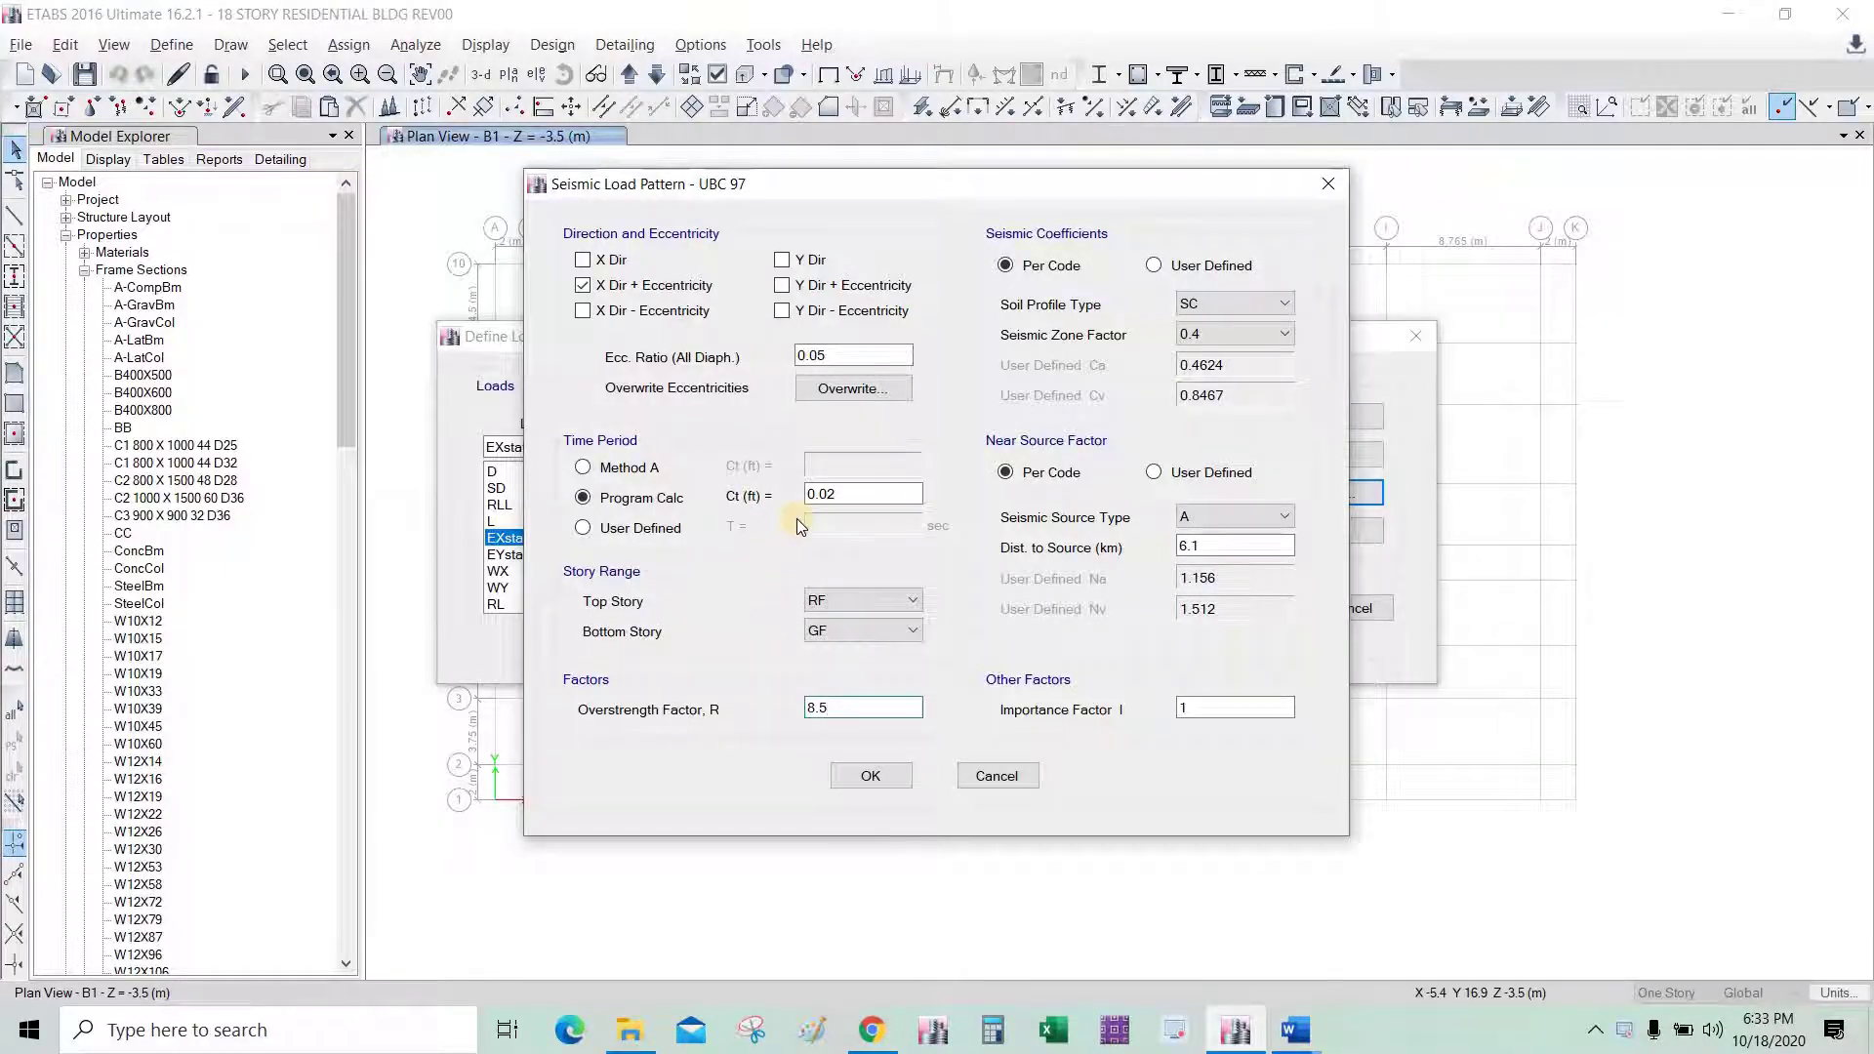
mouse_move(781, 523)
mouse_down()
mouse_move(879, 493)
mouse_move(864, 468)
mouse_move(693, 479)
mouse_move(781, 523)
mouse_up()
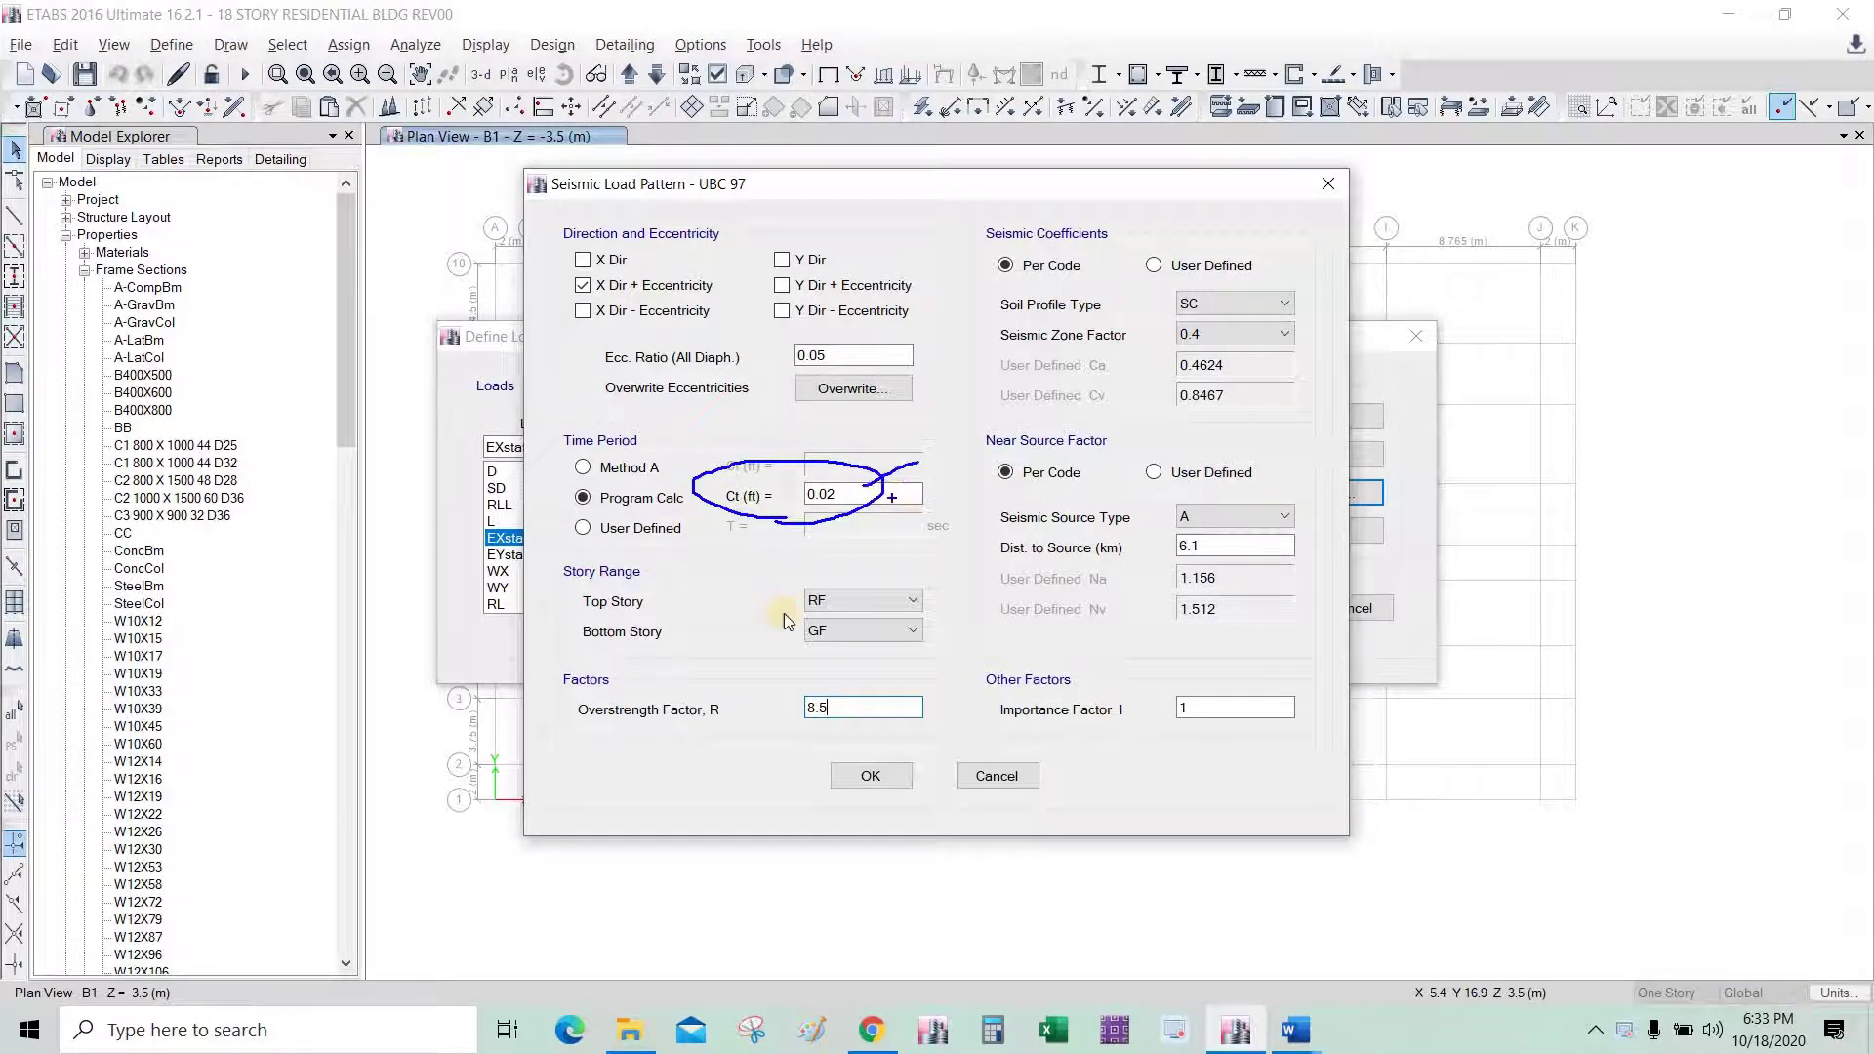
key(alt+Tab)
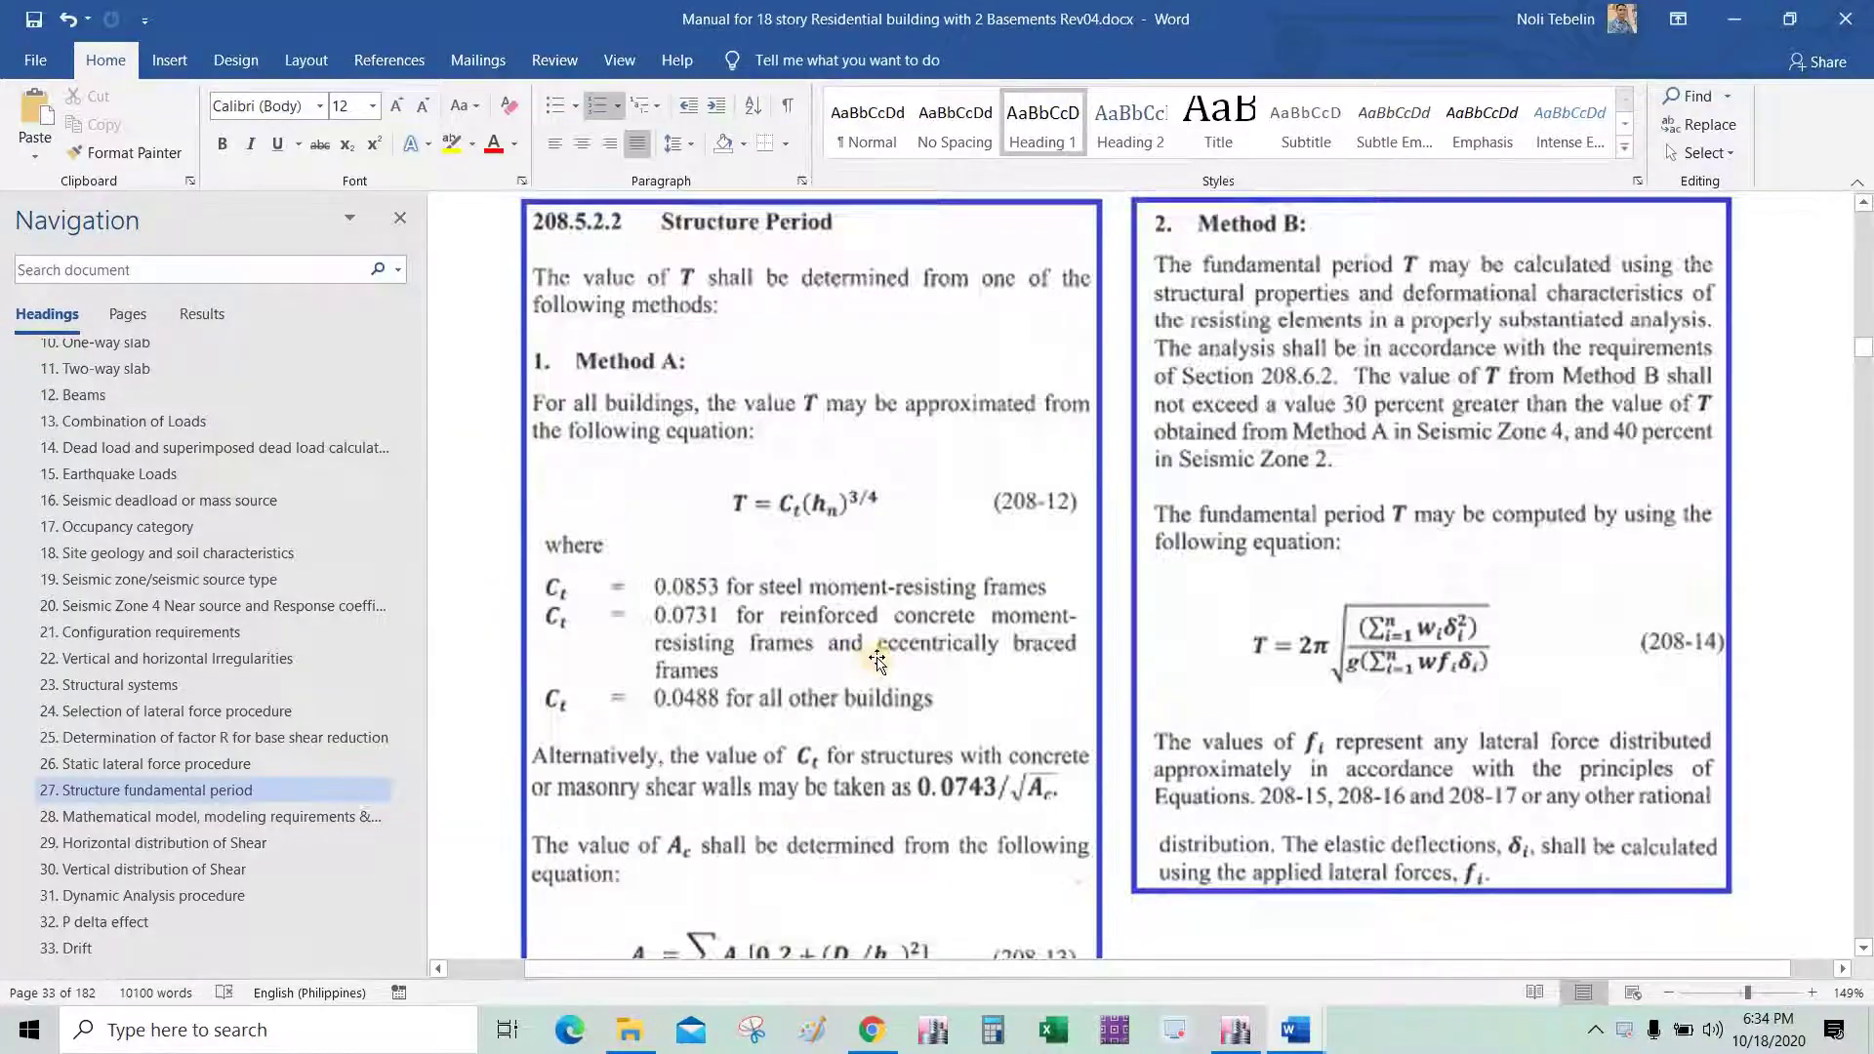
Find the UBC 97 1630.2.2 structure period provisions in section 27 of the manual.
scroll(876, 662, down, 5)
scroll(879, 649, up, 5)
scroll(836, 636, up, 2)
scroll(856, 622, down, 1)
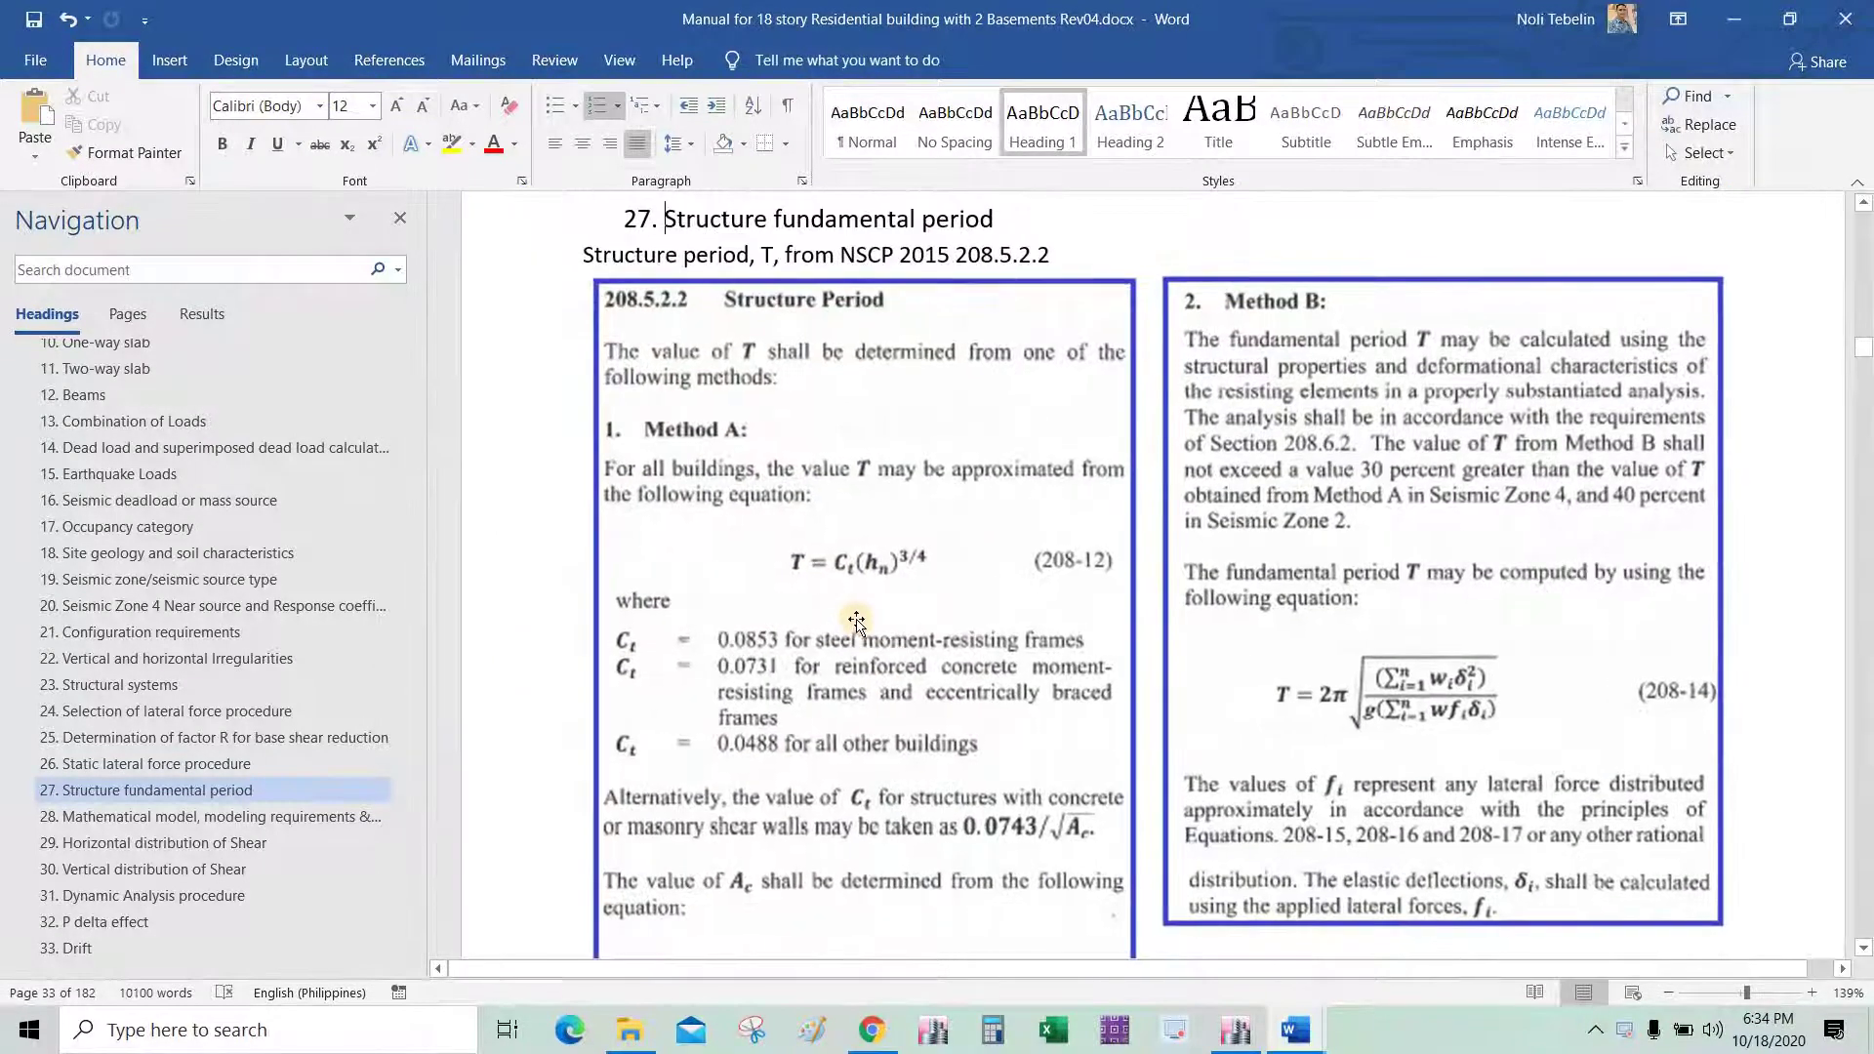
scroll(855, 523, down, 1)
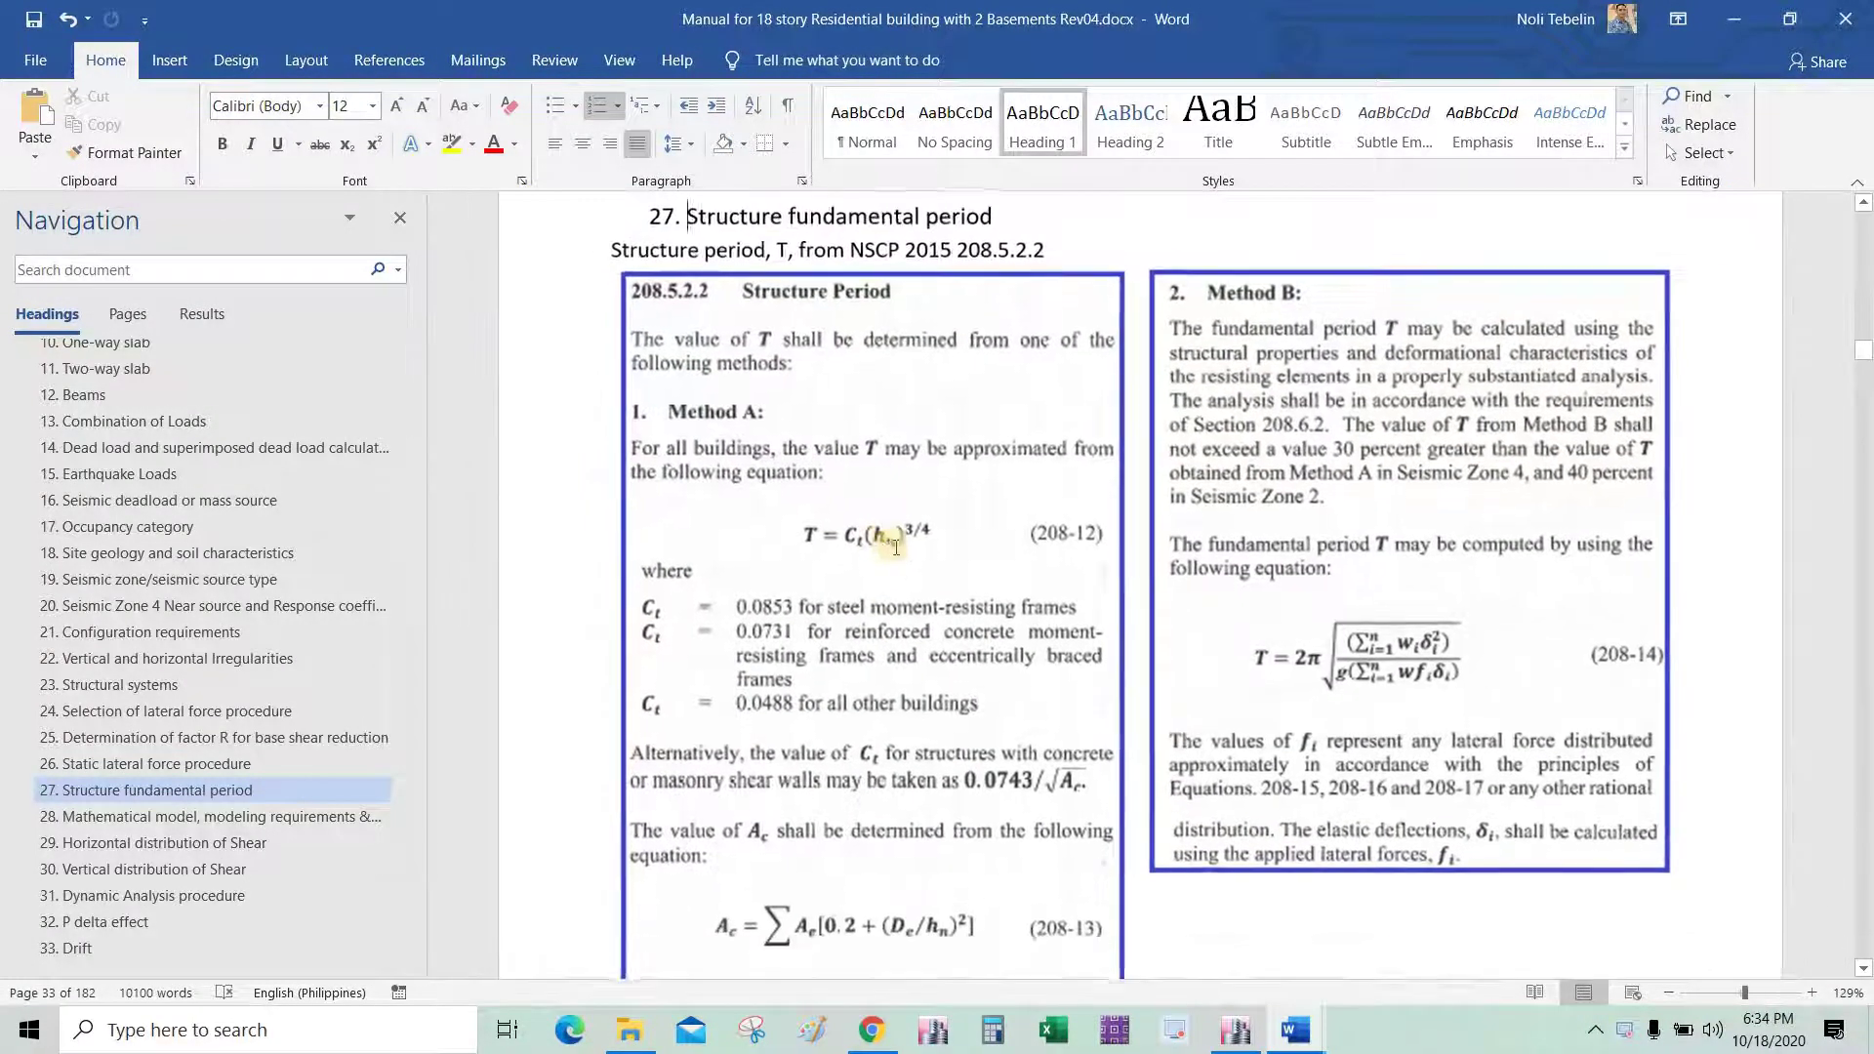
scroll(896, 548, down, 12)
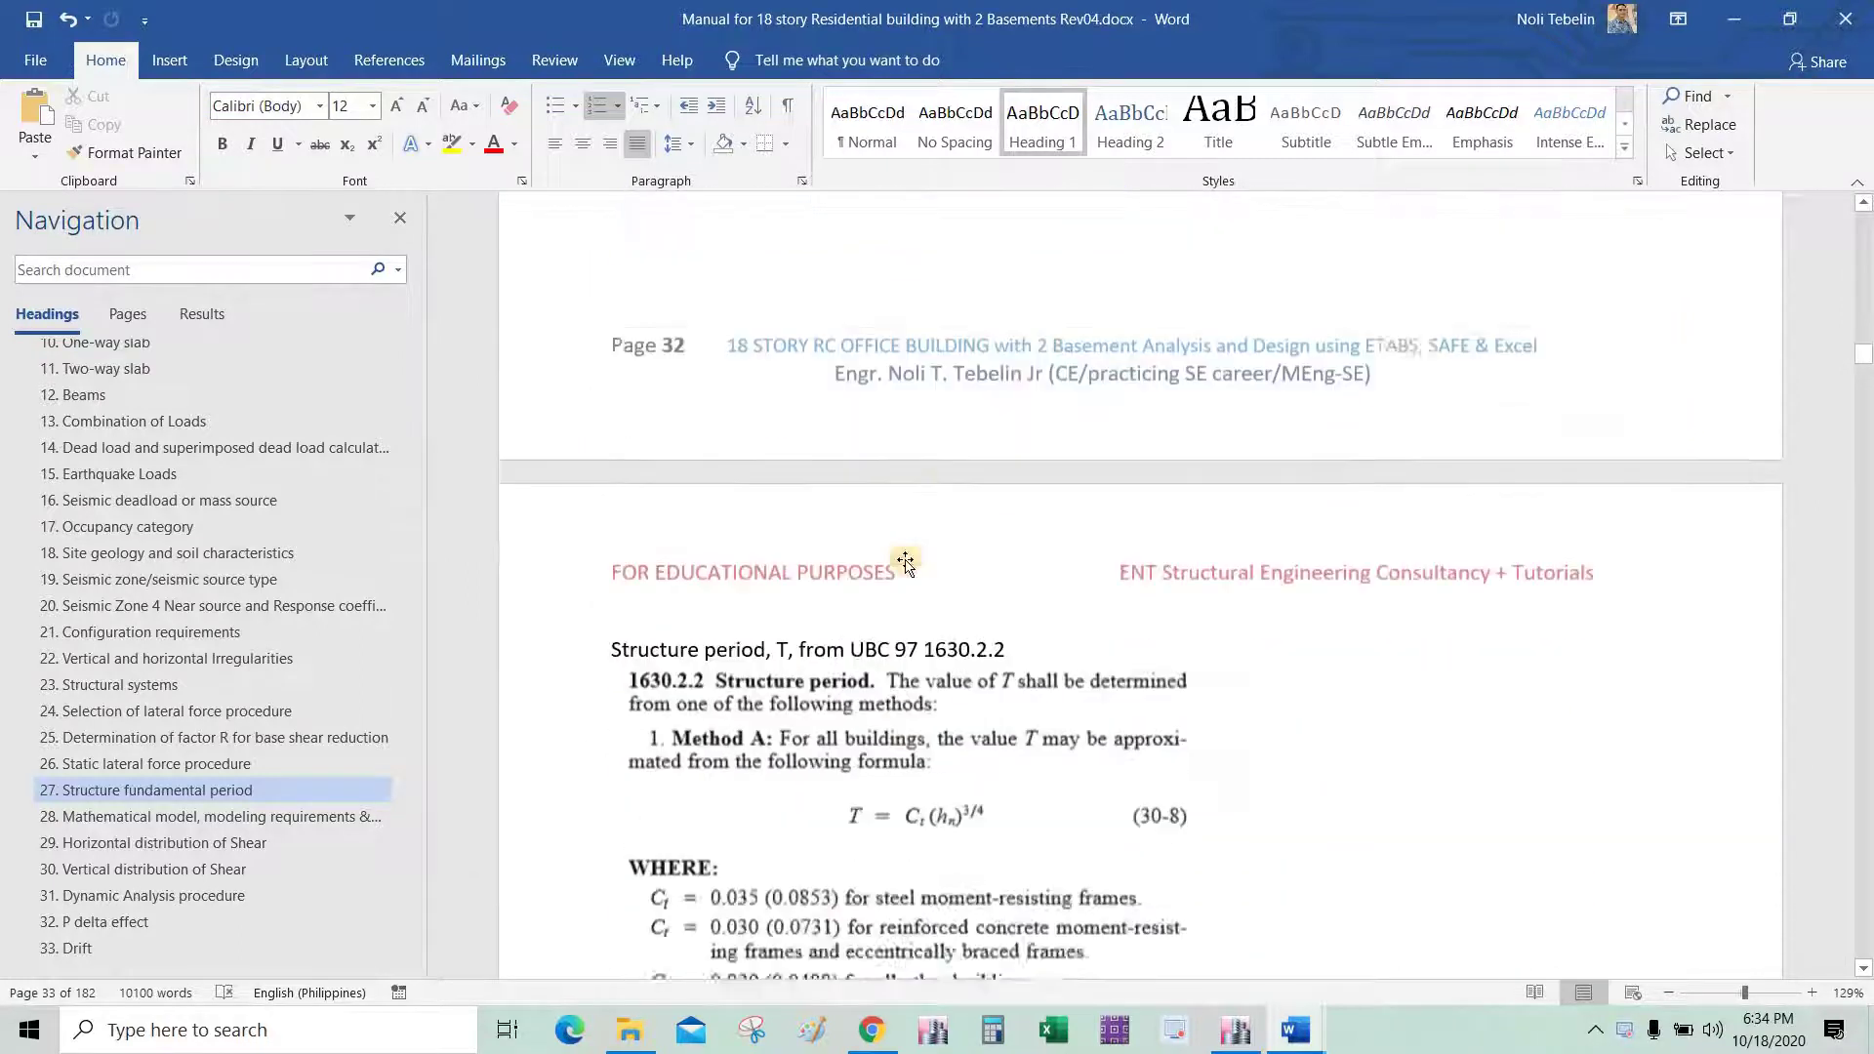
scroll(906, 560, down, 5)
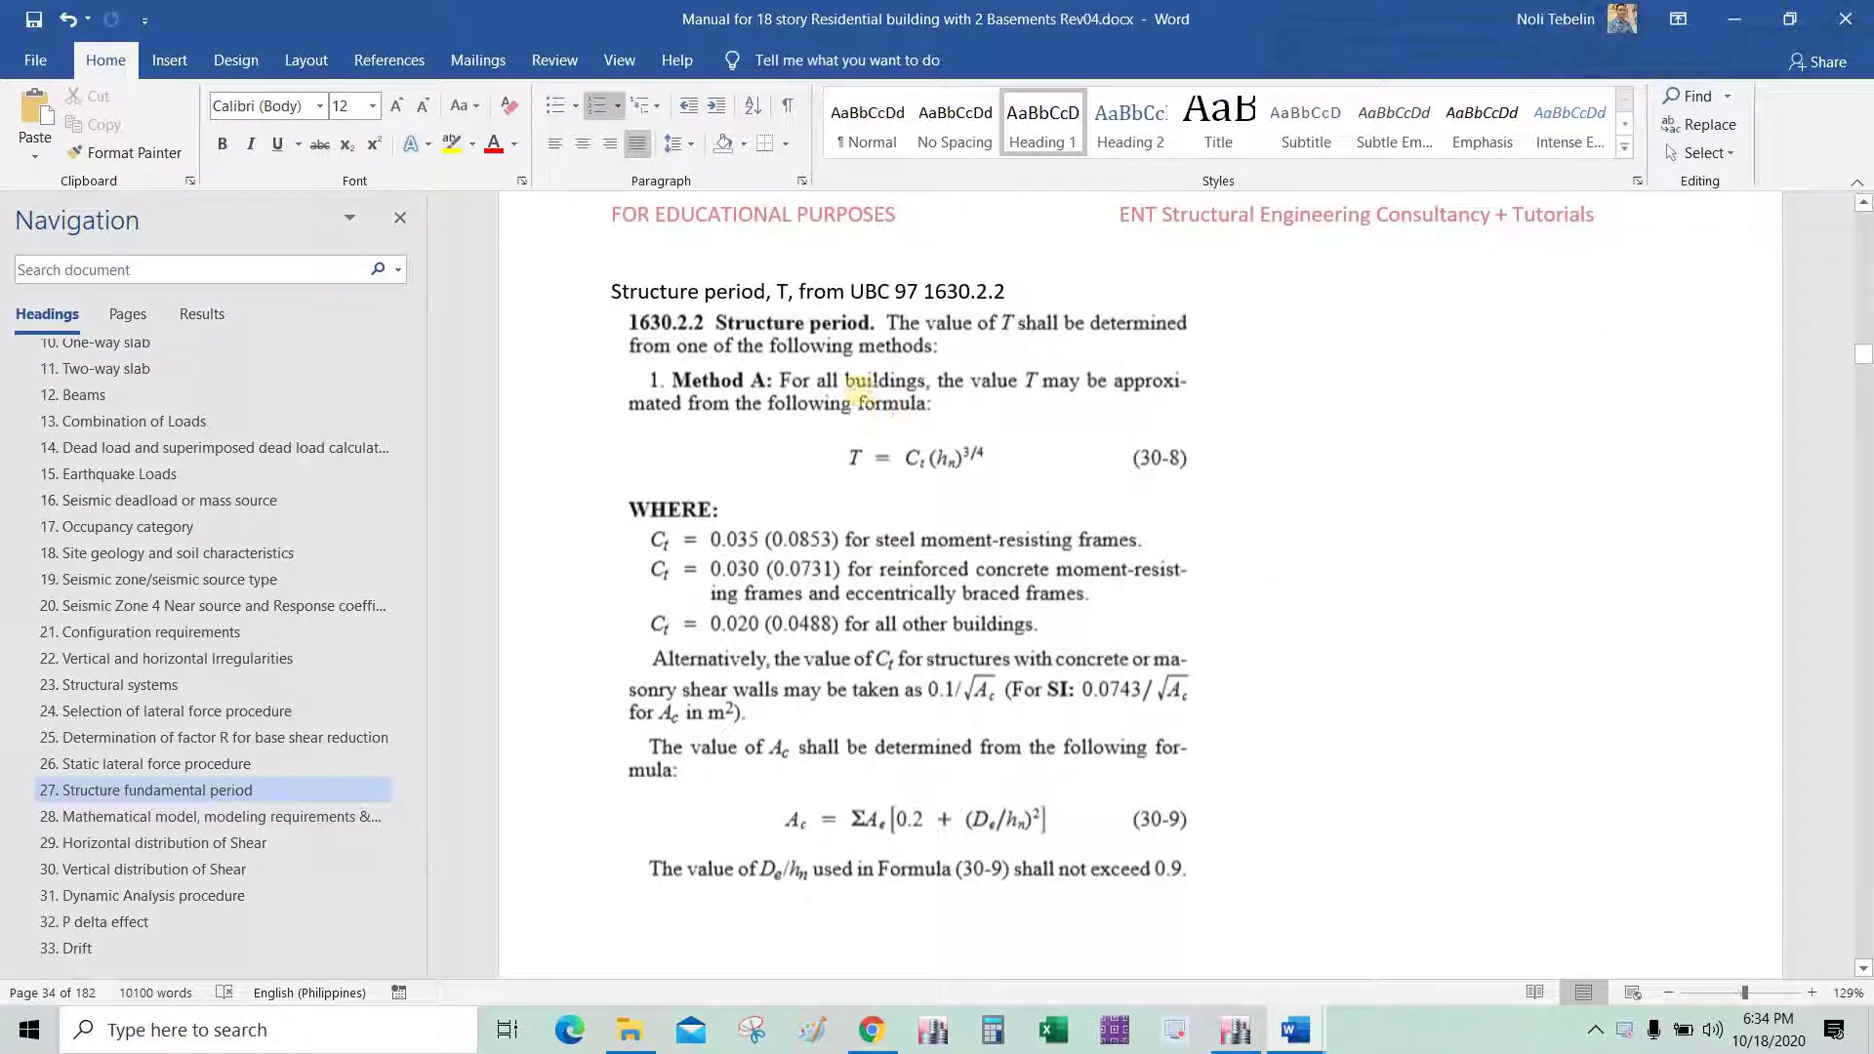
Examine the UBC 97 Method A period formula and compare its Ct values with the bracketed metric equivalents for each building type.
drag(843, 311, 1042, 293)
drag(846, 260, 838, 286)
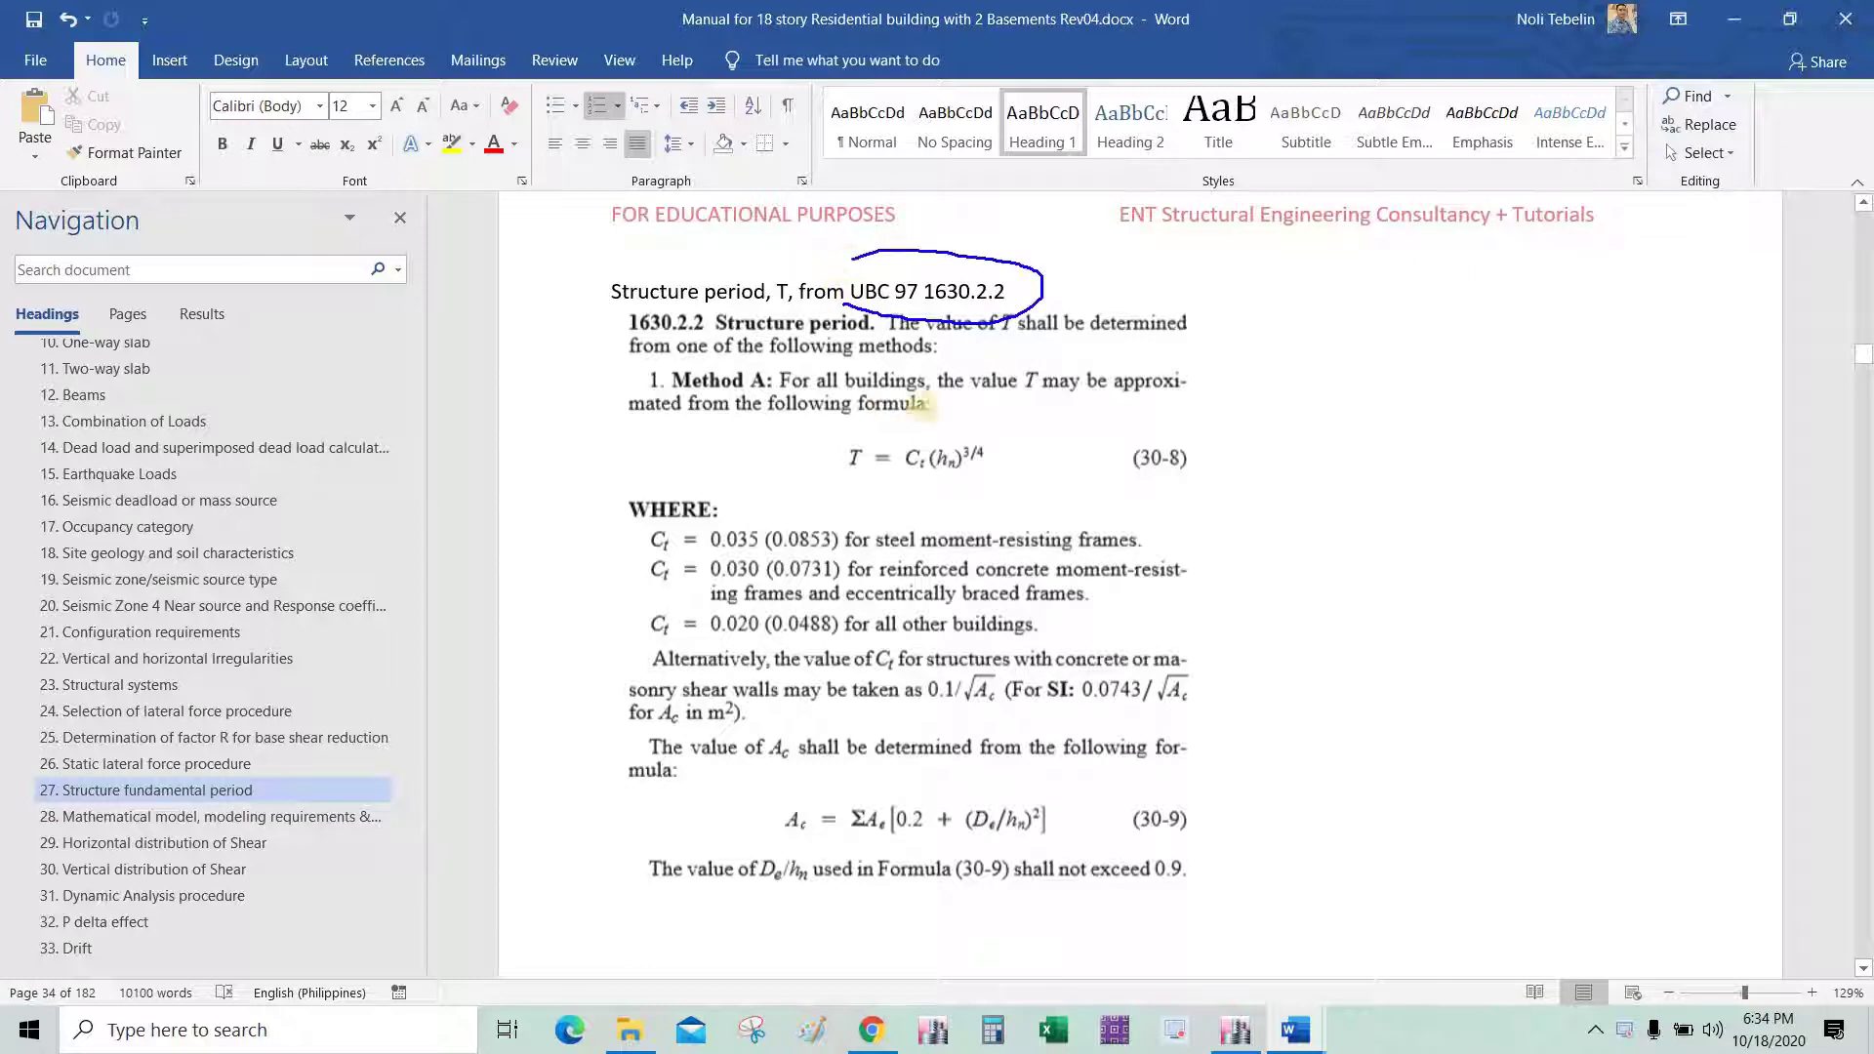
drag(831, 477, 916, 479)
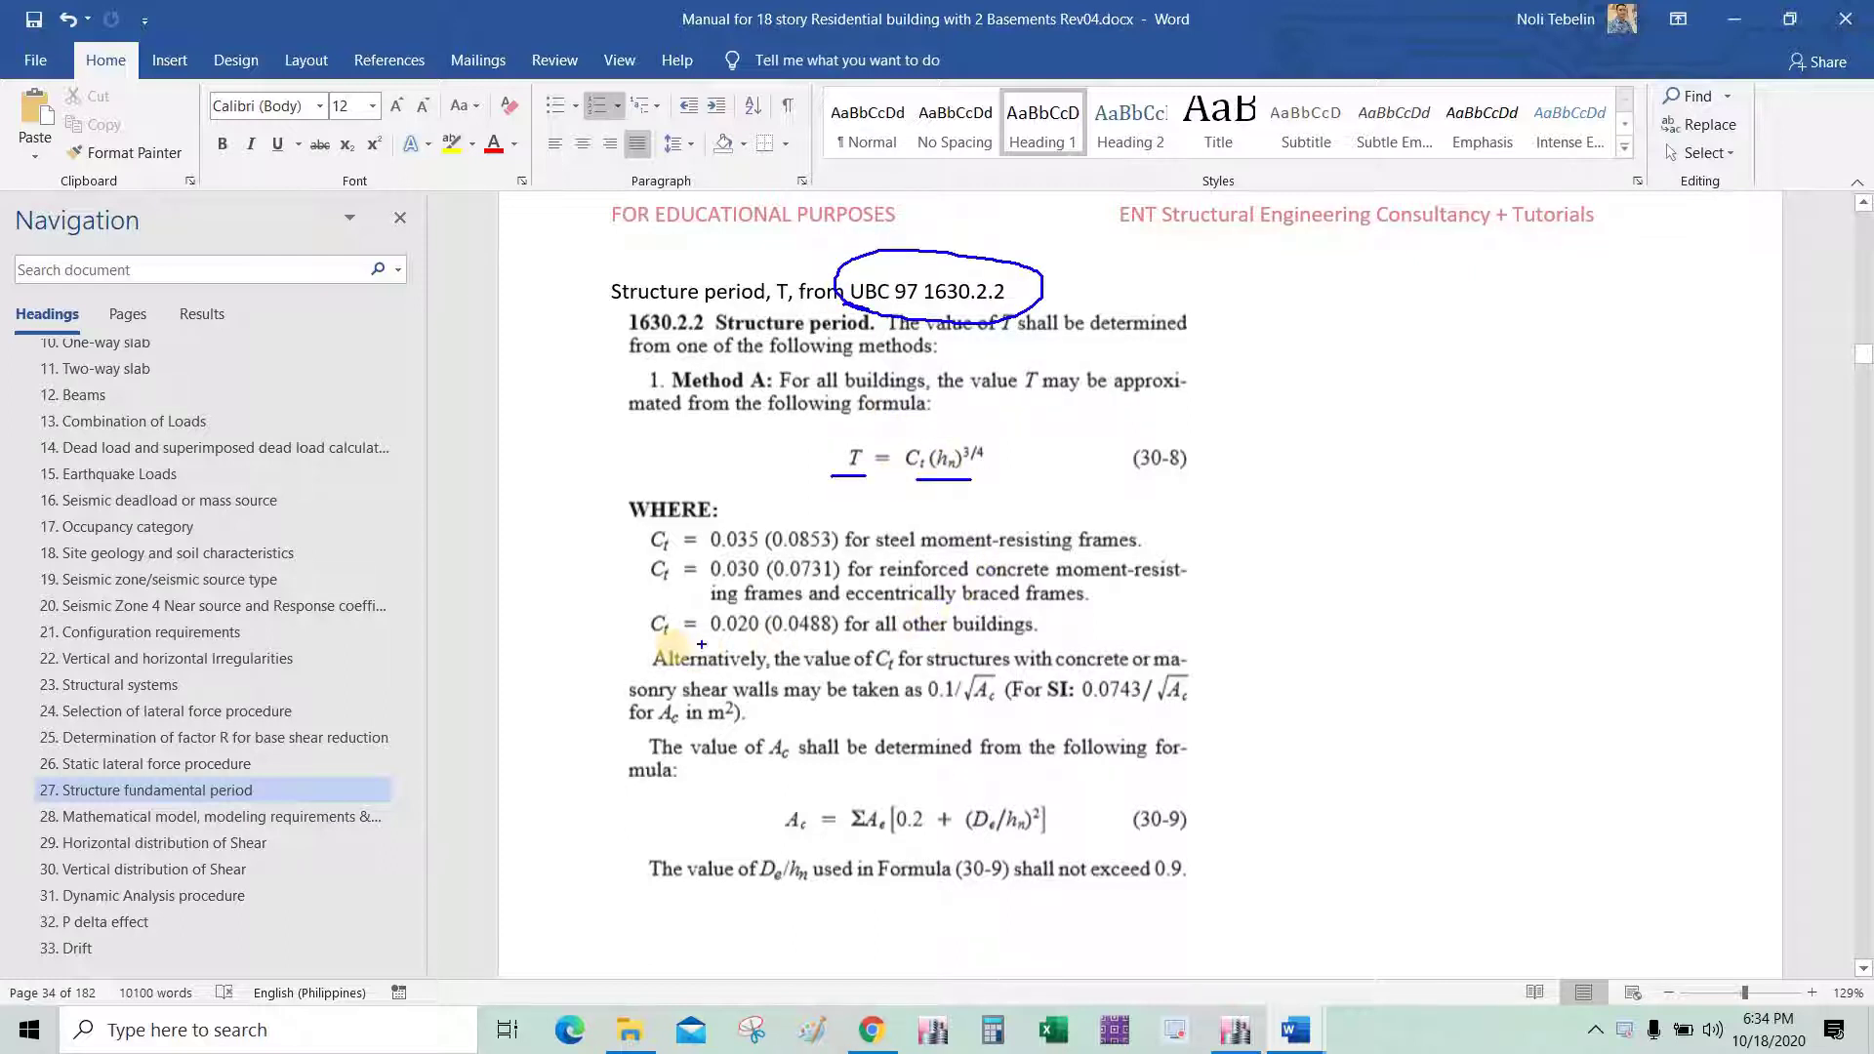
mouse_move(626, 392)
mouse_down()
mouse_move(756, 390)
mouse_move(724, 361)
mouse_up()
mouse_move(643, 641)
mouse_down()
mouse_move(728, 639)
mouse_move(642, 645)
mouse_up()
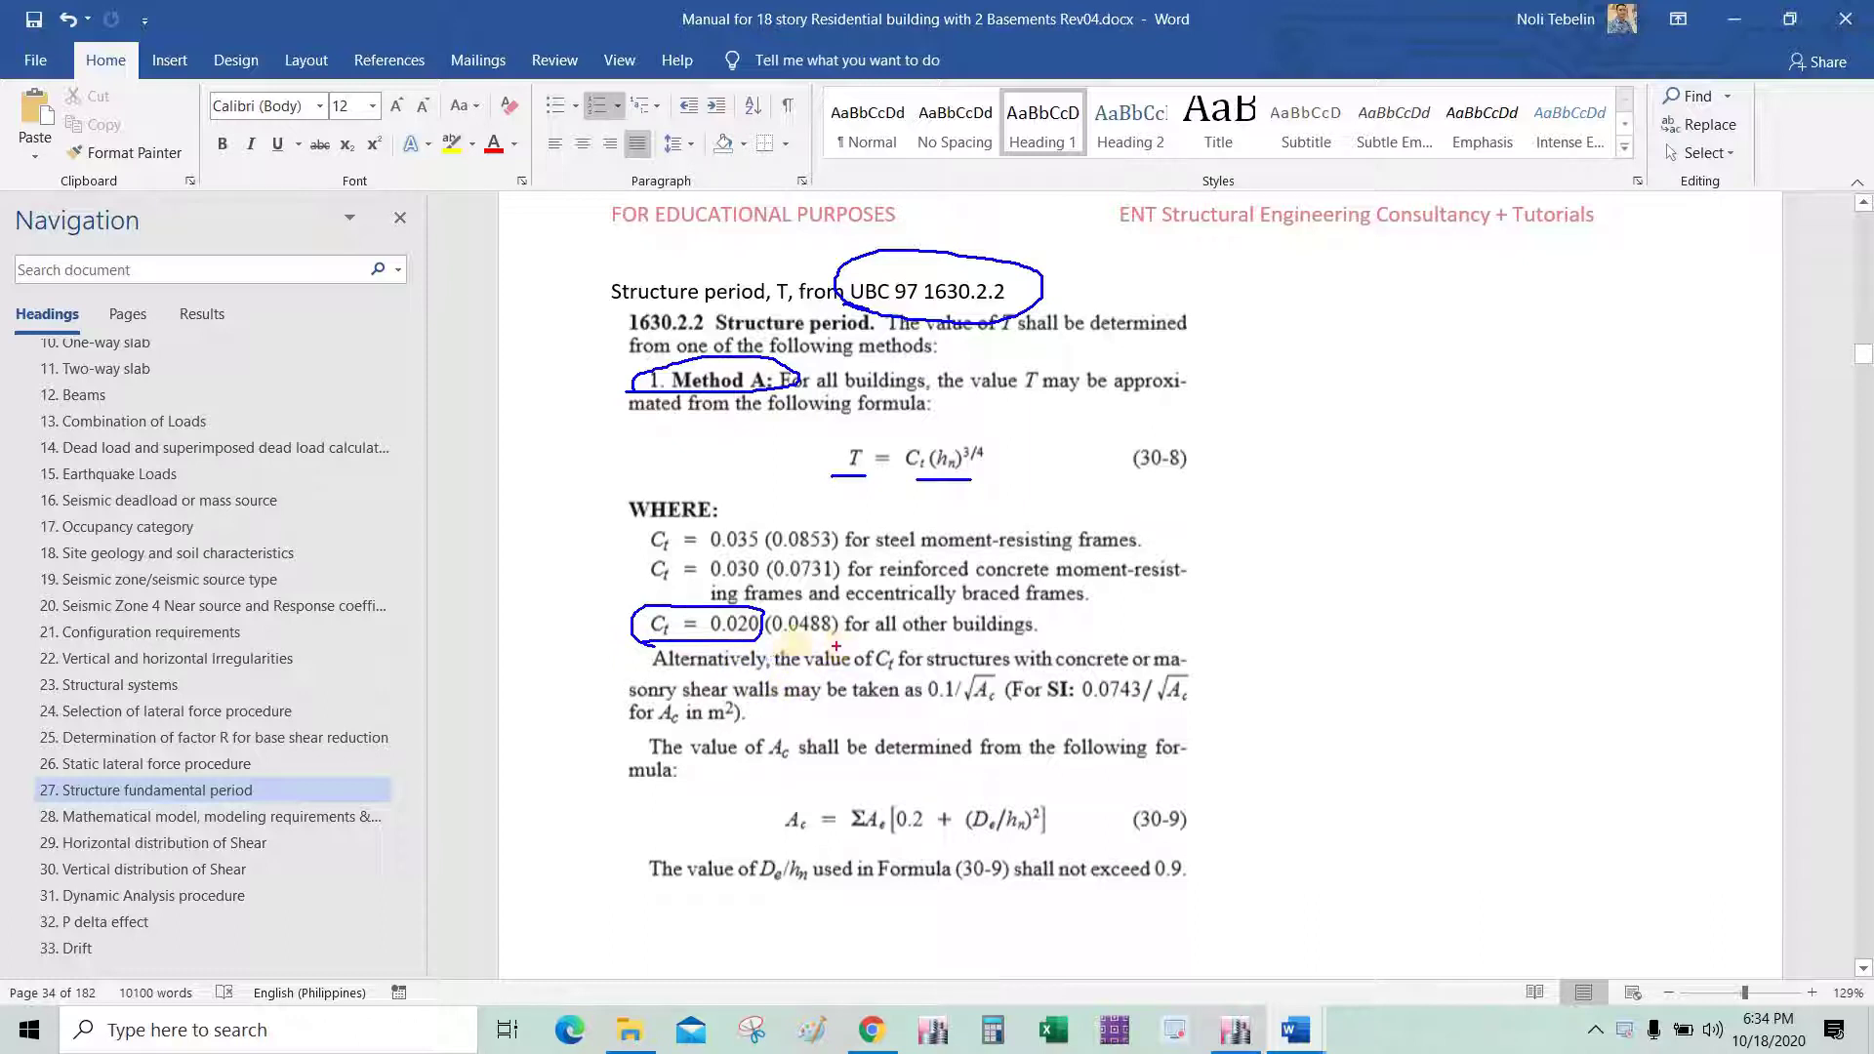
mouse_move(771, 641)
mouse_down()
mouse_move(847, 632)
mouse_move(785, 605)
mouse_move(769, 630)
mouse_move(857, 544)
mouse_move(773, 532)
mouse_move(781, 562)
mouse_up()
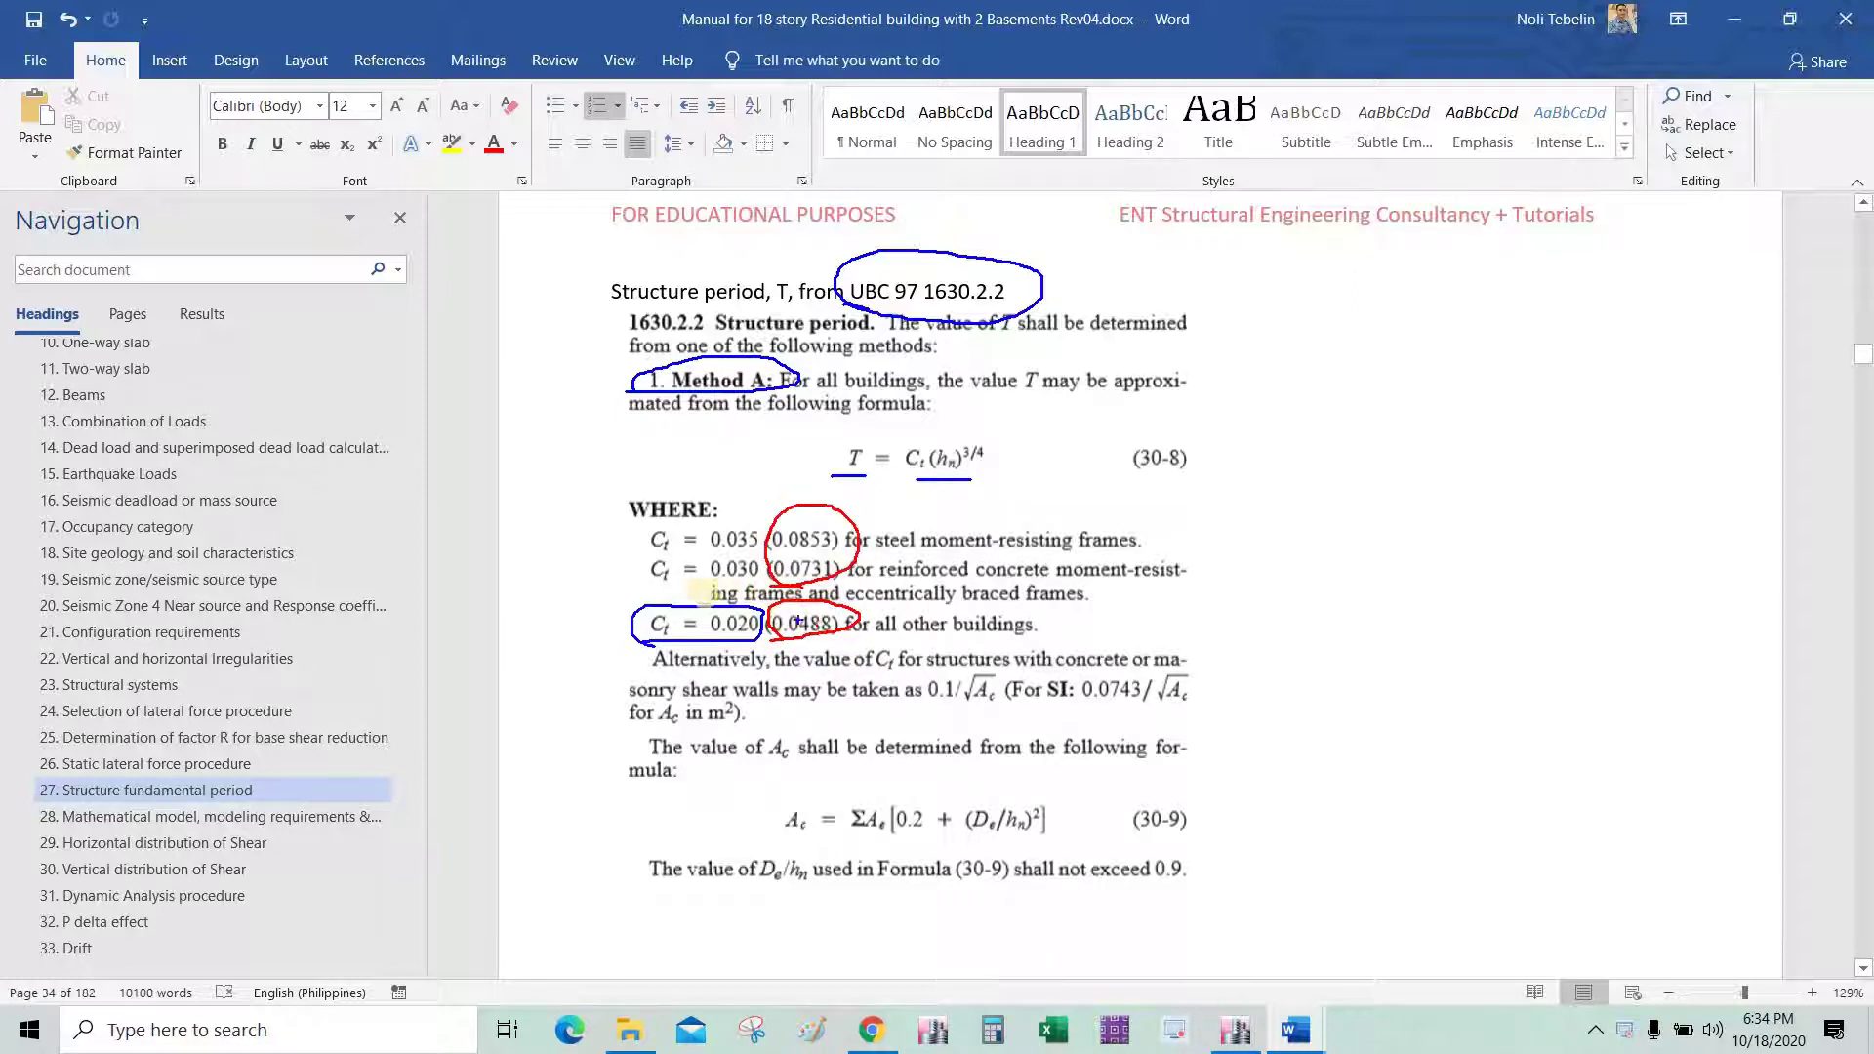
drag(695, 590, 771, 585)
mouse_move(757, 518)
mouse_down()
mouse_move(707, 559)
mouse_move(767, 584)
mouse_move(699, 636)
mouse_up()
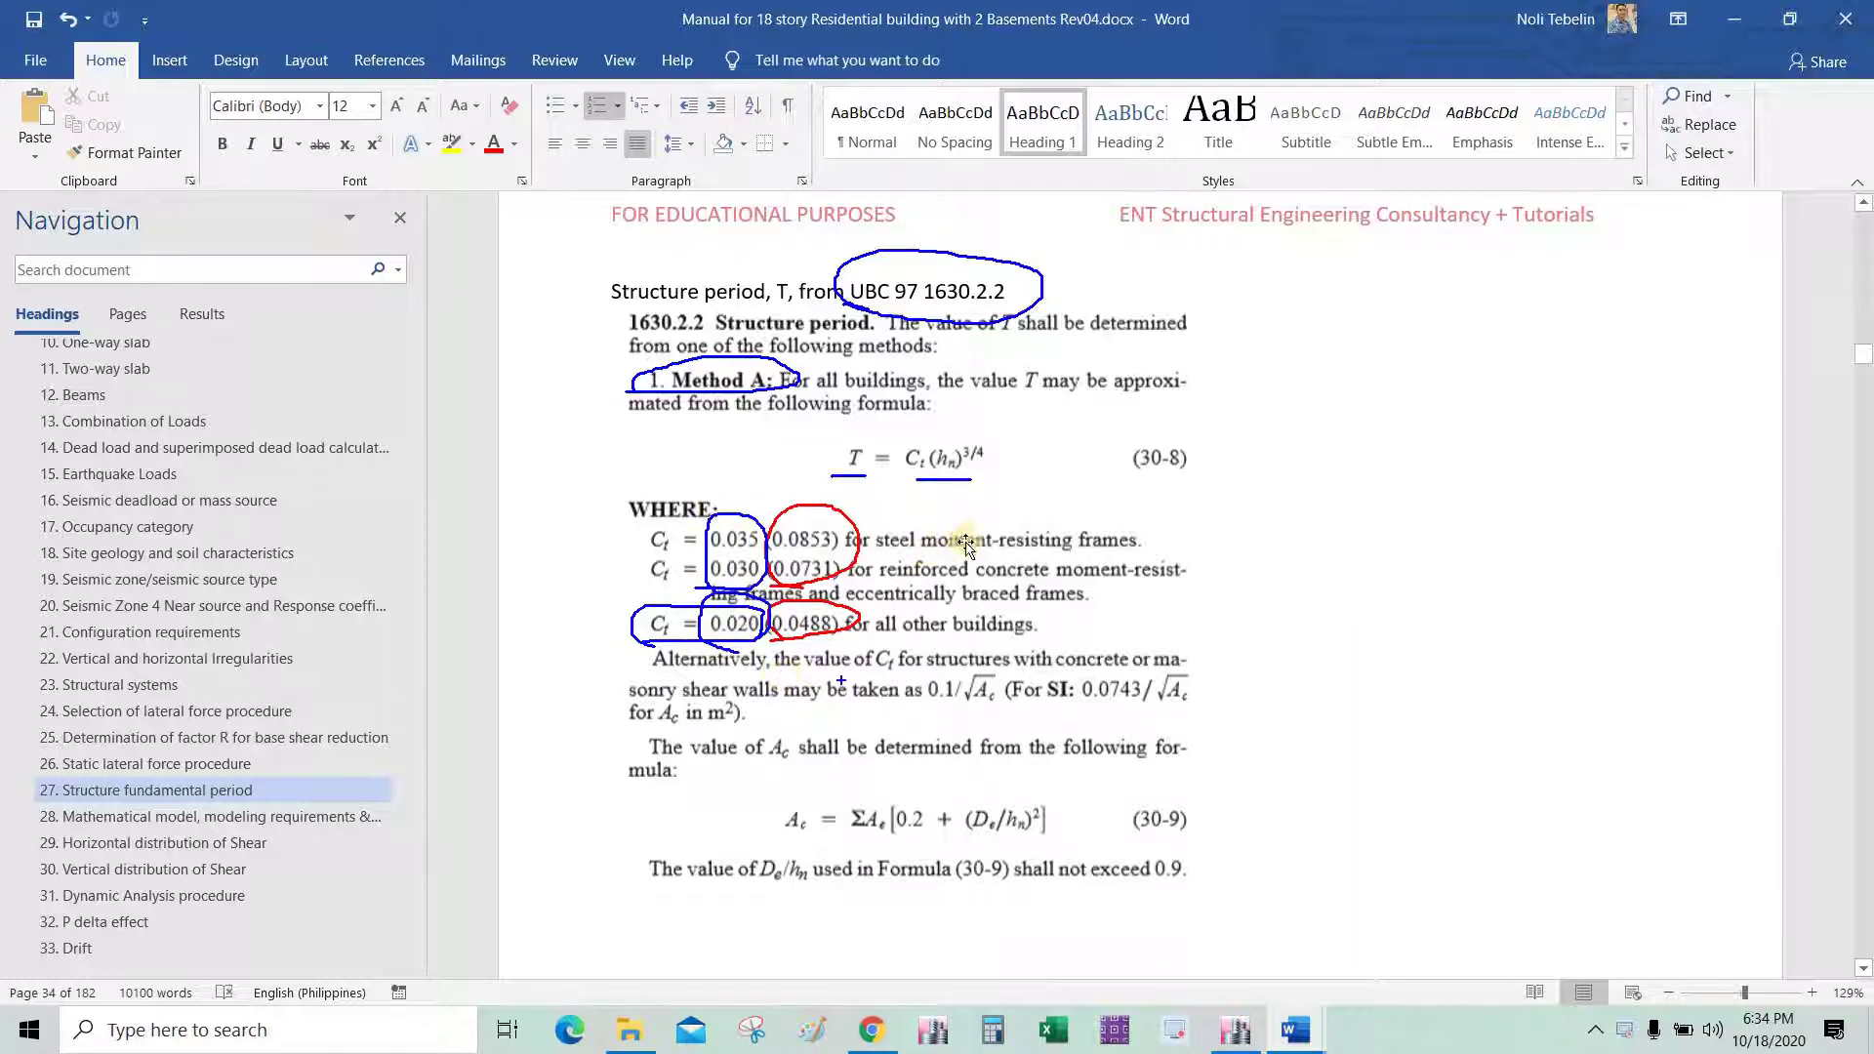
key(Escape)
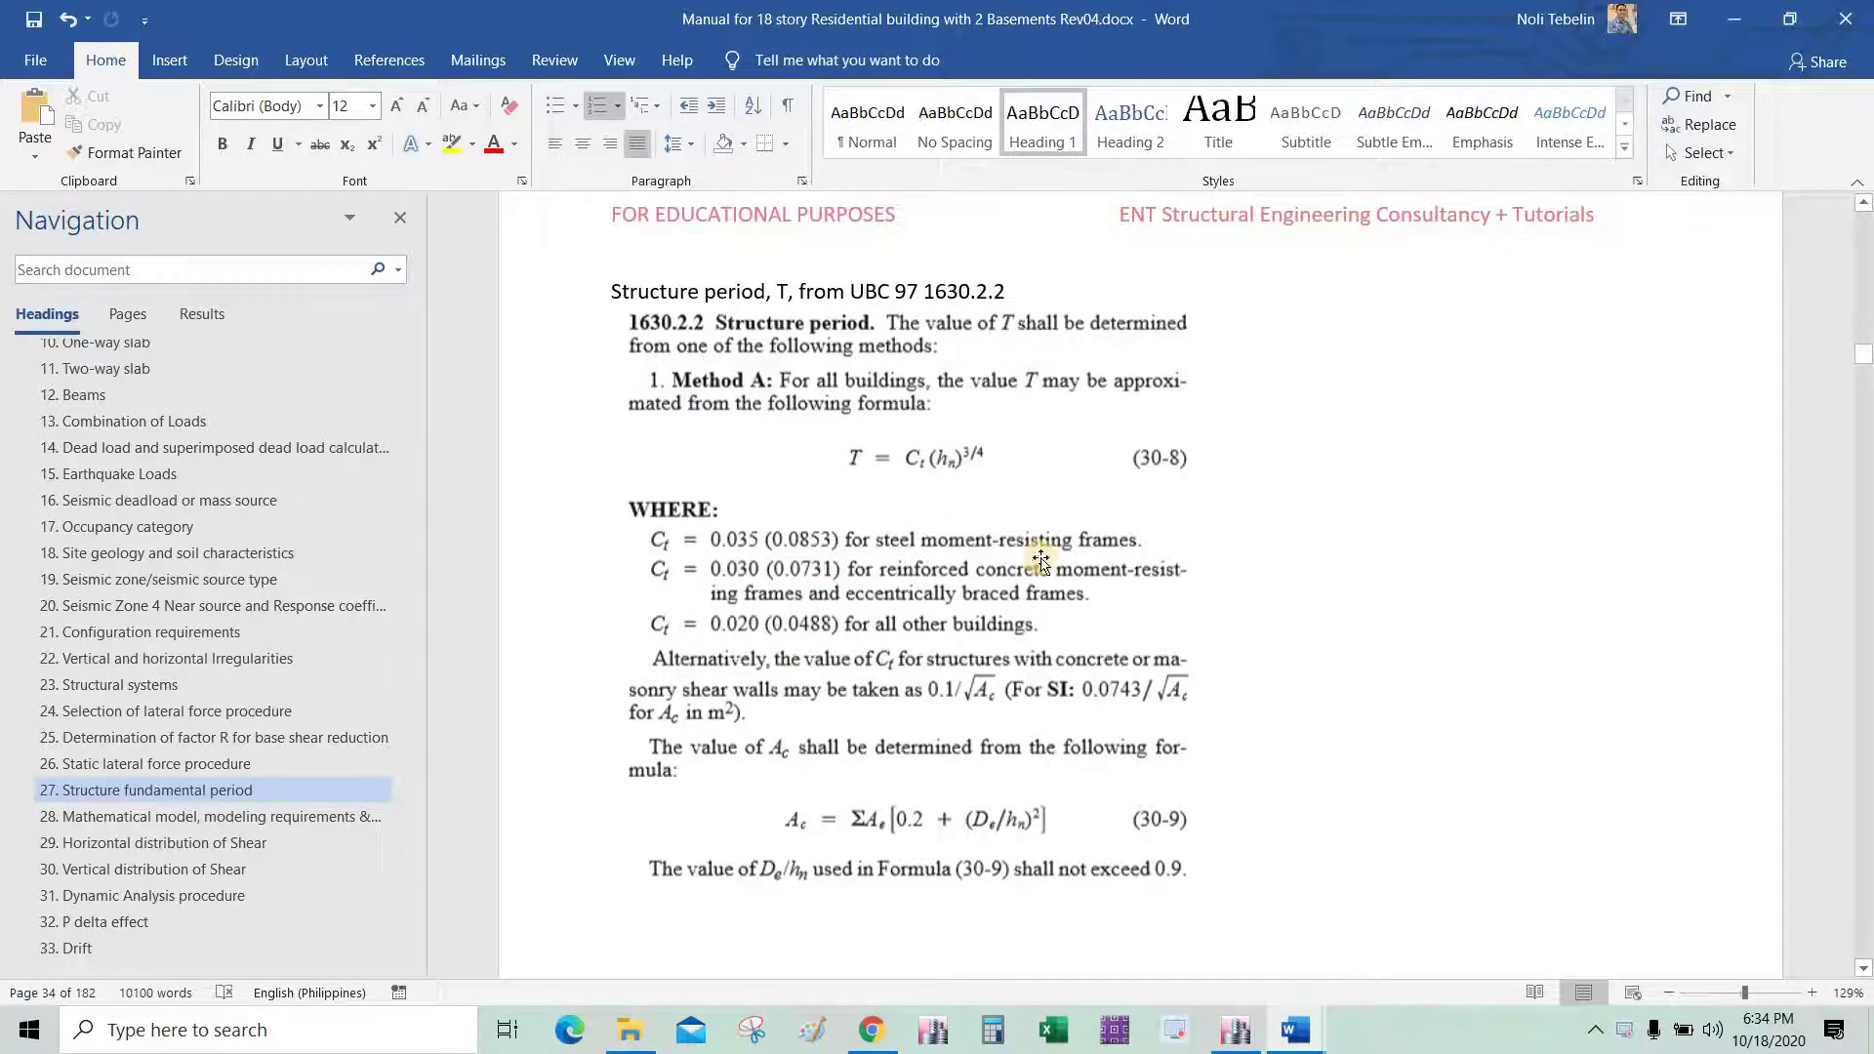
Skim the multi-degree-of-freedom period example in section 27 and continue to section 28 on the mathematical model.
scroll(1015, 552, down, 10)
scroll(1054, 556, down, 15)
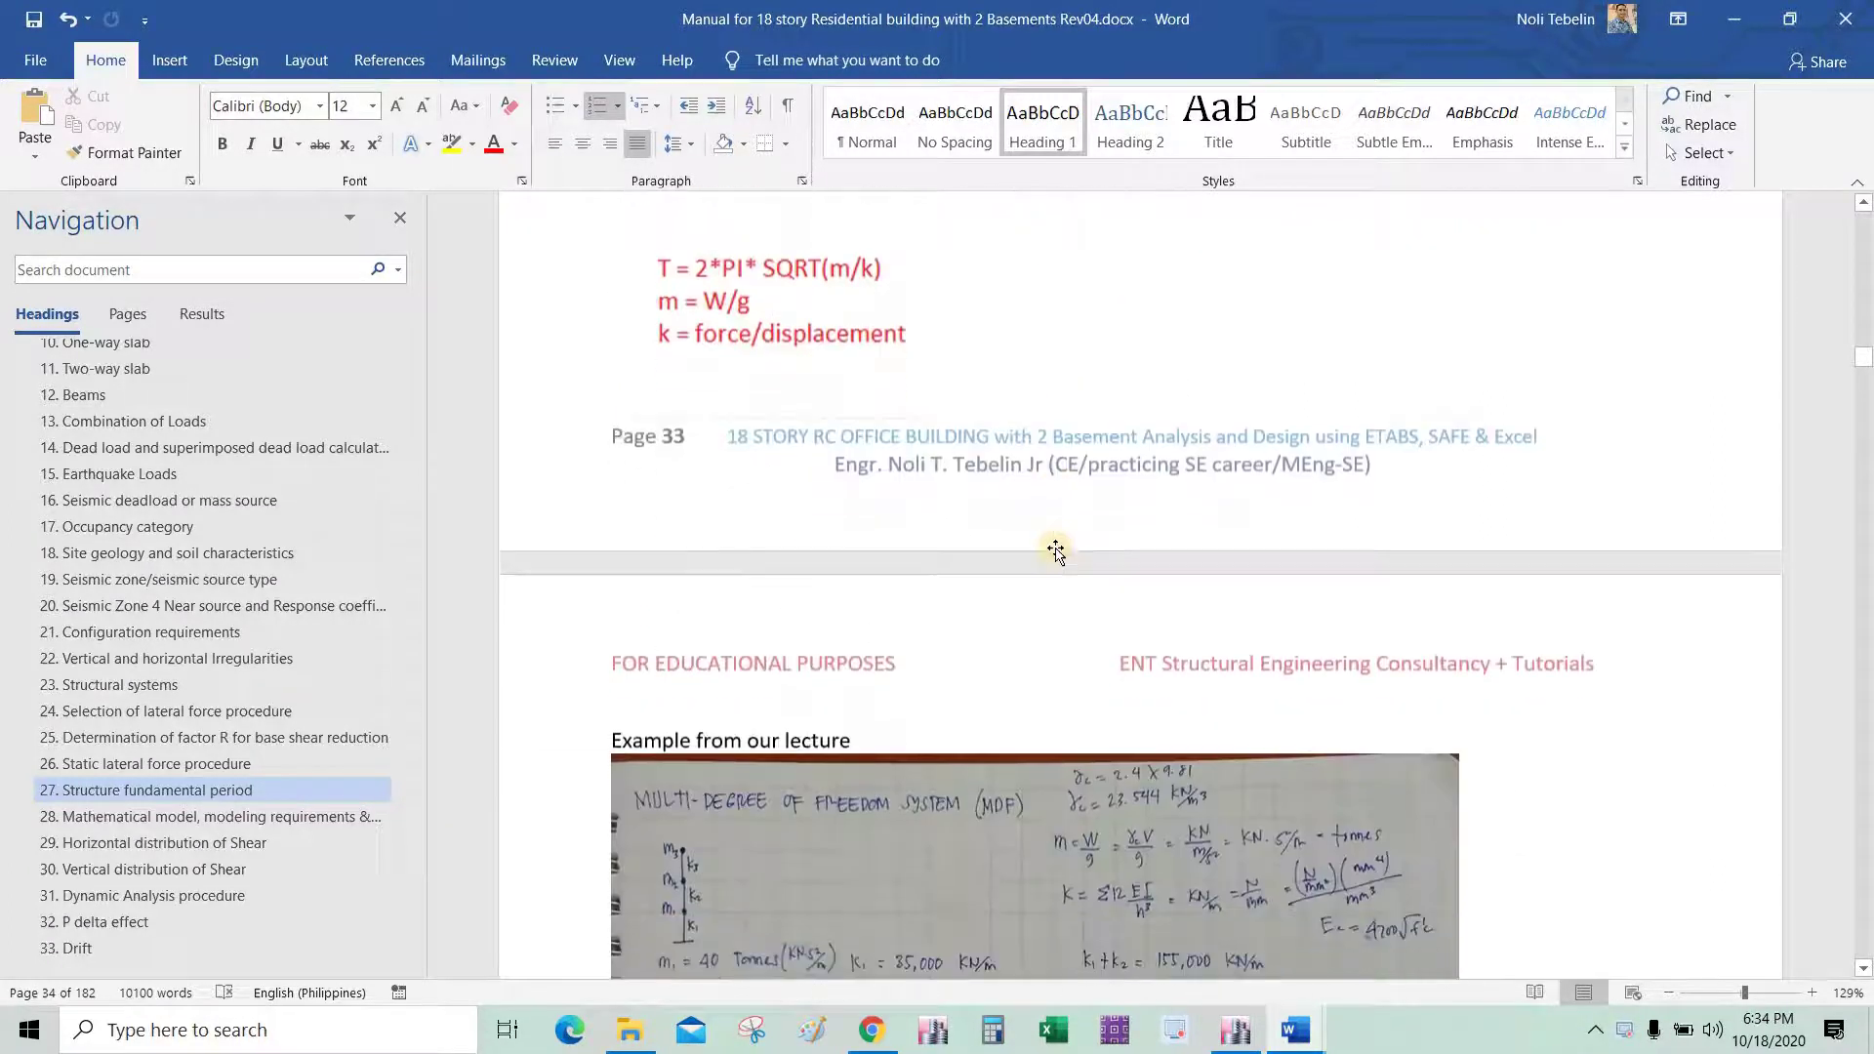
scroll(1064, 547, down, 6)
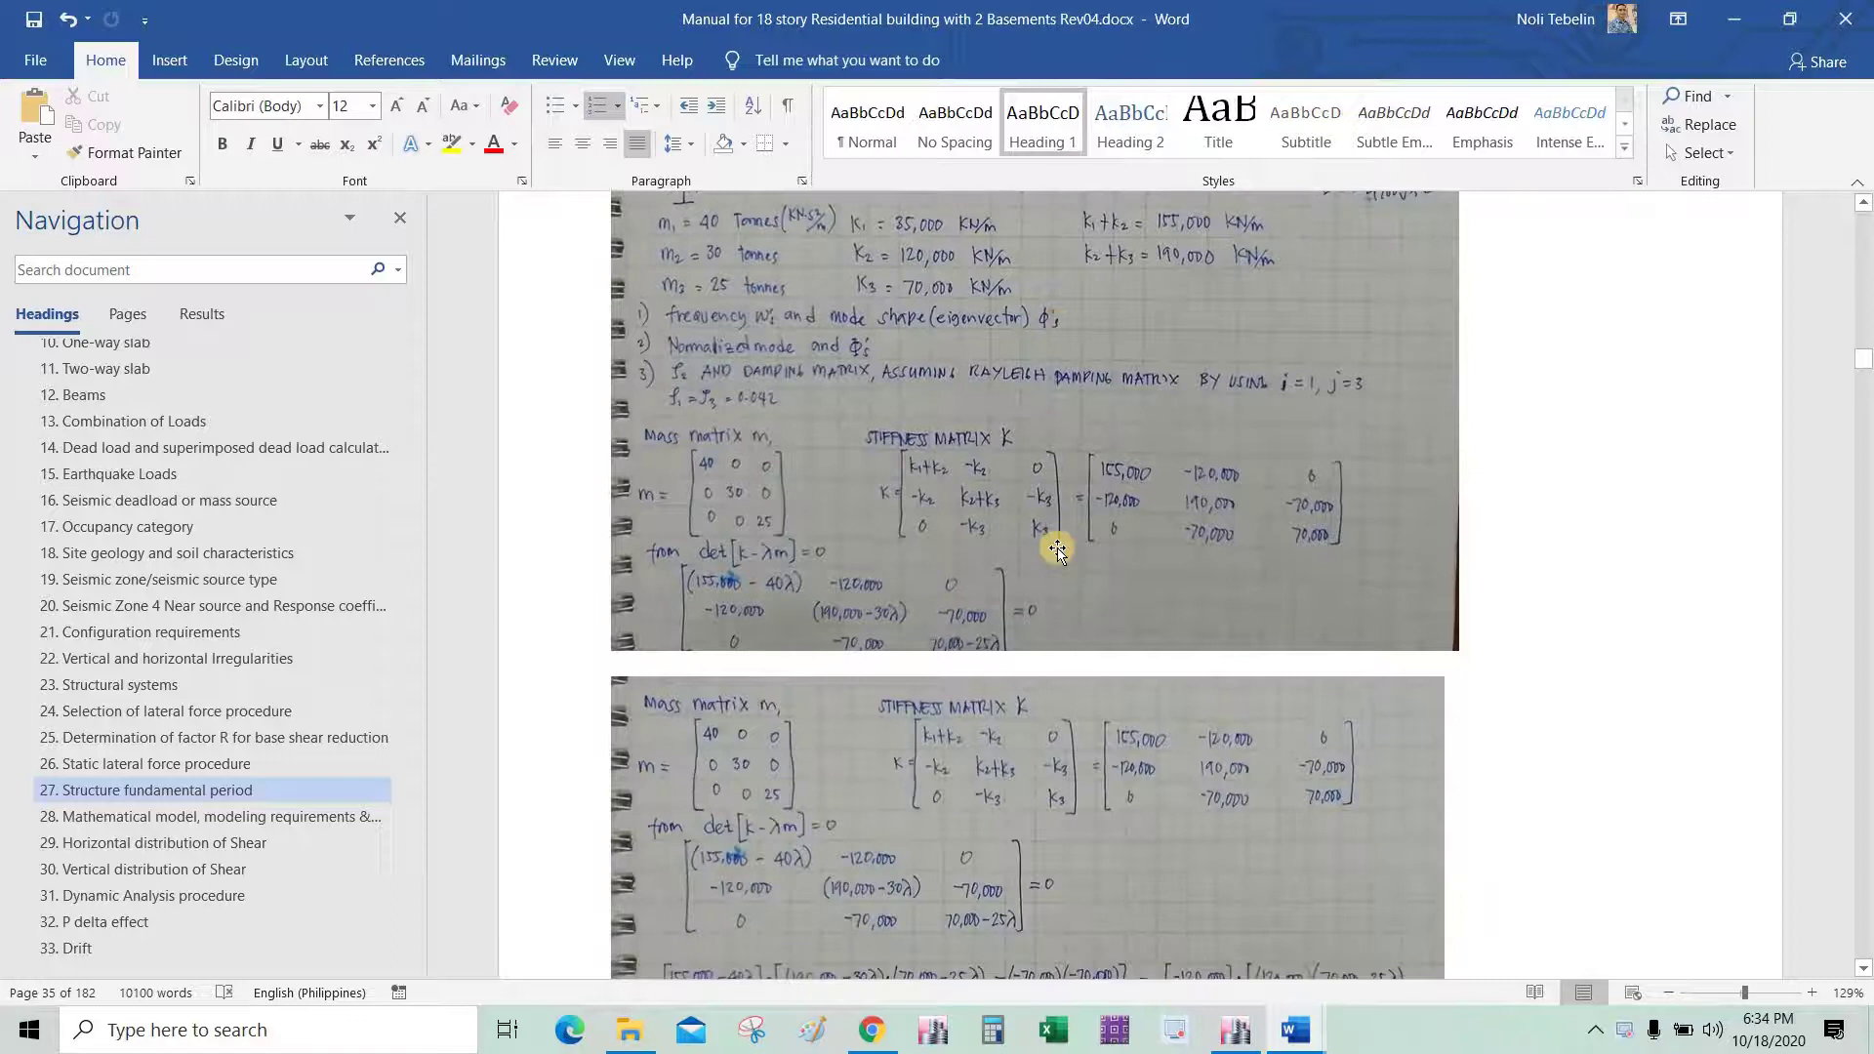
scroll(1087, 539, down, 12)
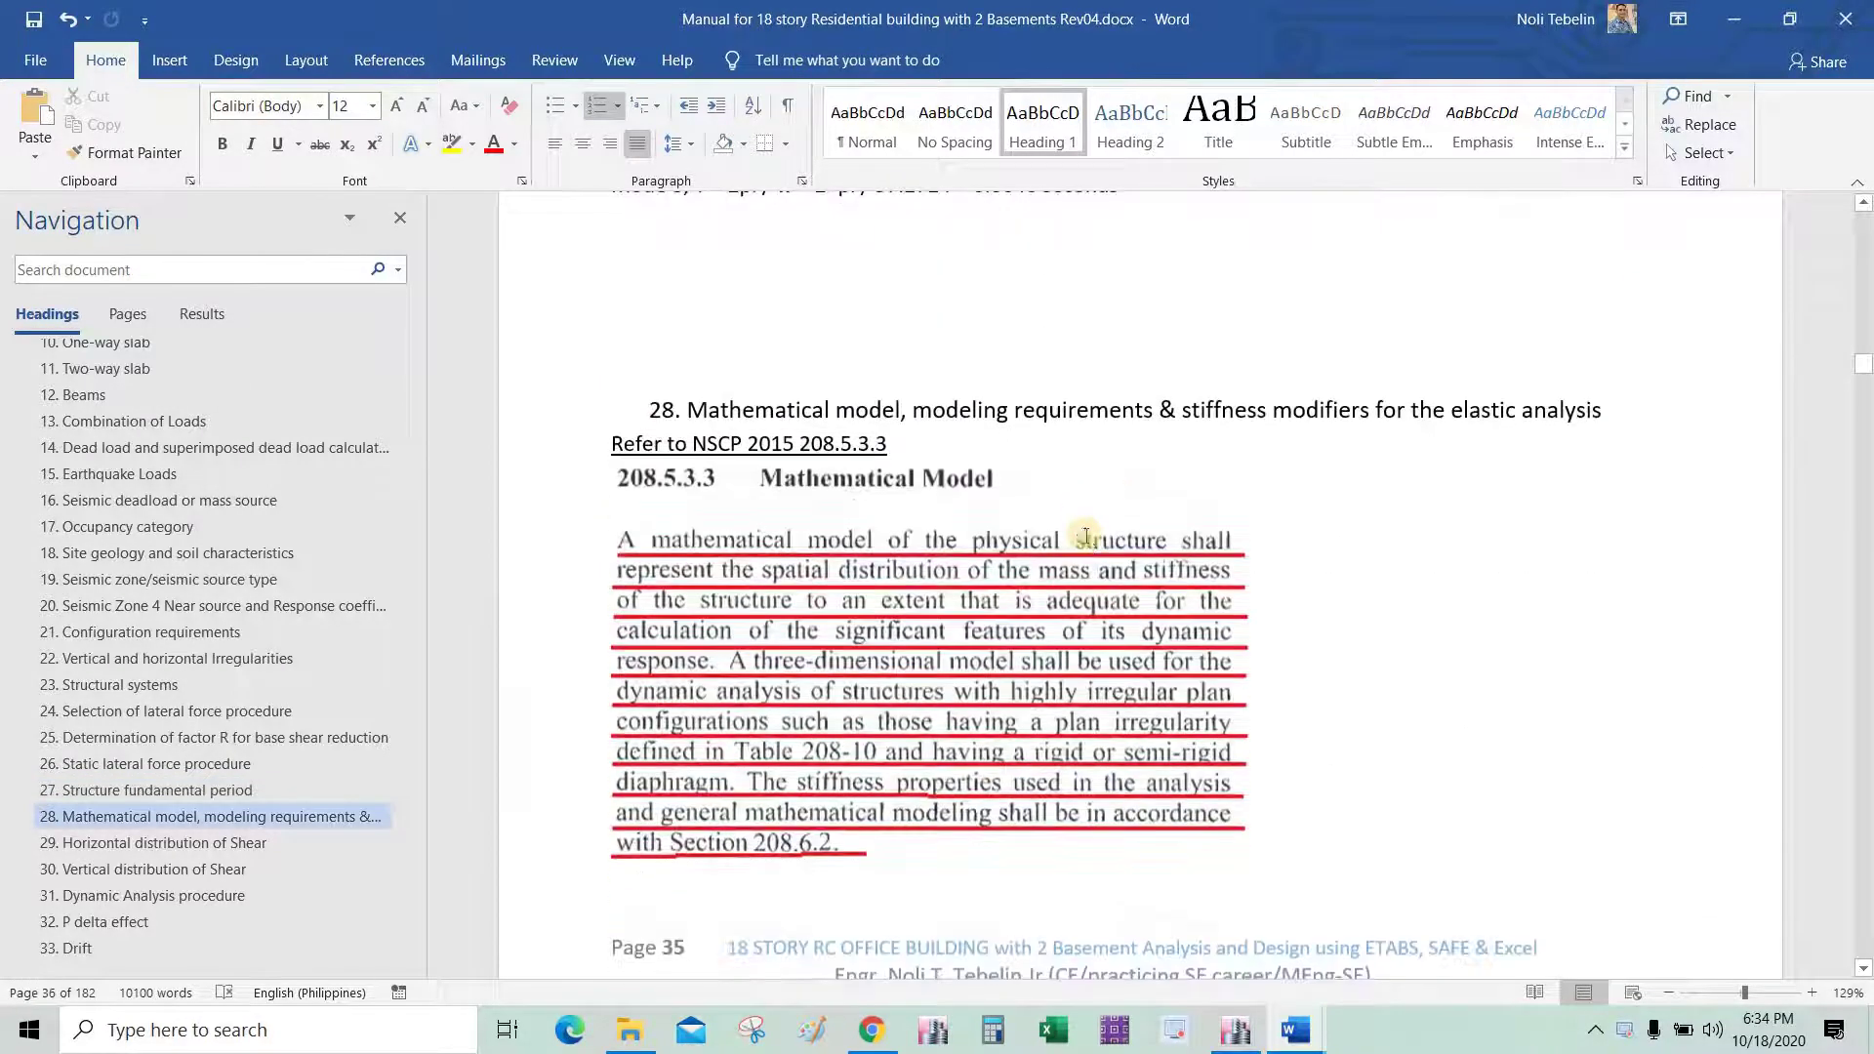
Find section 20 of the manual and examine the near-source factor and seismic response coefficient tables.
scroll(1079, 535, up, 8)
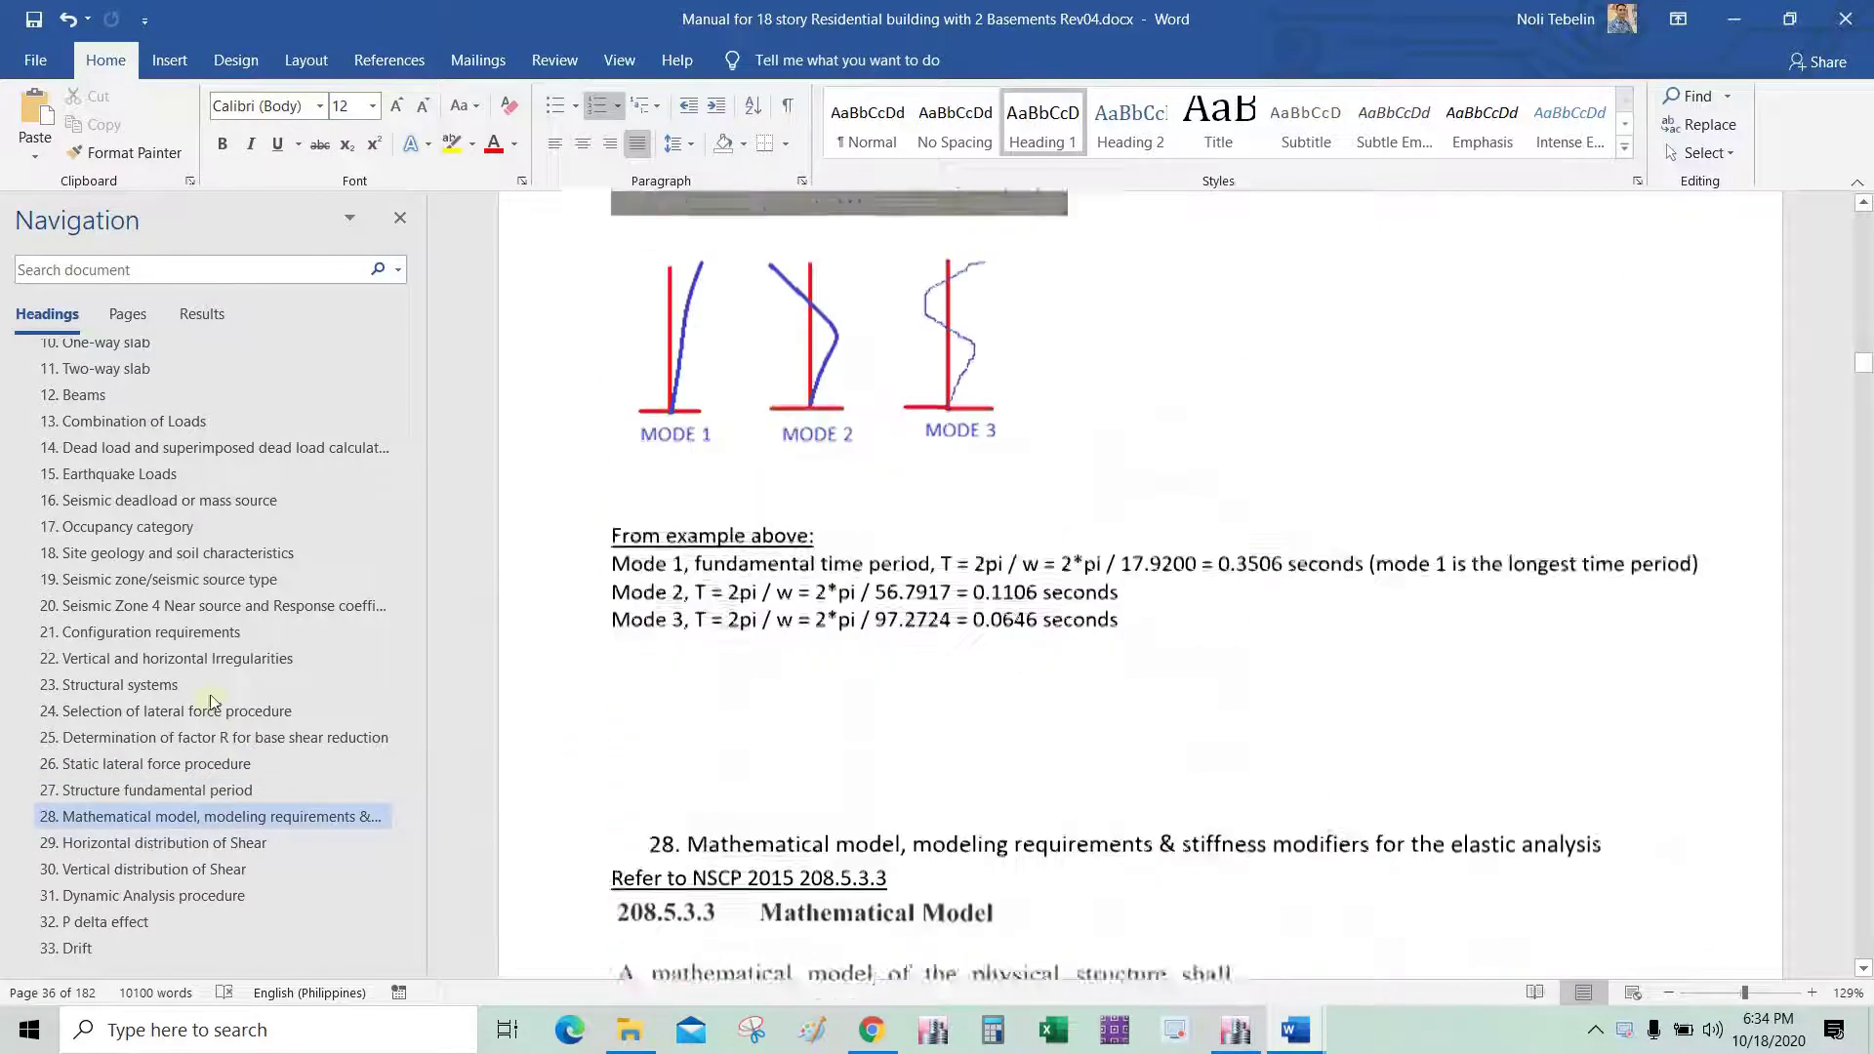
click(197, 607)
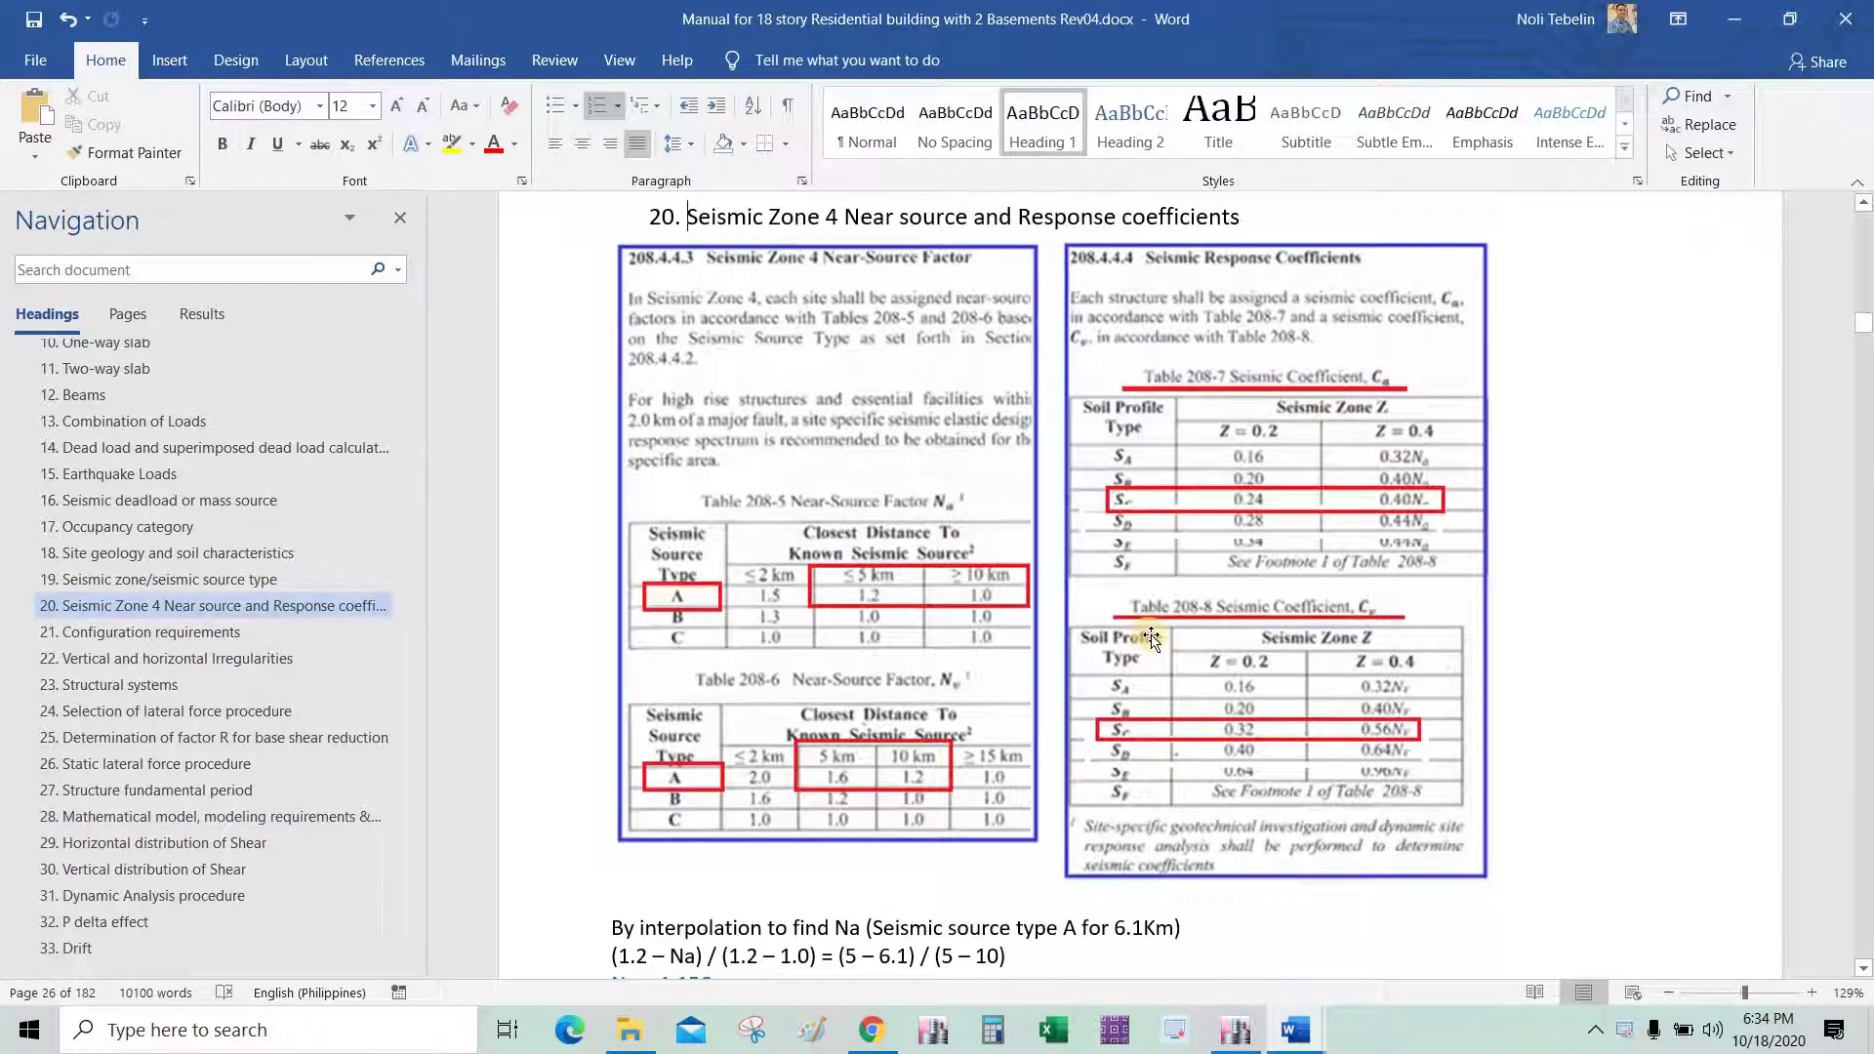
scroll(1151, 640, up, 1)
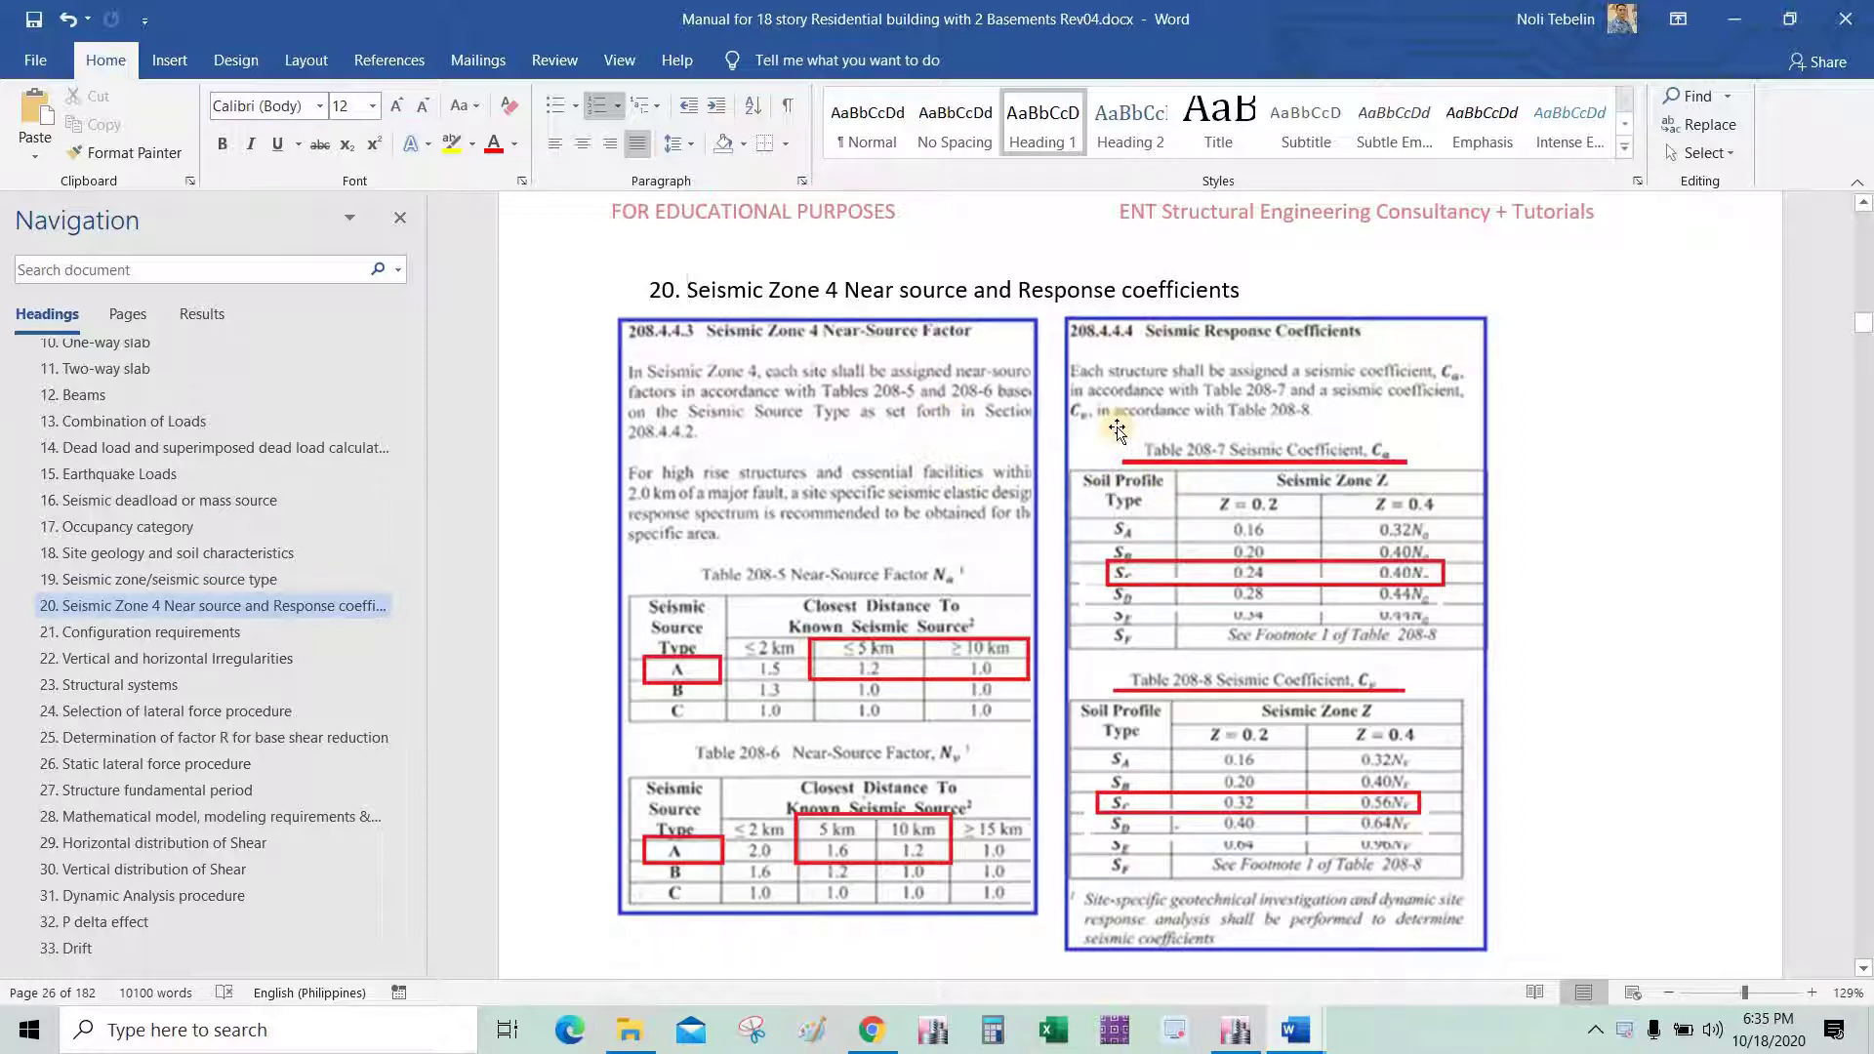
scroll(1114, 446, down, 1)
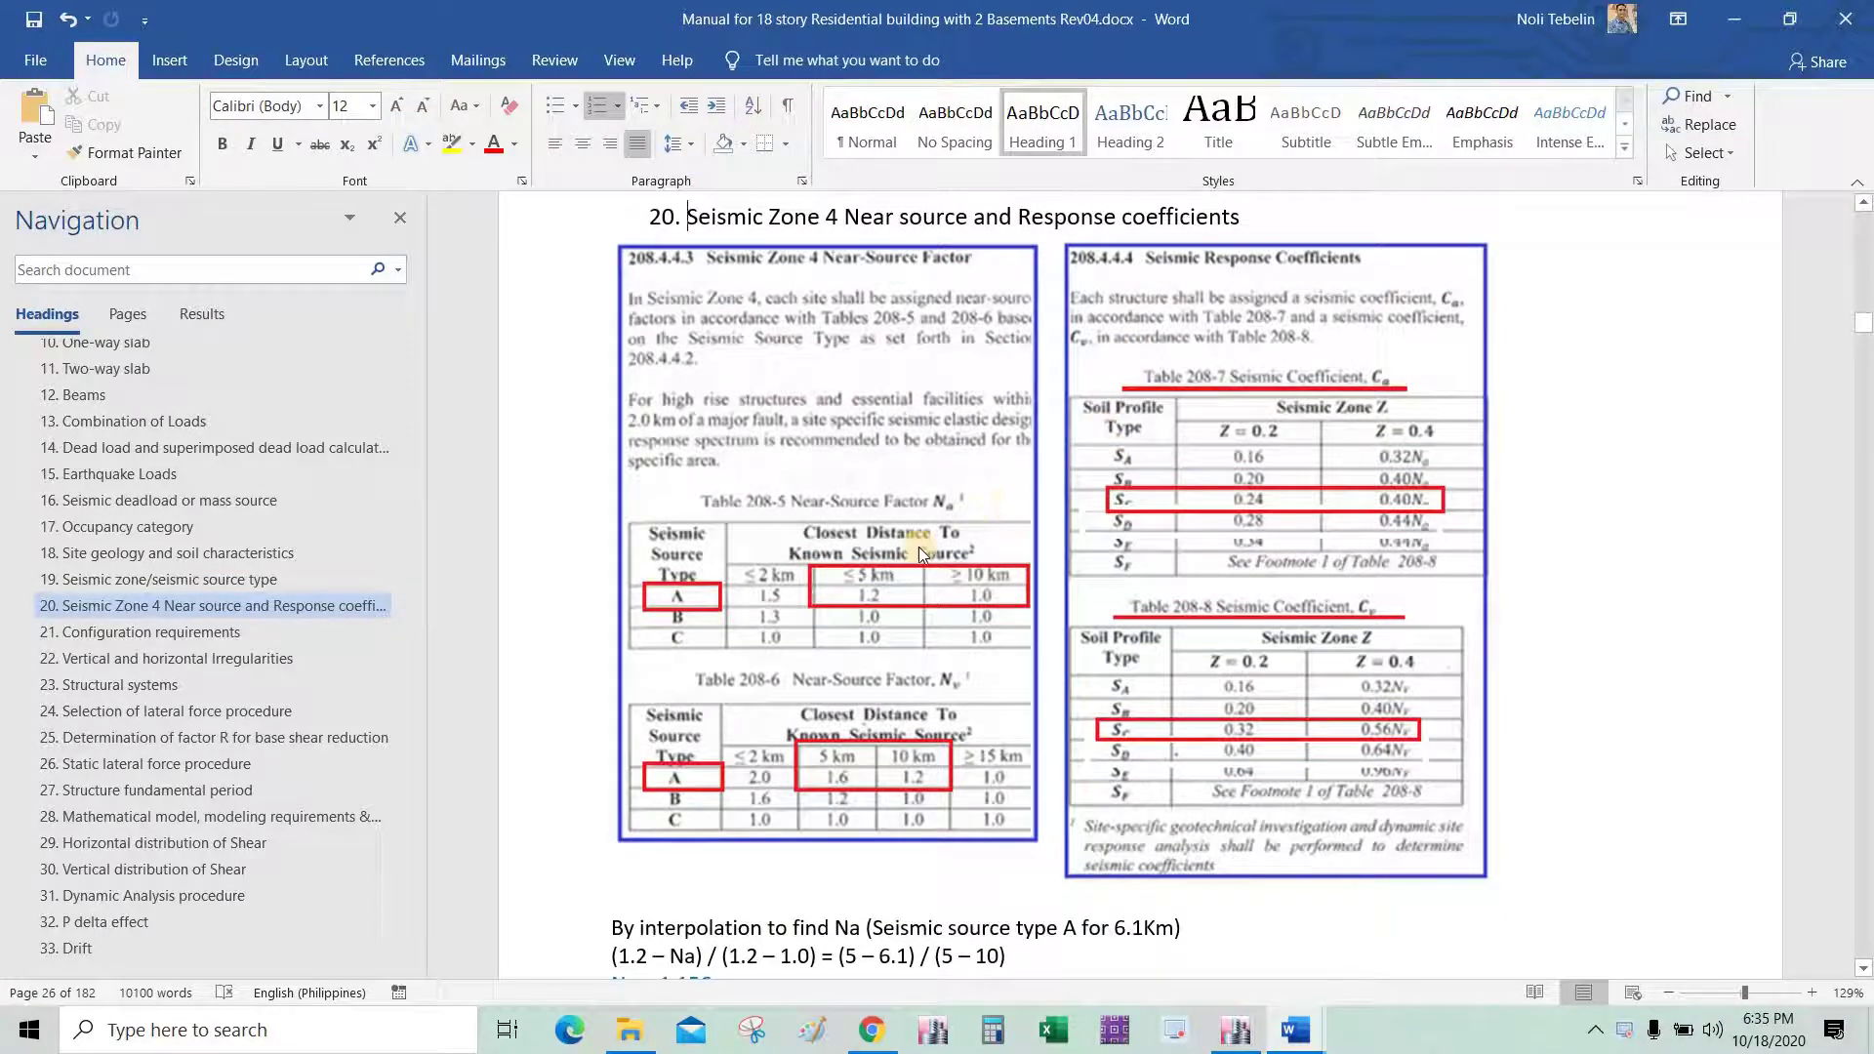
Find the Philippine seismic zone map in section 19 and temporarily mark Zone 4, Zone 2 and the line dividing them.
scroll(942, 561, up, 8)
scroll(946, 573, up, 10)
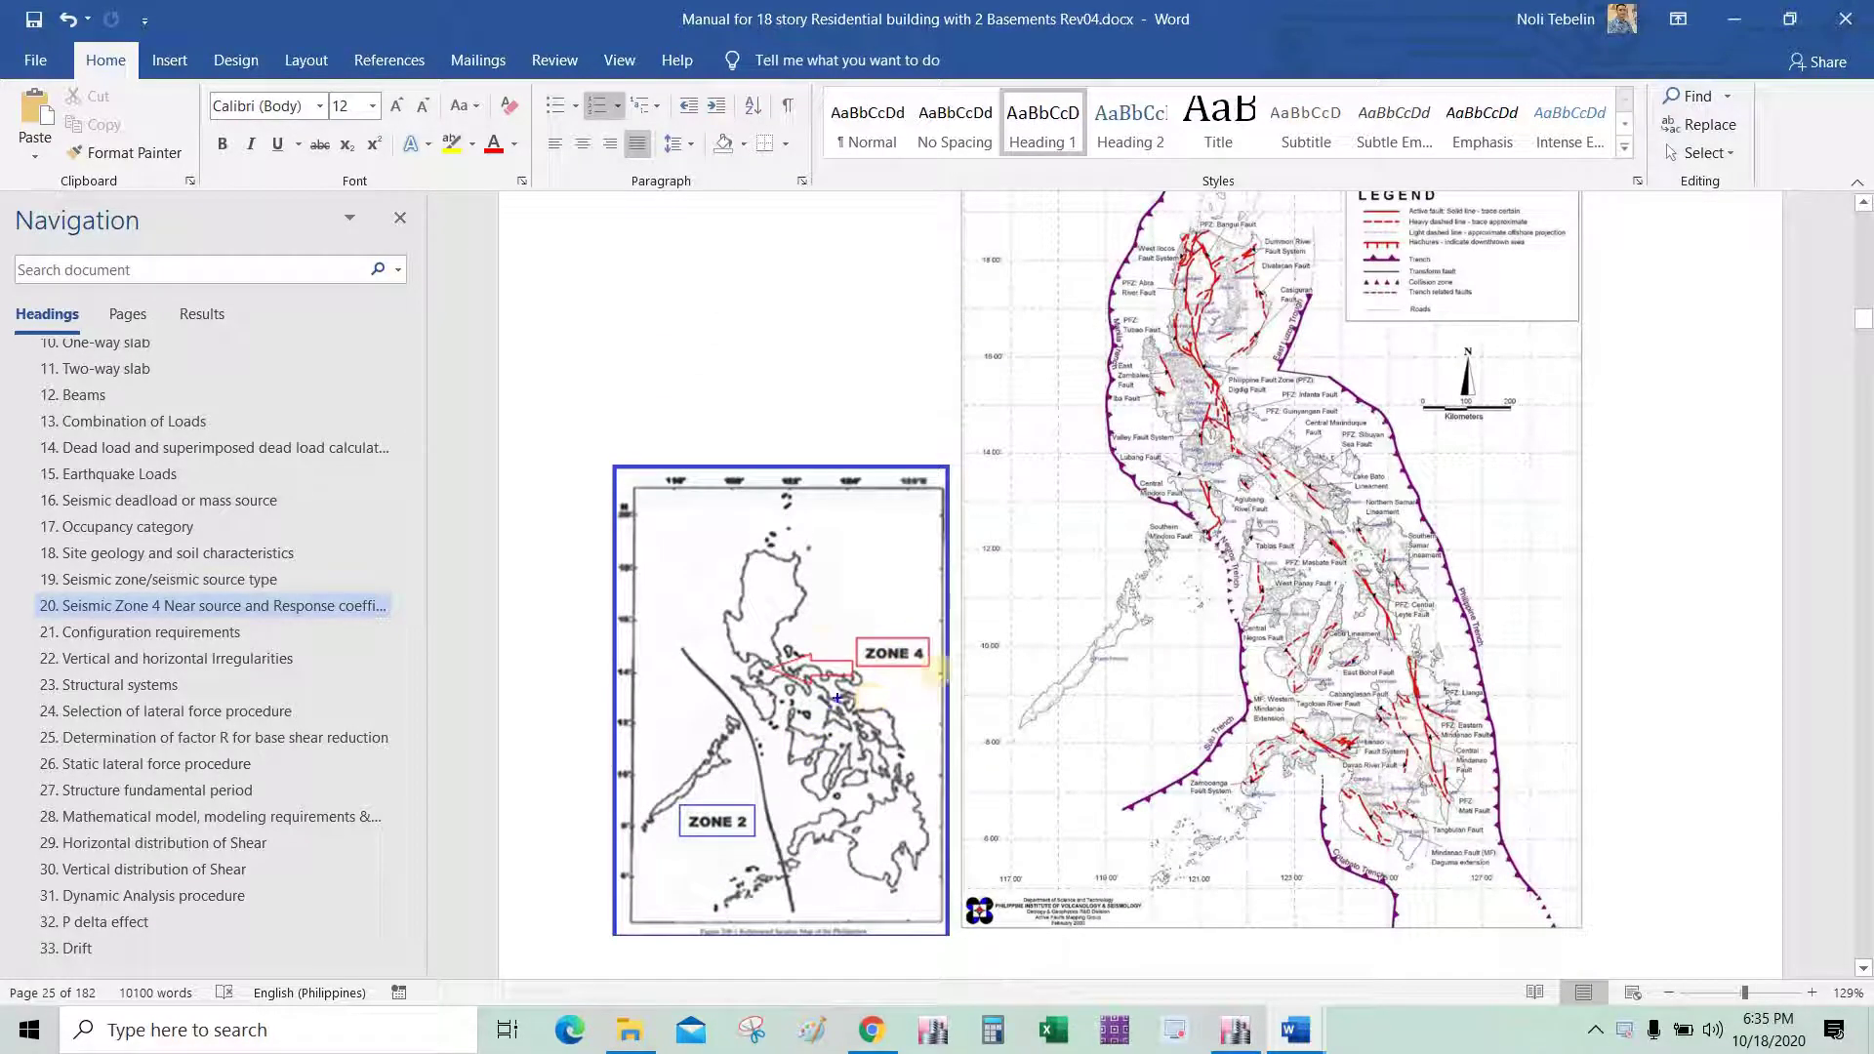
mouse_move(943, 651)
mouse_down()
mouse_move(818, 695)
mouse_move(850, 701)
mouse_up()
drag(660, 626, 742, 747)
drag(771, 850, 800, 915)
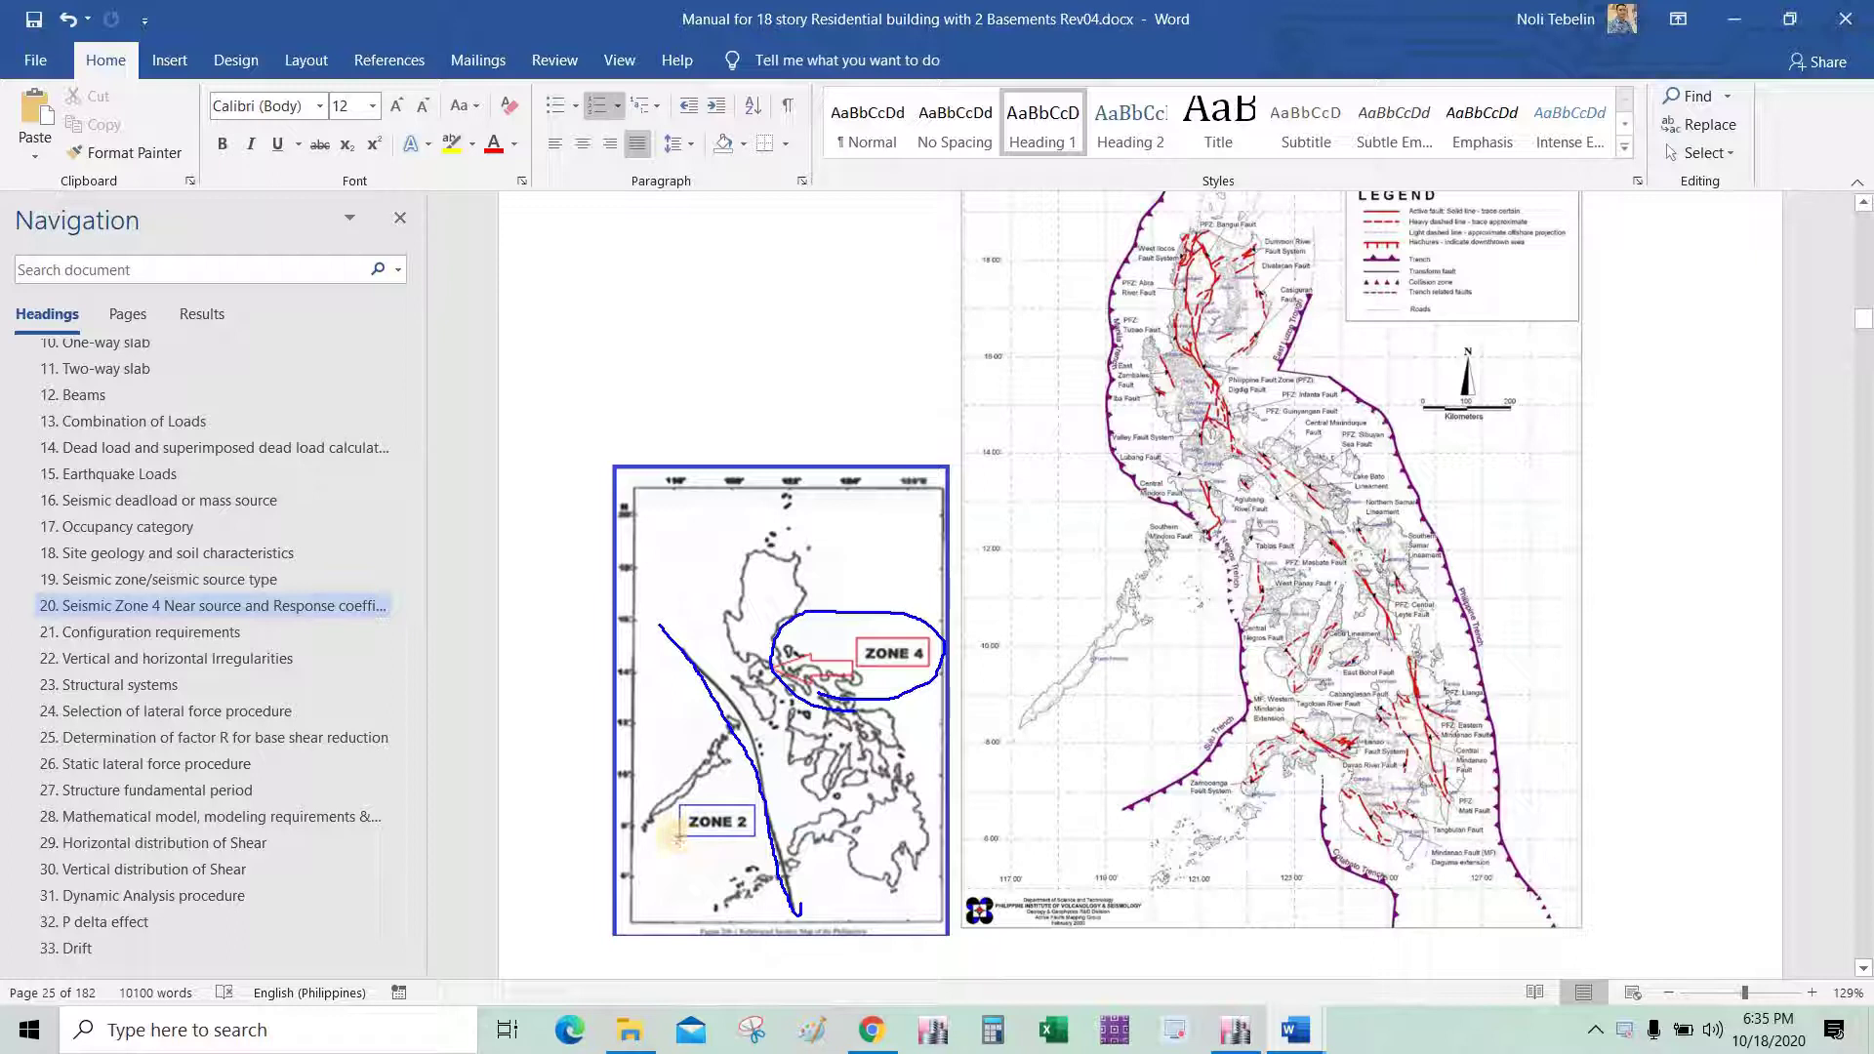
mouse_move(677, 837)
mouse_down()
mouse_move(746, 837)
mouse_move(673, 796)
mouse_move(672, 837)
mouse_up()
click(793, 857)
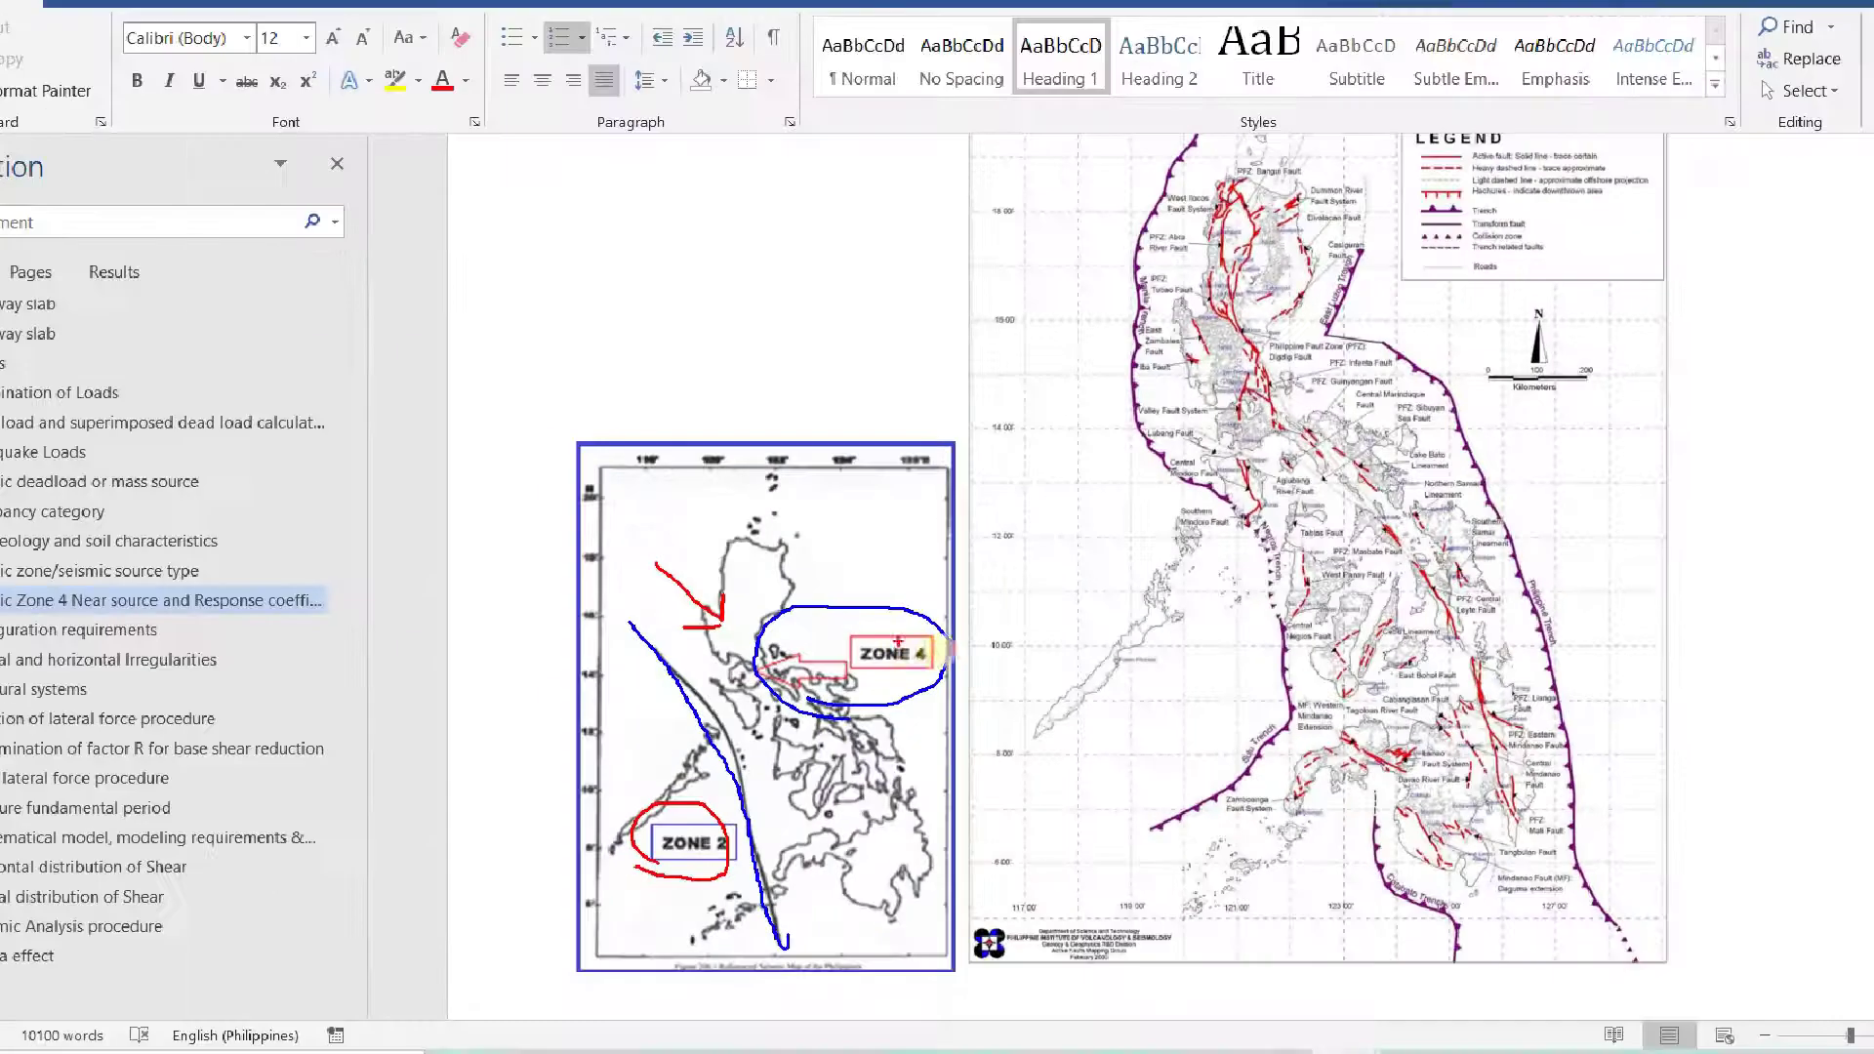
key(Escape)
Examine the map of active faults and trenches in the Philippines and circle its source credit.
scroll(1269, 459, up, 2)
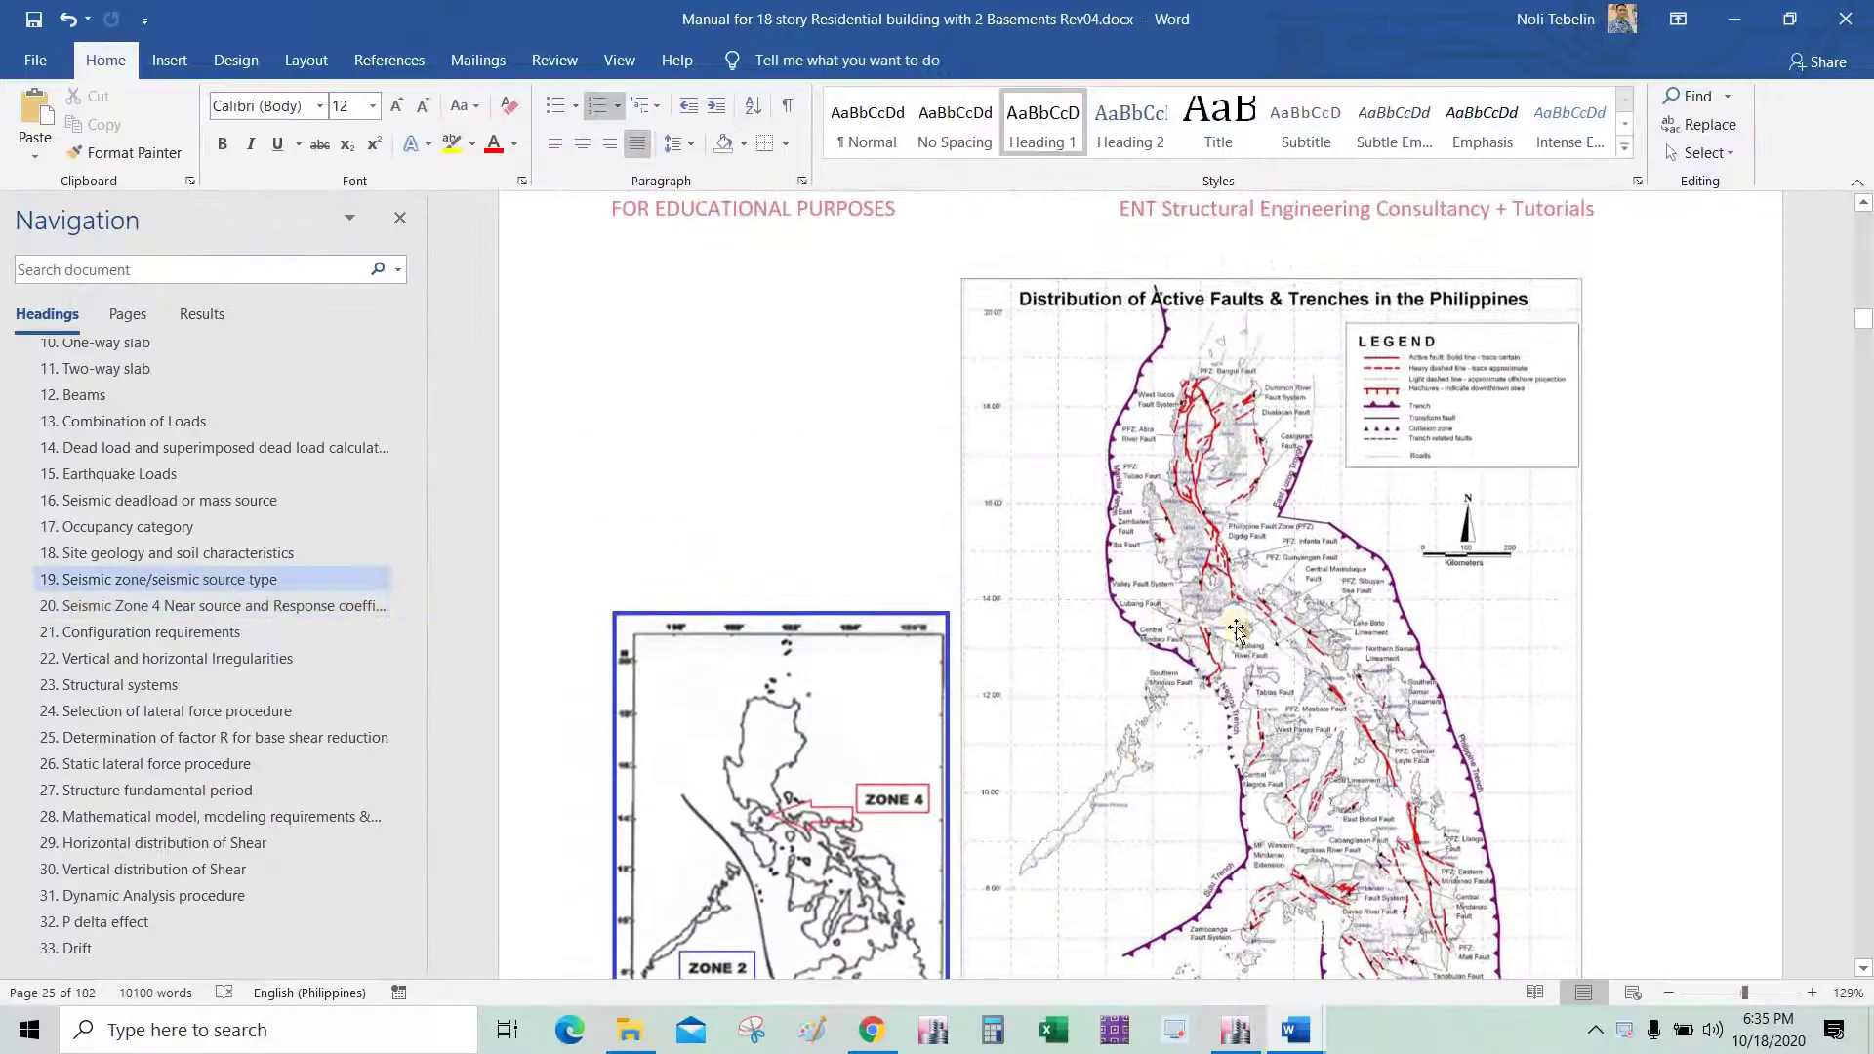
scroll(1236, 632, up, 1)
scroll(1304, 644, down, 3)
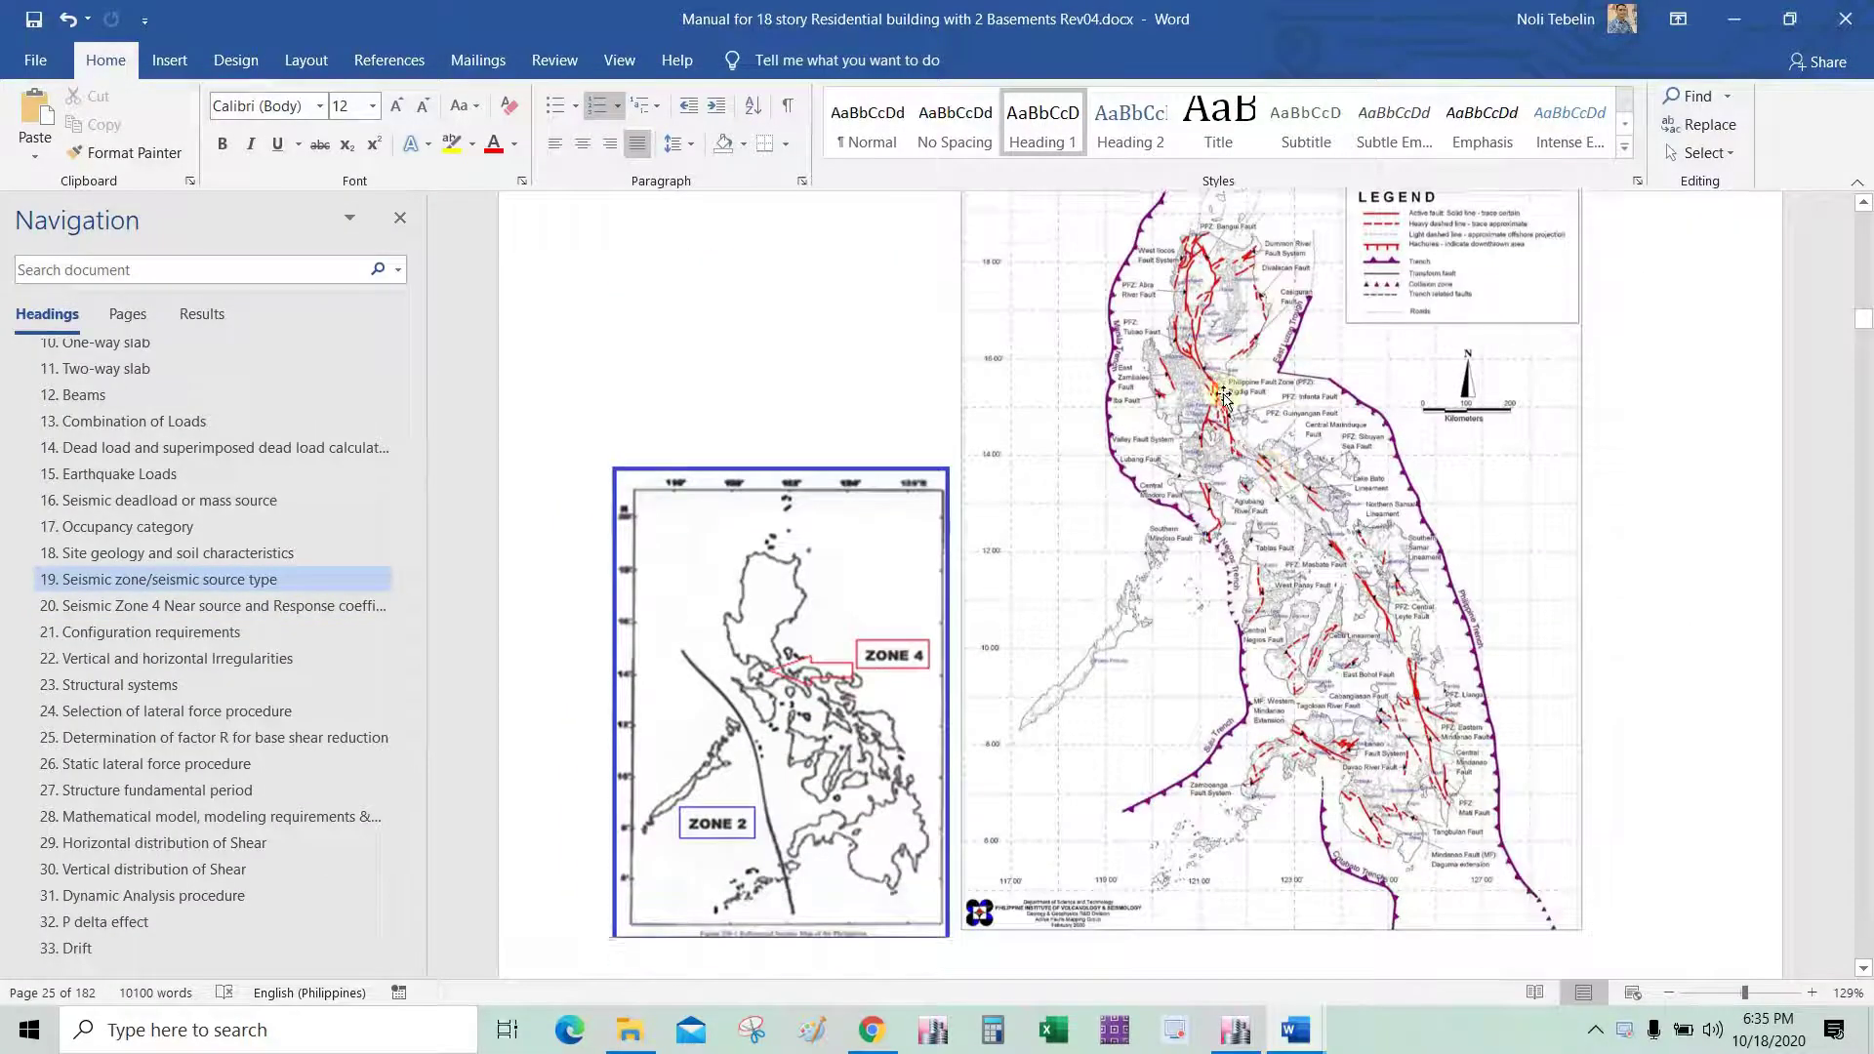
scroll(1404, 328, up, 1)
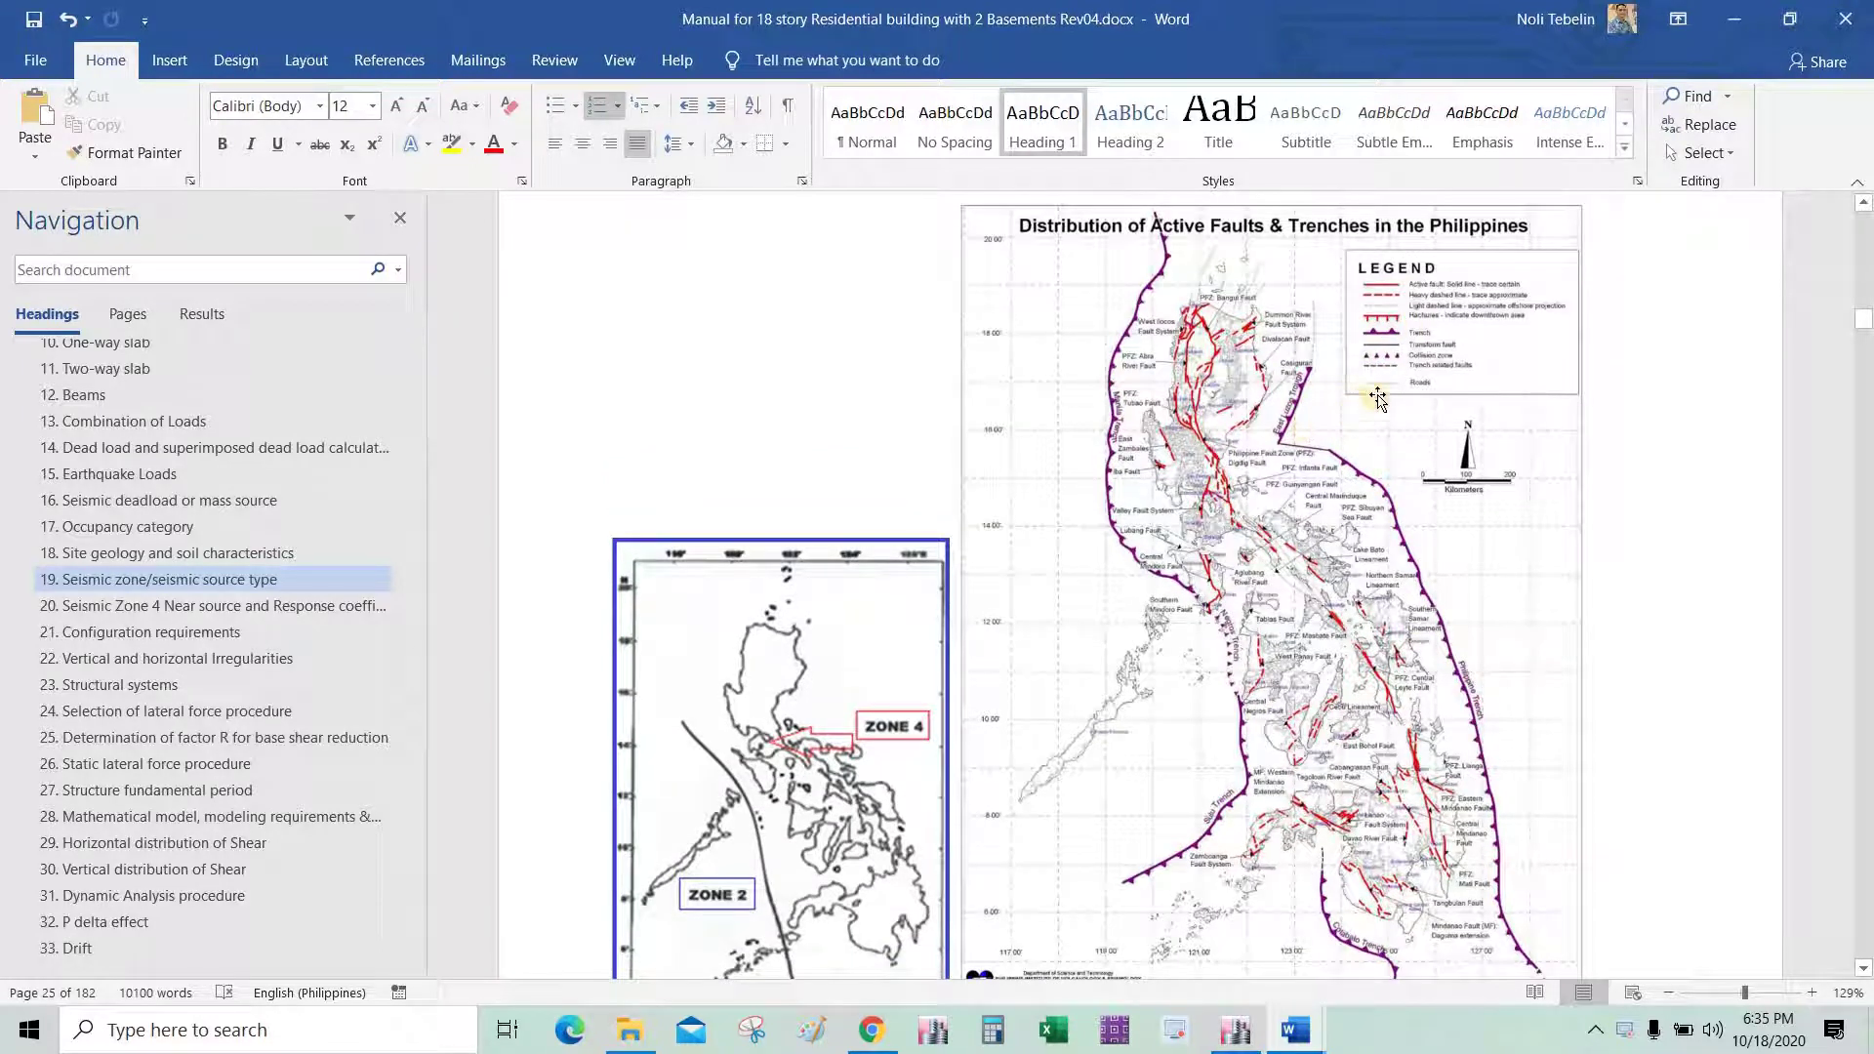
scroll(1250, 539, up, 5)
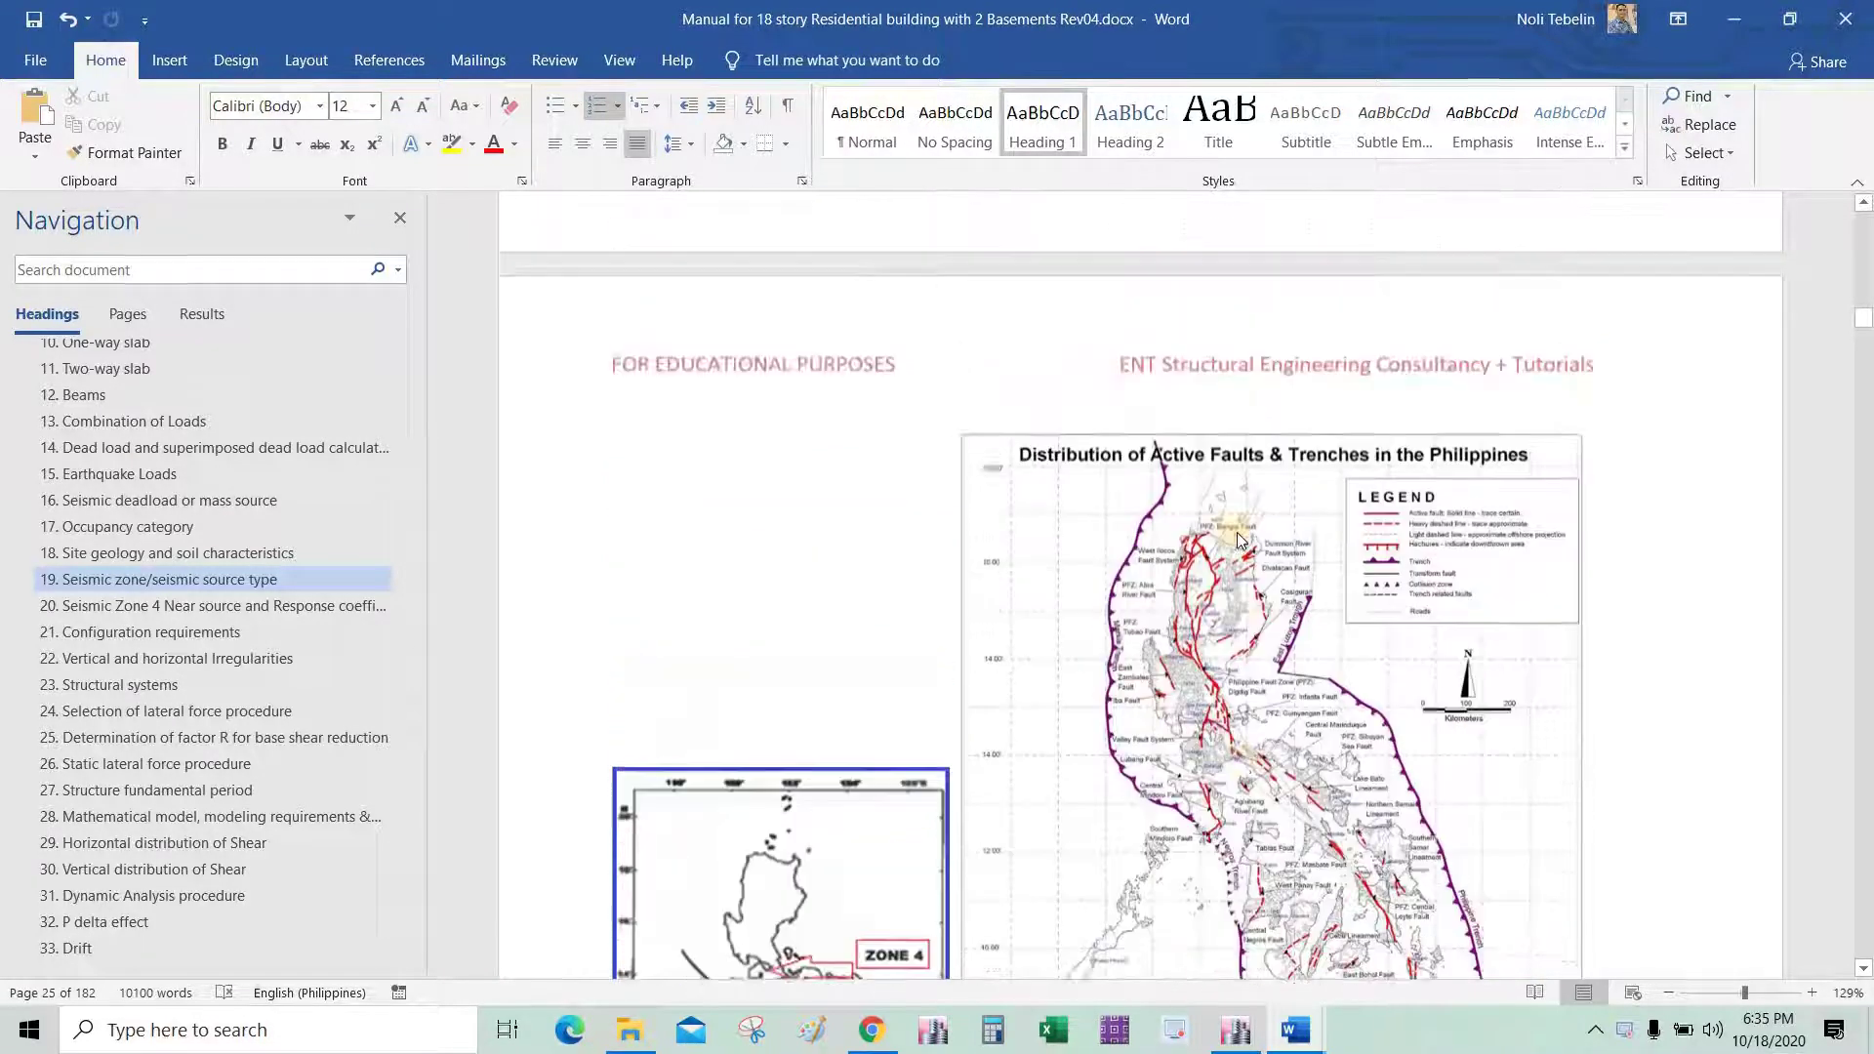
scroll(1145, 546, down, 9)
scroll(1144, 547, down, 3)
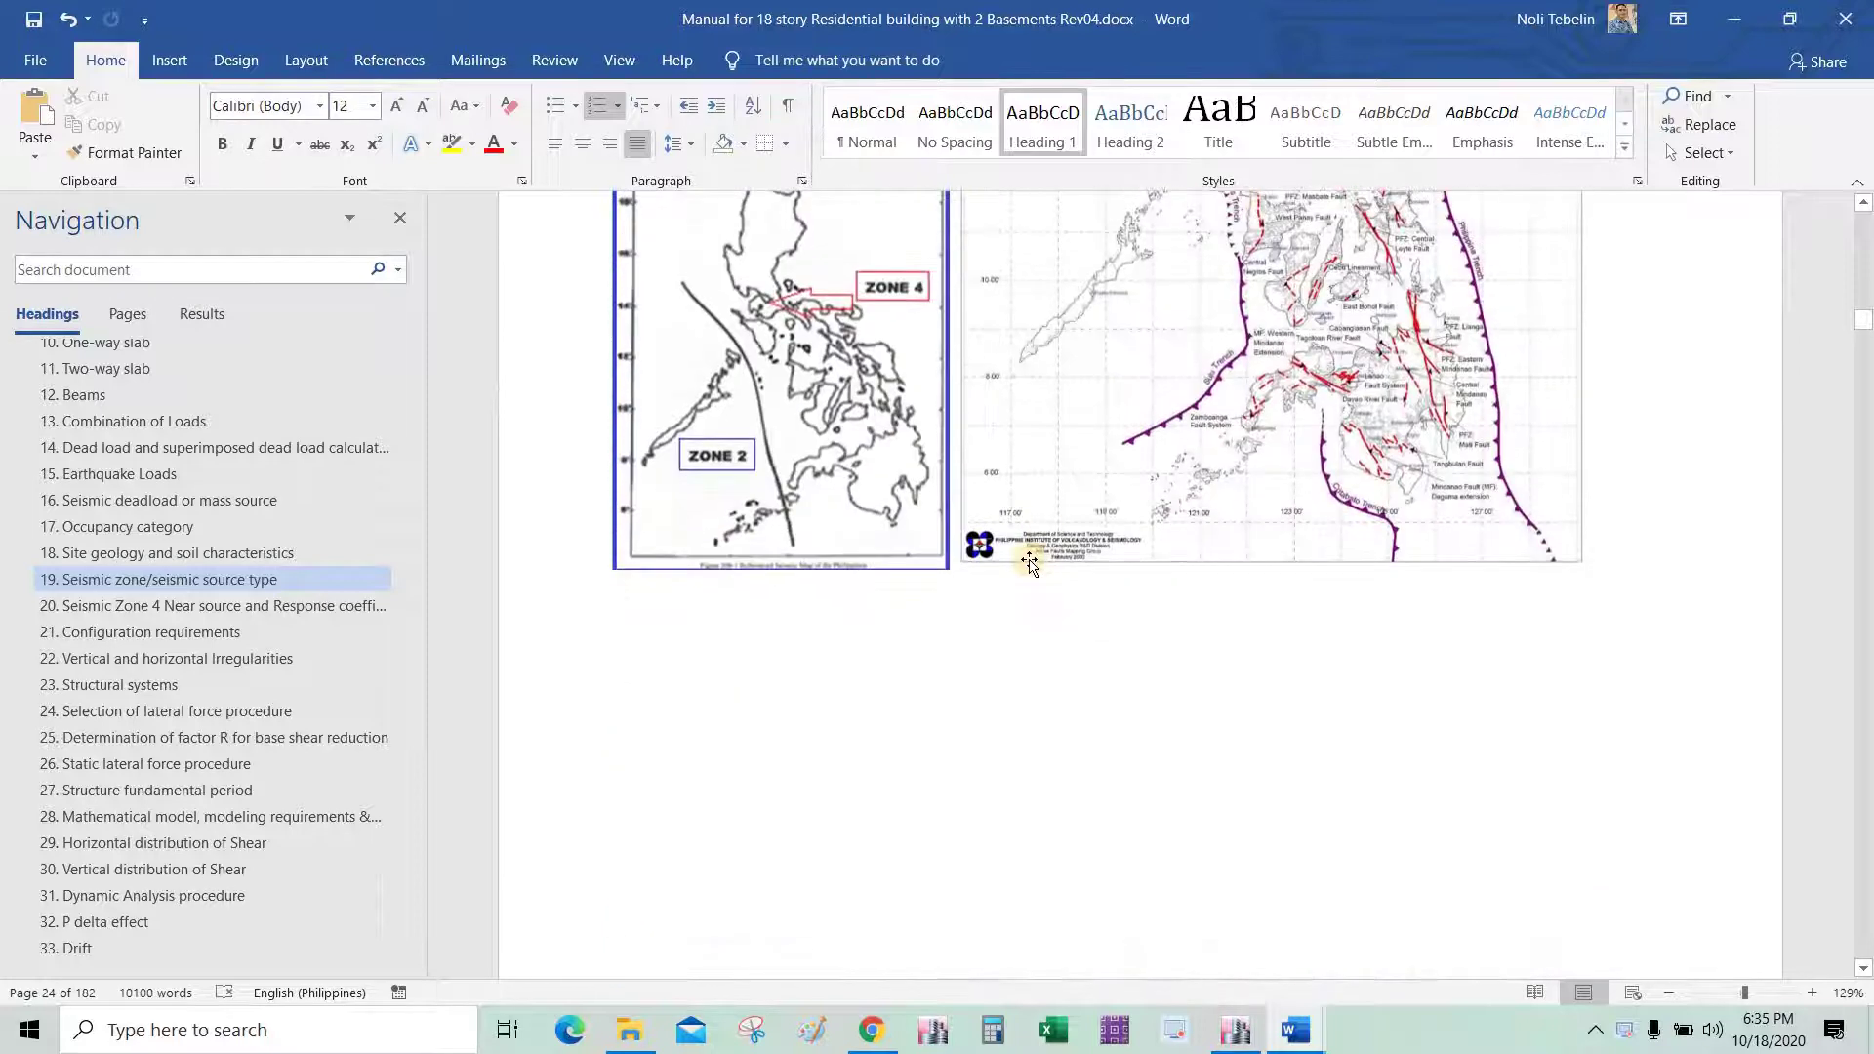
mouse_move(1029, 568)
mouse_down()
mouse_move(1038, 585)
mouse_move(1171, 563)
mouse_move(987, 546)
mouse_move(1042, 591)
mouse_up()
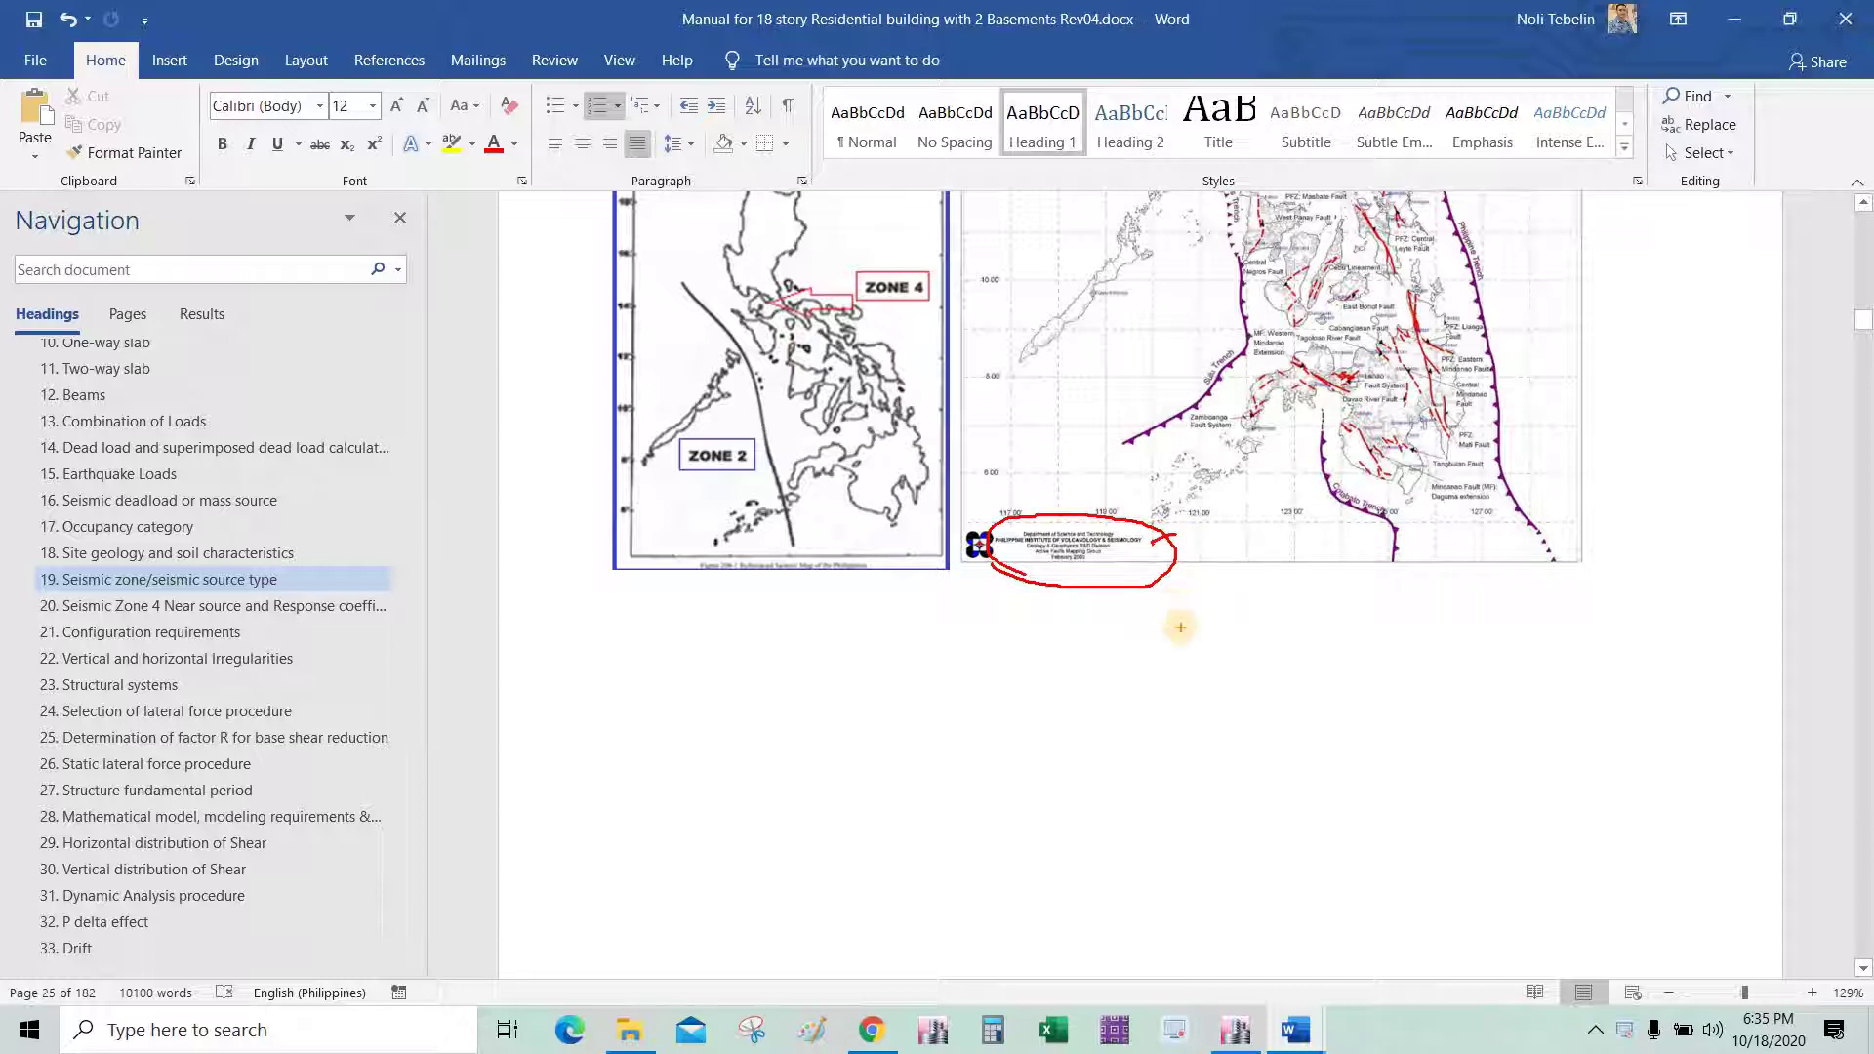
Review the seismic zone, source type and soil profile tables, going back to the occupancy categories in section 17.
scroll(991, 605, up, 10)
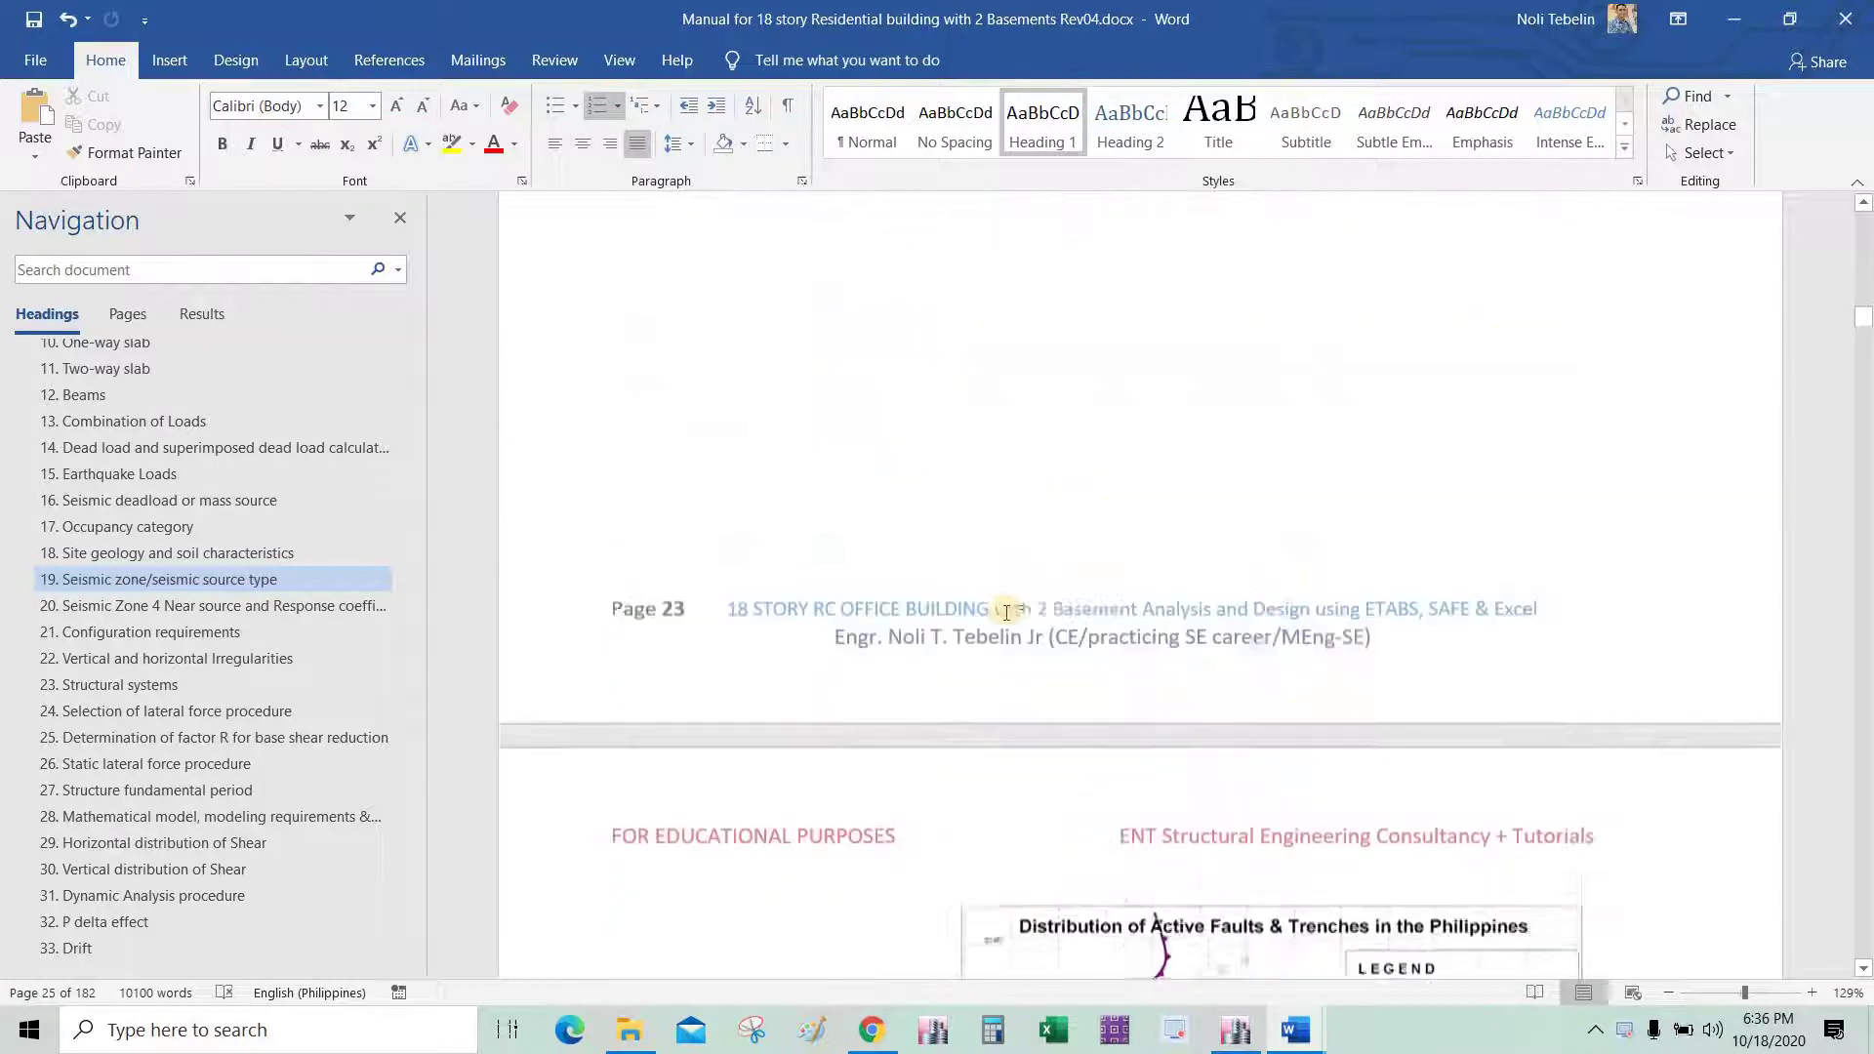
scroll(1006, 612, up, 8)
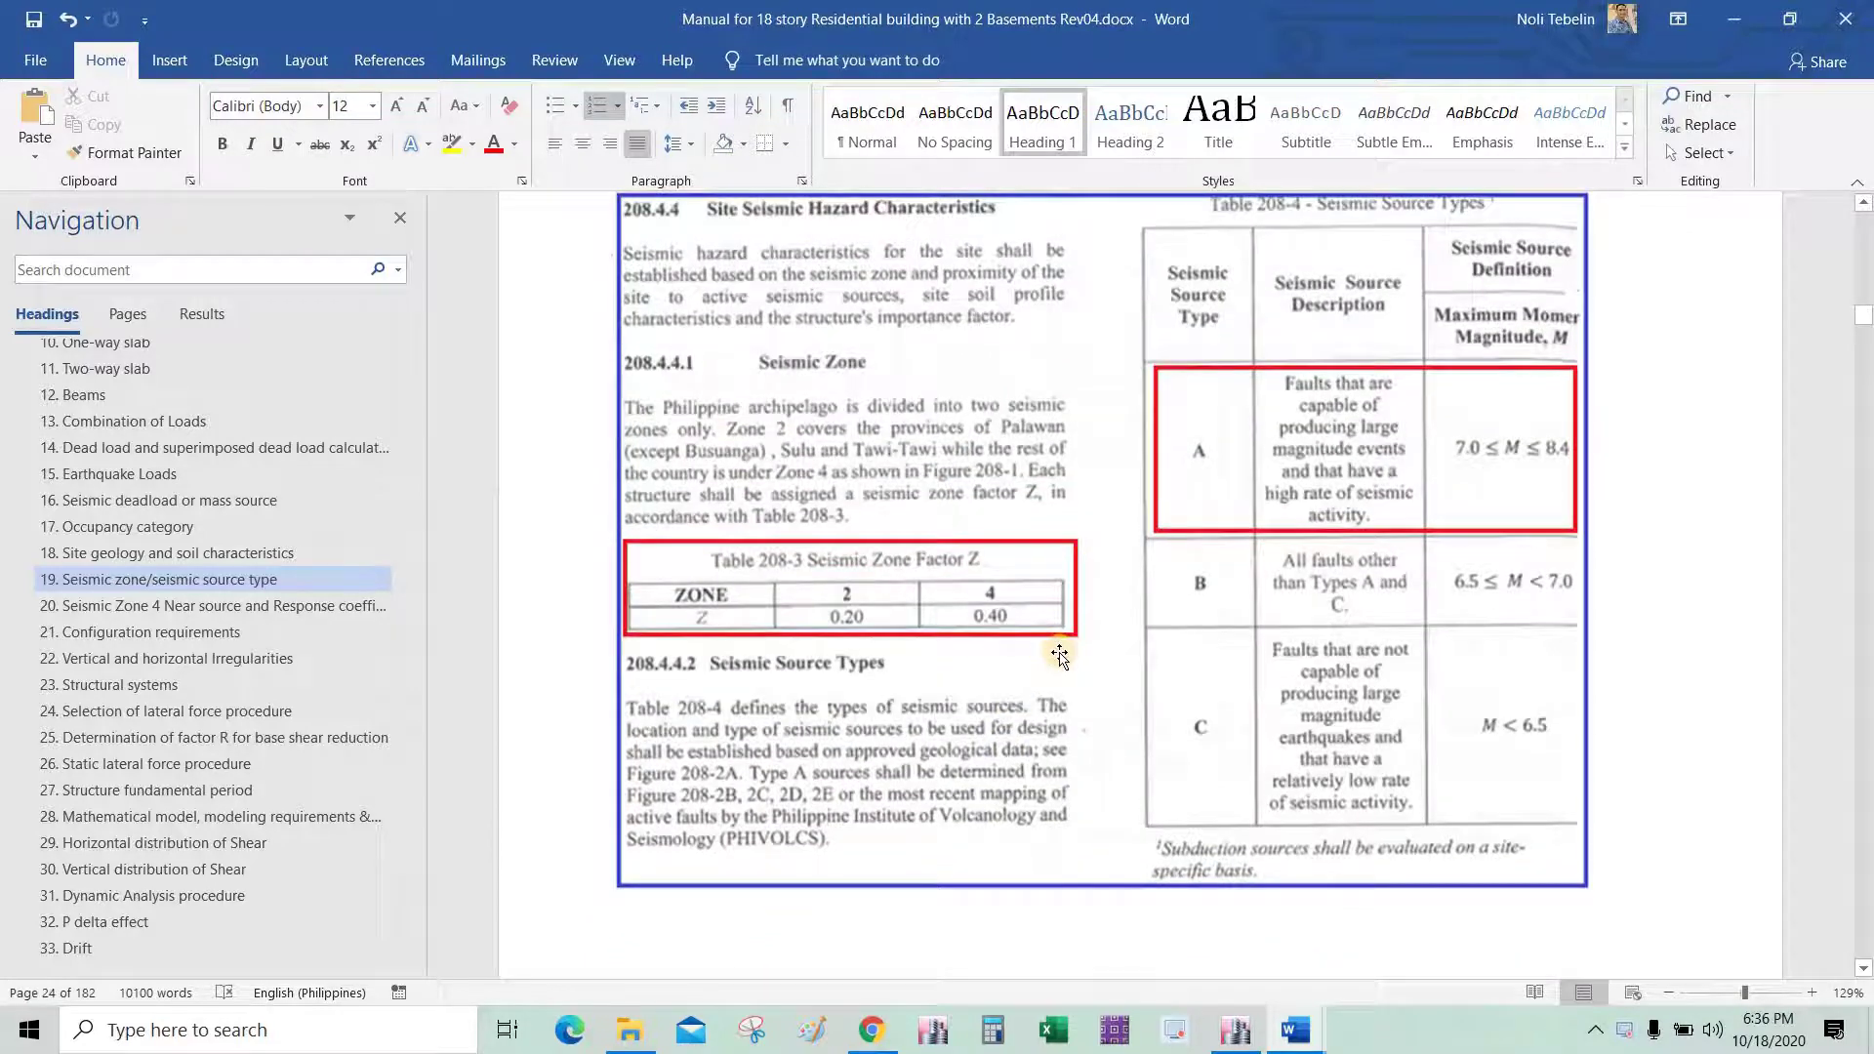
scroll(1060, 656, up, 10)
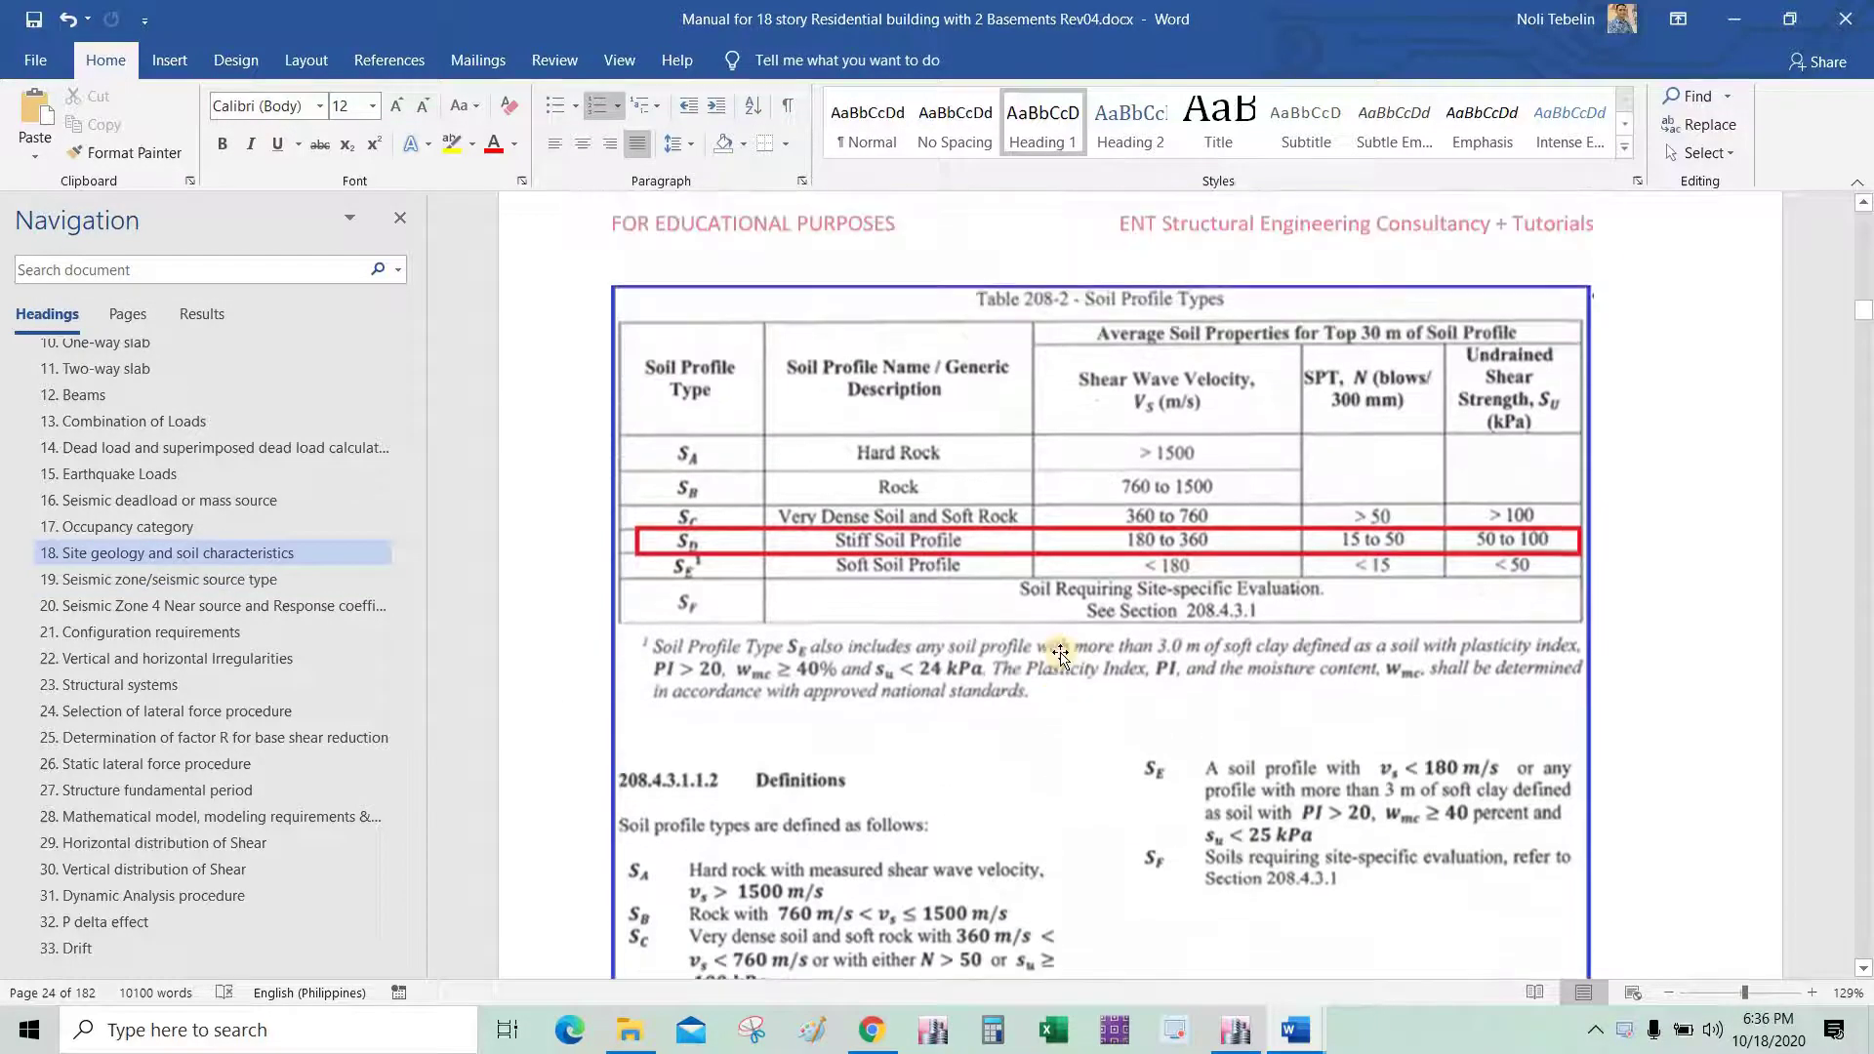
scroll(1061, 656, up, 12)
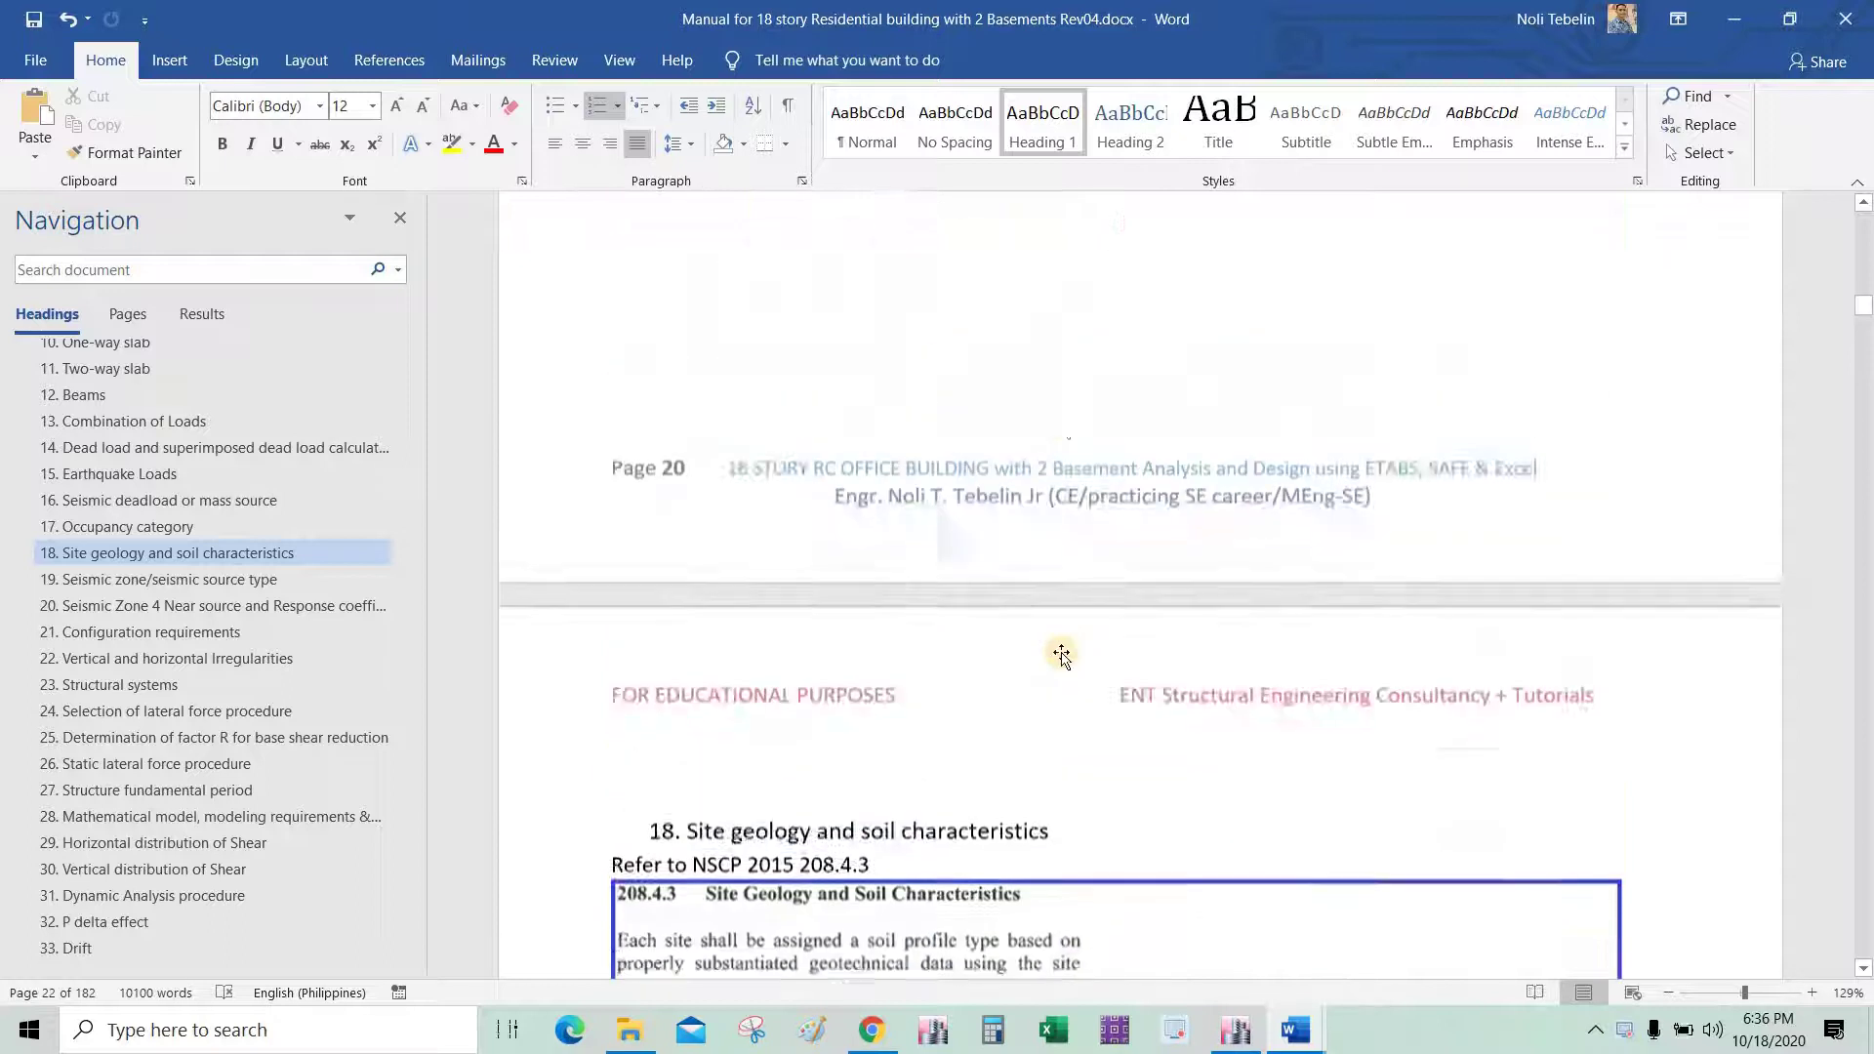
scroll(1061, 656, up, 8)
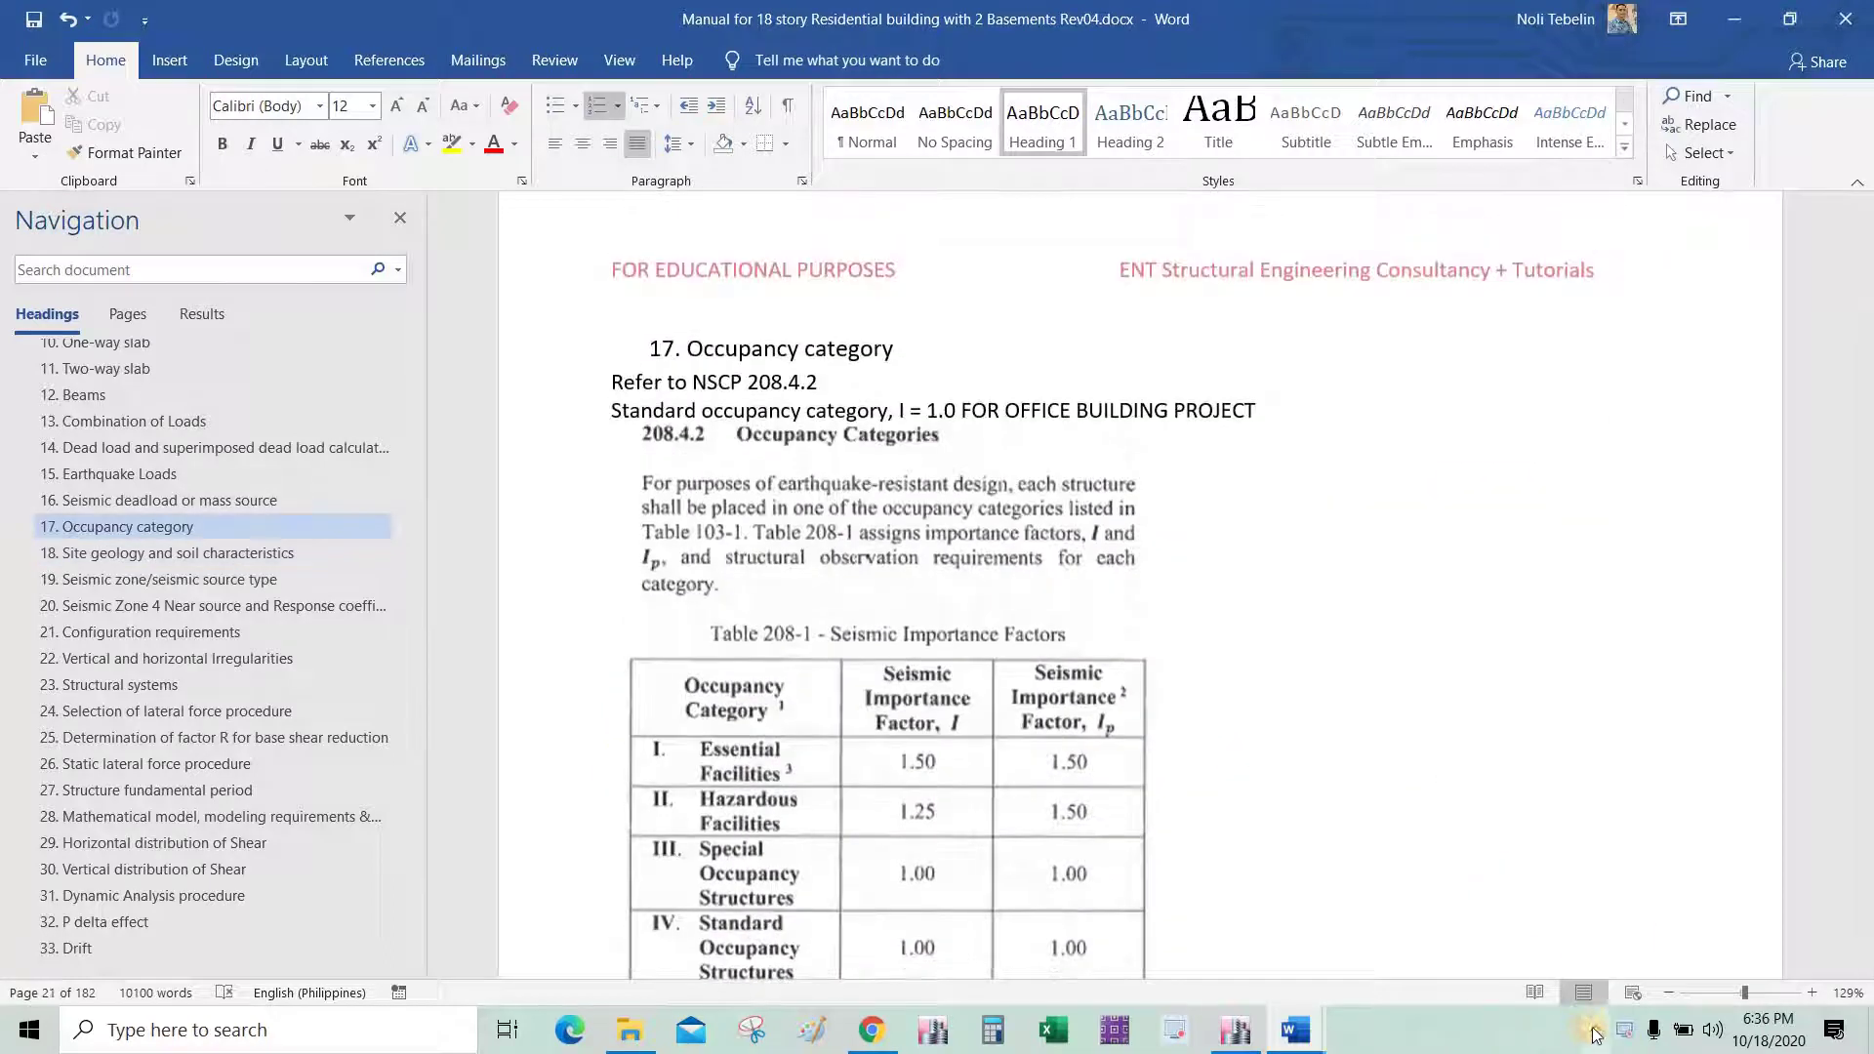
Skim back from section 17 through the earthquake load and load combination provisions to the beam deflection limits in section 12.
click(1594, 1033)
click(1198, 731)
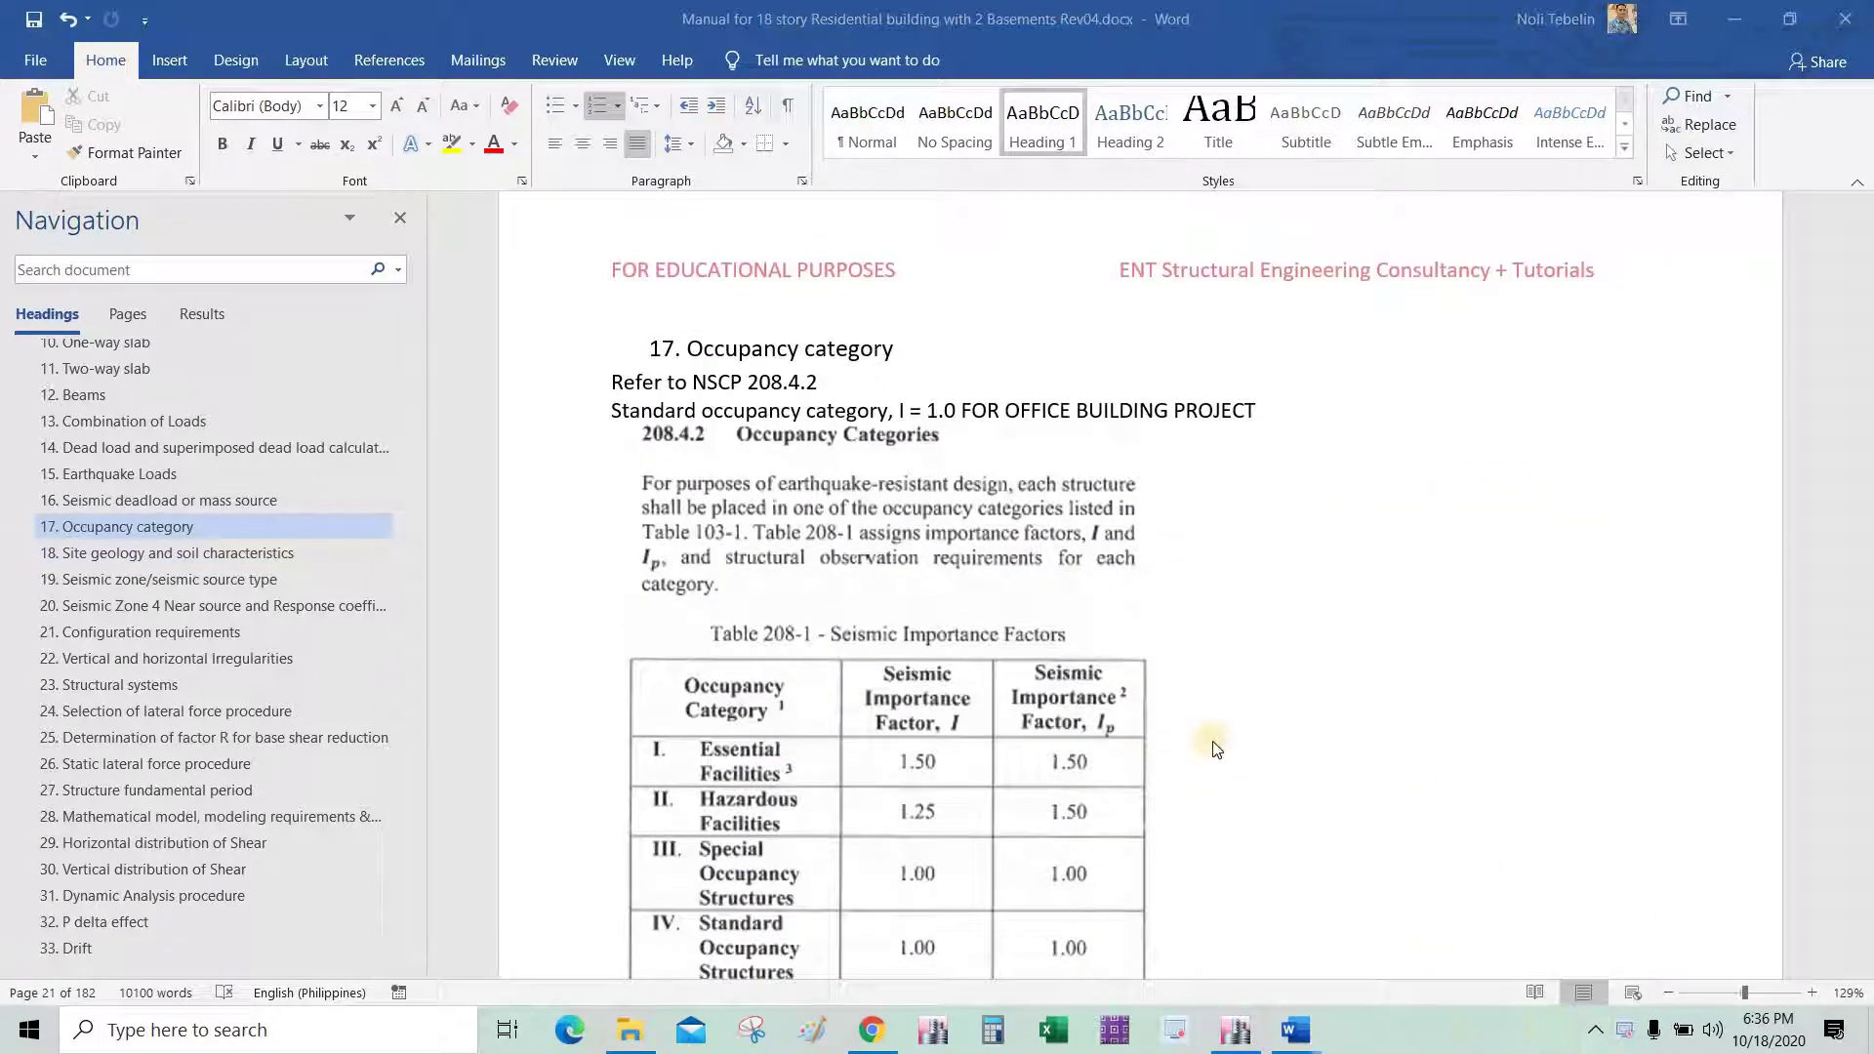
scroll(1232, 752, up, 10)
scroll(1230, 750, up, 12)
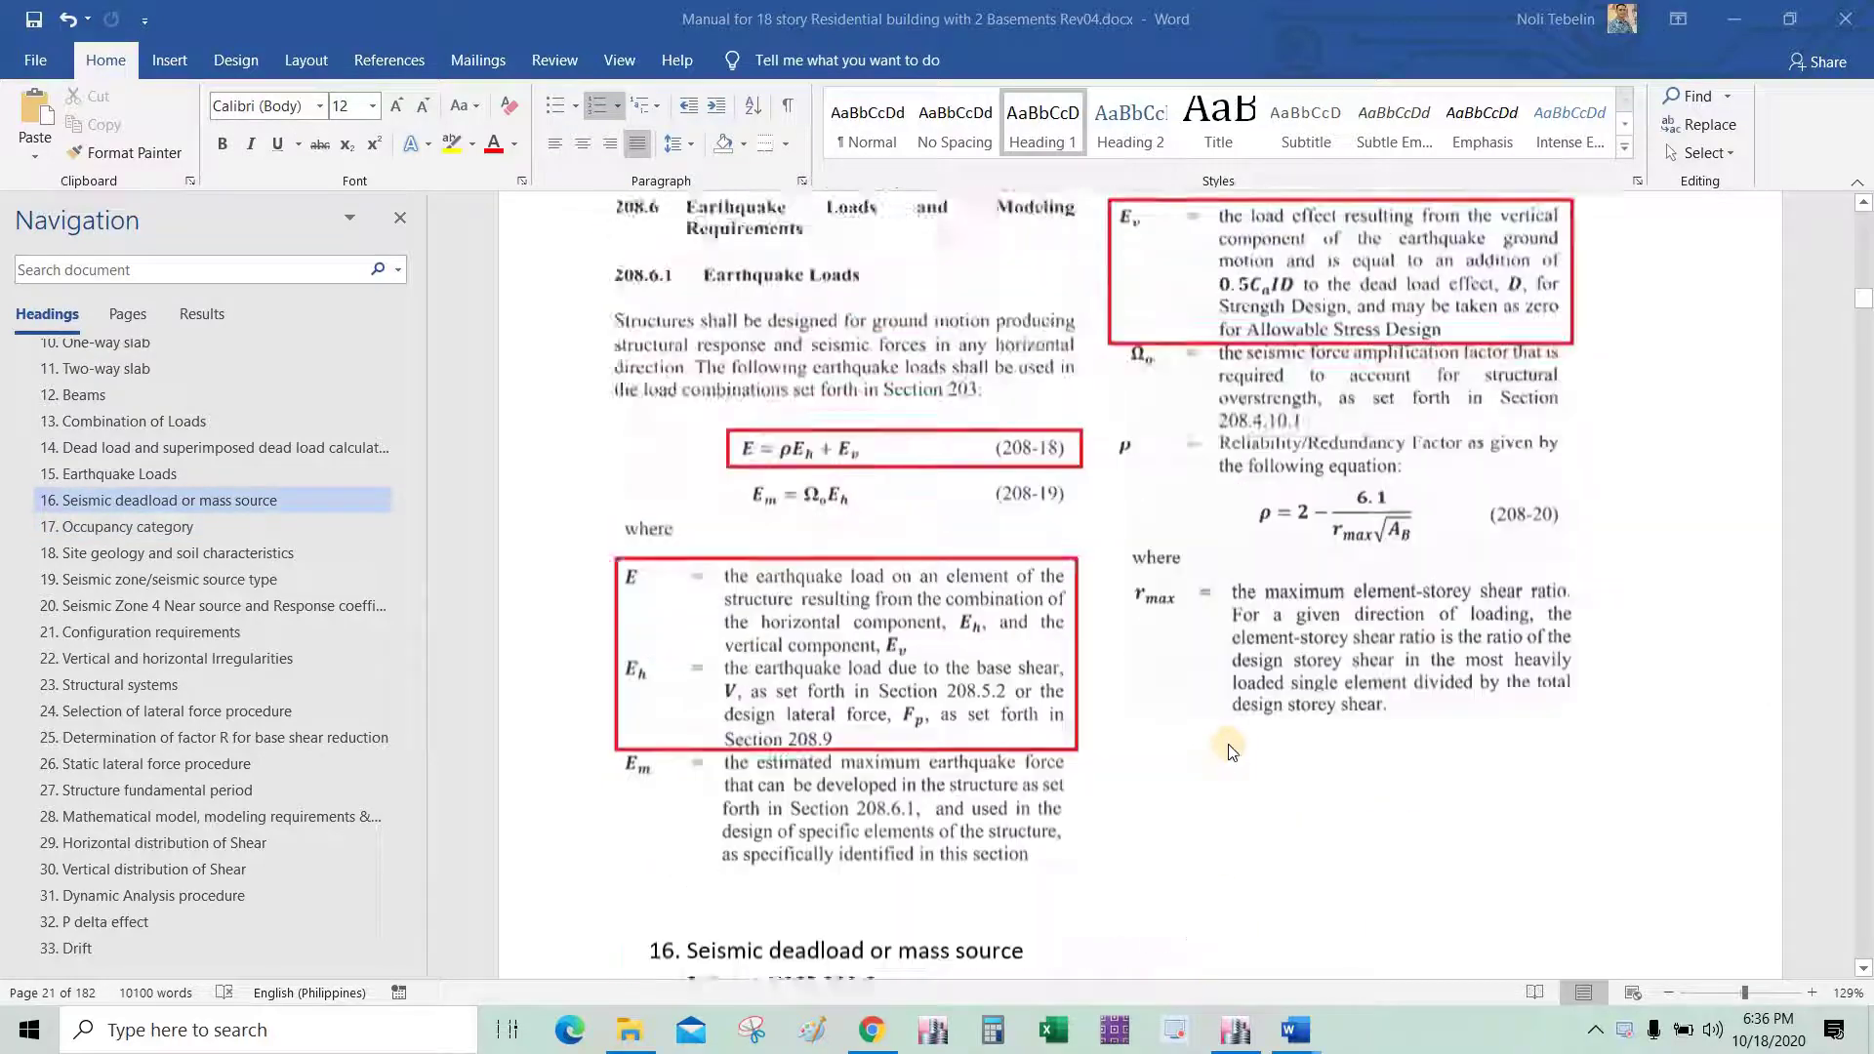
scroll(1228, 748, up, 14)
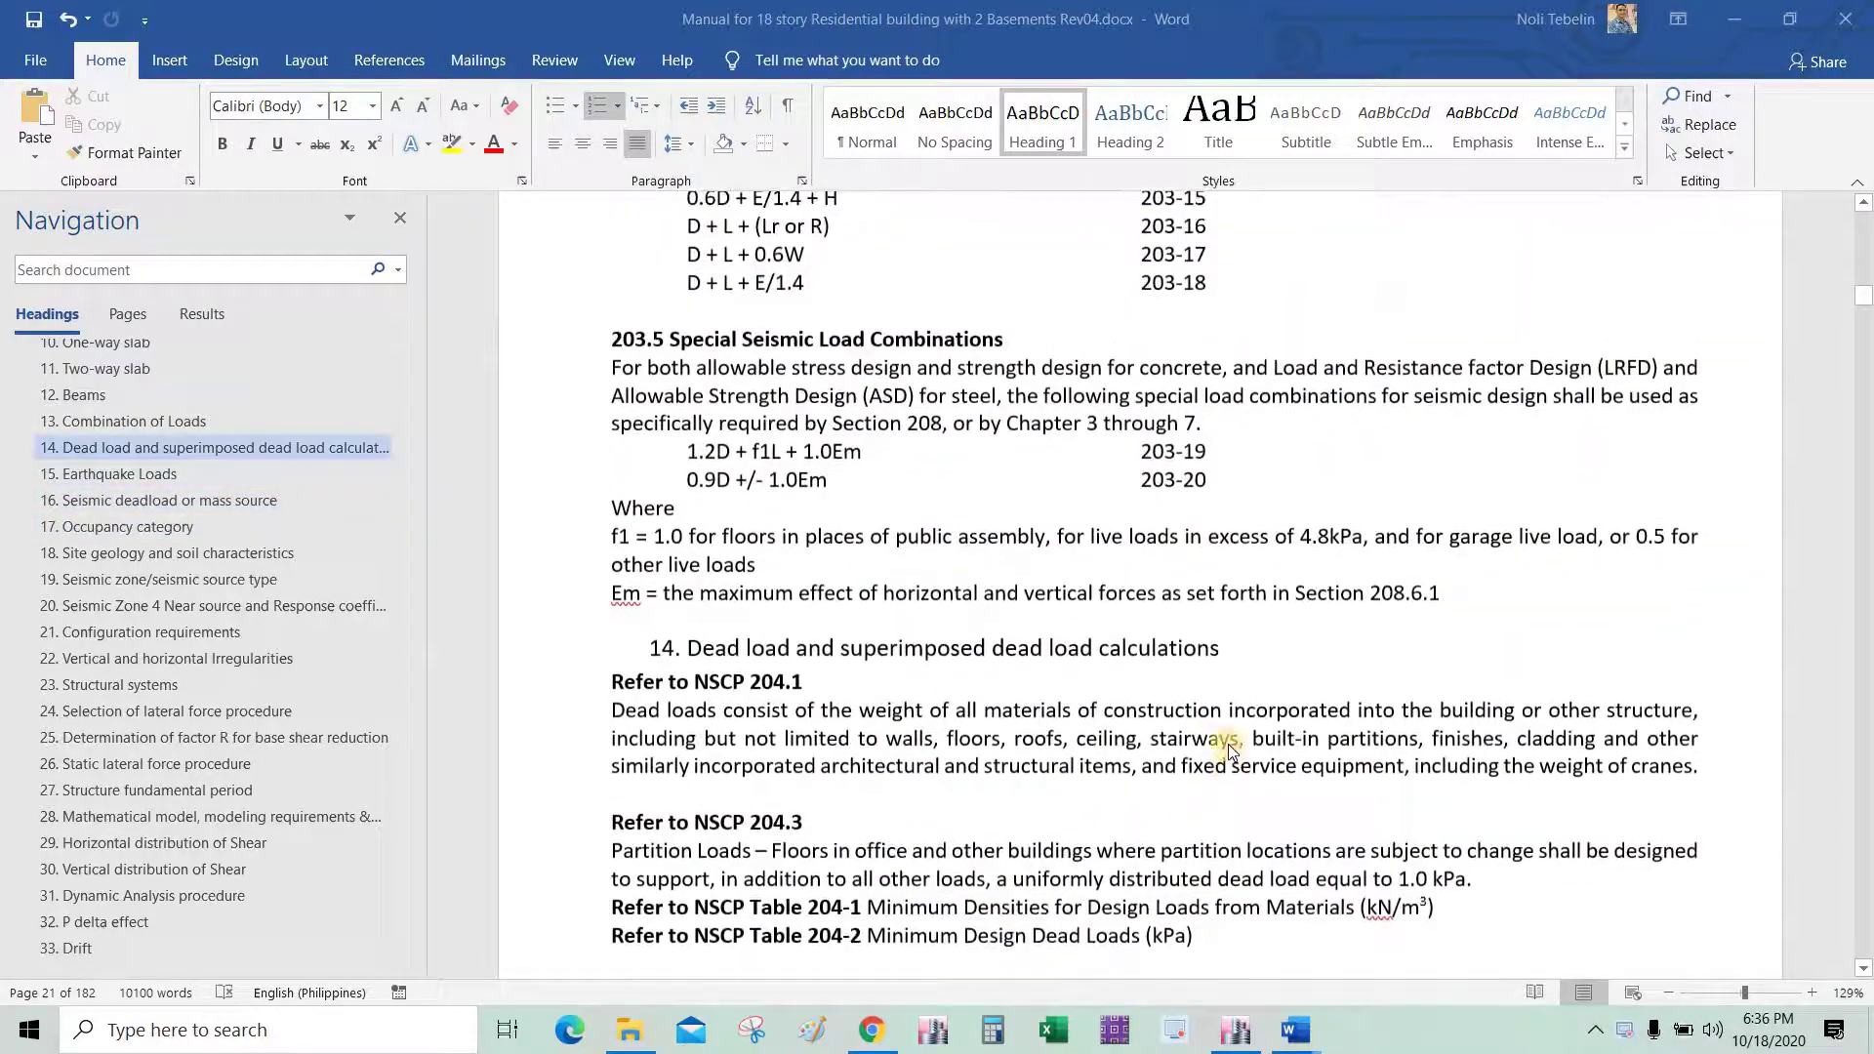
scroll(1228, 750, up, 15)
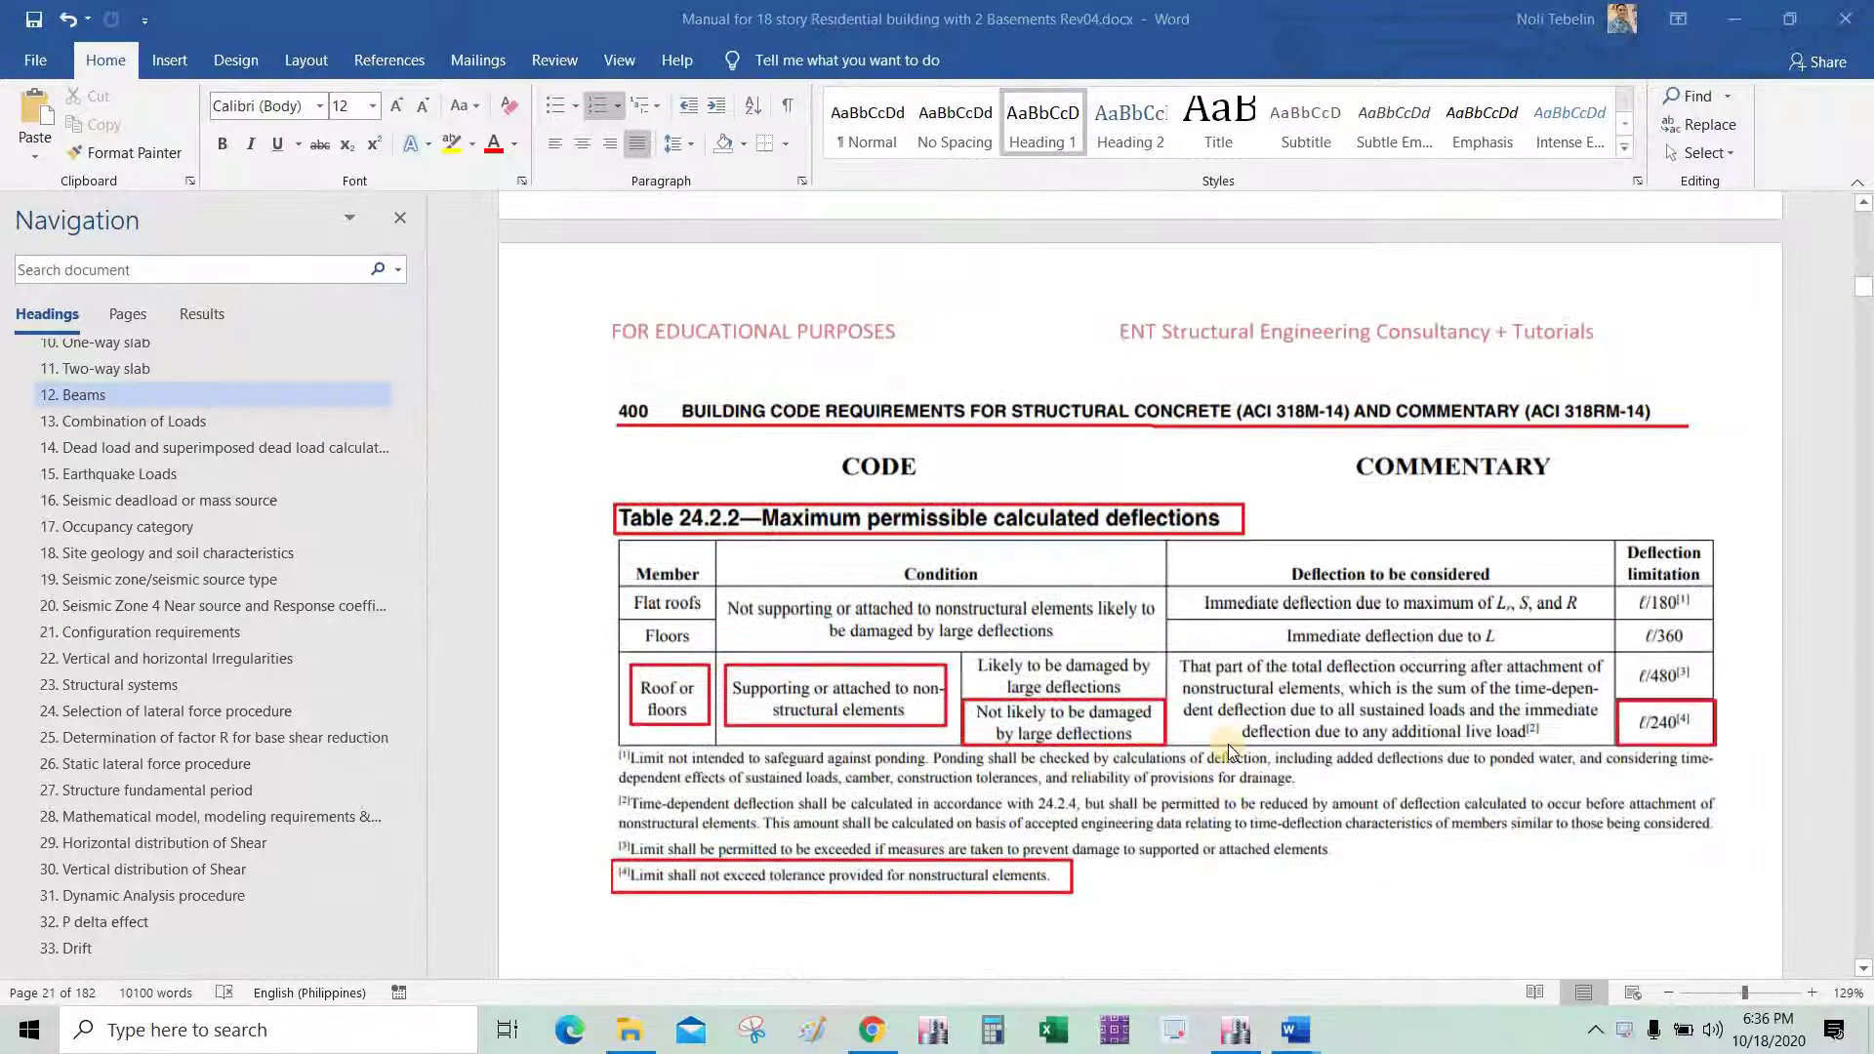
scroll(1228, 748, up, 10)
scroll(1228, 744, down, 3)
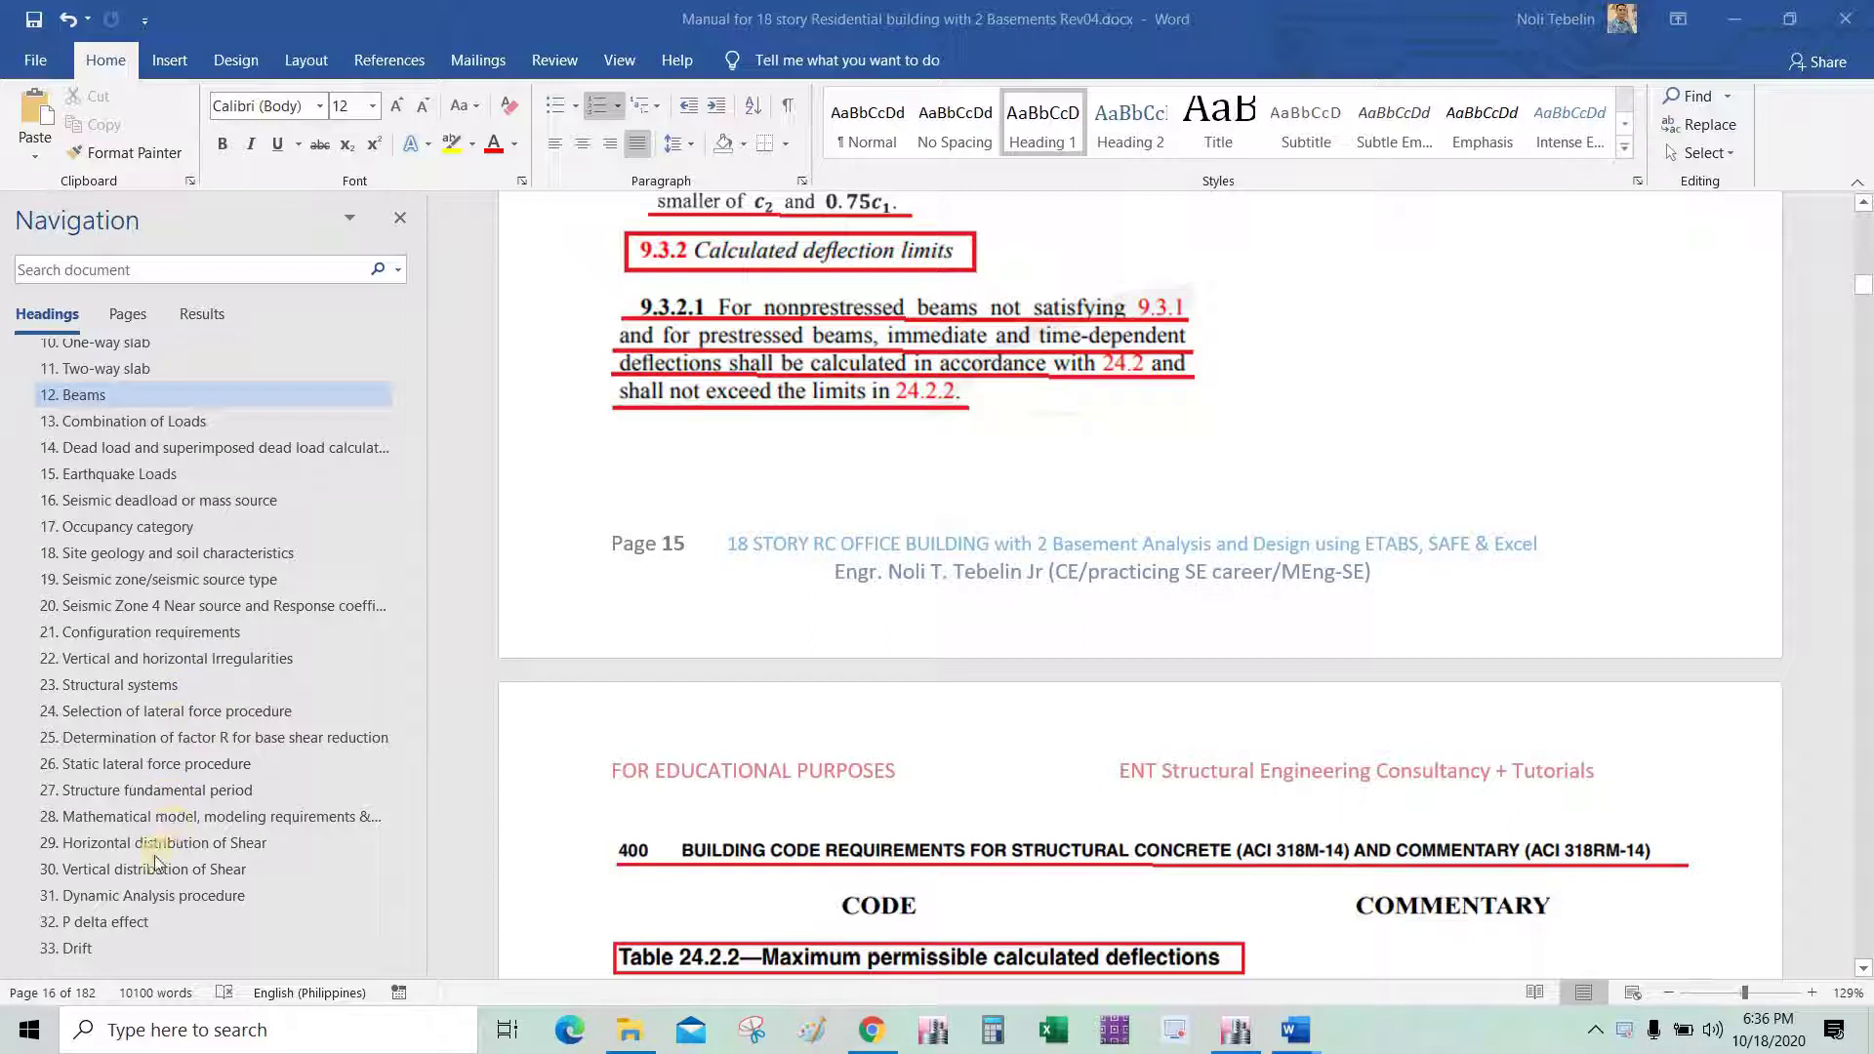
Go to section 39 on the building's earthquake load parameters and highlight the sample site location.
scroll(166, 847, down, 3)
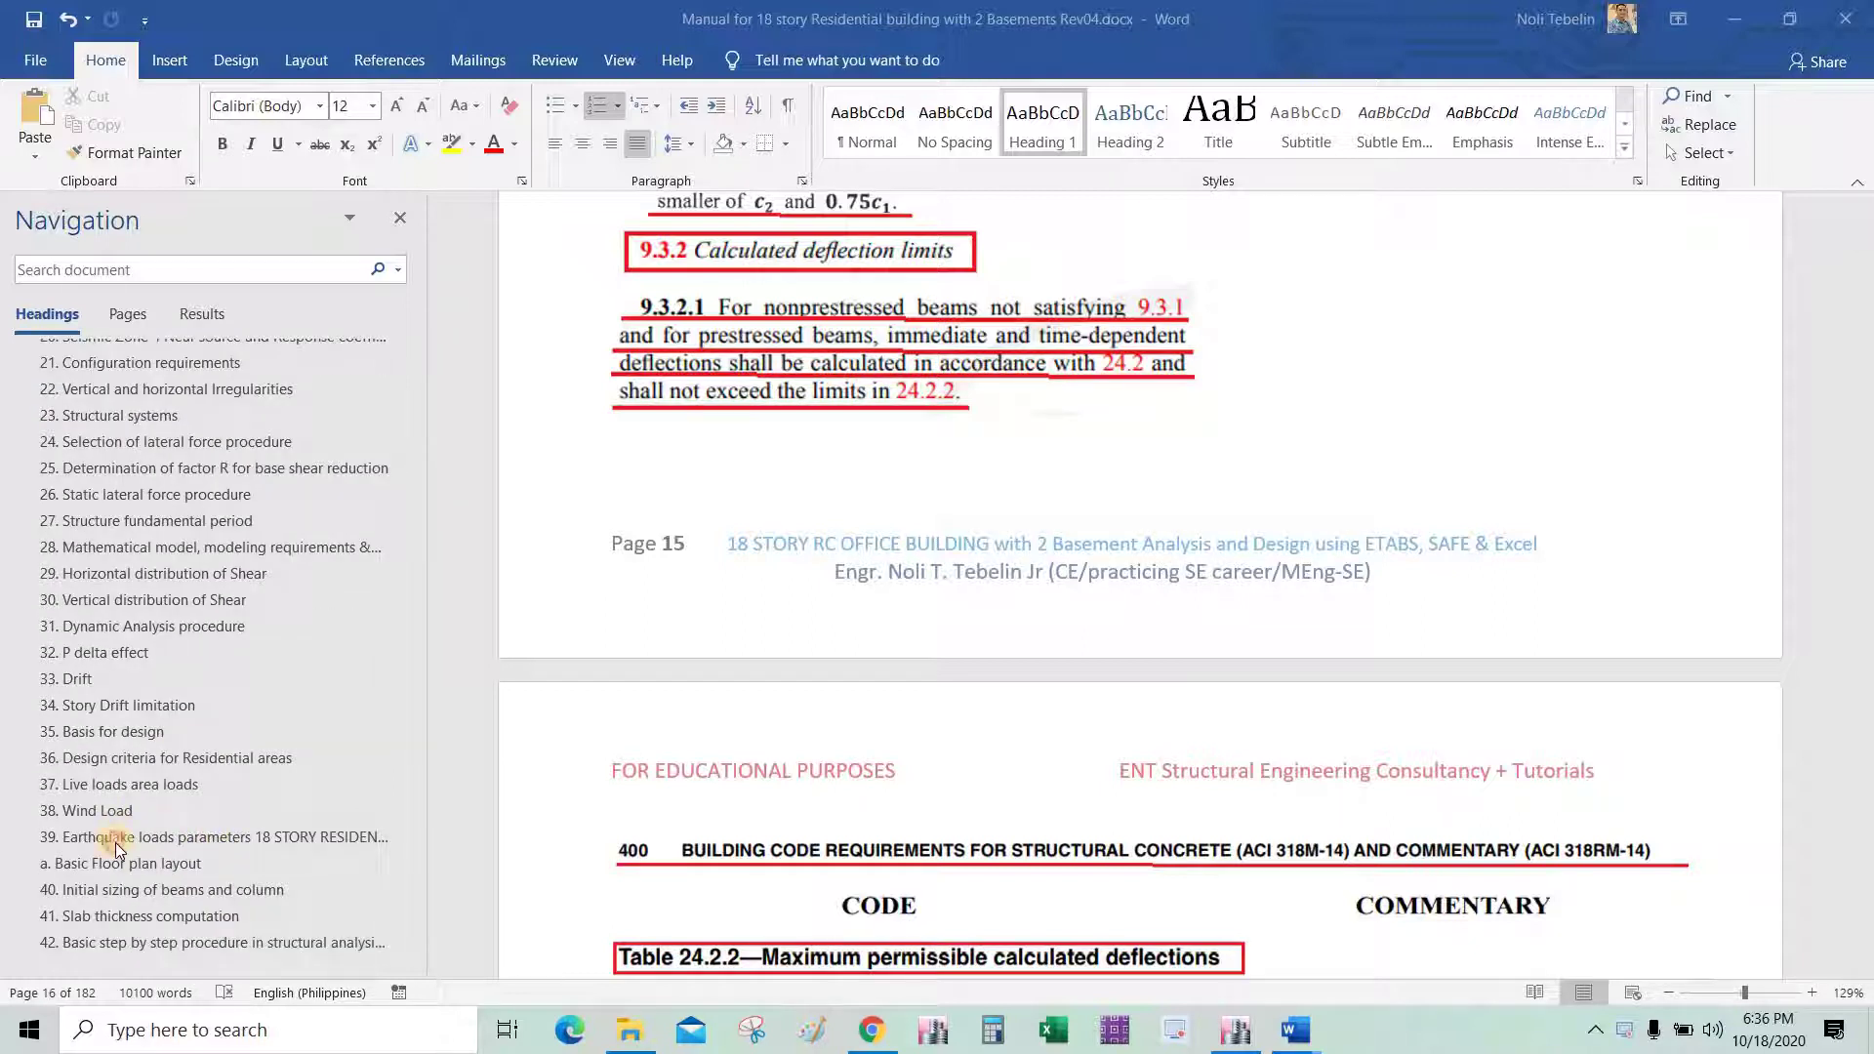
click(175, 843)
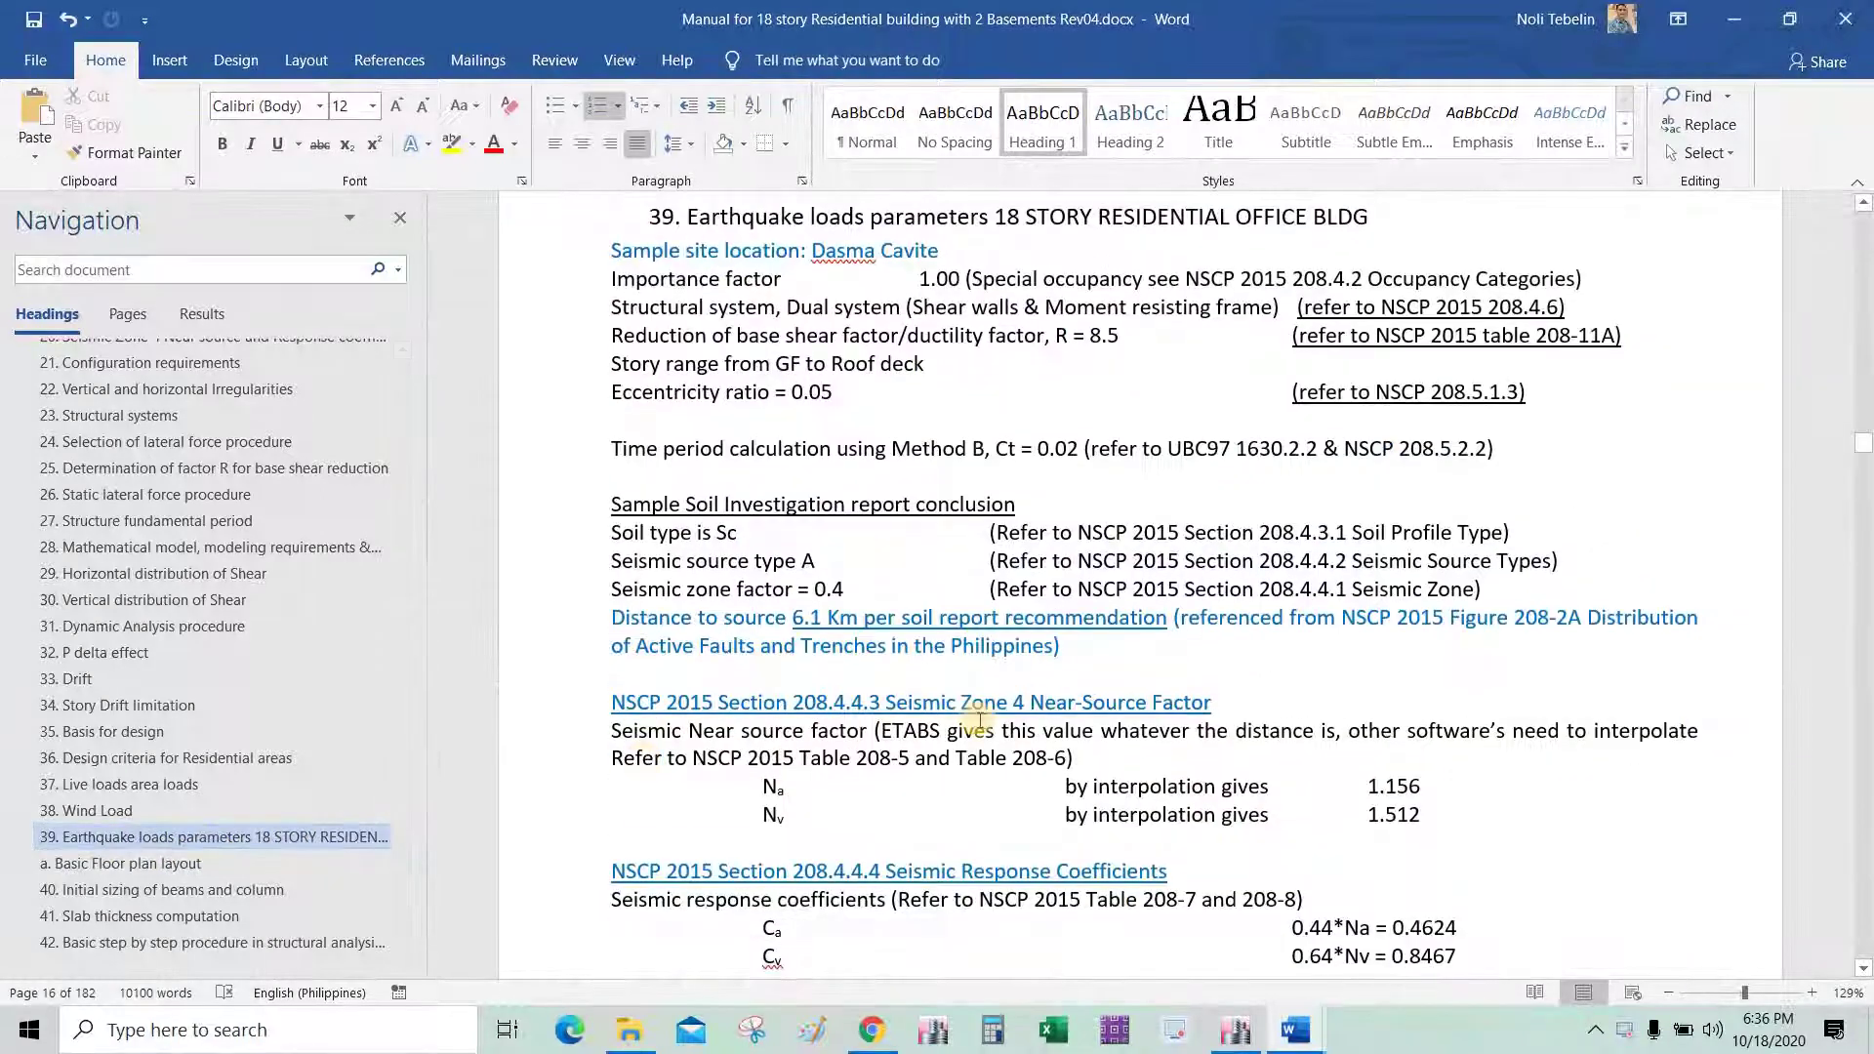
scroll(976, 722, up, 2)
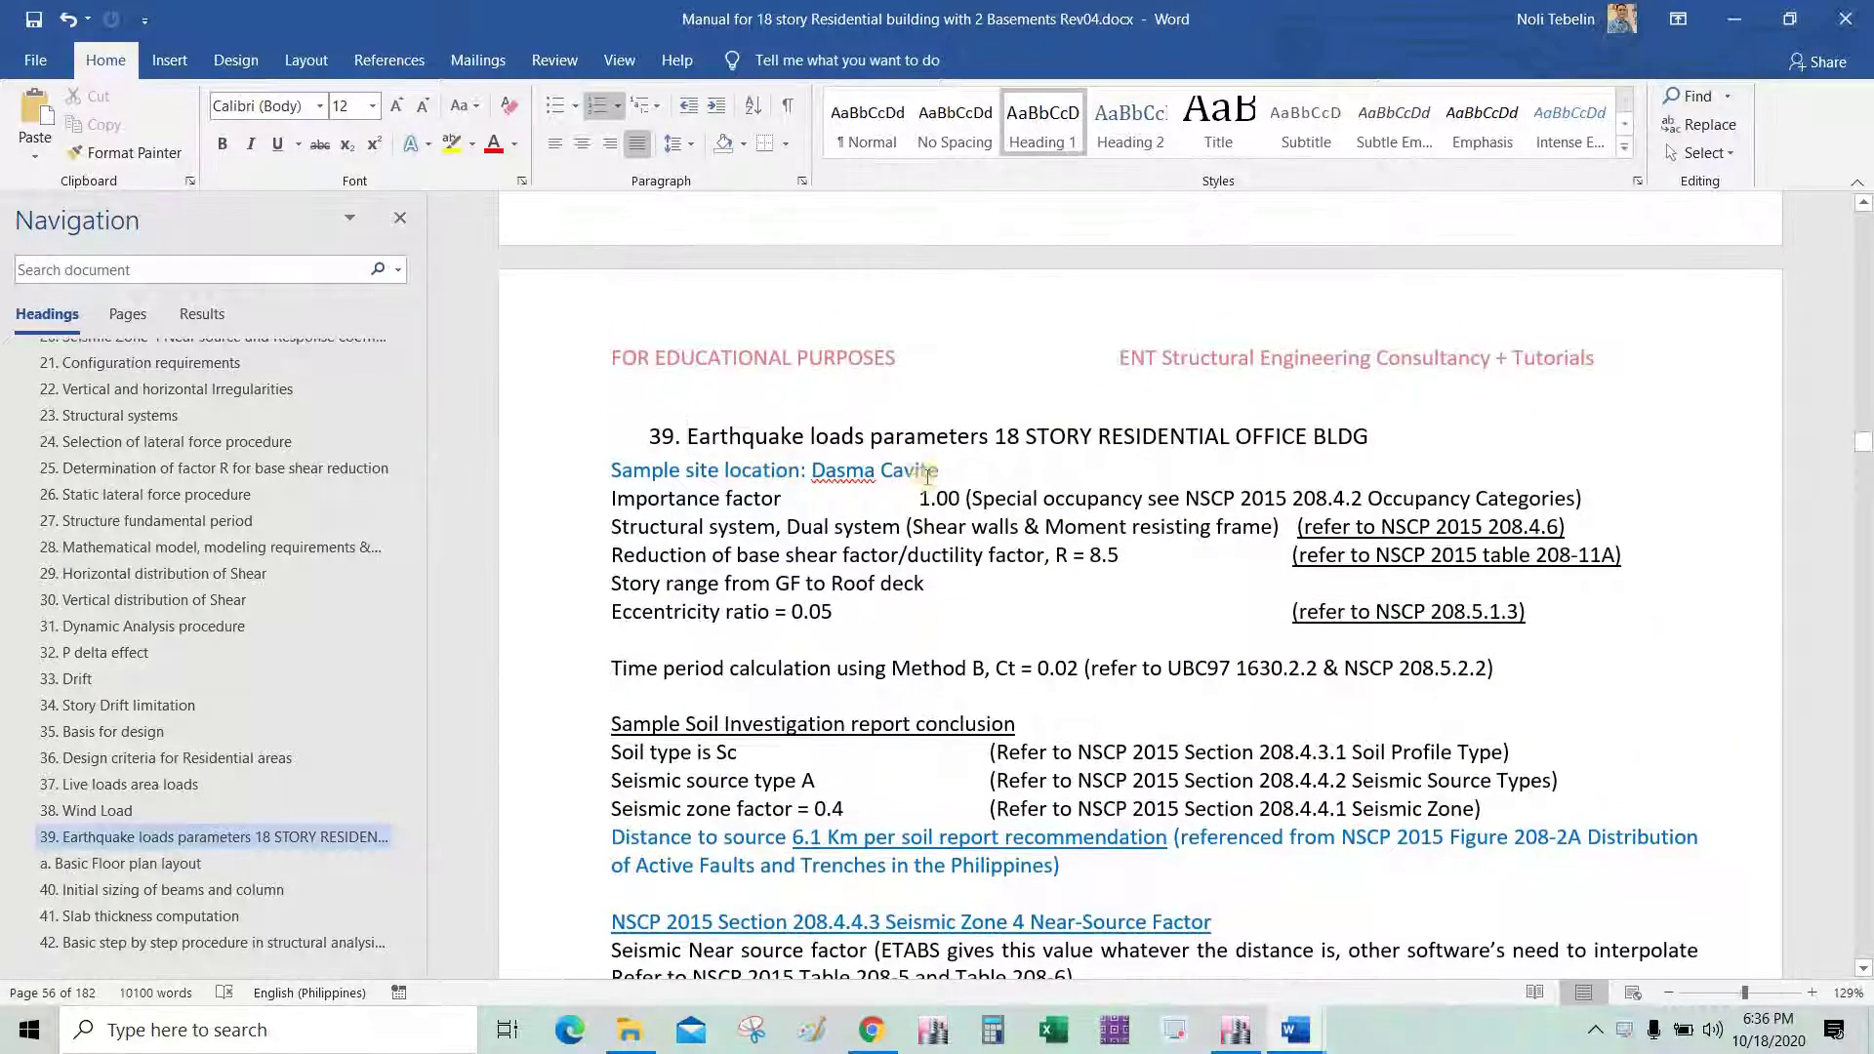
drag(927, 475, 813, 473)
click(863, 472)
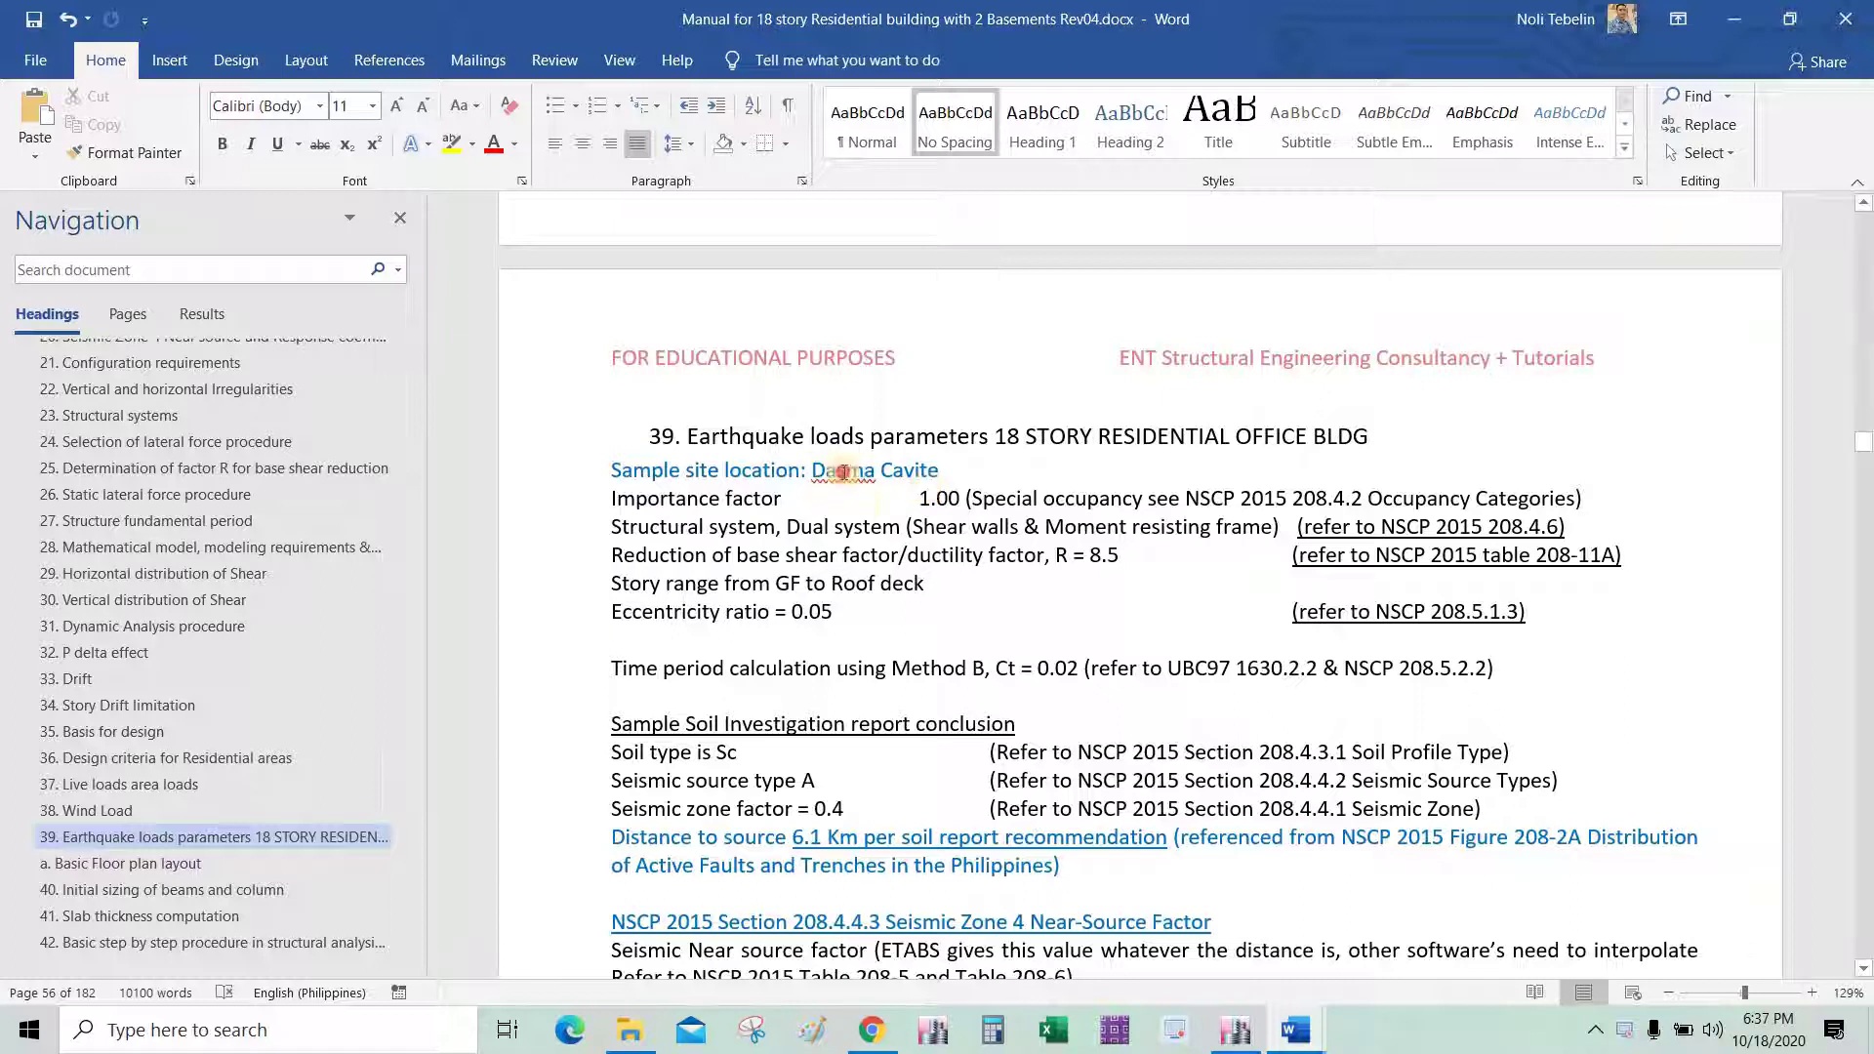
drag(933, 473, 812, 473)
click(915, 470)
Highlight and circle the soil report's recommended distance to the seismic source in section 39.
scroll(1158, 652, down, 5)
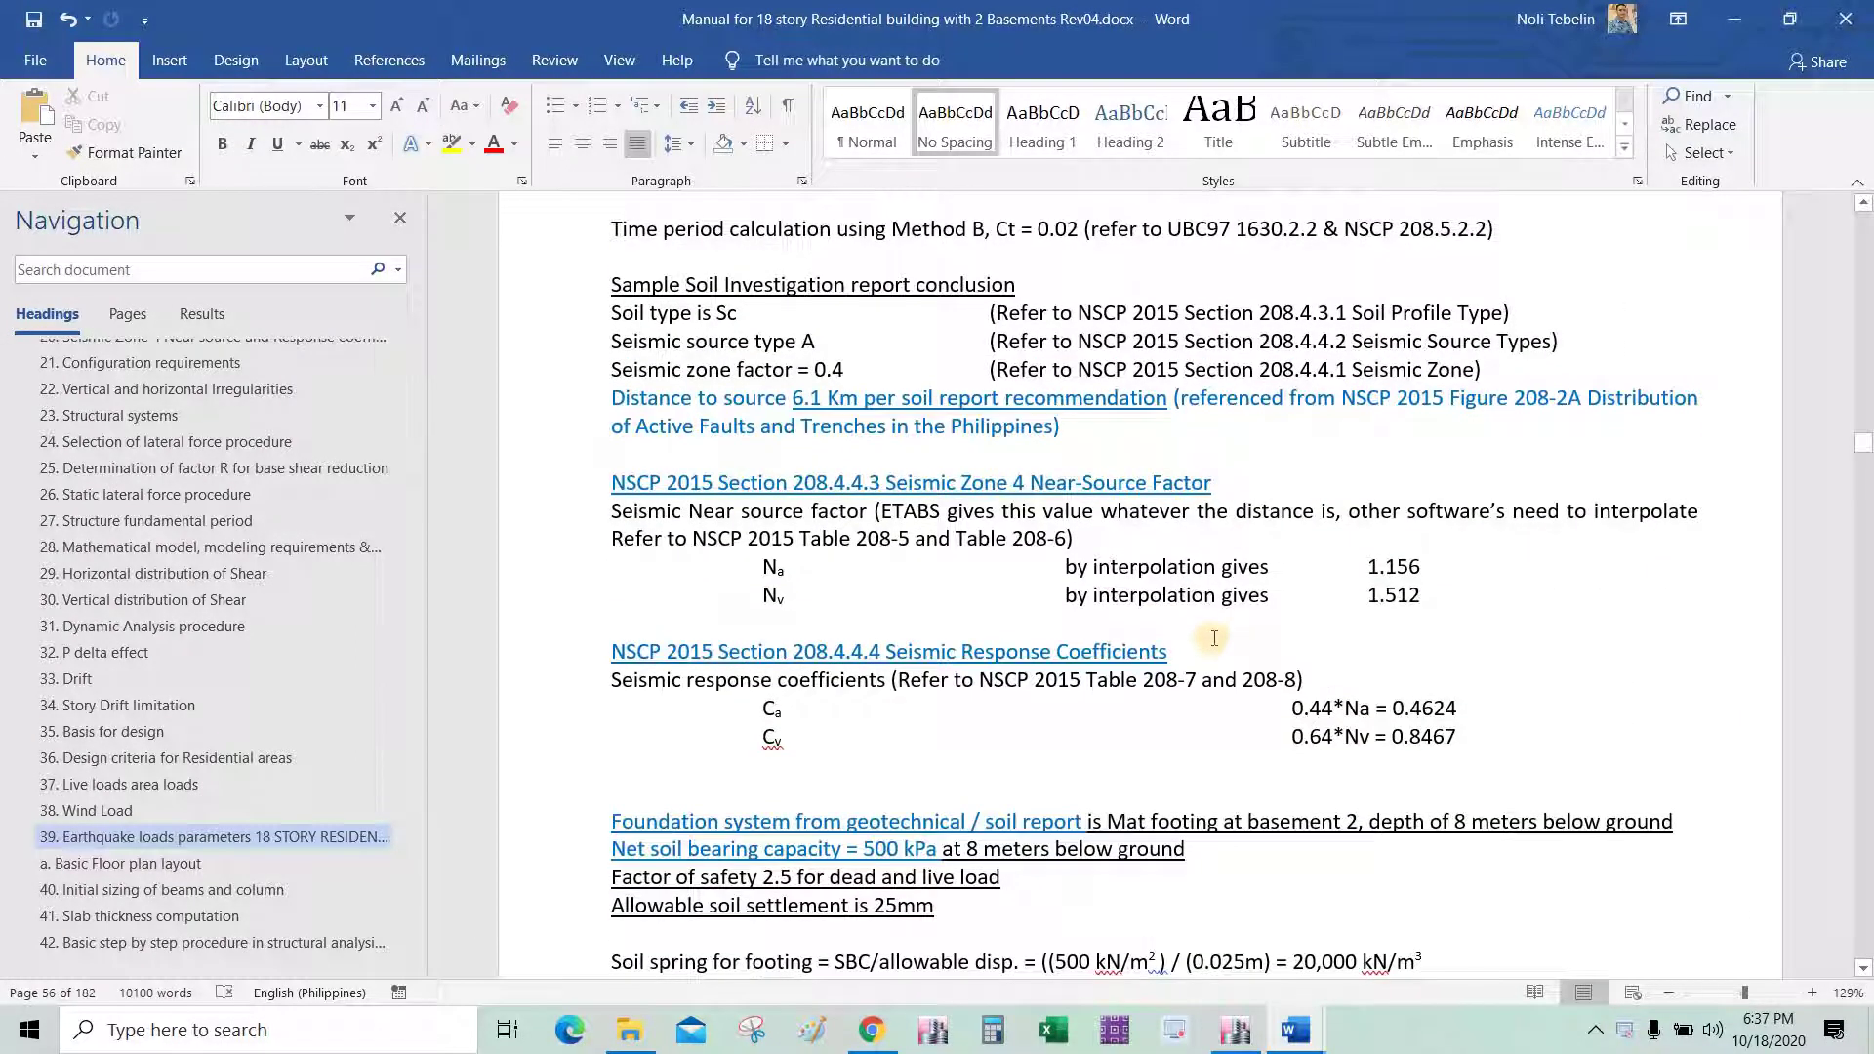
scroll(1195, 638, up, 1)
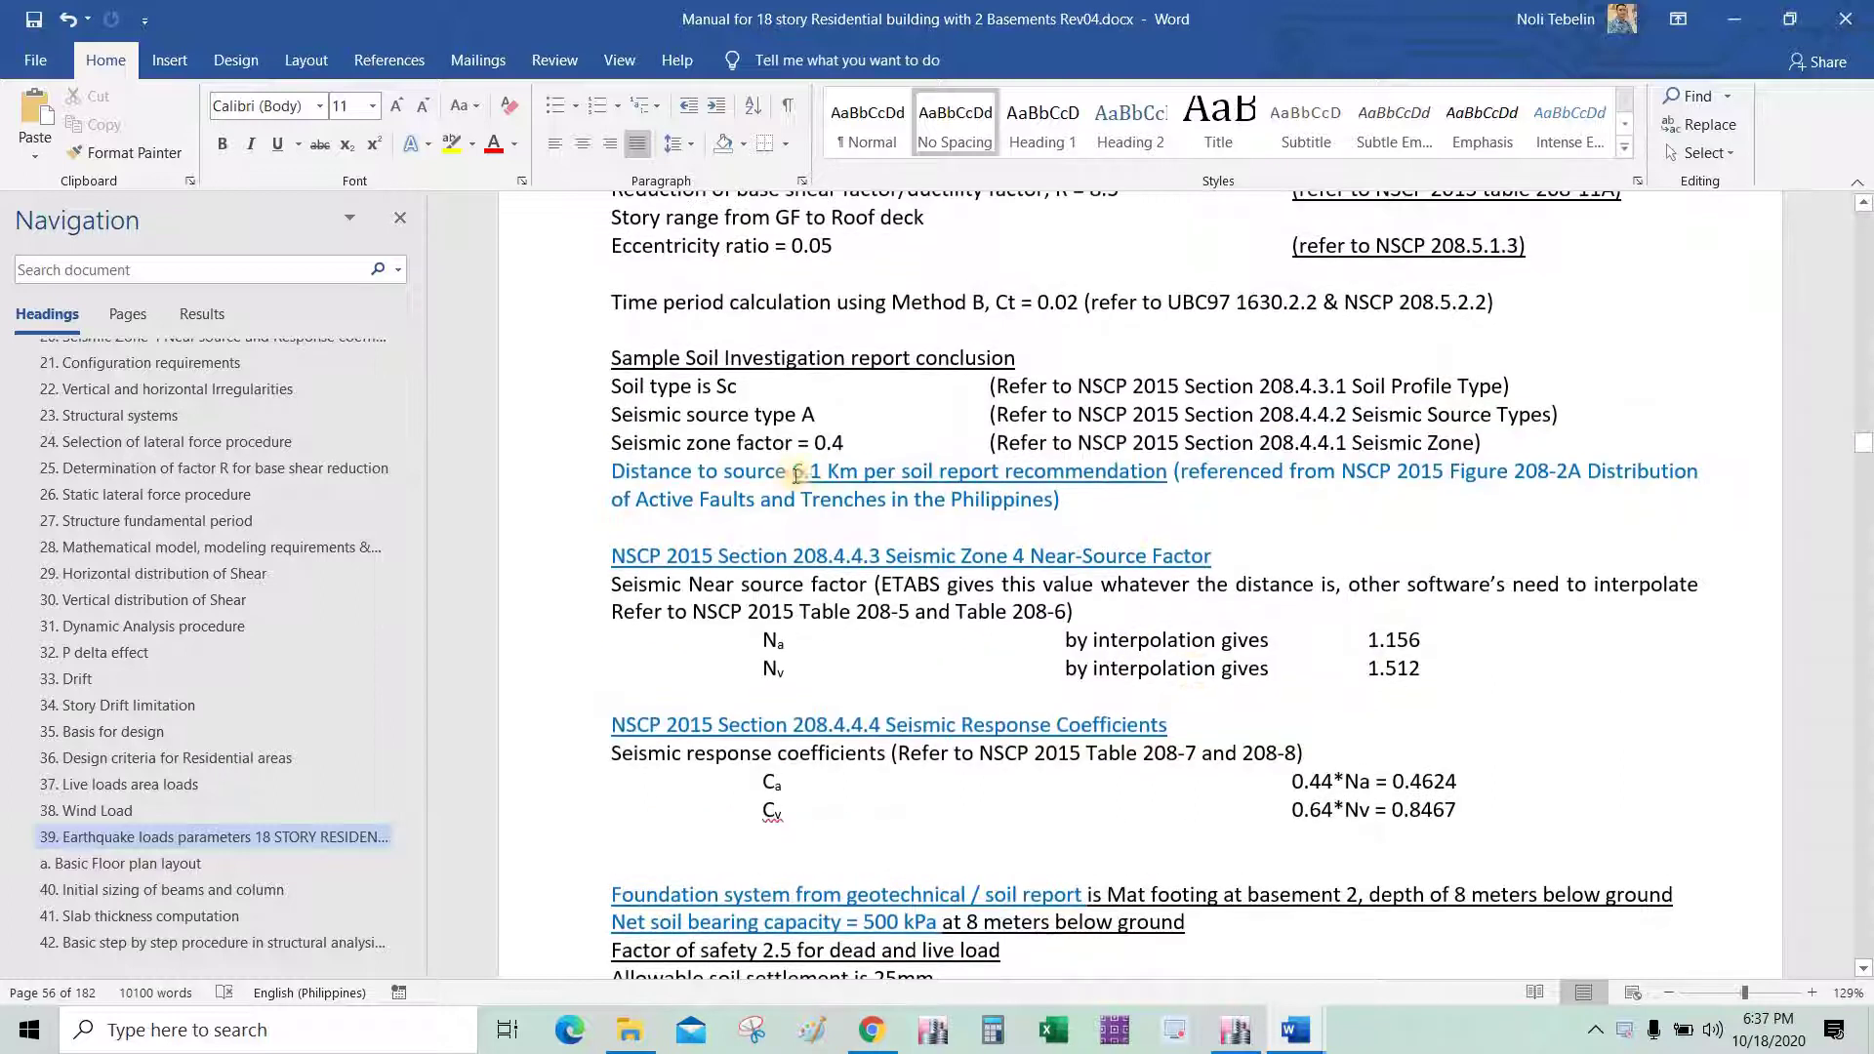
drag(795, 475, 1111, 474)
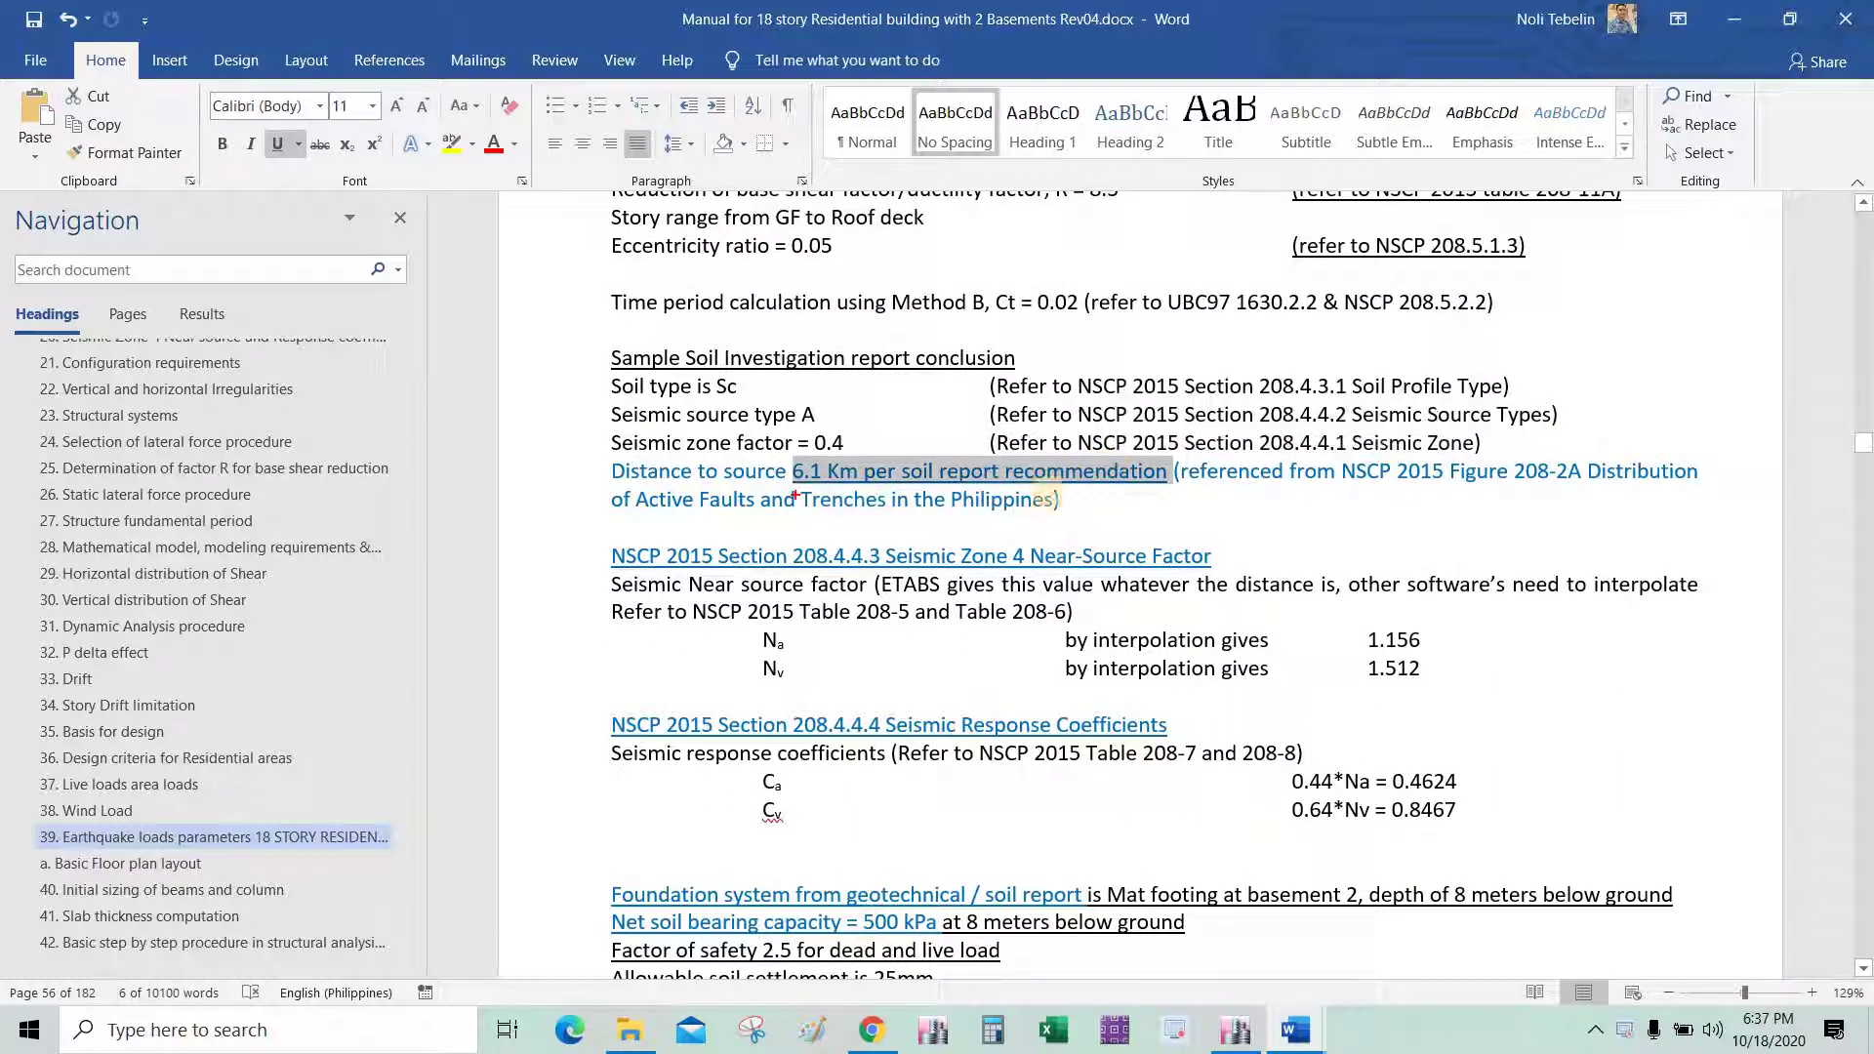
mouse_move(795, 496)
mouse_down()
mouse_move(1113, 434)
mouse_move(791, 434)
mouse_move(781, 474)
mouse_move(805, 493)
mouse_up()
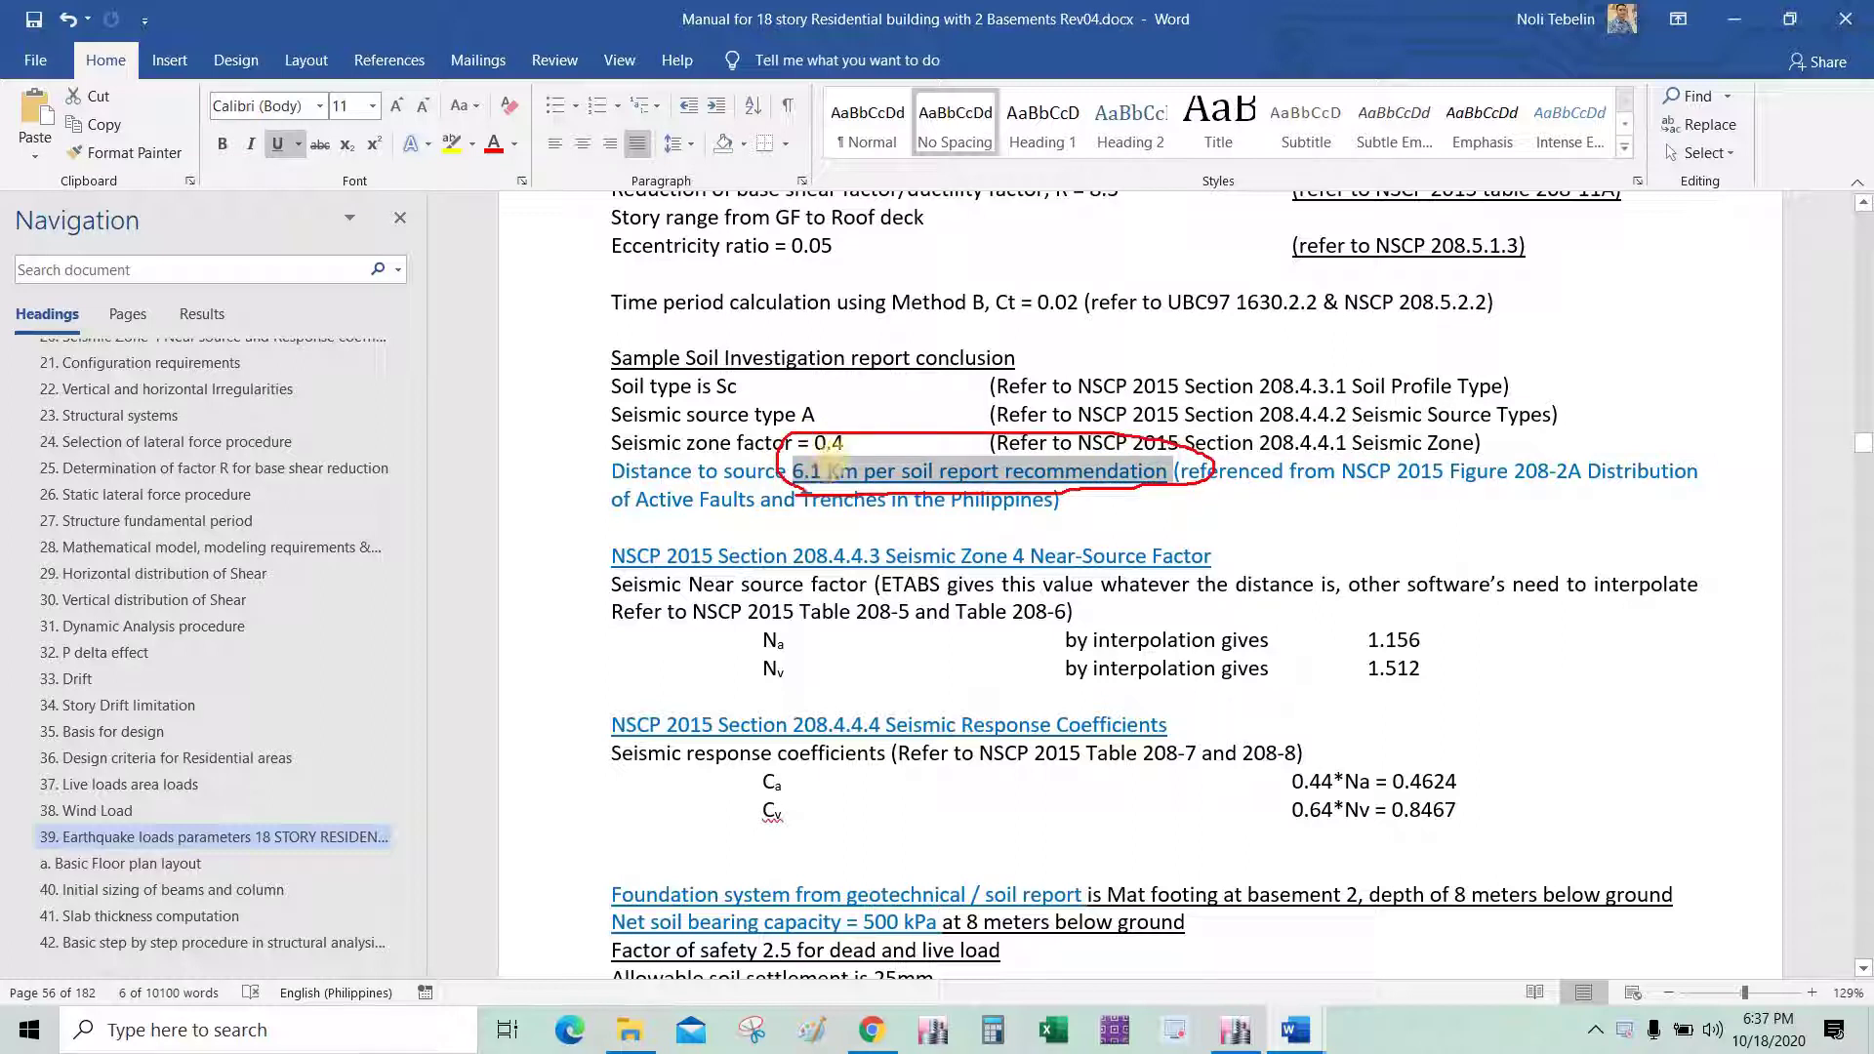
drag(723, 433, 800, 452)
drag(750, 463, 792, 474)
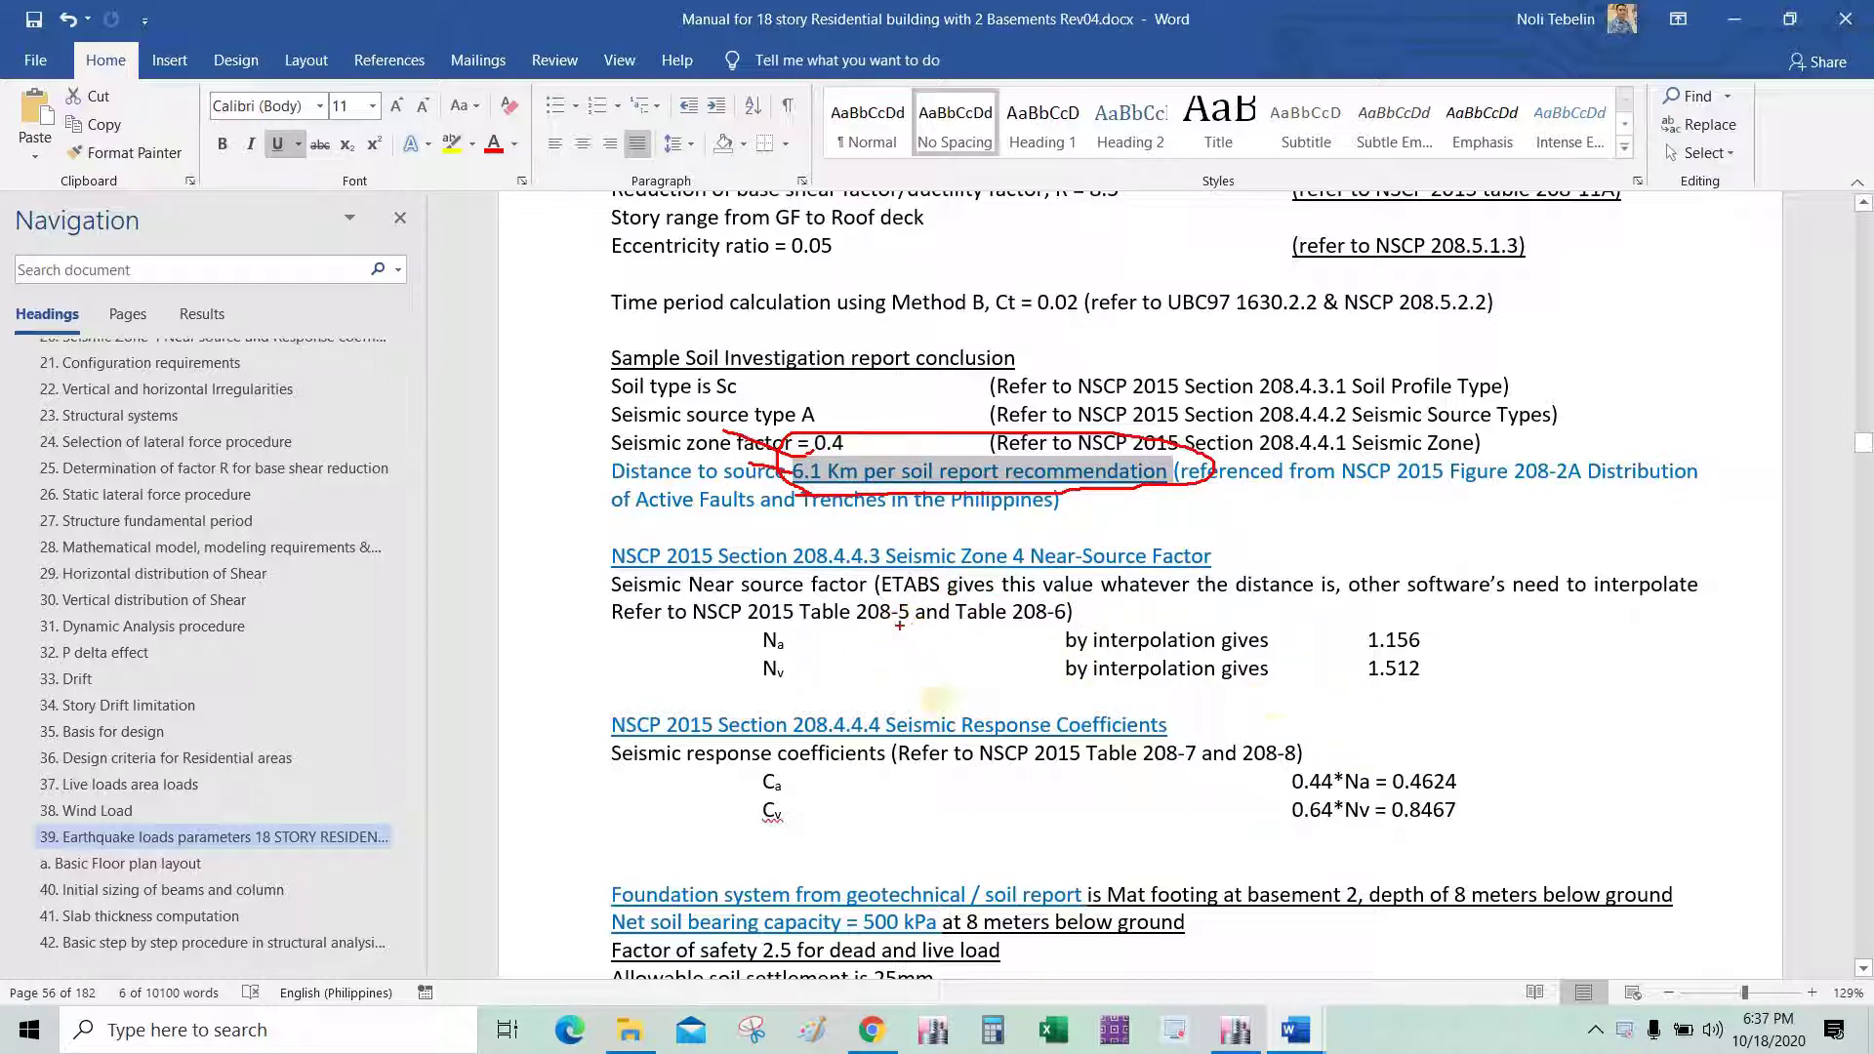
Mark the interpolated Na and Nv factors, the Ca and Cv coefficients, and the soil type, source type and zone factor lines.
drag(1479, 610, 1357, 698)
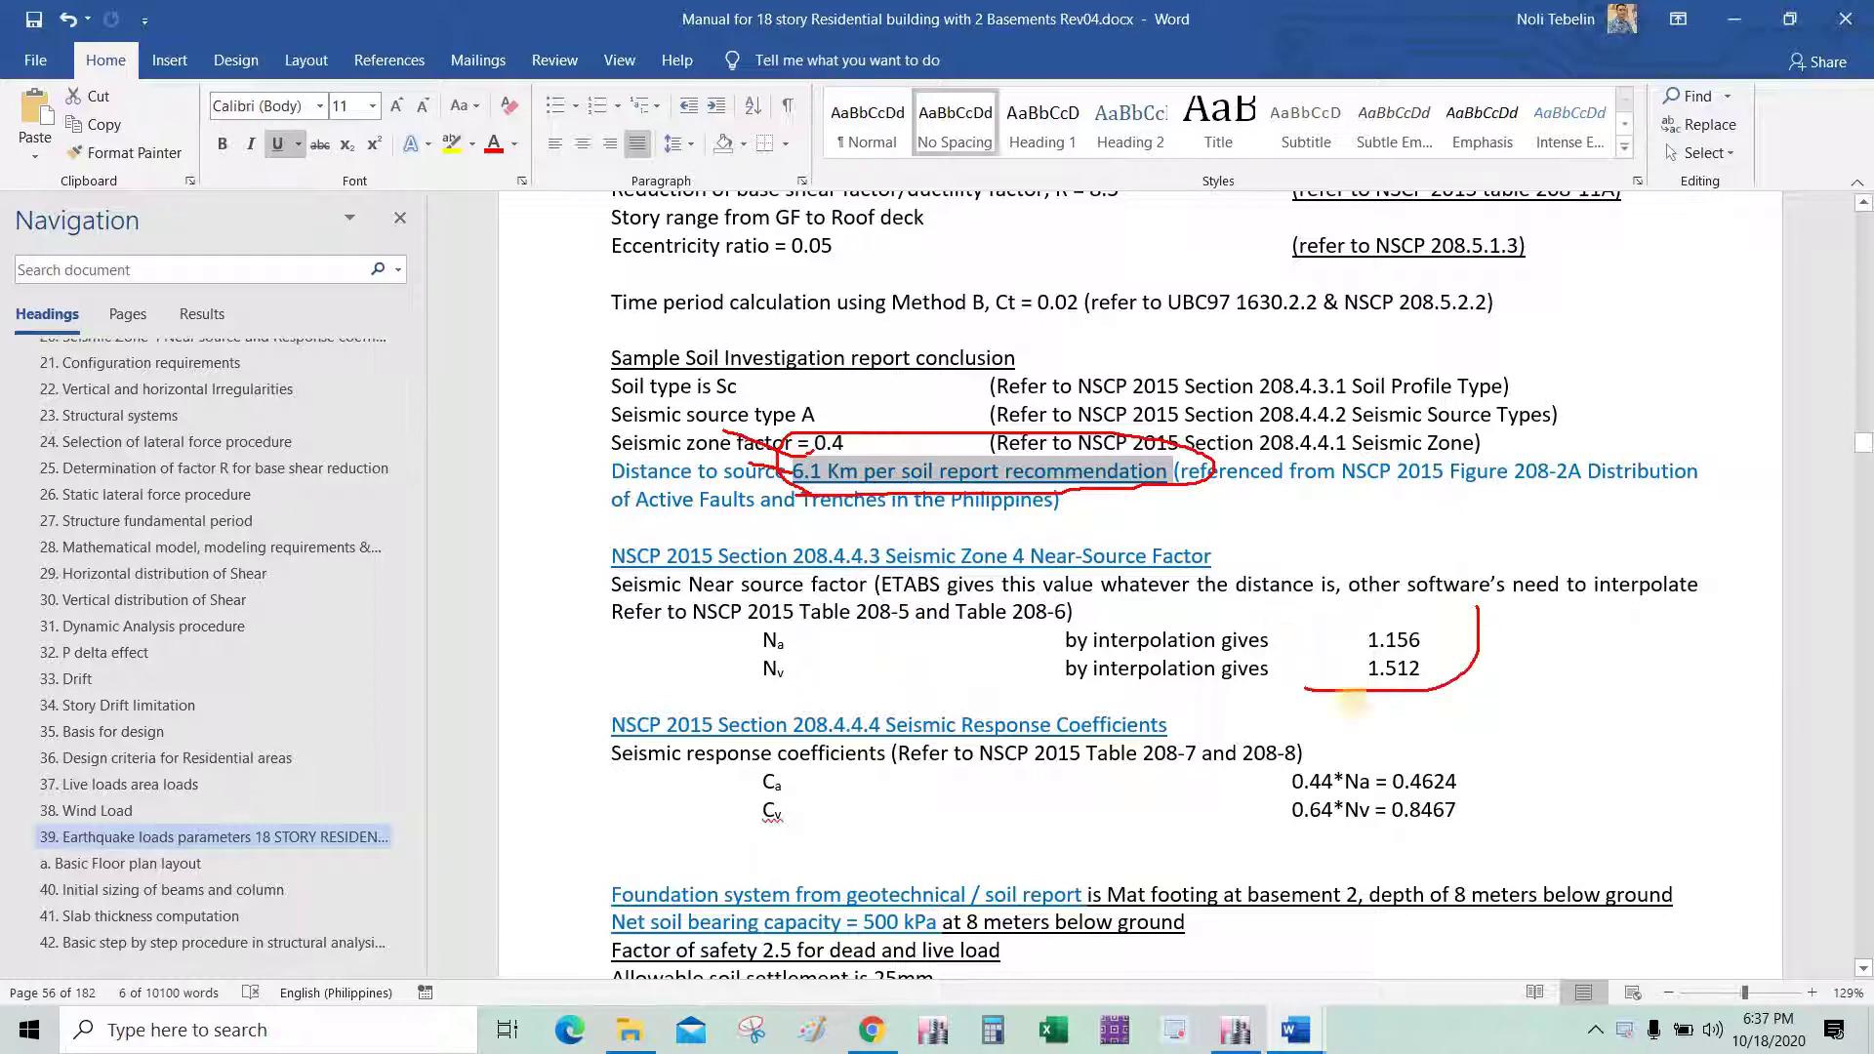
drag(1584, 800, 1259, 843)
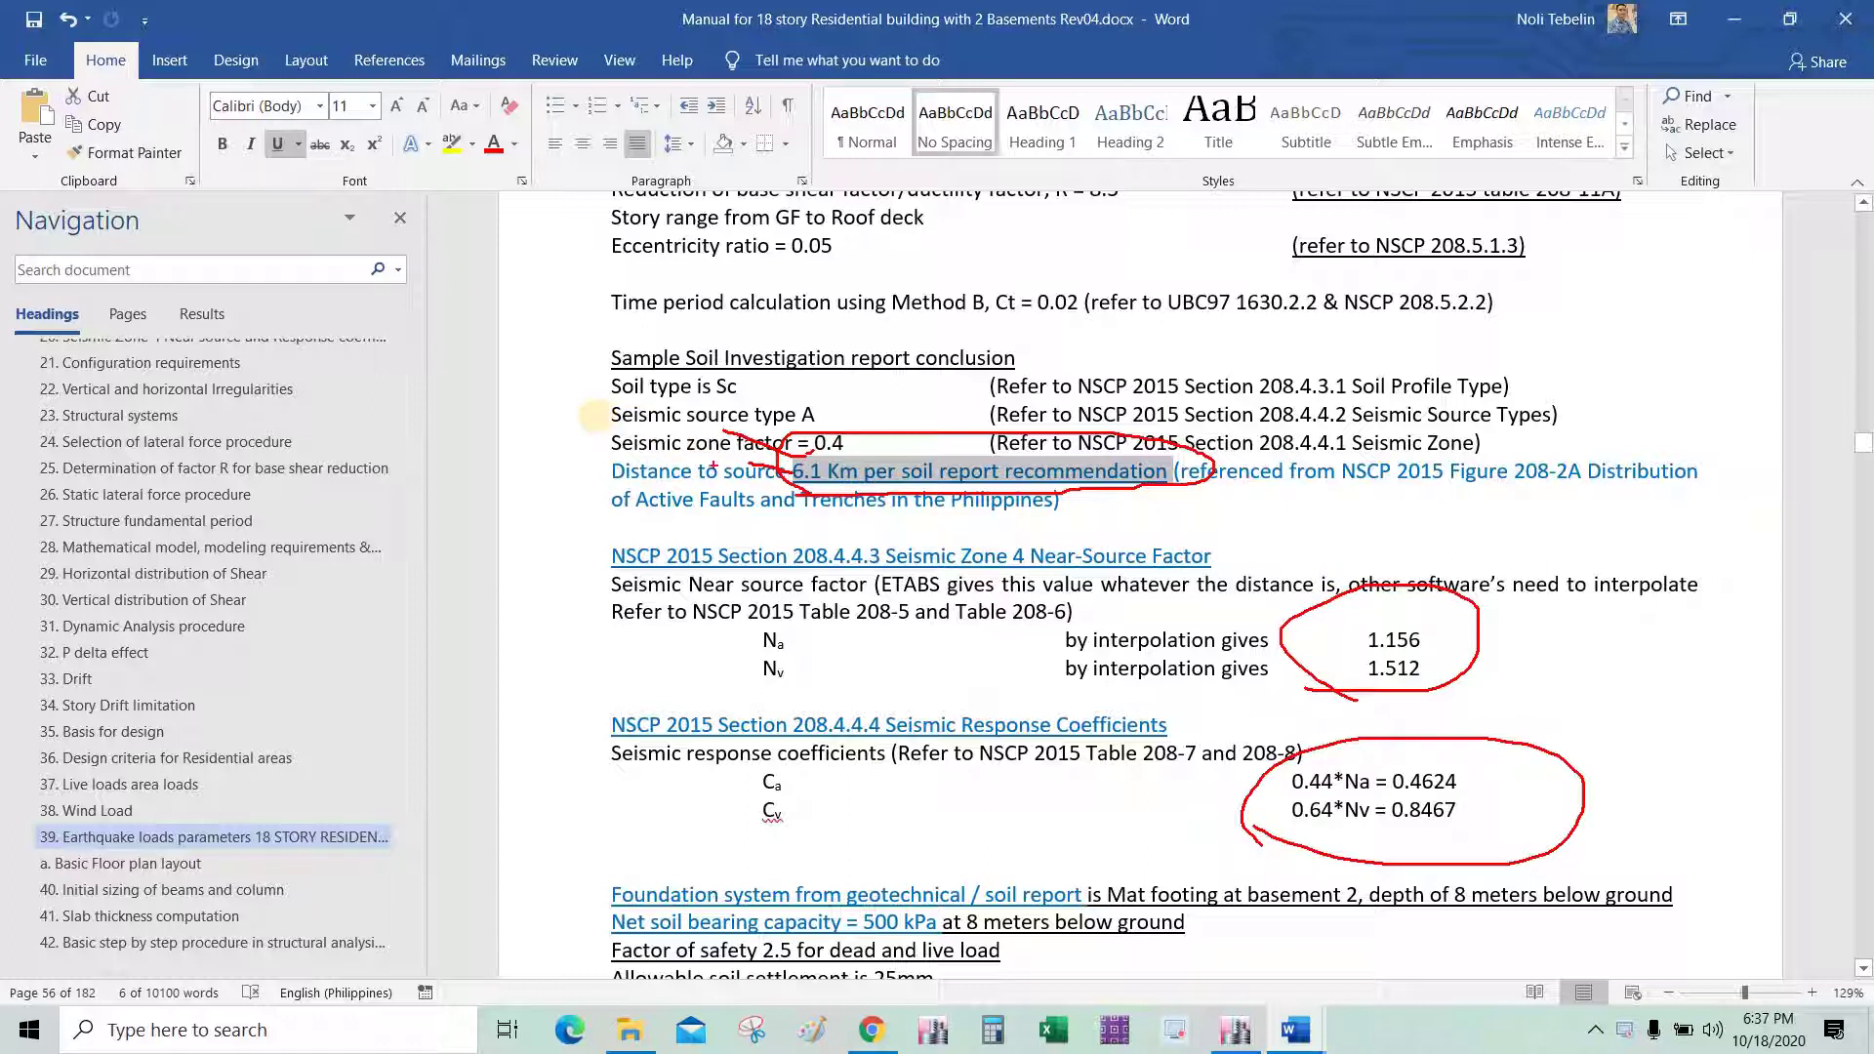
mouse_move(555, 390)
mouse_down()
mouse_move(595, 415)
mouse_move(591, 388)
mouse_move(558, 428)
mouse_up()
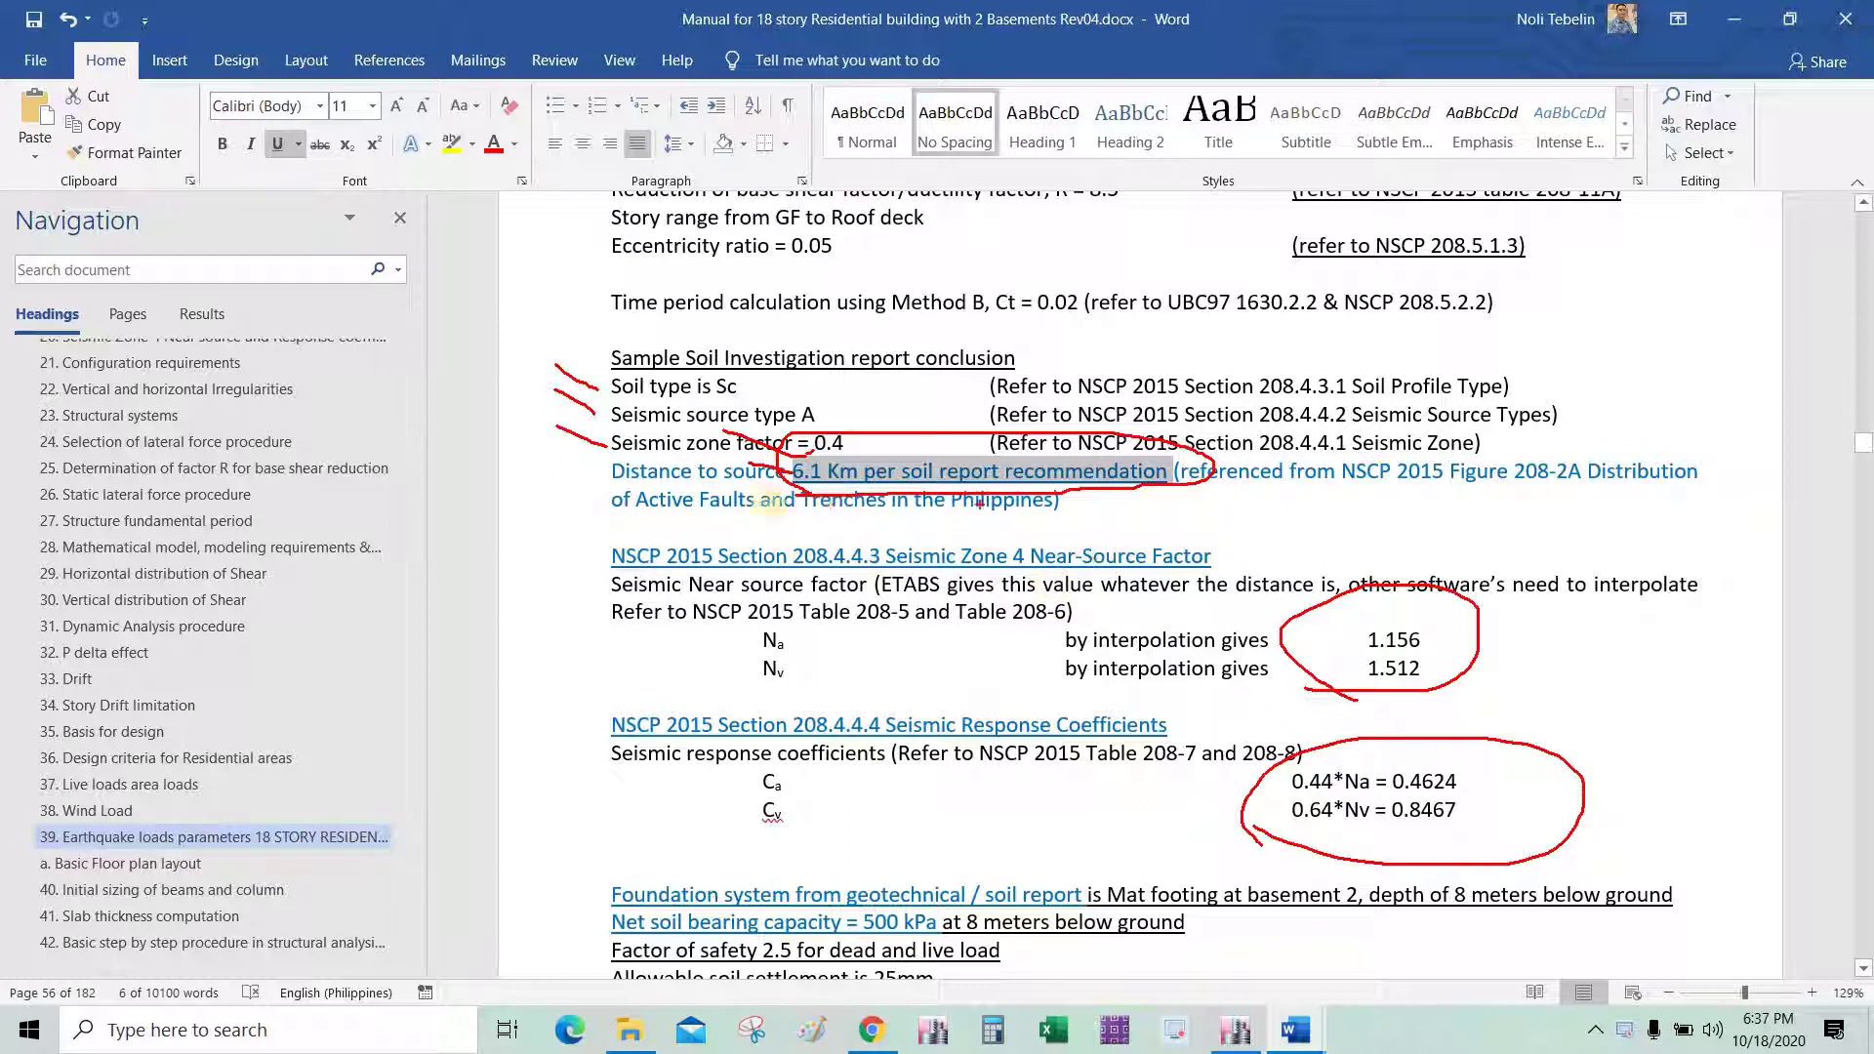
Clear the drawn marks and return to the start of section 39's earthquake load parameters.
drag(611, 475, 564, 471)
key(Escape)
scroll(1127, 639, up, 3)
click(1155, 642)
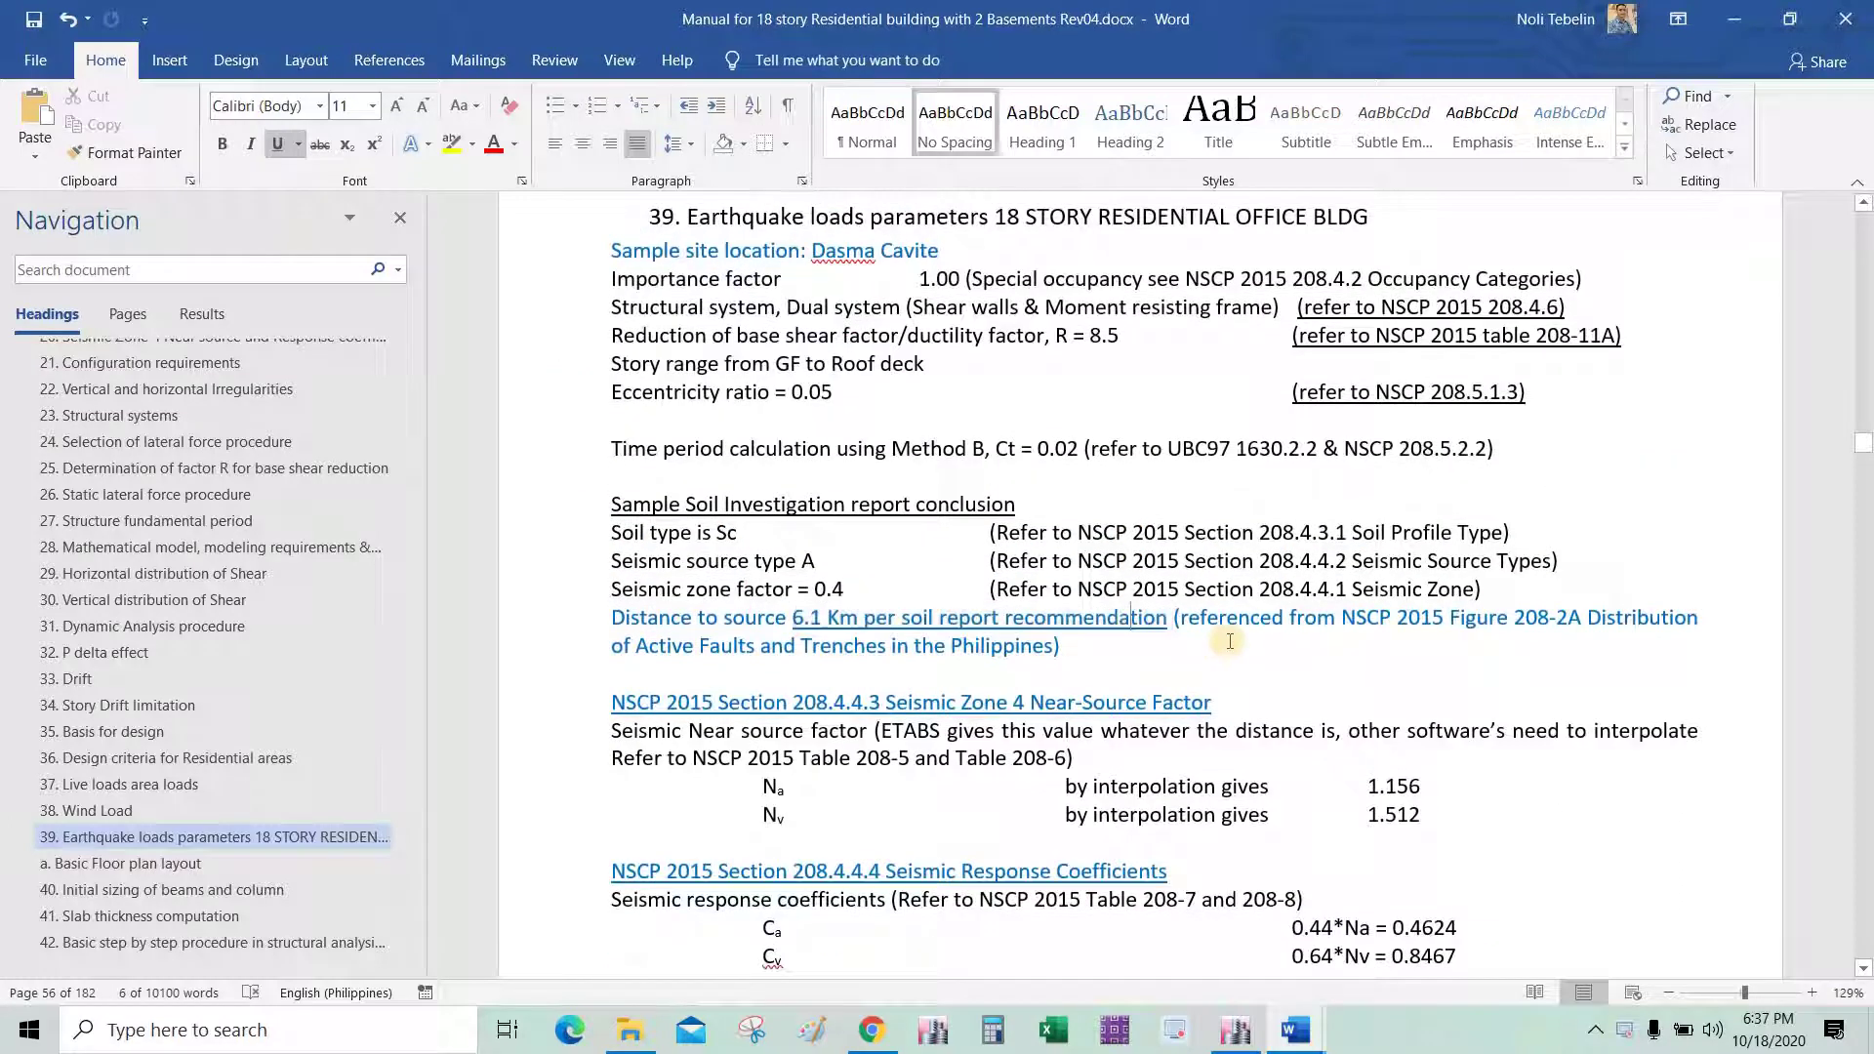
scroll(1158, 642, up, 2)
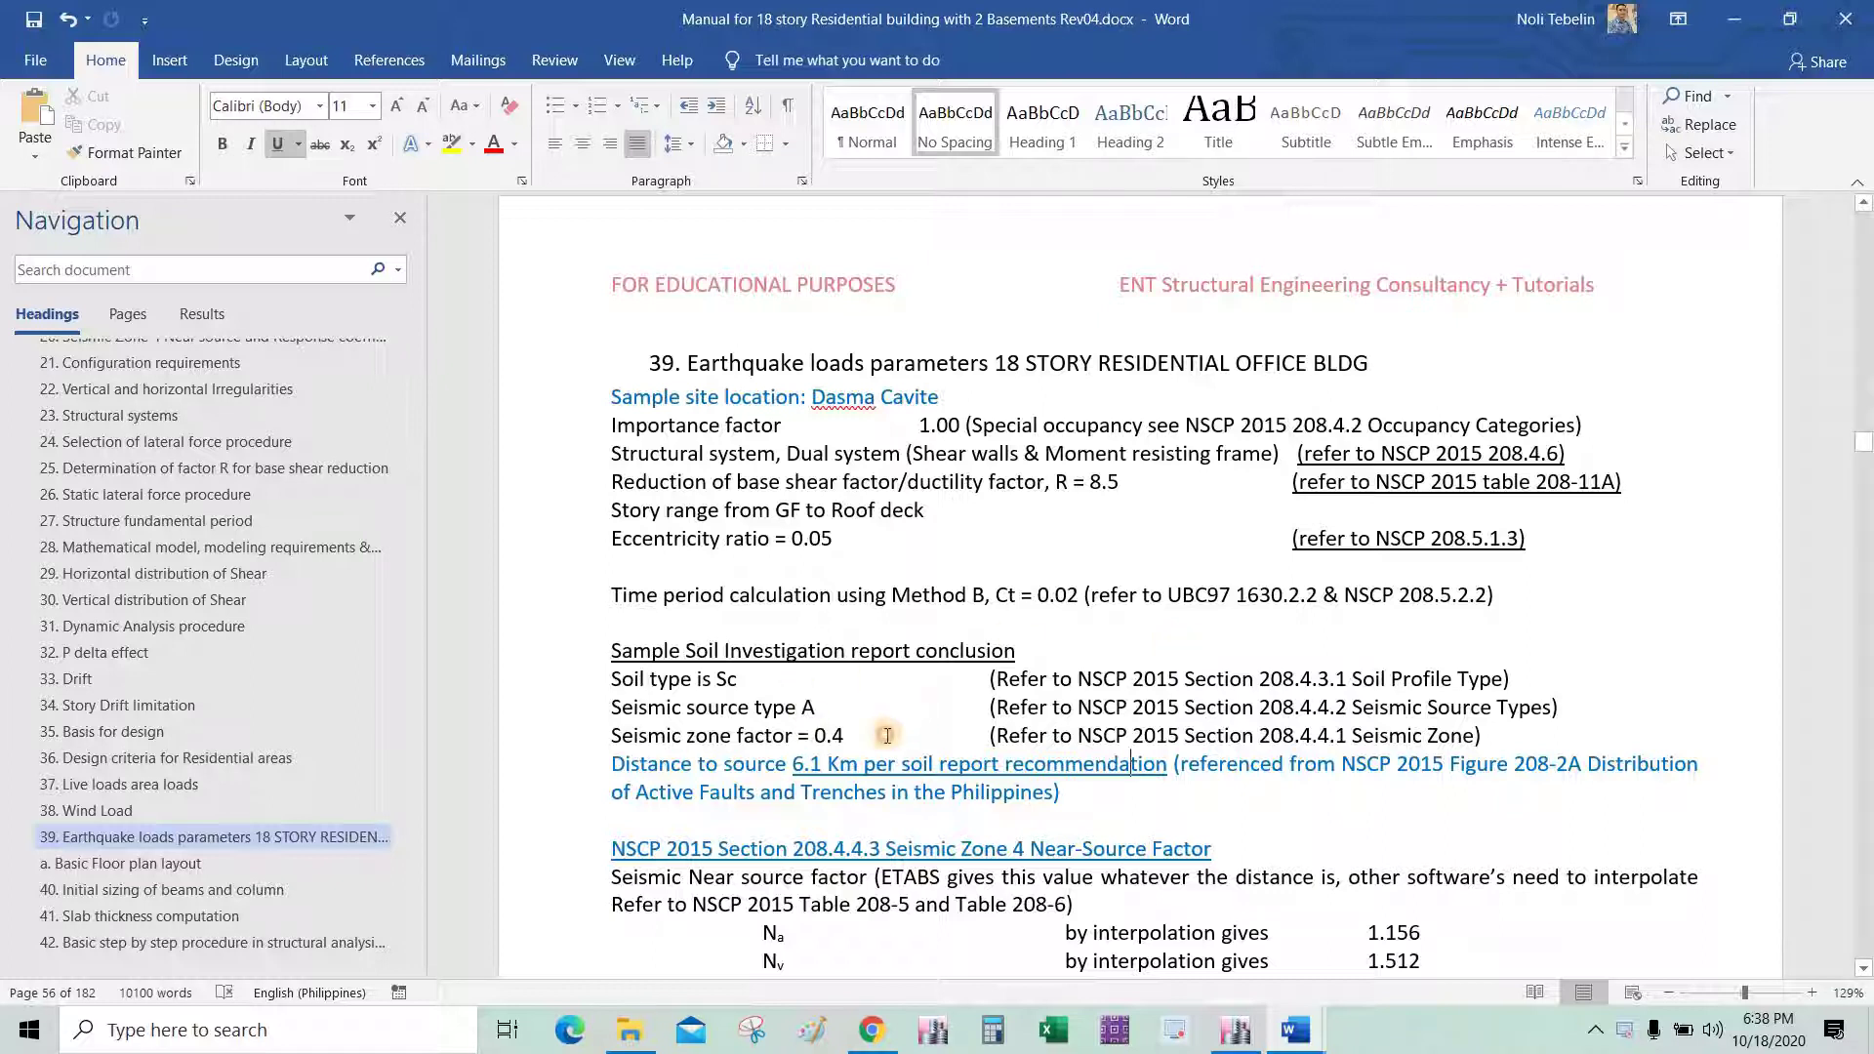
click(852, 704)
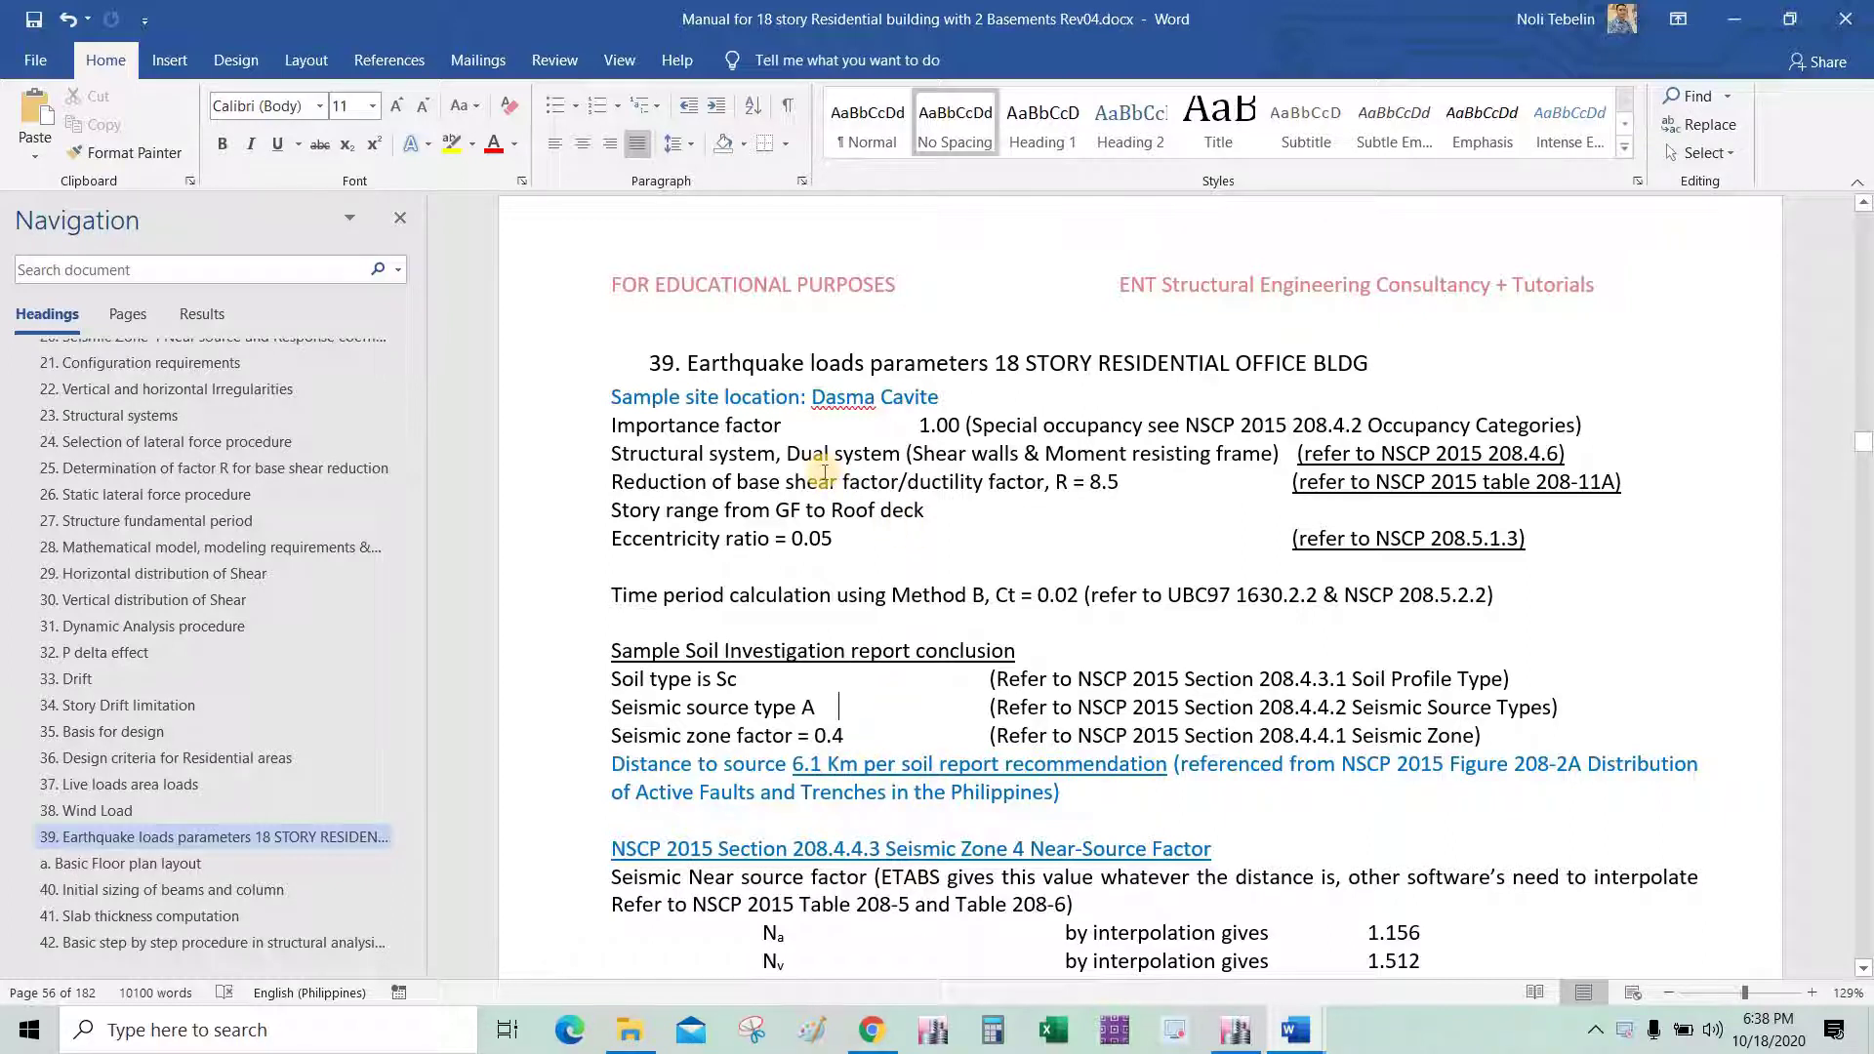
Tick the importance factor and structural system lines, underlining the 1.00 special occupancy entry and the dual system of shear walls and moment resisting frame.
drag(551, 401, 603, 424)
drag(923, 439, 1352, 439)
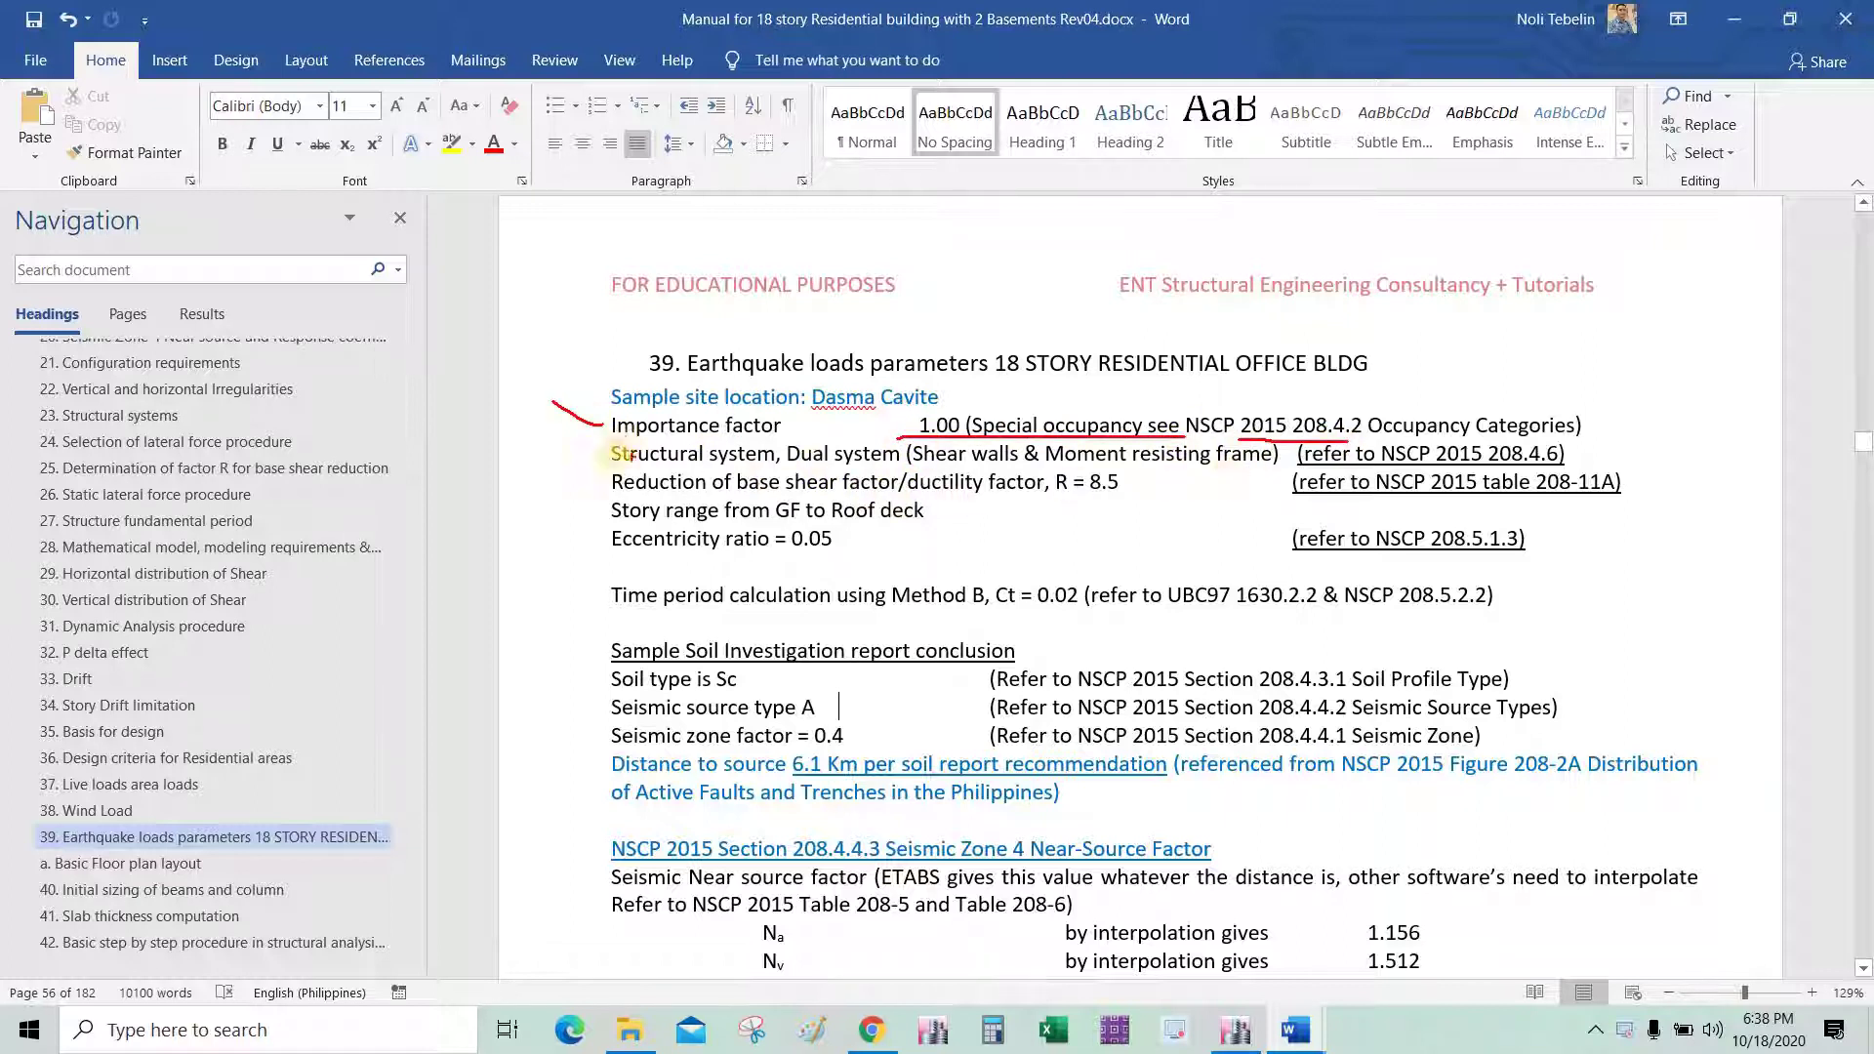
drag(609, 455, 622, 455)
drag(787, 468, 1057, 472)
drag(1171, 476, 1260, 474)
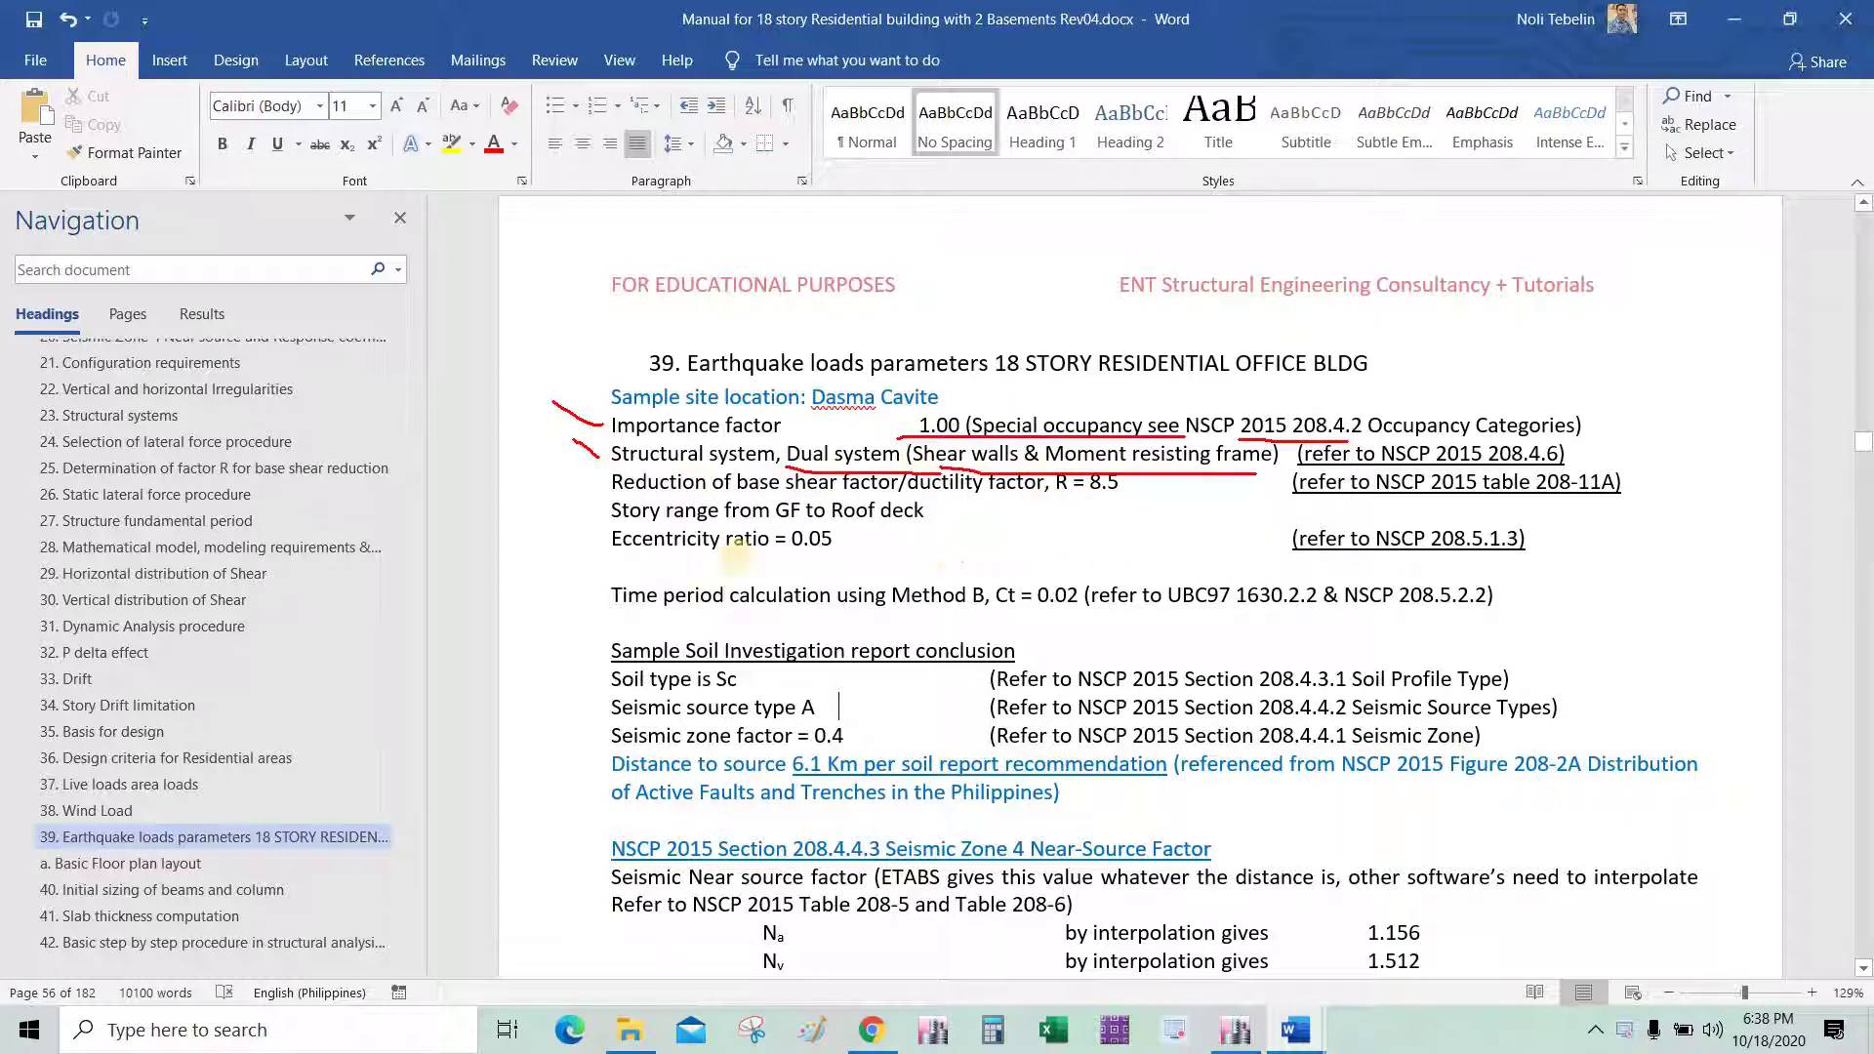
Tick the base shear reduction factor line, circle R = 8.5 and mark its NSCP 2015 table 208-11A reference.
drag(582, 481, 606, 482)
mouse_move(1046, 500)
mouse_down()
mouse_move(1090, 502)
mouse_move(1057, 502)
mouse_up()
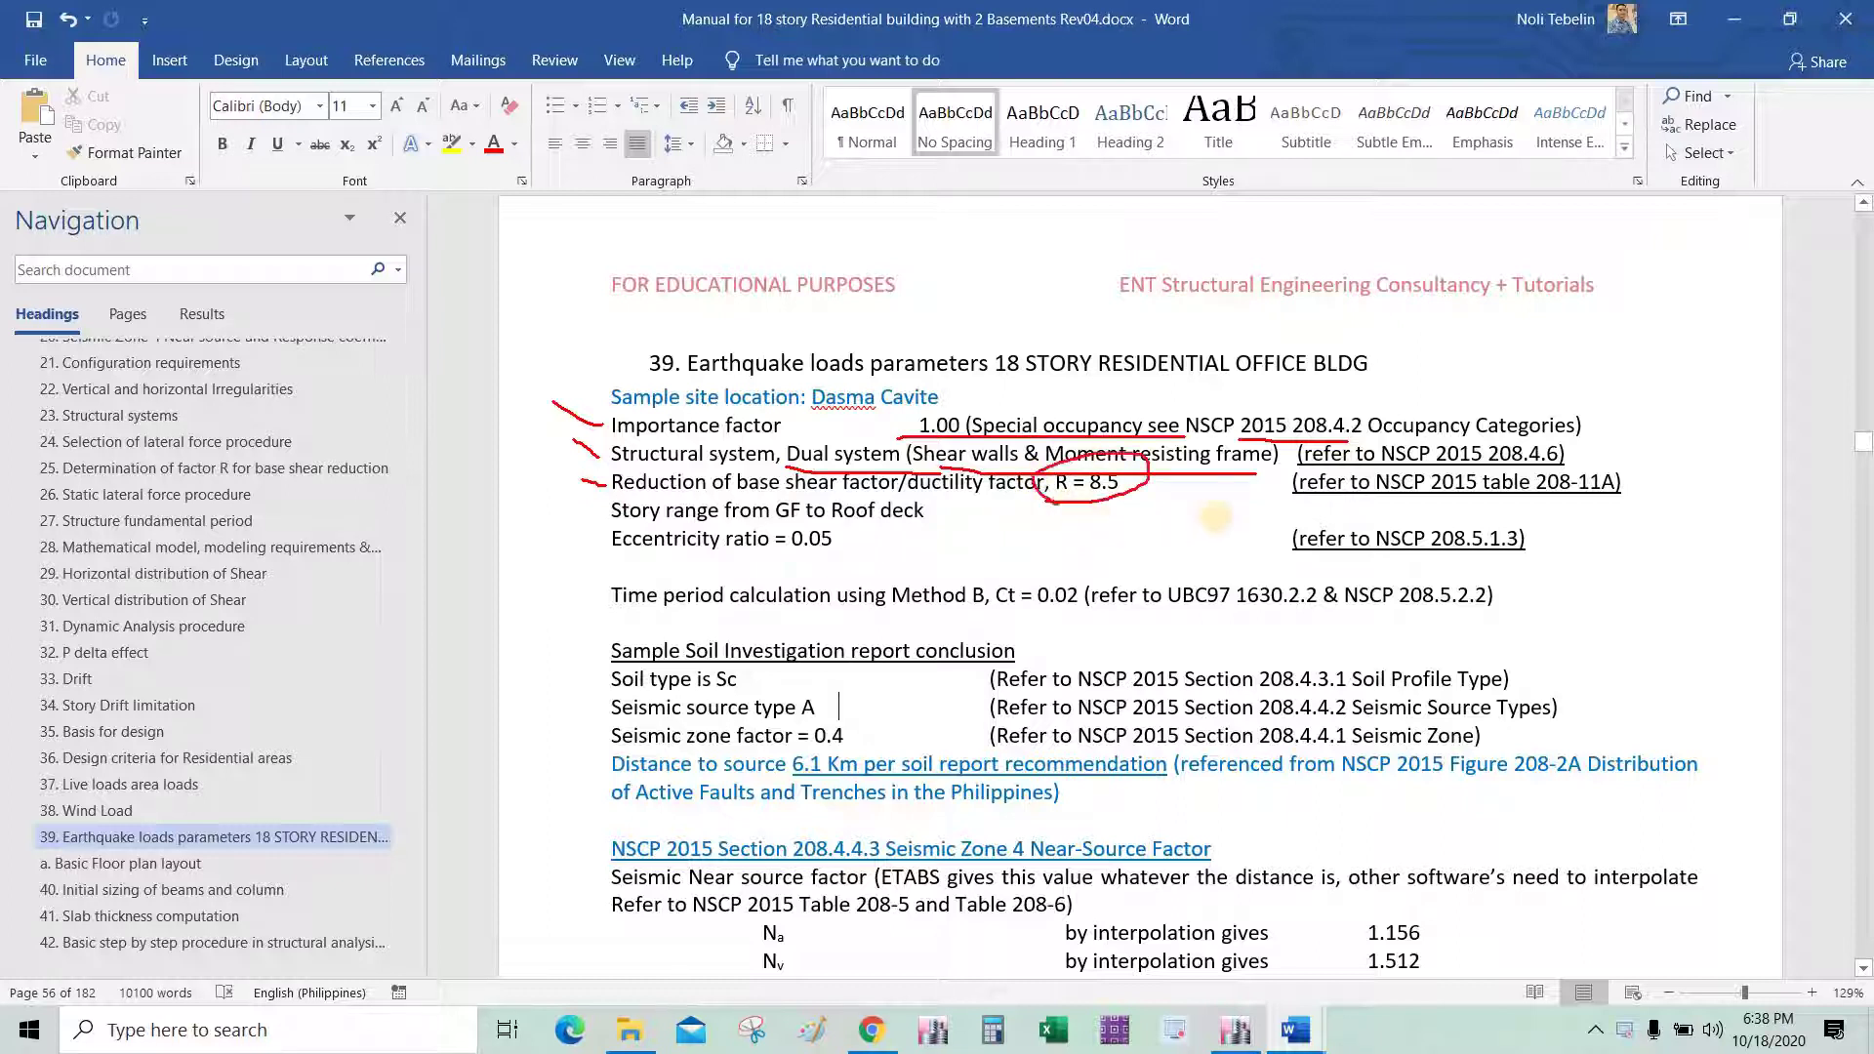
drag(1635, 476, 1670, 456)
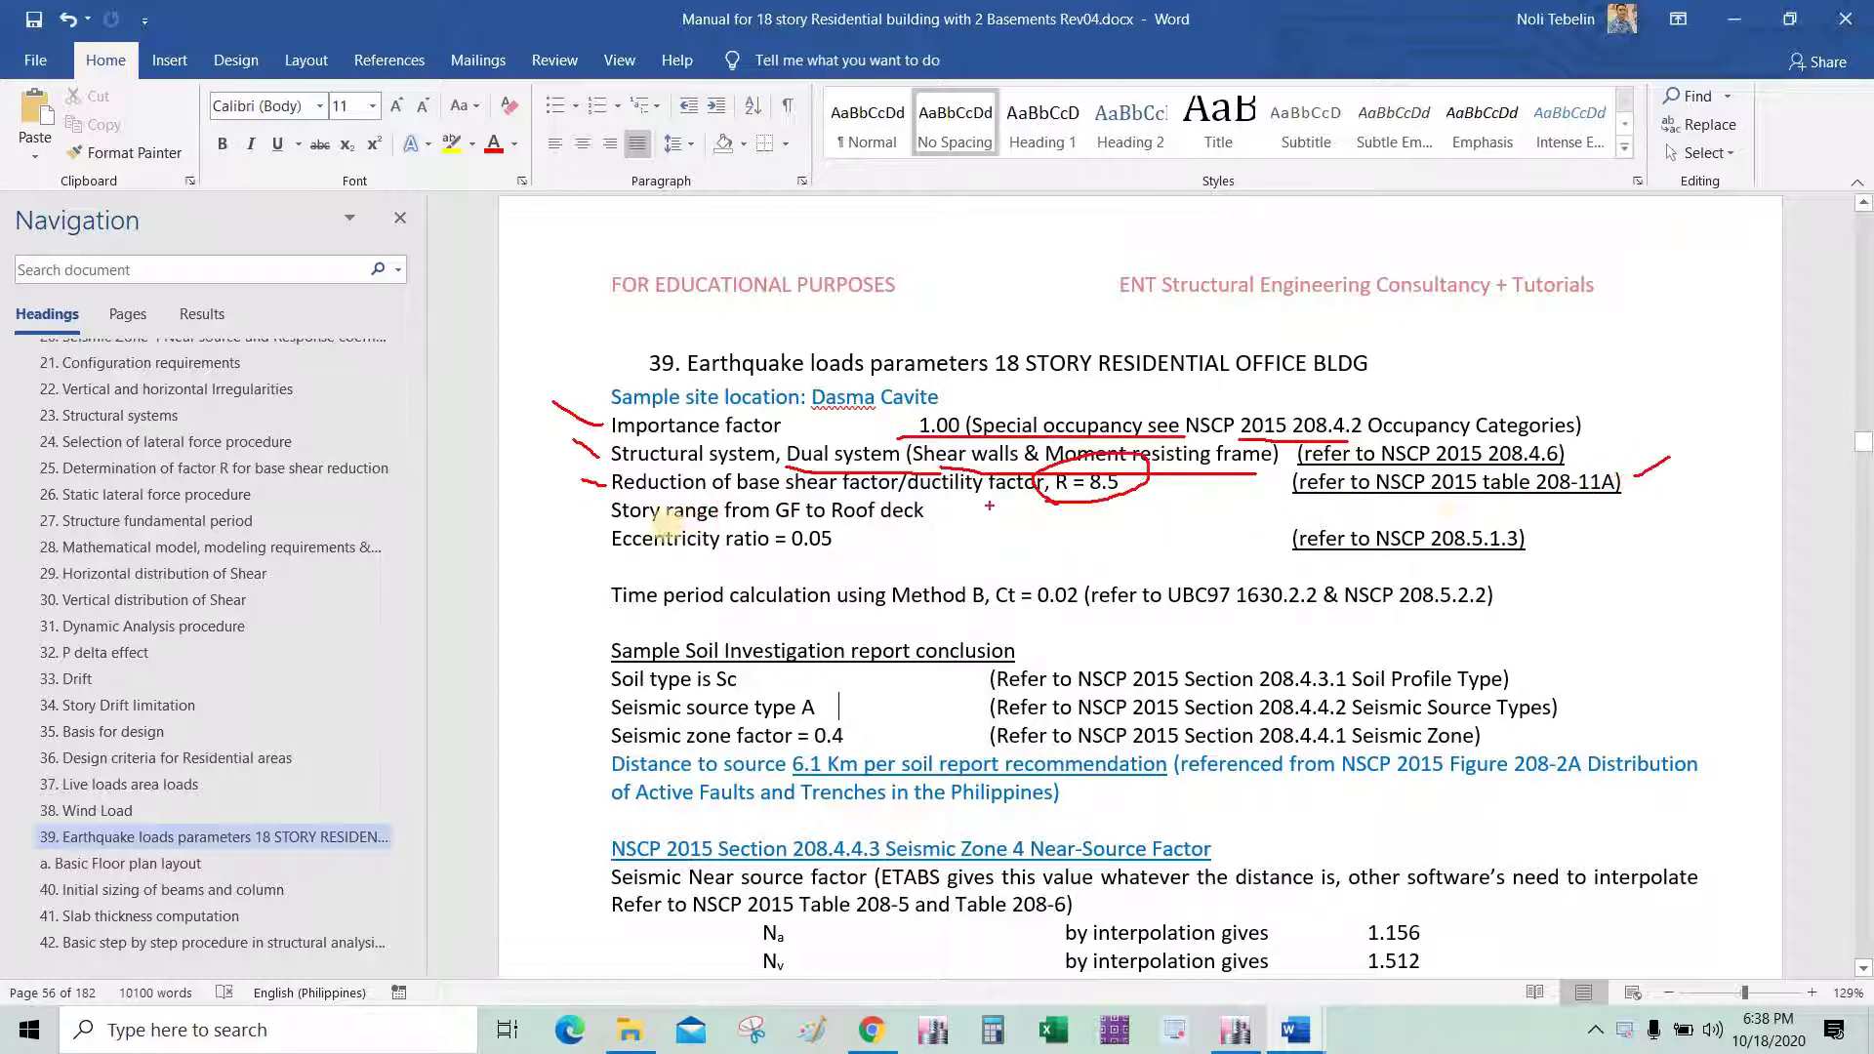
Mark the GF to Roof deck story range, the eccentricity ratio and the Dasma Cavite site location, and clear the drawn marks.
drag(557, 500, 598, 509)
drag(775, 524, 940, 524)
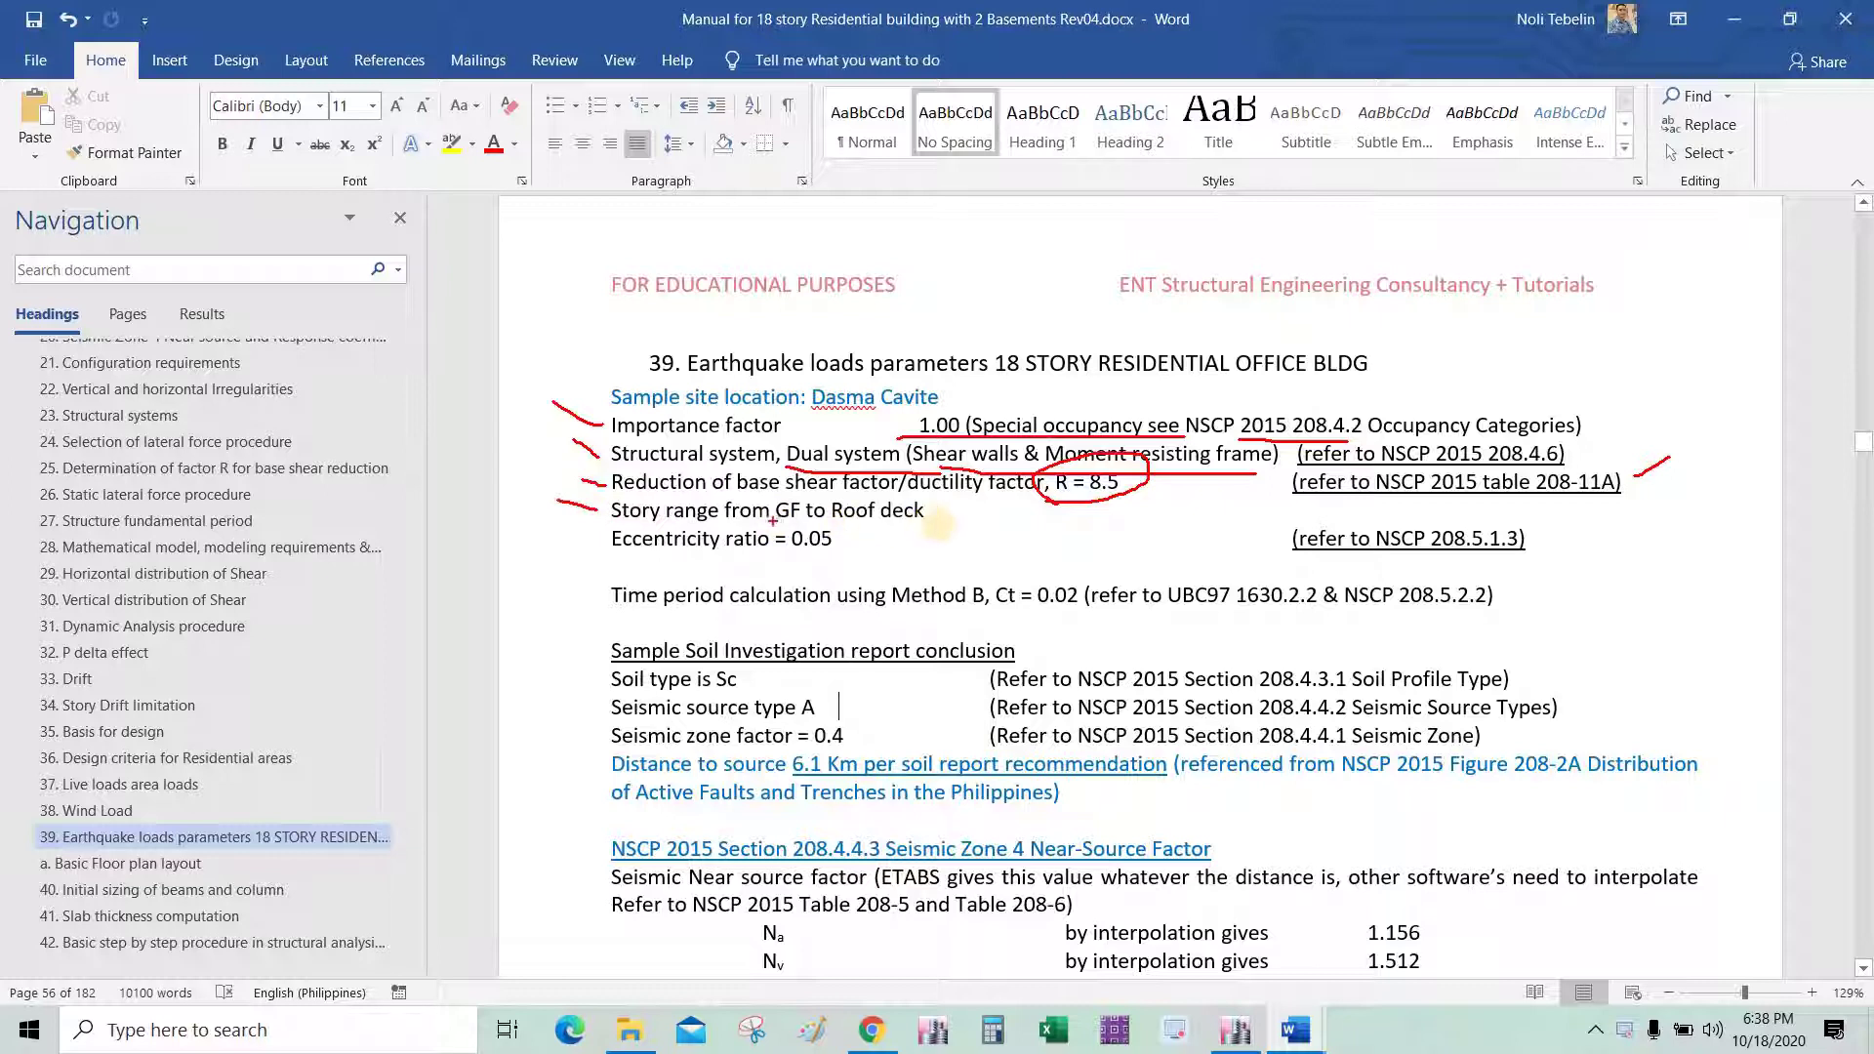
drag(548, 527, 584, 545)
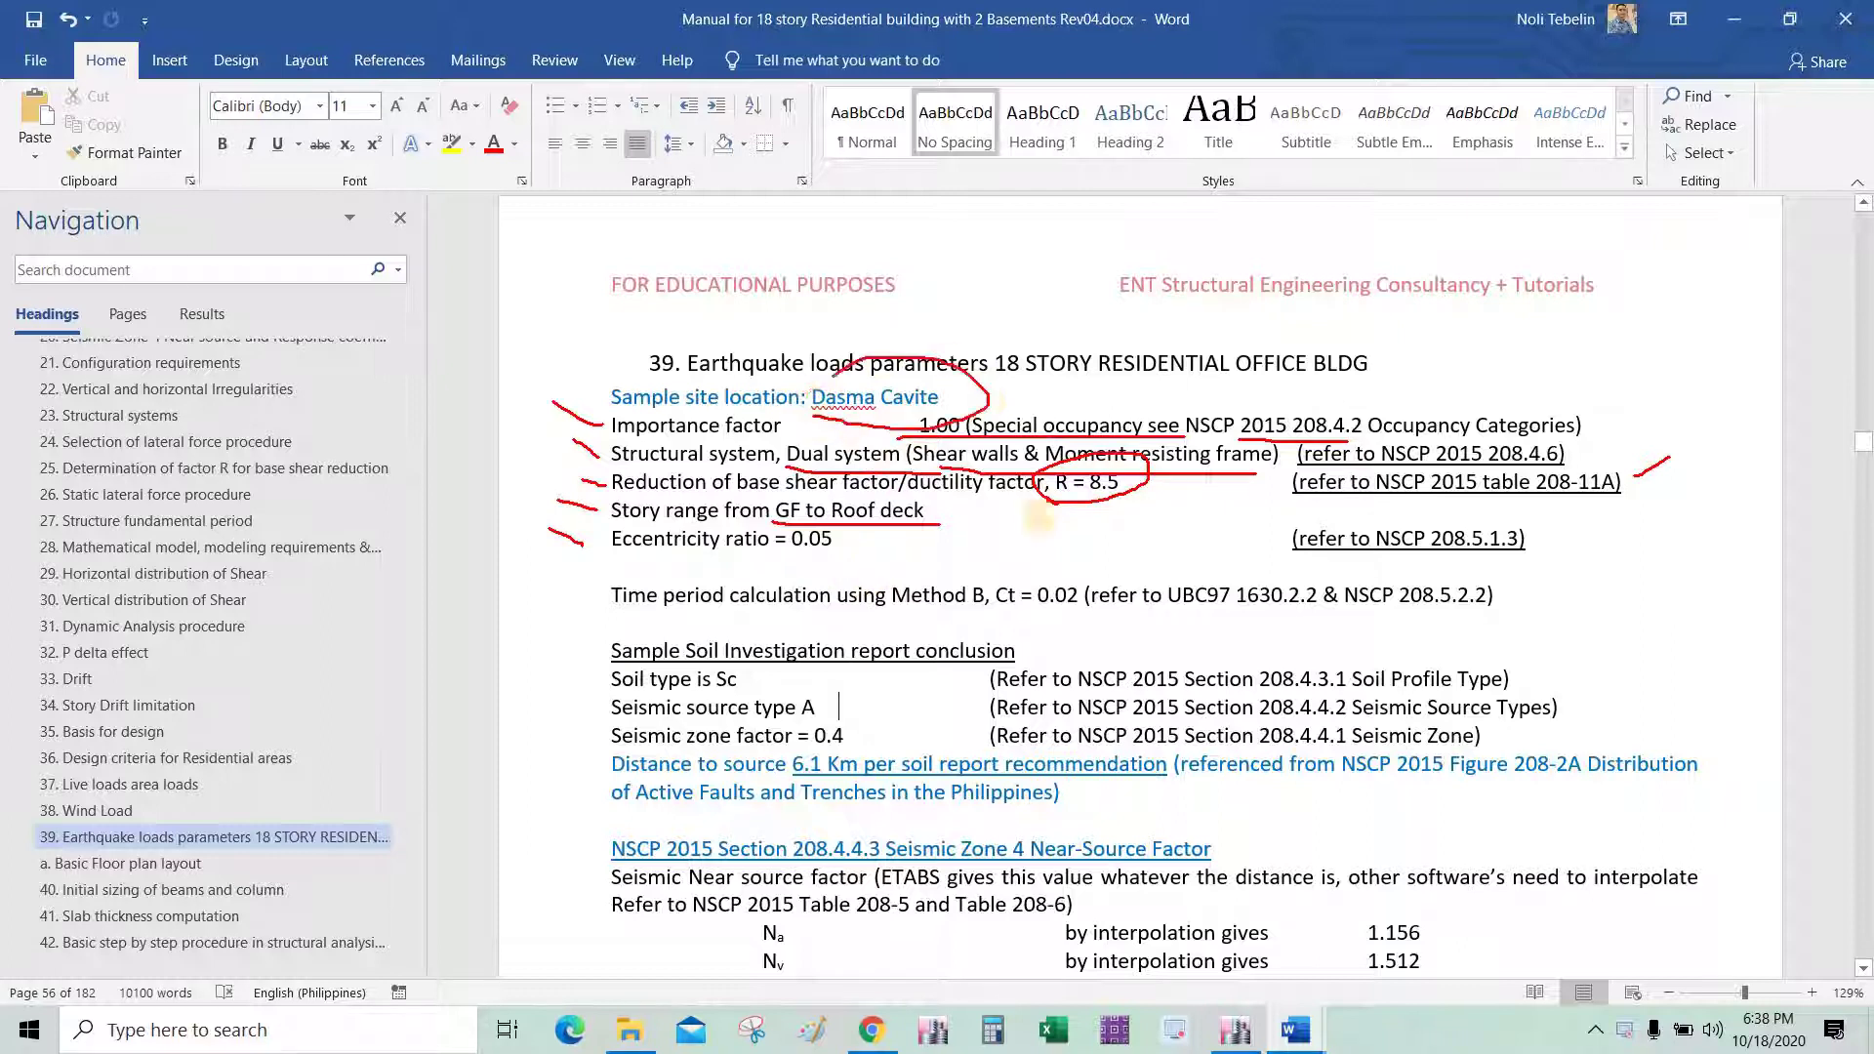
key(Escape)
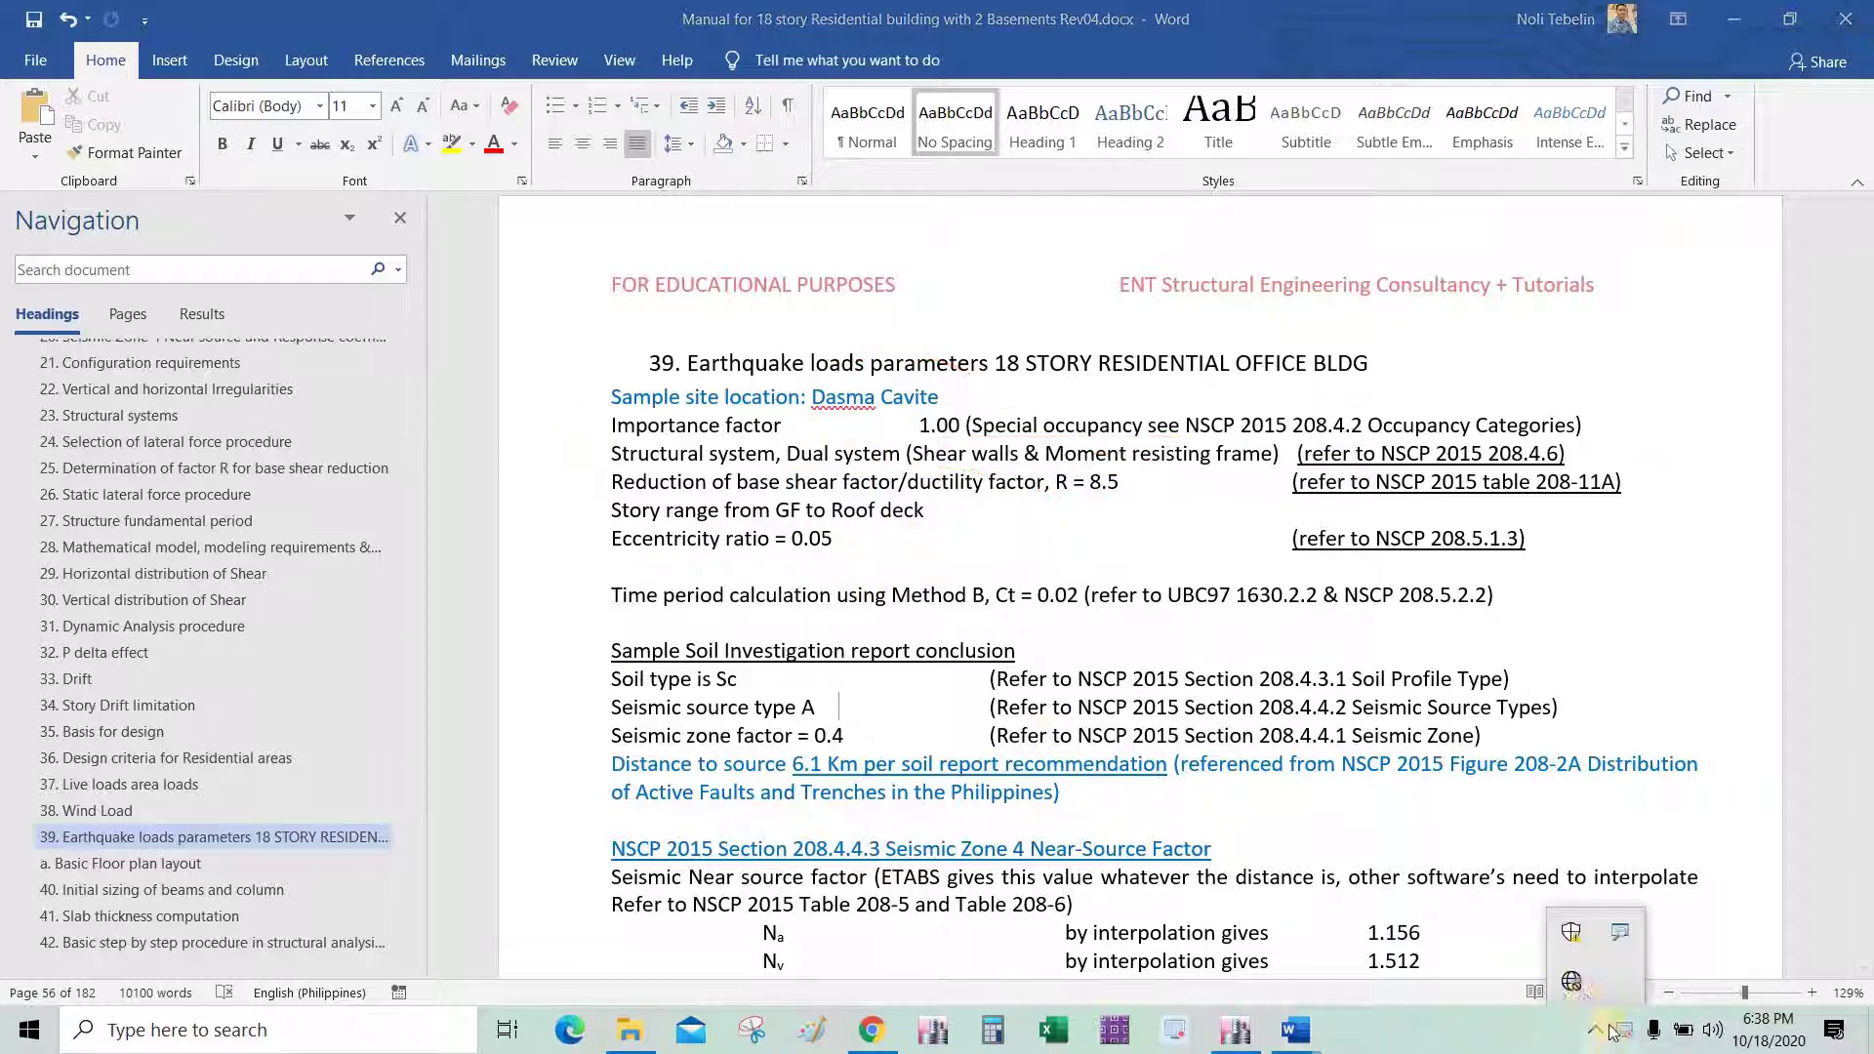
Connect the computer to the personal secured Wi-Fi network.
click(1624, 1030)
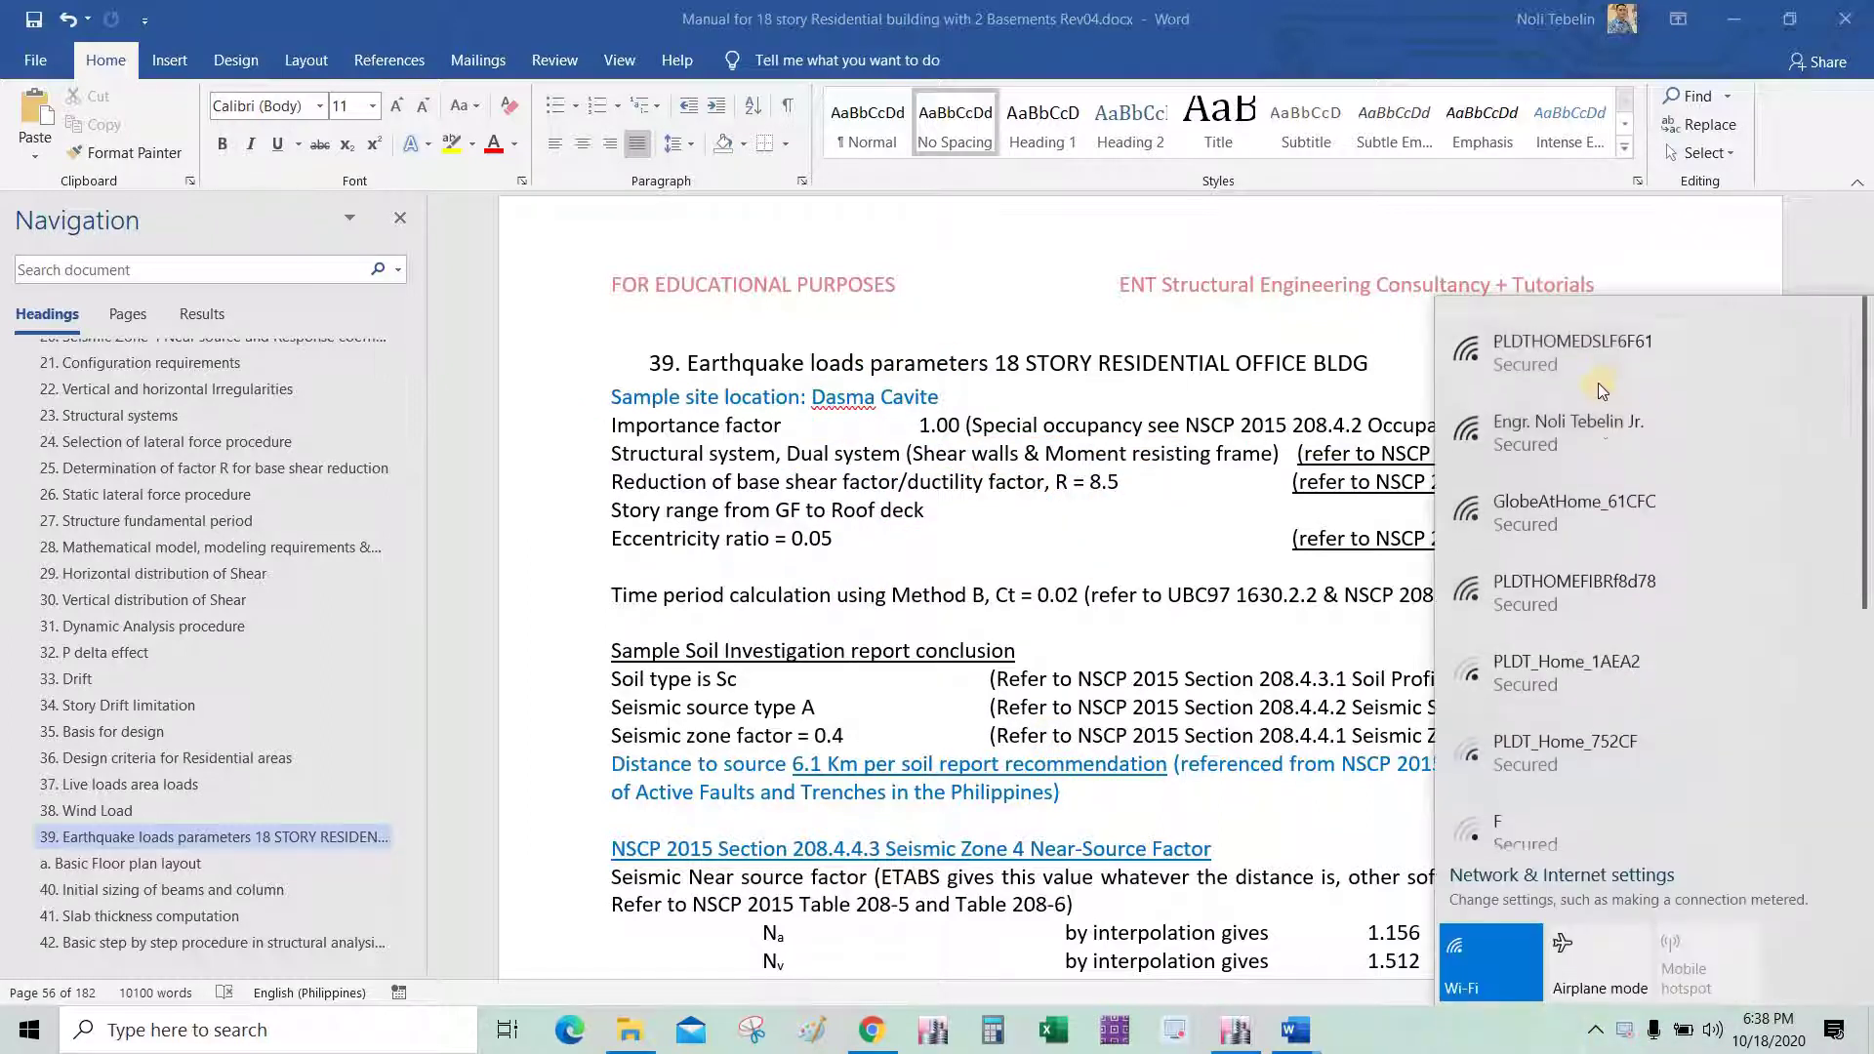
click(1606, 433)
click(1692, 549)
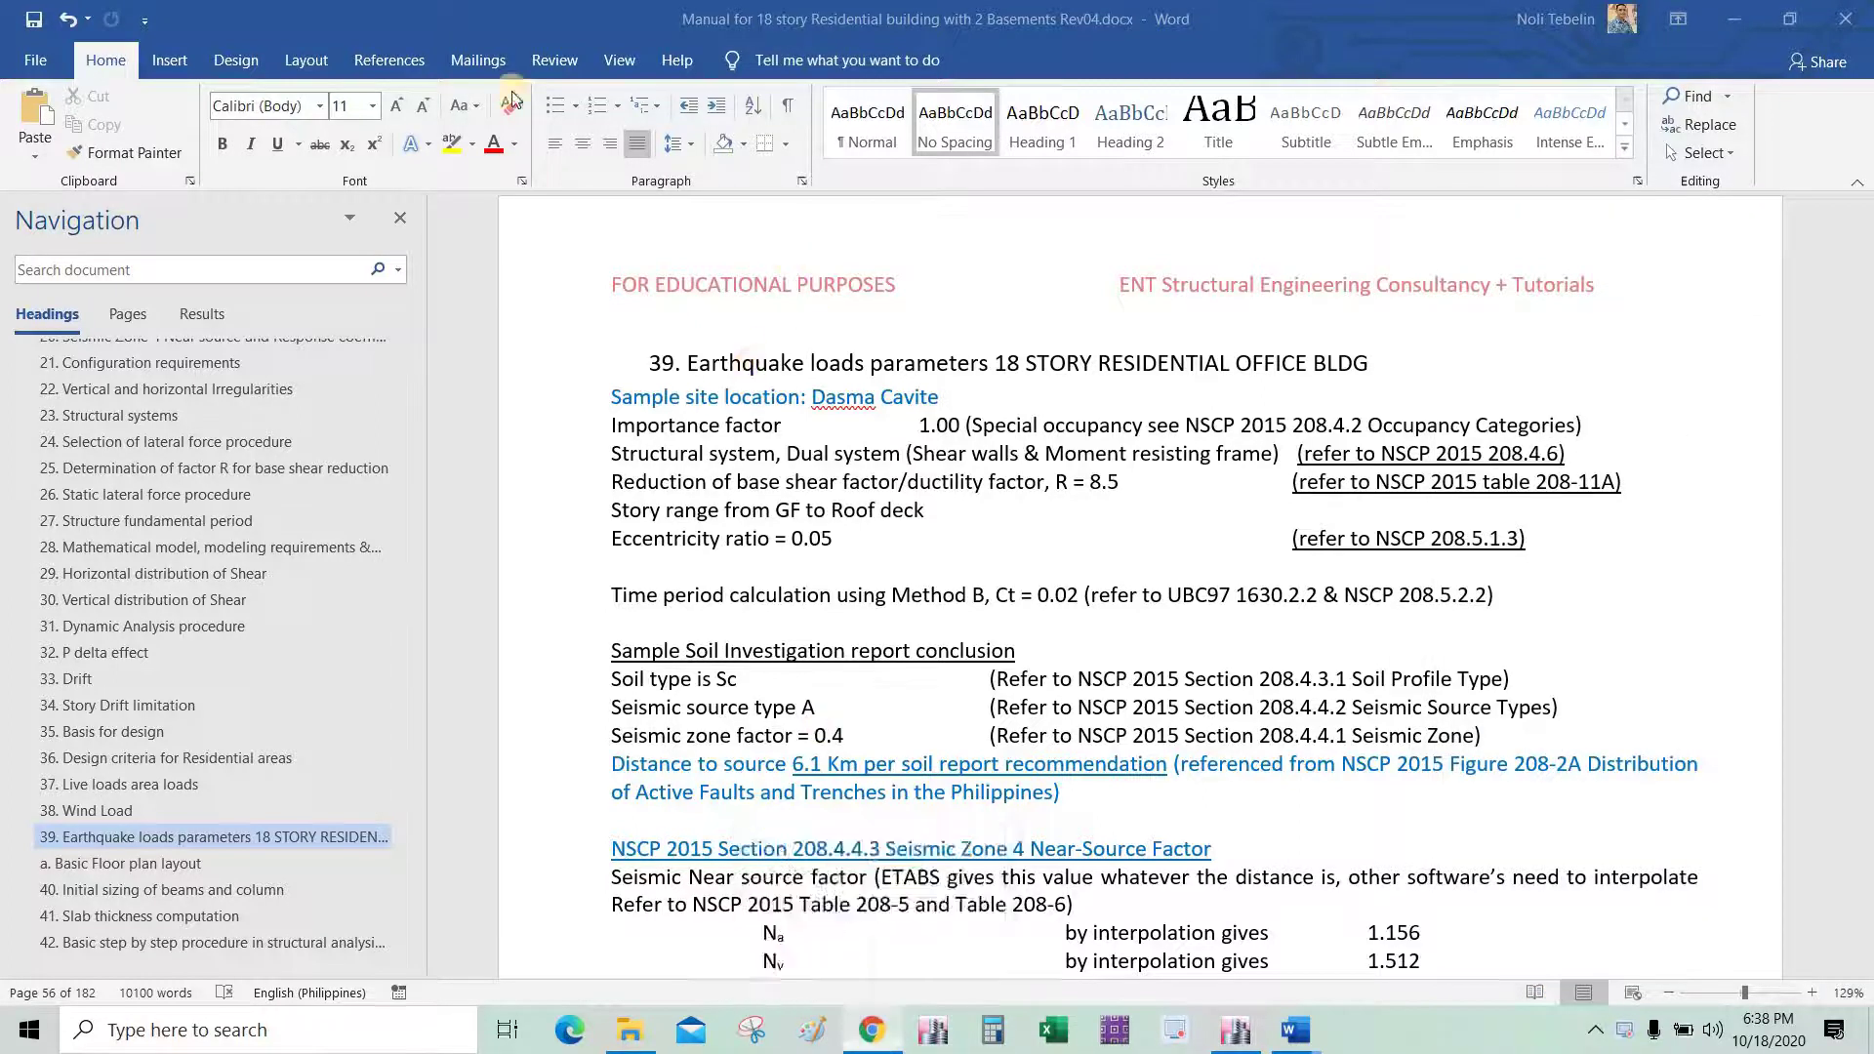
Switch to Chrome, search the web for "FAULTFINDER" in the new tab and open the PHIVOLCS FaultFinder site.
click(874, 1033)
click(622, 22)
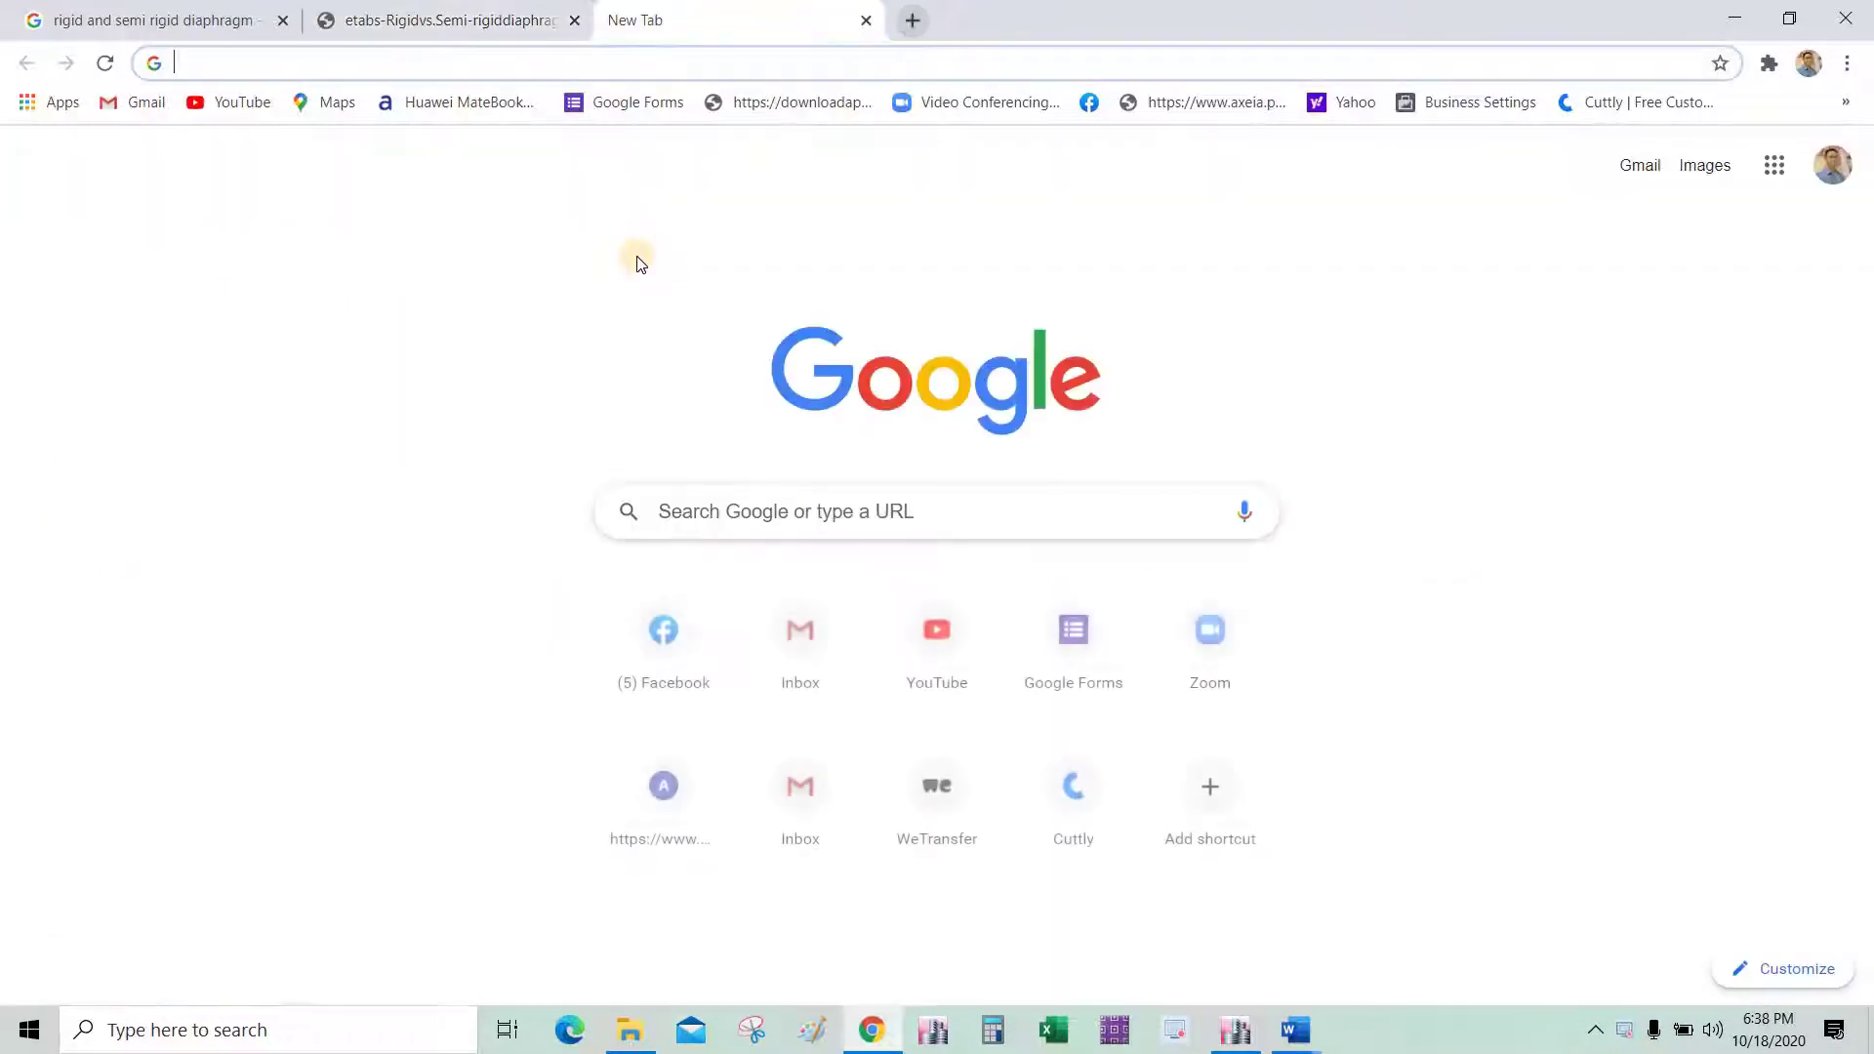
text(FAUL)
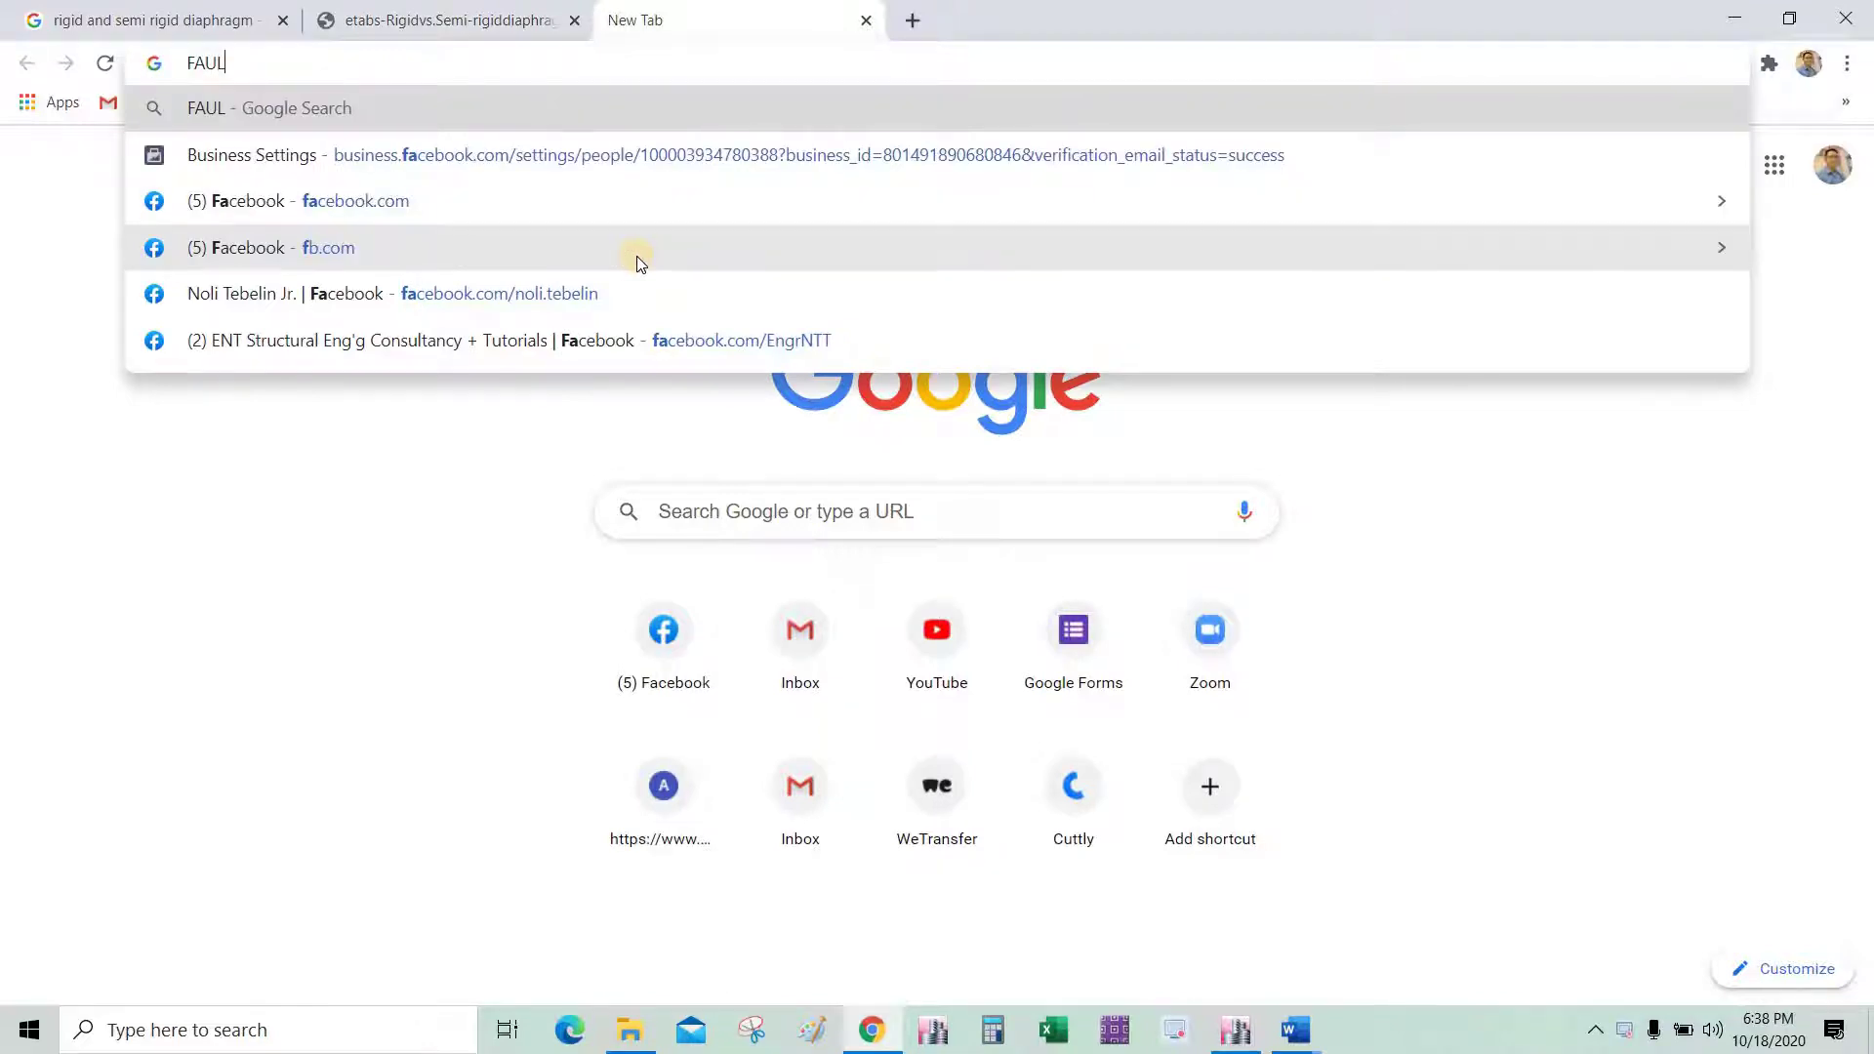
text(TFINDER)
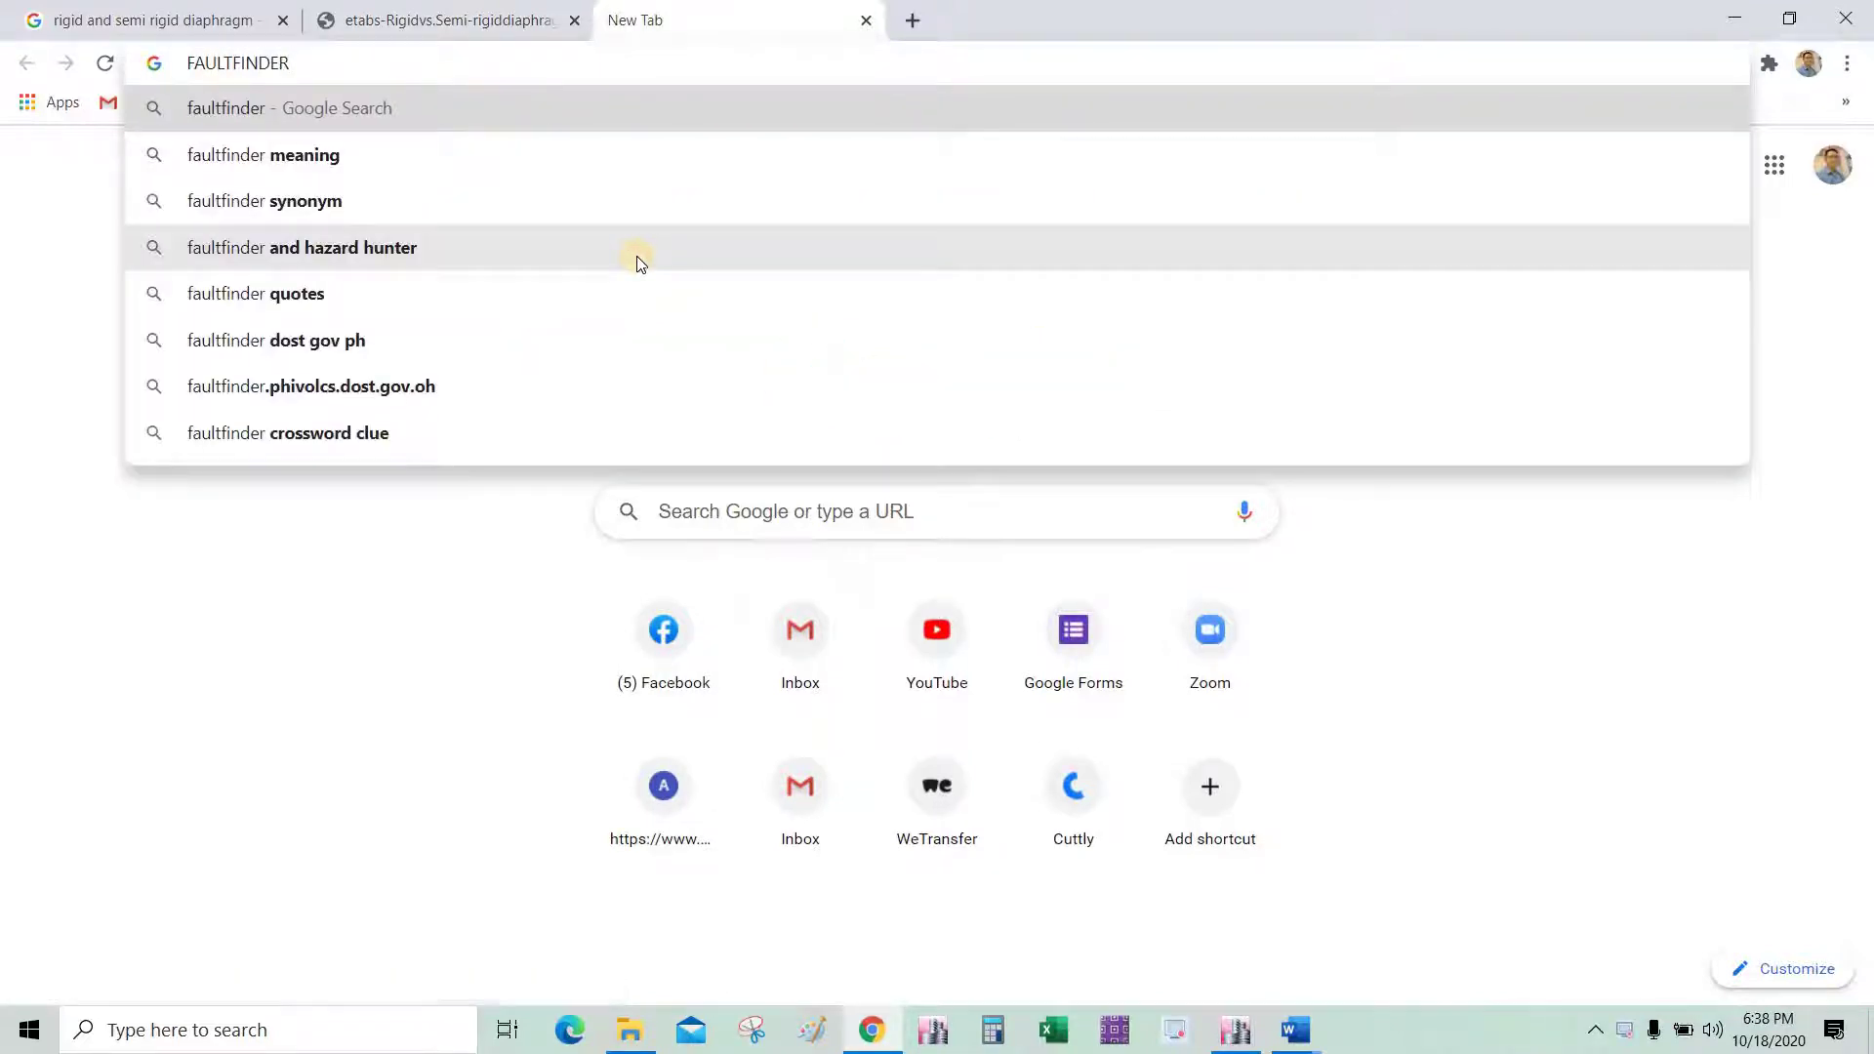
key(Return)
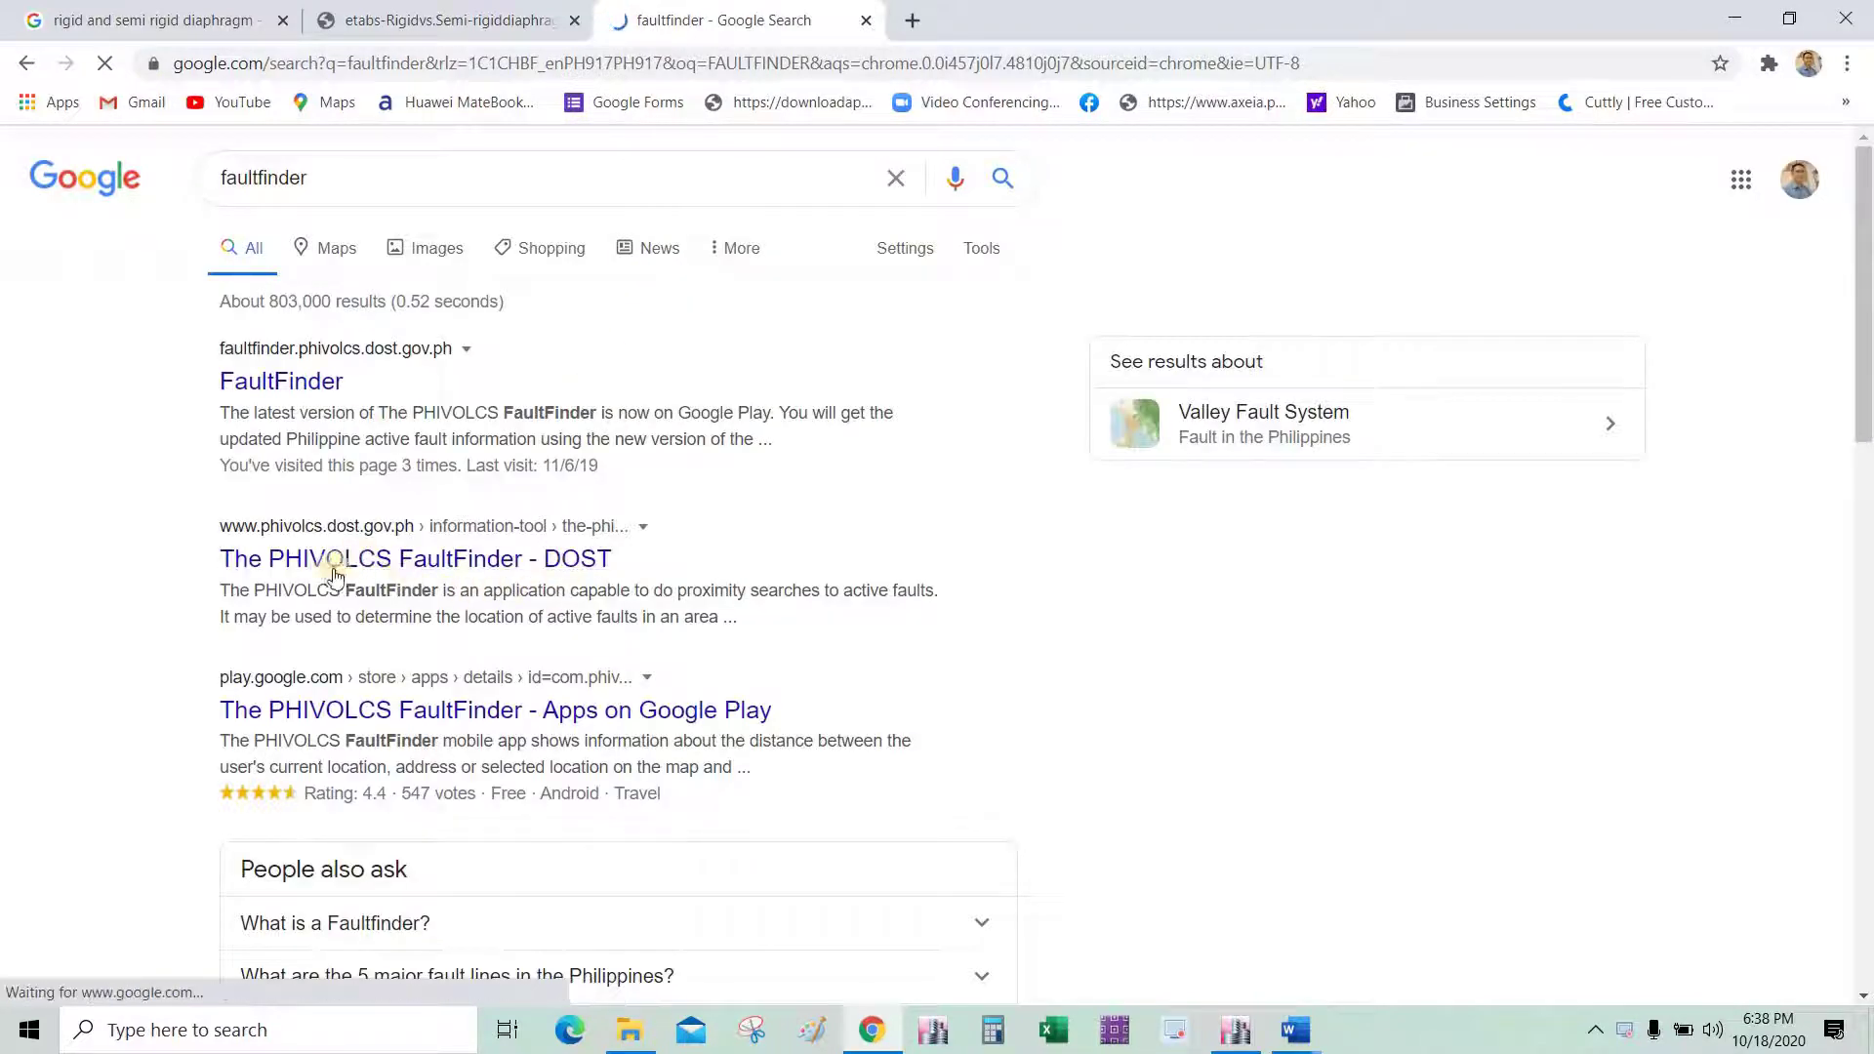
click(316, 384)
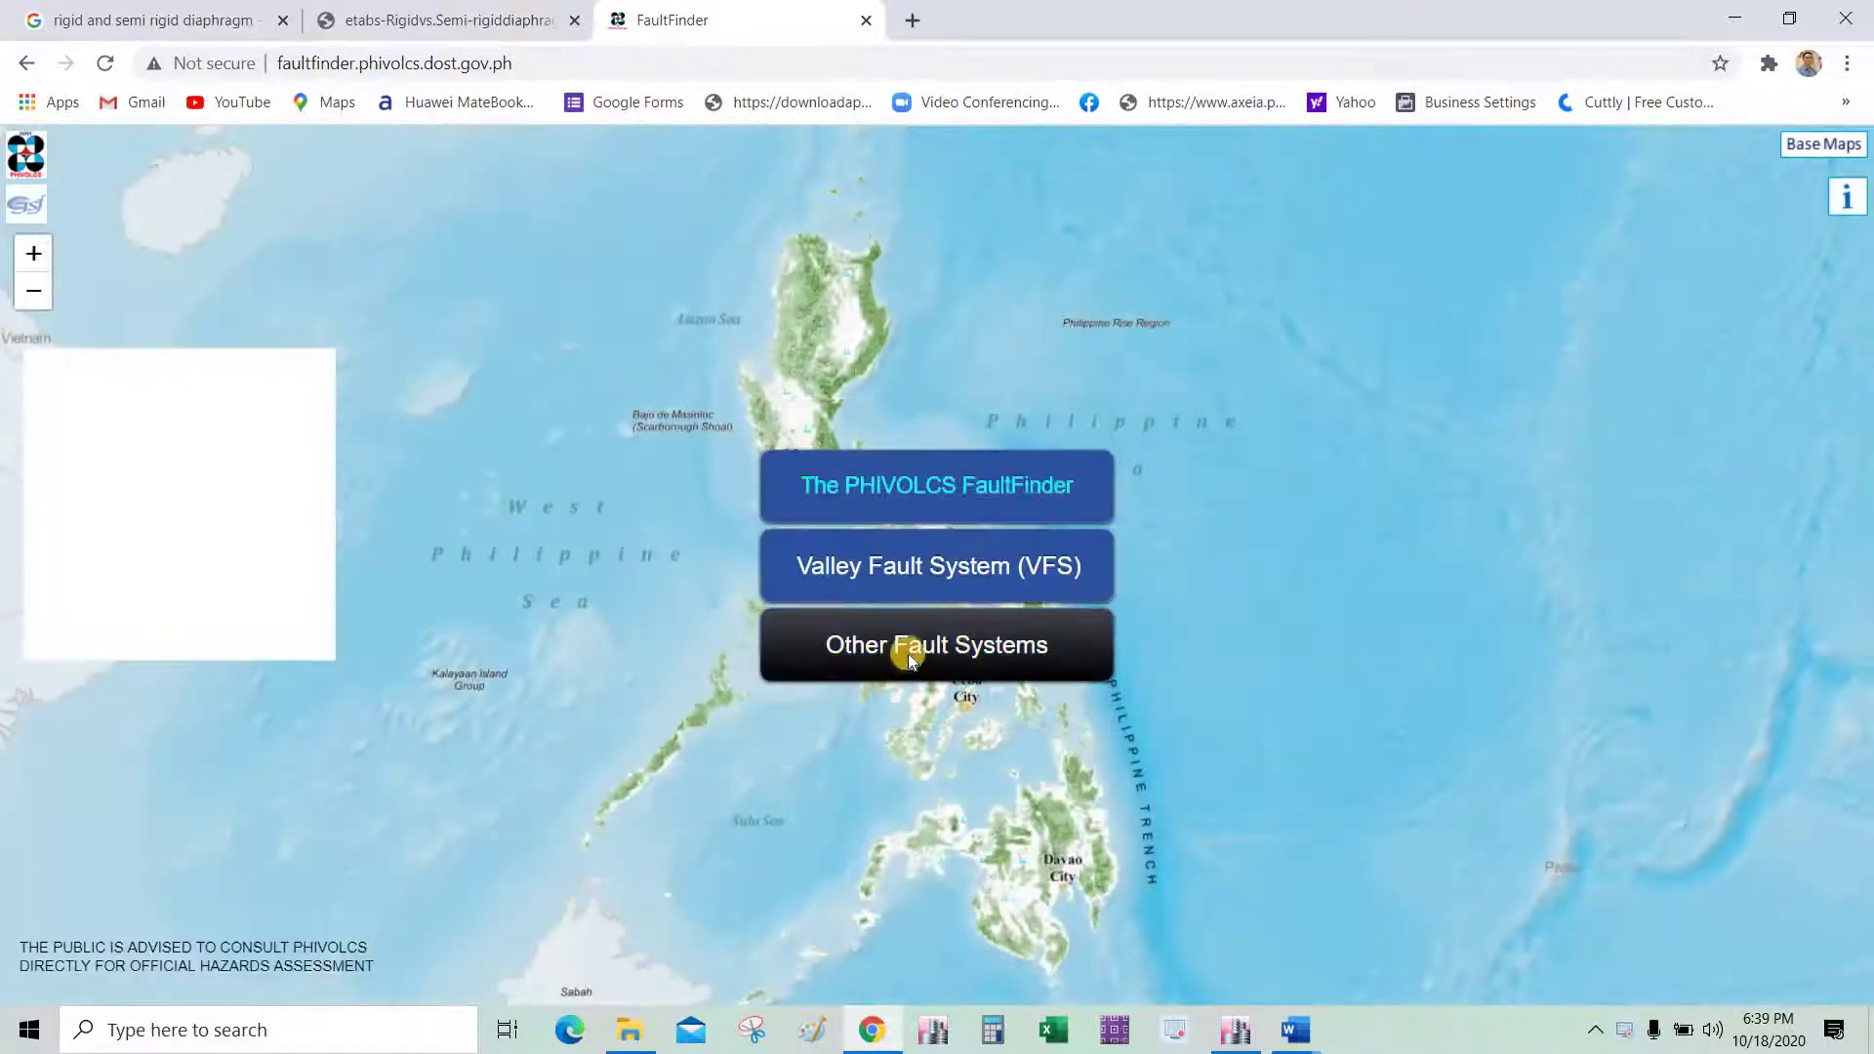
Show the other fault systems in FaultFinder and bring the Cavite and Laguna area around Dasmariñas into view.
click(910, 656)
click(879, 810)
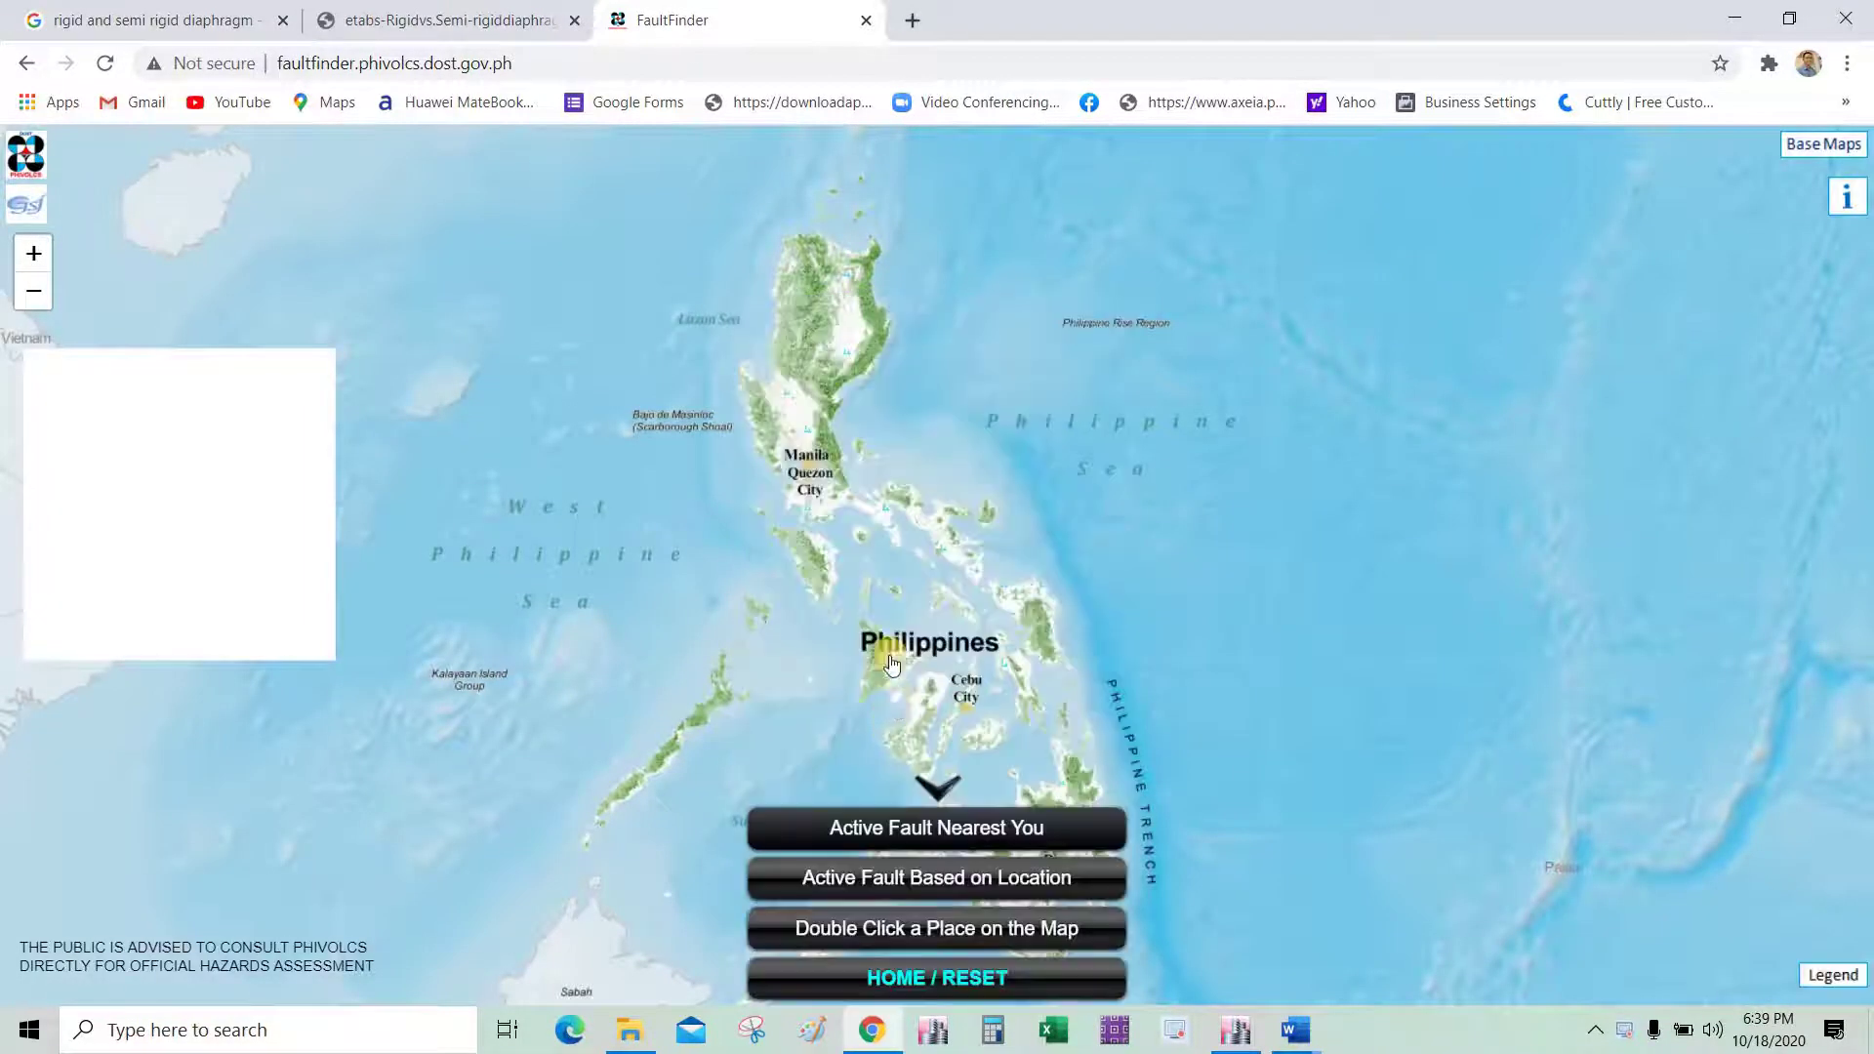
scroll(806, 460, up, 3)
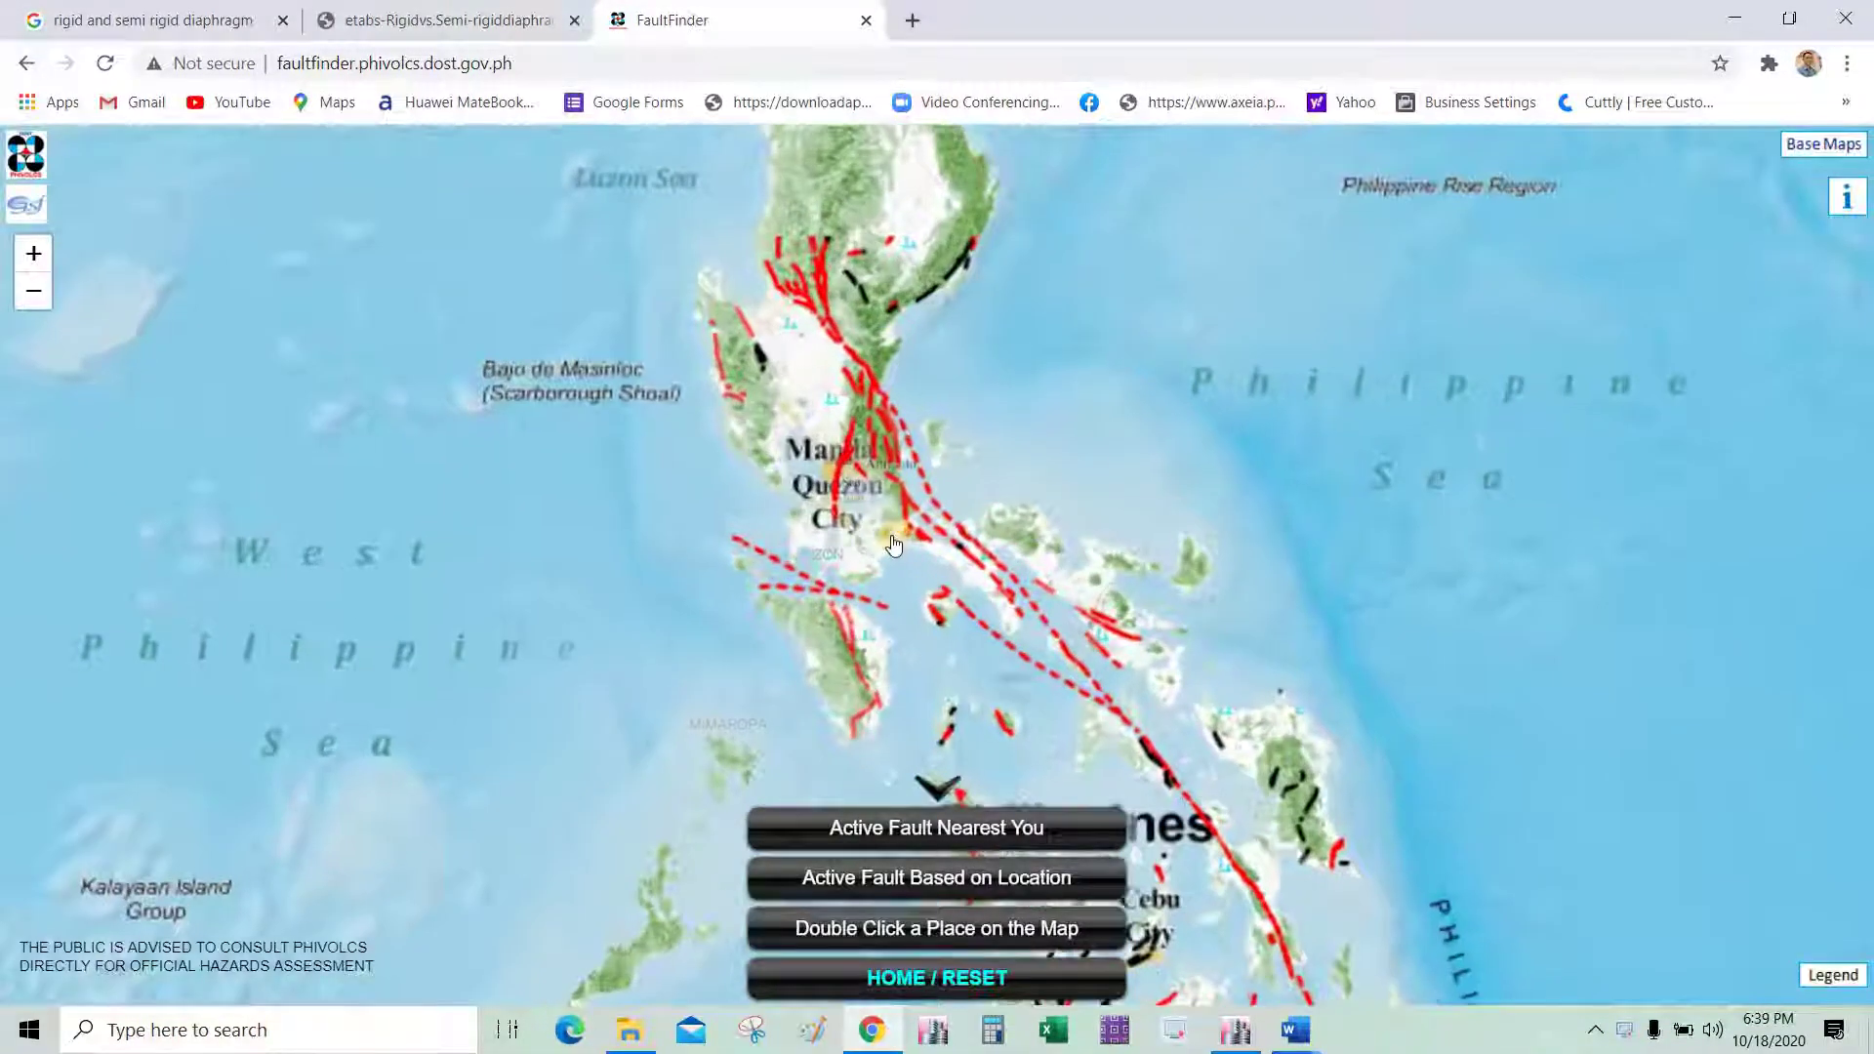
scroll(791, 503, up, 4)
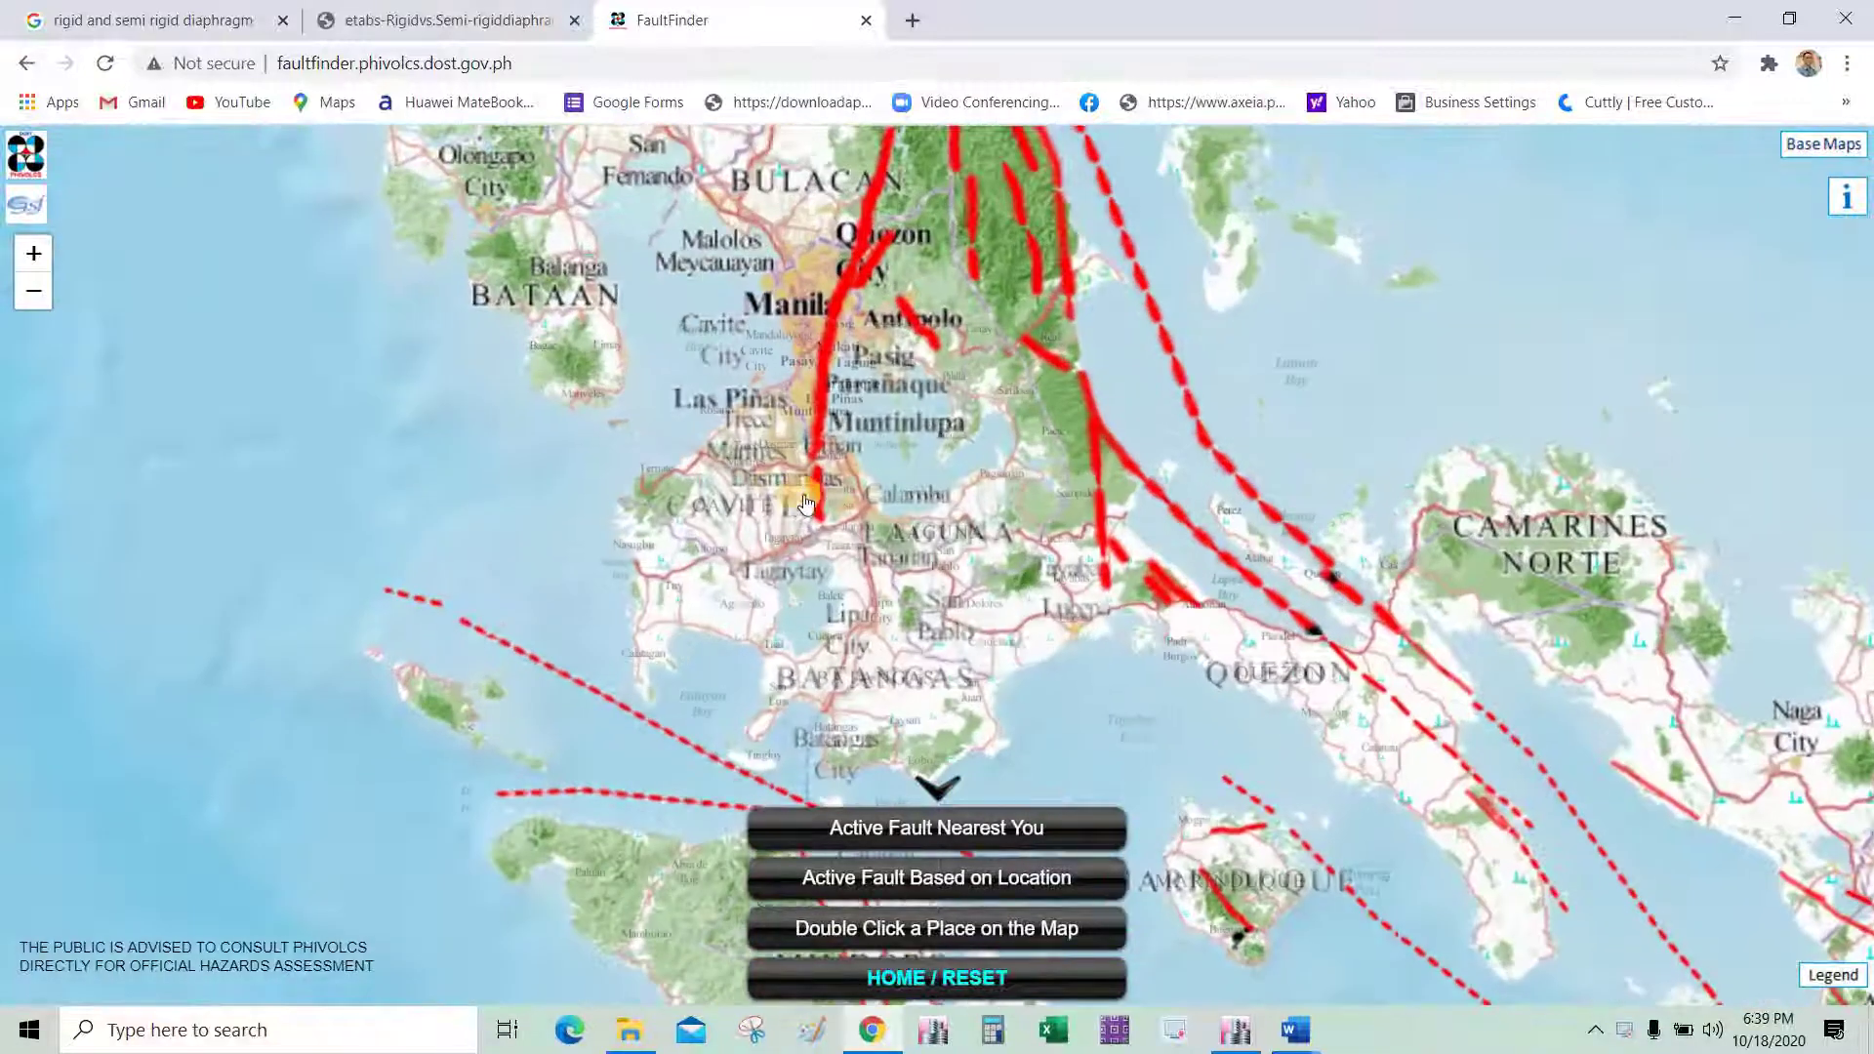
scroll(847, 485, up, 2)
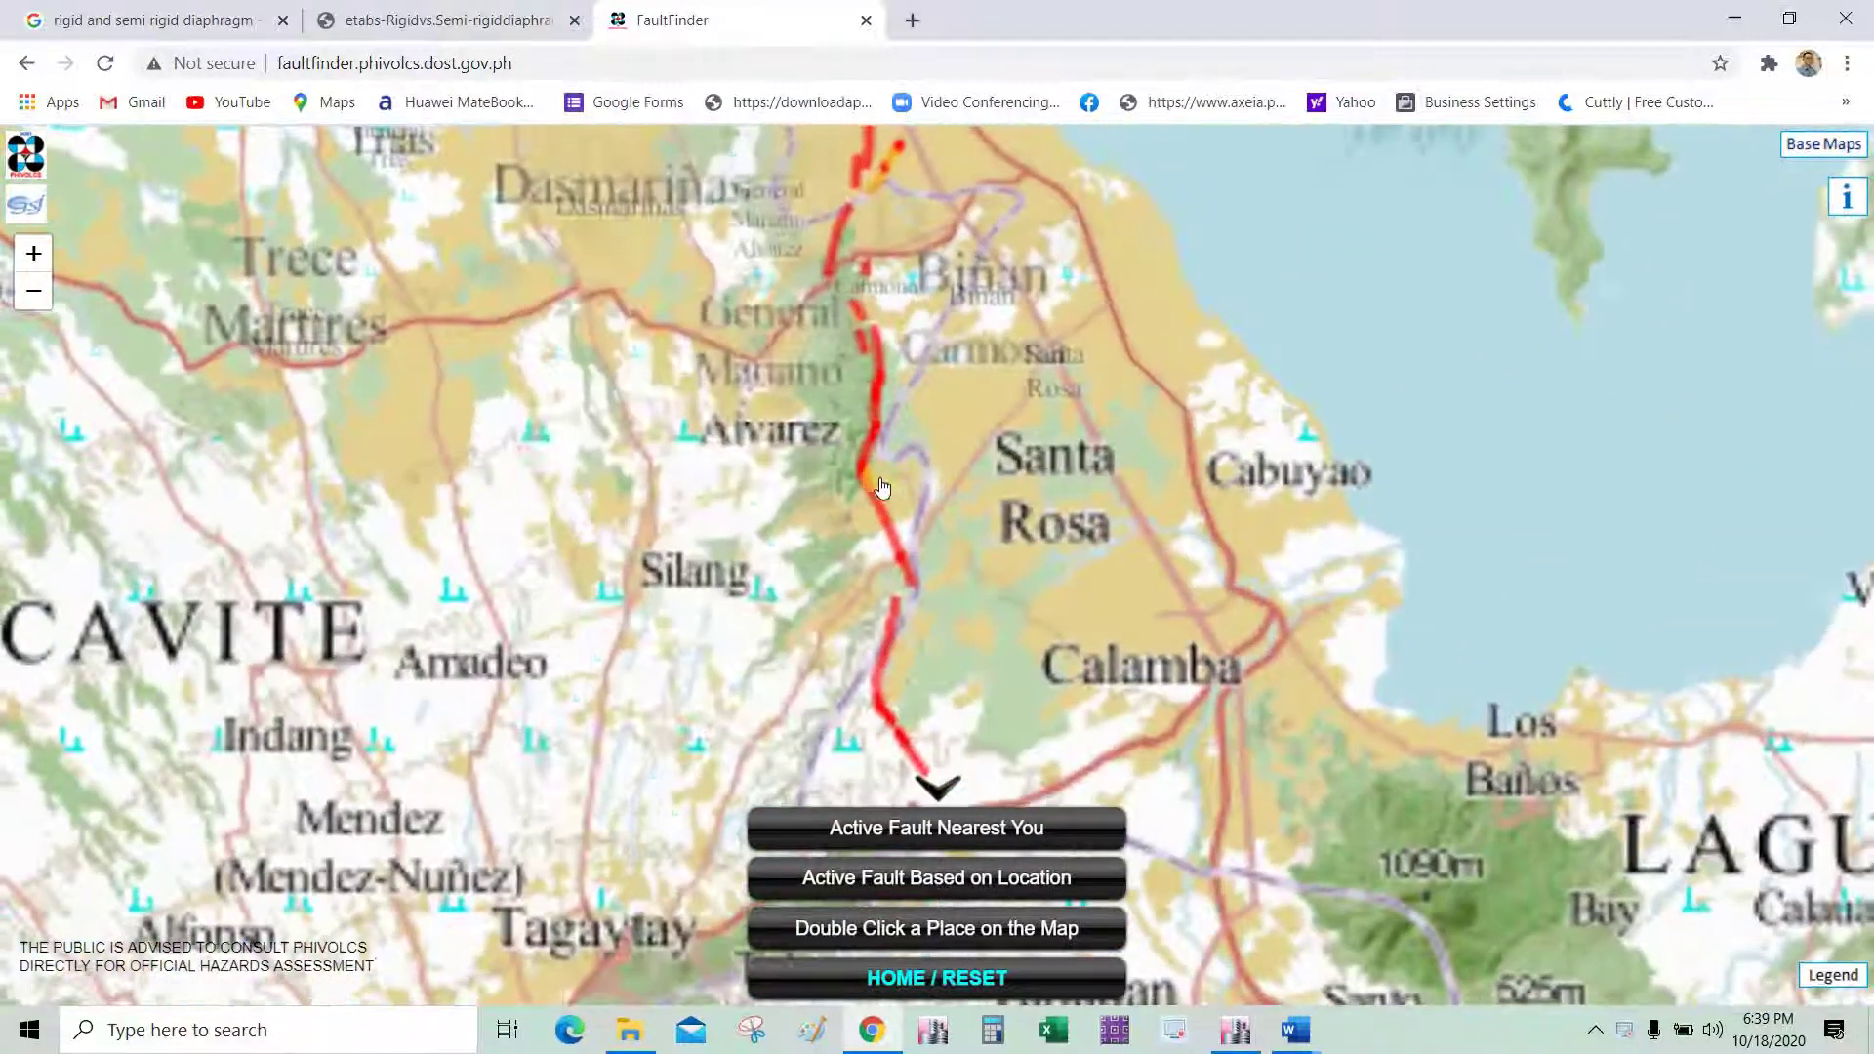
scroll(697, 565, down, 1)
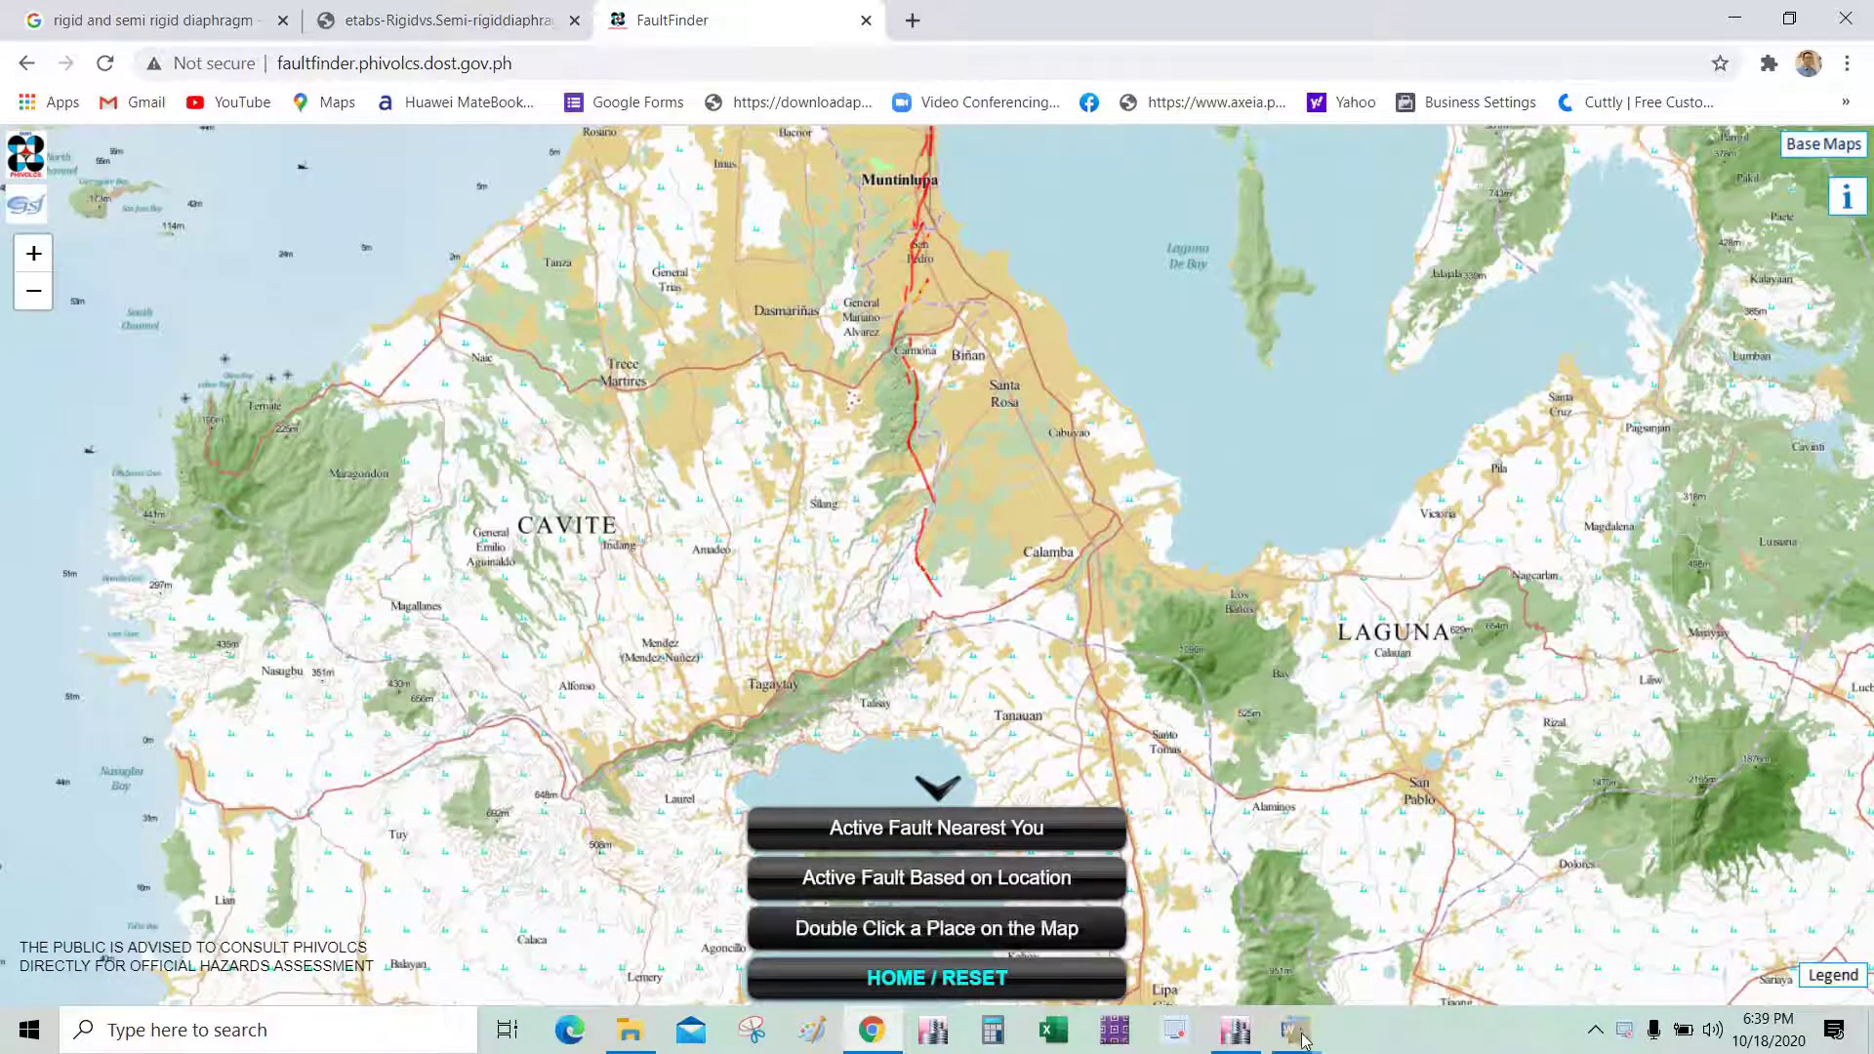
Switch to the Word manual and find the map of the site location's distance to the fault line.
mouse_move(1296, 1030)
click(1370, 964)
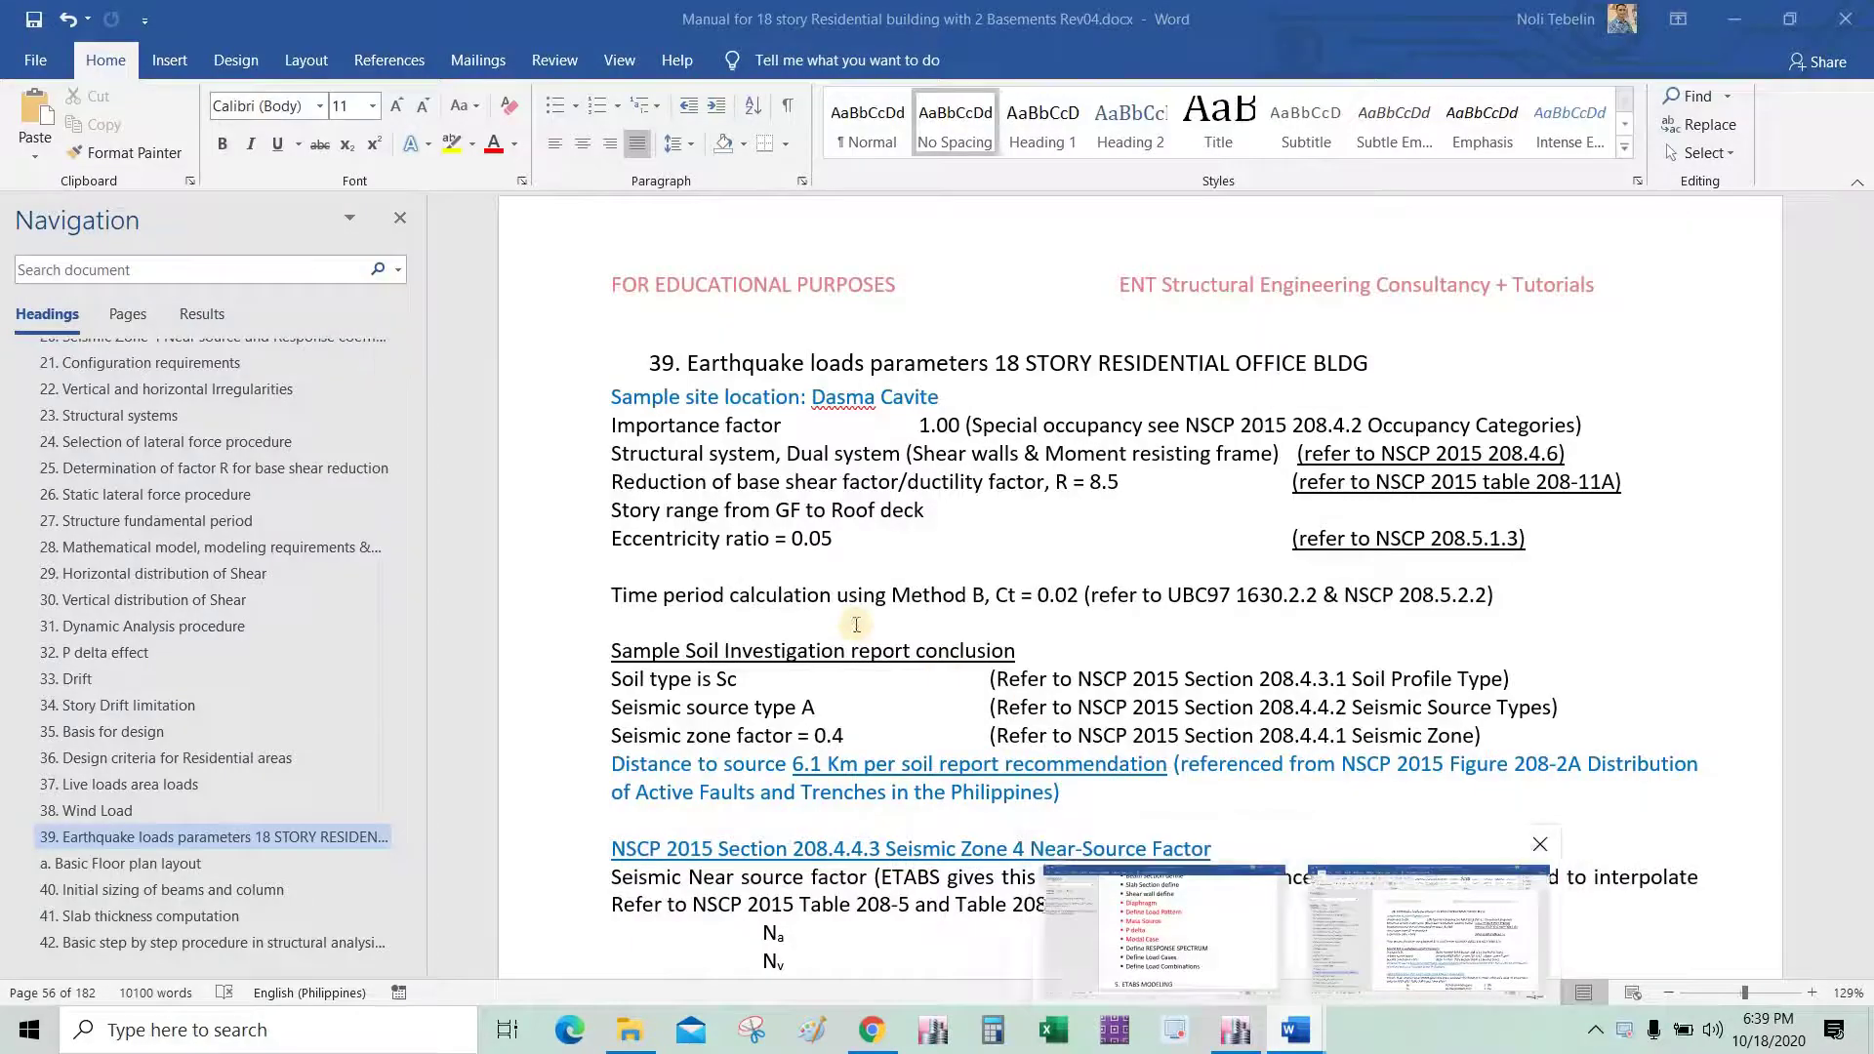
scroll(1004, 586, down, 5)
scroll(1004, 586, up, 15)
scroll(1004, 586, down, 4)
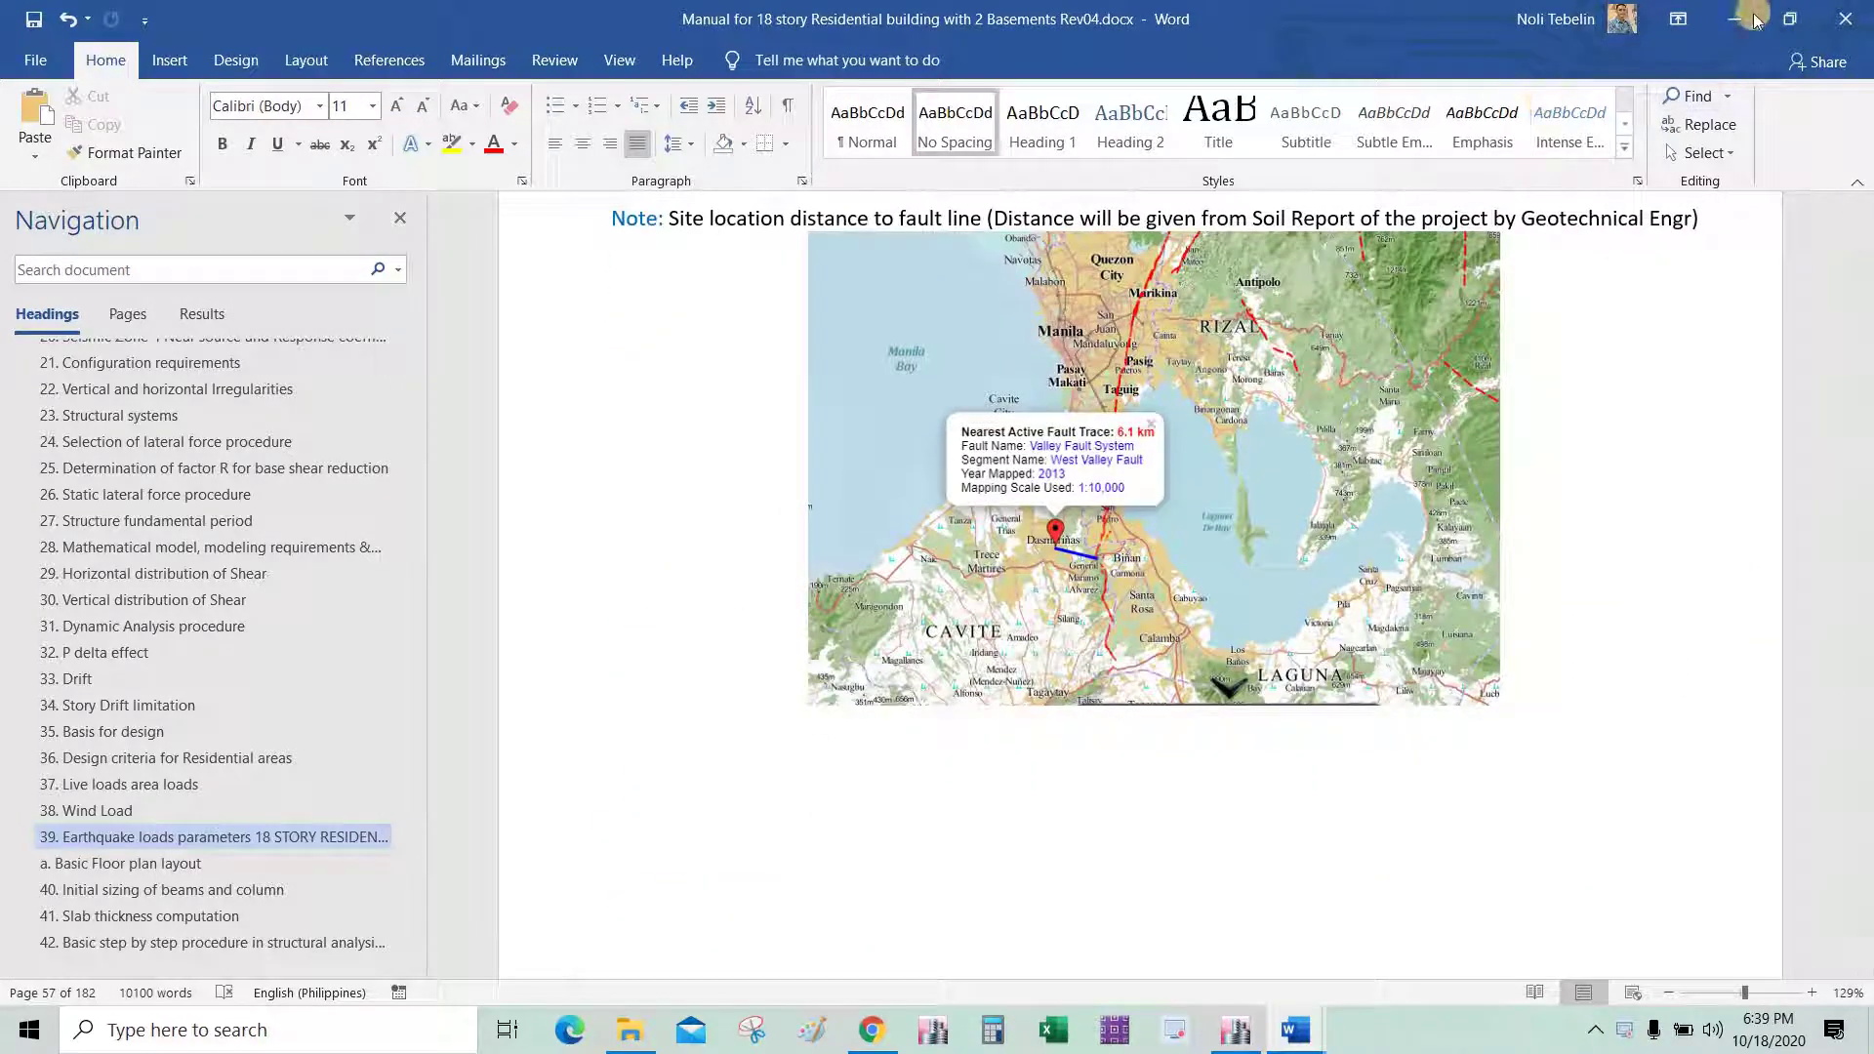
Compare the FaultFinder map of Cavite with the manual's fault distance map.
key(alt+Tab)
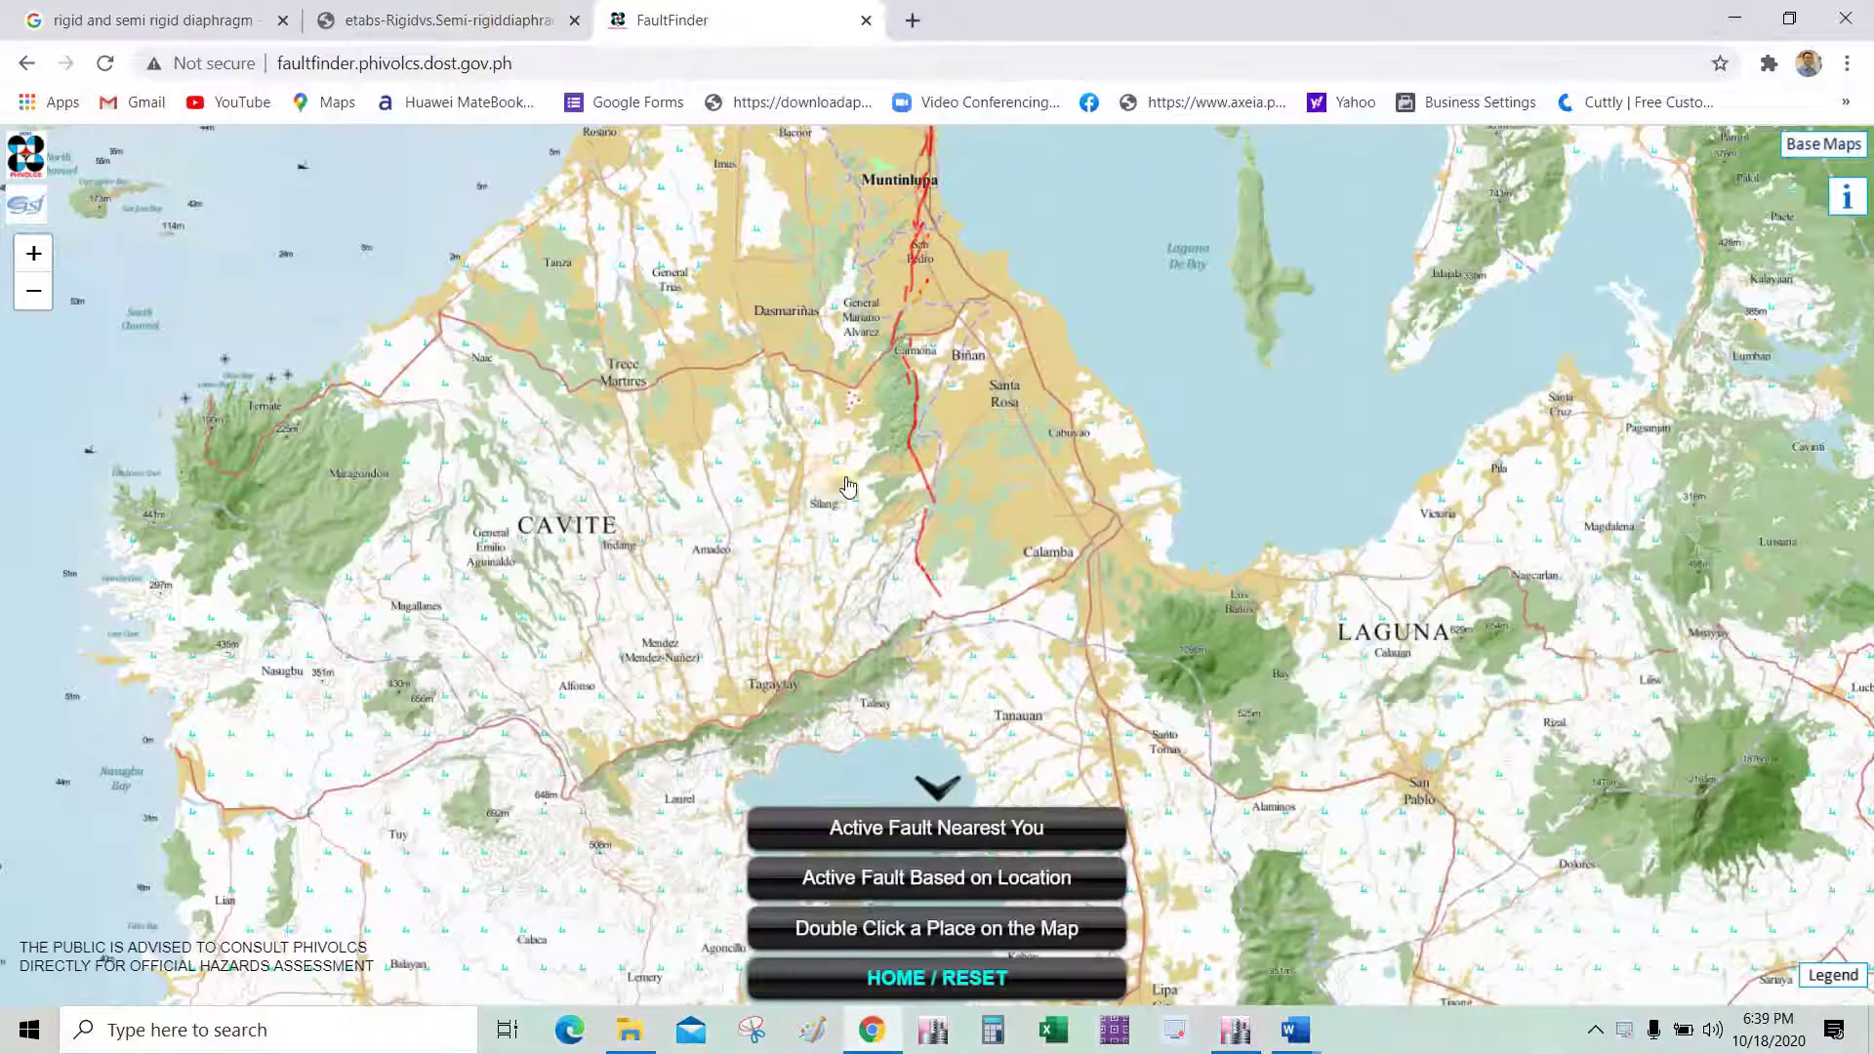
scroll(815, 493, down, 2)
scroll(810, 504, up, 2)
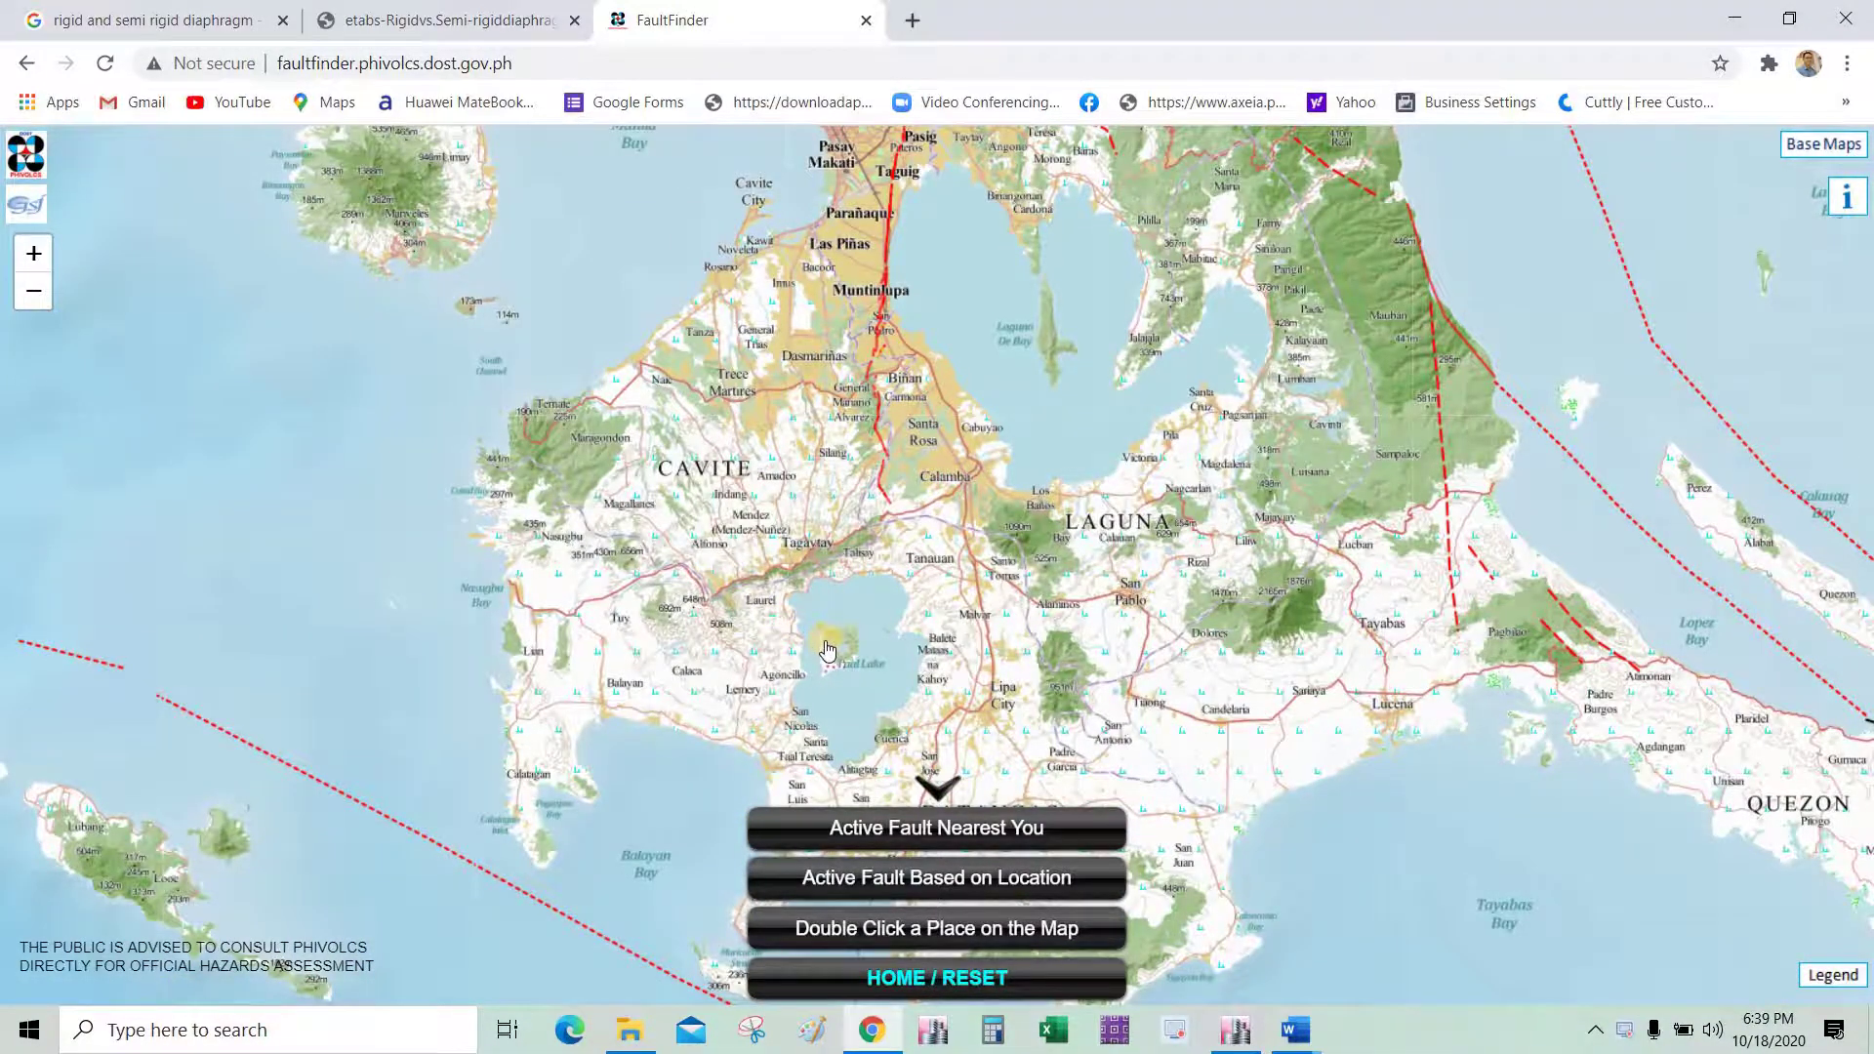
key(alt+Tab)
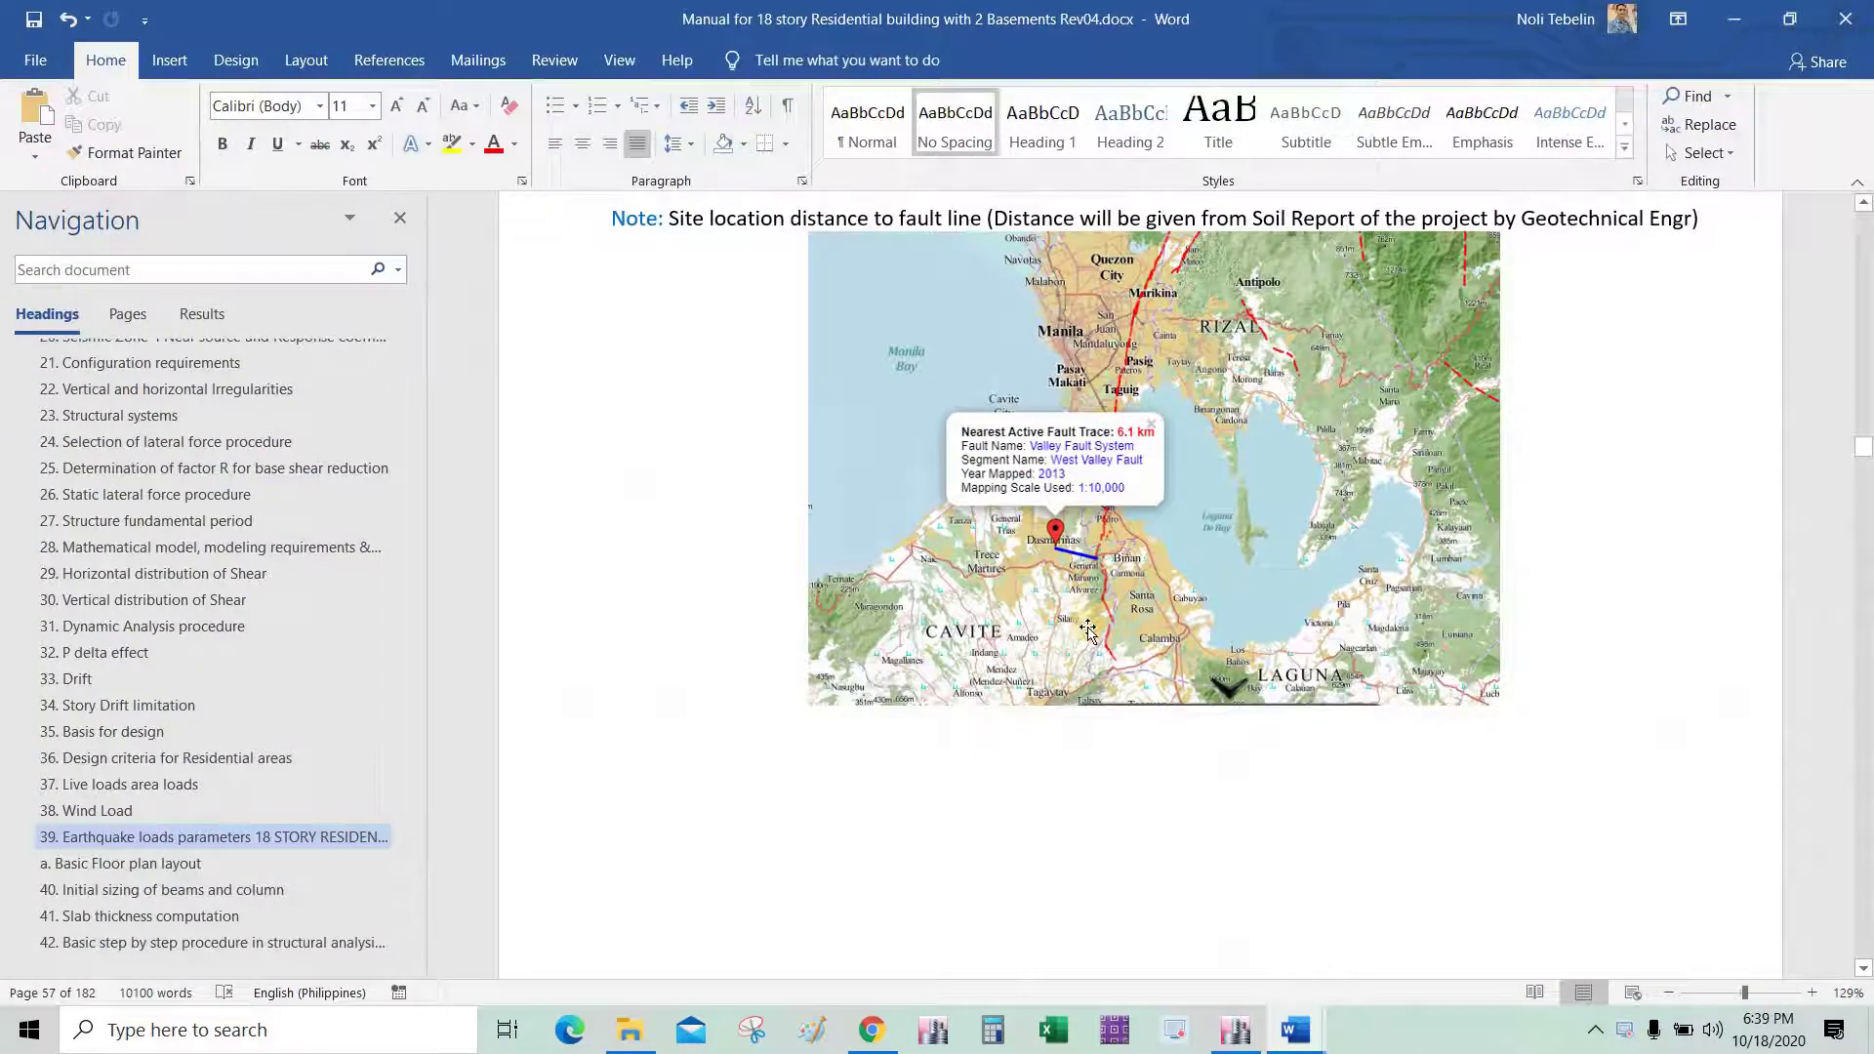
key(alt+Tab)
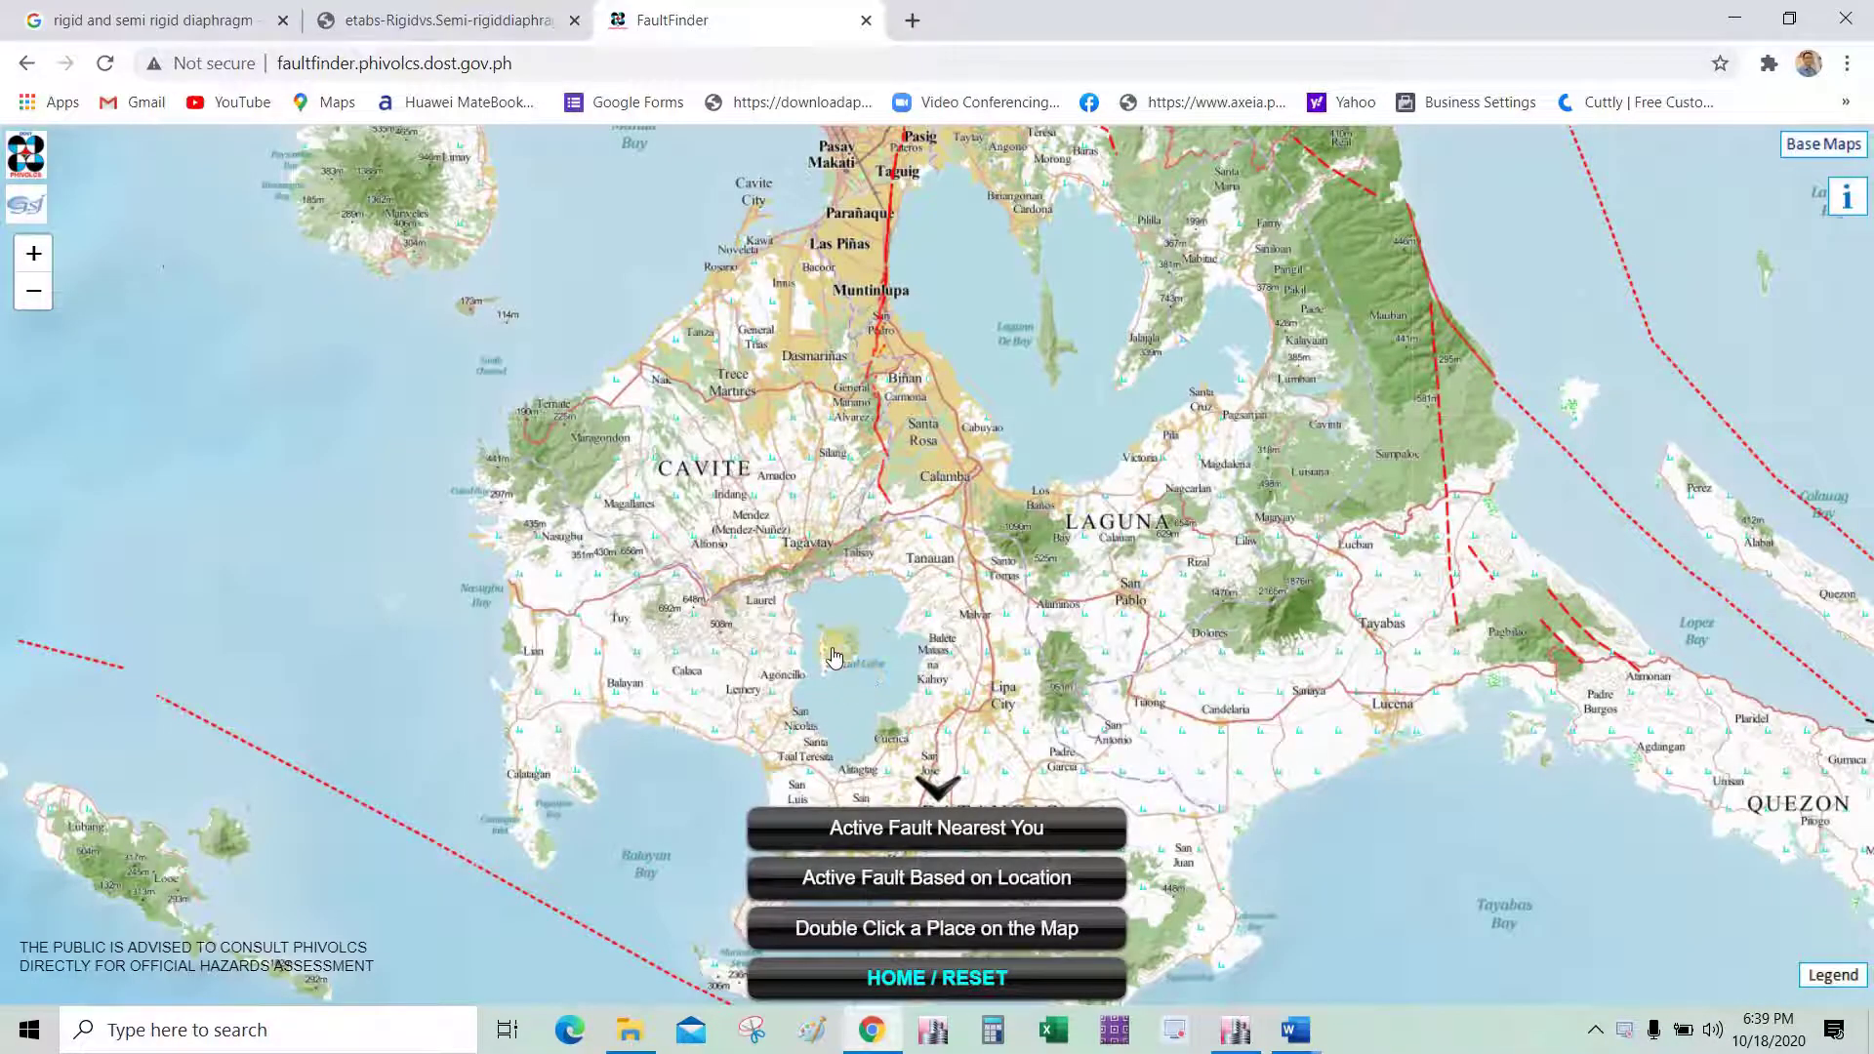
Measure the distance to the nearest active fault trace from a trial point in central Cavite.
double_click(771, 488)
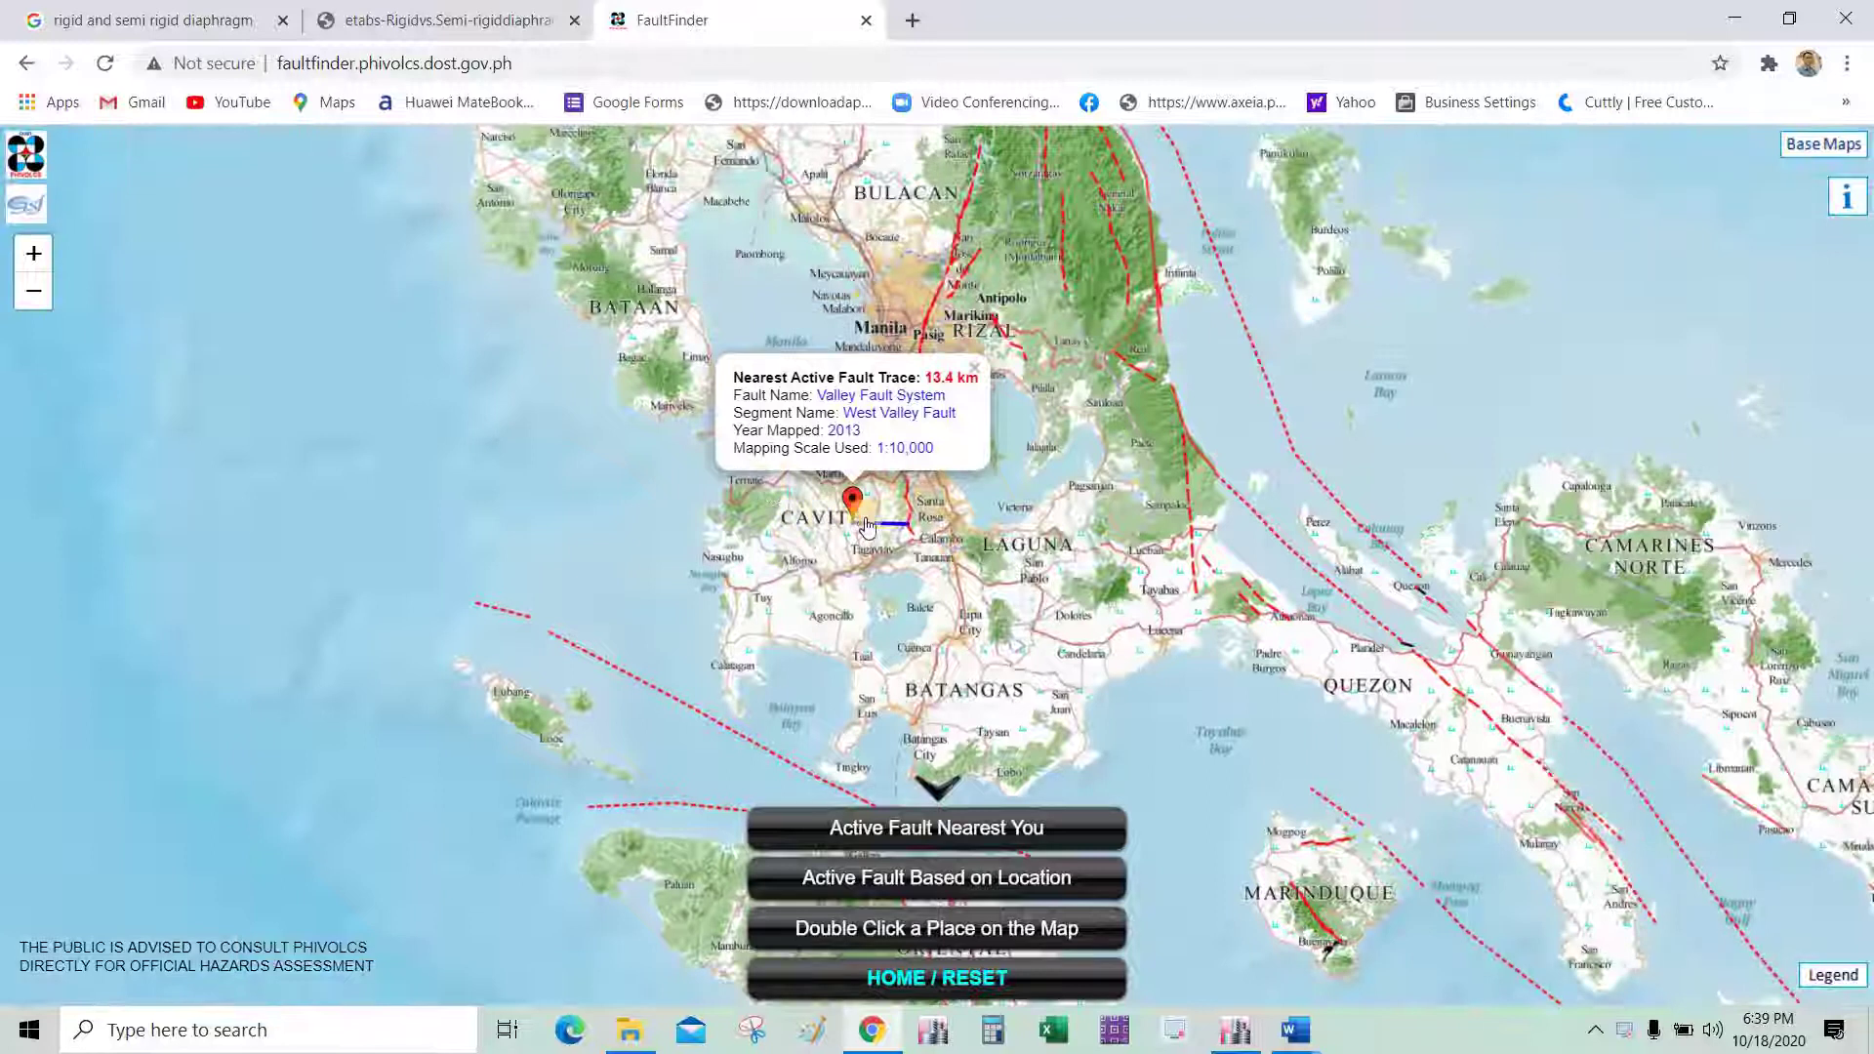
scroll(861, 489, up, 1)
scroll(900, 637, down, 2)
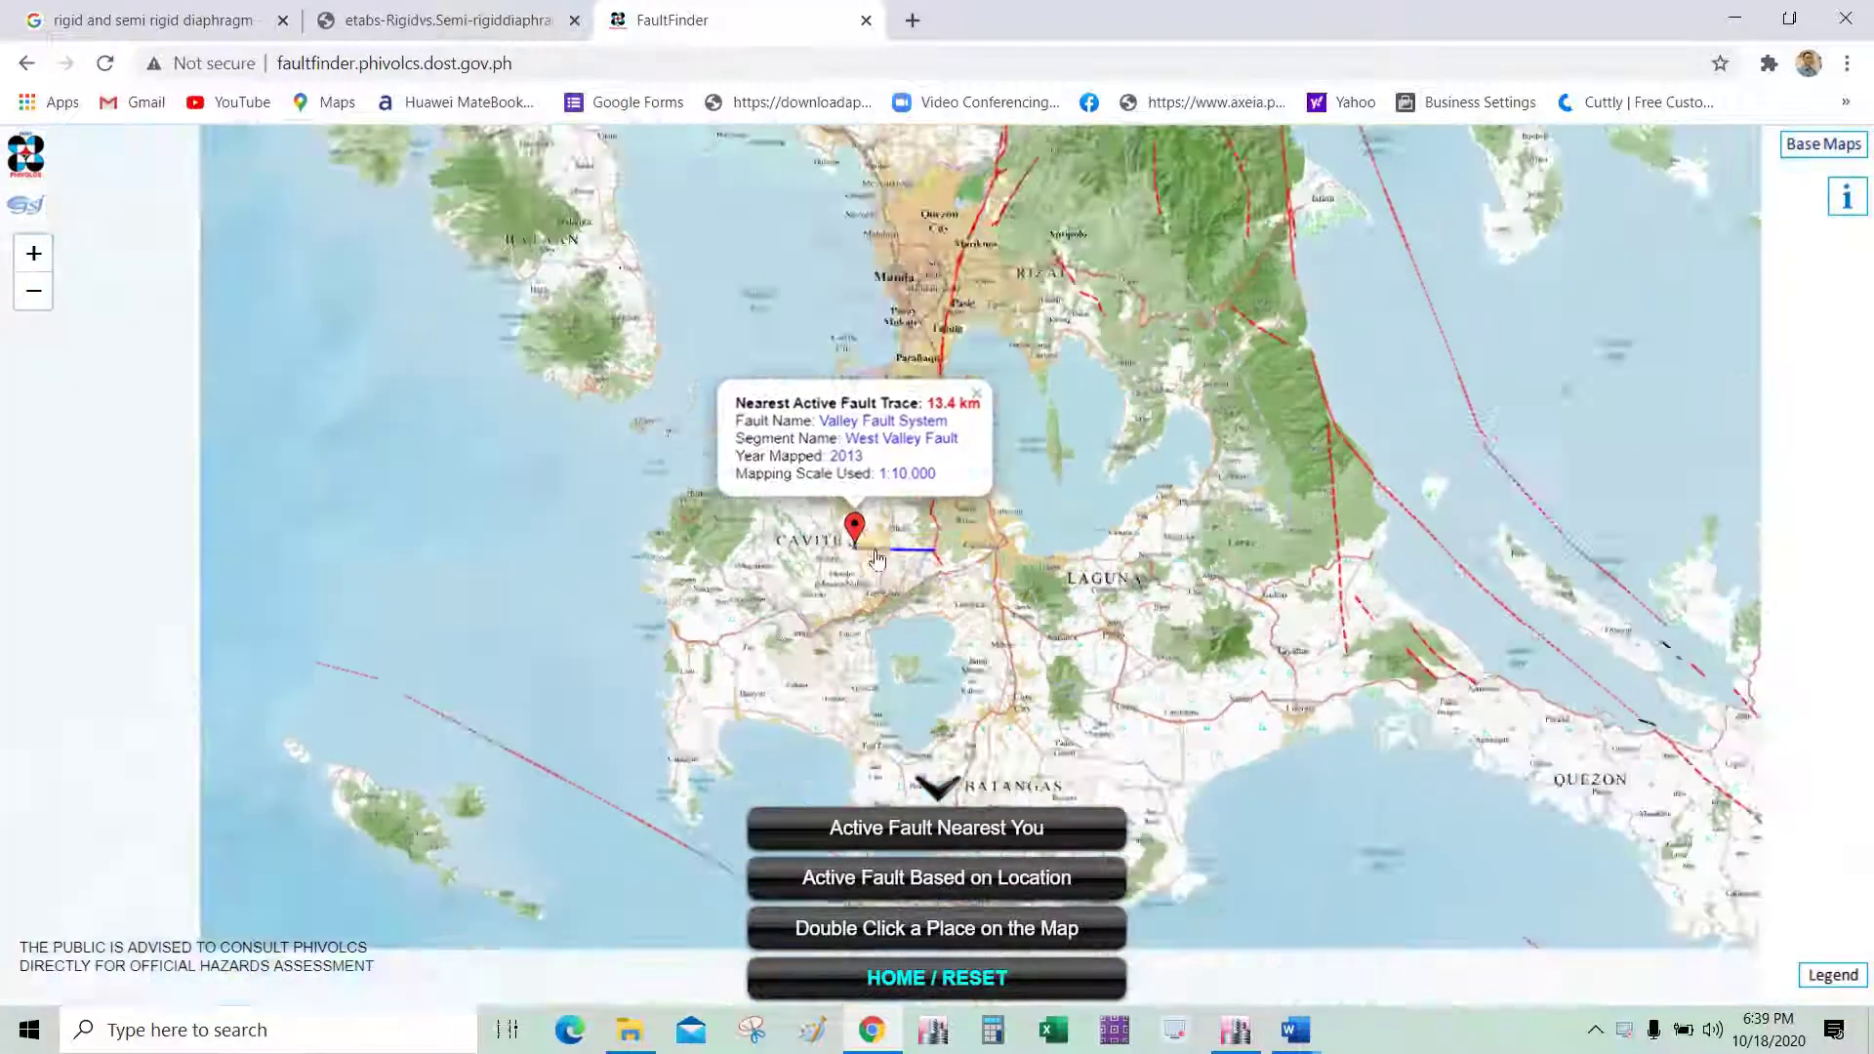
scroll(900, 637, up, 2)
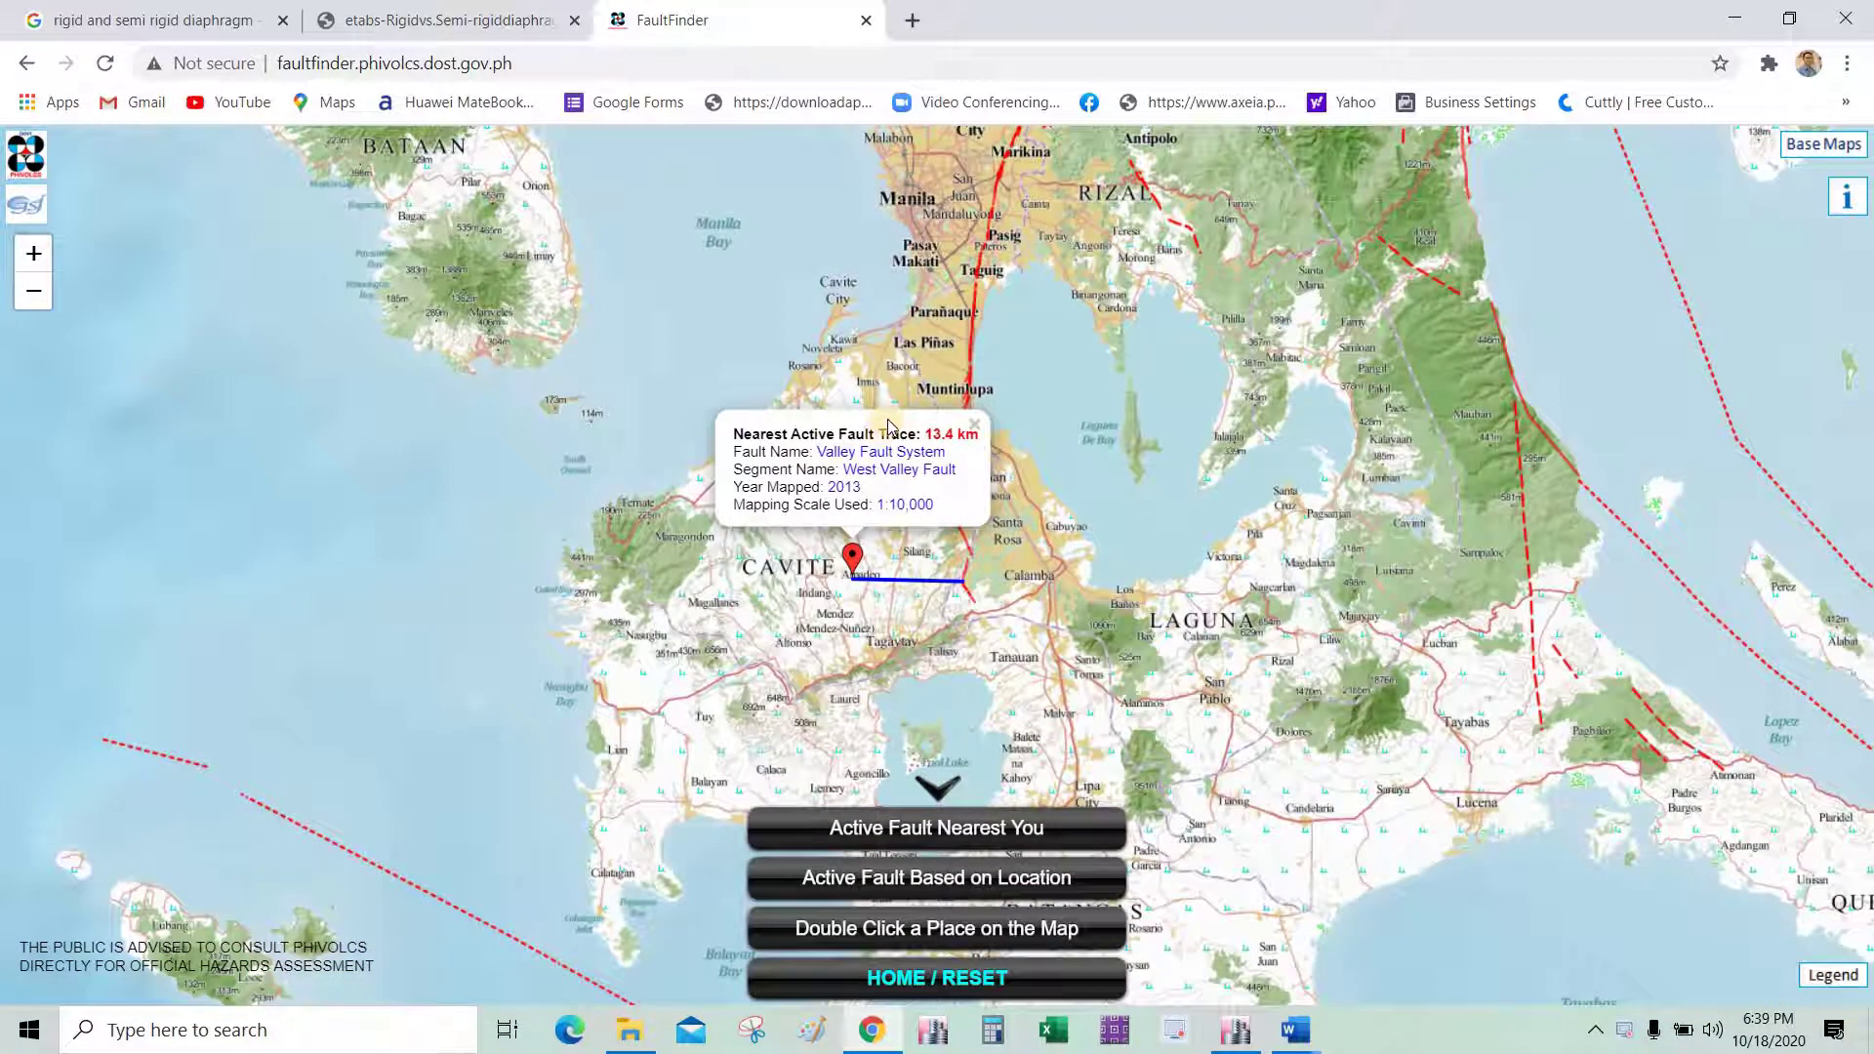
Close the trial point's result and measure the distance from Dasmariñas to the nearest active fault trace.
click(886, 561)
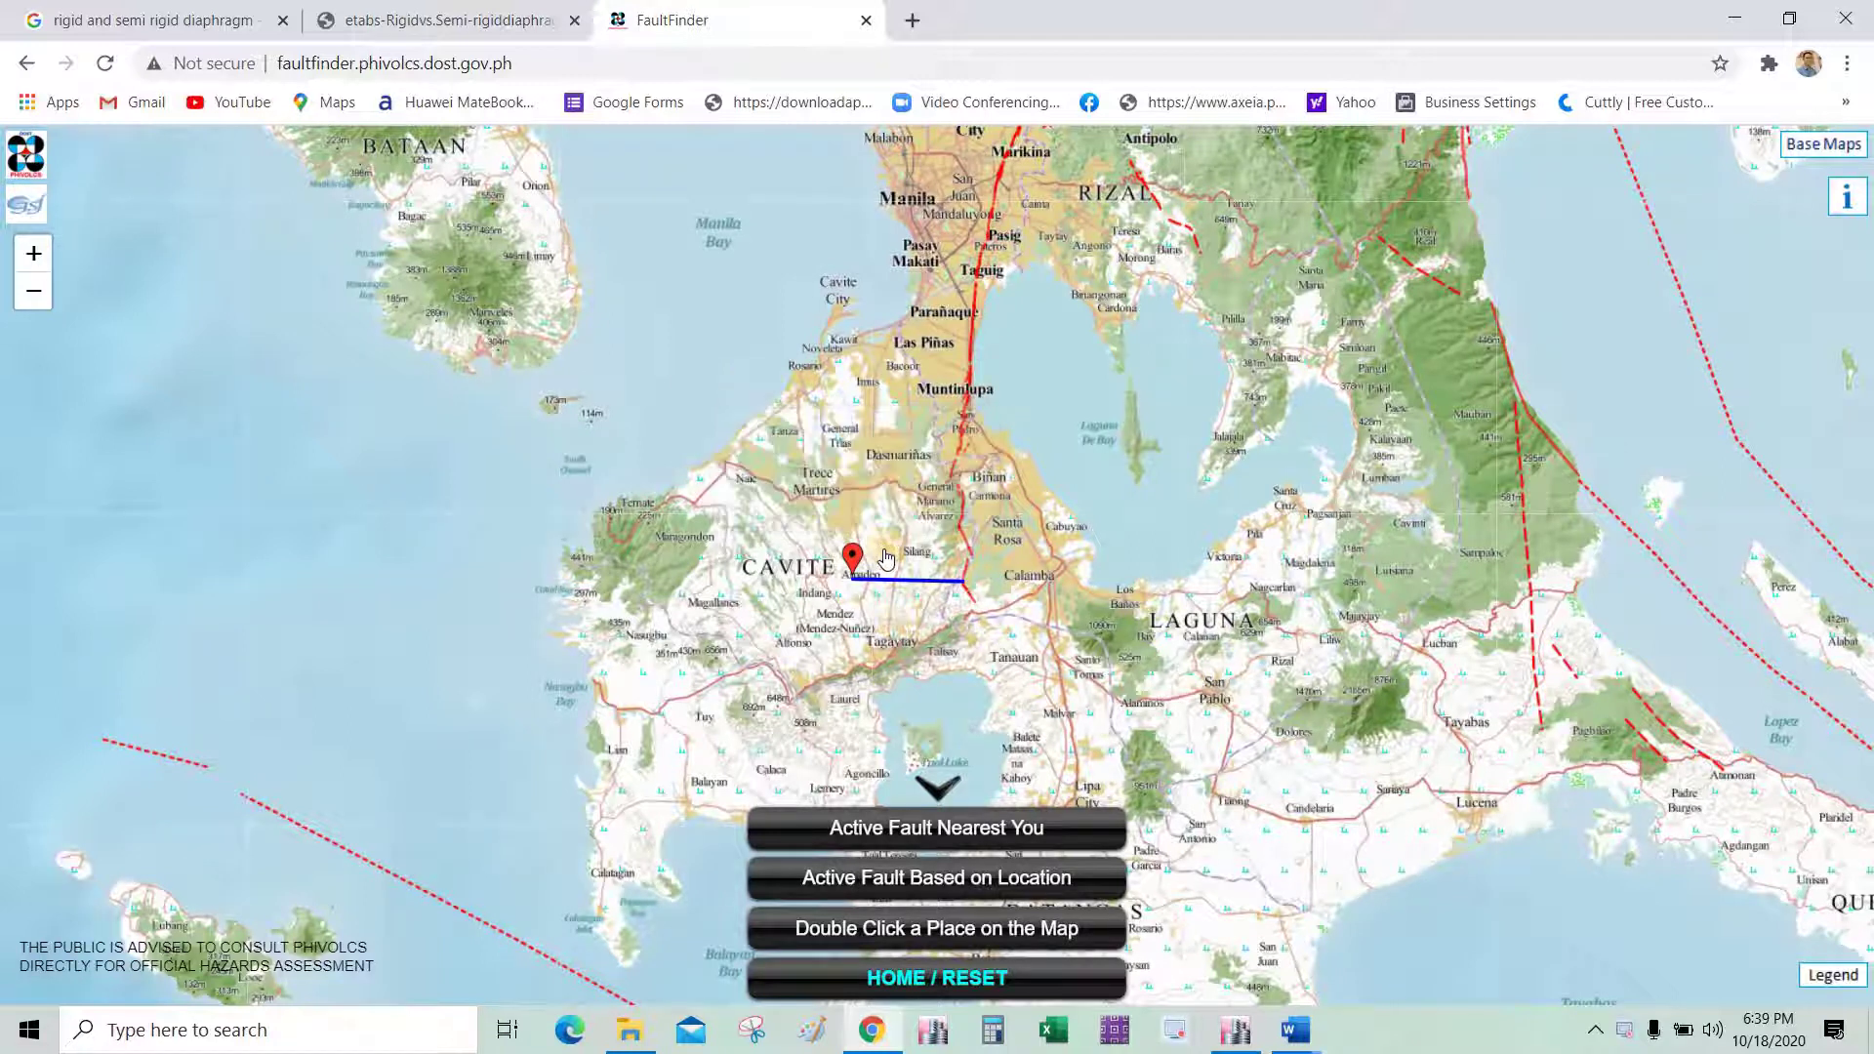
double_click(900, 459)
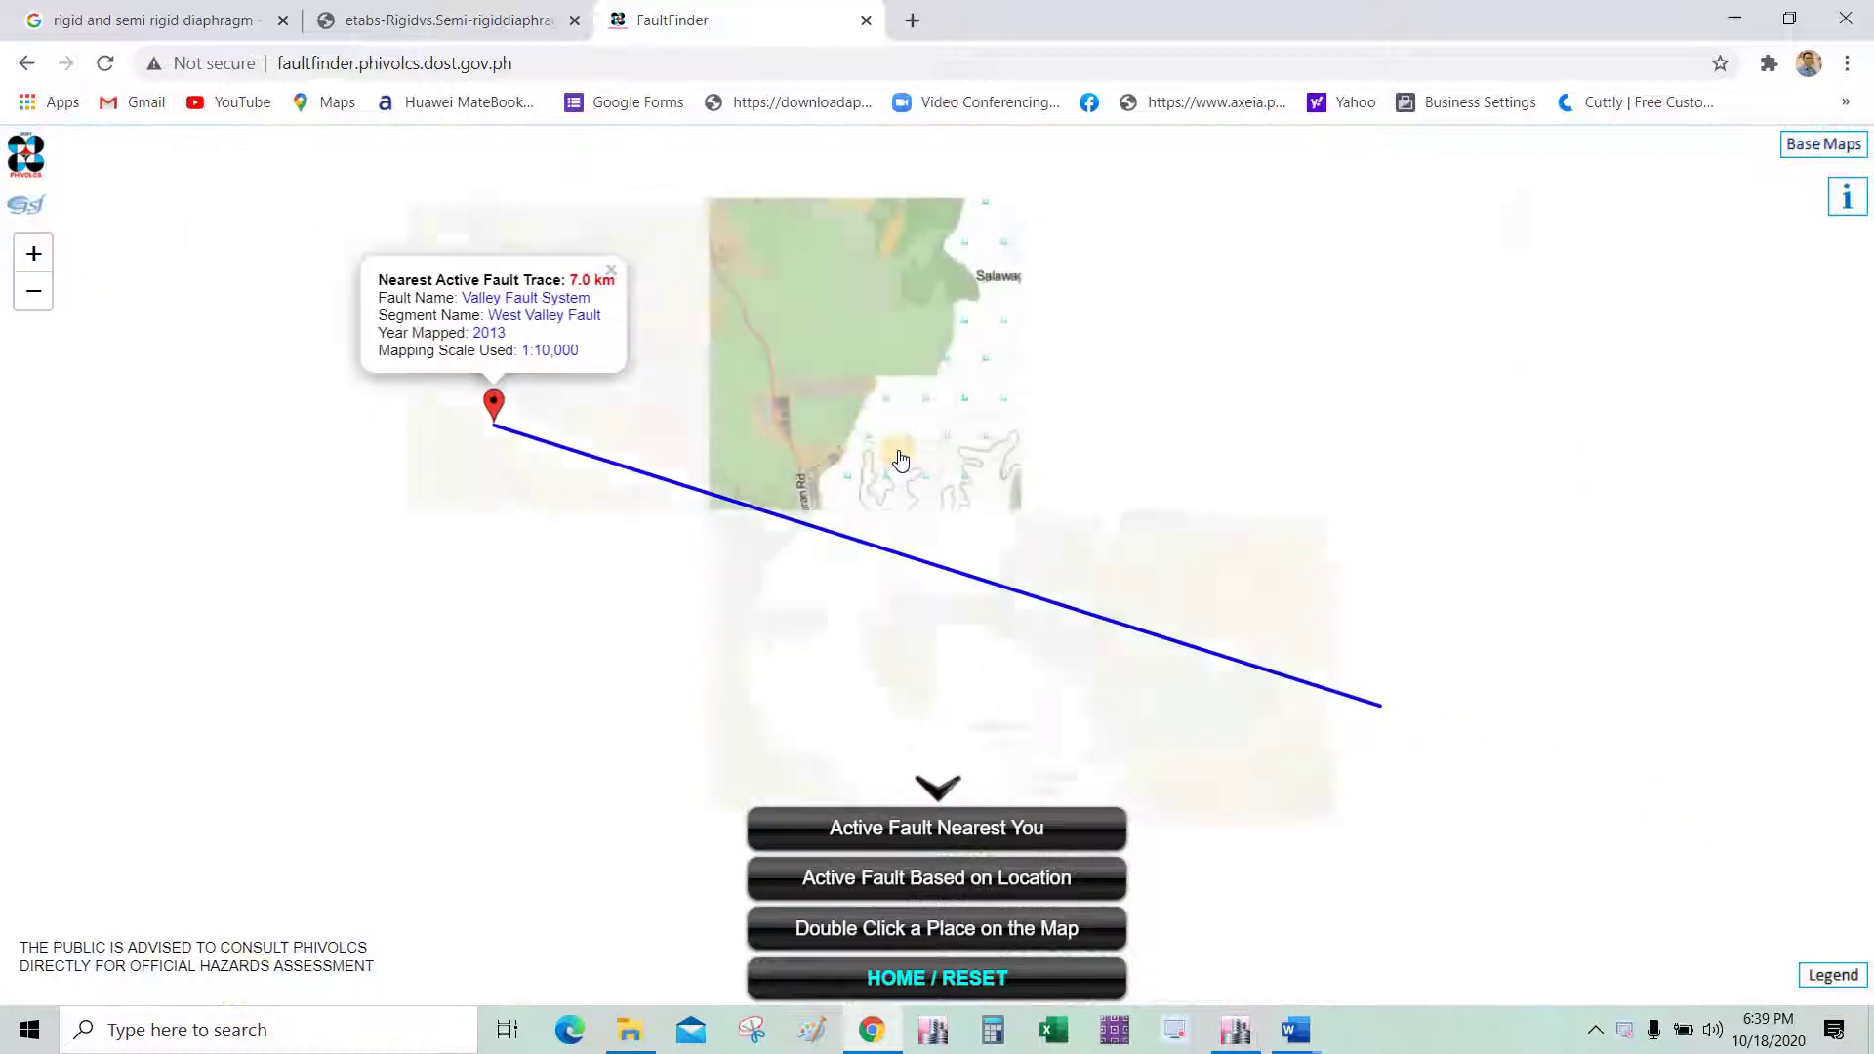
scroll(832, 405, down, 2)
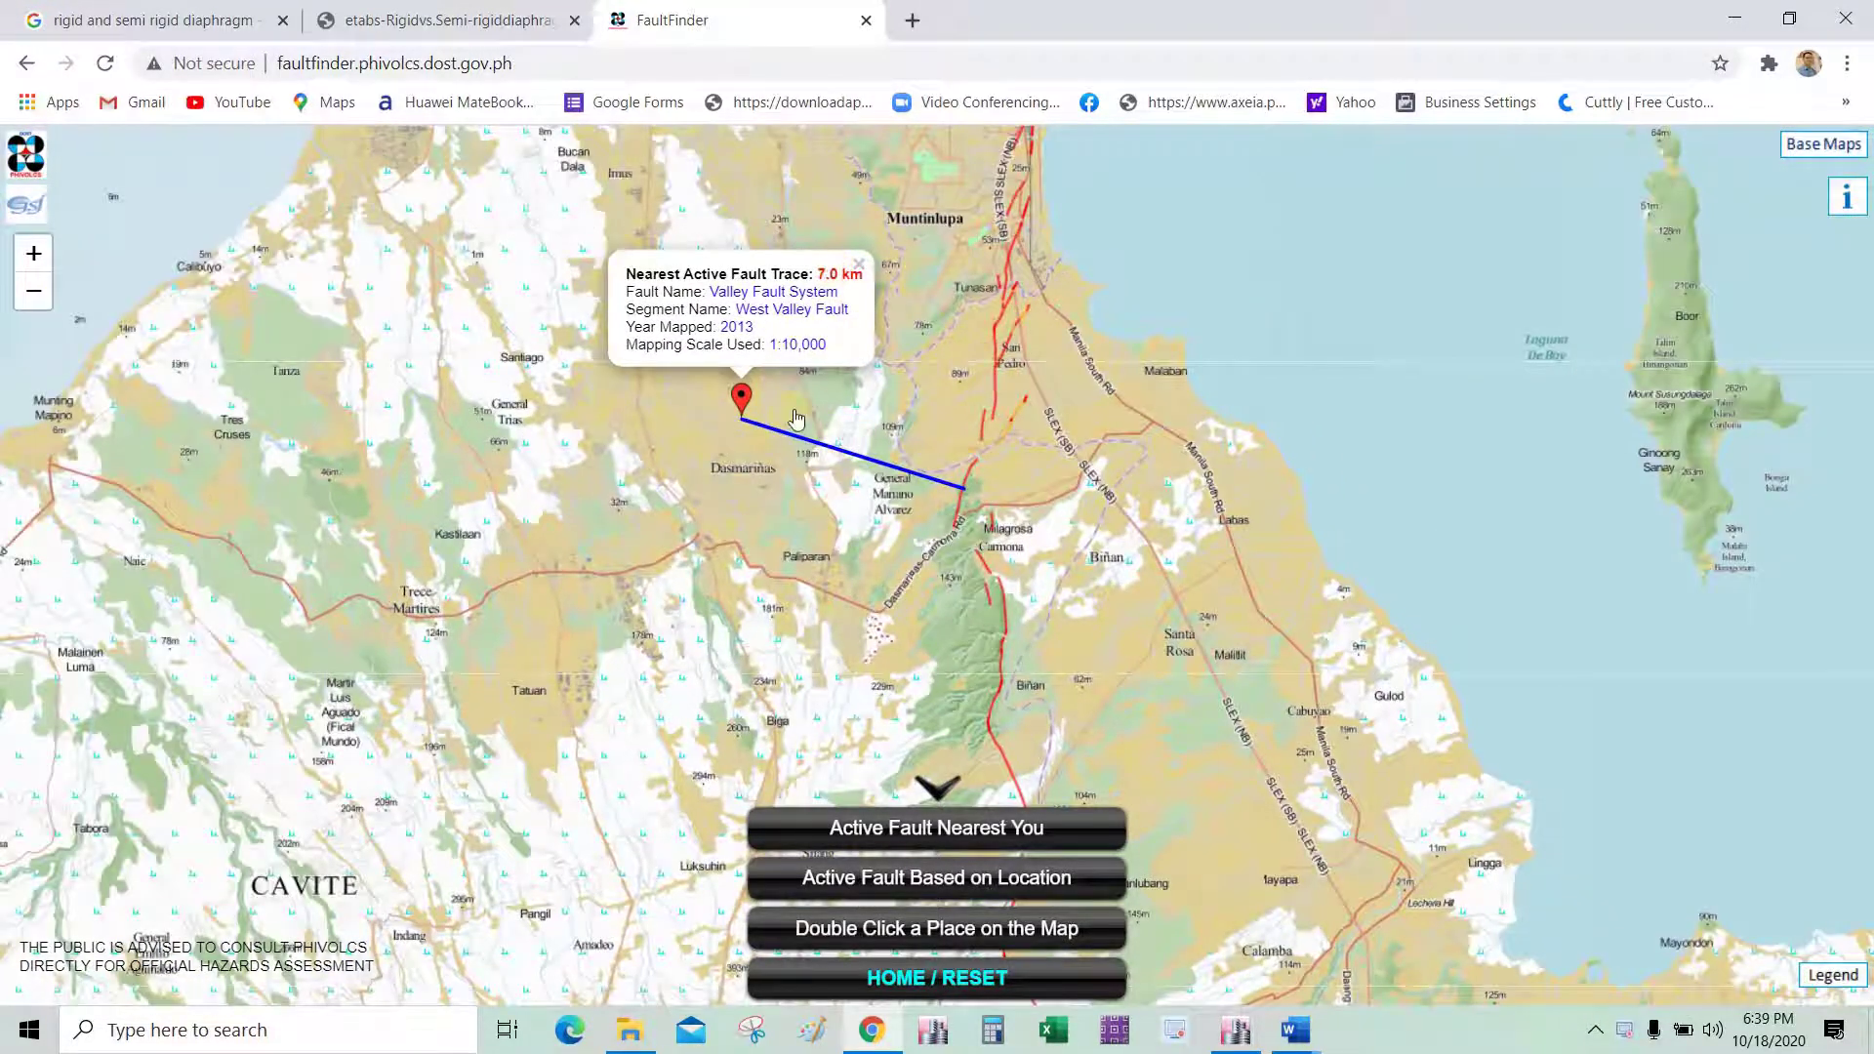
scroll(802, 514, down, 2)
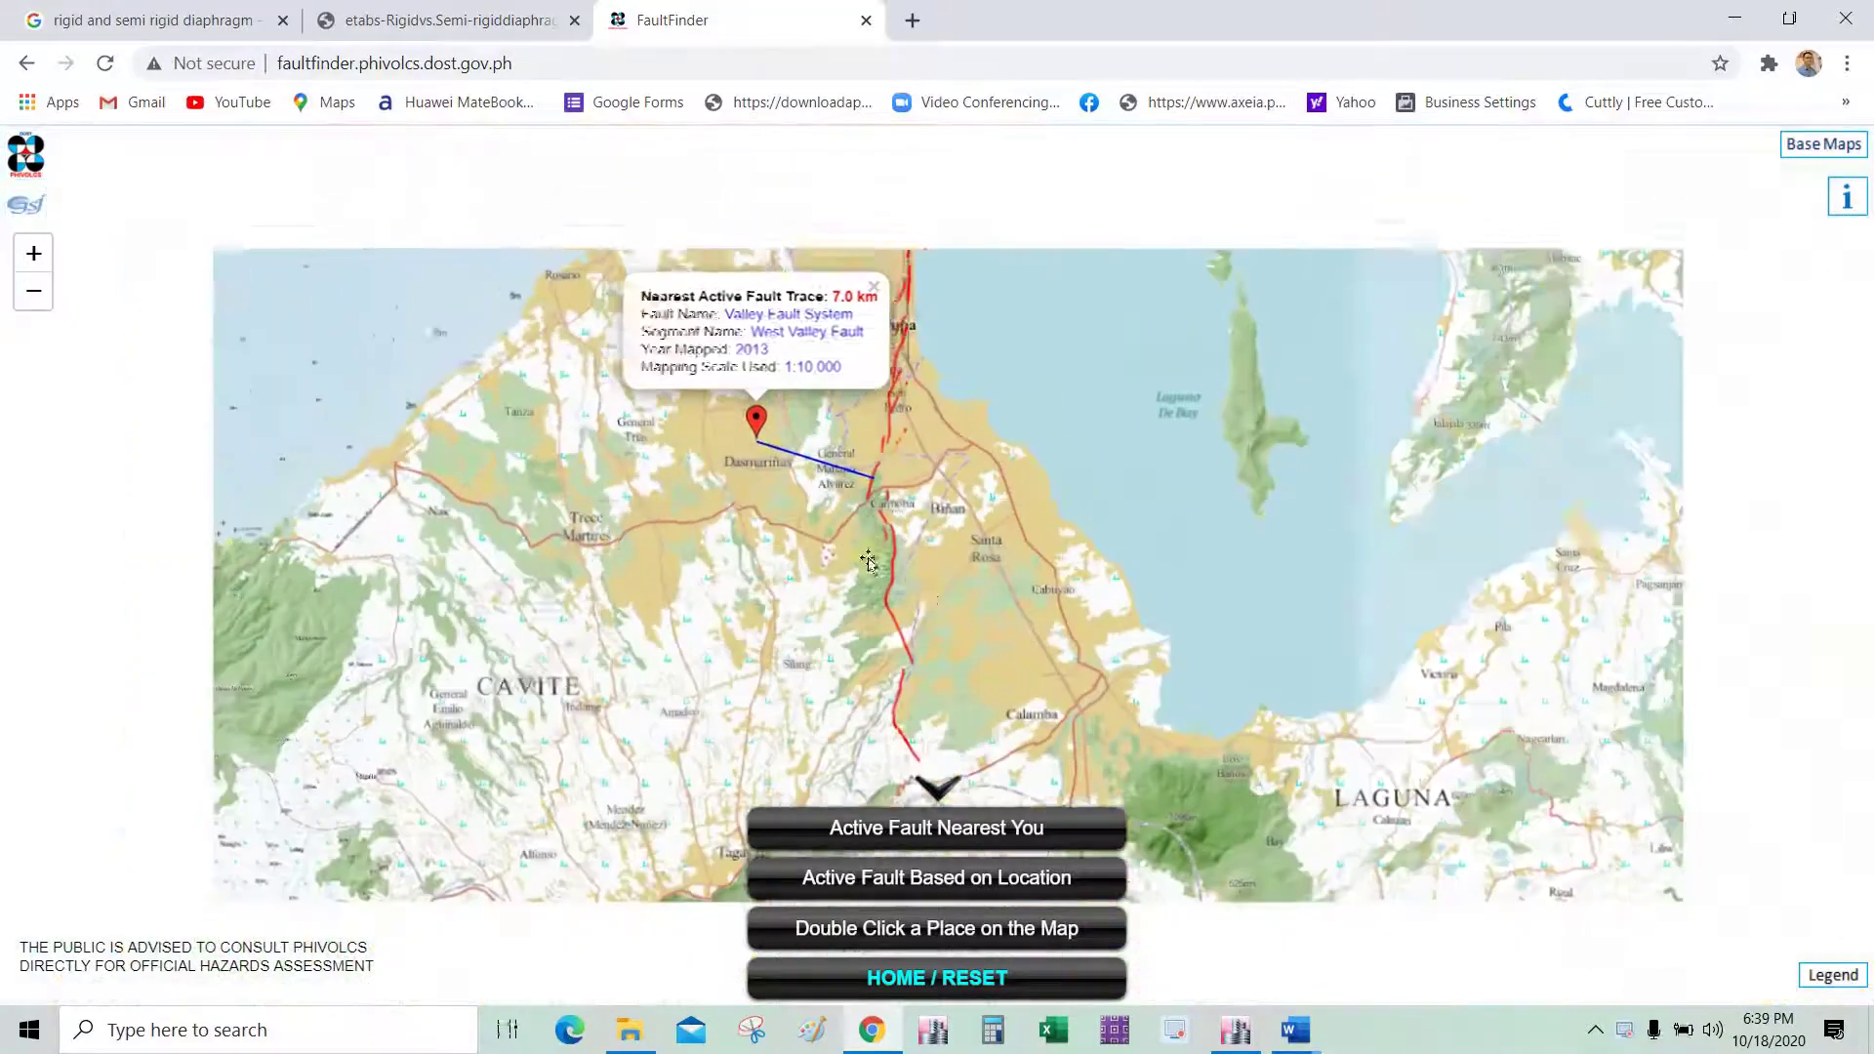
Compare FaultFinder's Dasmariñas fault distance with the manual's map and minimize the browser.
key(alt+Tab)
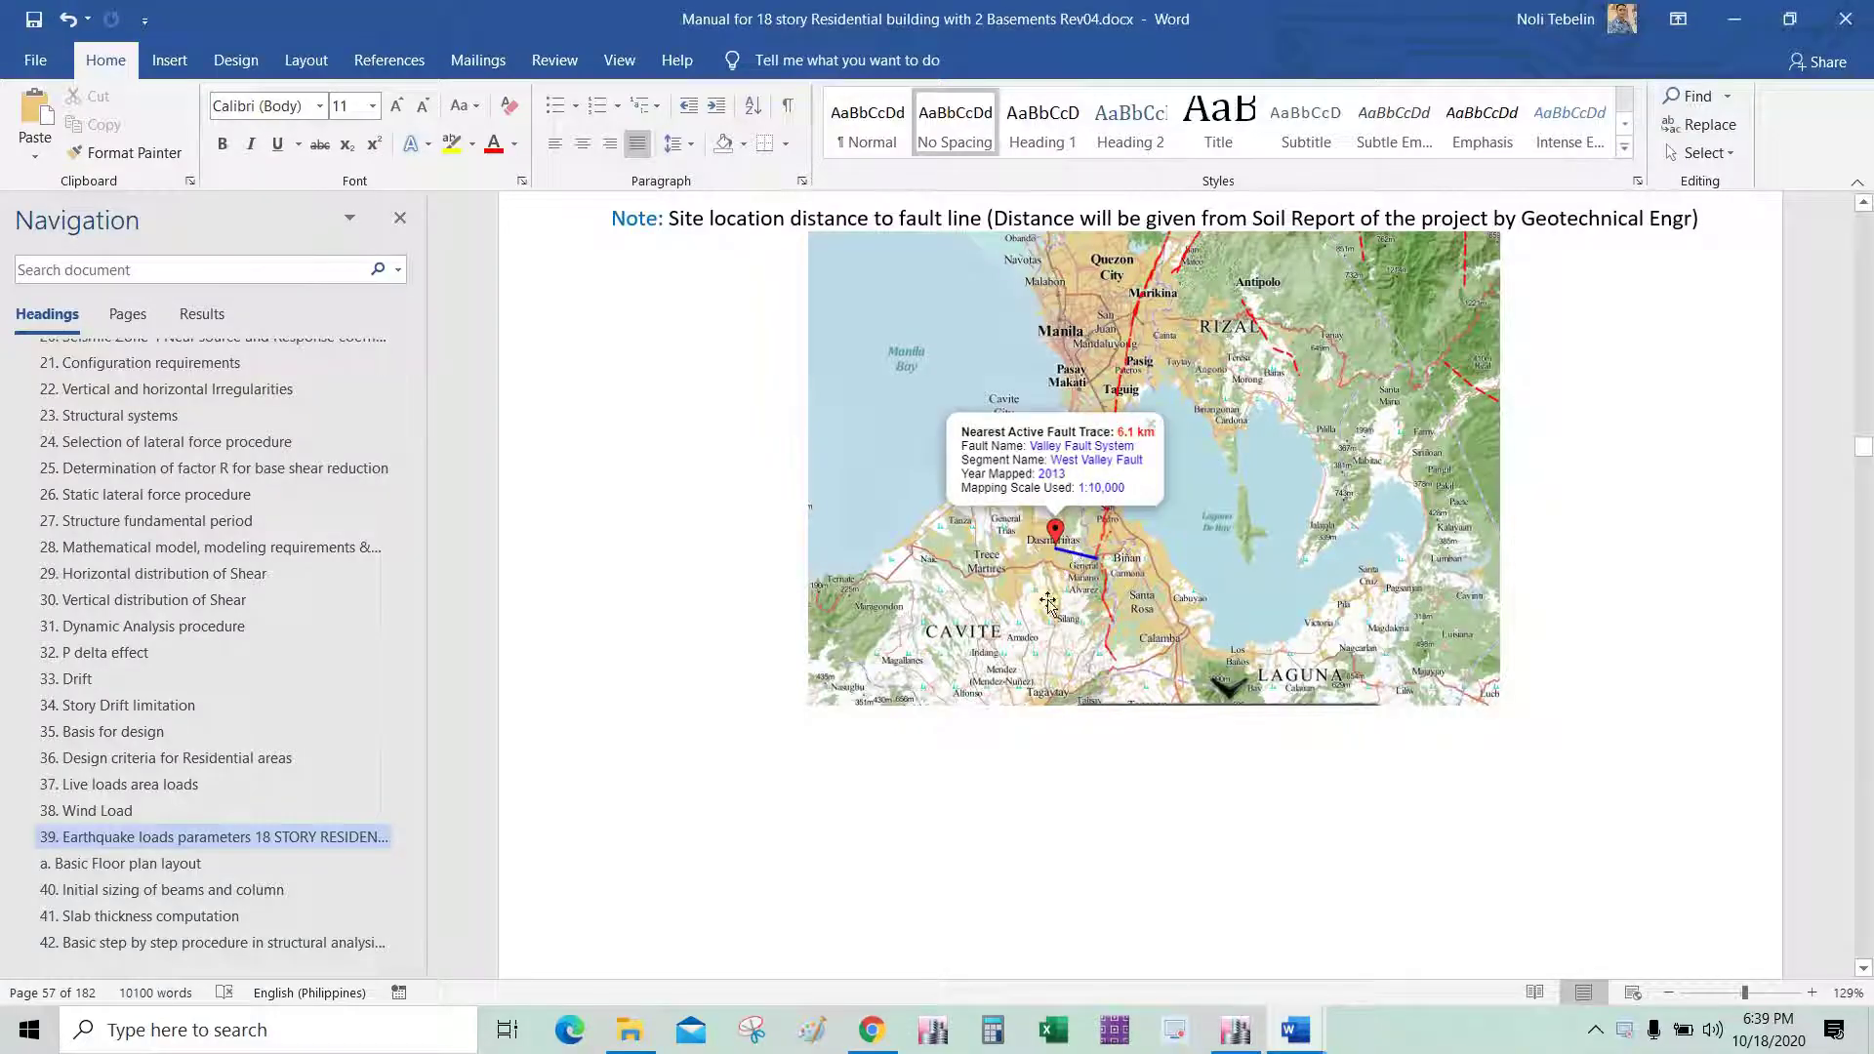
key(alt+Tab)
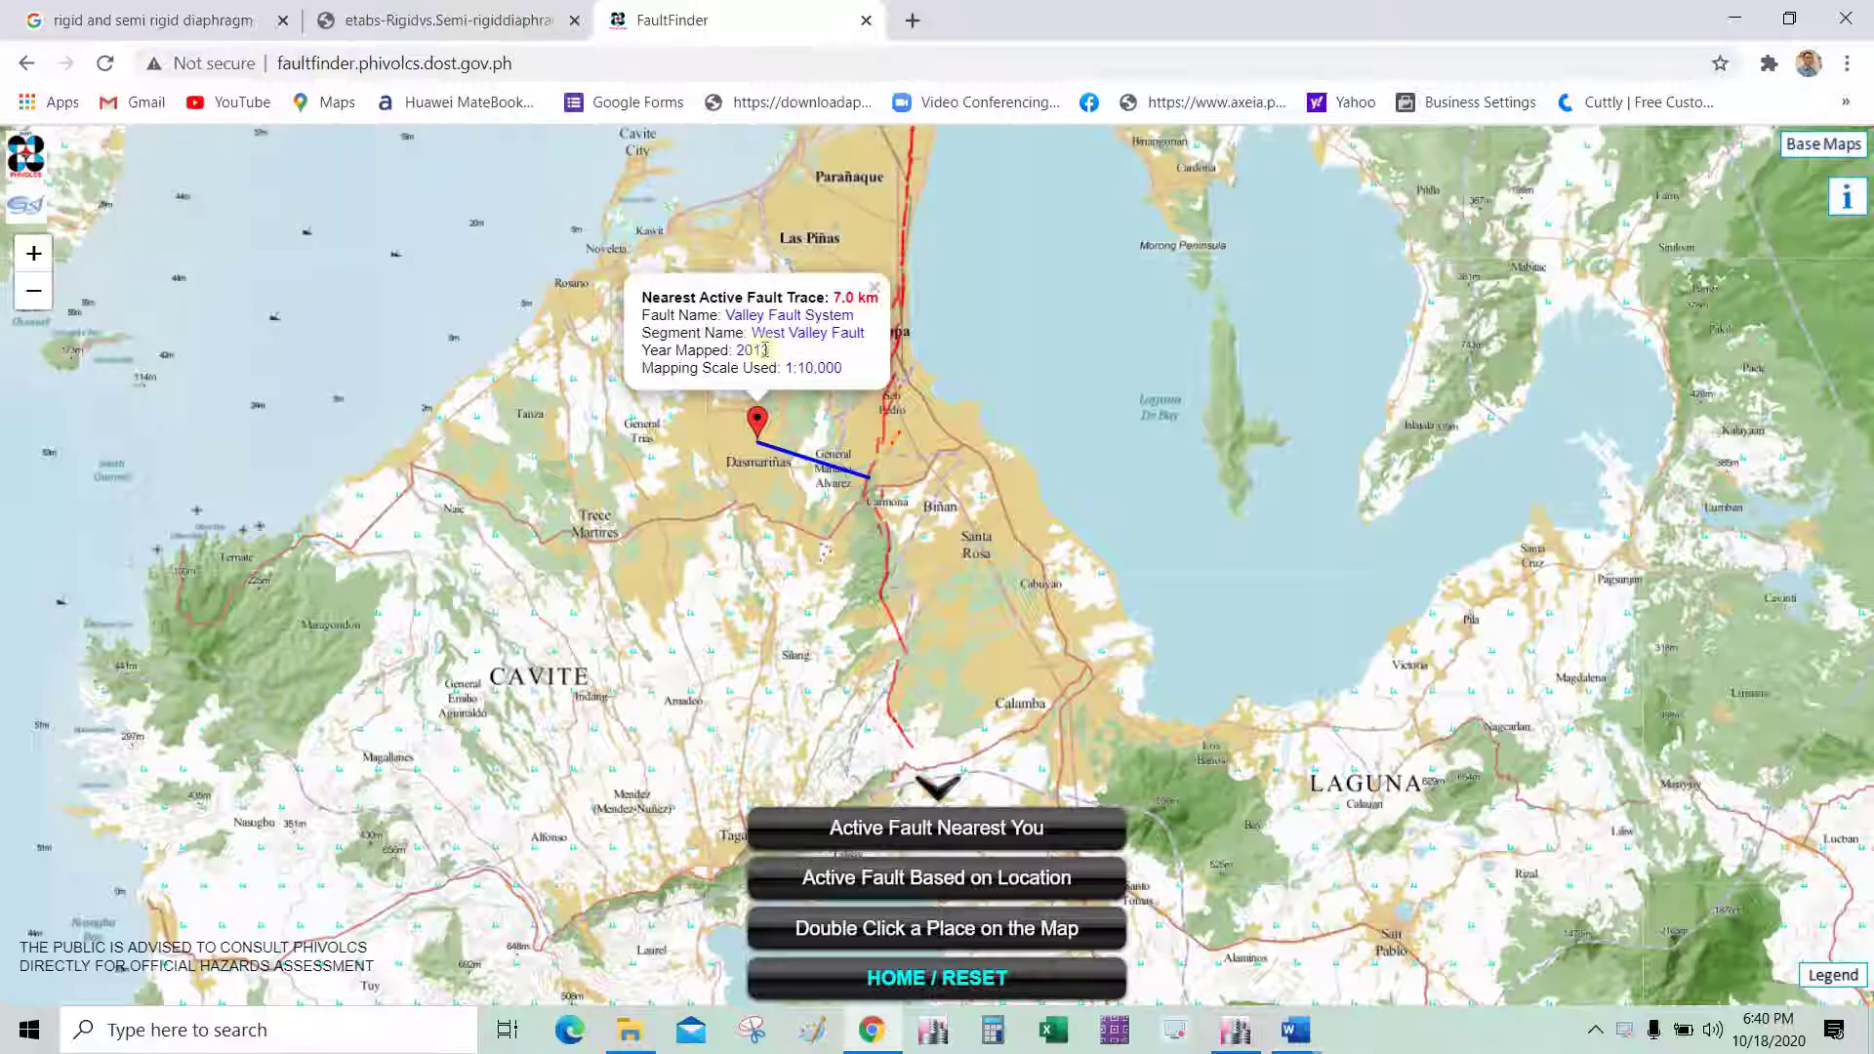
scroll(853, 523, down, 1)
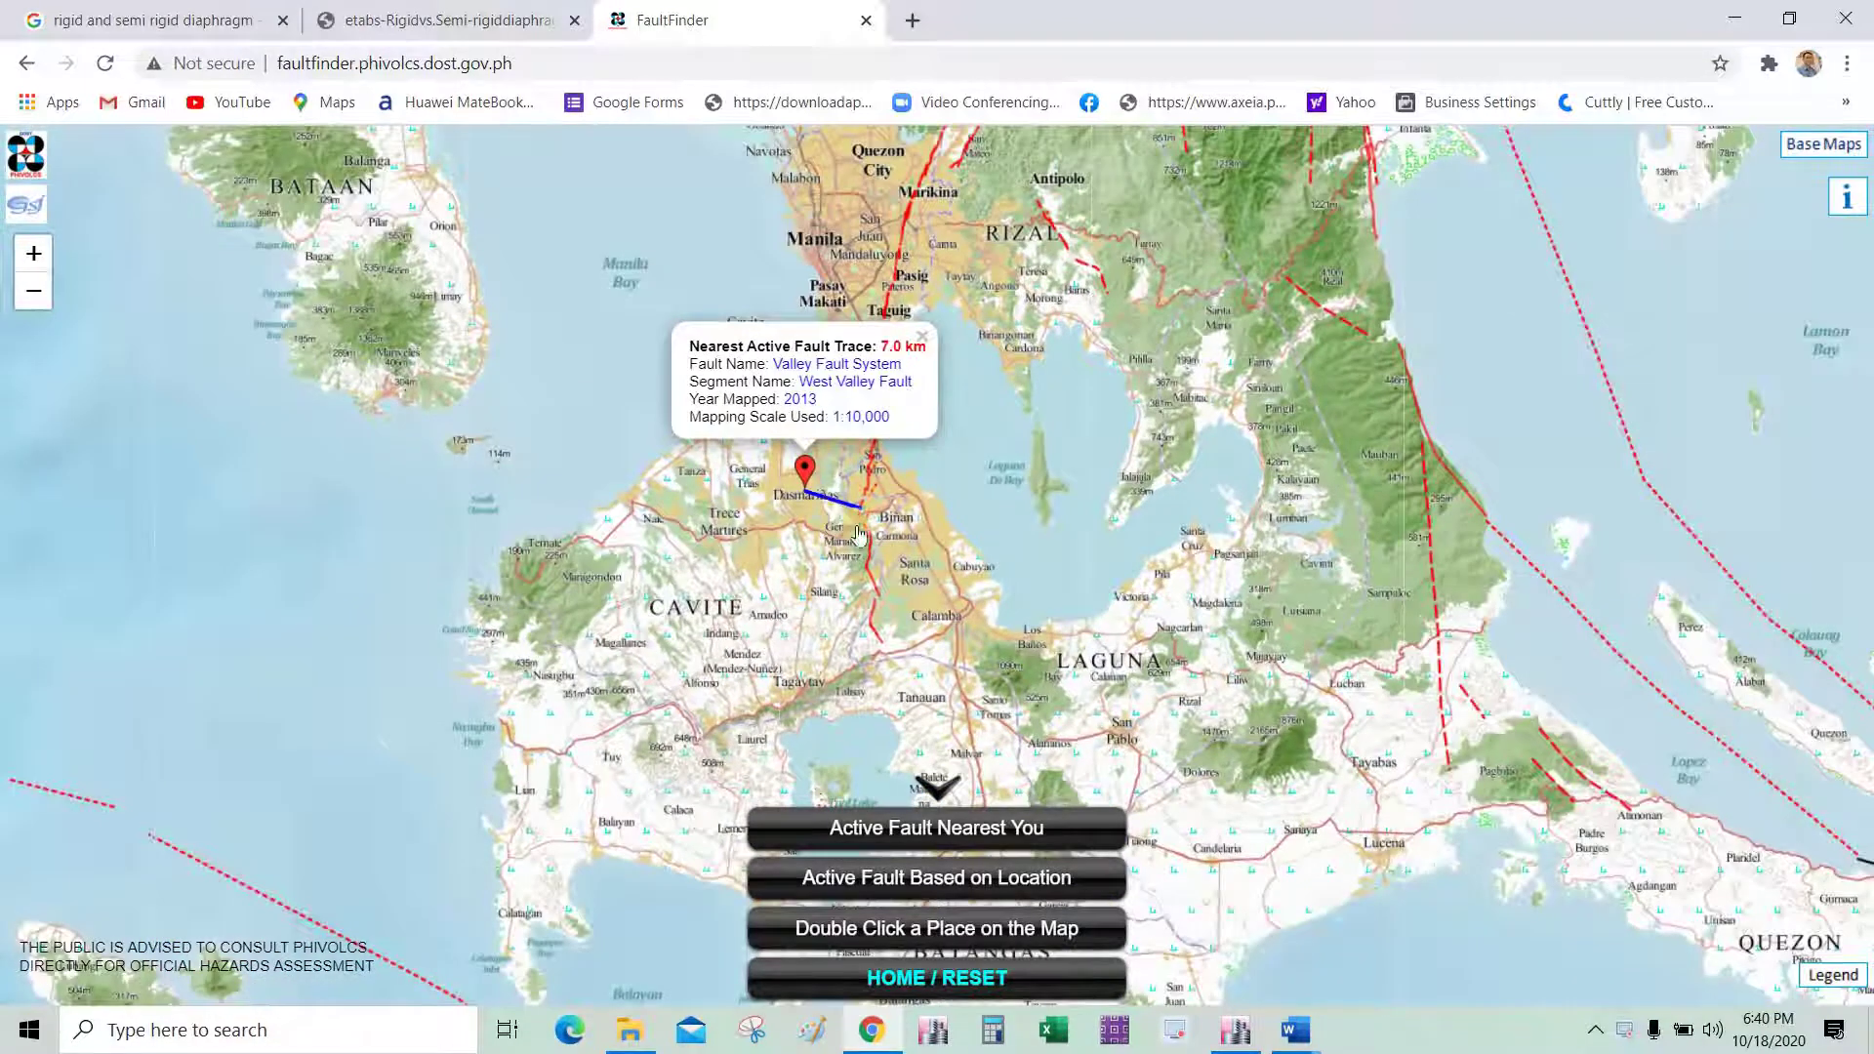
scroll(923, 572, down, 1)
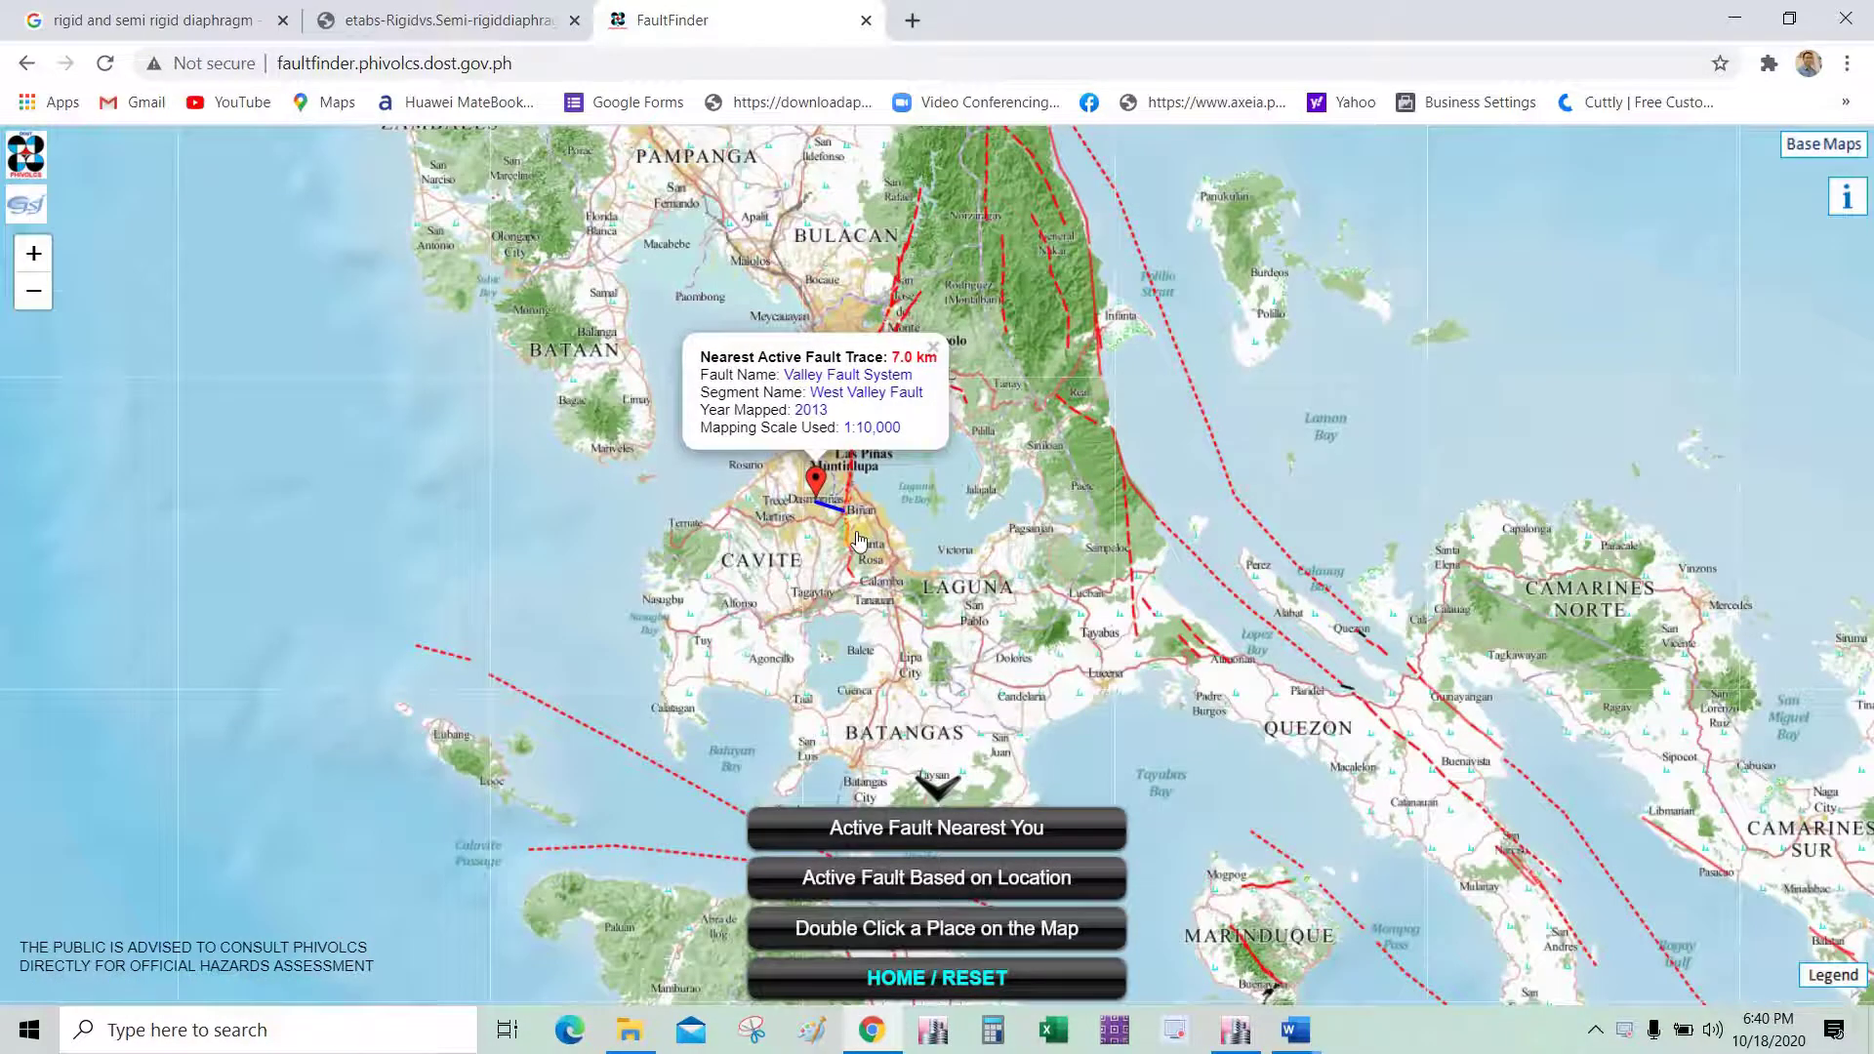
scroll(856, 529, up, 1)
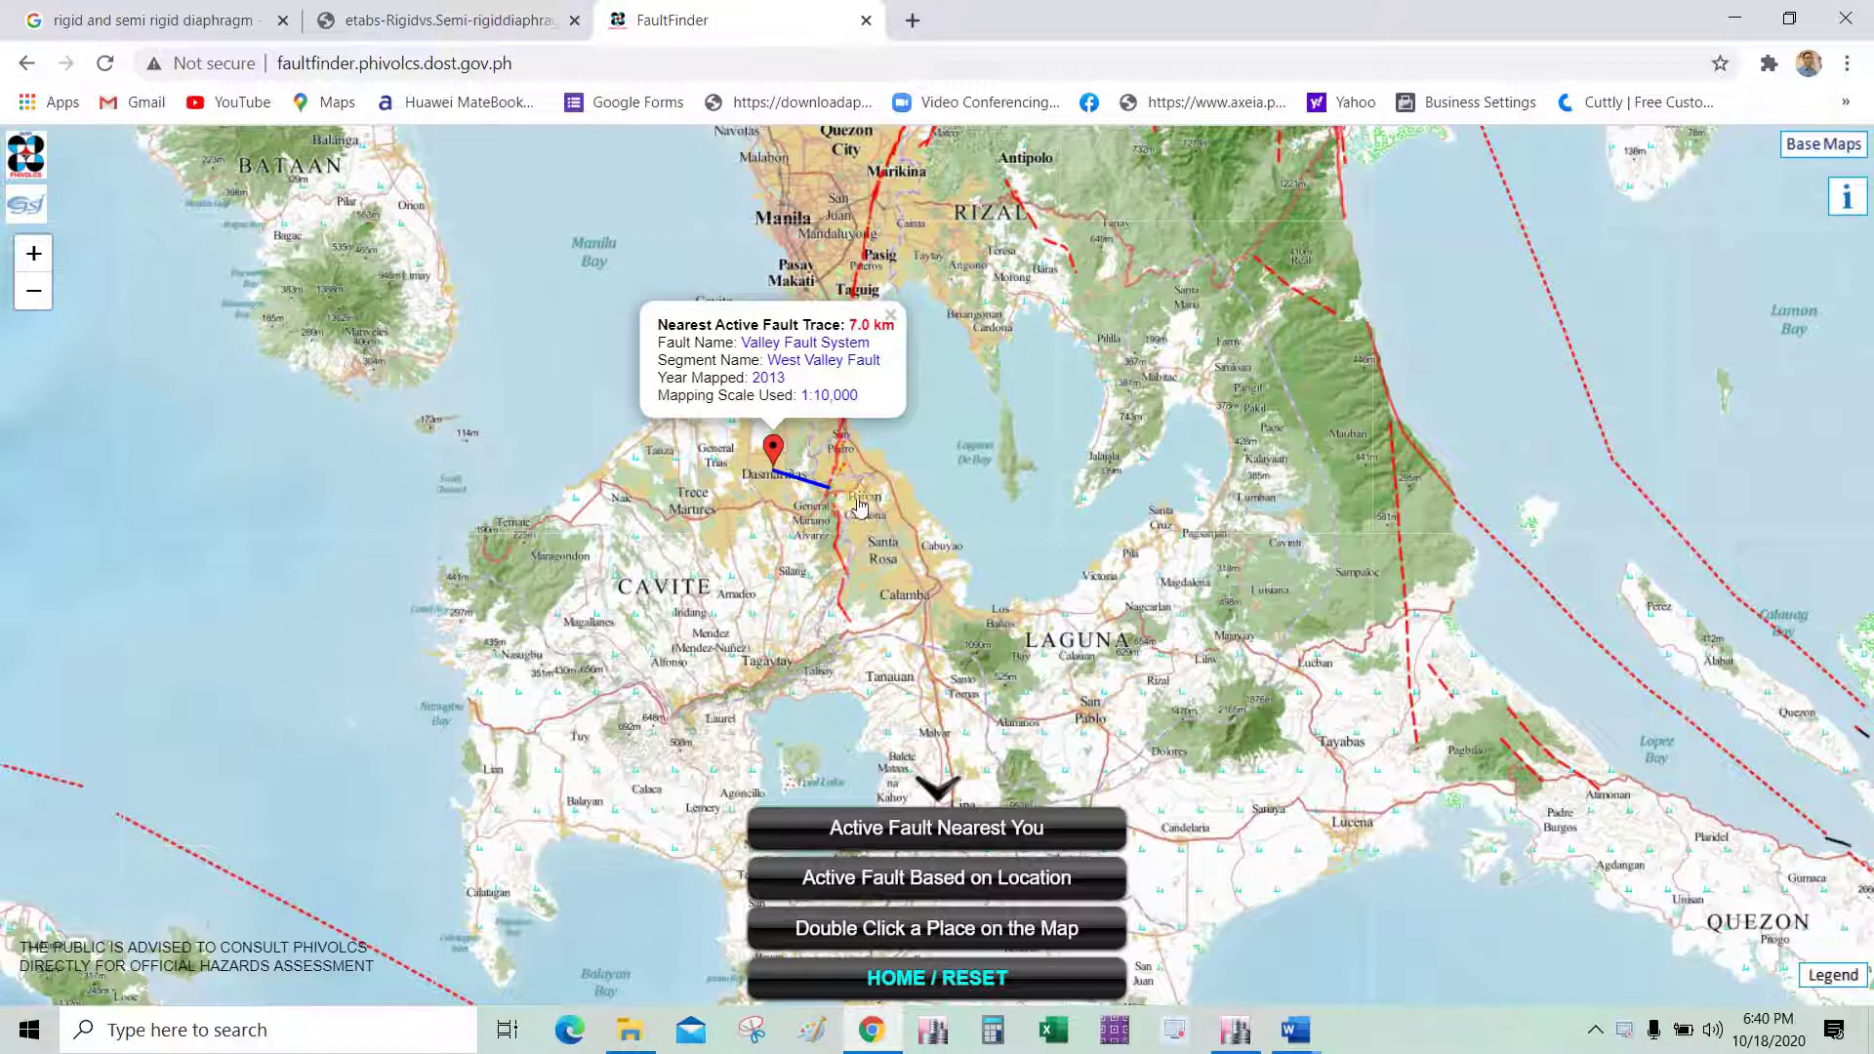
click(1728, 30)
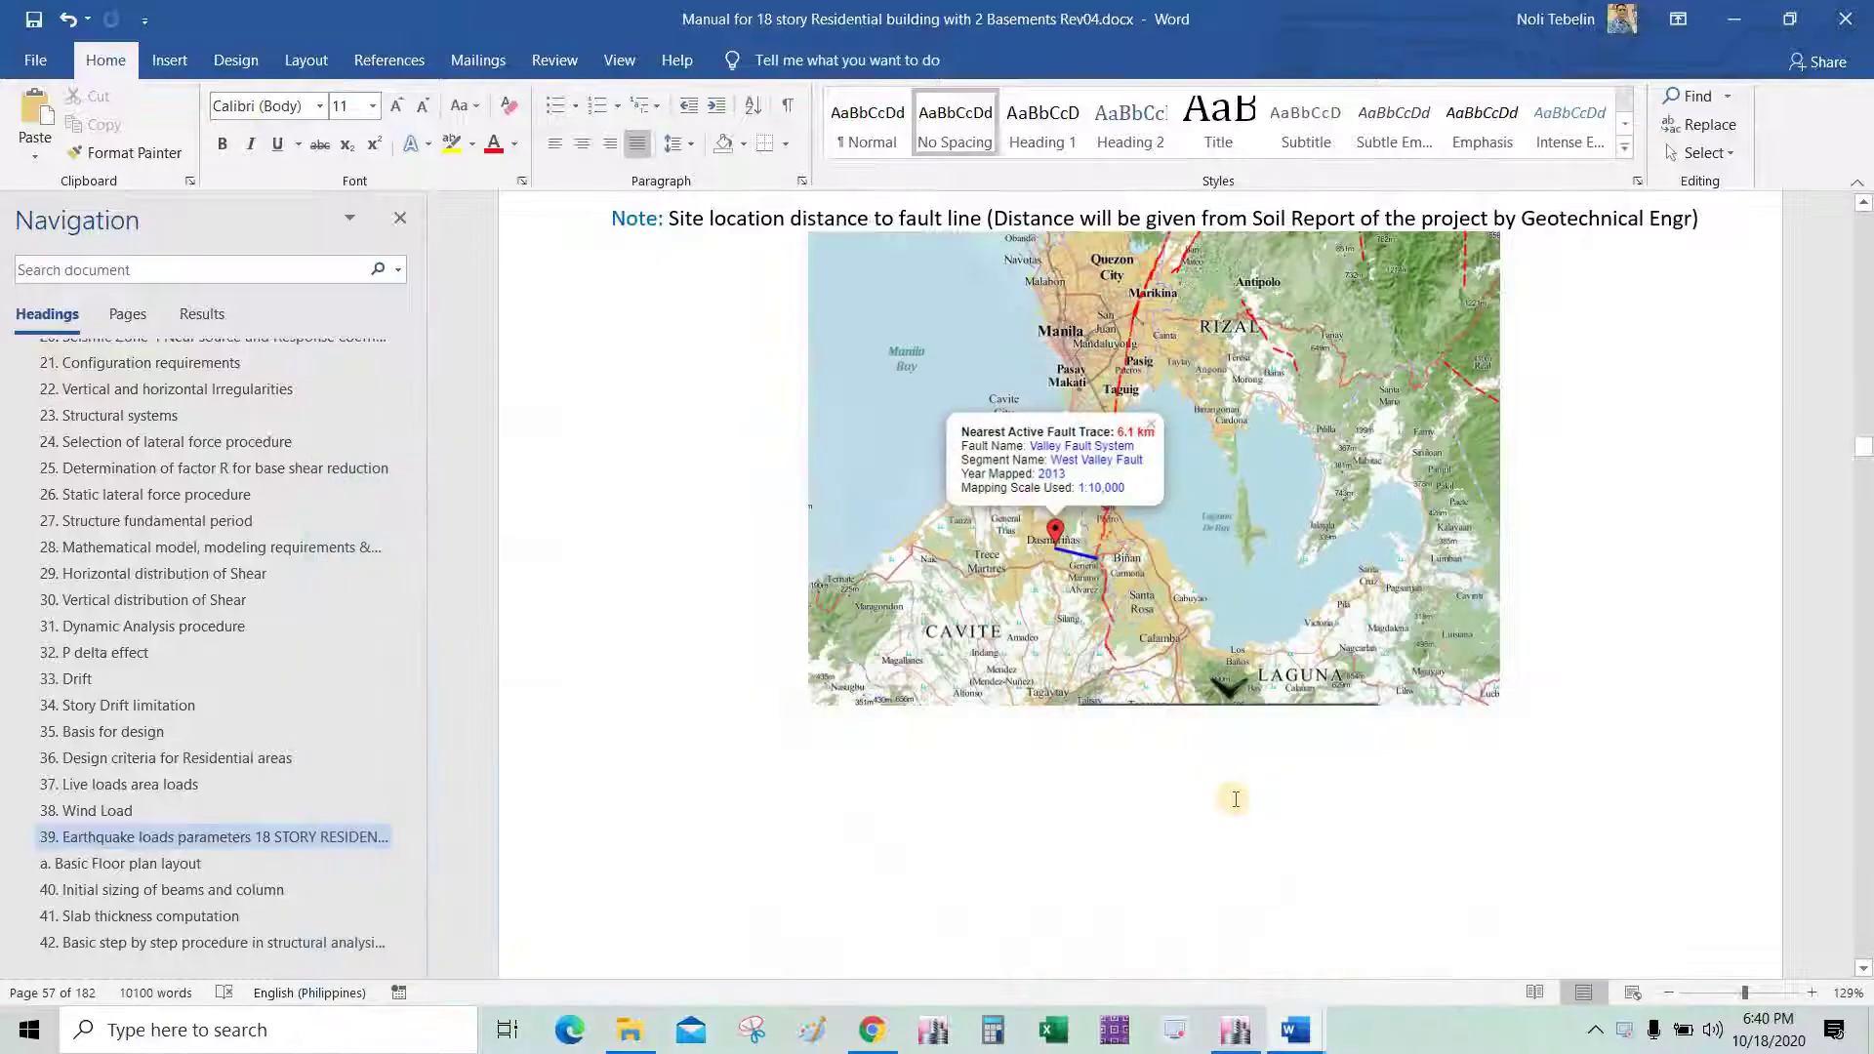
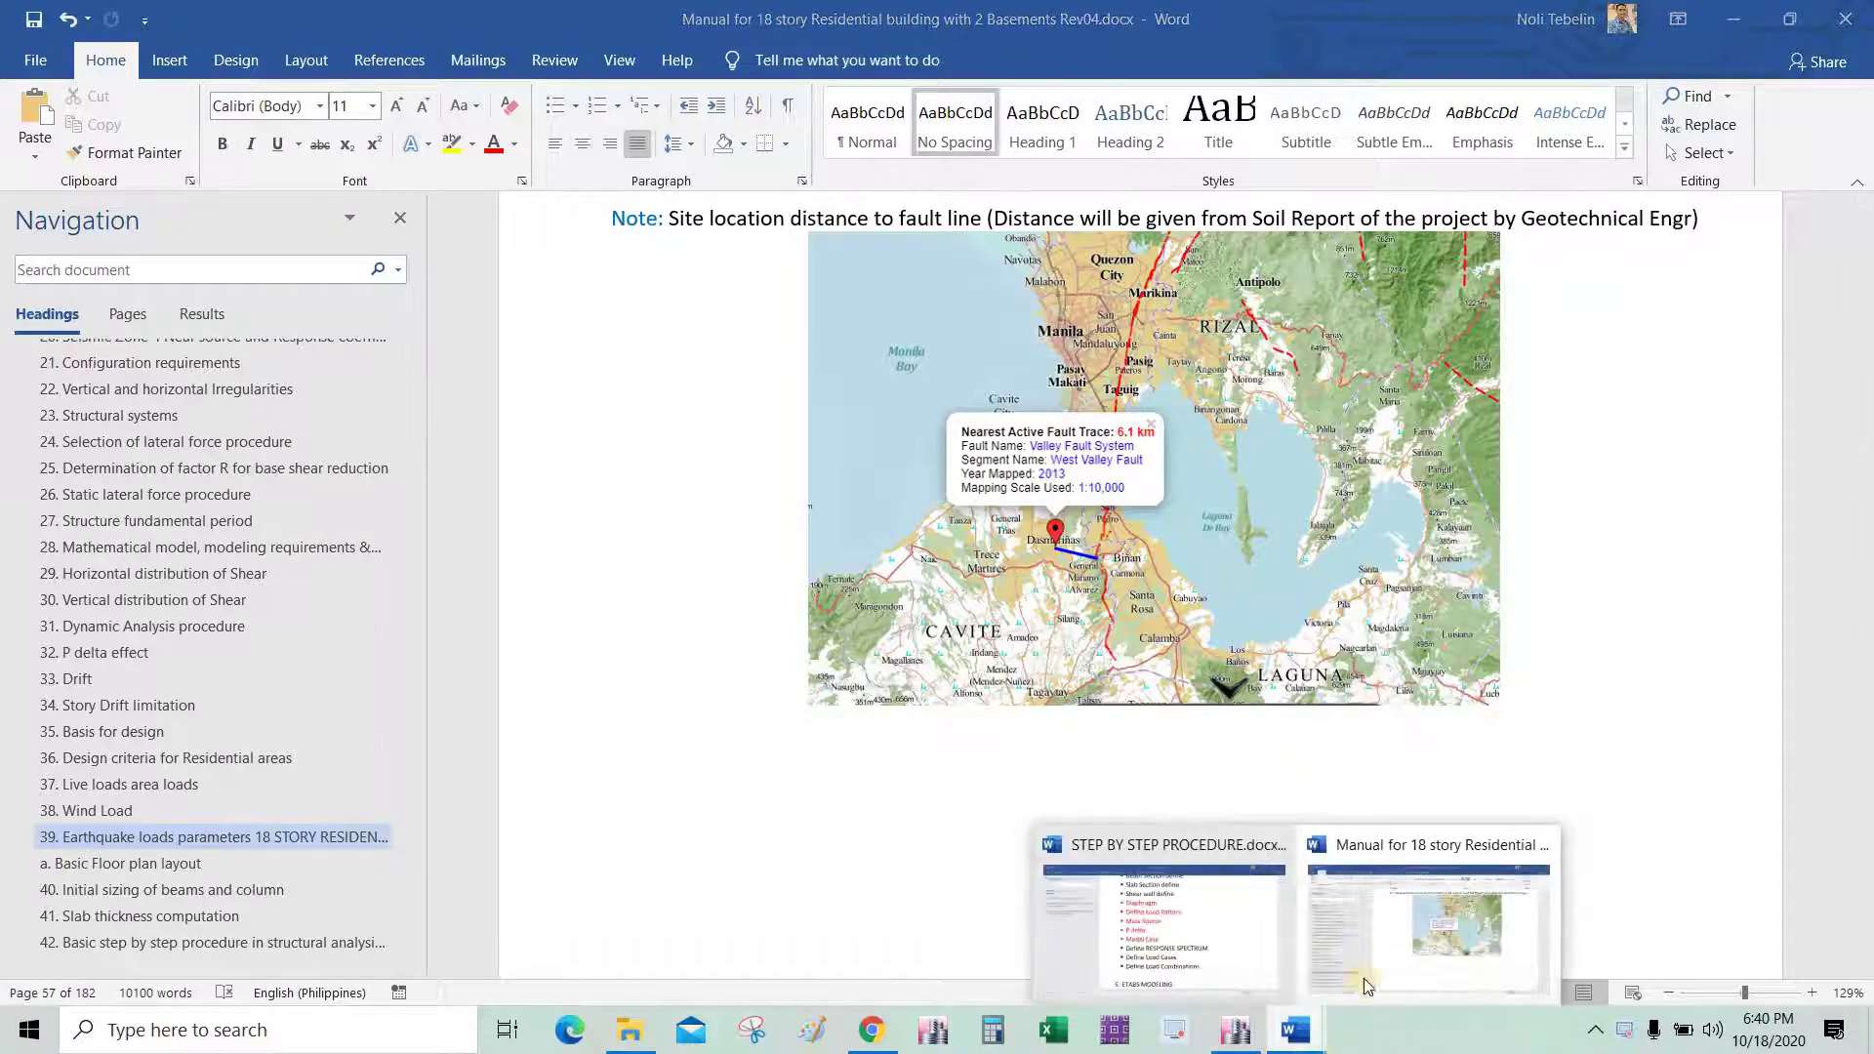
Switch to ETABS to check the distance to source of the EXstat load, and return to the Word manual.
click(1236, 1030)
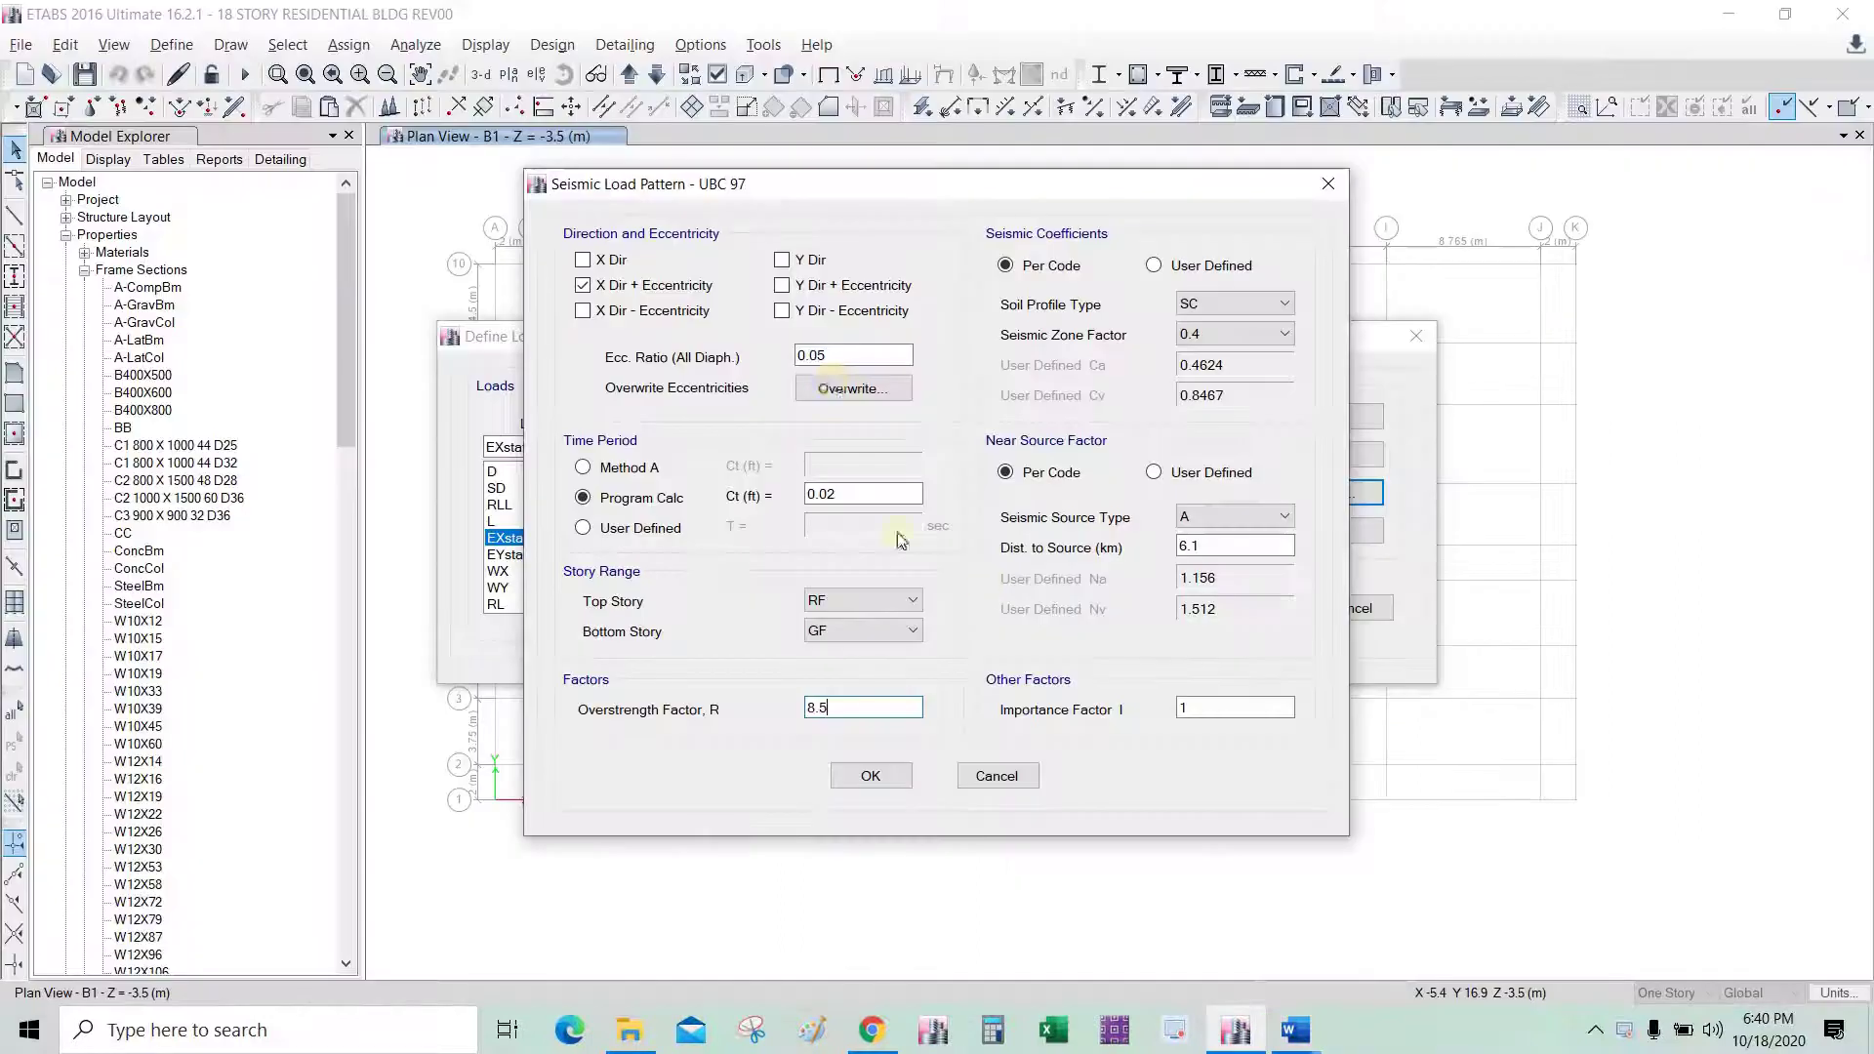
double_click(1232, 545)
click(1296, 1030)
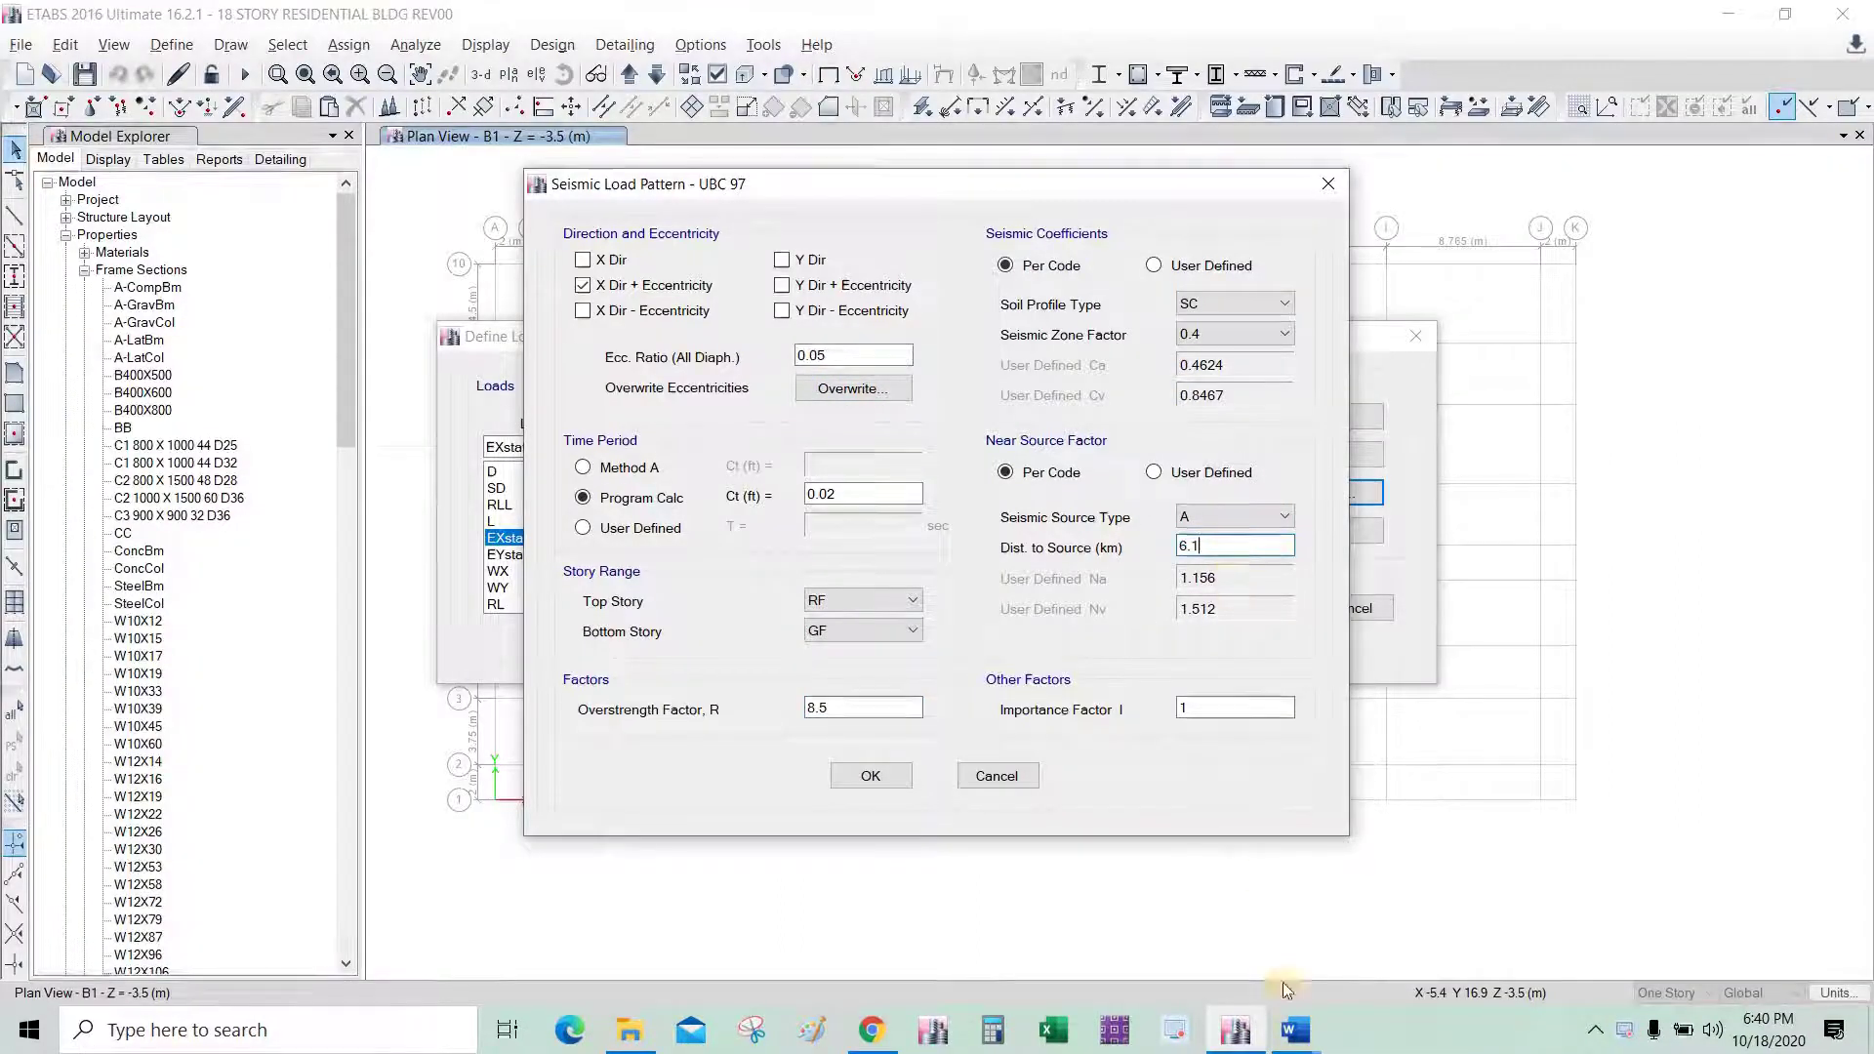
click(1428, 927)
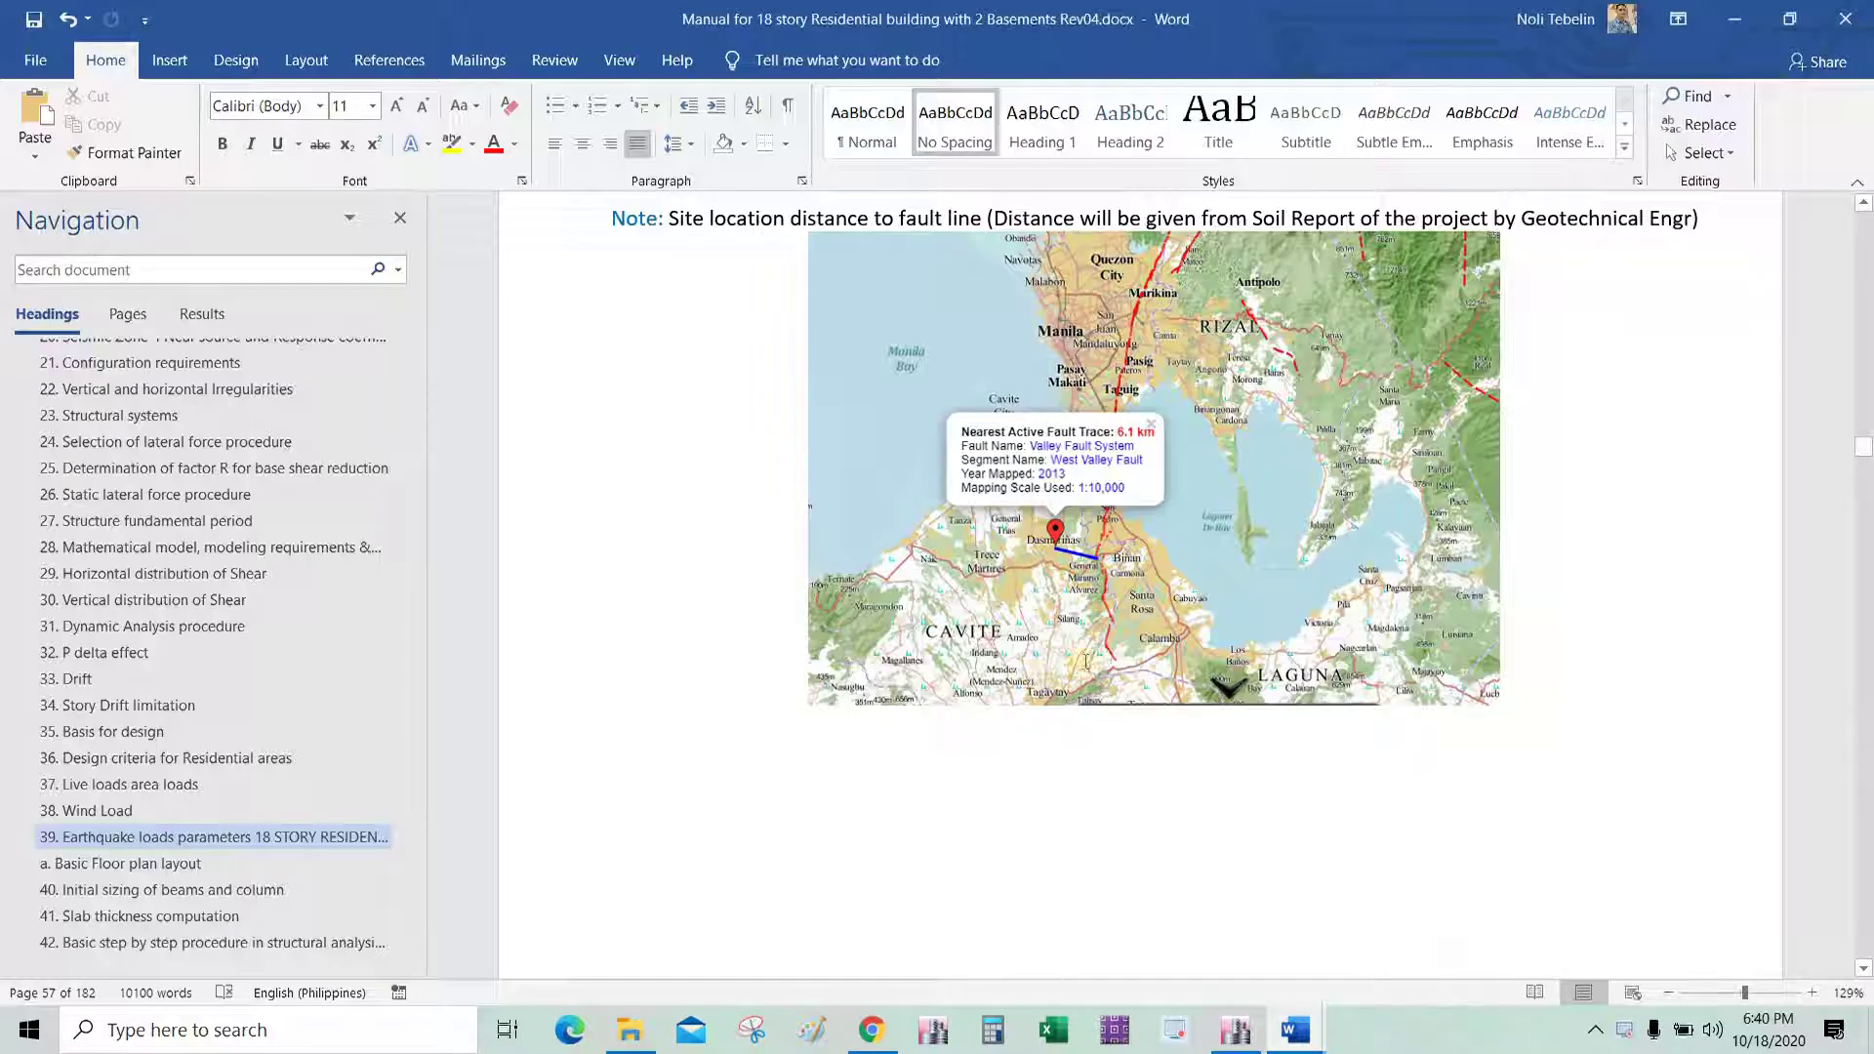
Find the Na and Nv near-source factors in the manual's sample soil investigation section.
scroll(1475, 595, down, 10)
scroll(1475, 594, up, 5)
drag(1476, 594, 1394, 563)
click(1394, 562)
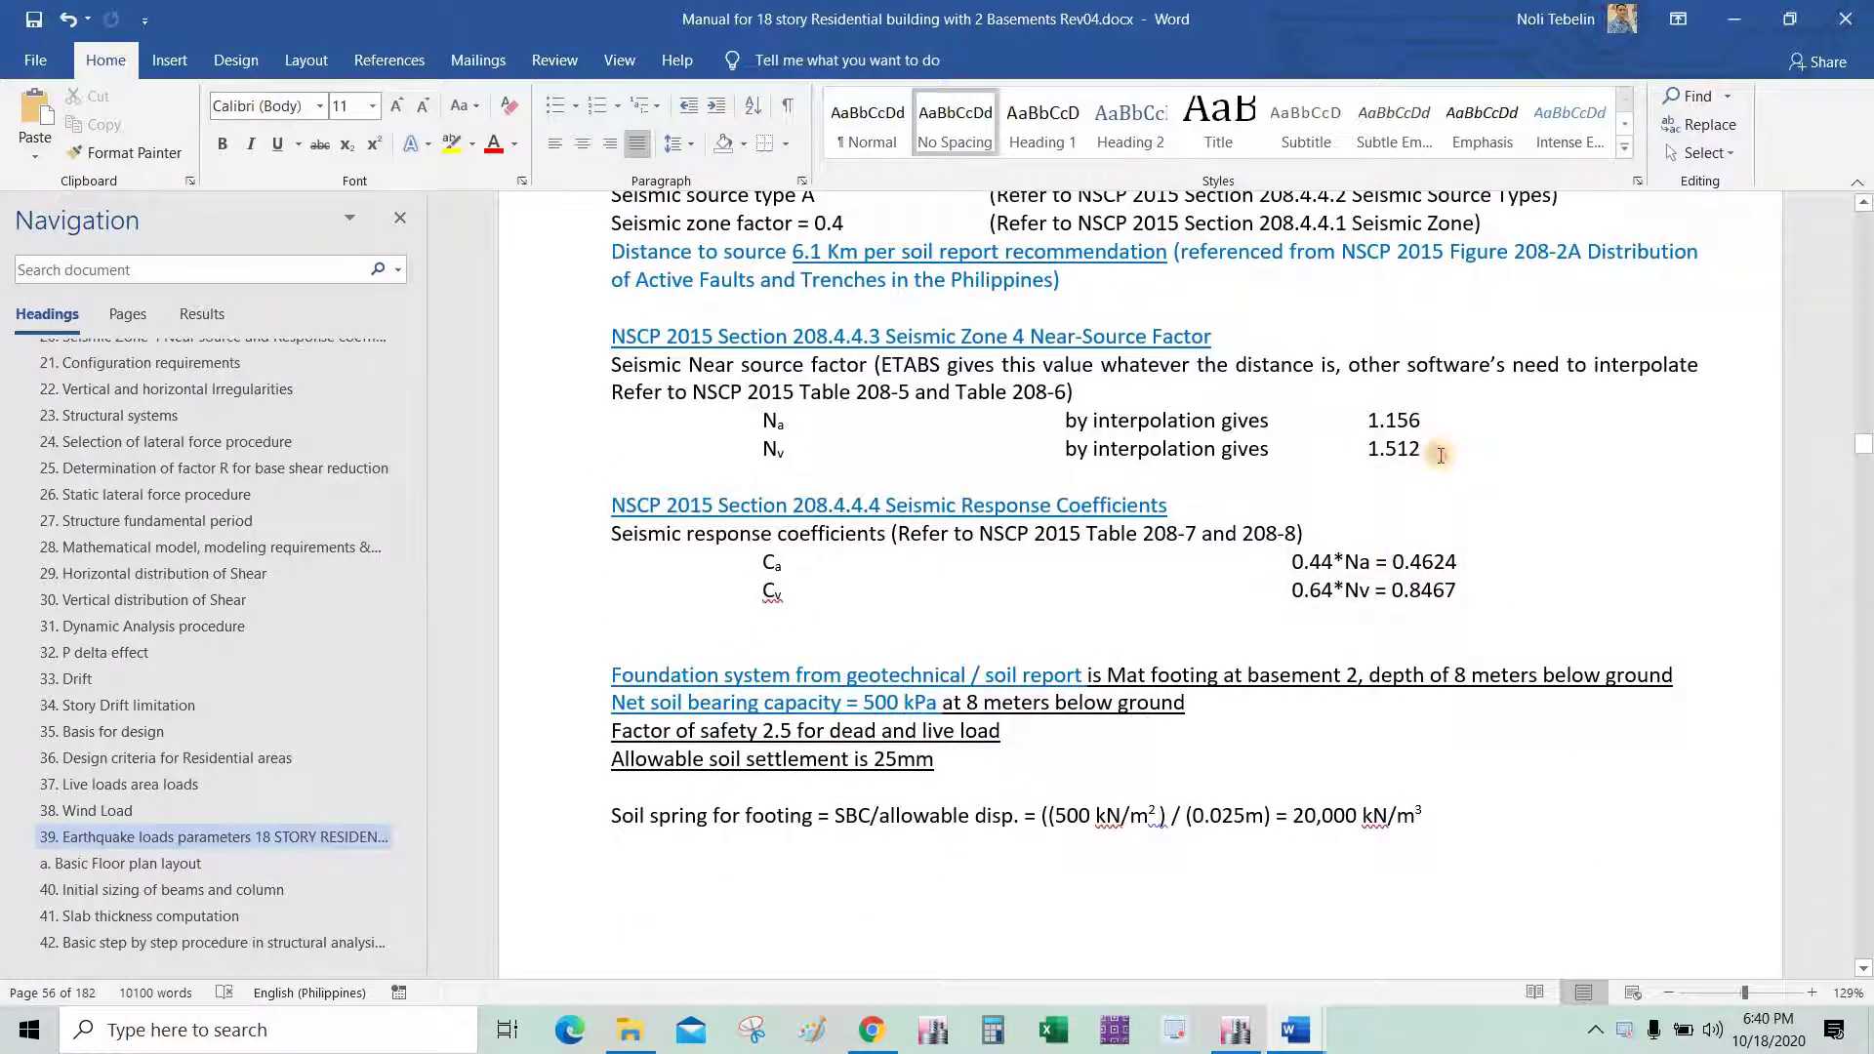
scroll(1054, 580, up, 1)
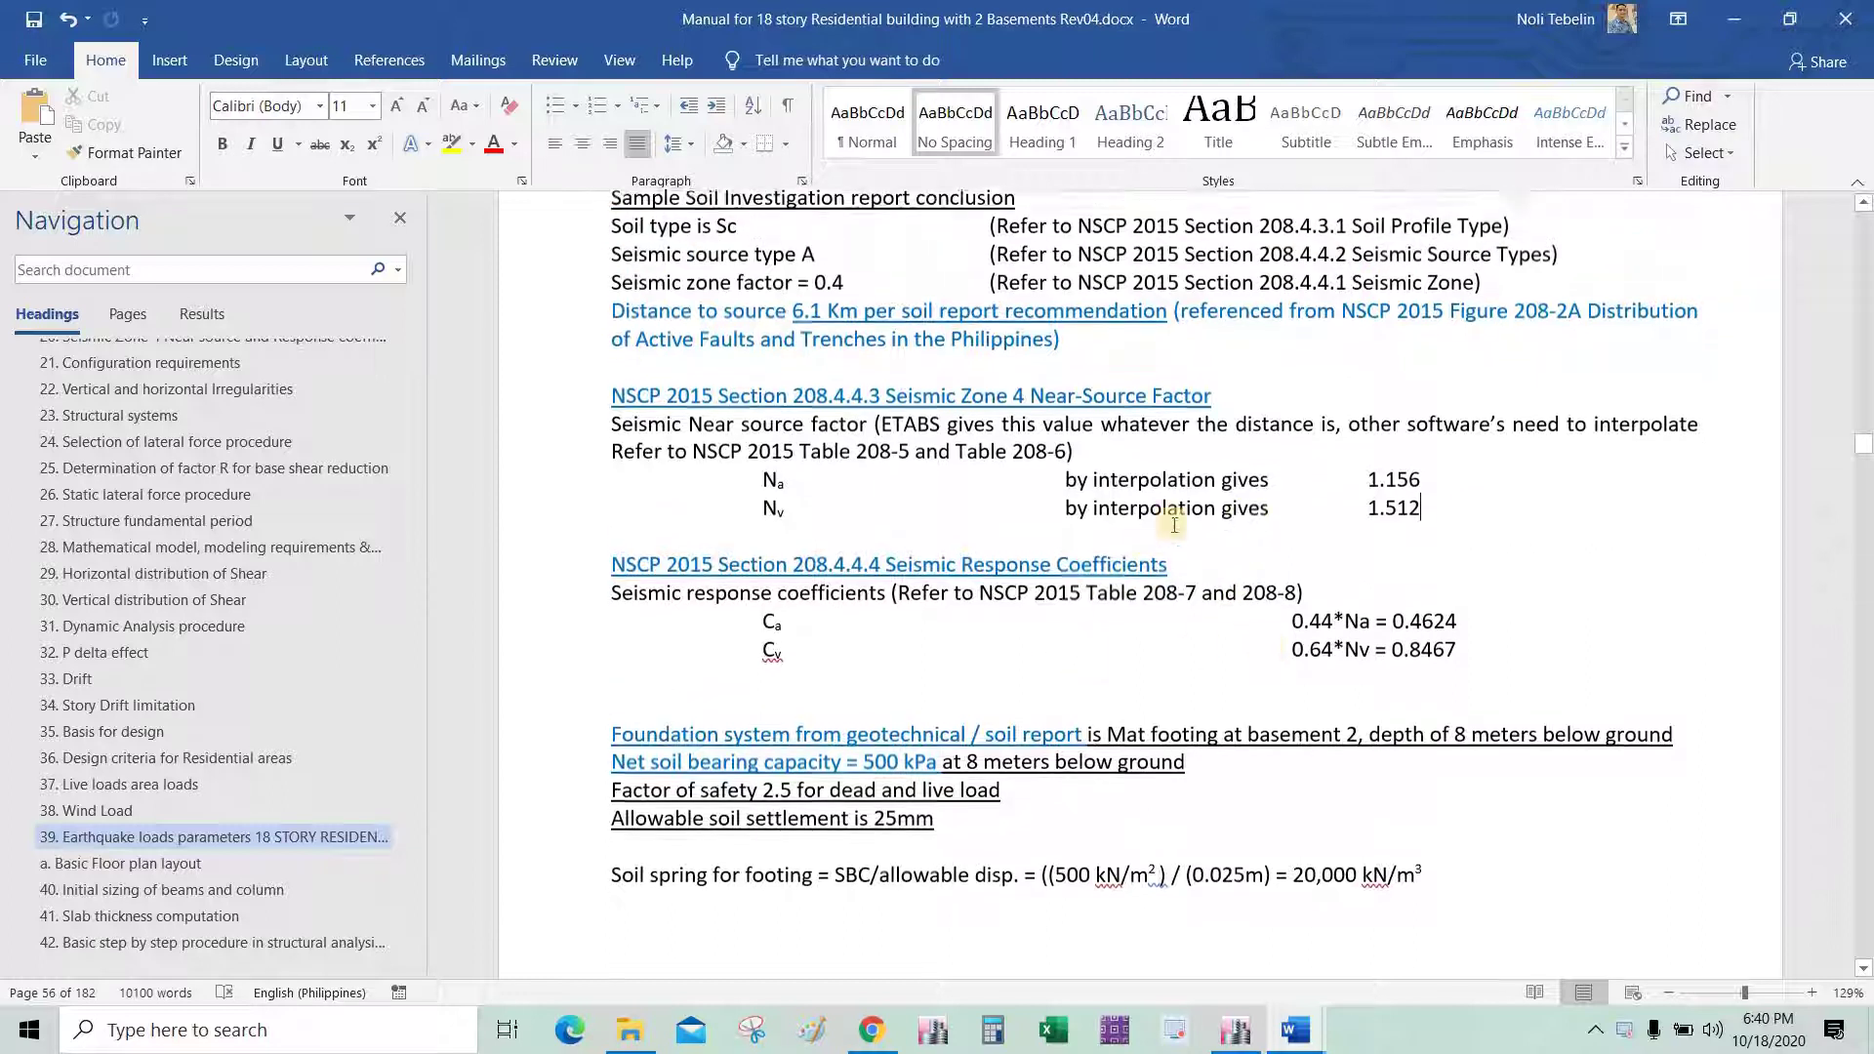
drag(1374, 495, 1421, 527)
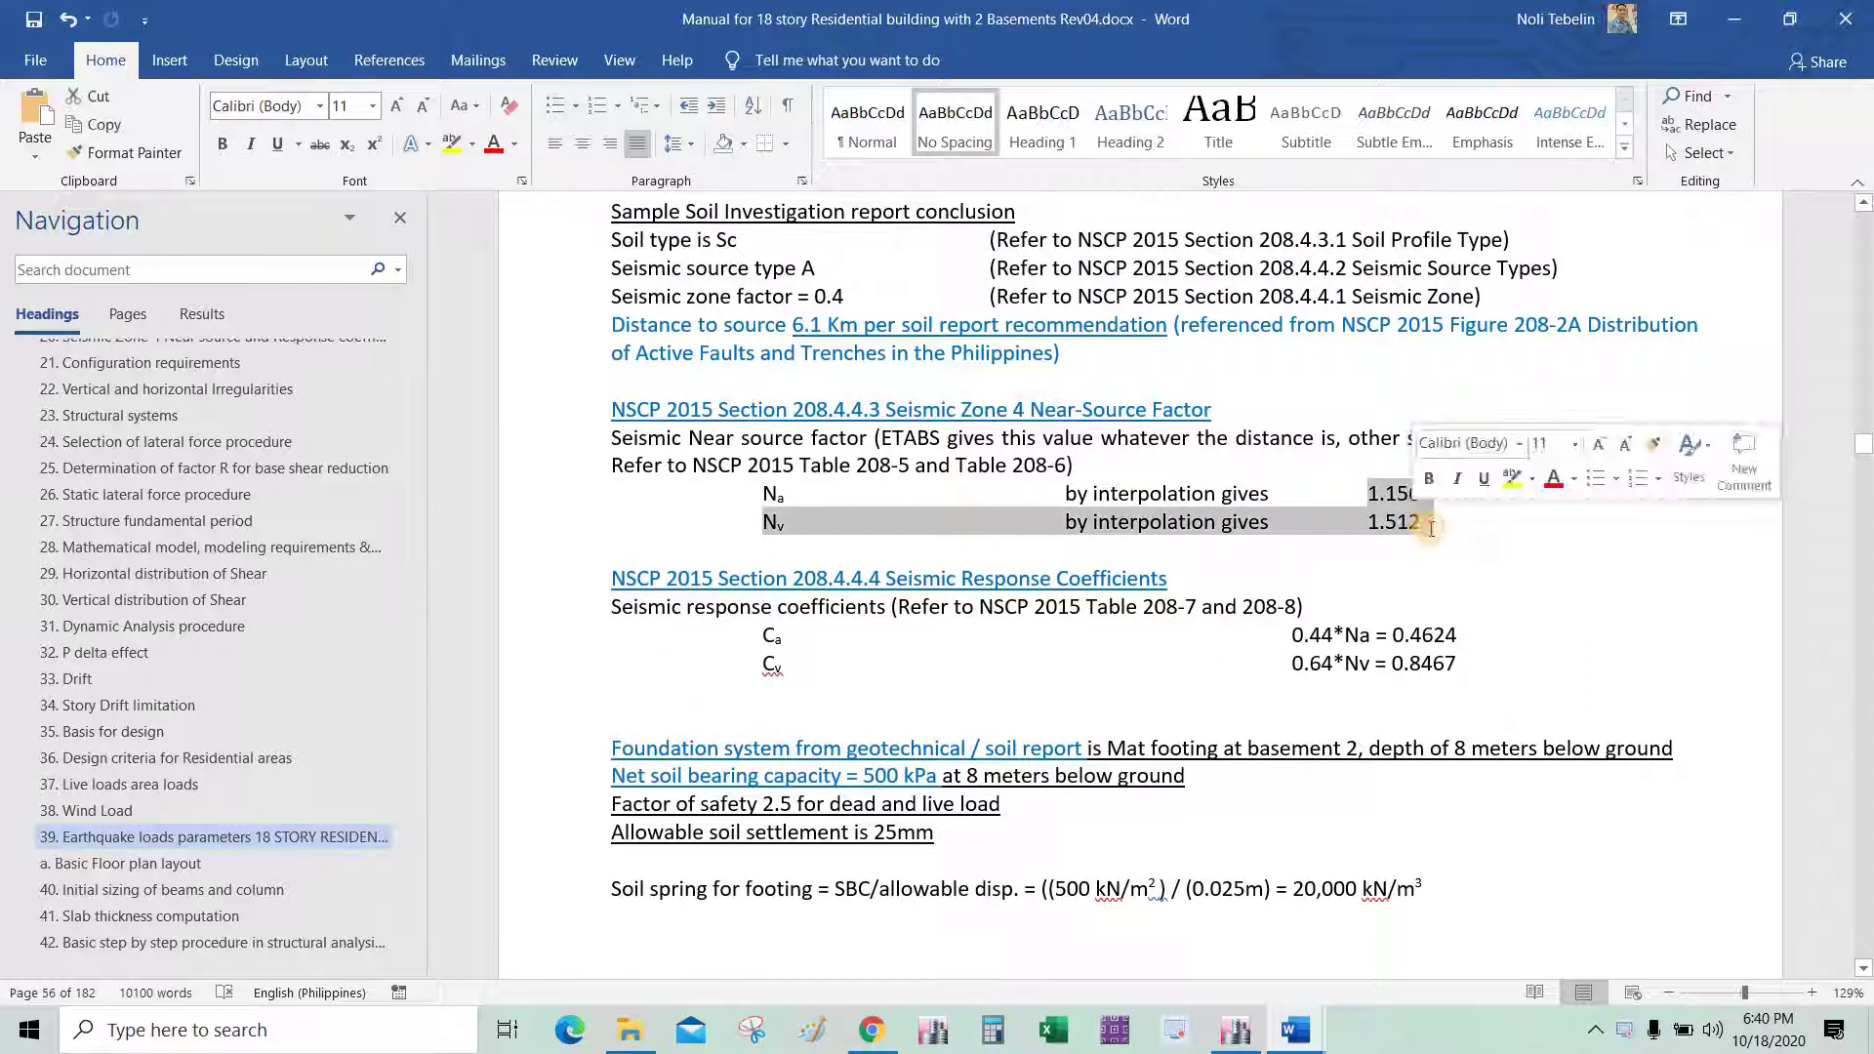
click(1418, 532)
Compare the Na, Nv, Ca and Cv values in the ETABS seismic load with those in the Word manual.
key(alt+Tab)
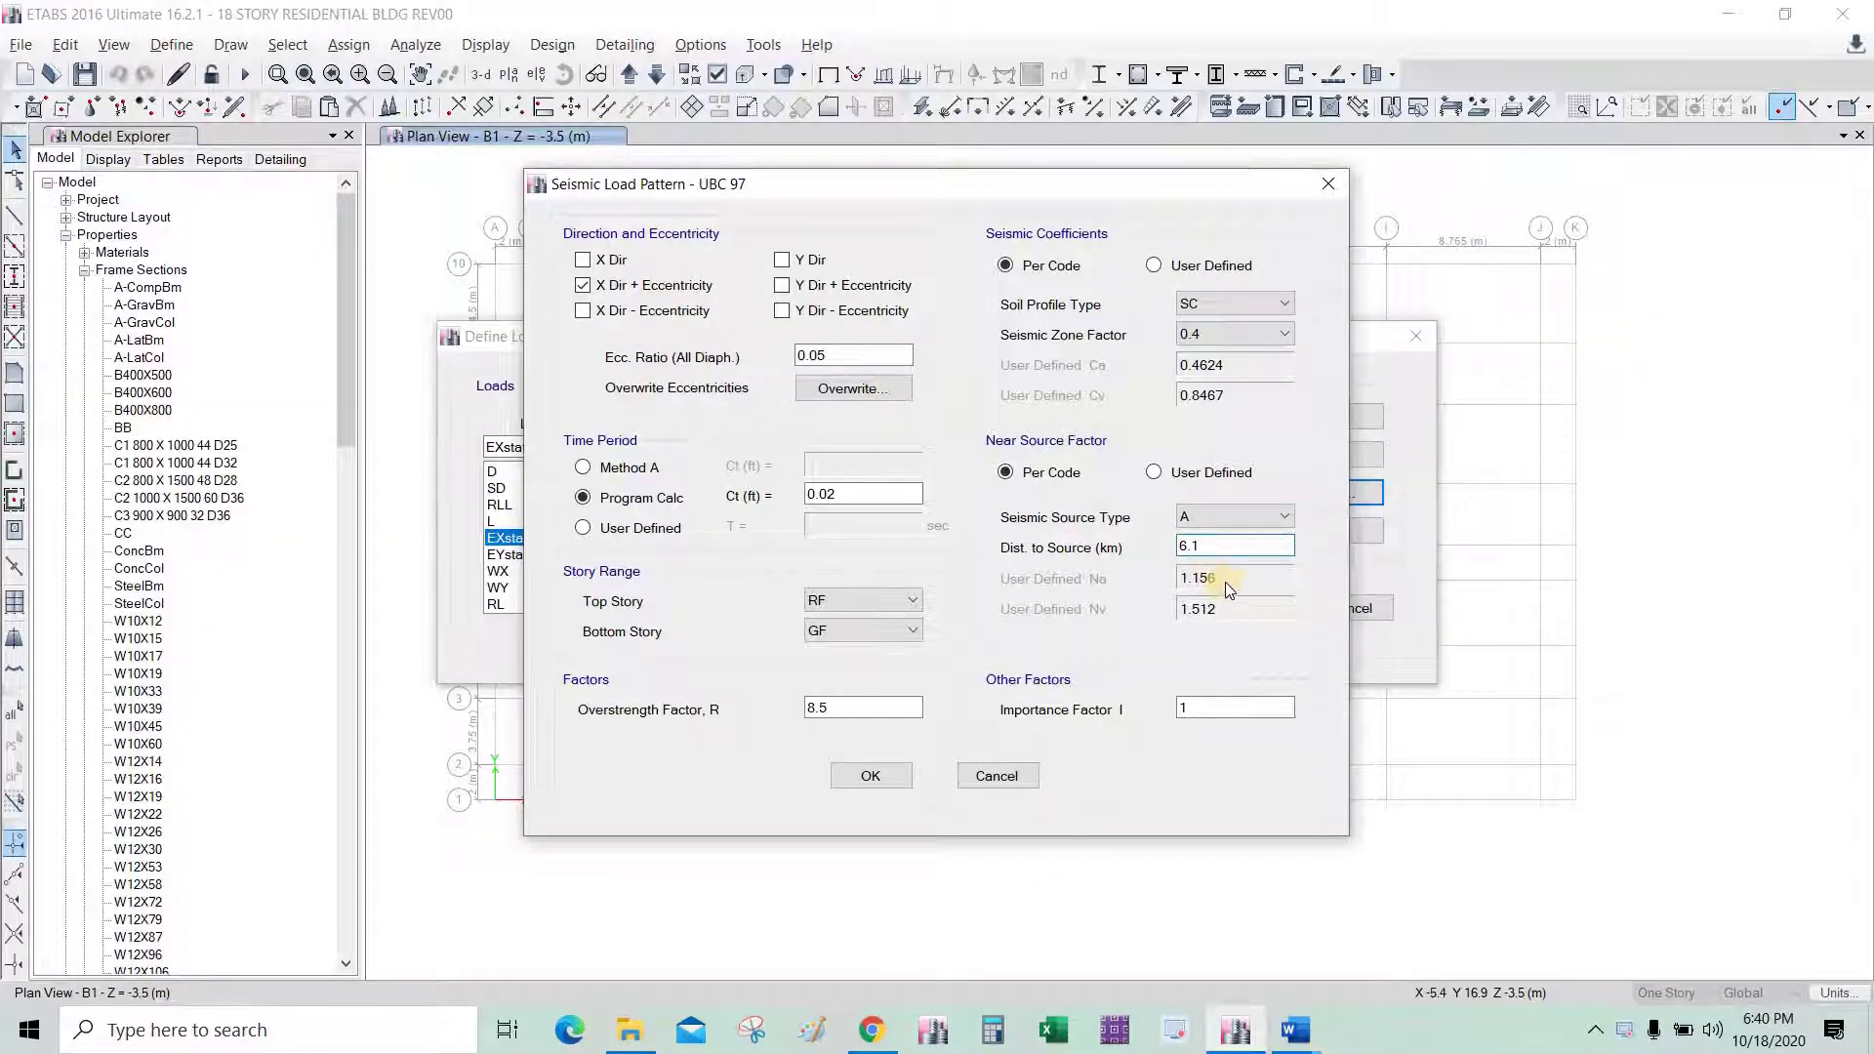
key(alt+Tab)
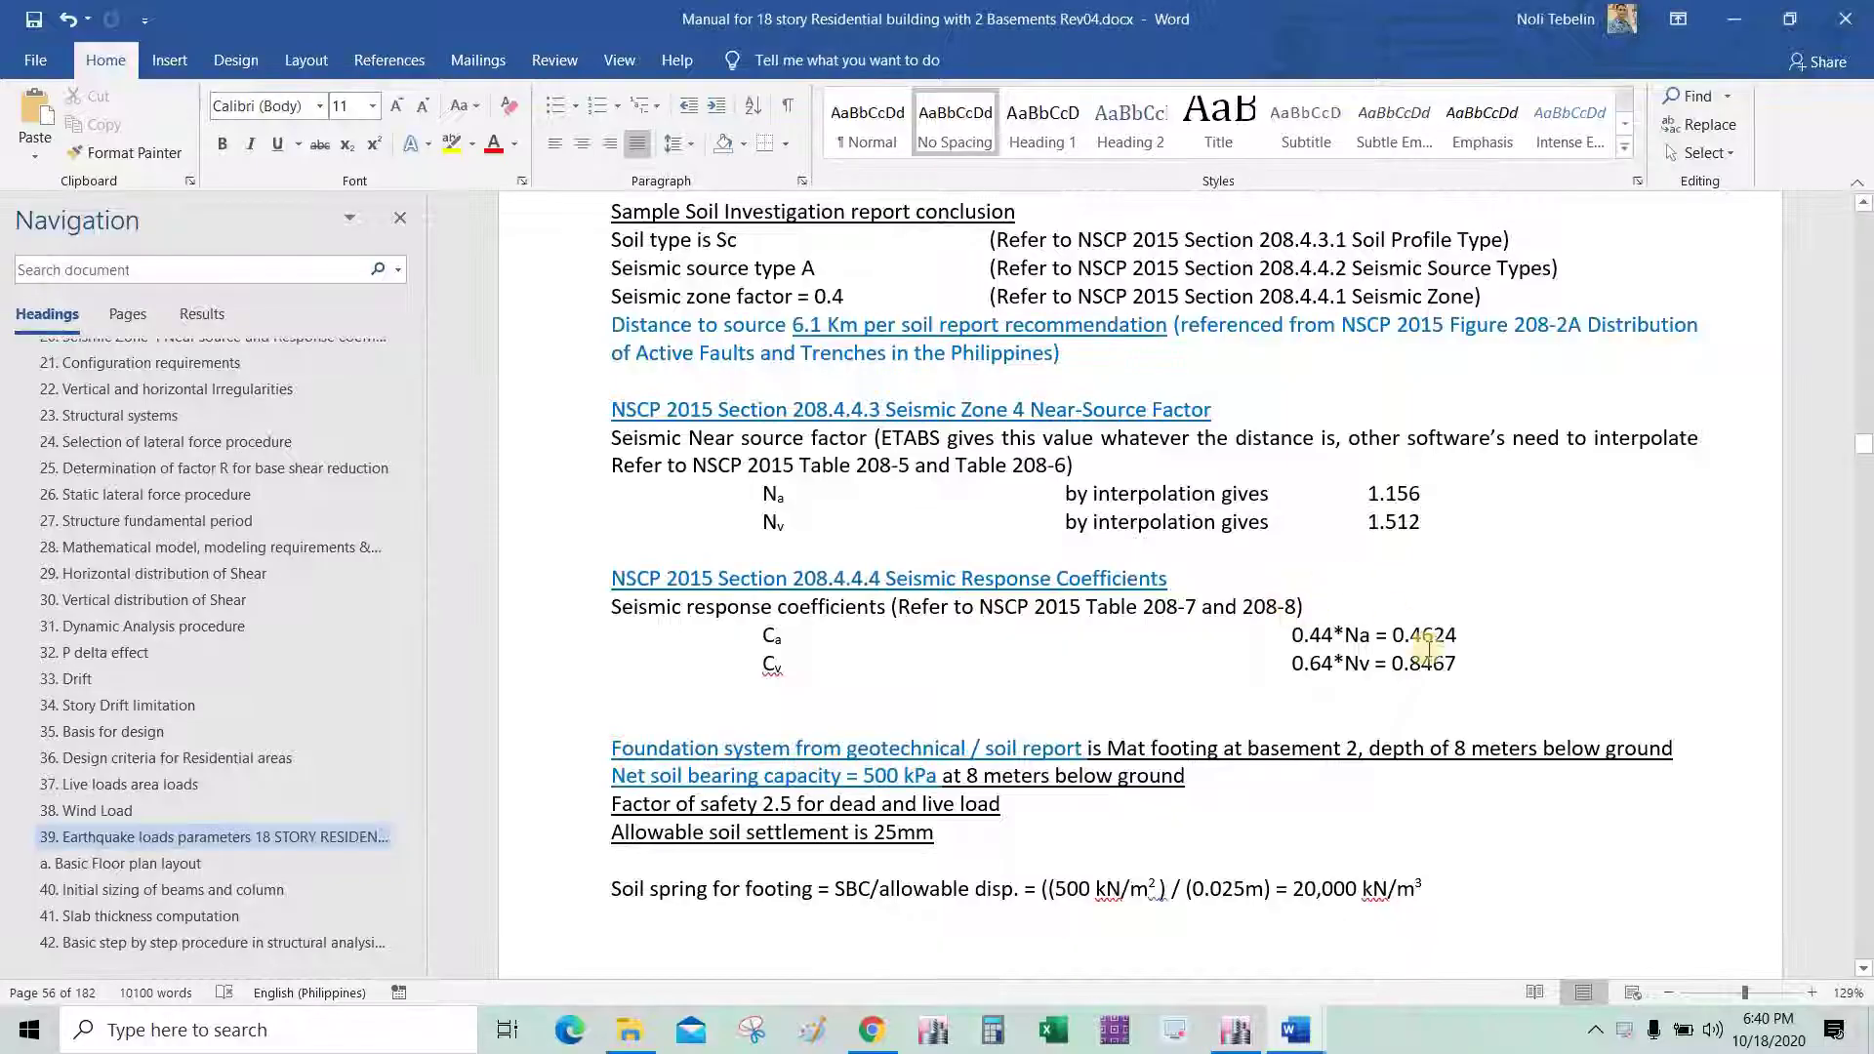
click(1460, 664)
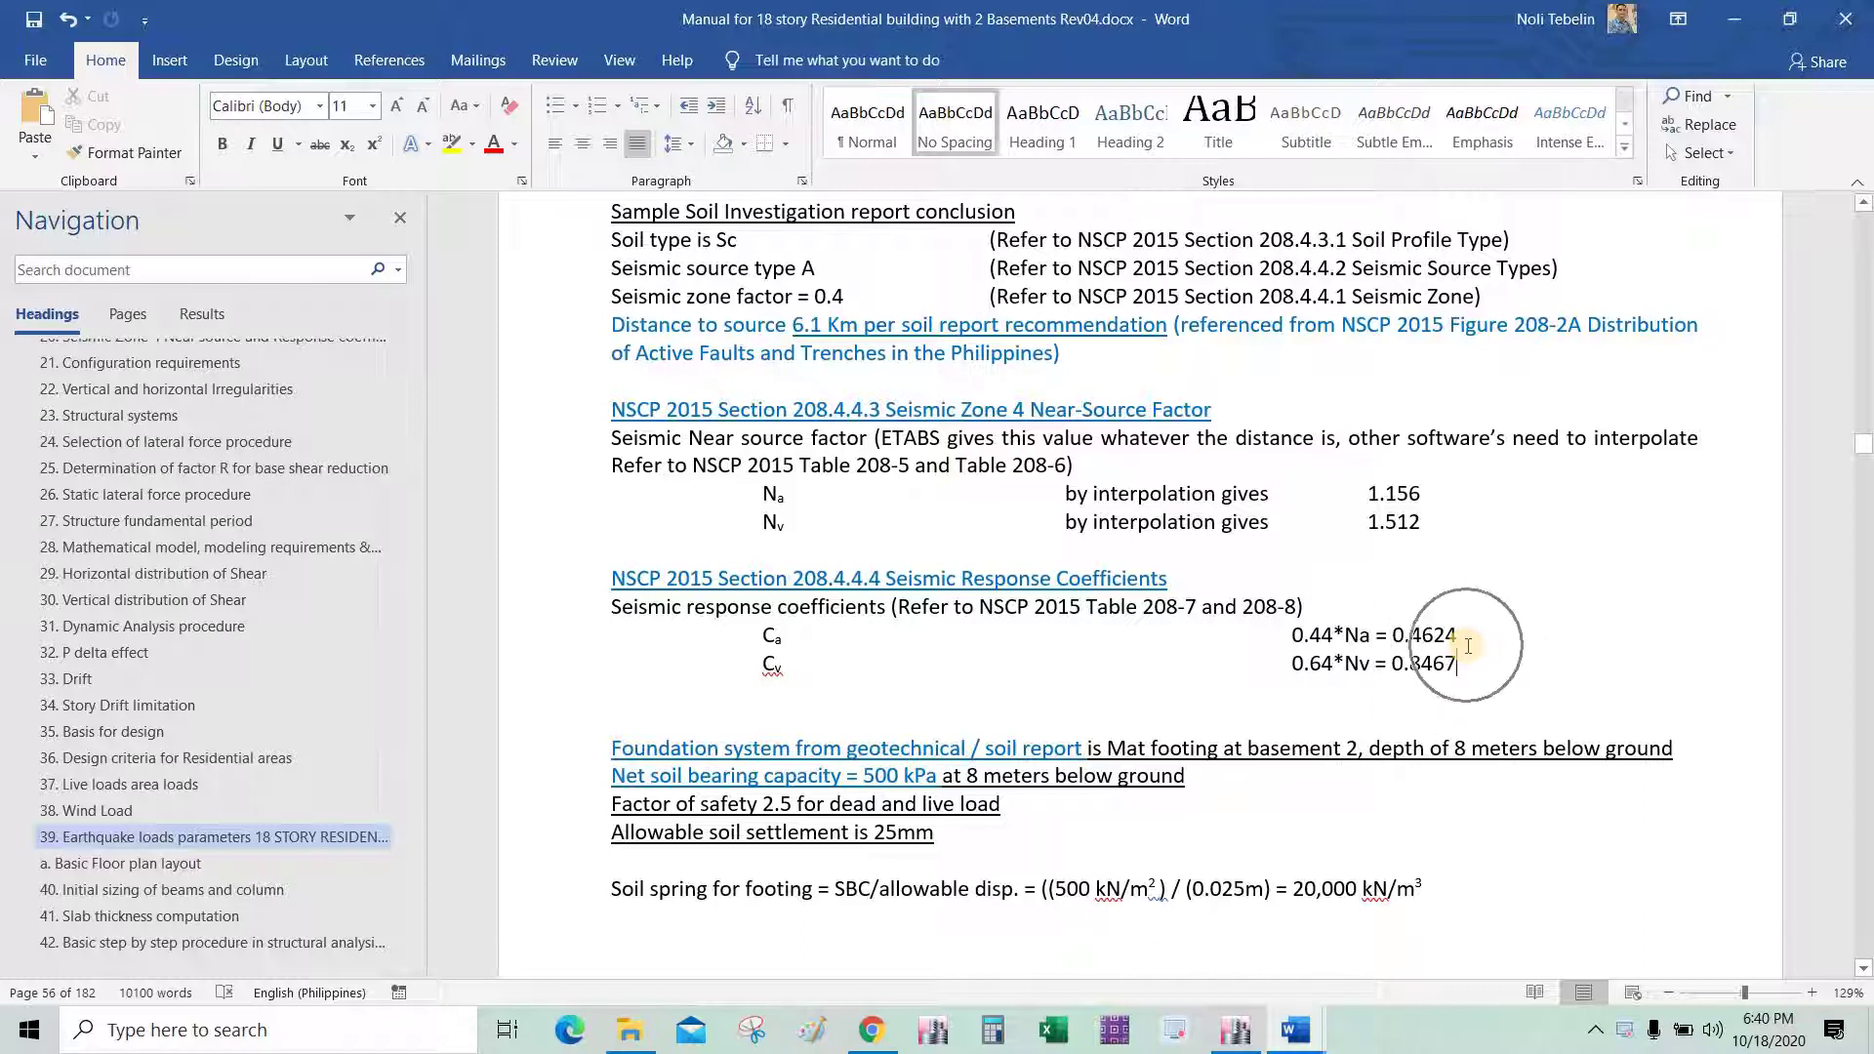
key(alt+Tab)
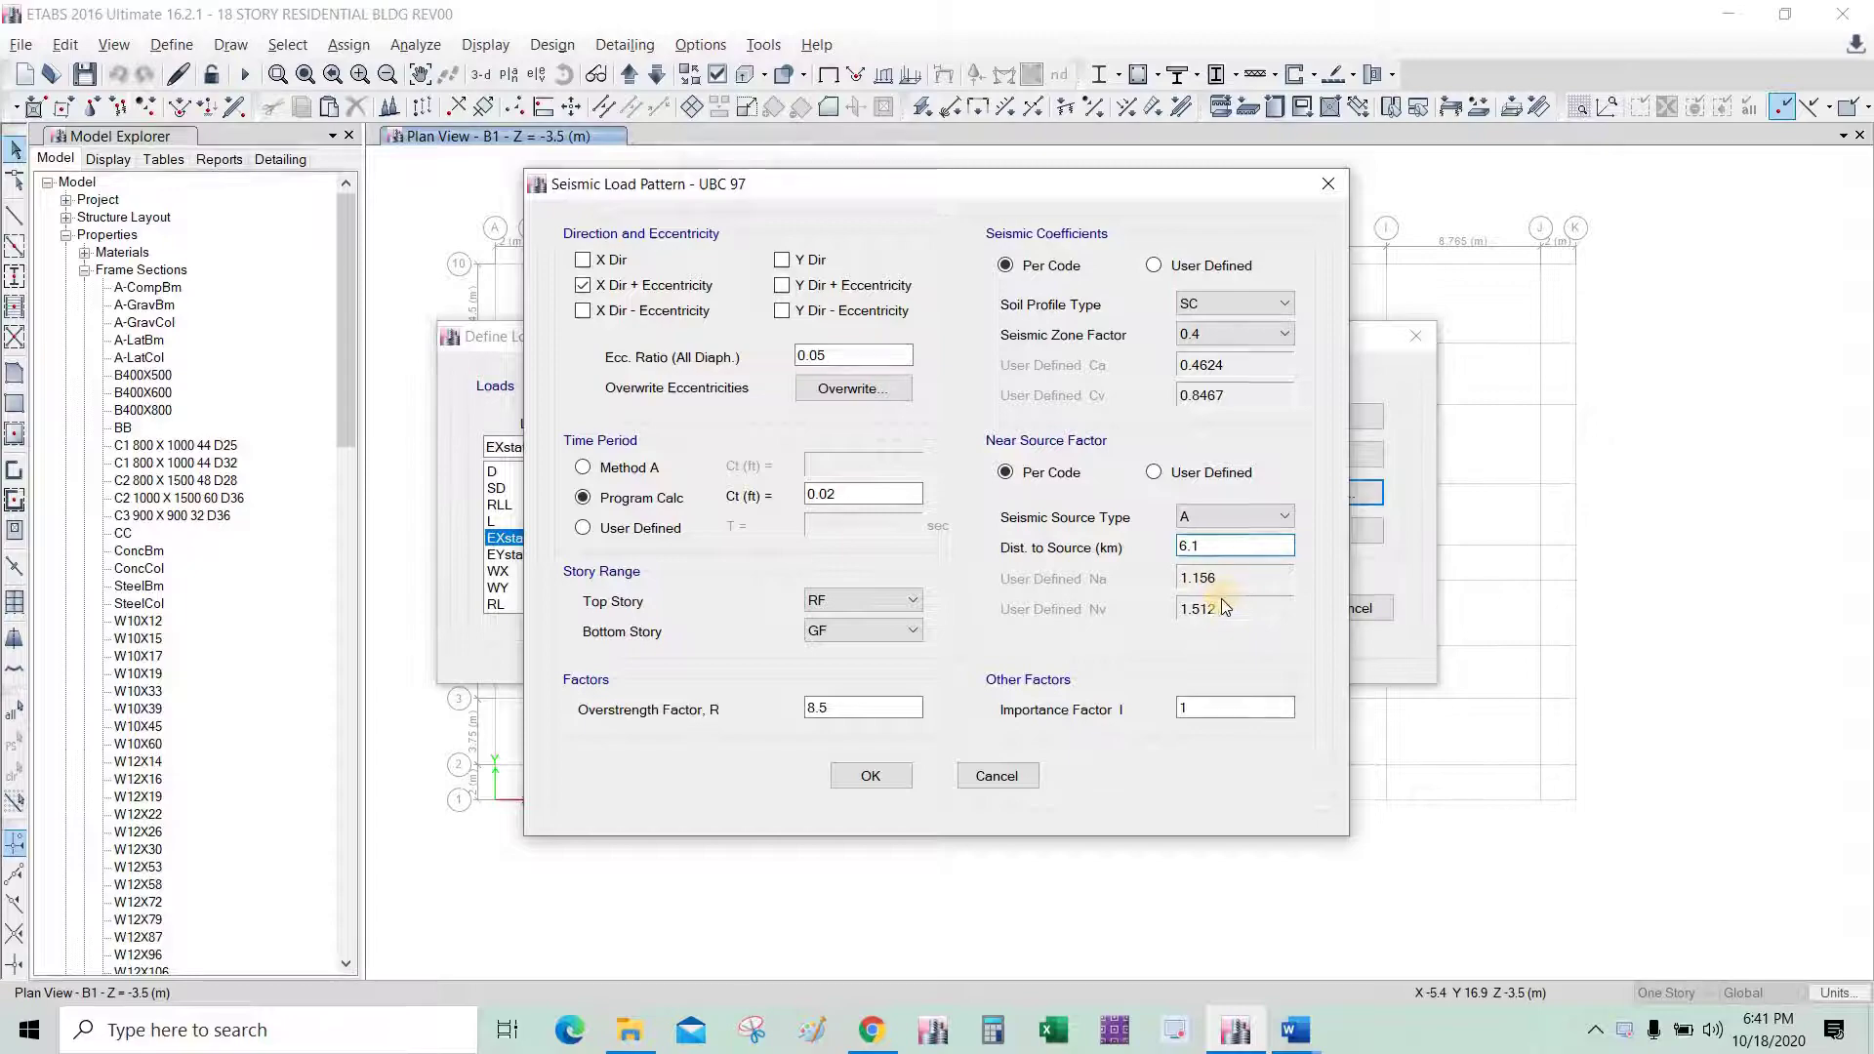
key(alt+Tab)
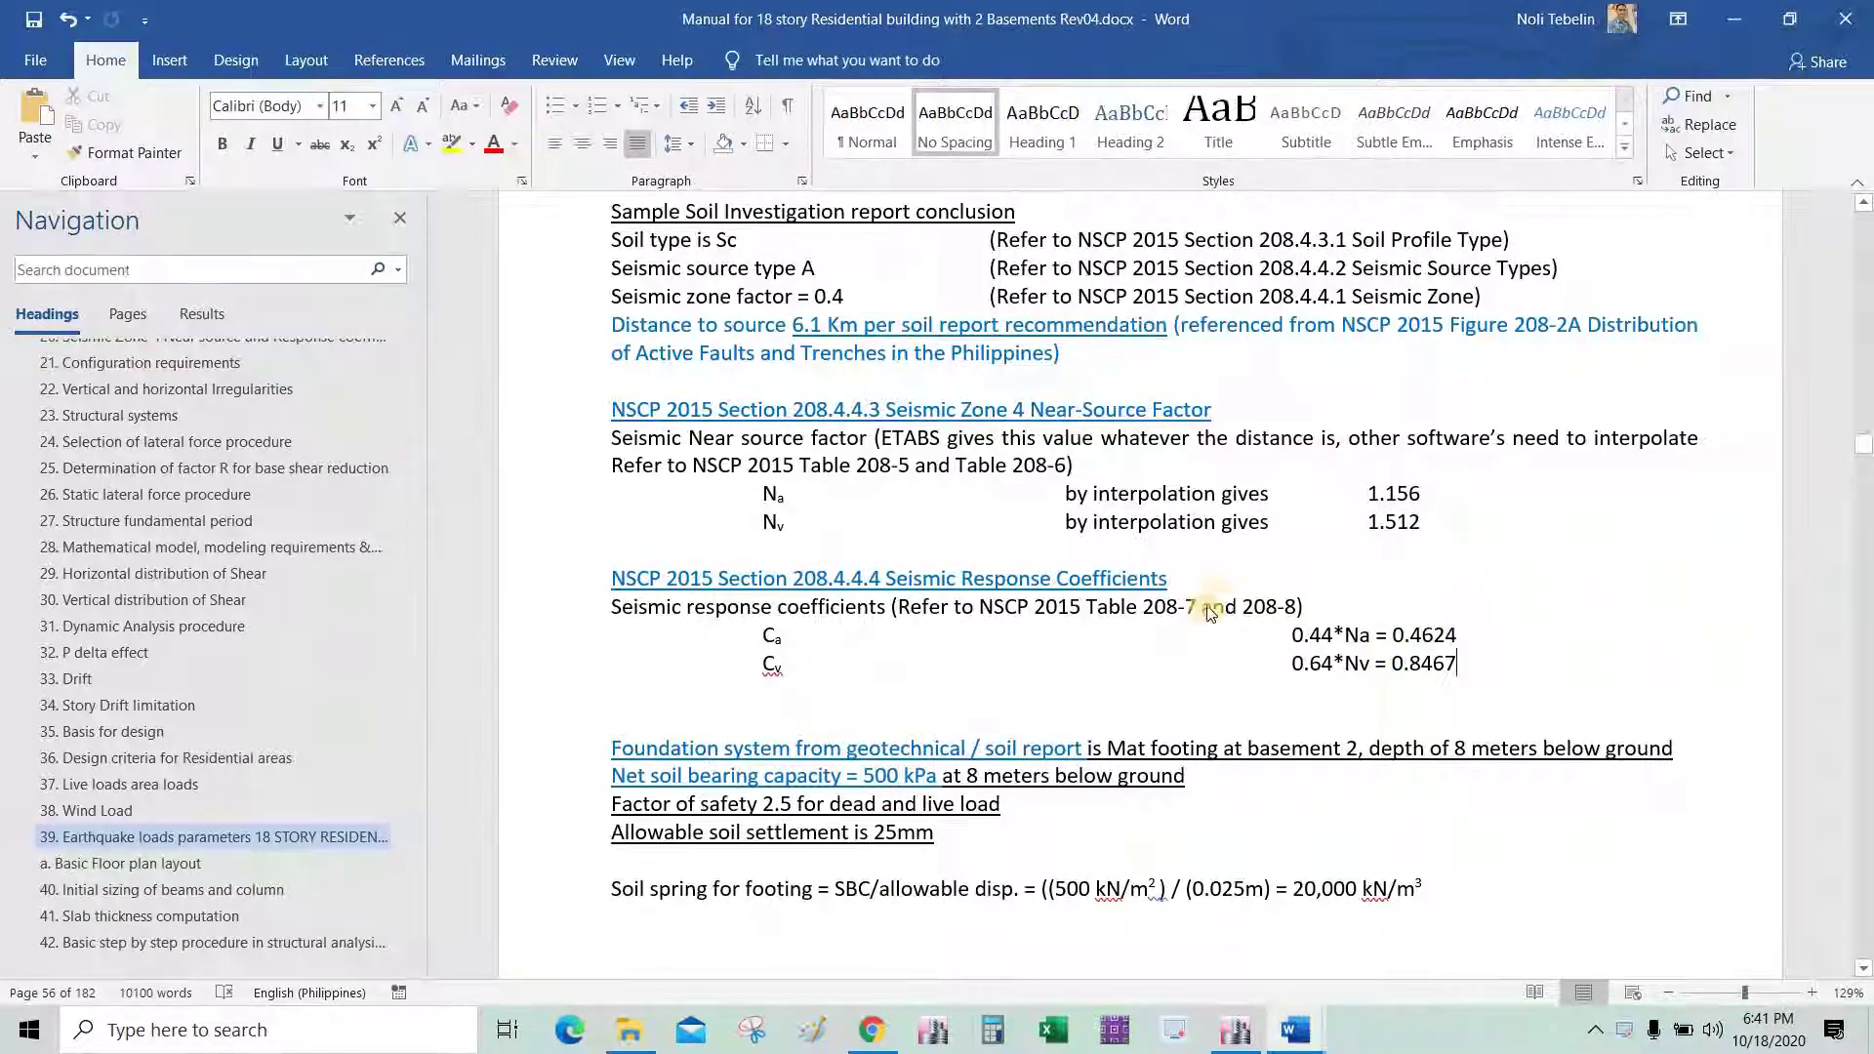
key(alt+Tab)
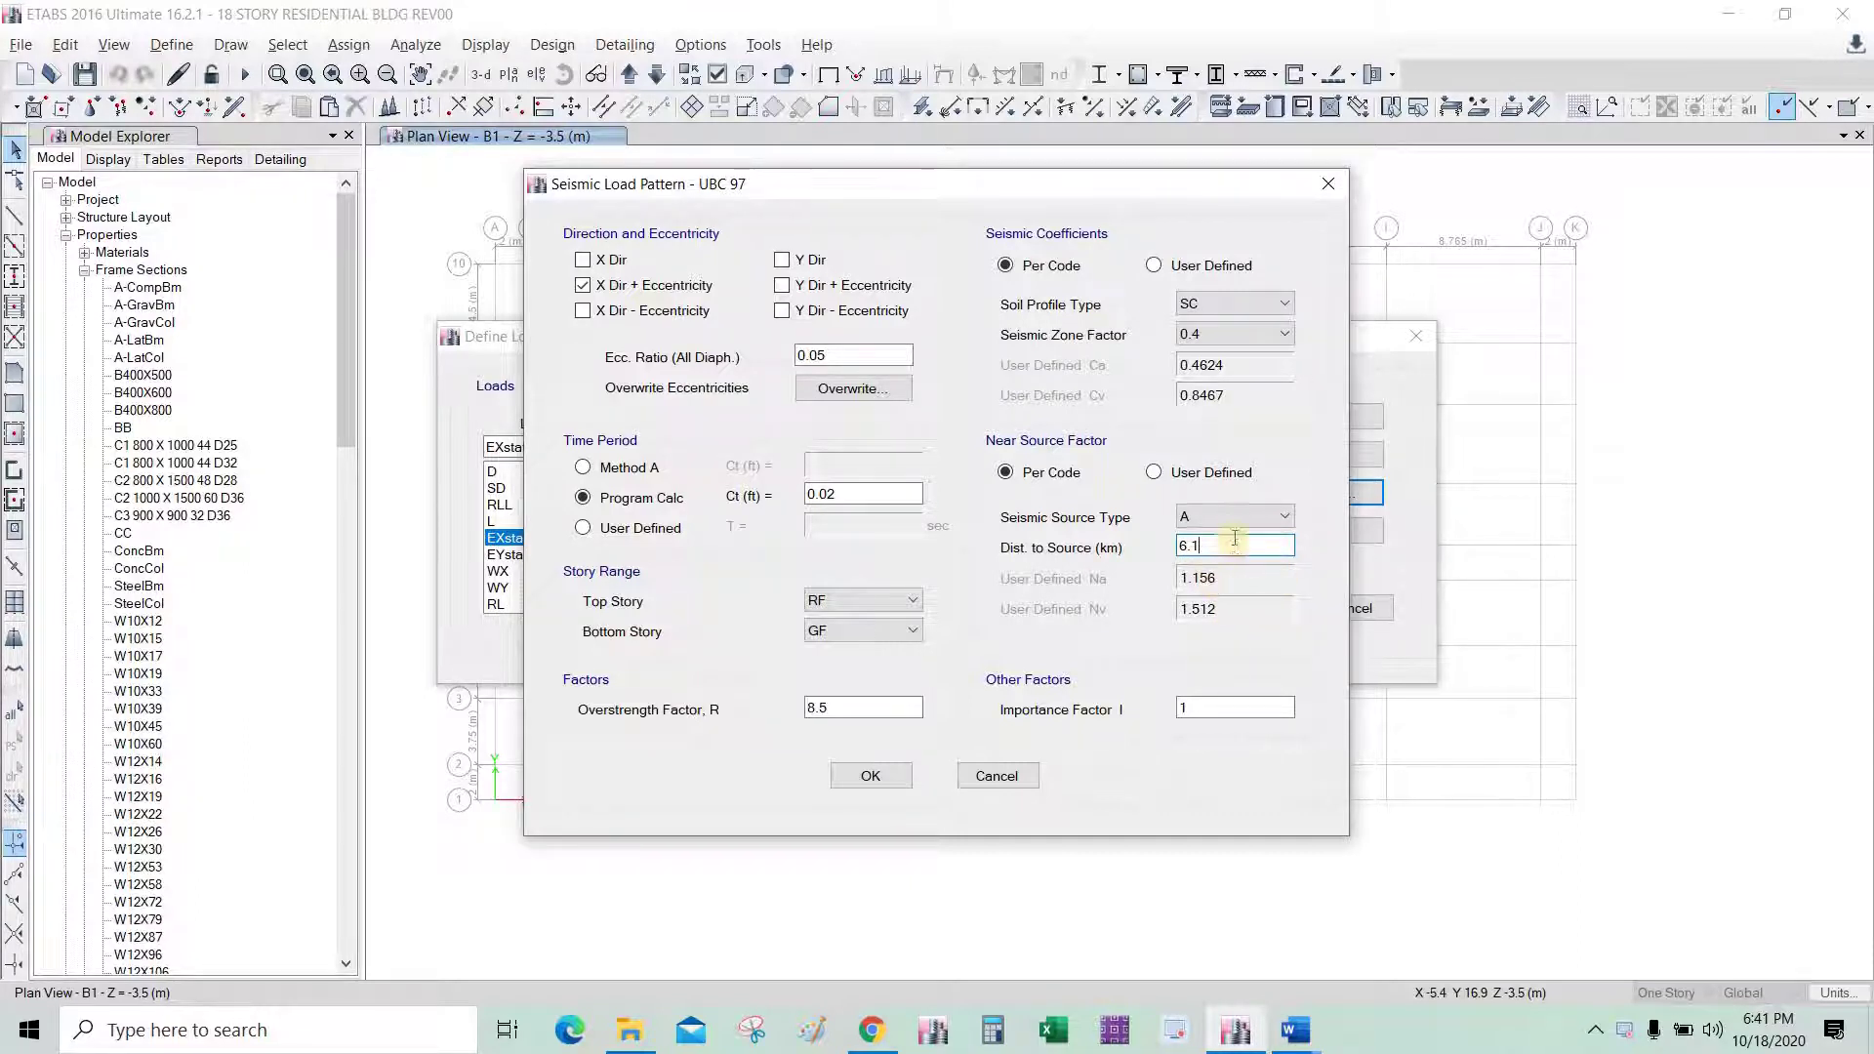
Review the distance to source and accept the UBC 97 seismic parameters of the EXstat load pattern.
double_click(1267, 549)
click(1235, 552)
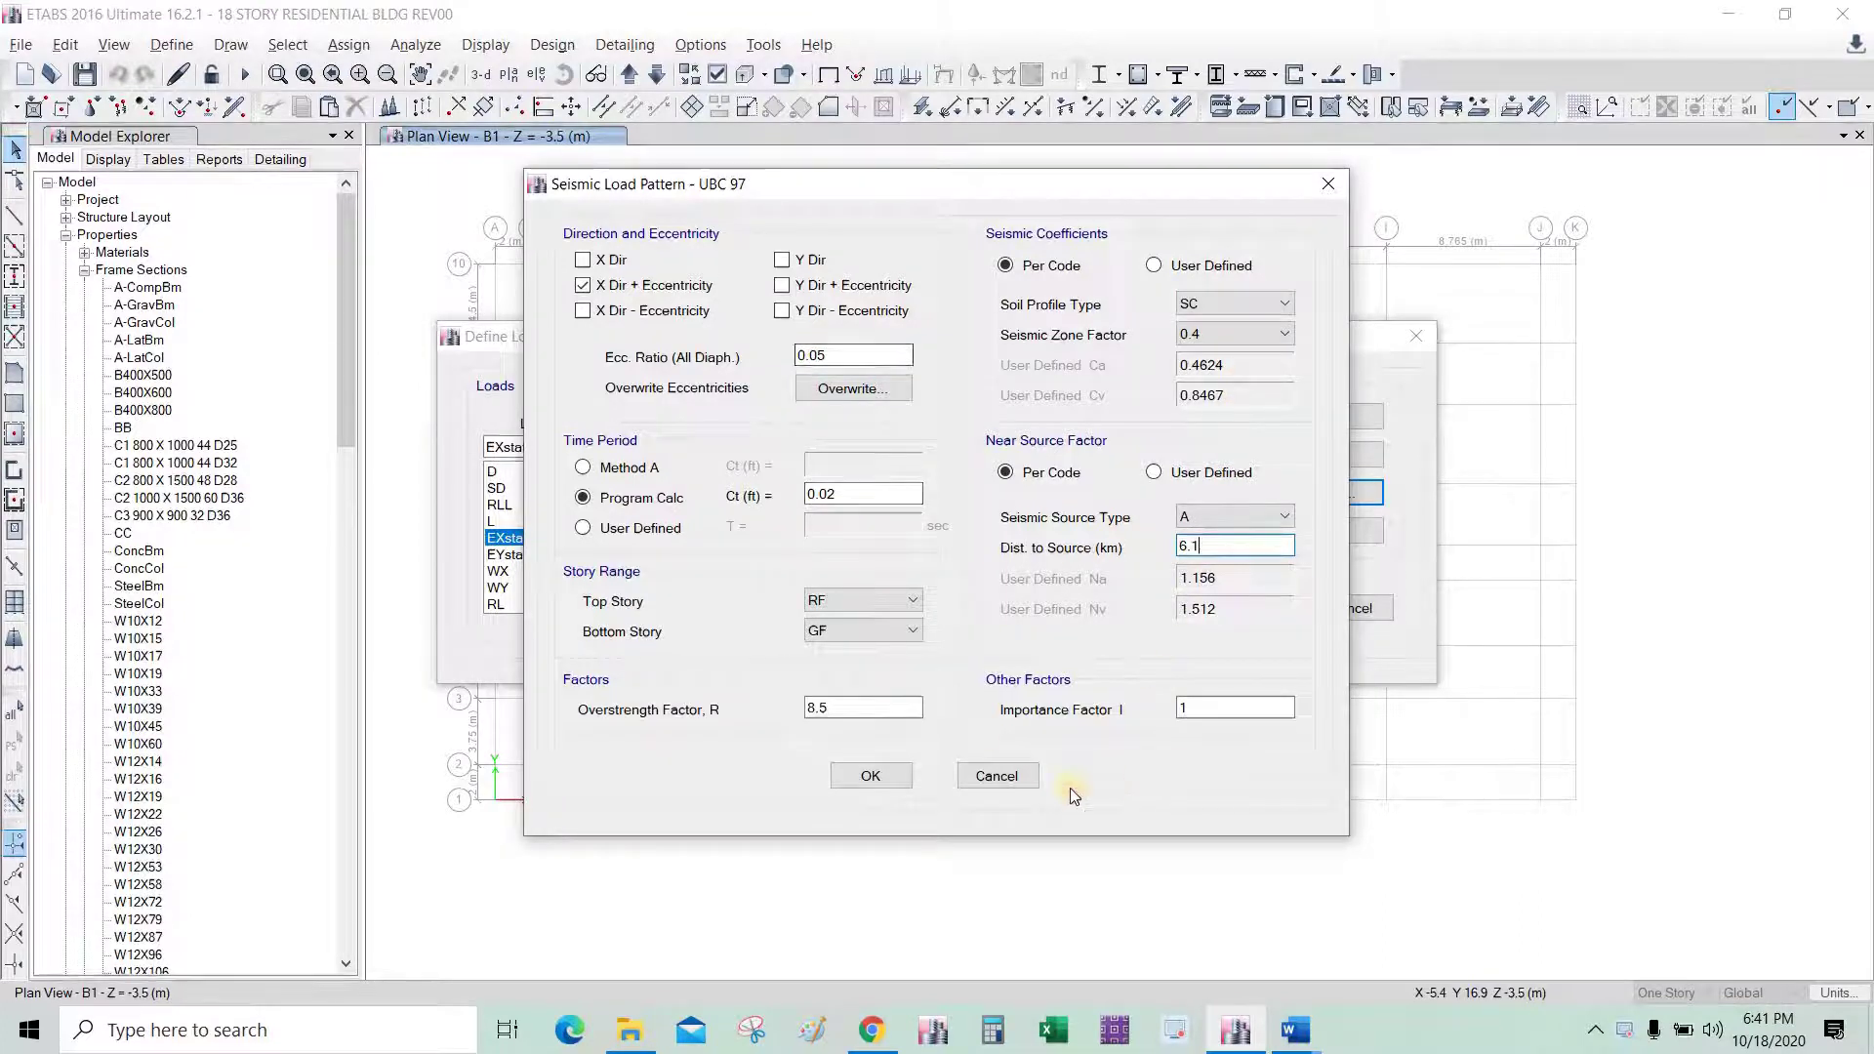
drag(841, 189, 1004, 179)
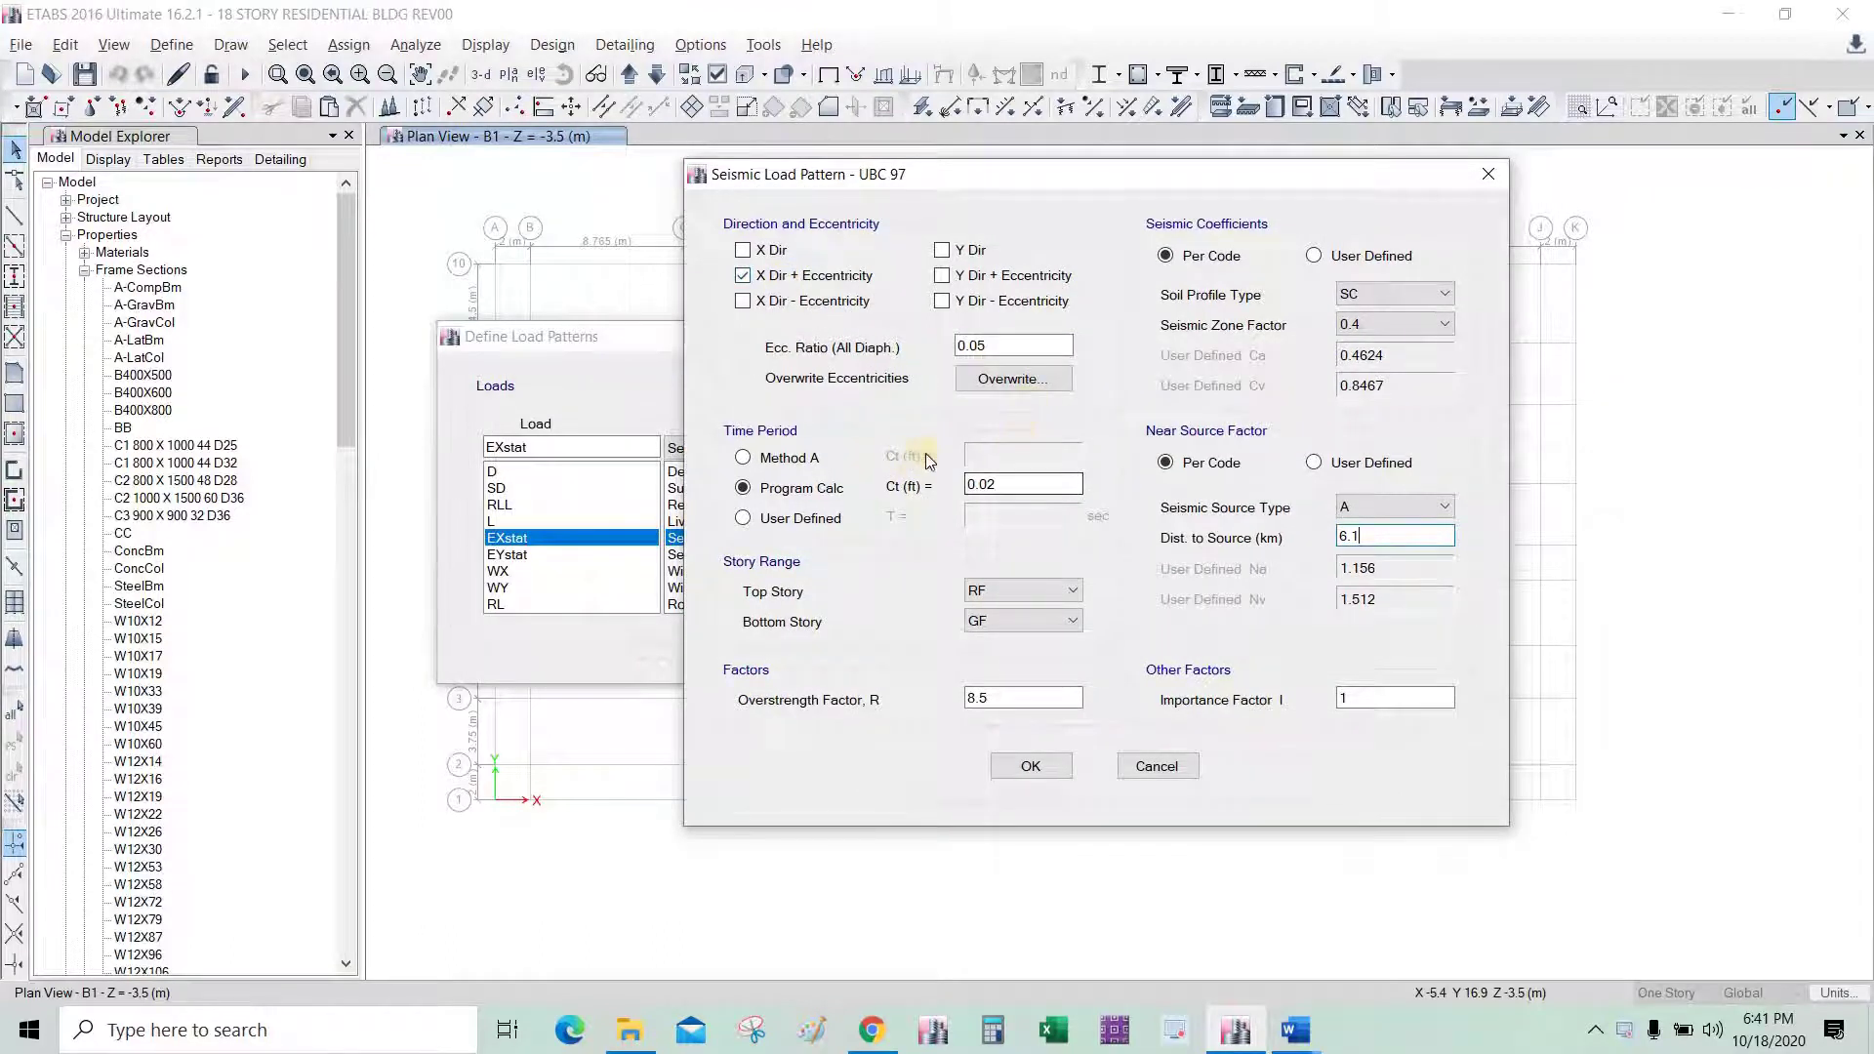
click(1033, 766)
Open the lateral load settings of EYstat and leave only Y Dir + Eccentricity enabled, with a 0.05 eccentricity ratio.
click(584, 557)
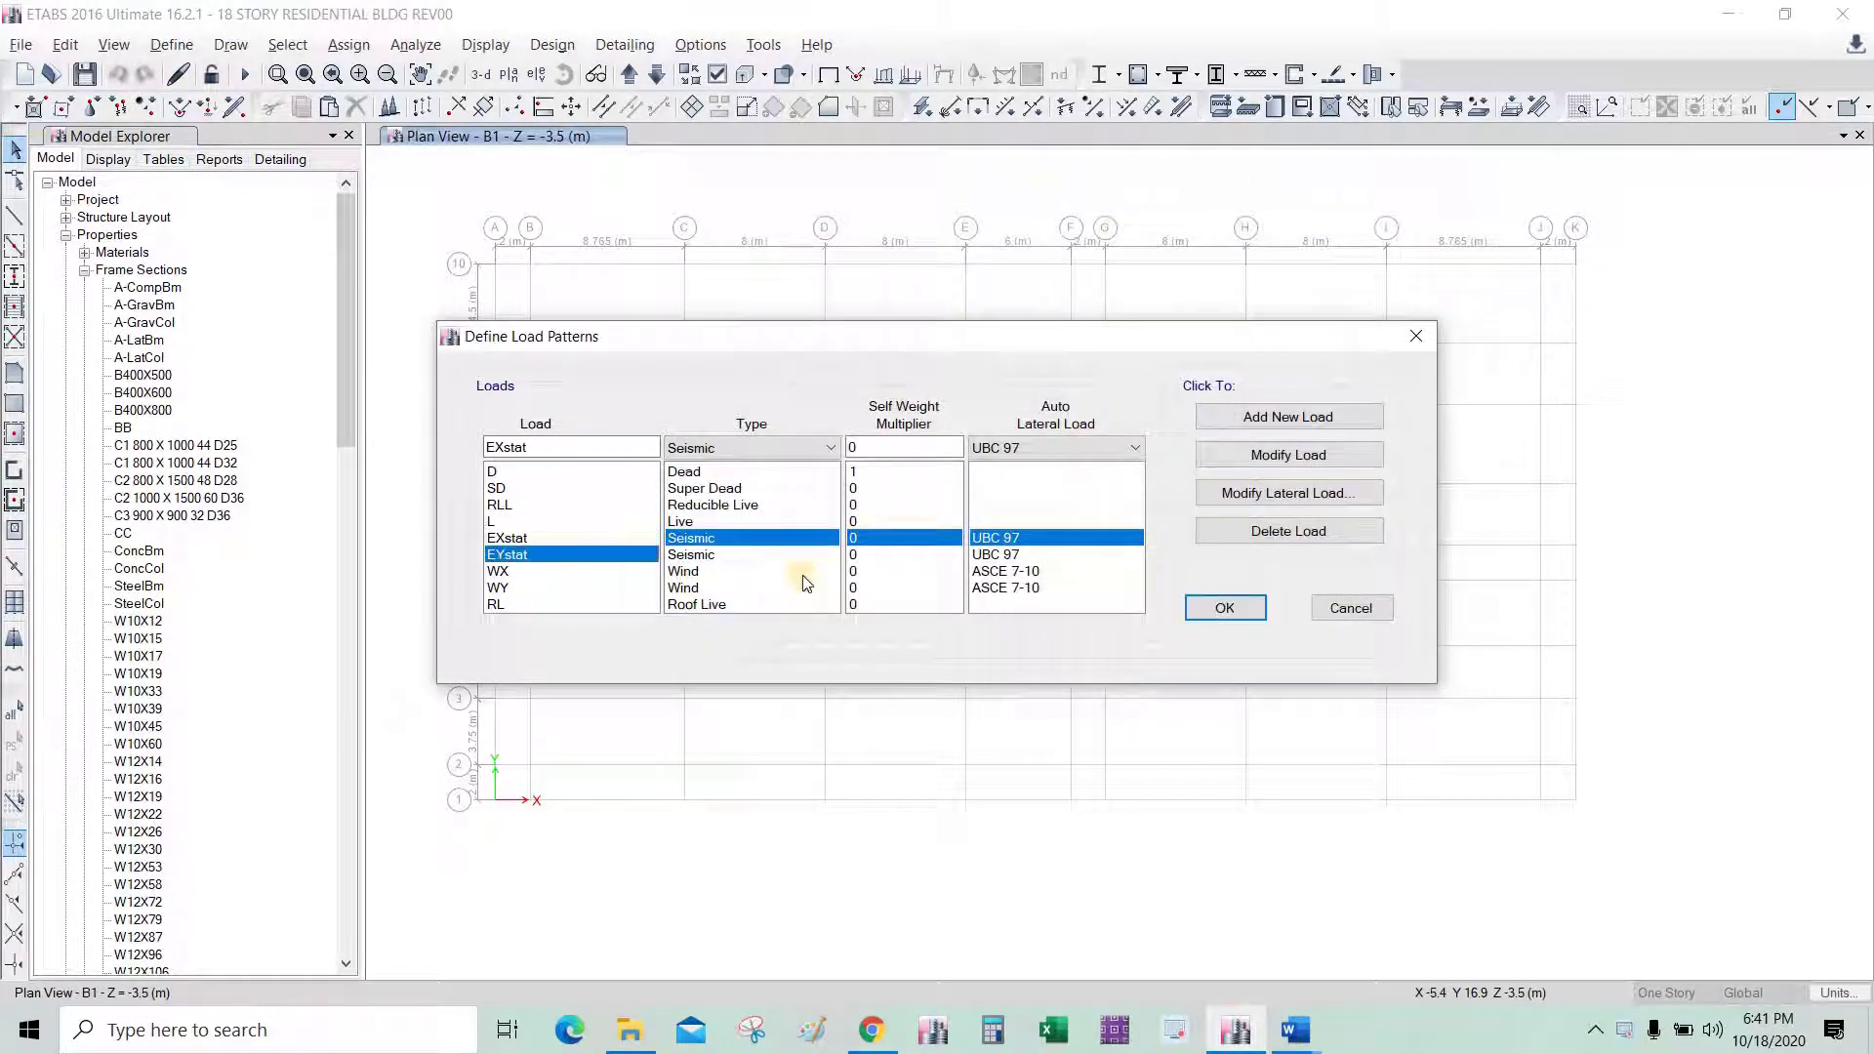
click(1256, 495)
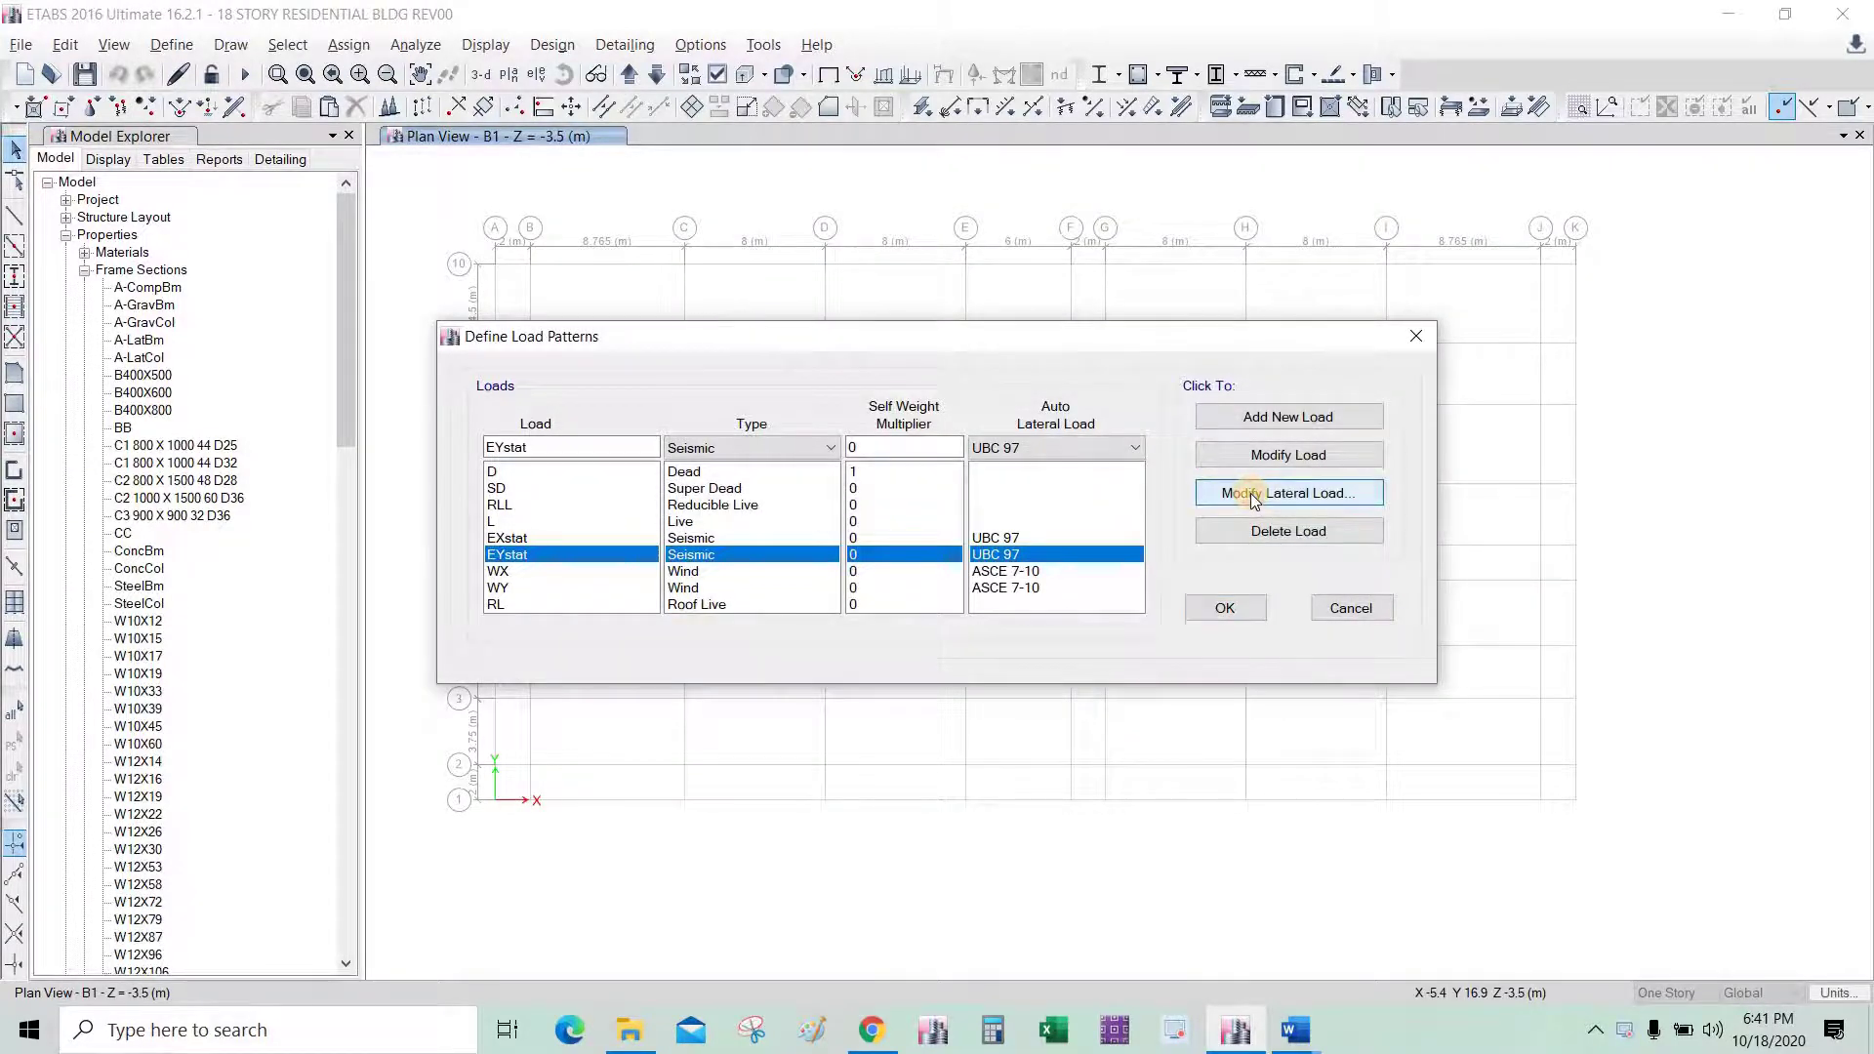
click(613, 260)
click(613, 285)
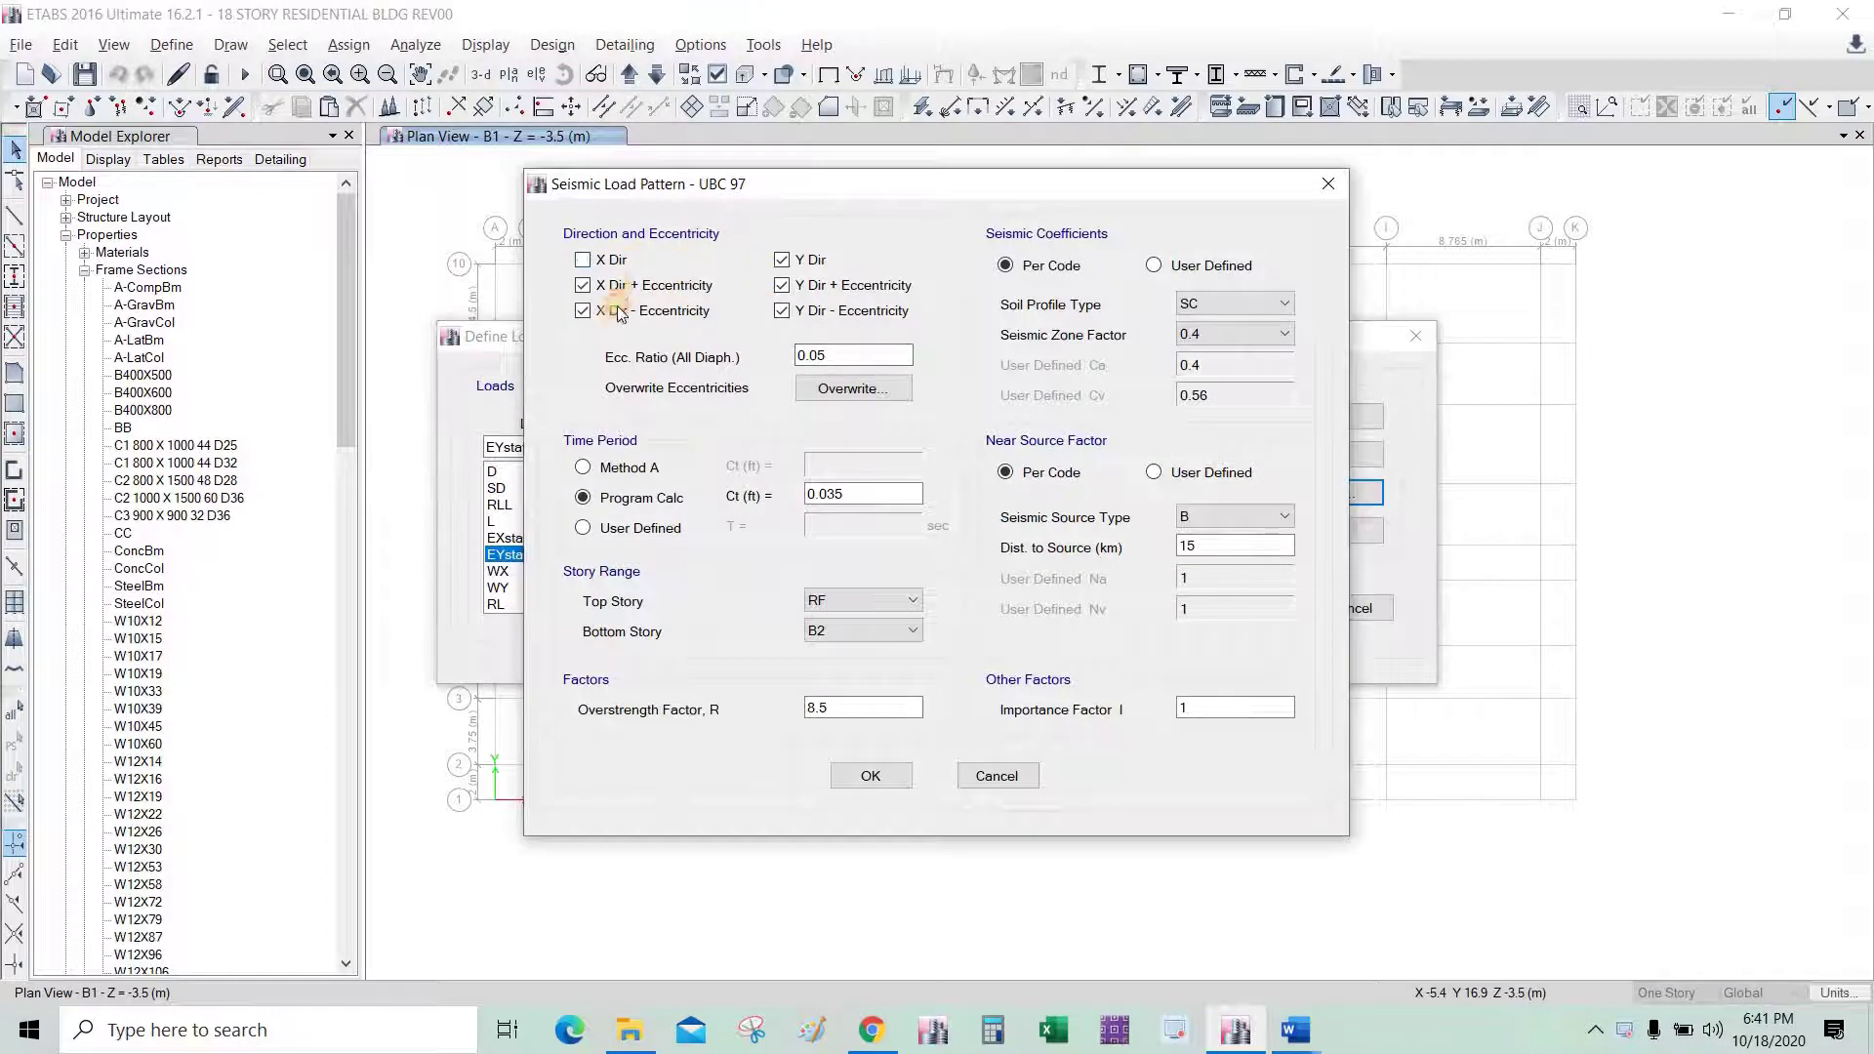
click(852, 364)
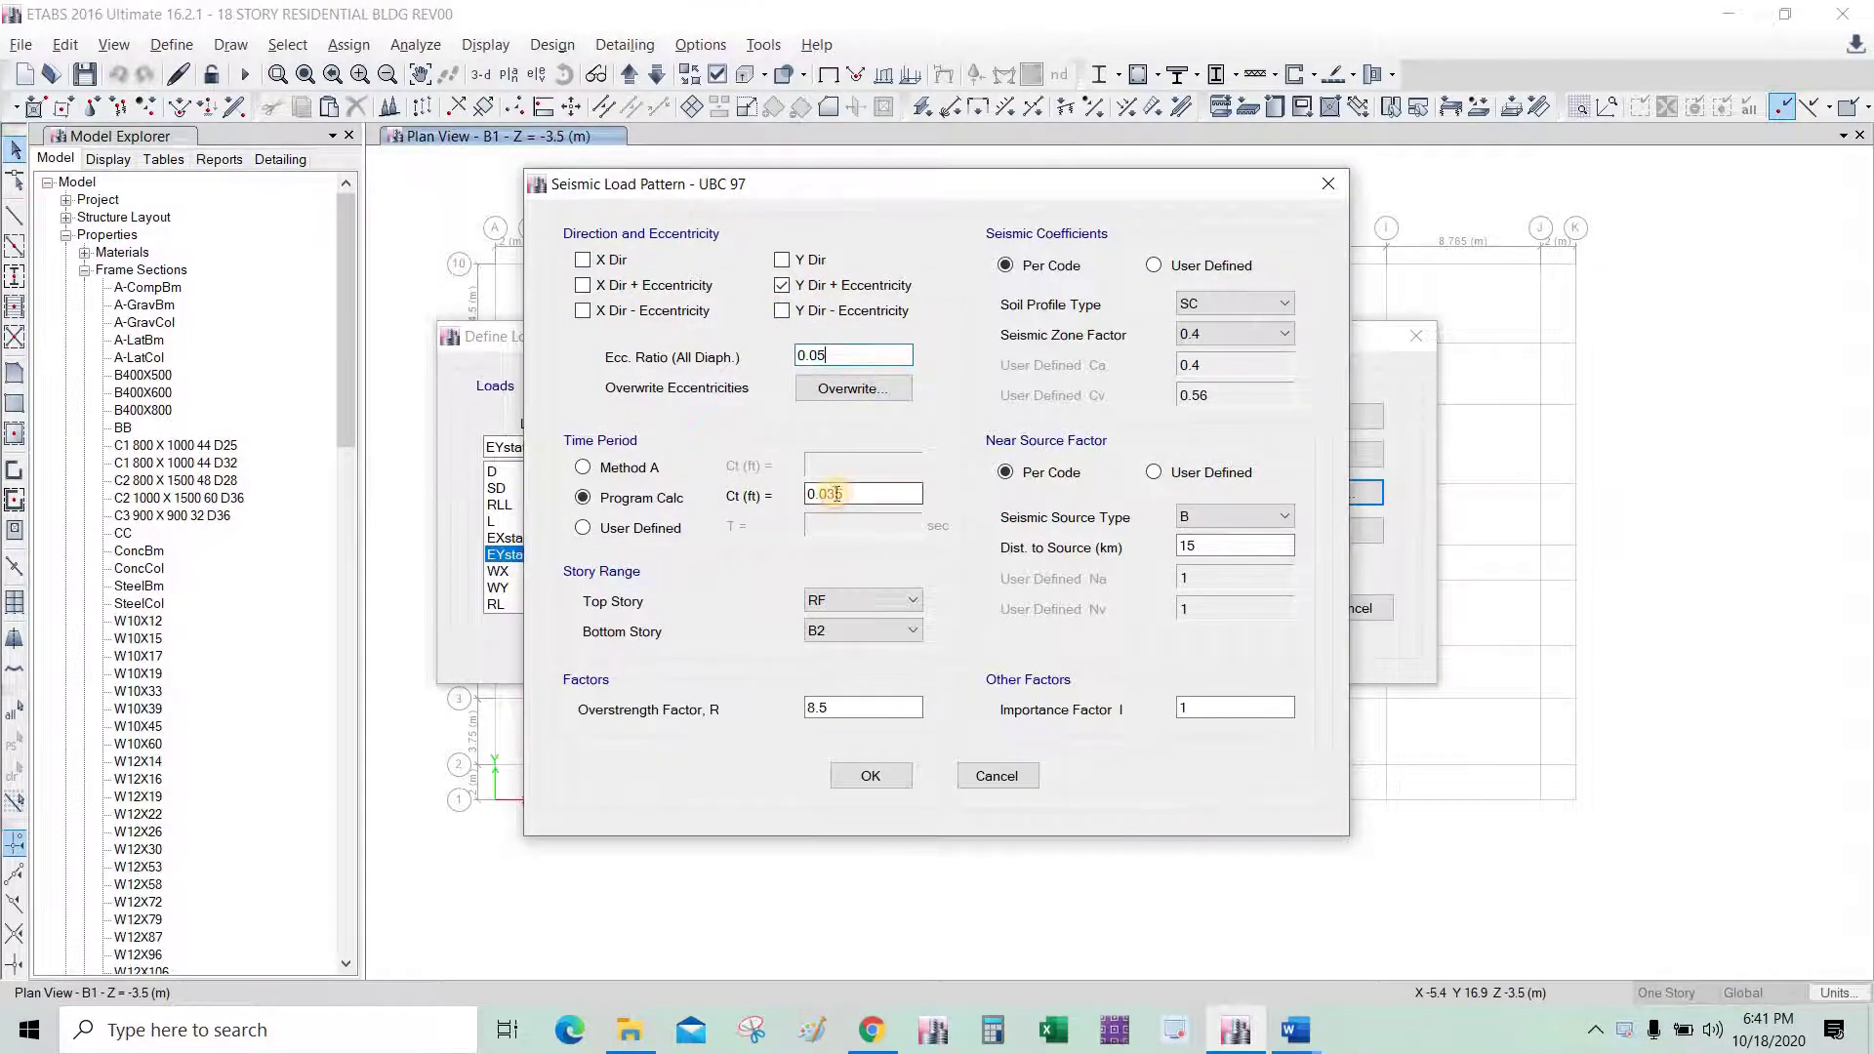
Set EYstat's program-calculated period Ct to 0.02 and its story range from RF down to GF.
drag(829, 494, 865, 491)
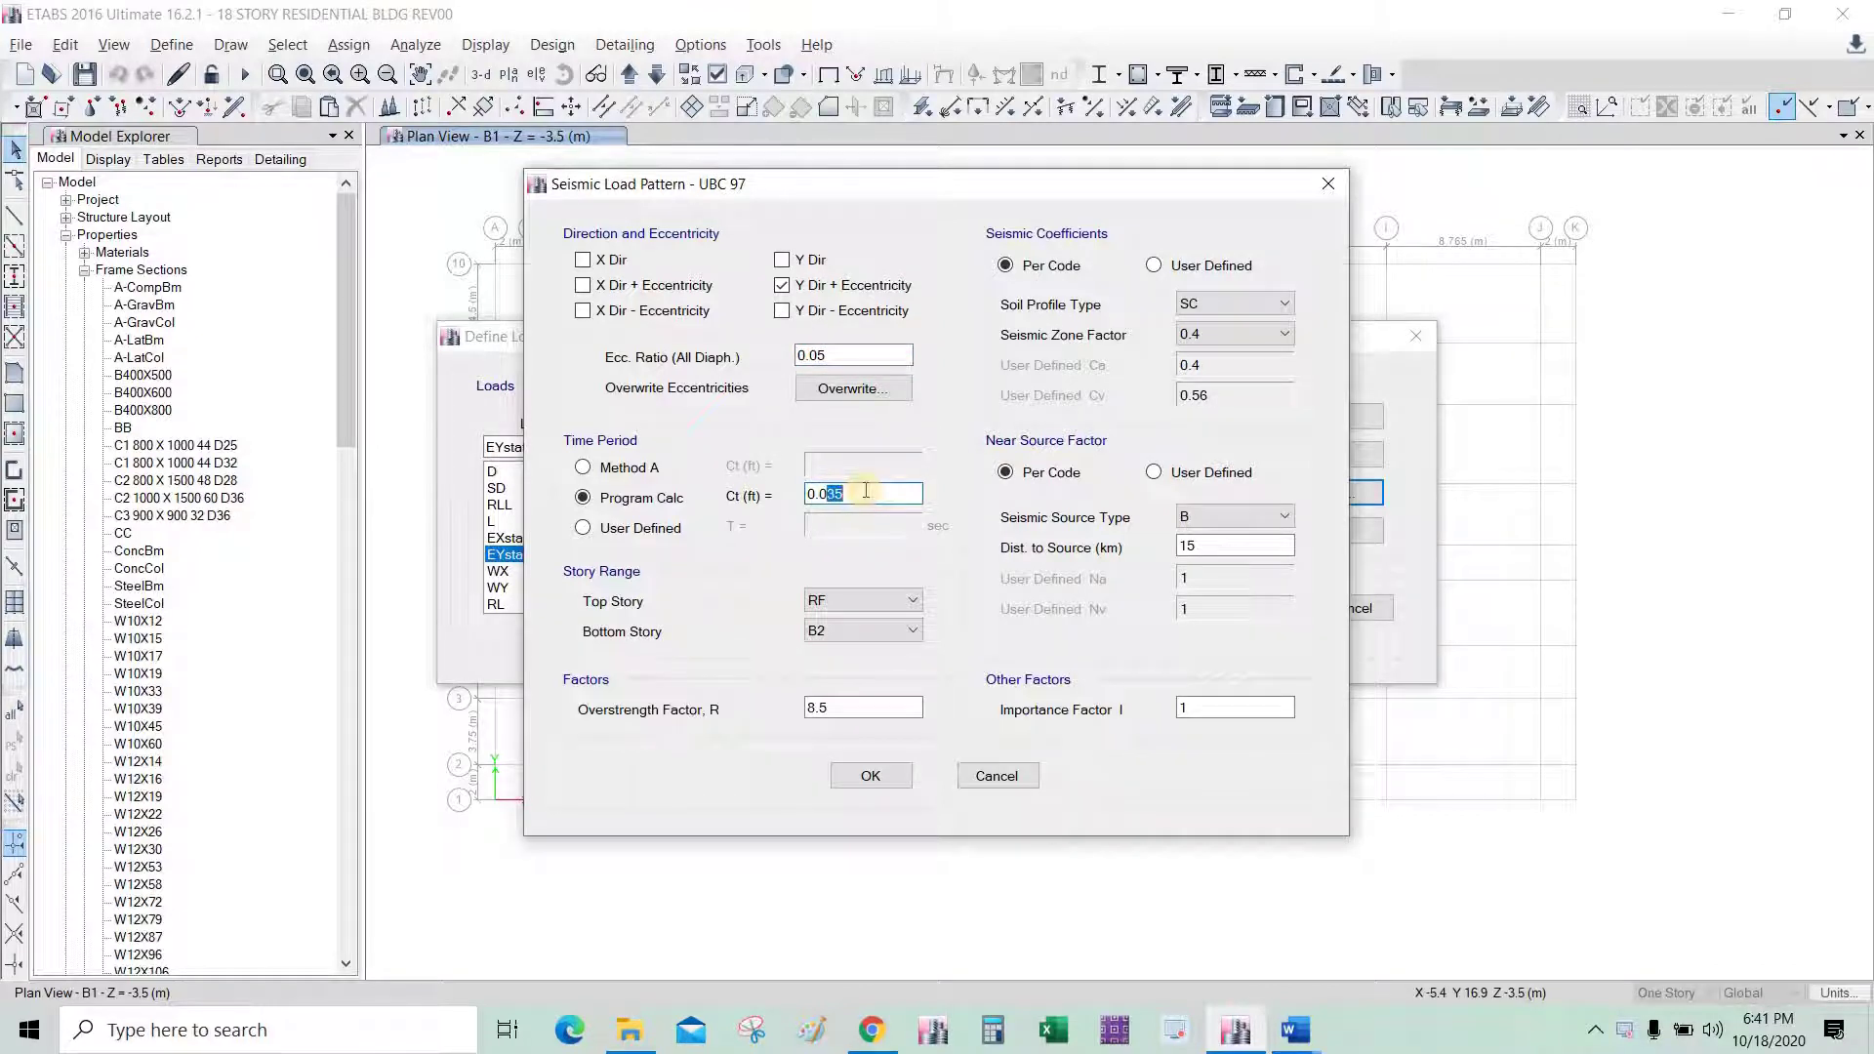
click(881, 597)
click(878, 624)
click(871, 632)
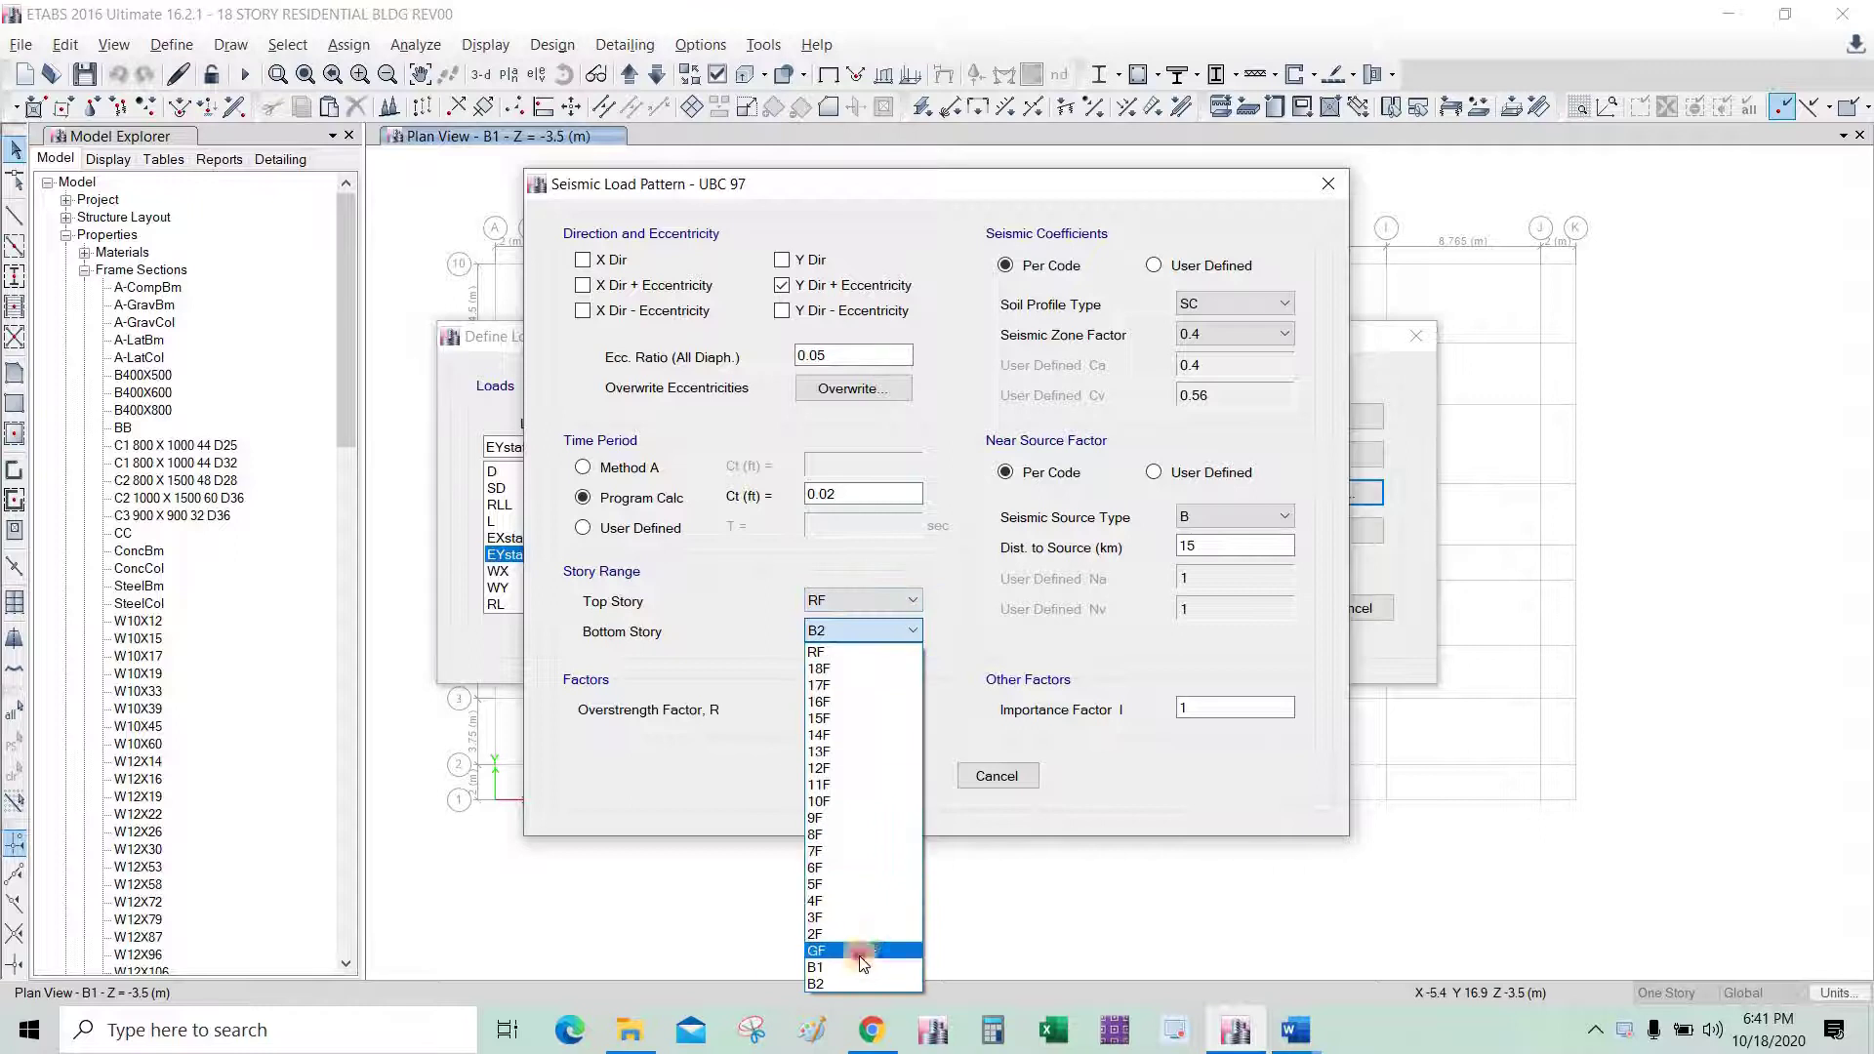
click(859, 953)
click(849, 705)
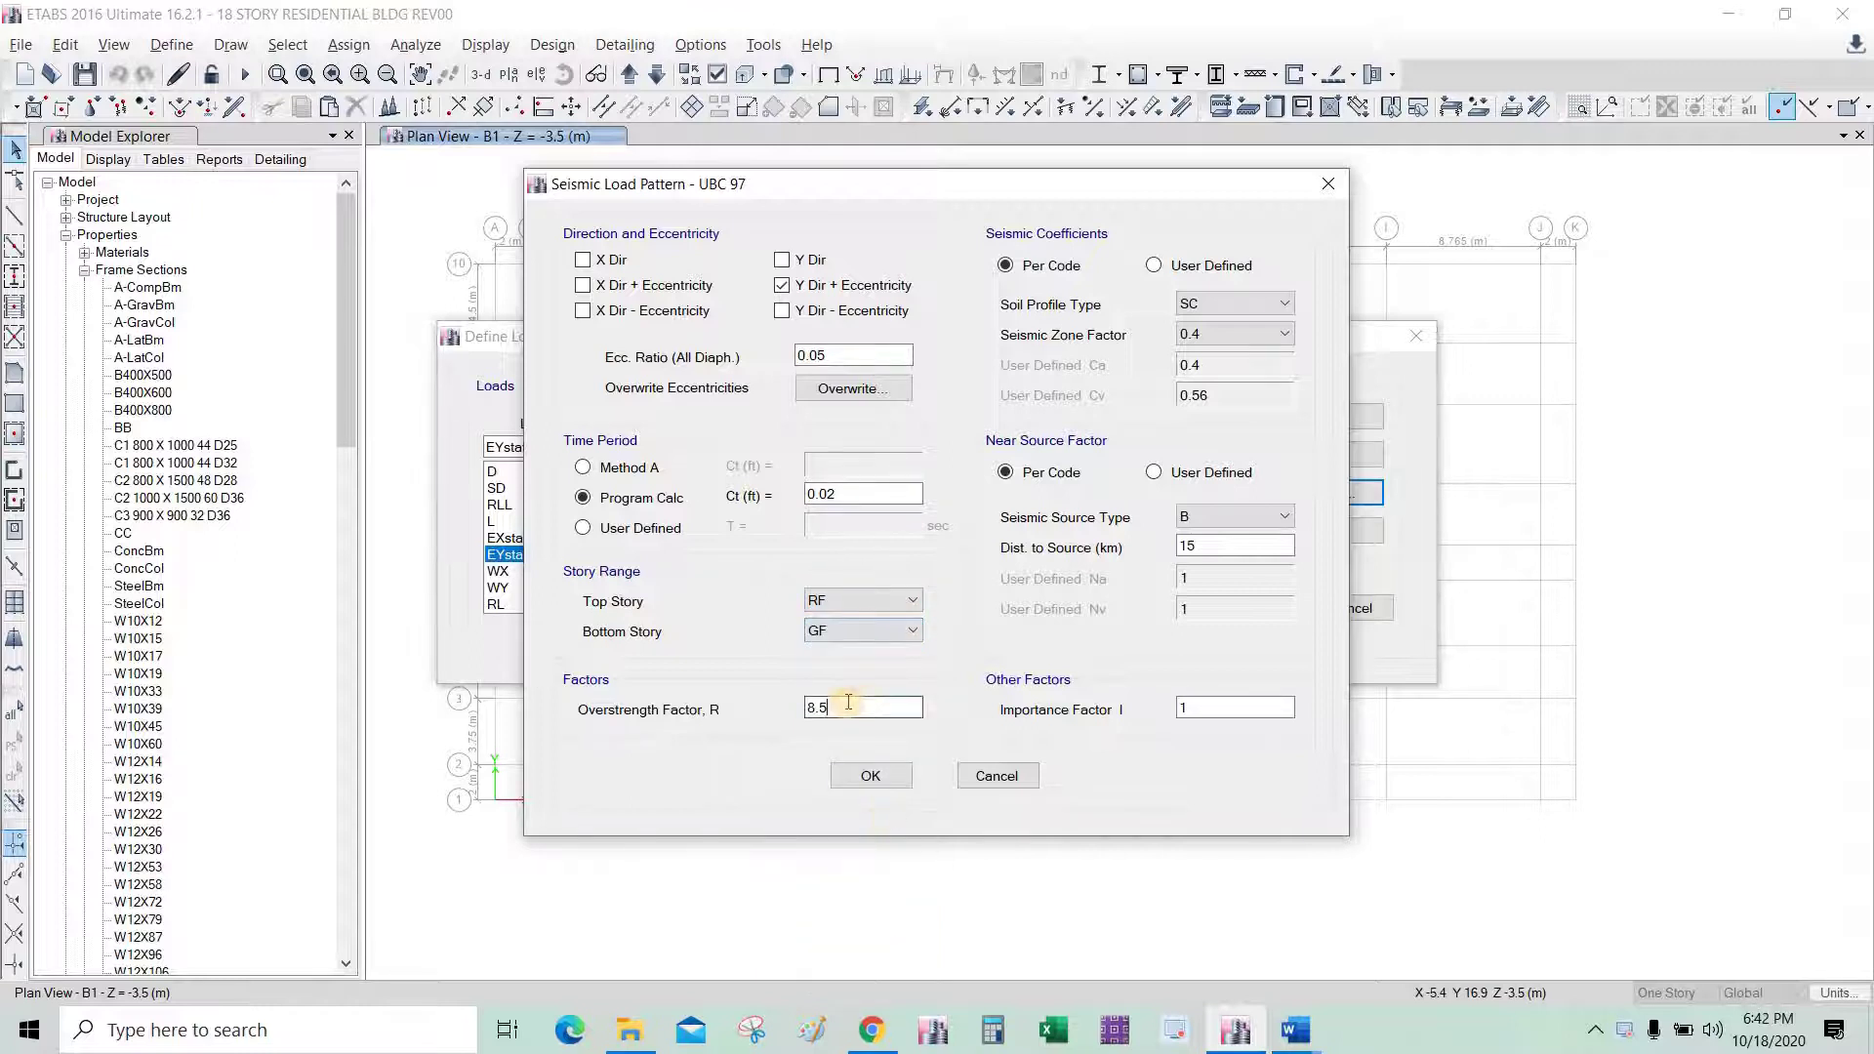
Set EYstat's soil profile to SC, zone factor to 0.4, seismic source type to A and distance to source to 6.1 km.
click(1250, 306)
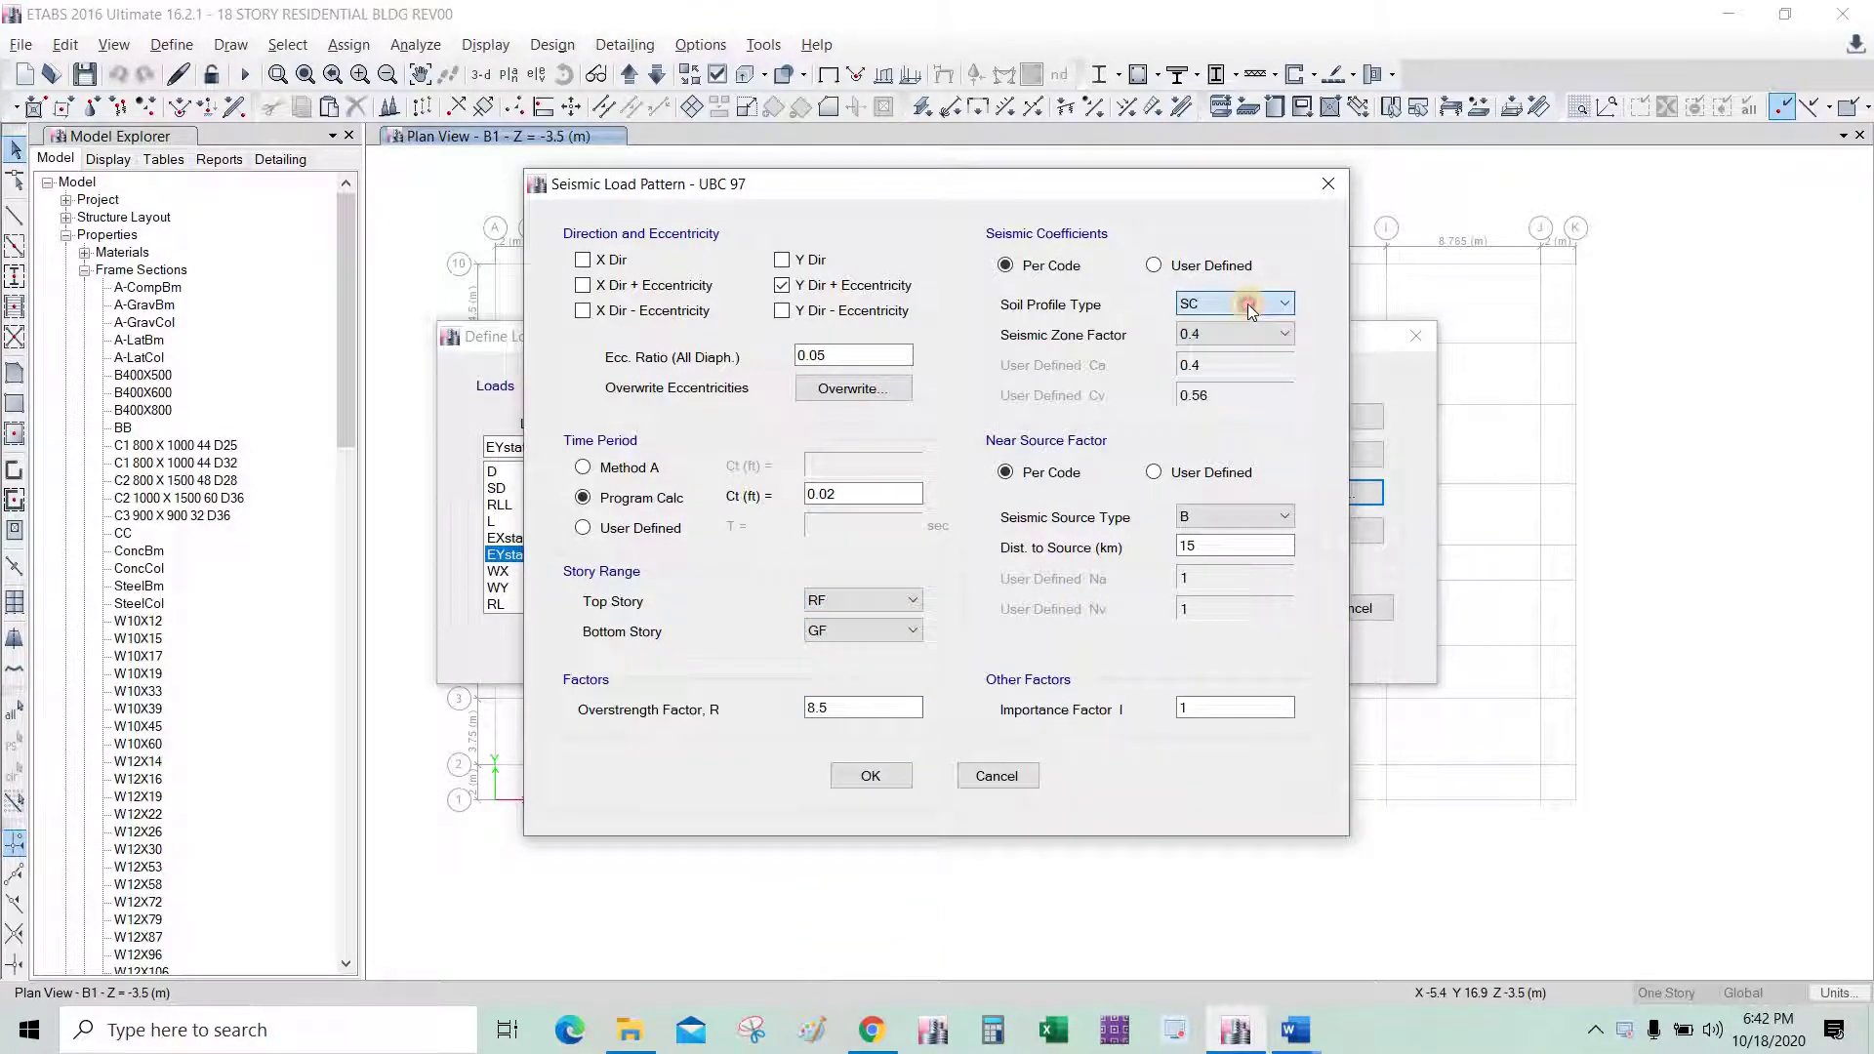
click(1250, 305)
click(1240, 338)
click(1240, 338)
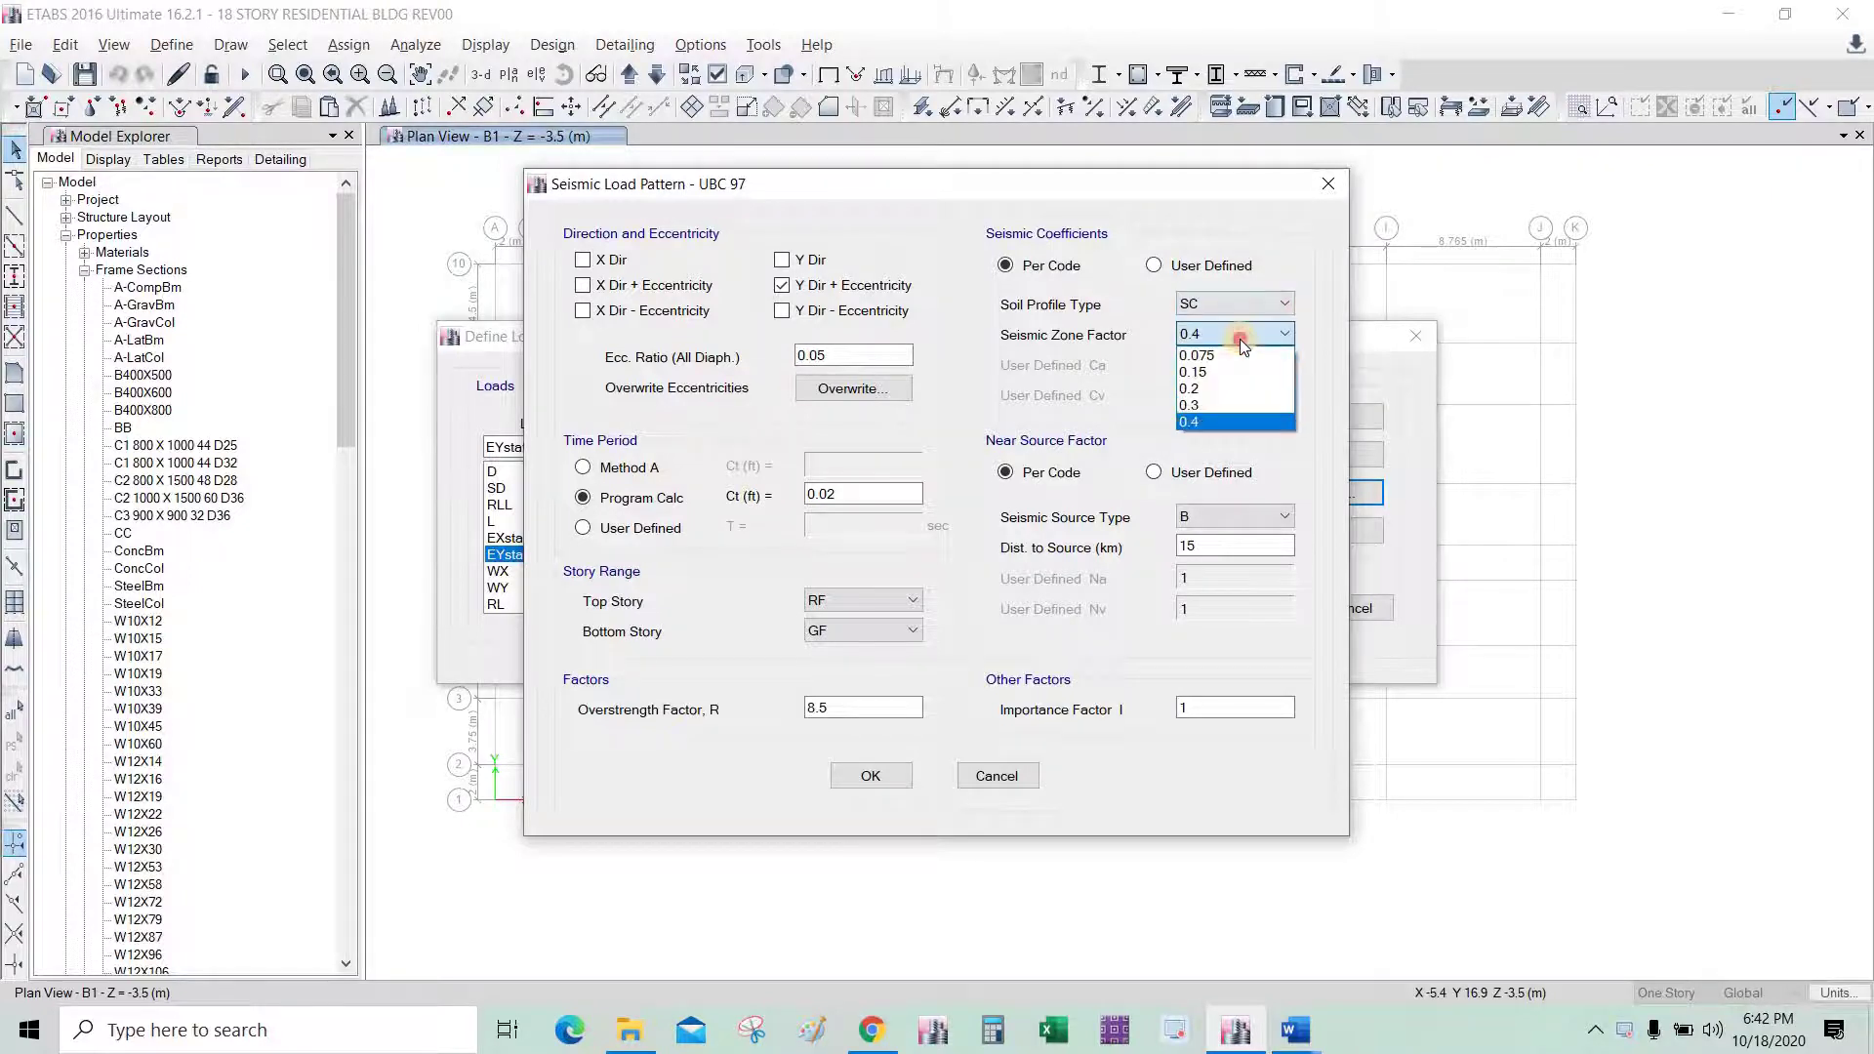
click(1232, 423)
click(1235, 523)
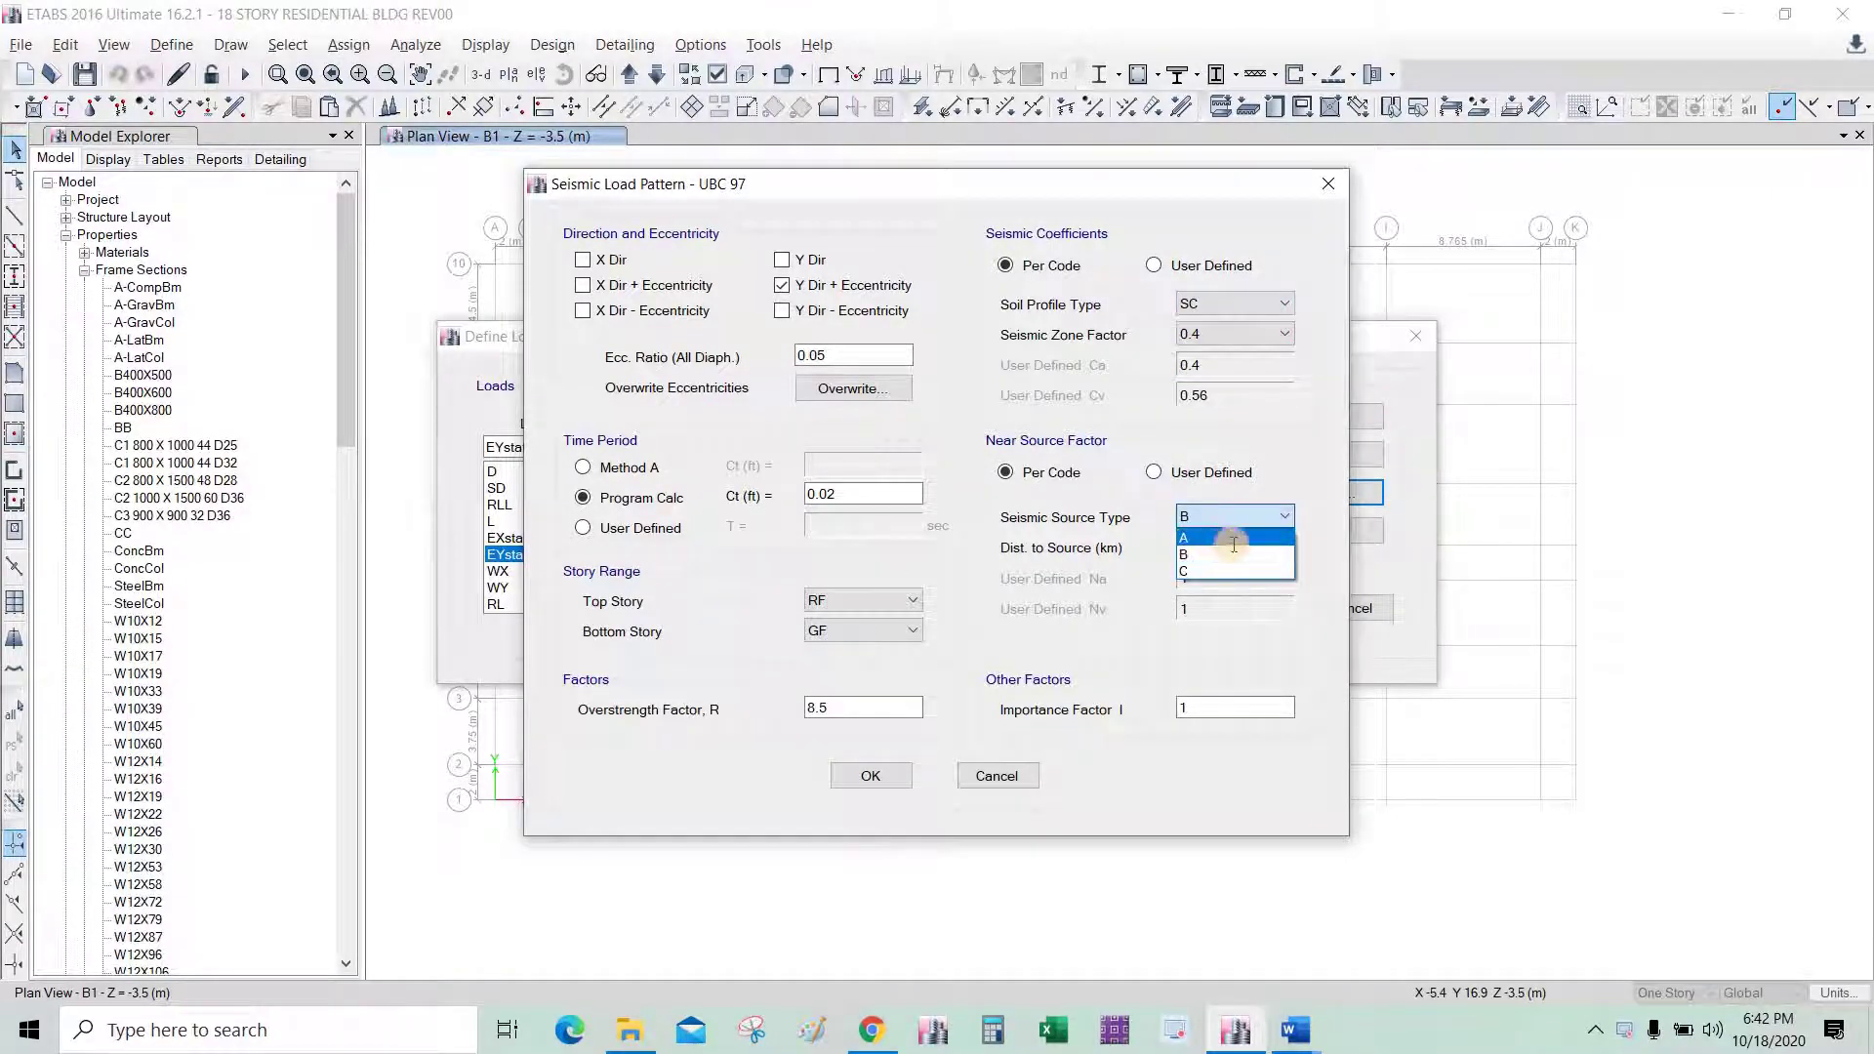
click(1210, 537)
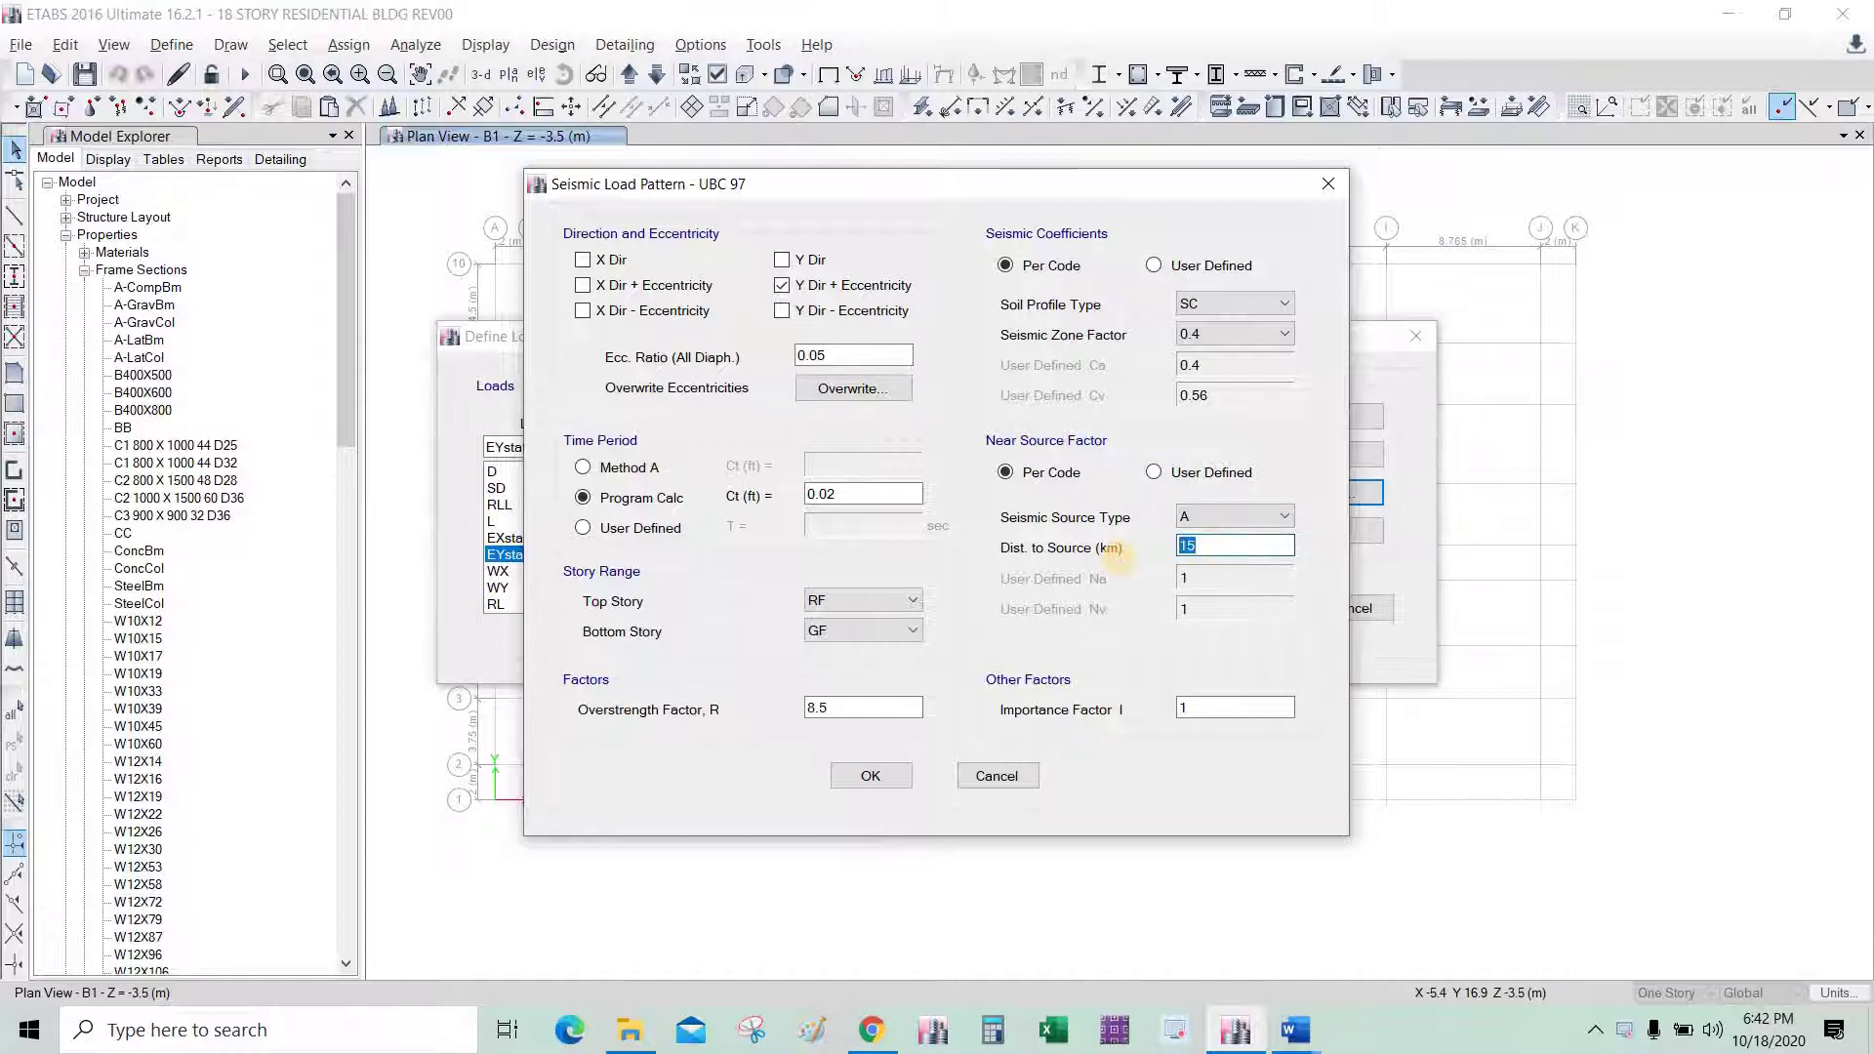
text(6.1)
Enter an importance factor of 1 for EYstat and accept its seismic load parameters.
click(1254, 708)
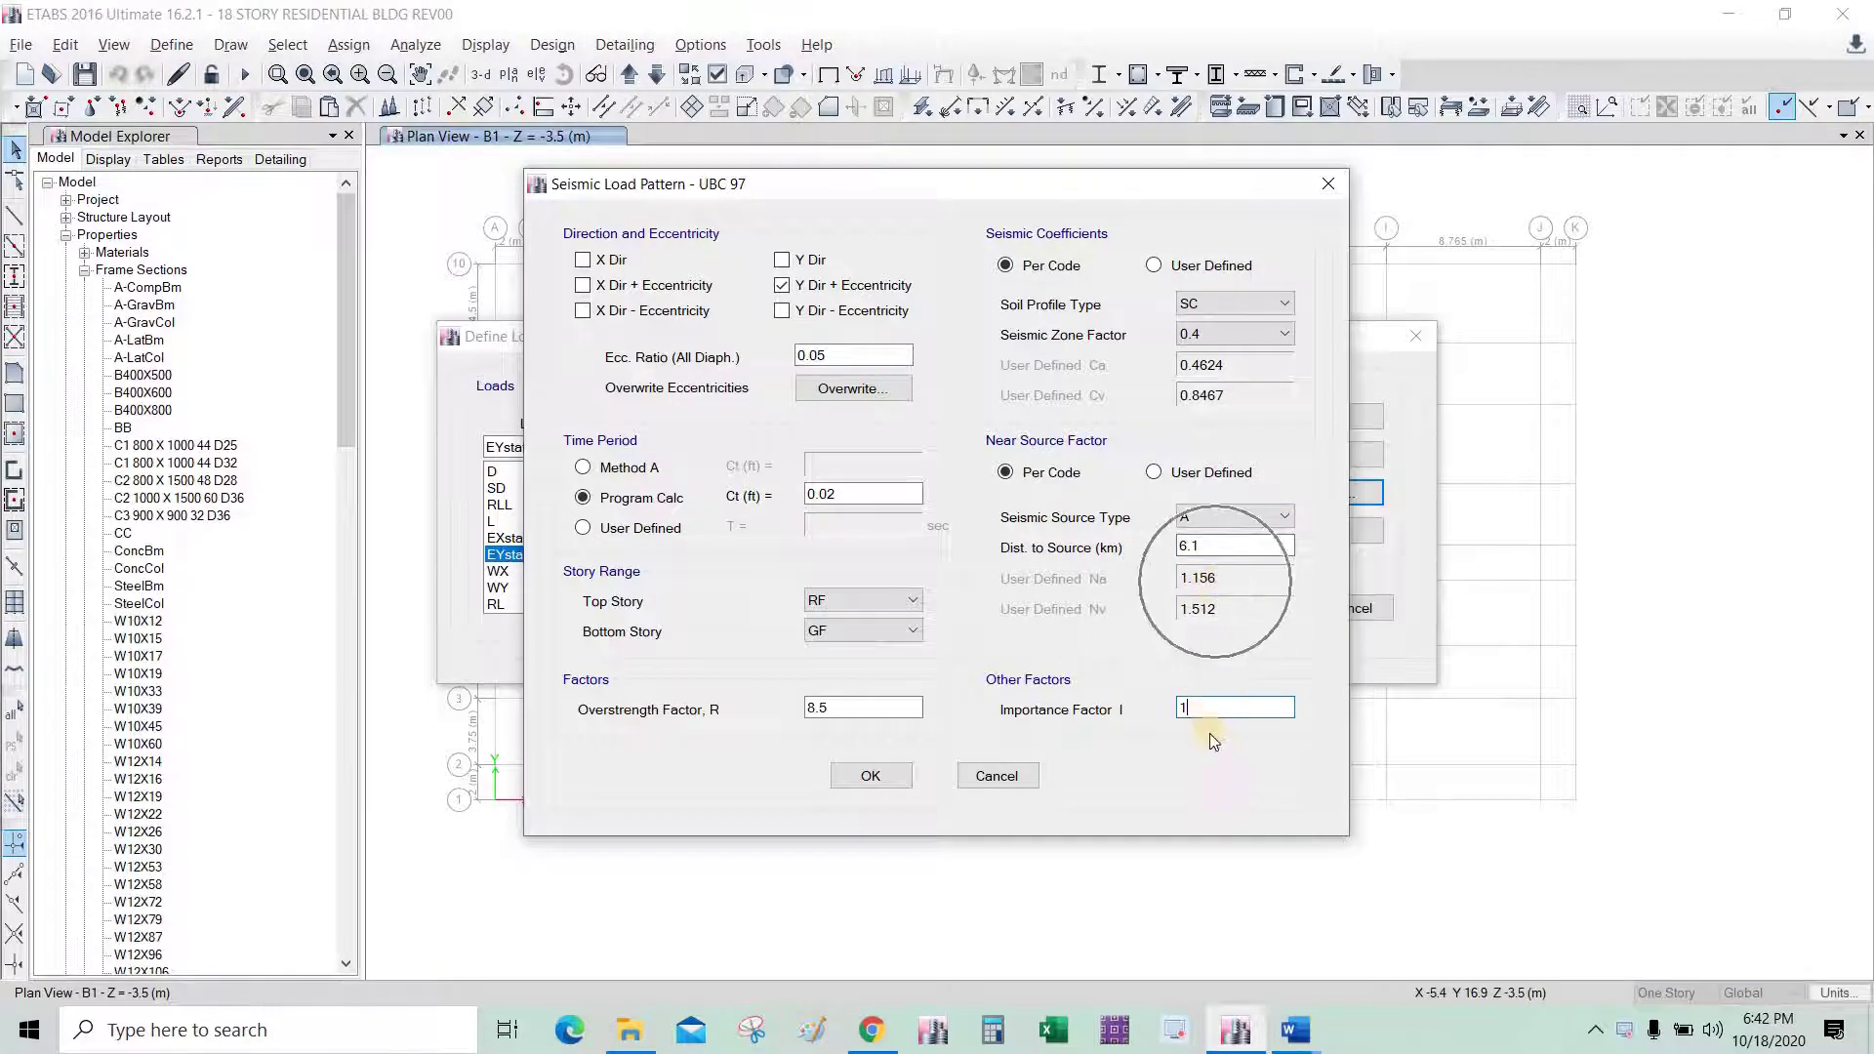
double_click(1184, 708)
text(1)
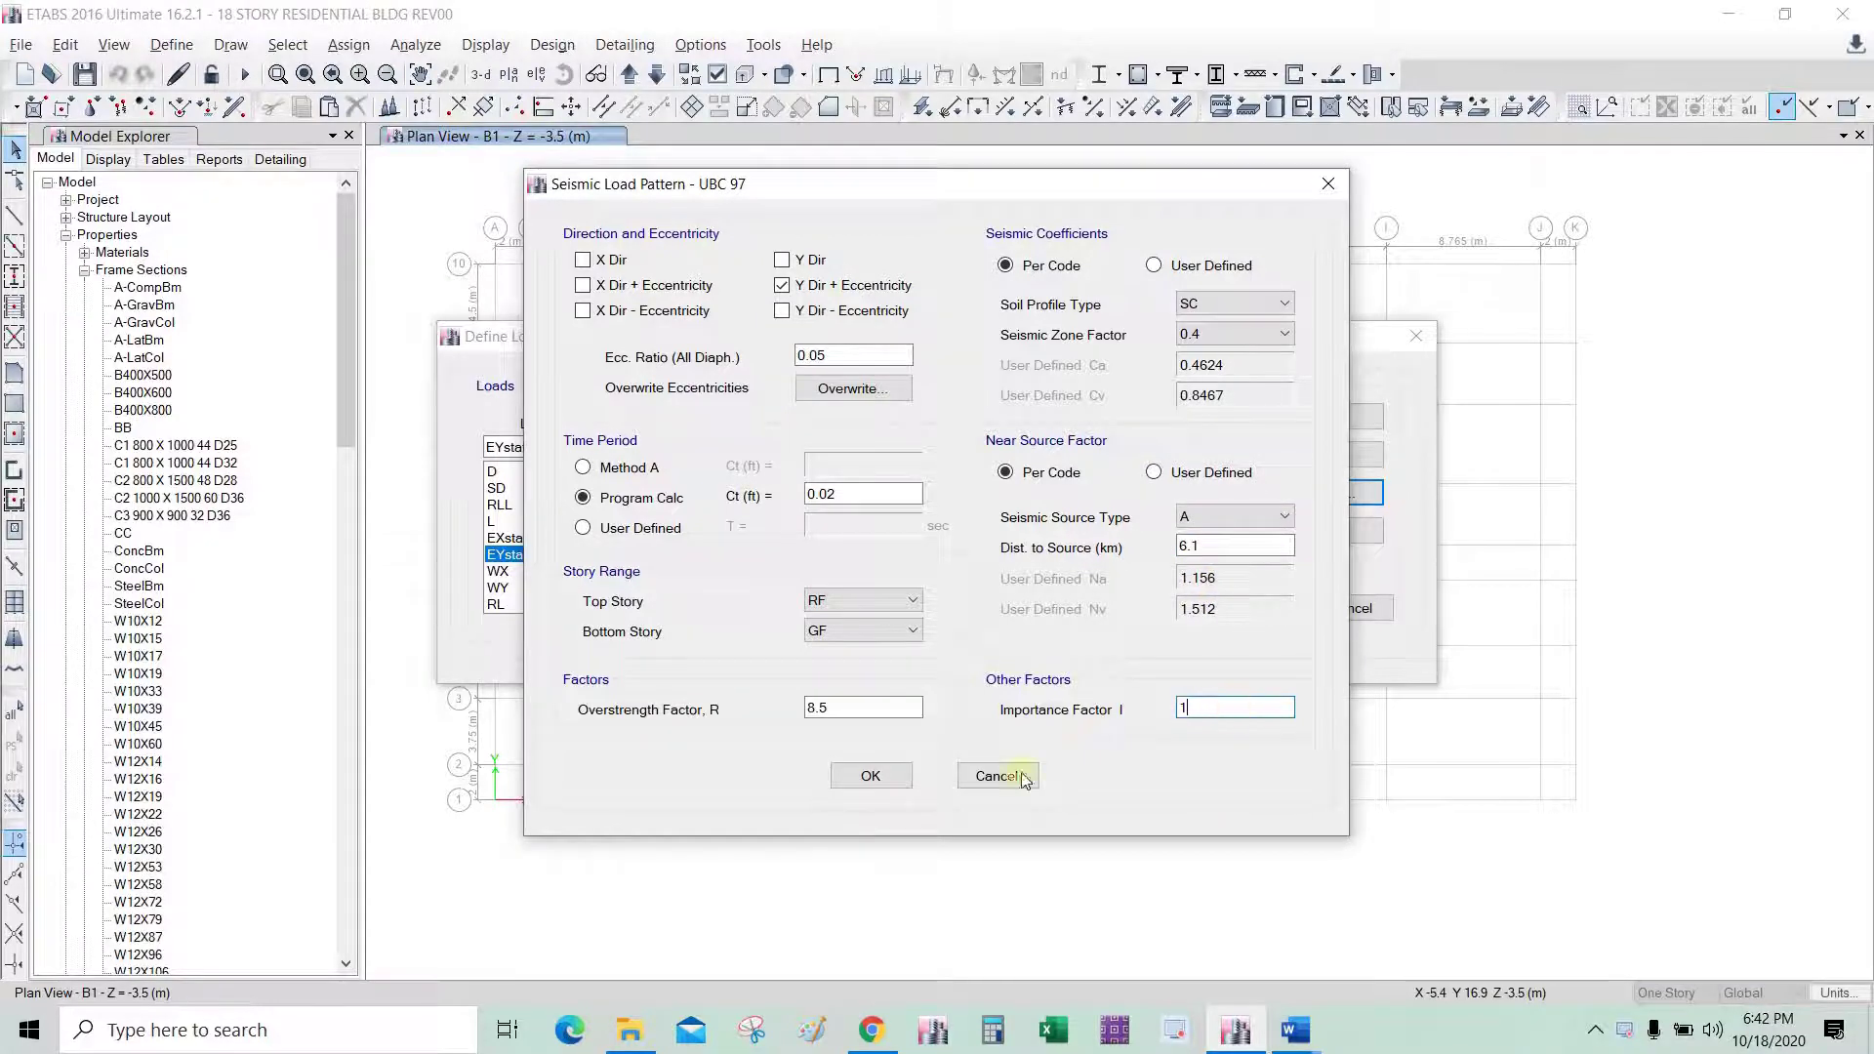
click(894, 783)
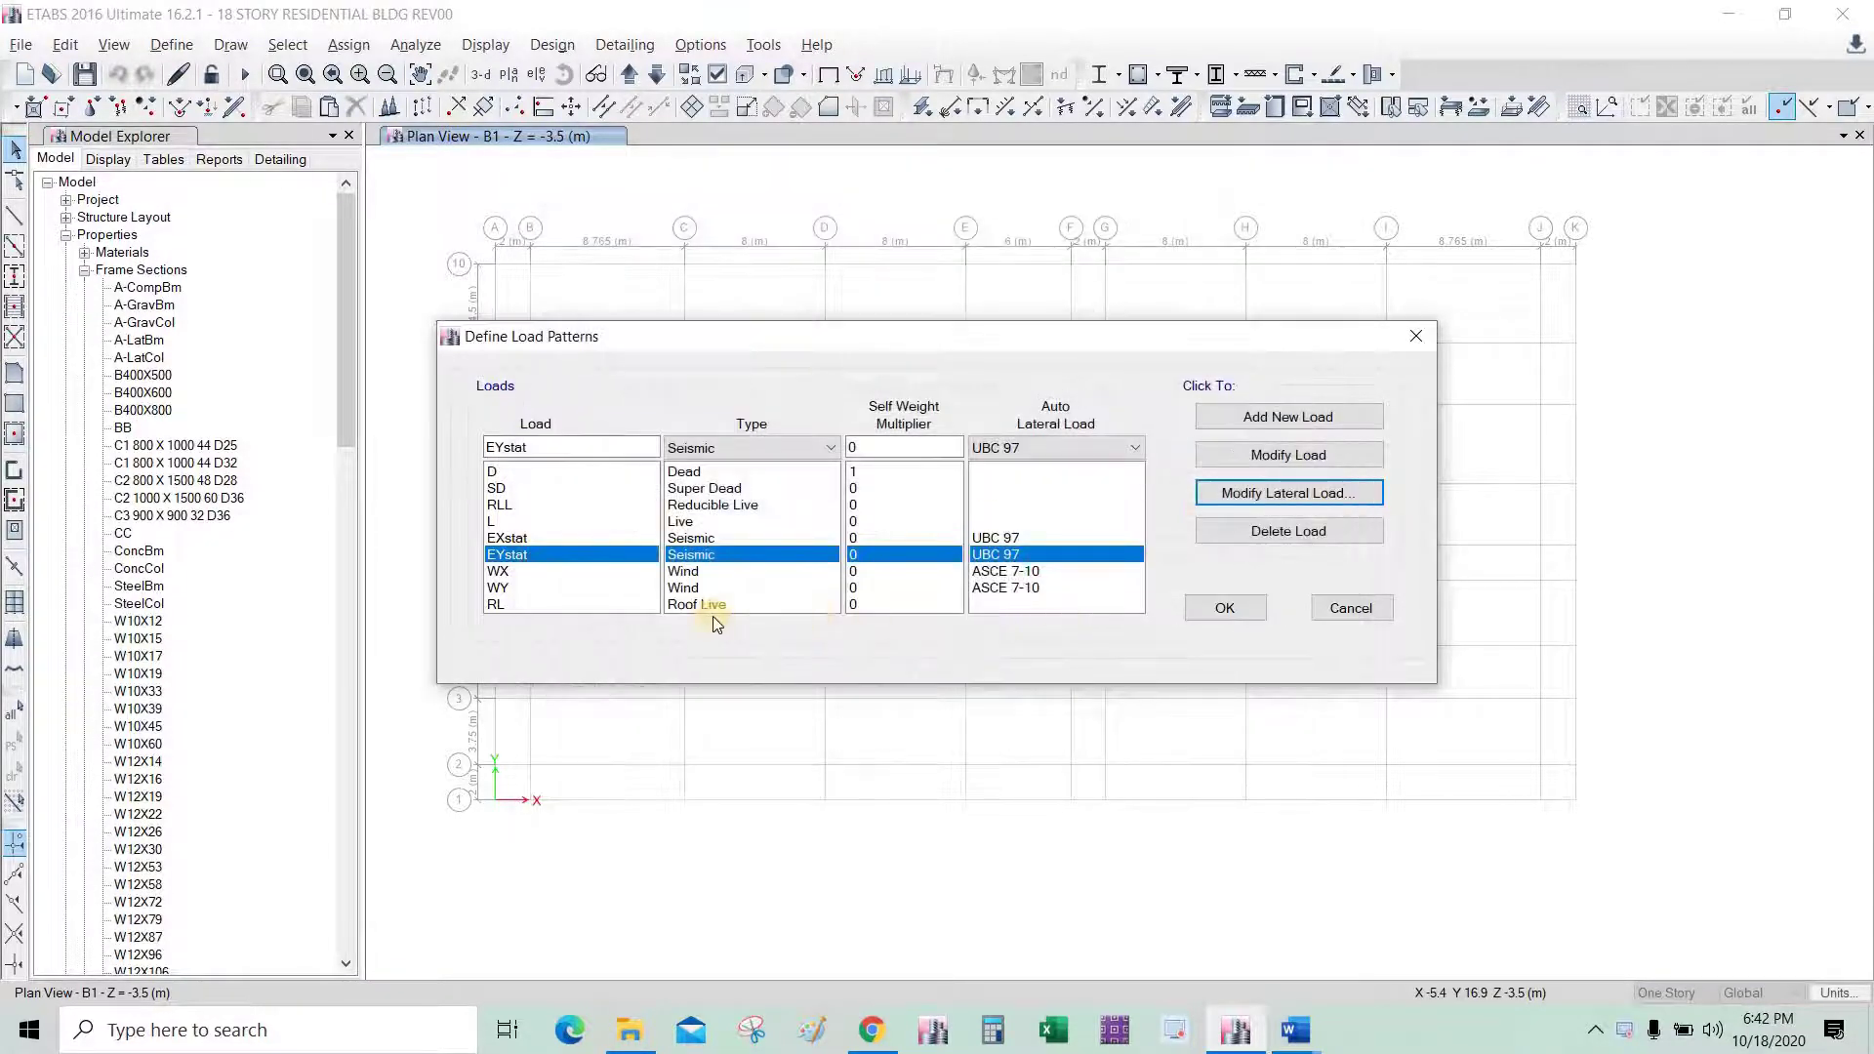
Switch to the Word manual and search forward from the seismic parameters through section 44, Slab thickness adequacy analysis using SAFE, for the wind load pattern instructions.
key(alt+Tab)
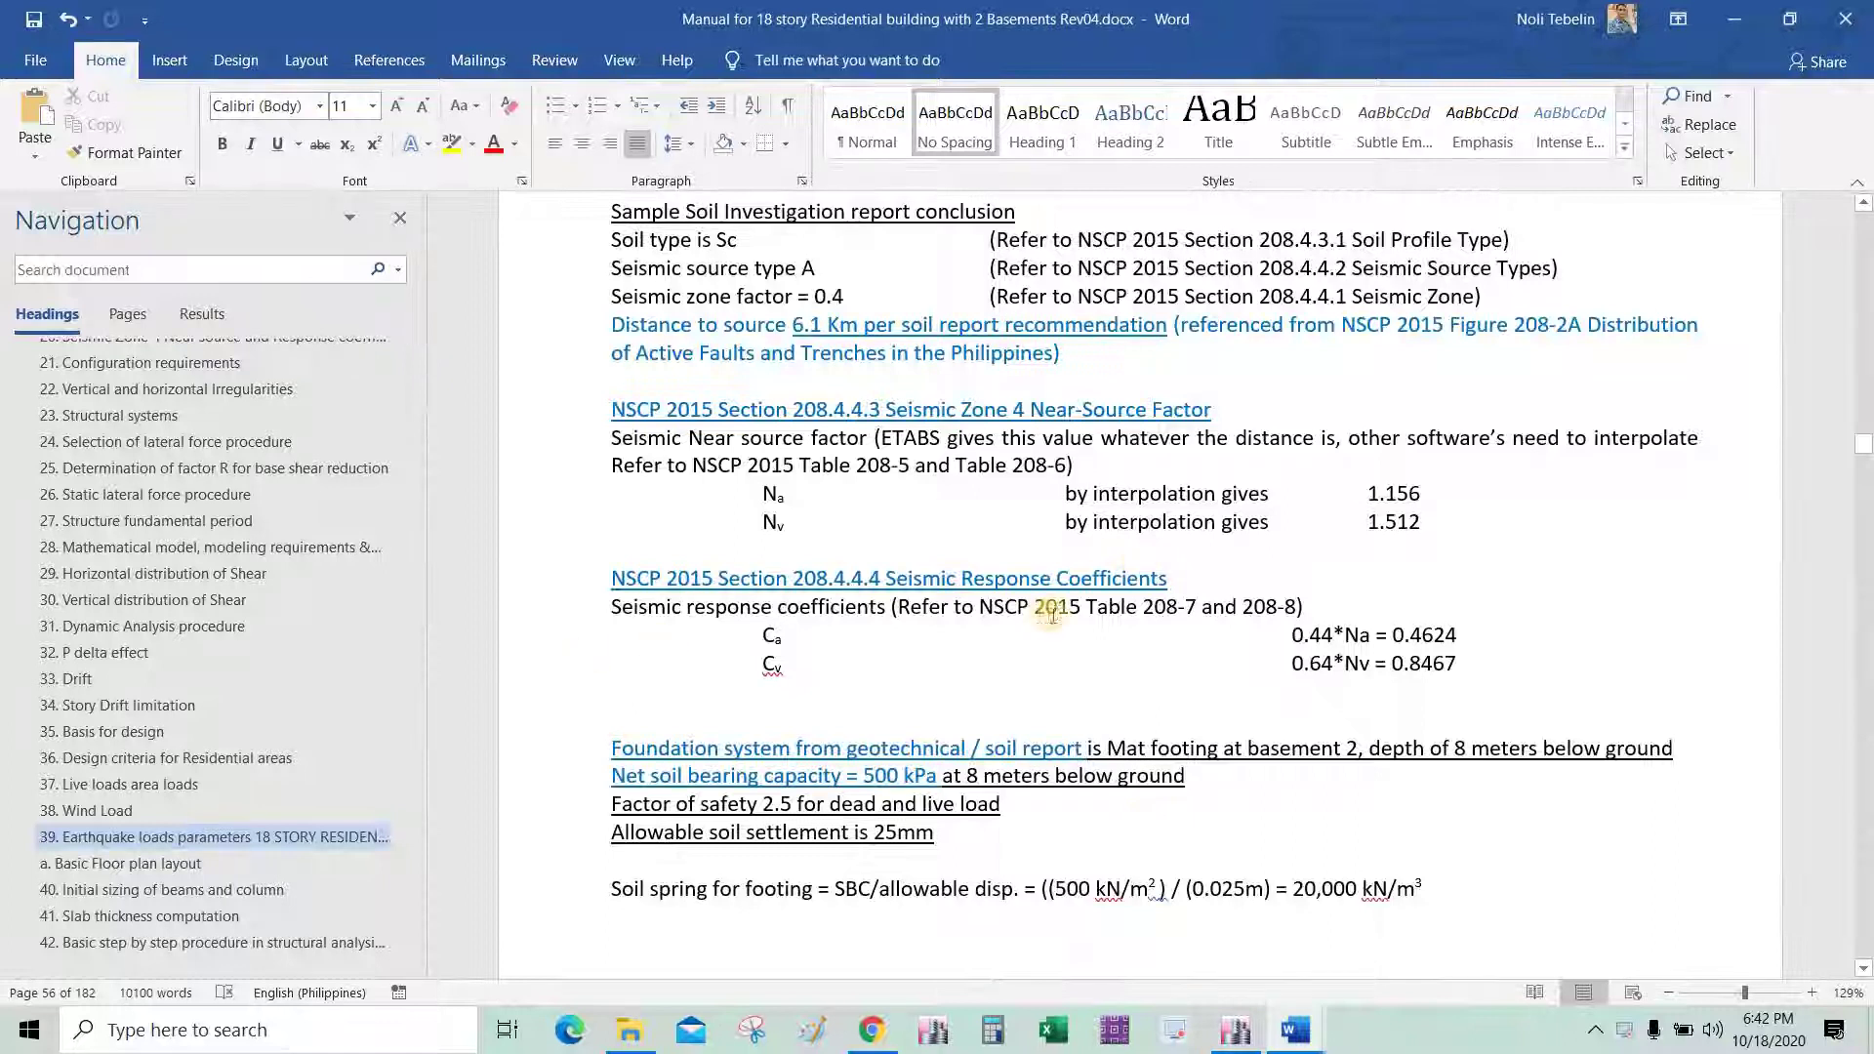
scroll(1051, 613, down, 6)
ctrl+scroll(1050, 613, down, 3)
scroll(1050, 613, down, 5)
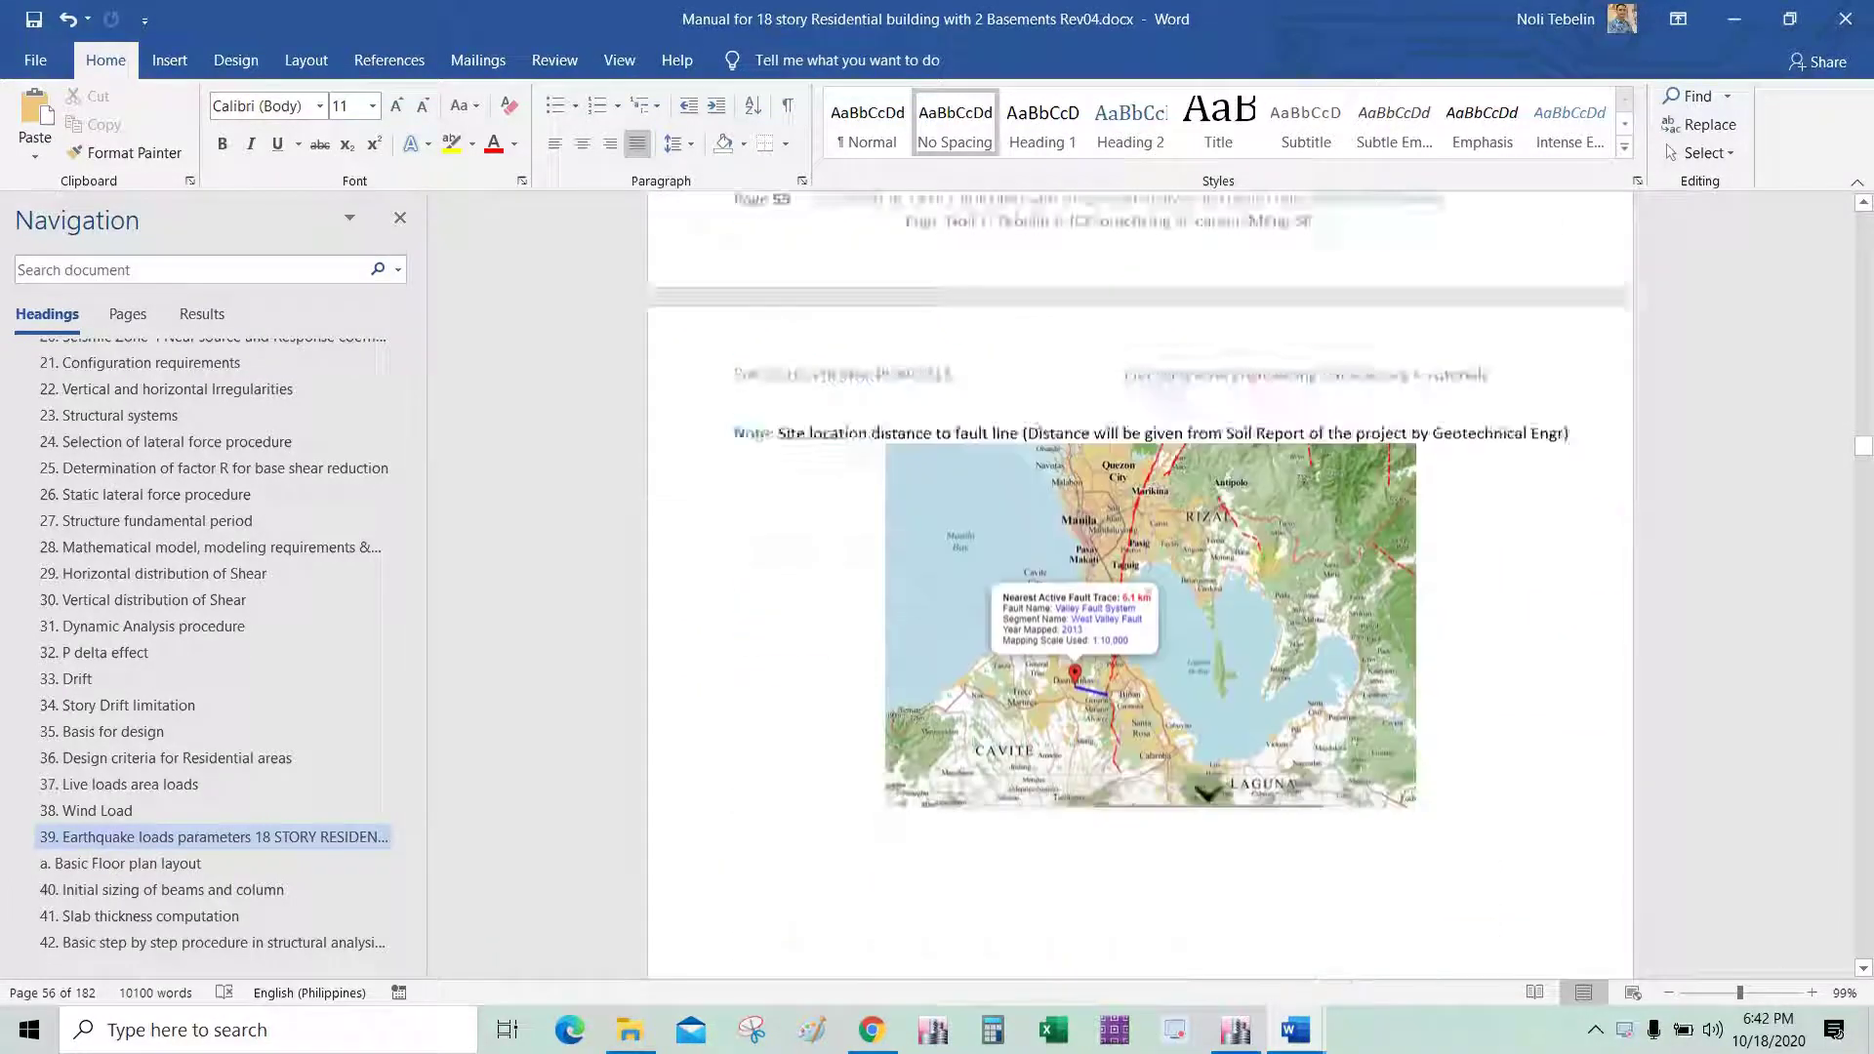
scroll(1140, 585, down, 10)
scroll(297, 759, down, 4)
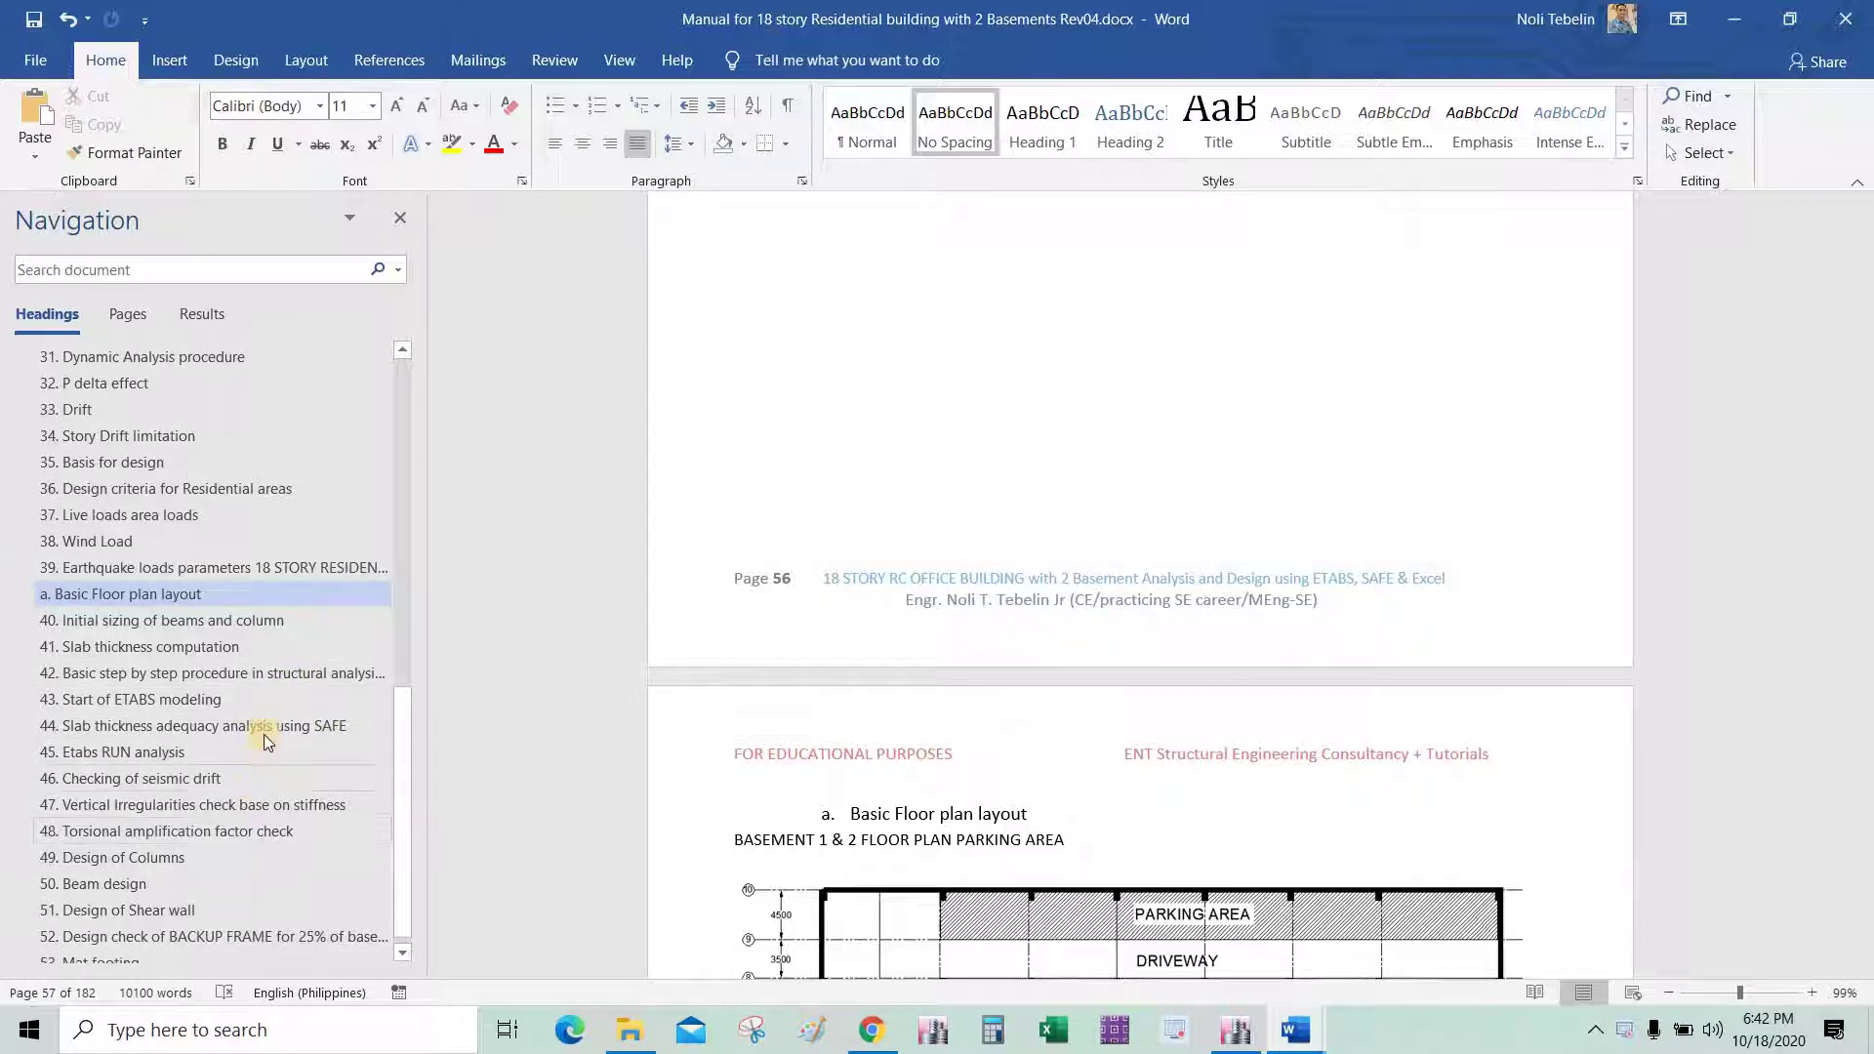
scroll(275, 771, down, 1)
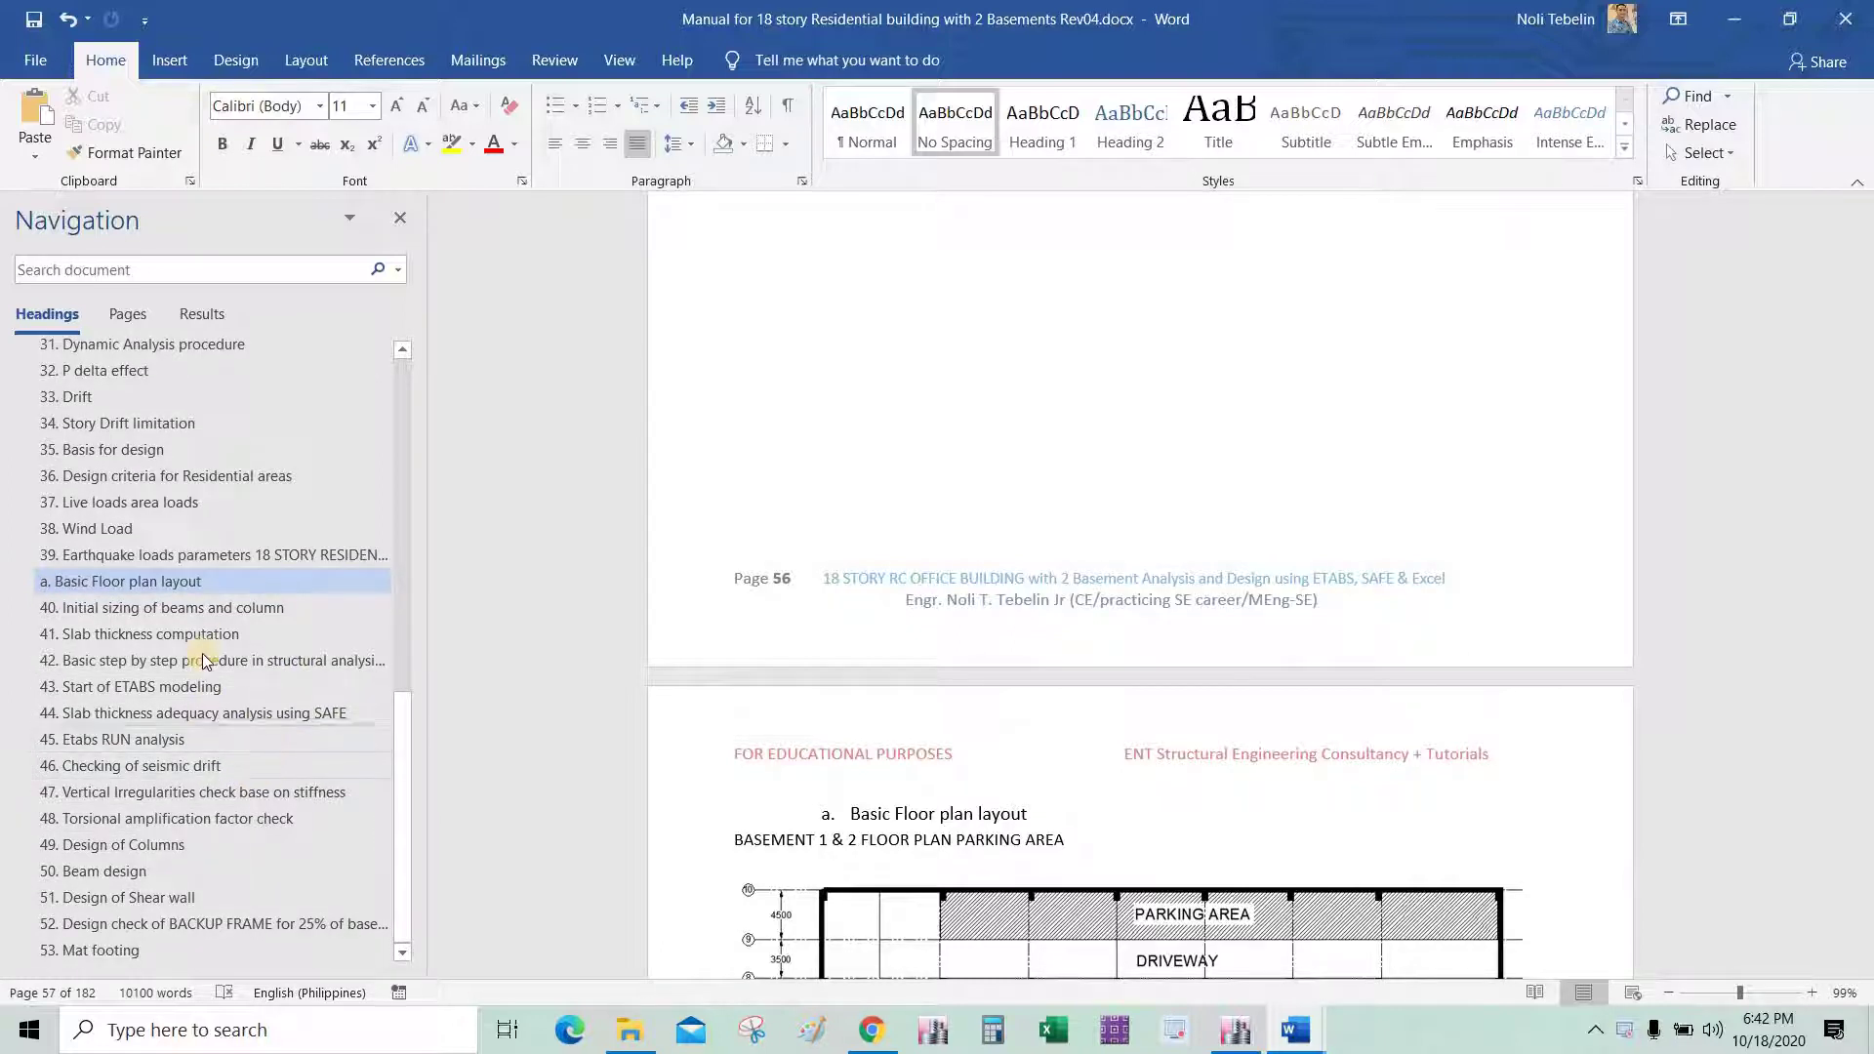
click(225, 608)
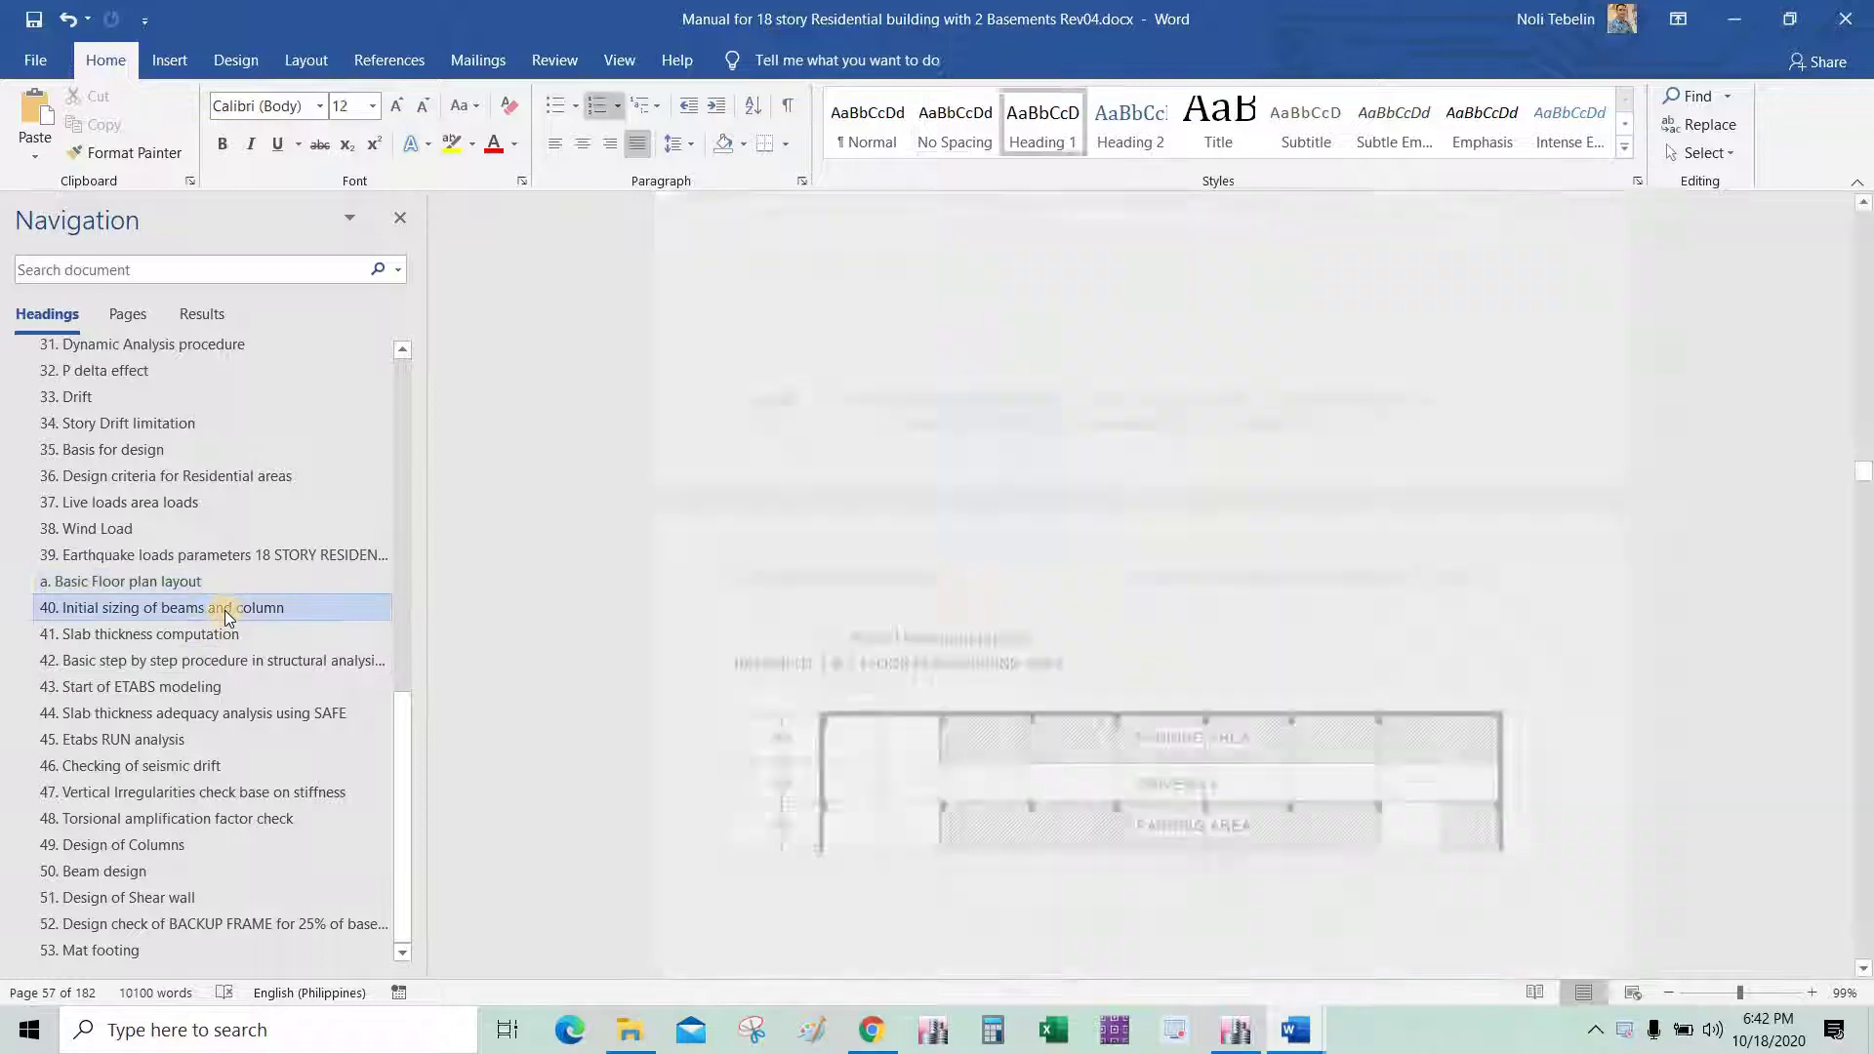
click(219, 713)
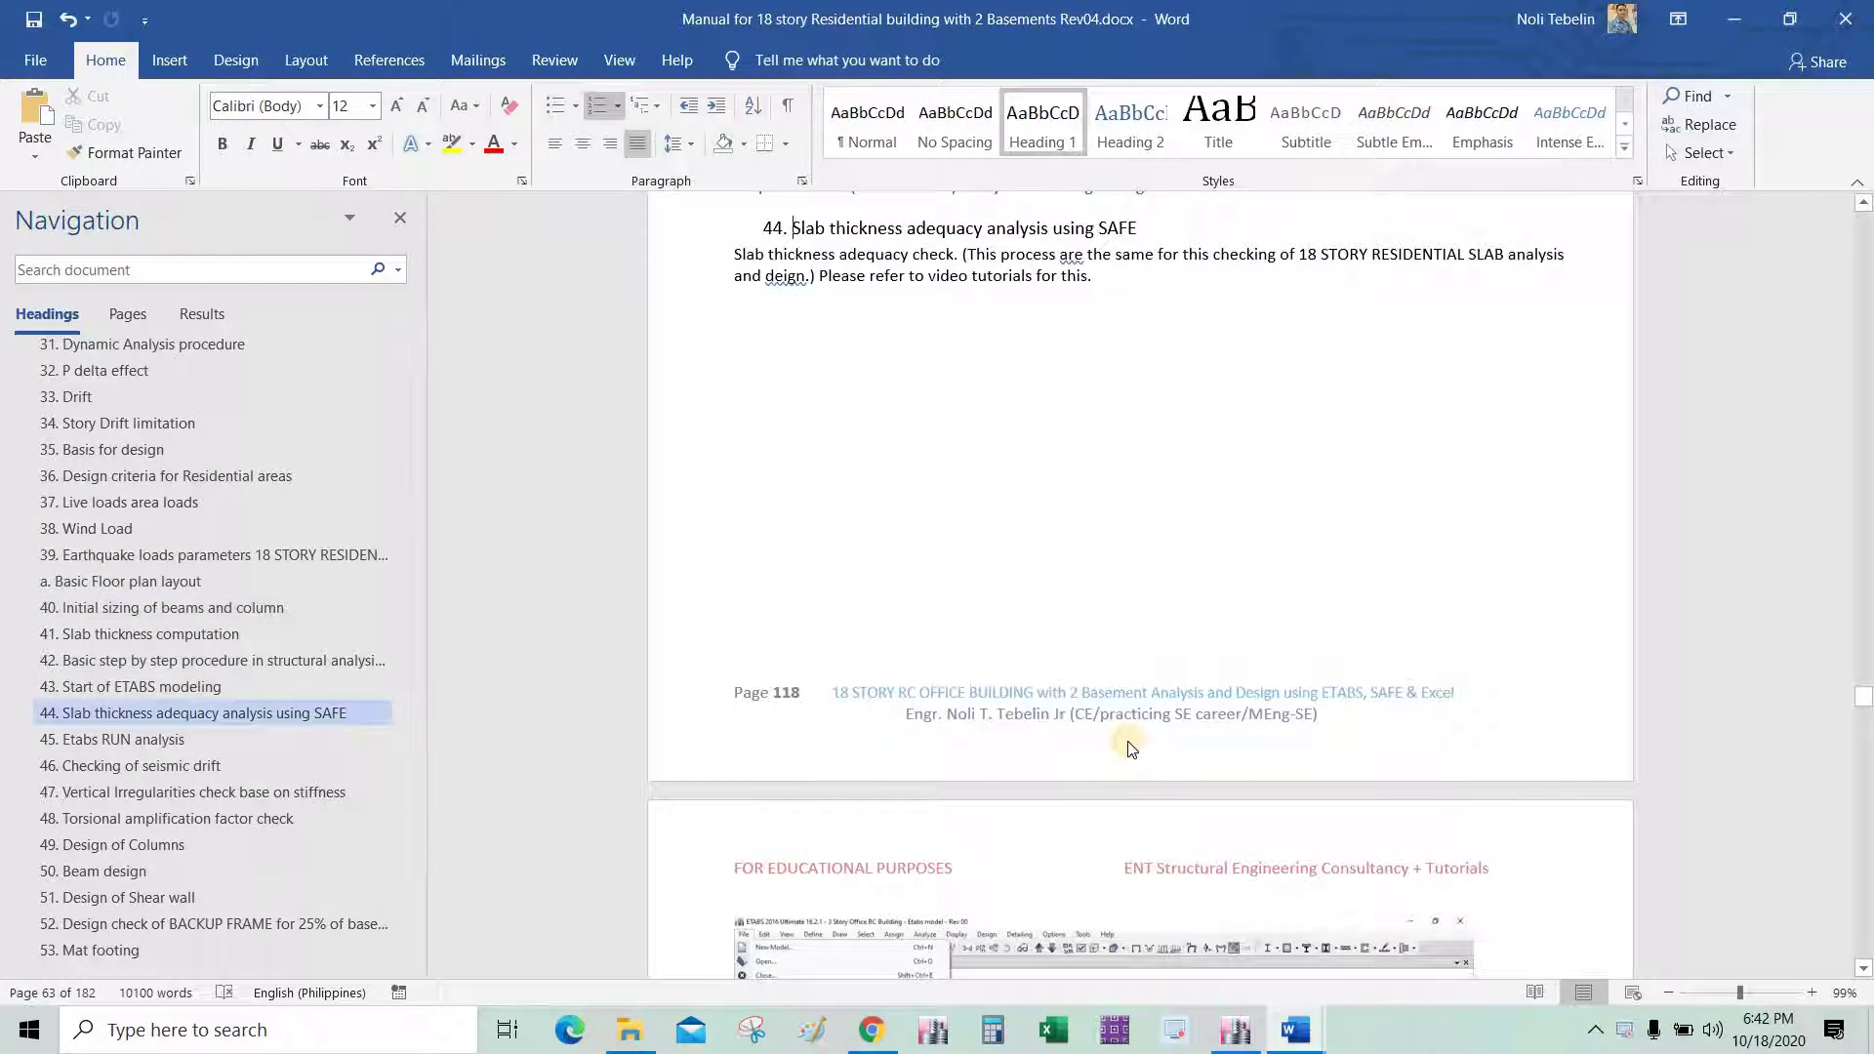
scroll(1130, 742, up, 5)
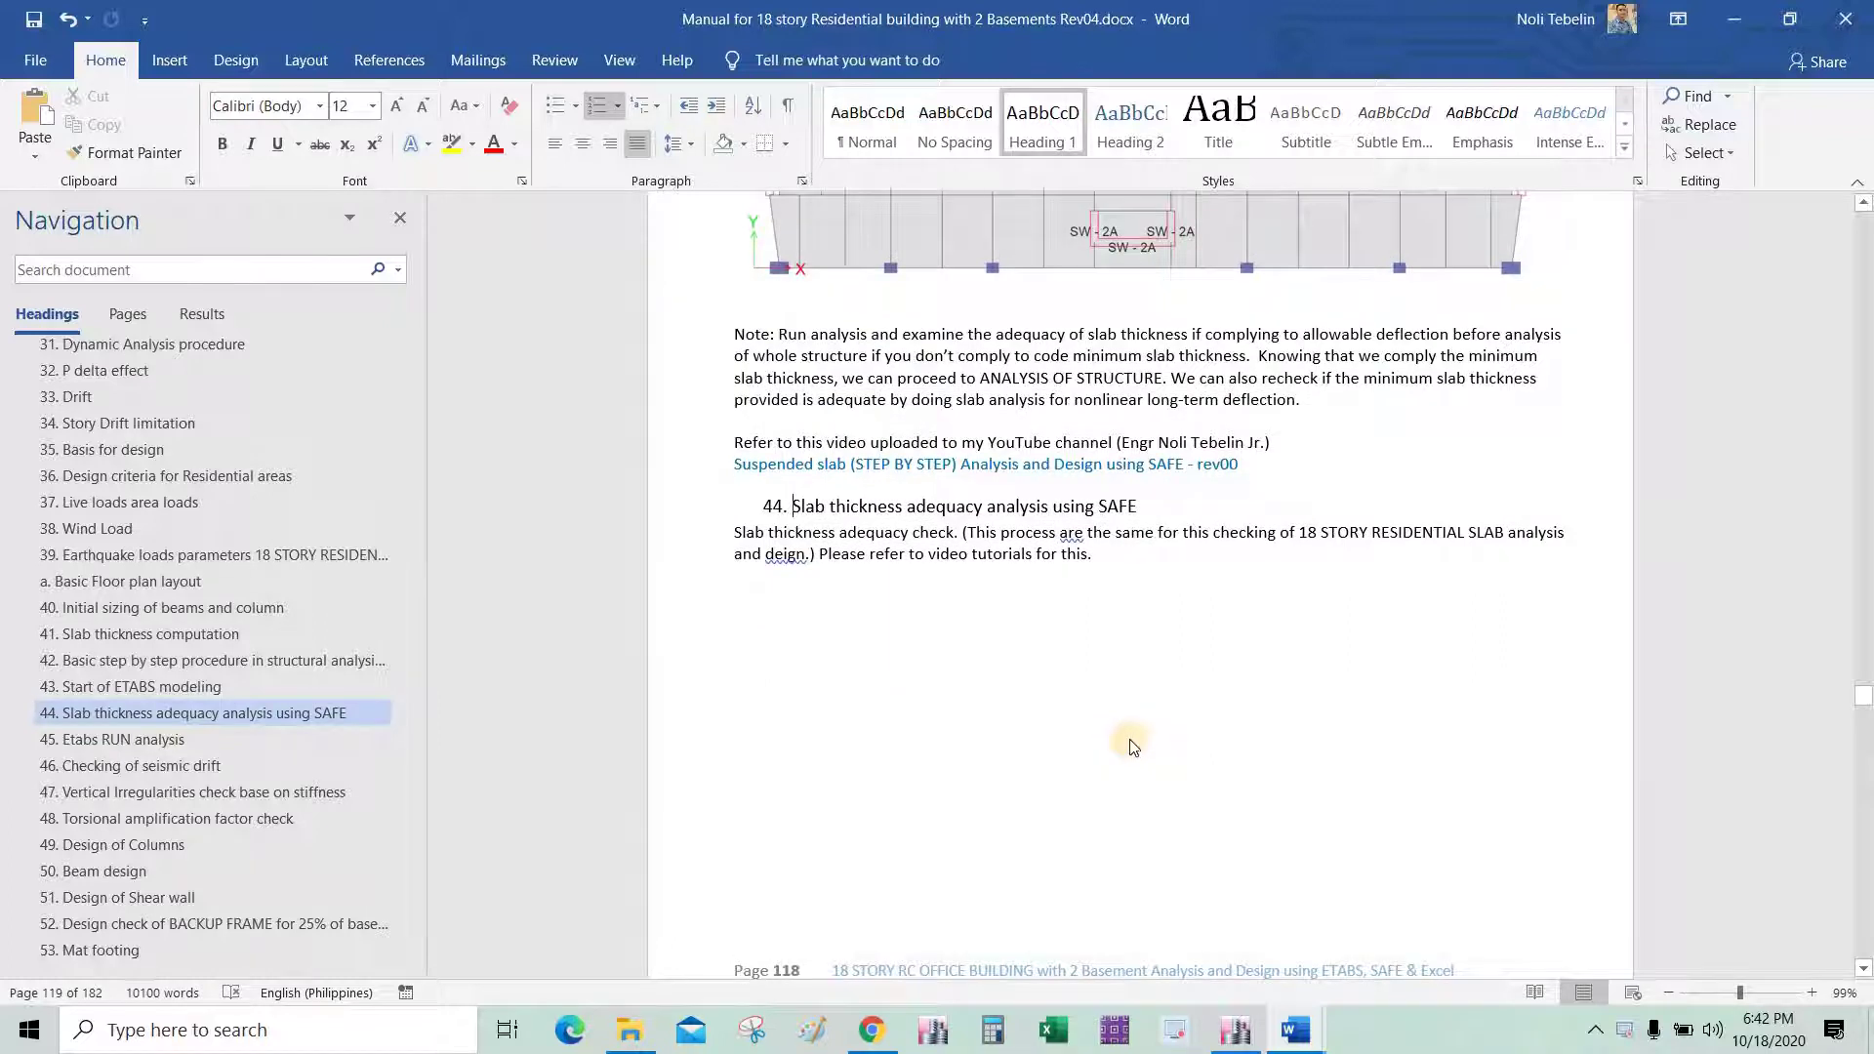
scroll(1133, 746, down, 15)
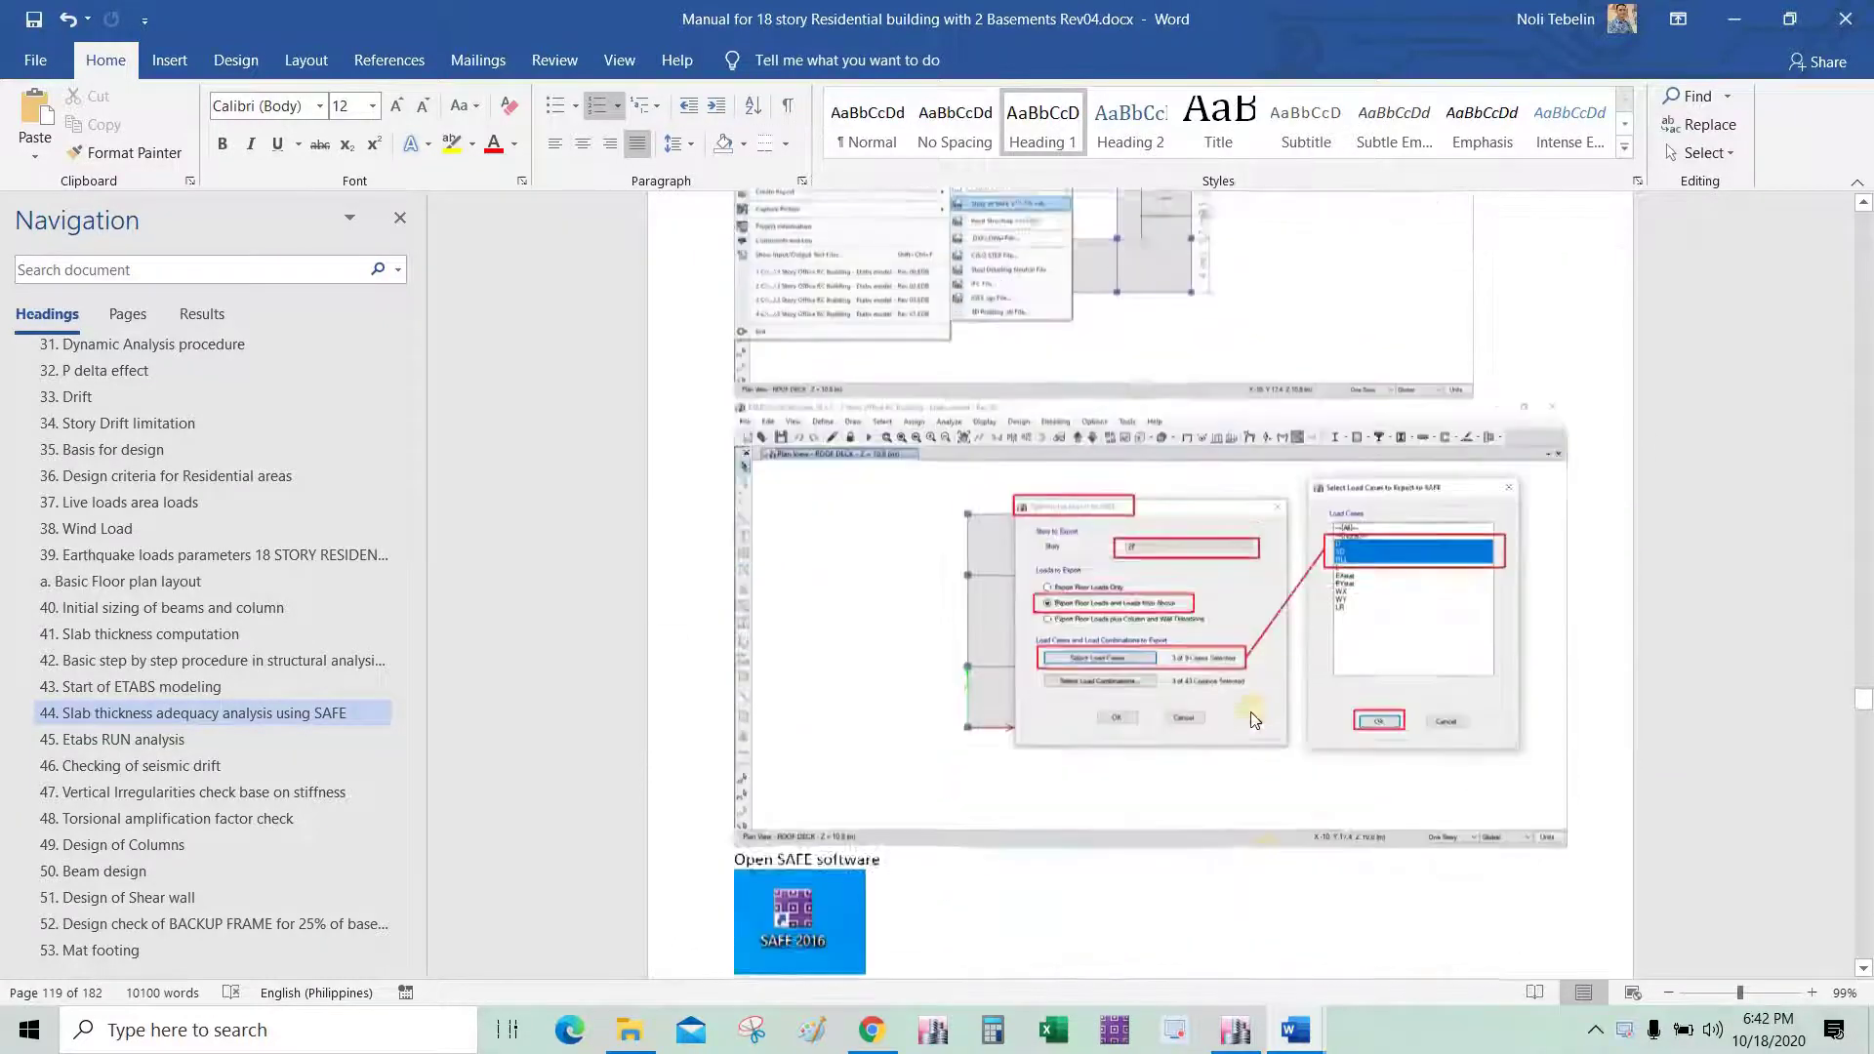
scroll(1255, 720, down, 10)
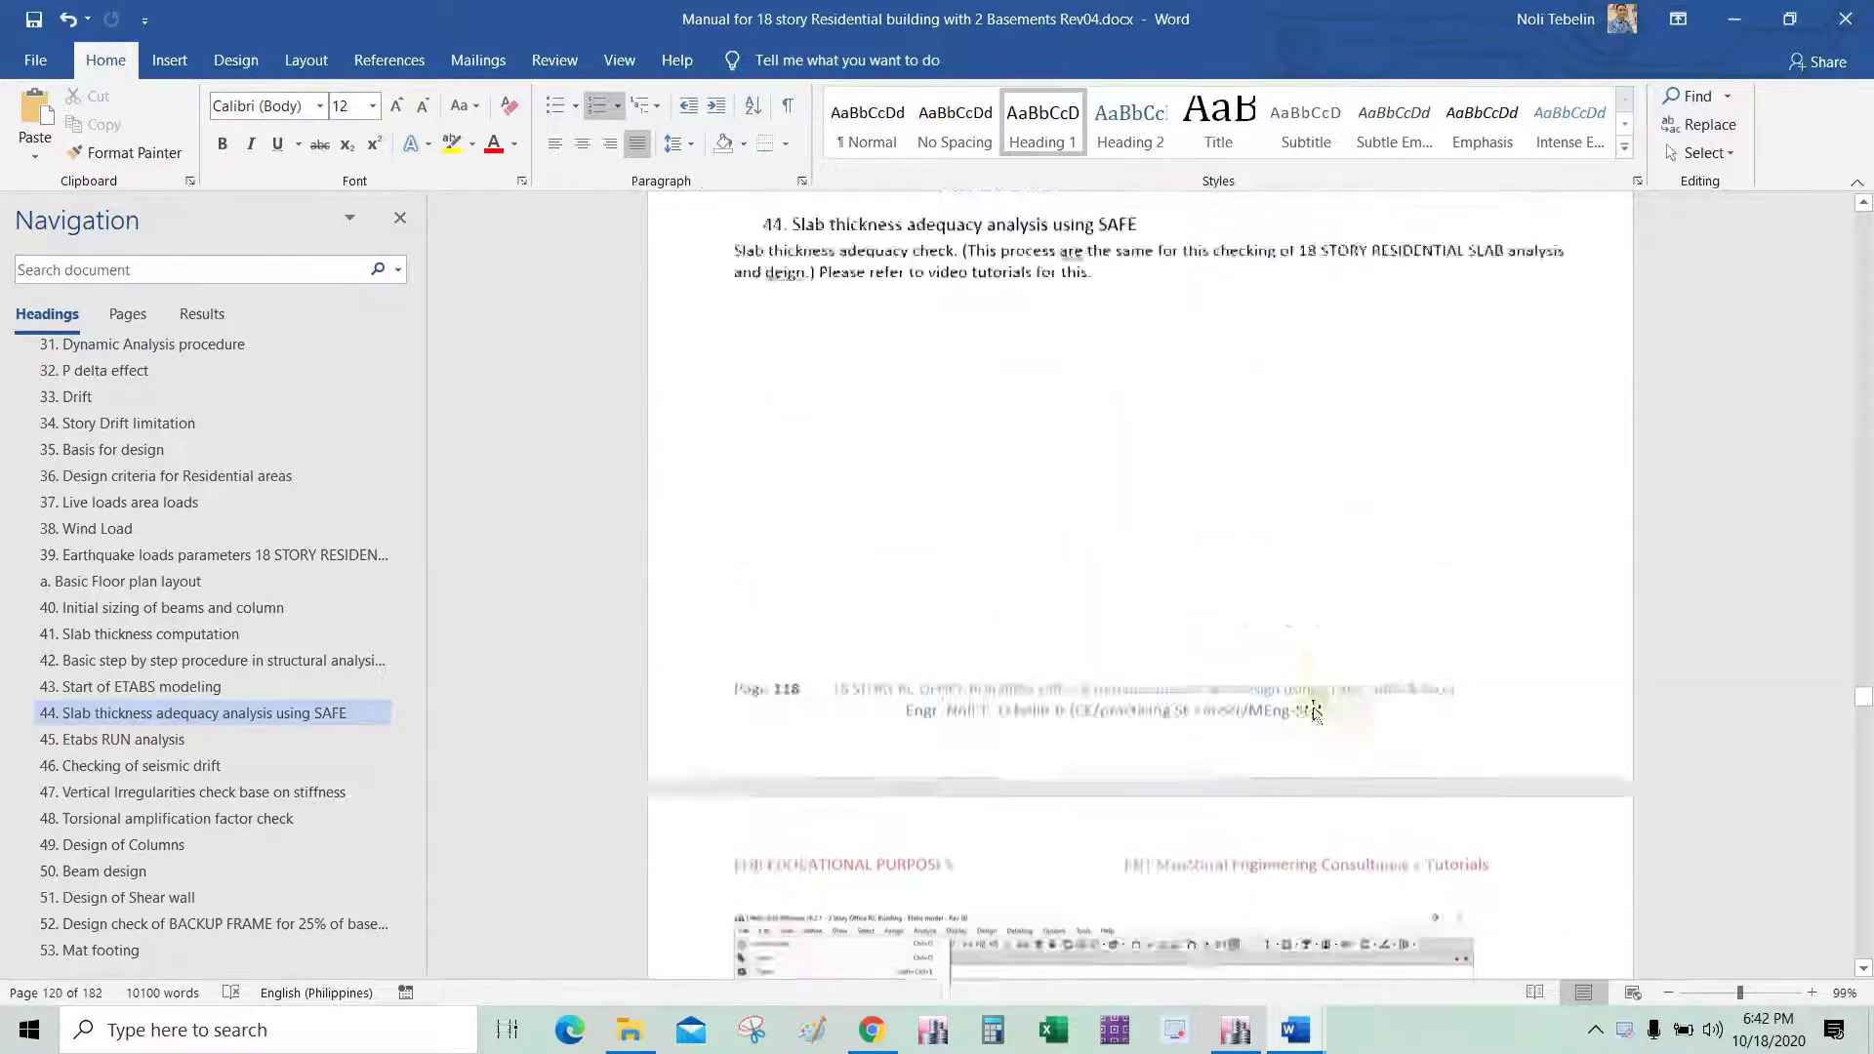
Search backward through the manual's Start of ETABS modeling section for the page on the wind load pattern along the X direction.
scroll(1314, 712, up, 20)
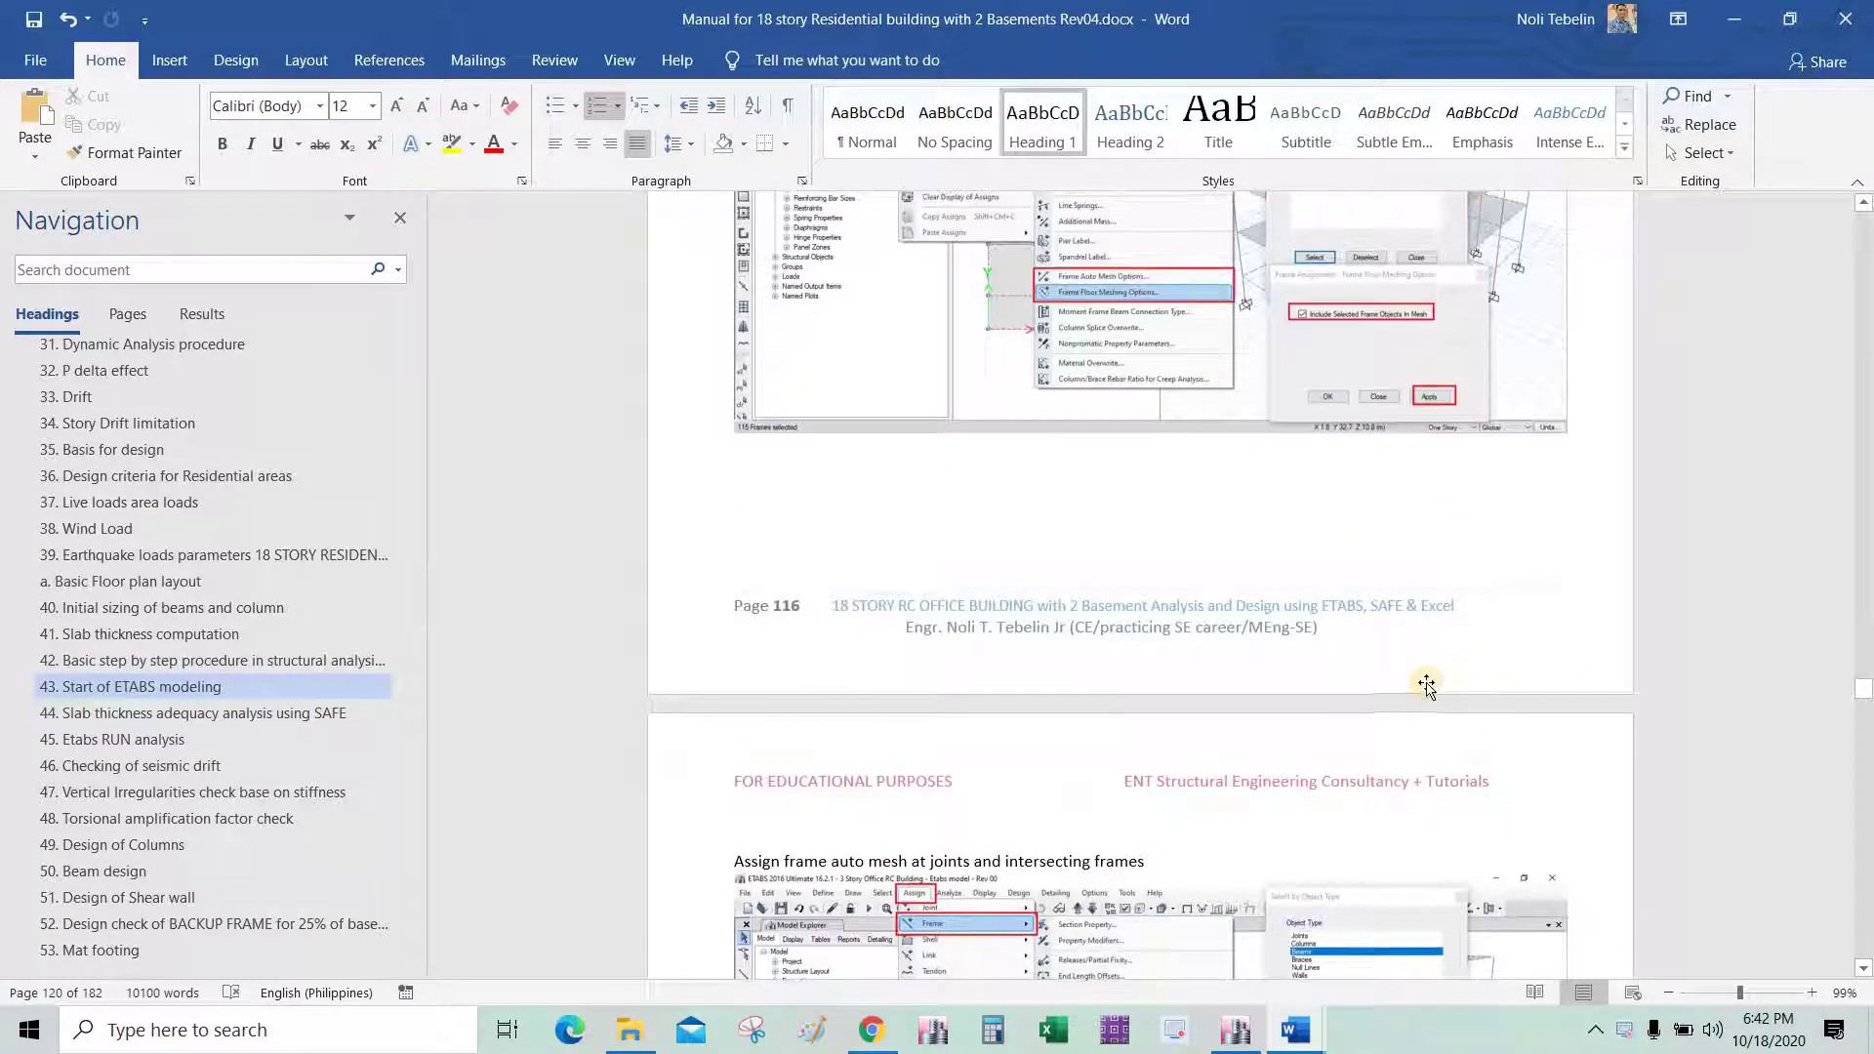
scroll(1426, 686, up, 4)
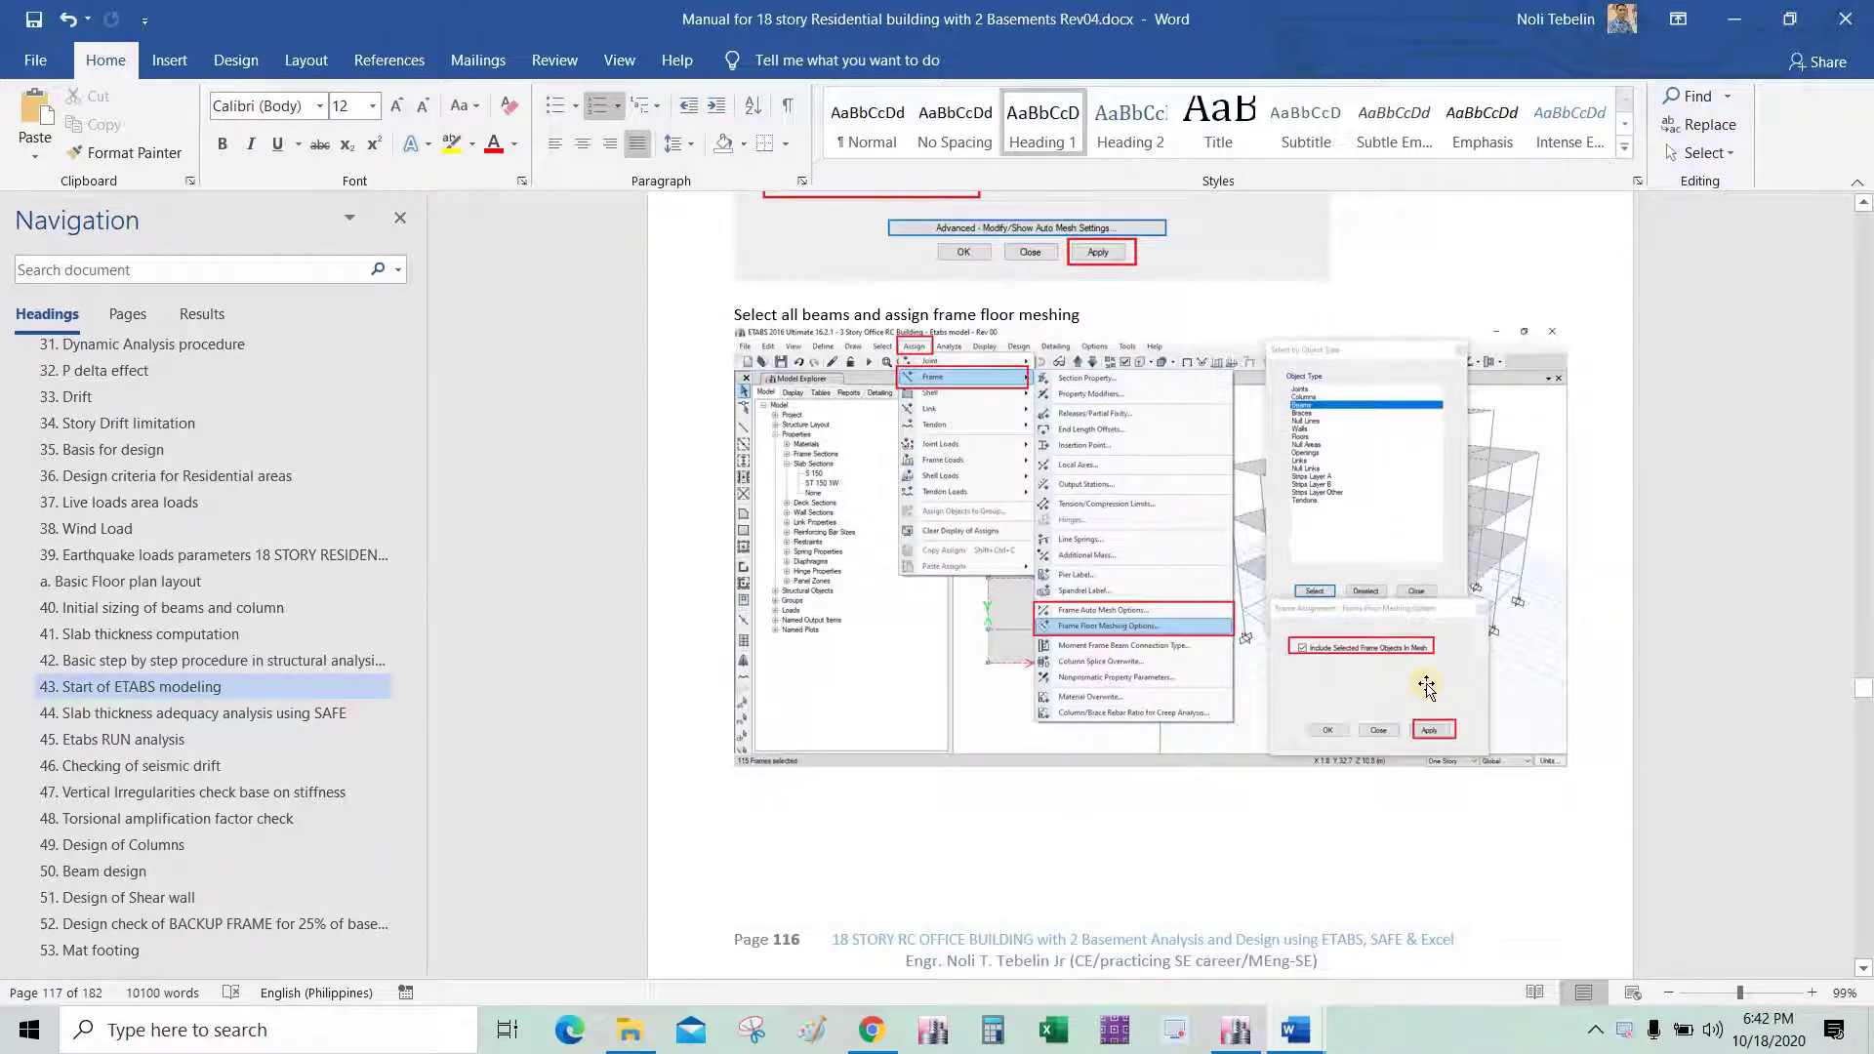
scroll(1313, 681, up, 20)
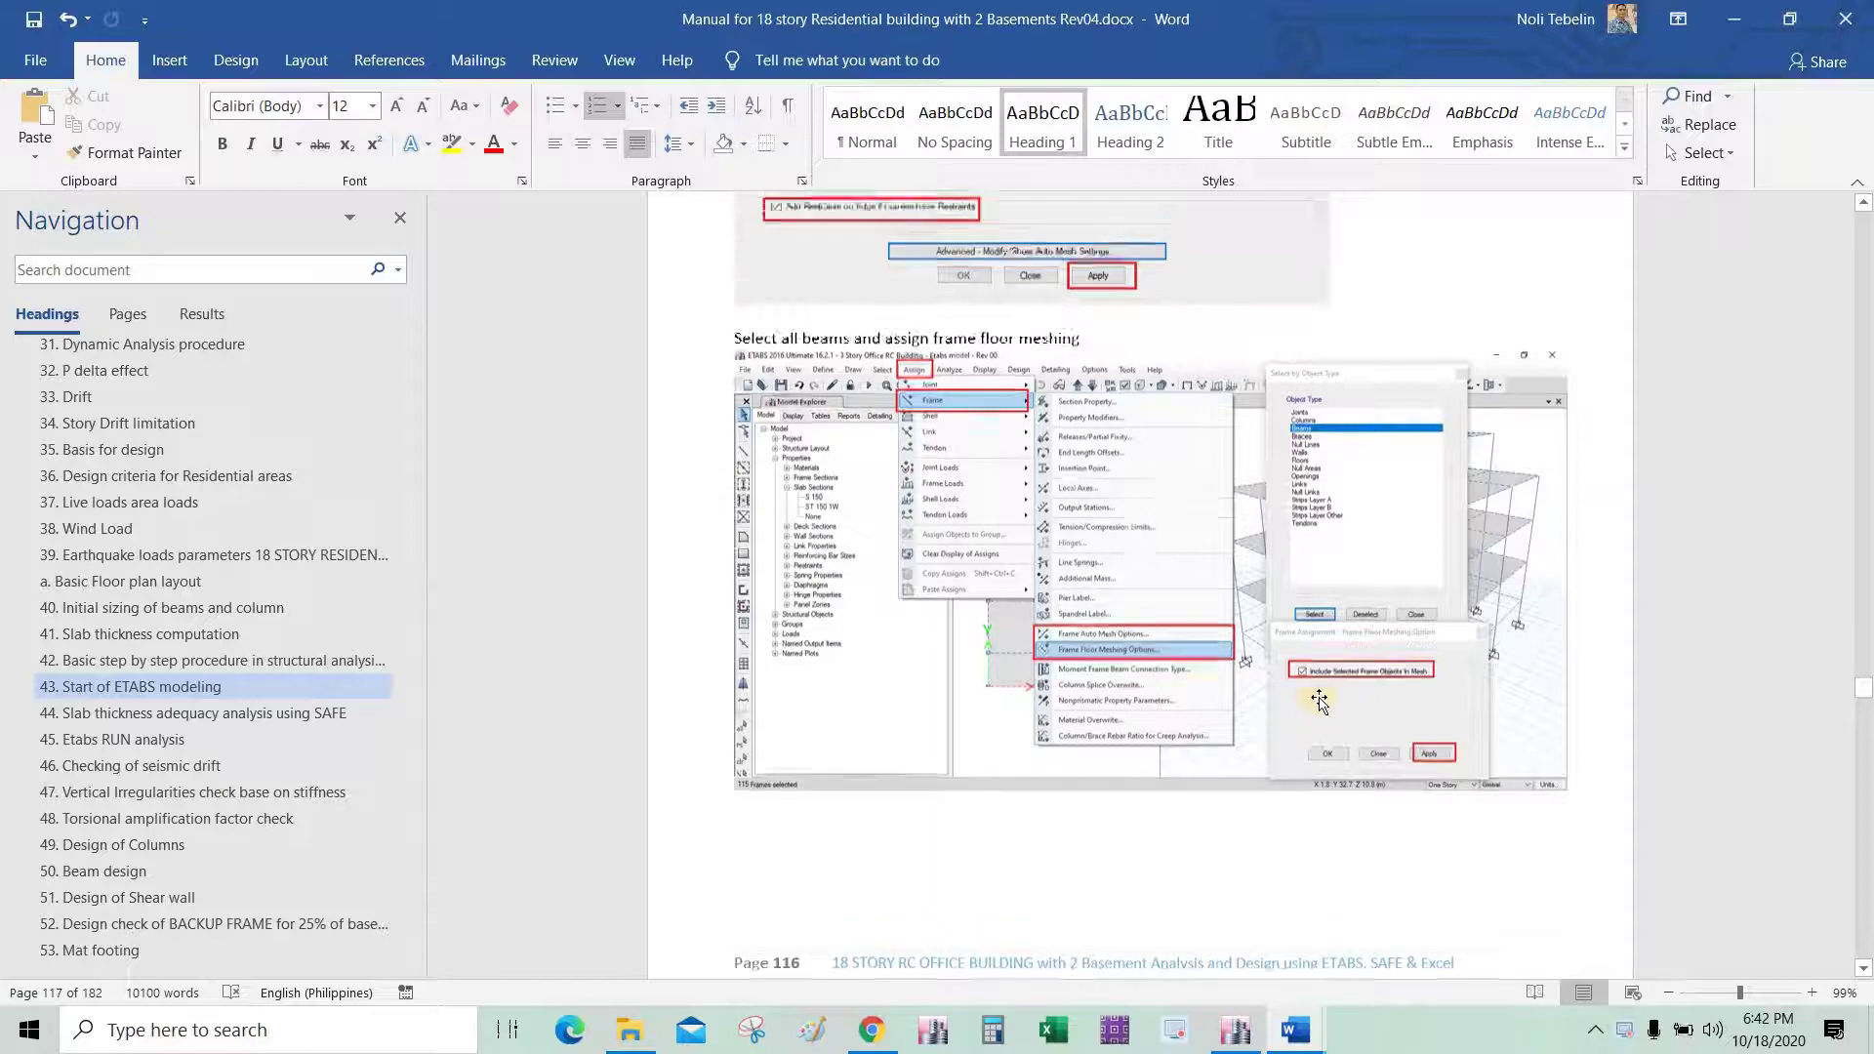
scroll(1330, 709, up, 20)
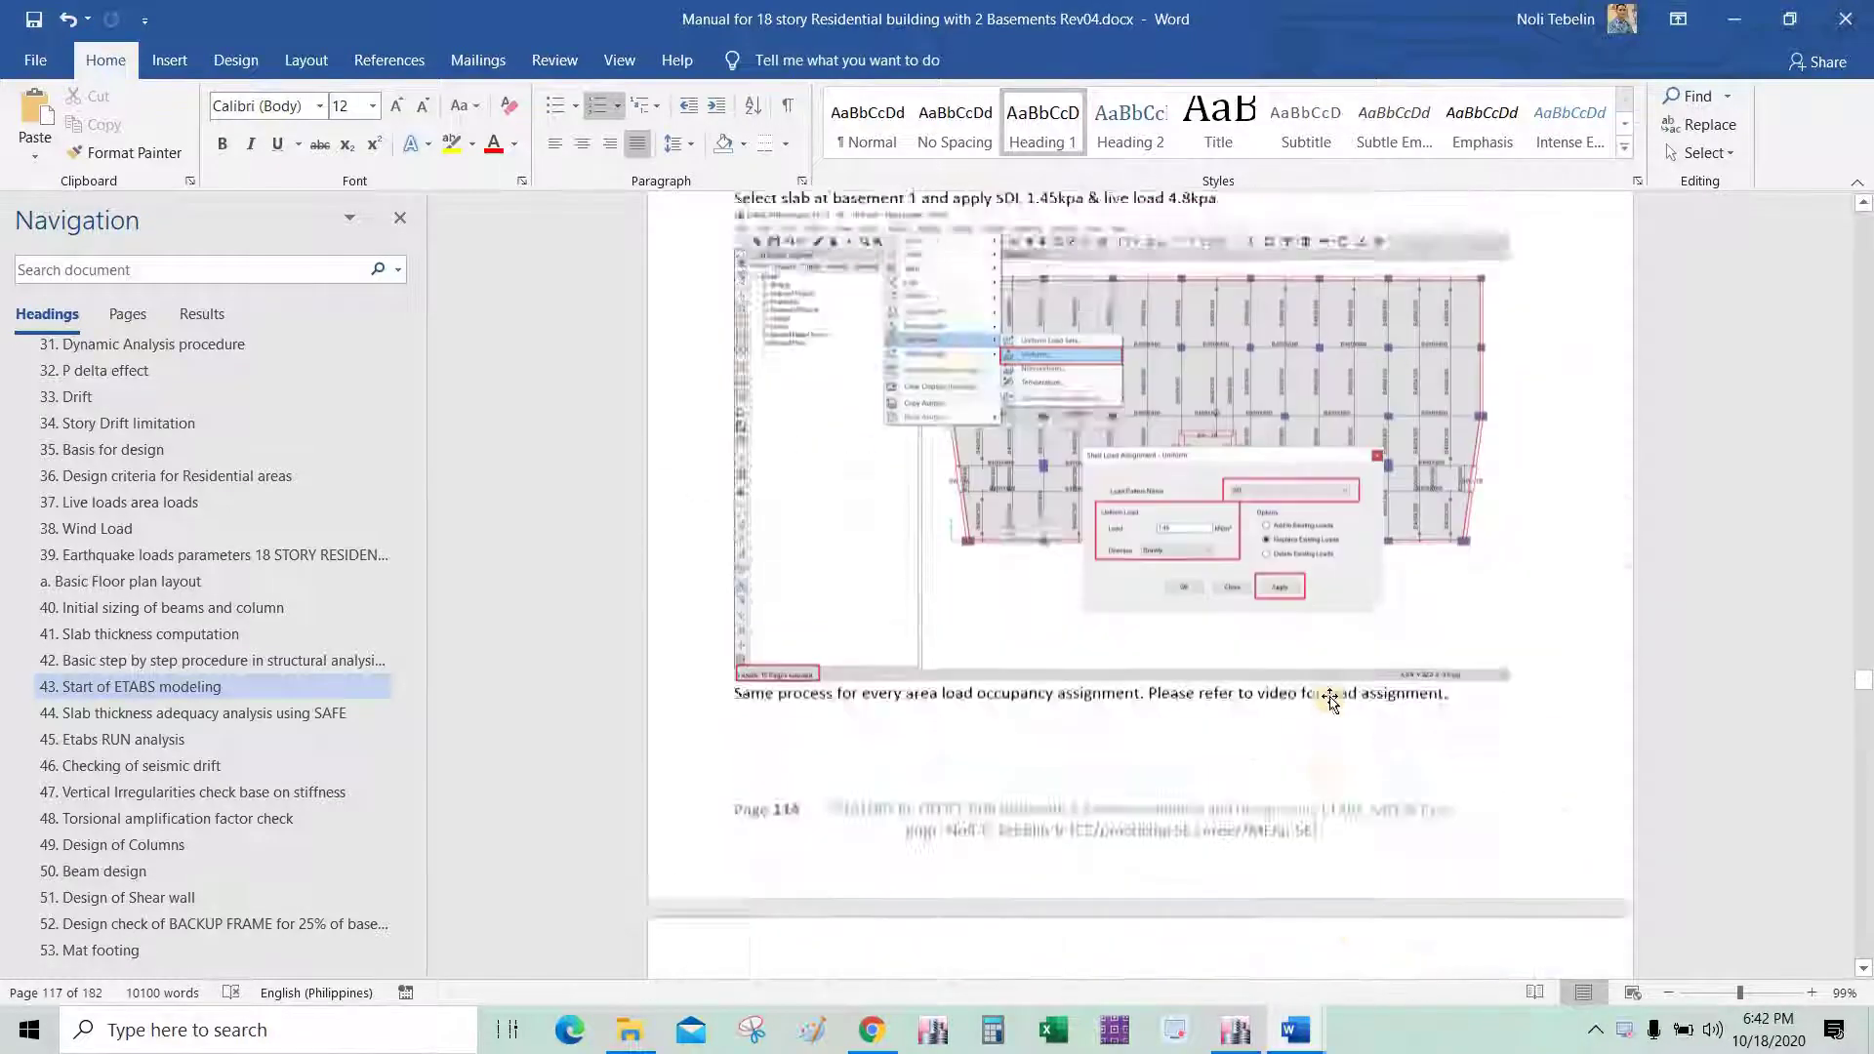
scroll(1839, 683, up, 3)
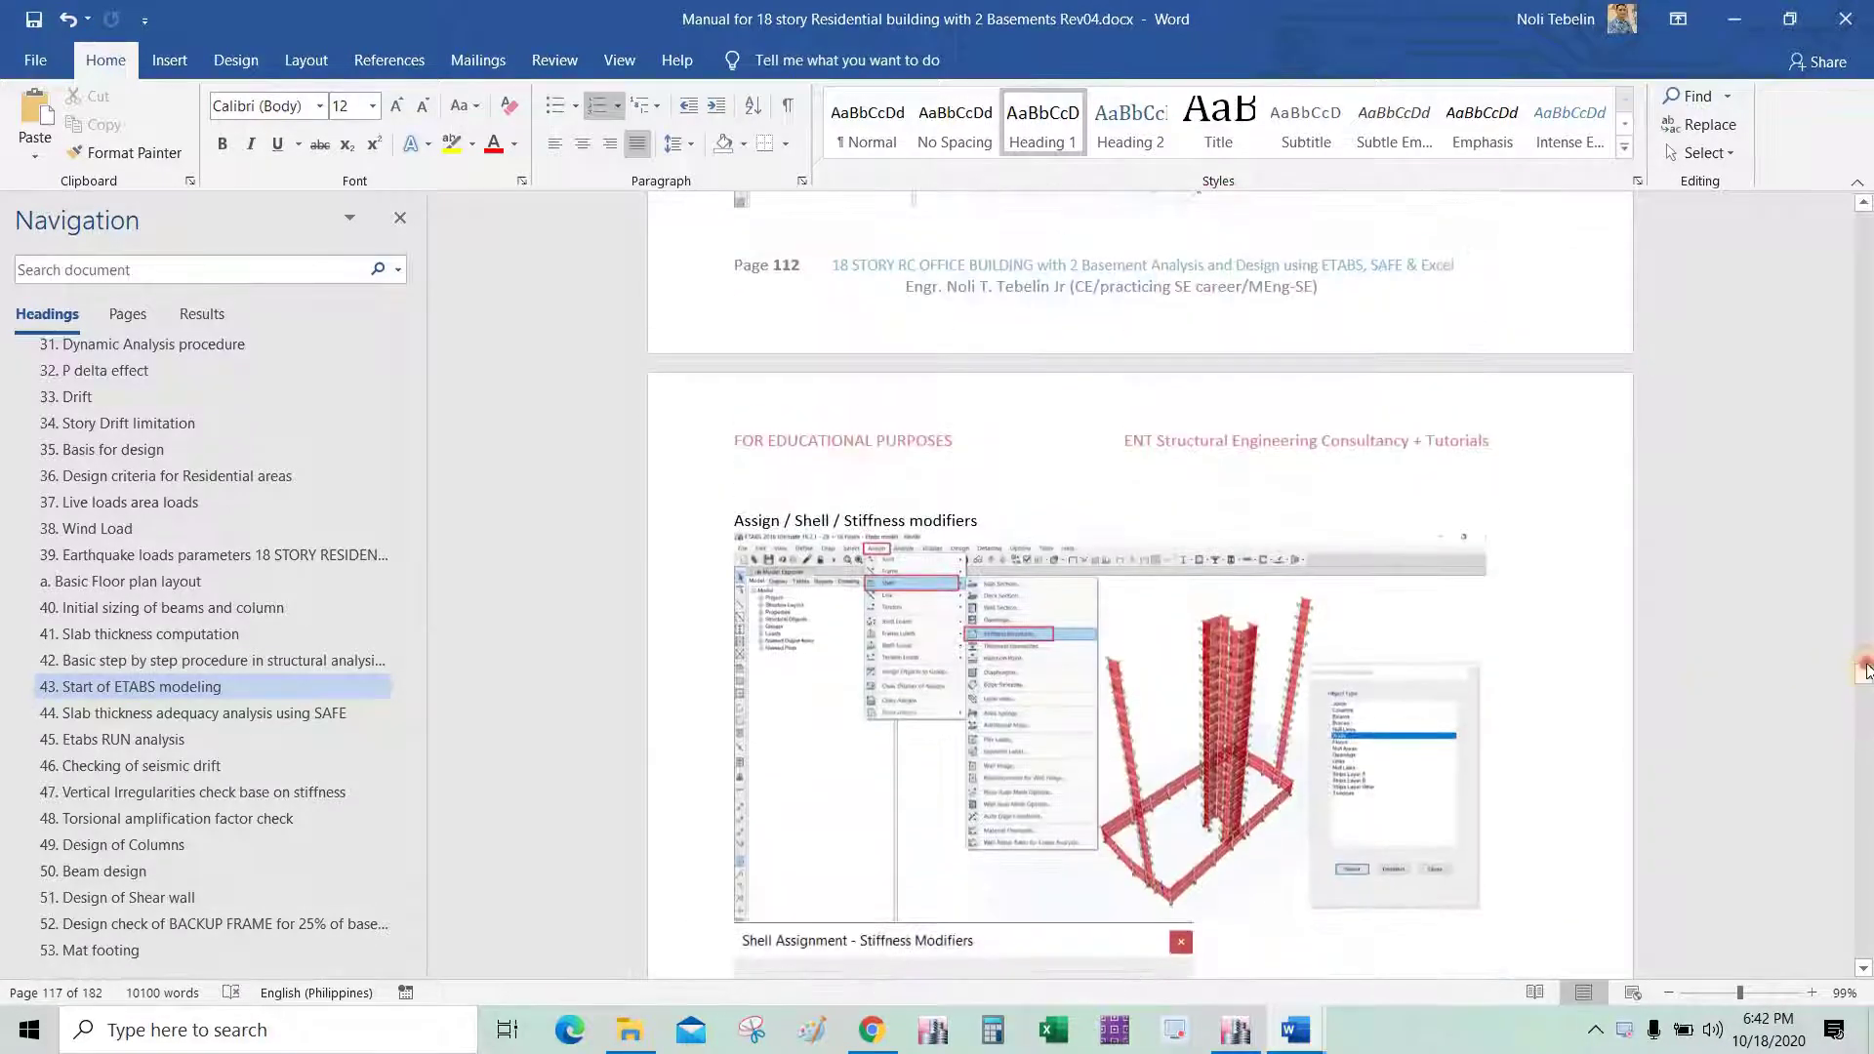
drag(1865, 674, 1866, 666)
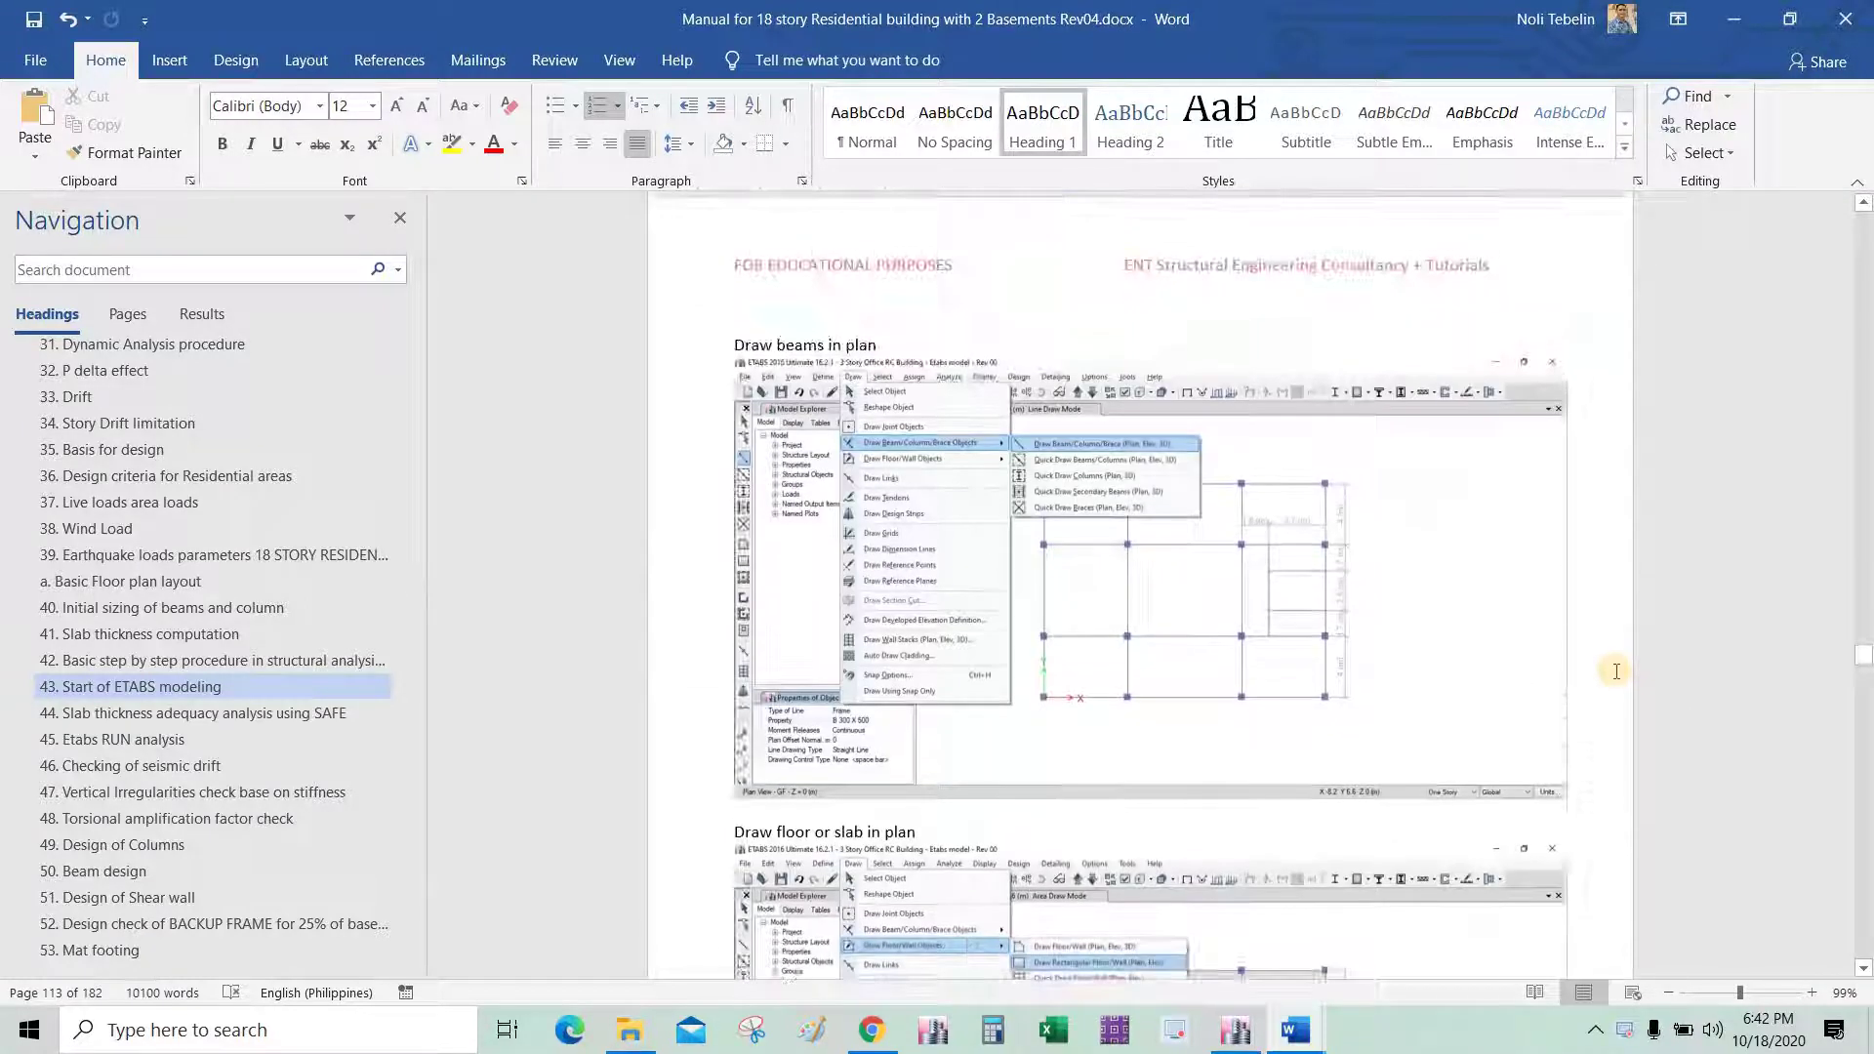
scroll(1616, 672, up, 15)
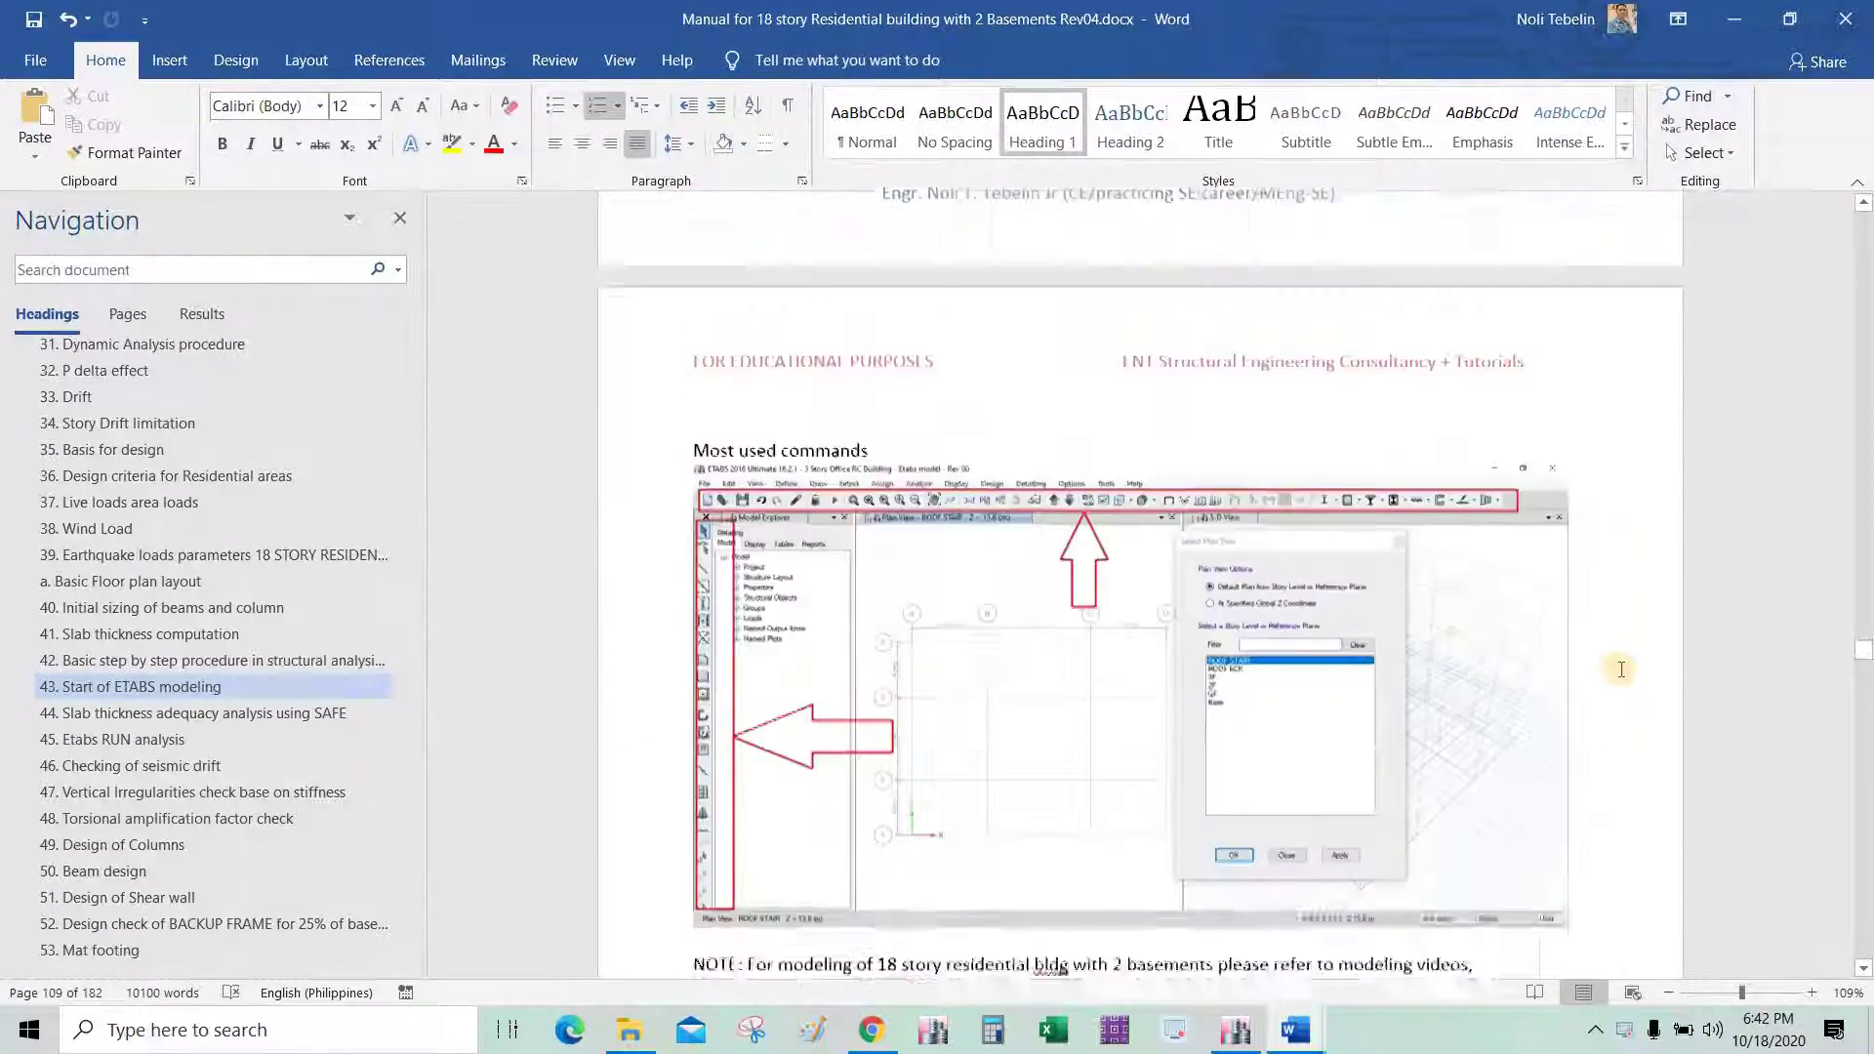
scroll(1621, 670, up, 15)
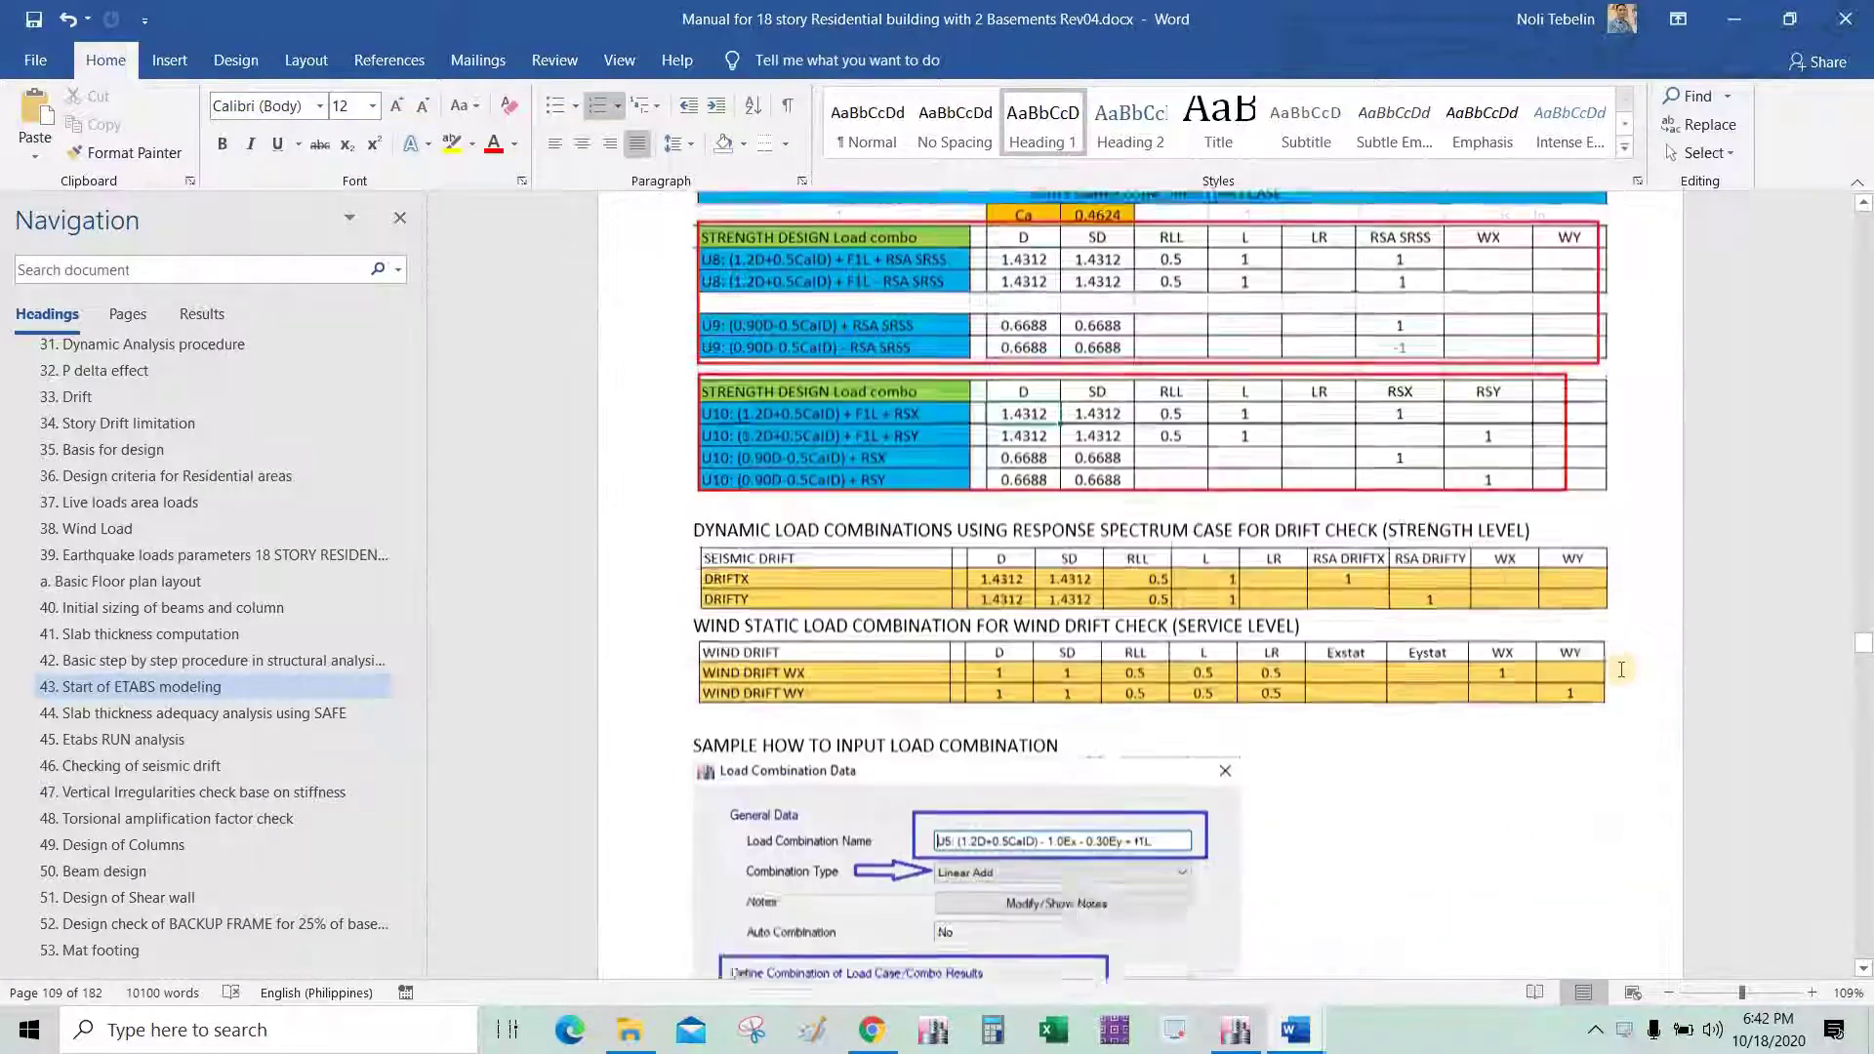
scroll(1621, 670, up, 15)
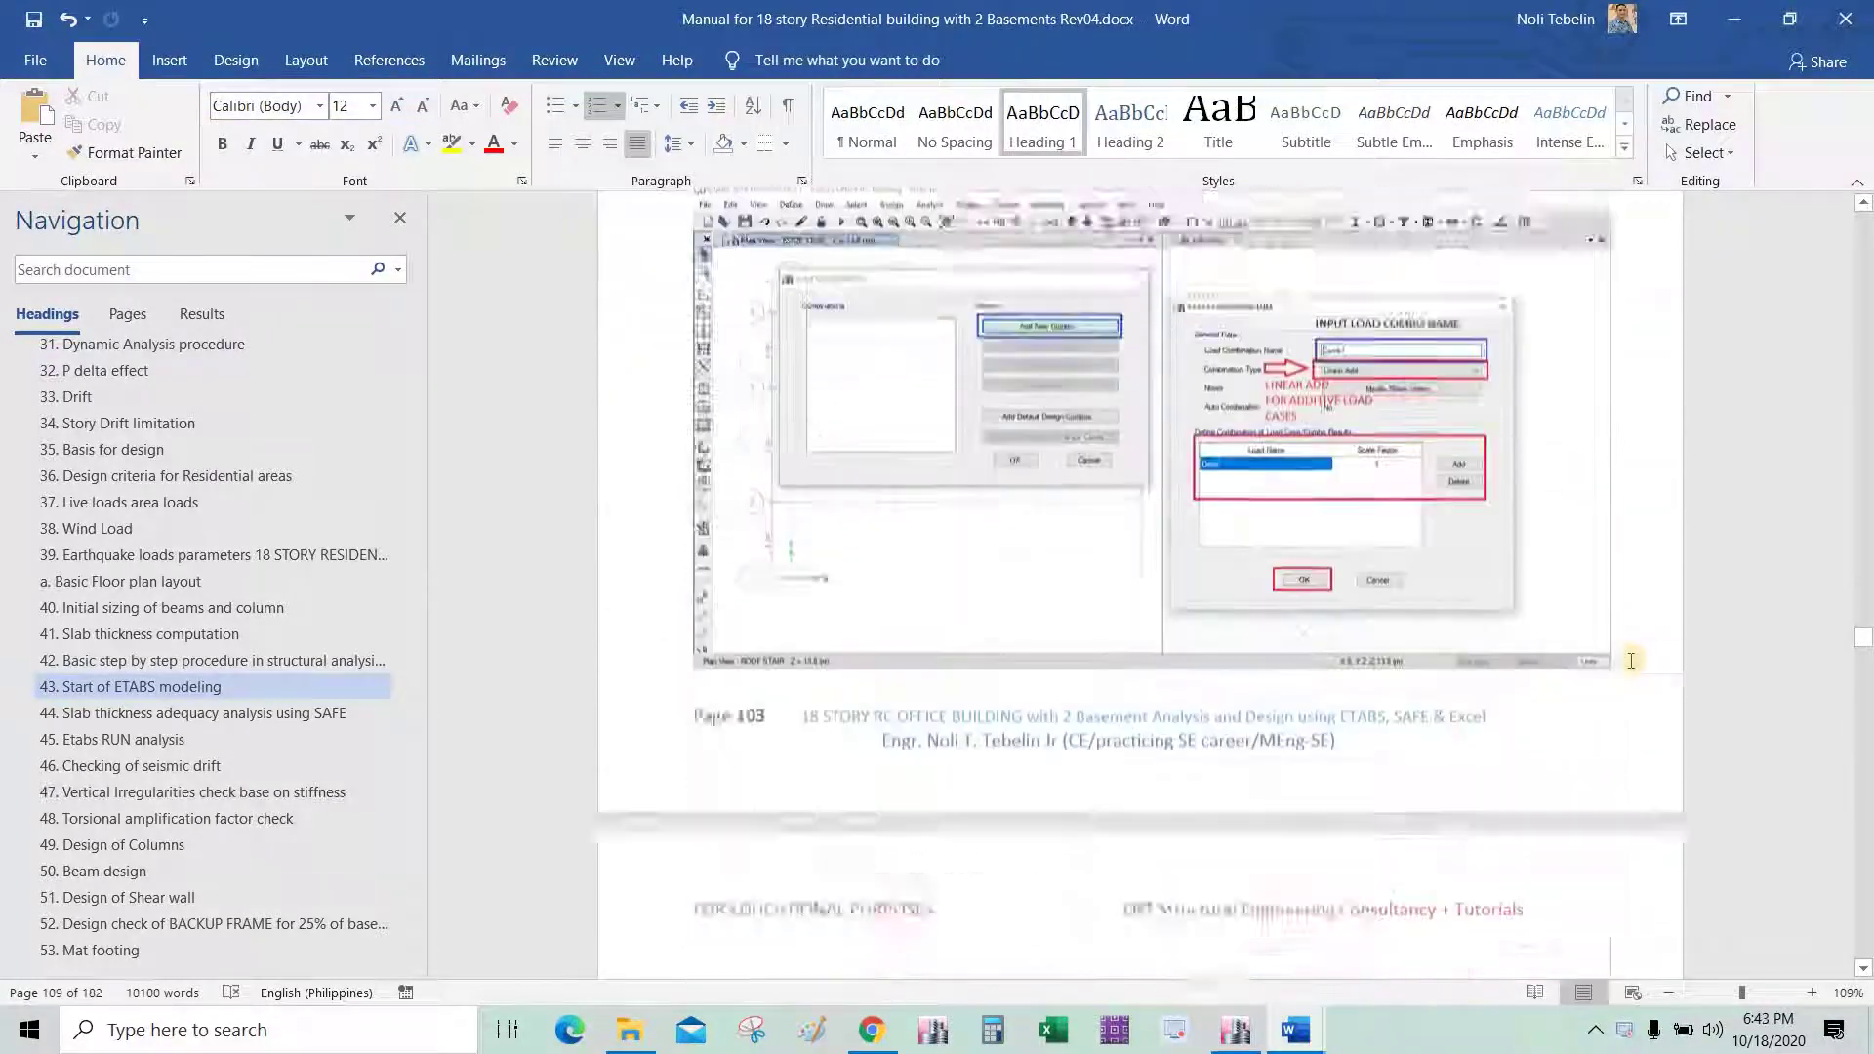
scroll(1630, 661, up, 15)
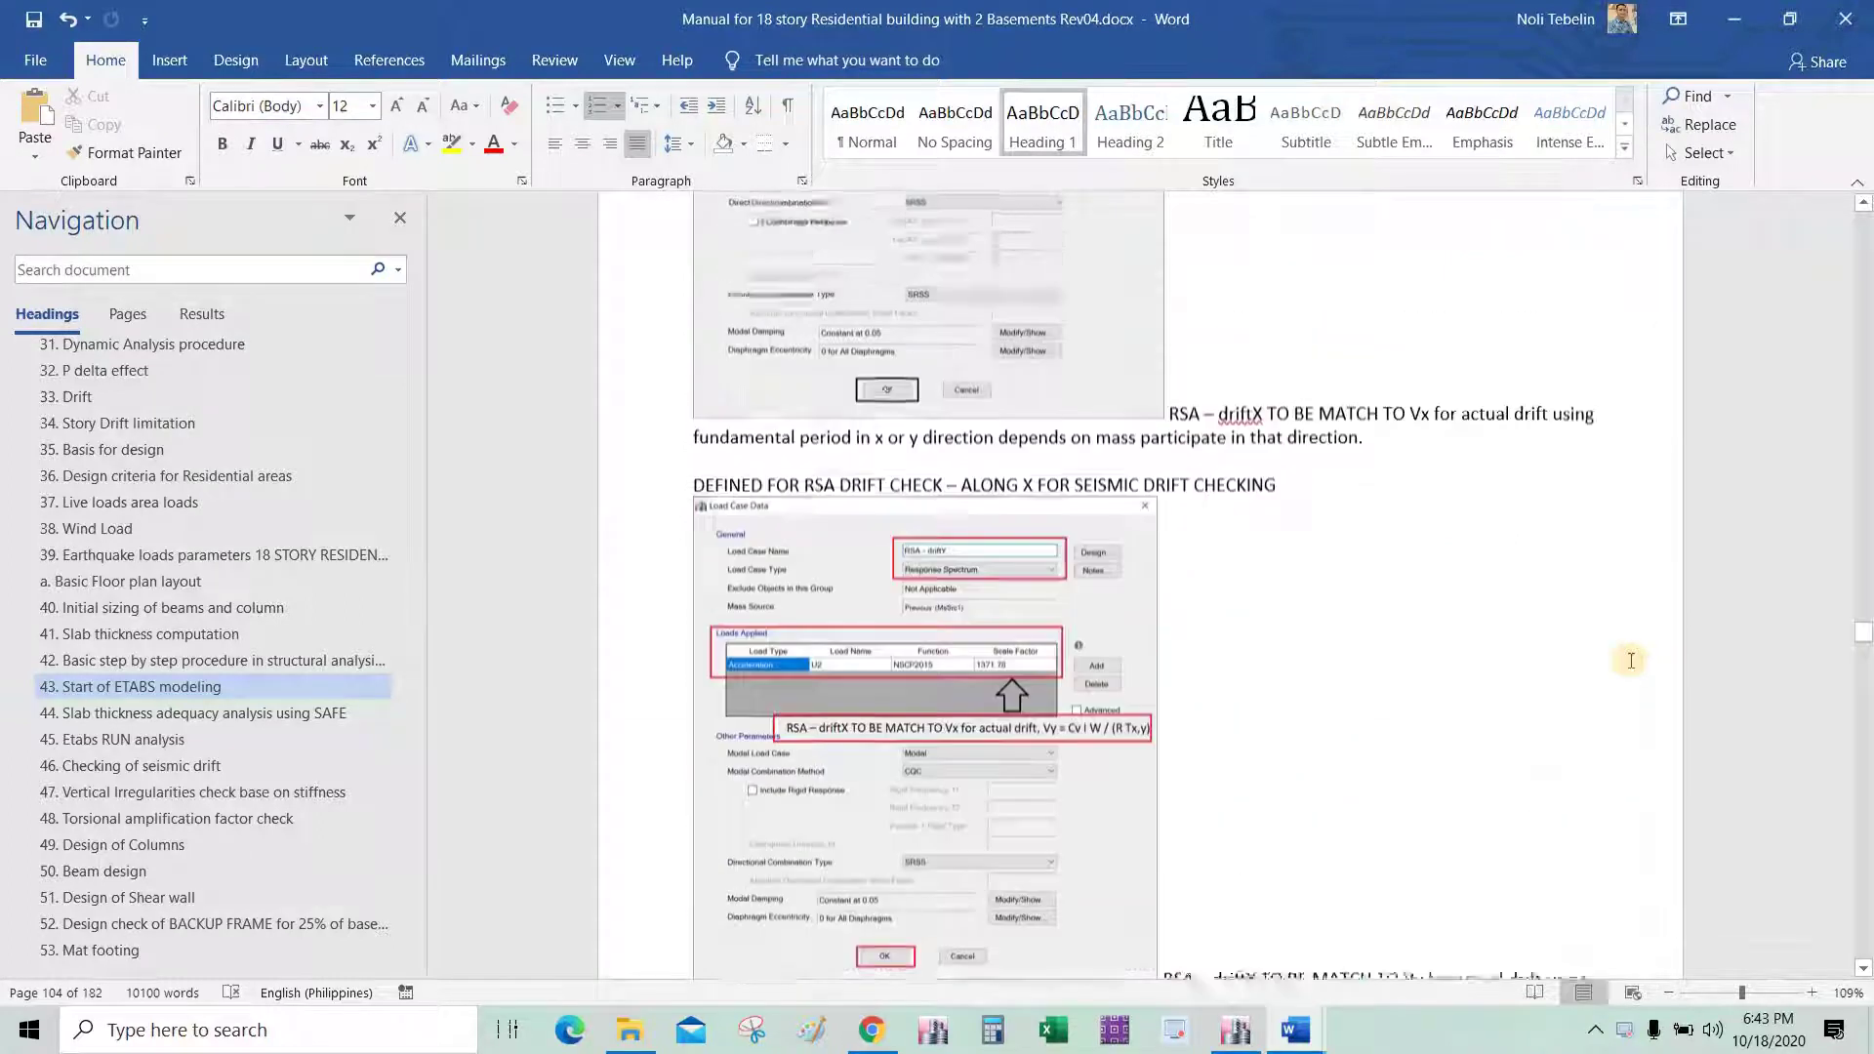
scroll(1650, 649, up, 5)
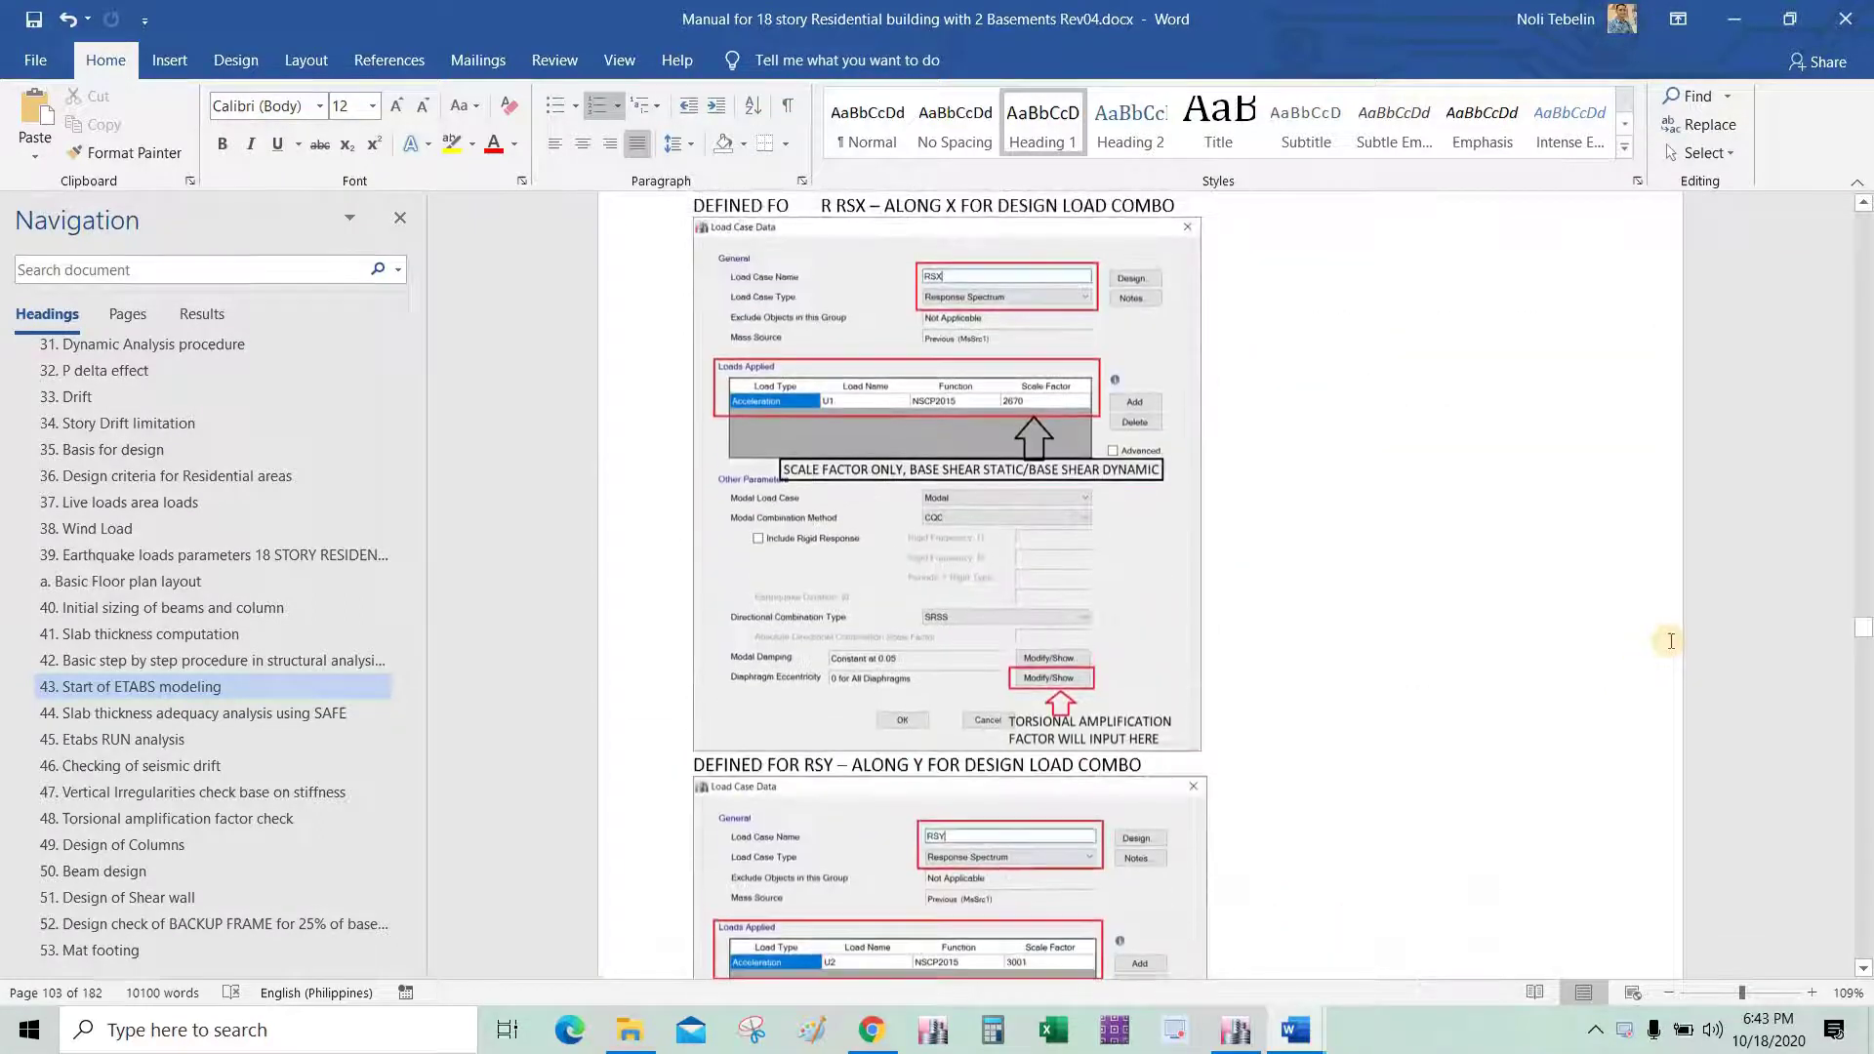
scroll(1671, 641, up, 20)
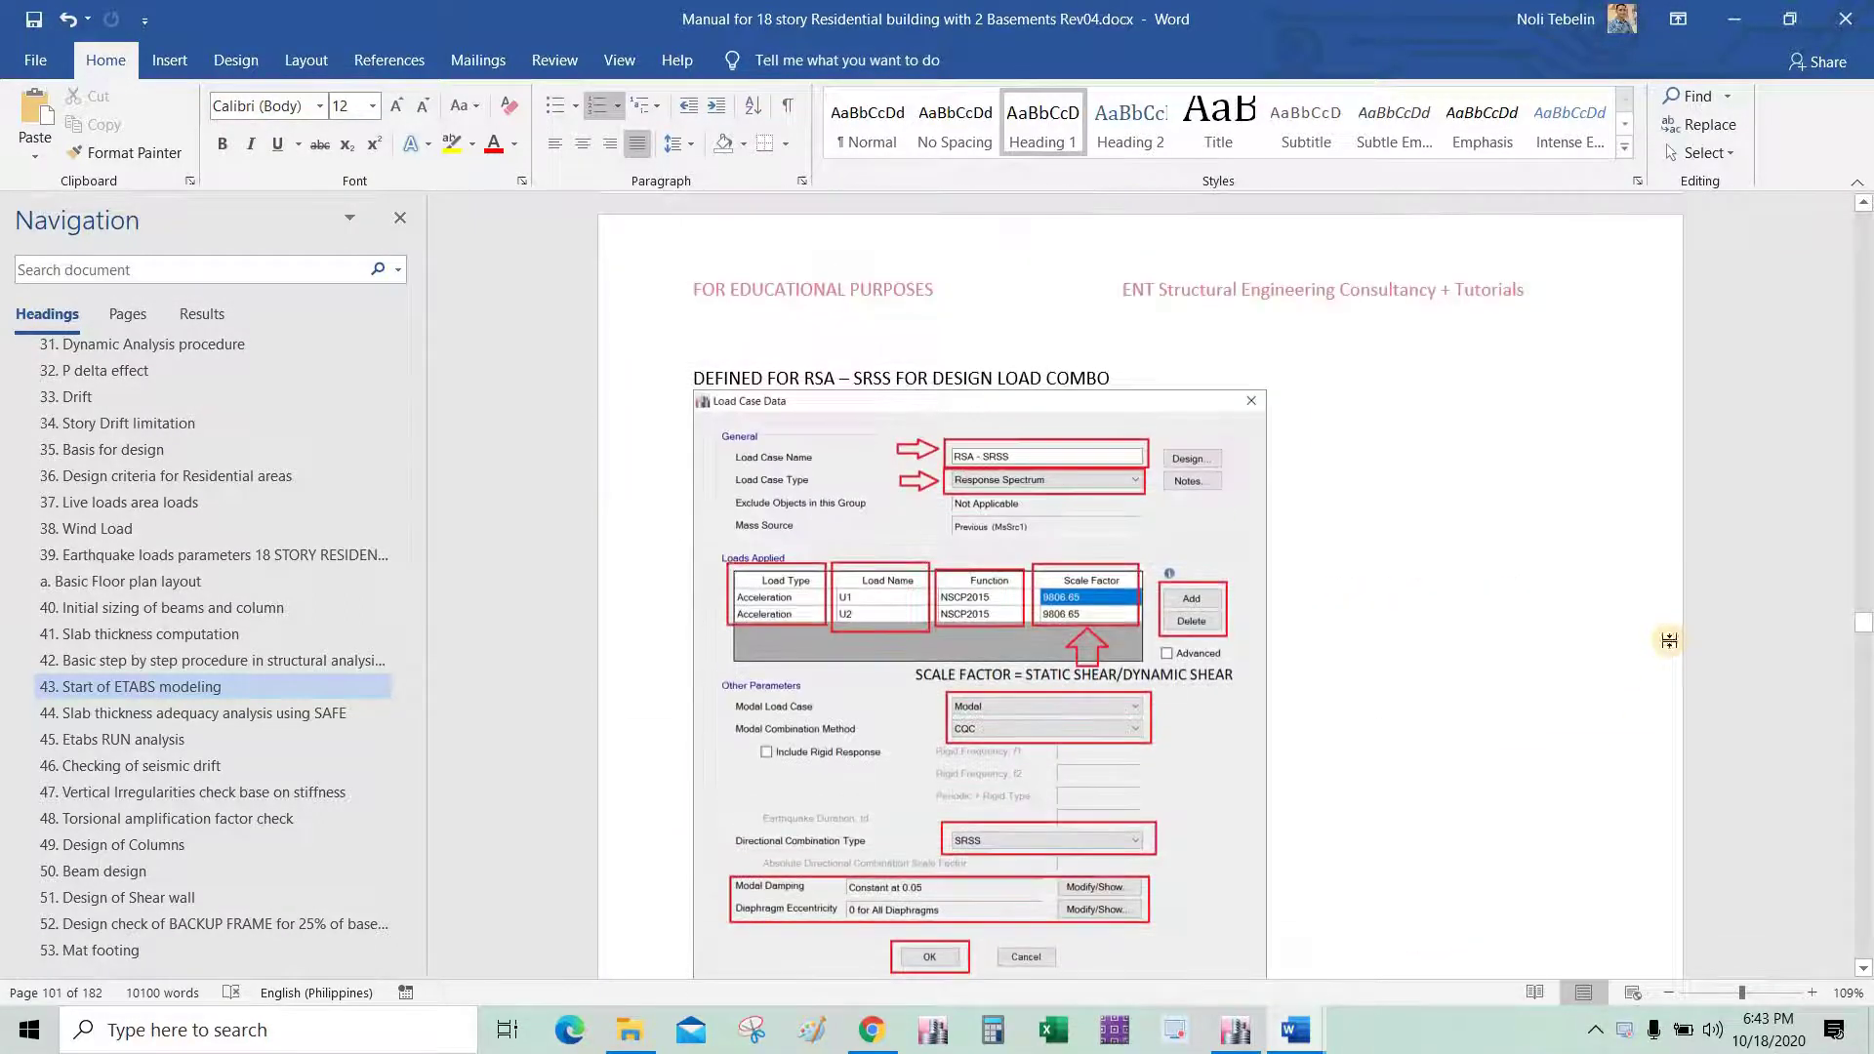
scroll(1670, 641, up, 20)
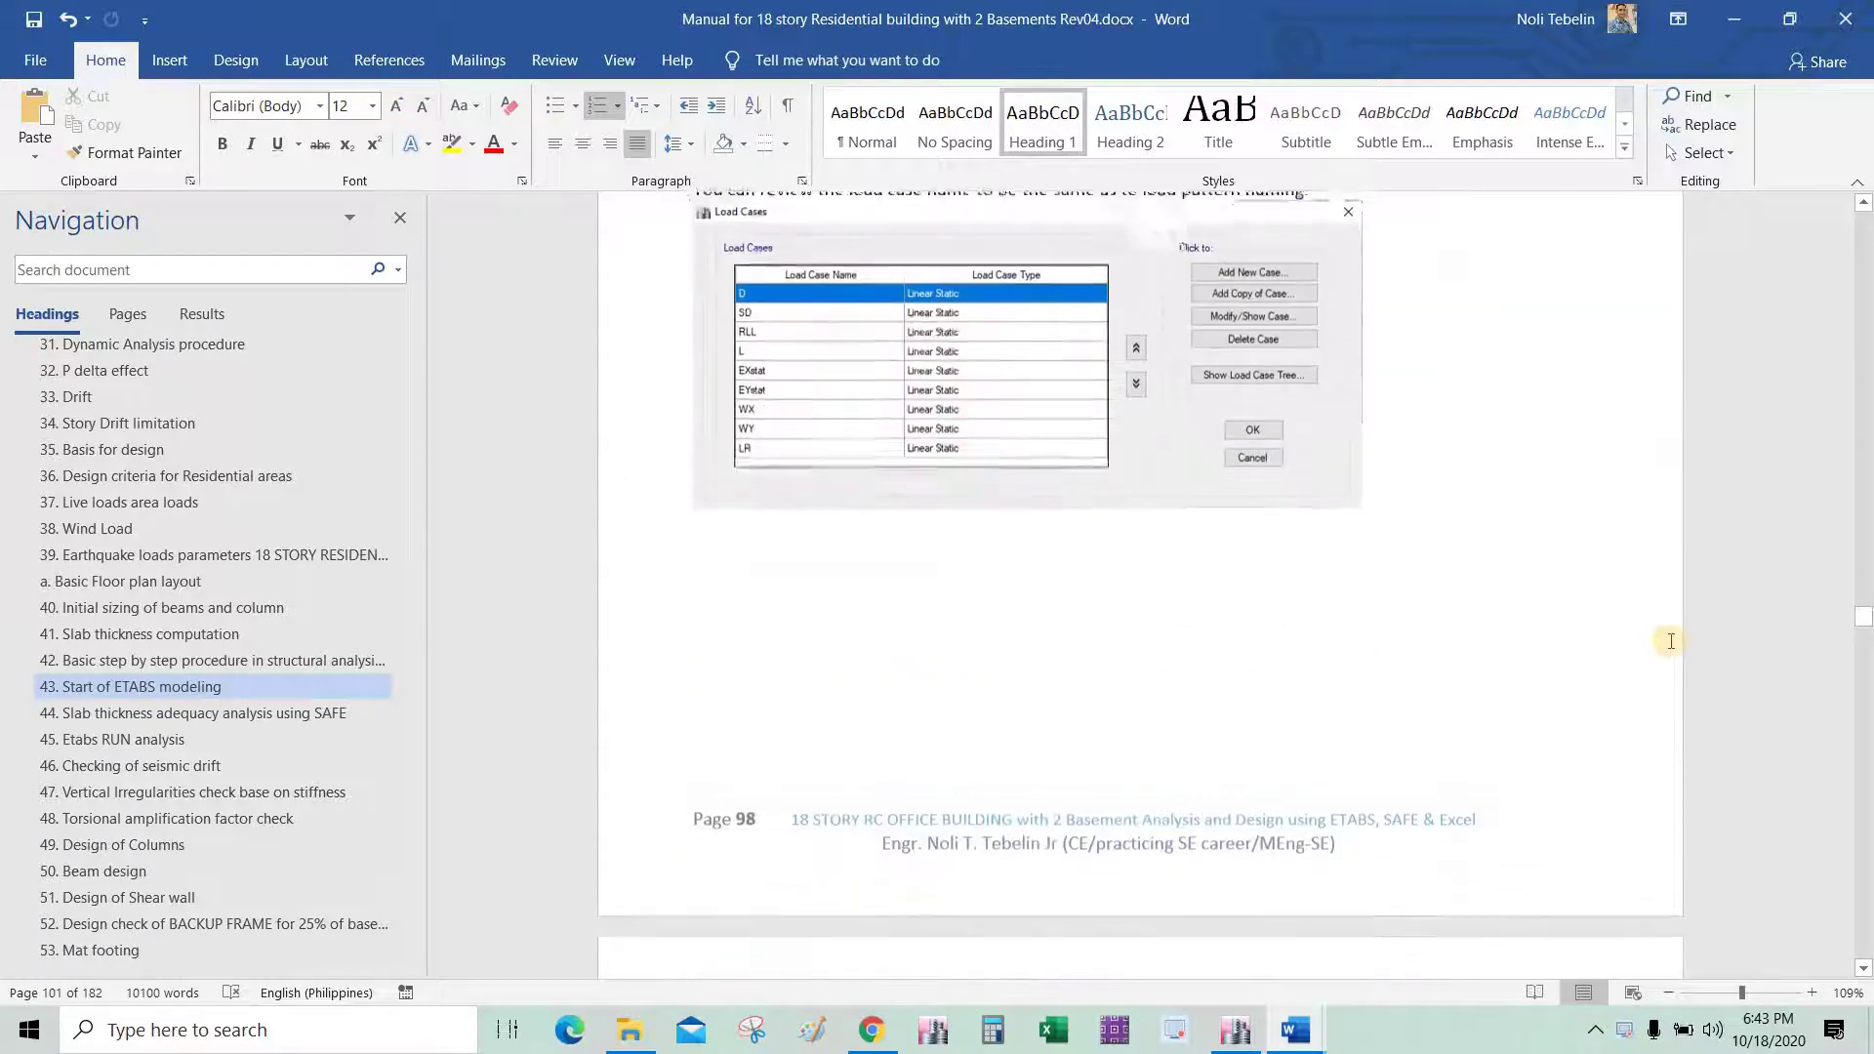
scroll(1671, 641, up, 6)
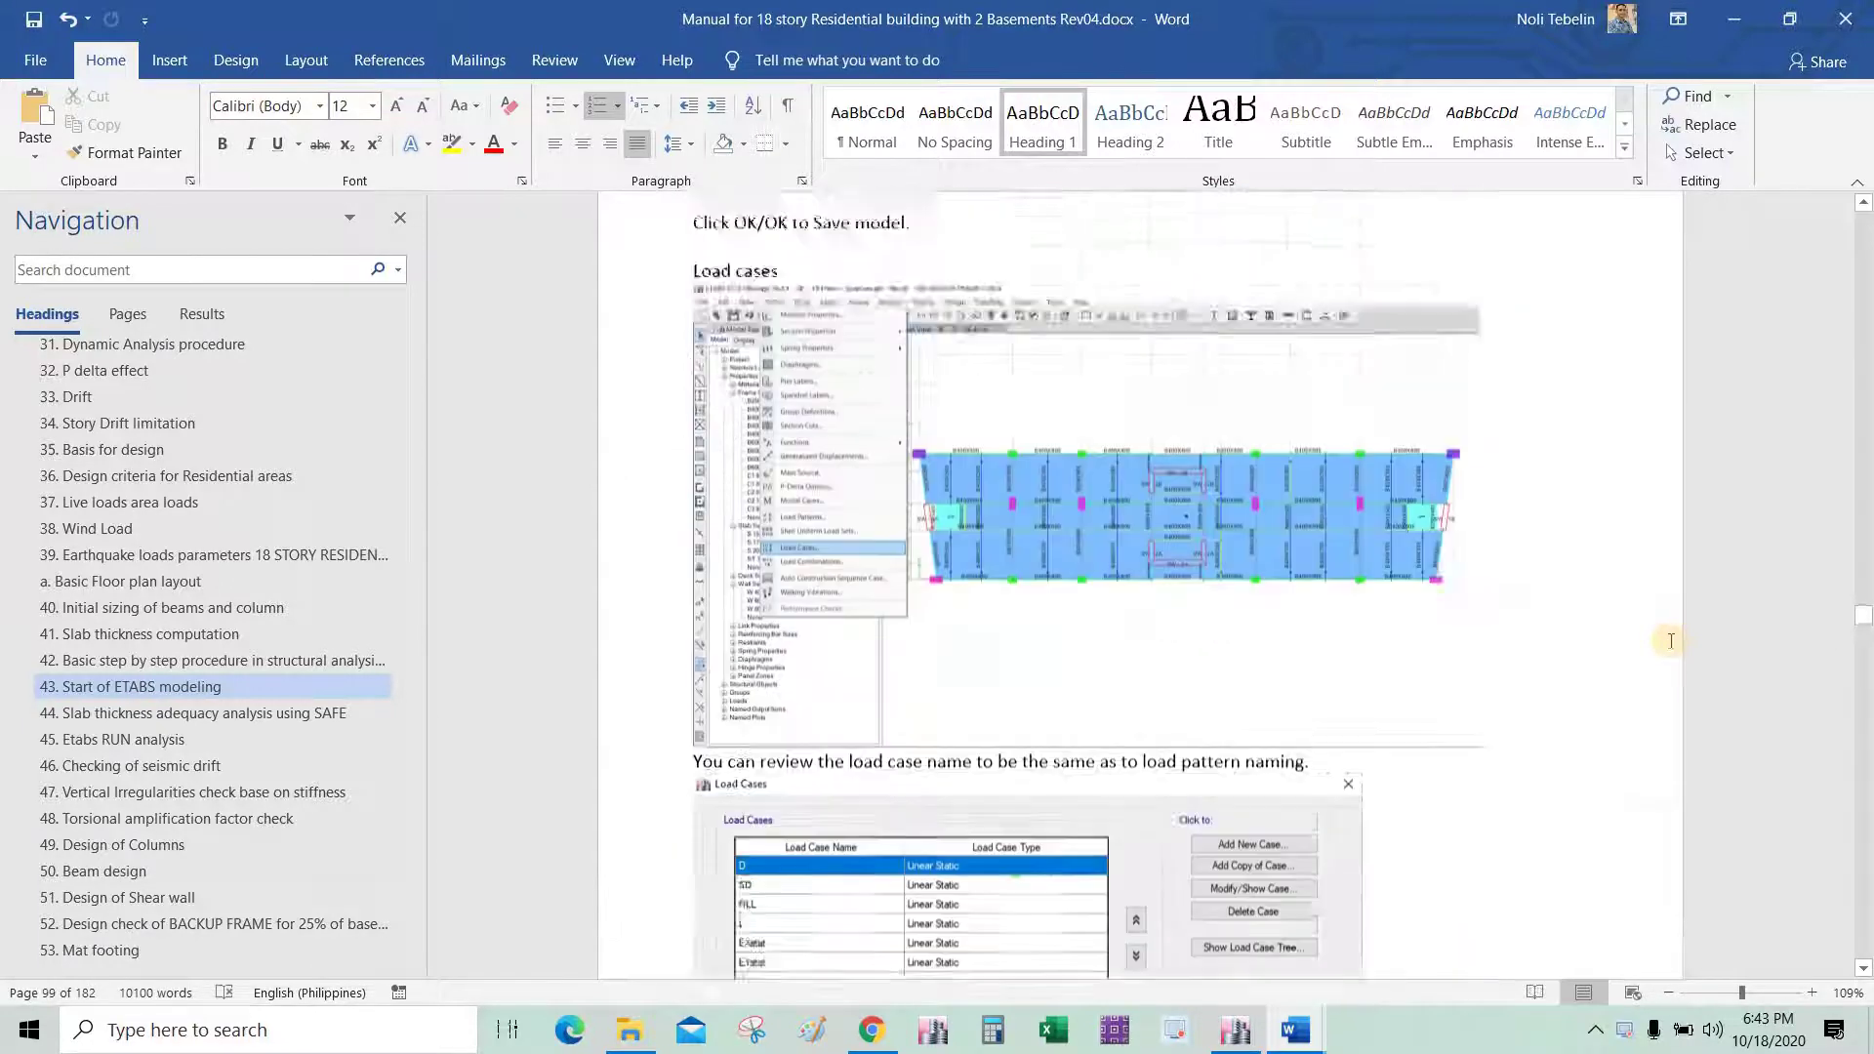
scroll(1672, 641, up, 20)
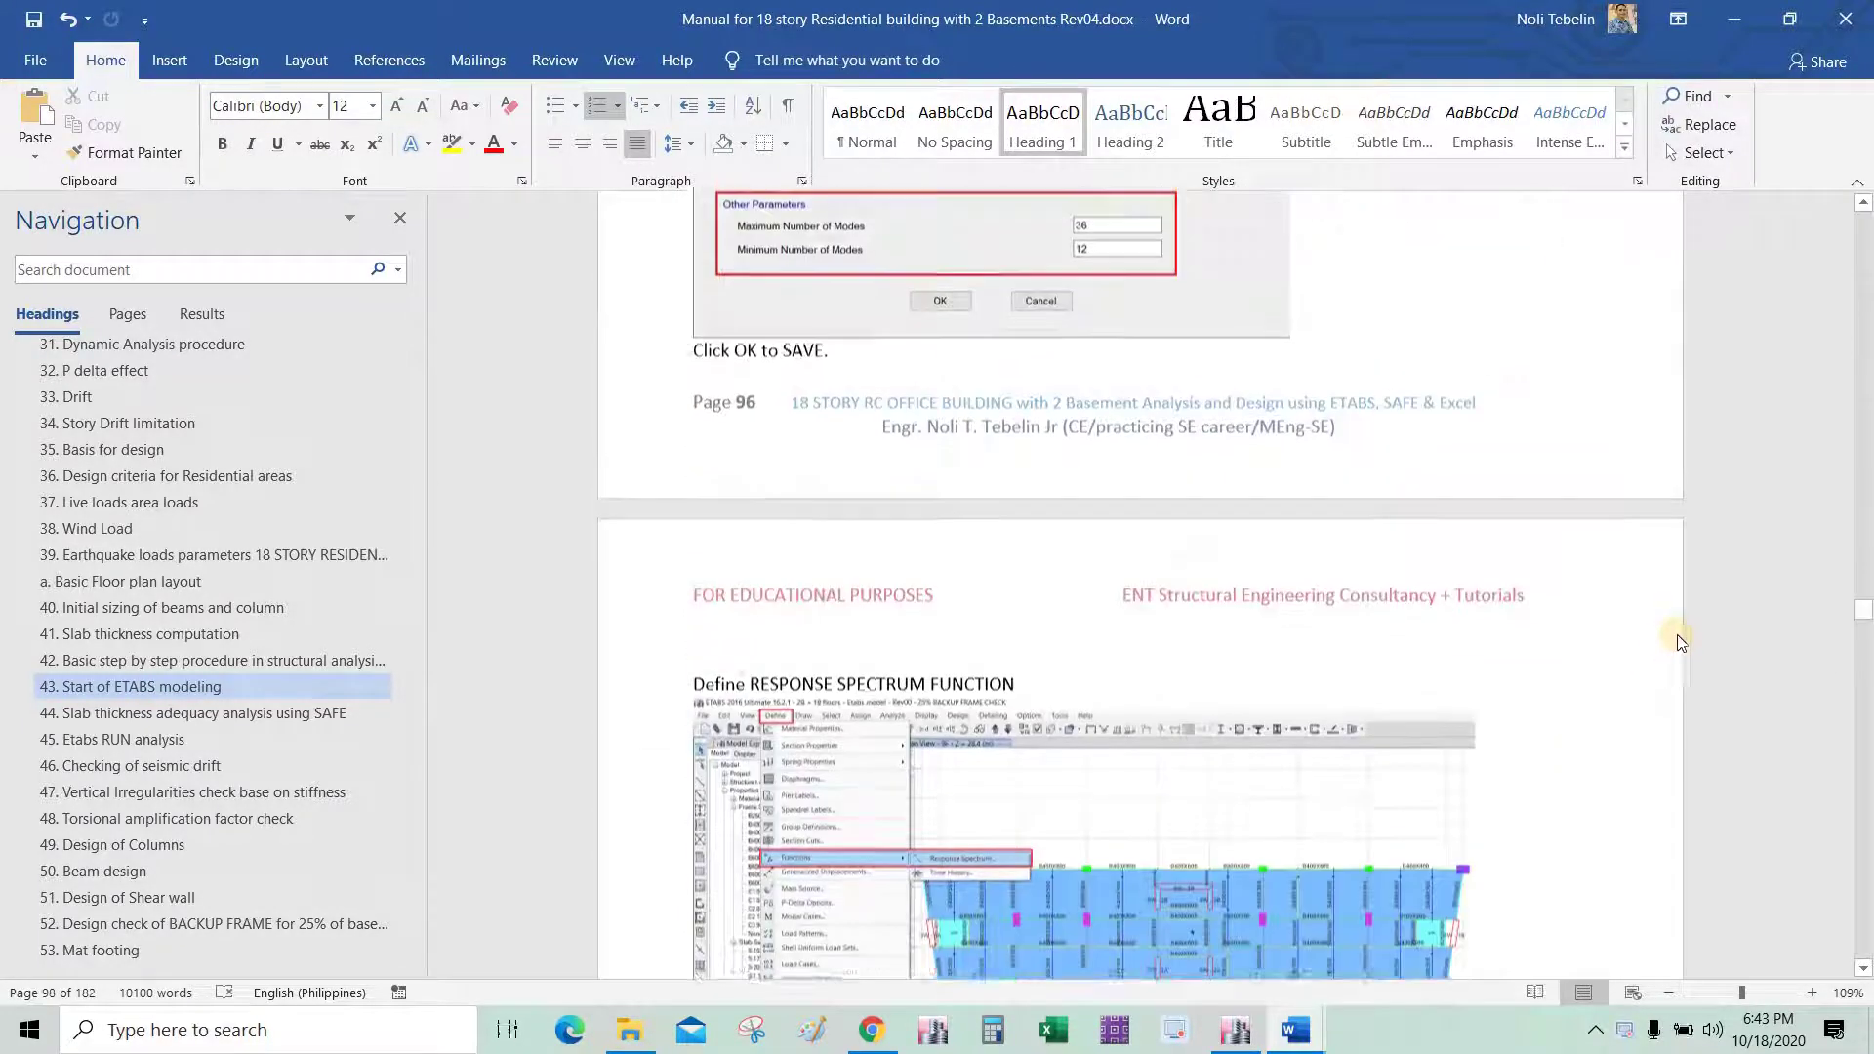
scroll(1679, 641, up, 13)
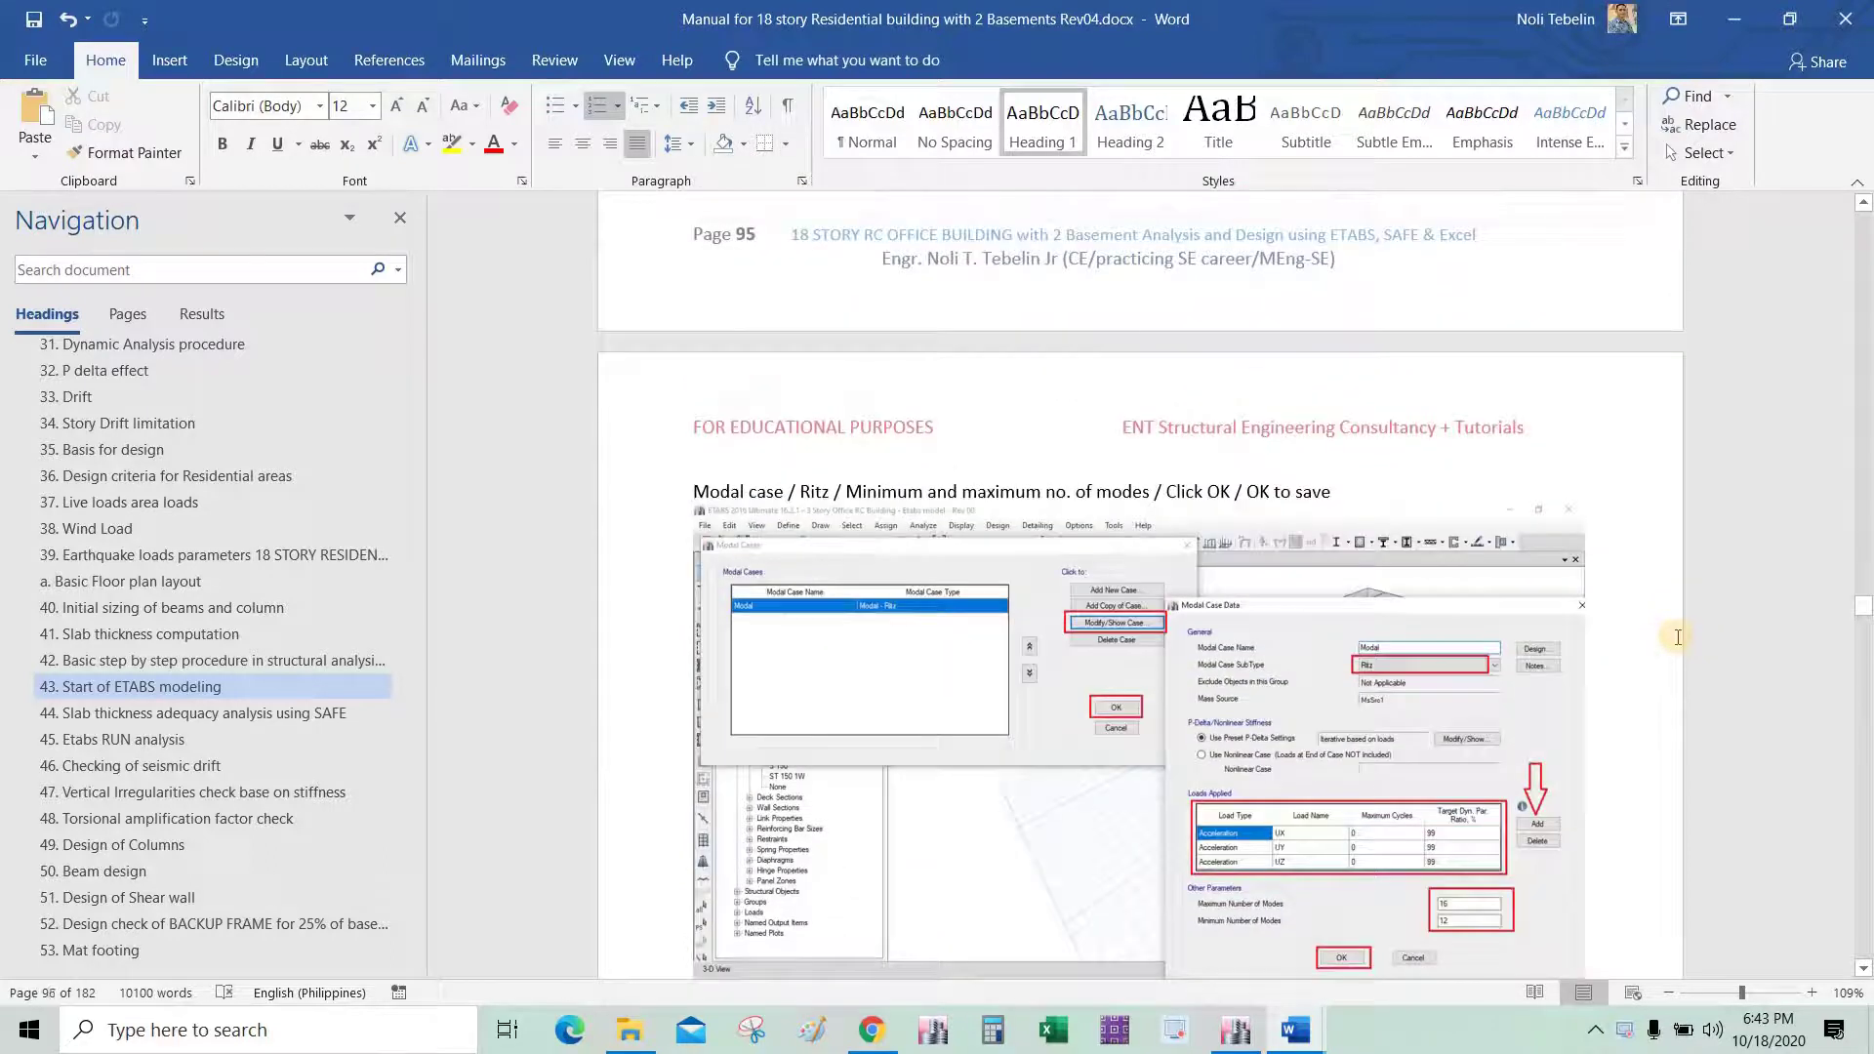
scroll(1687, 634, up, 13)
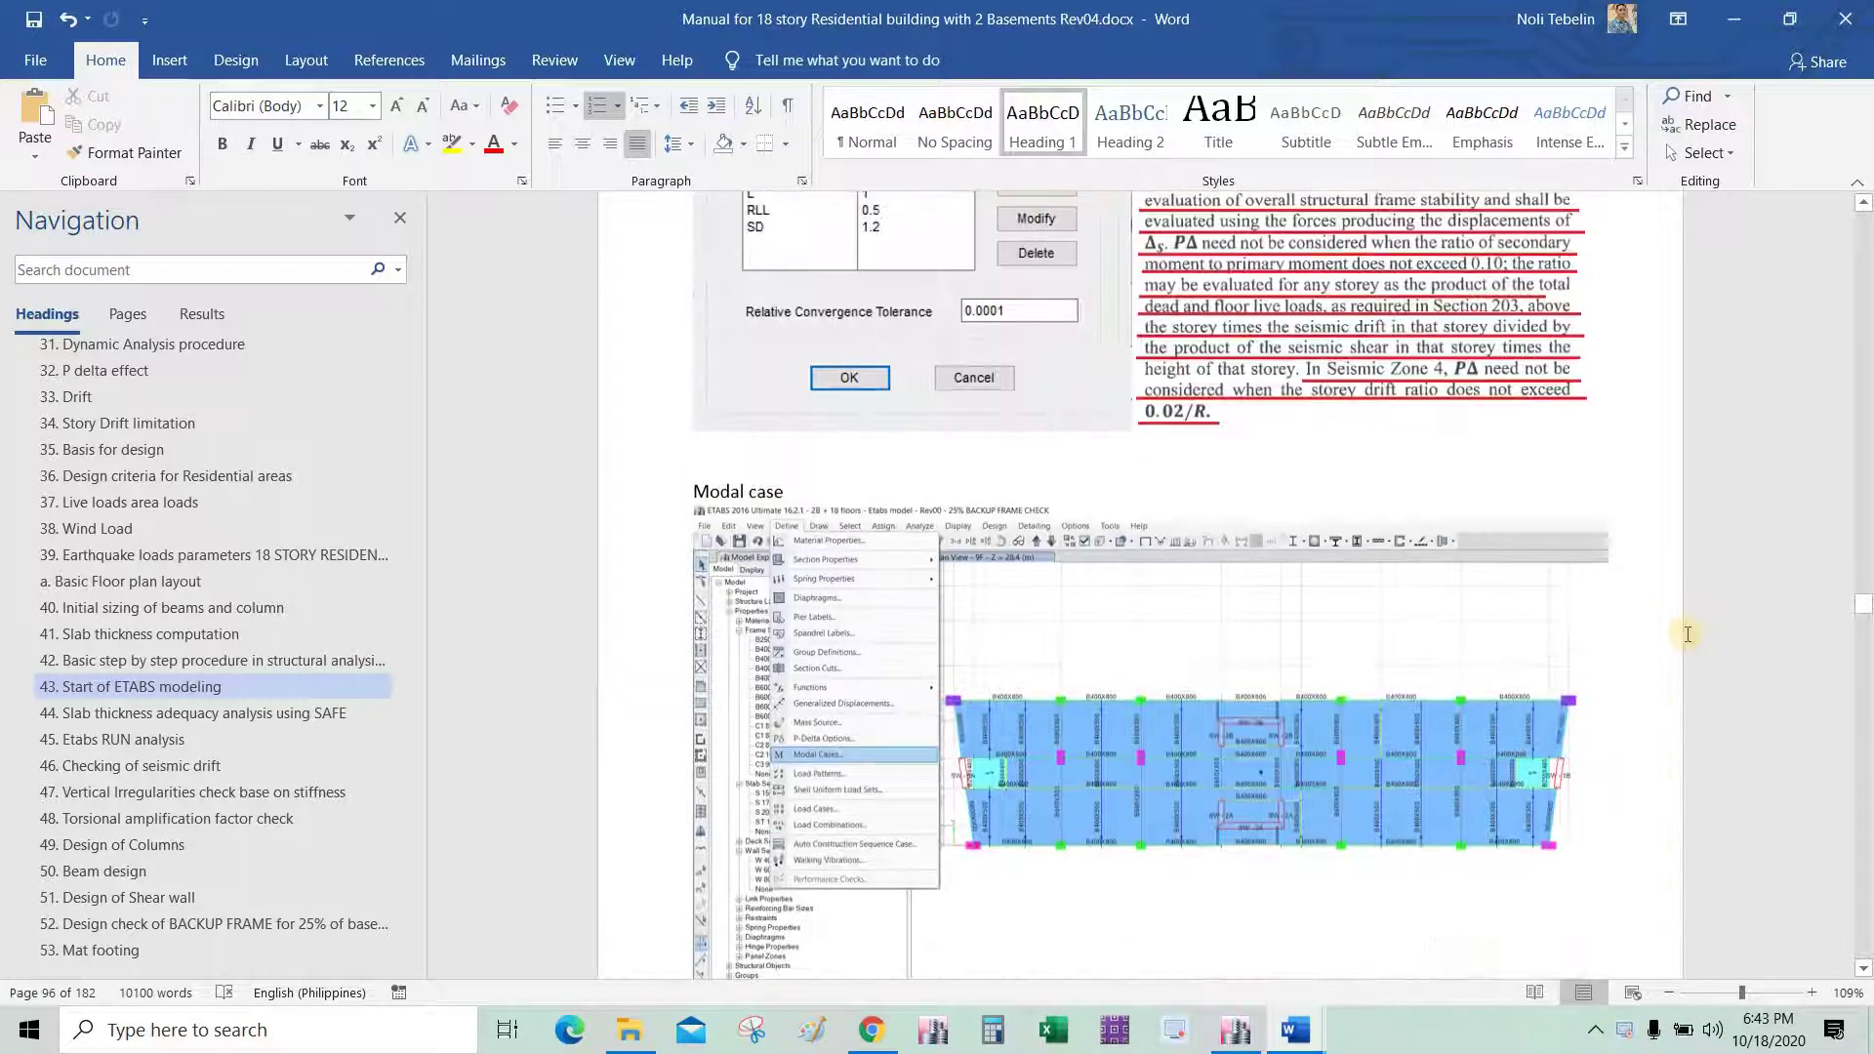
scroll(1687, 634, up, 15)
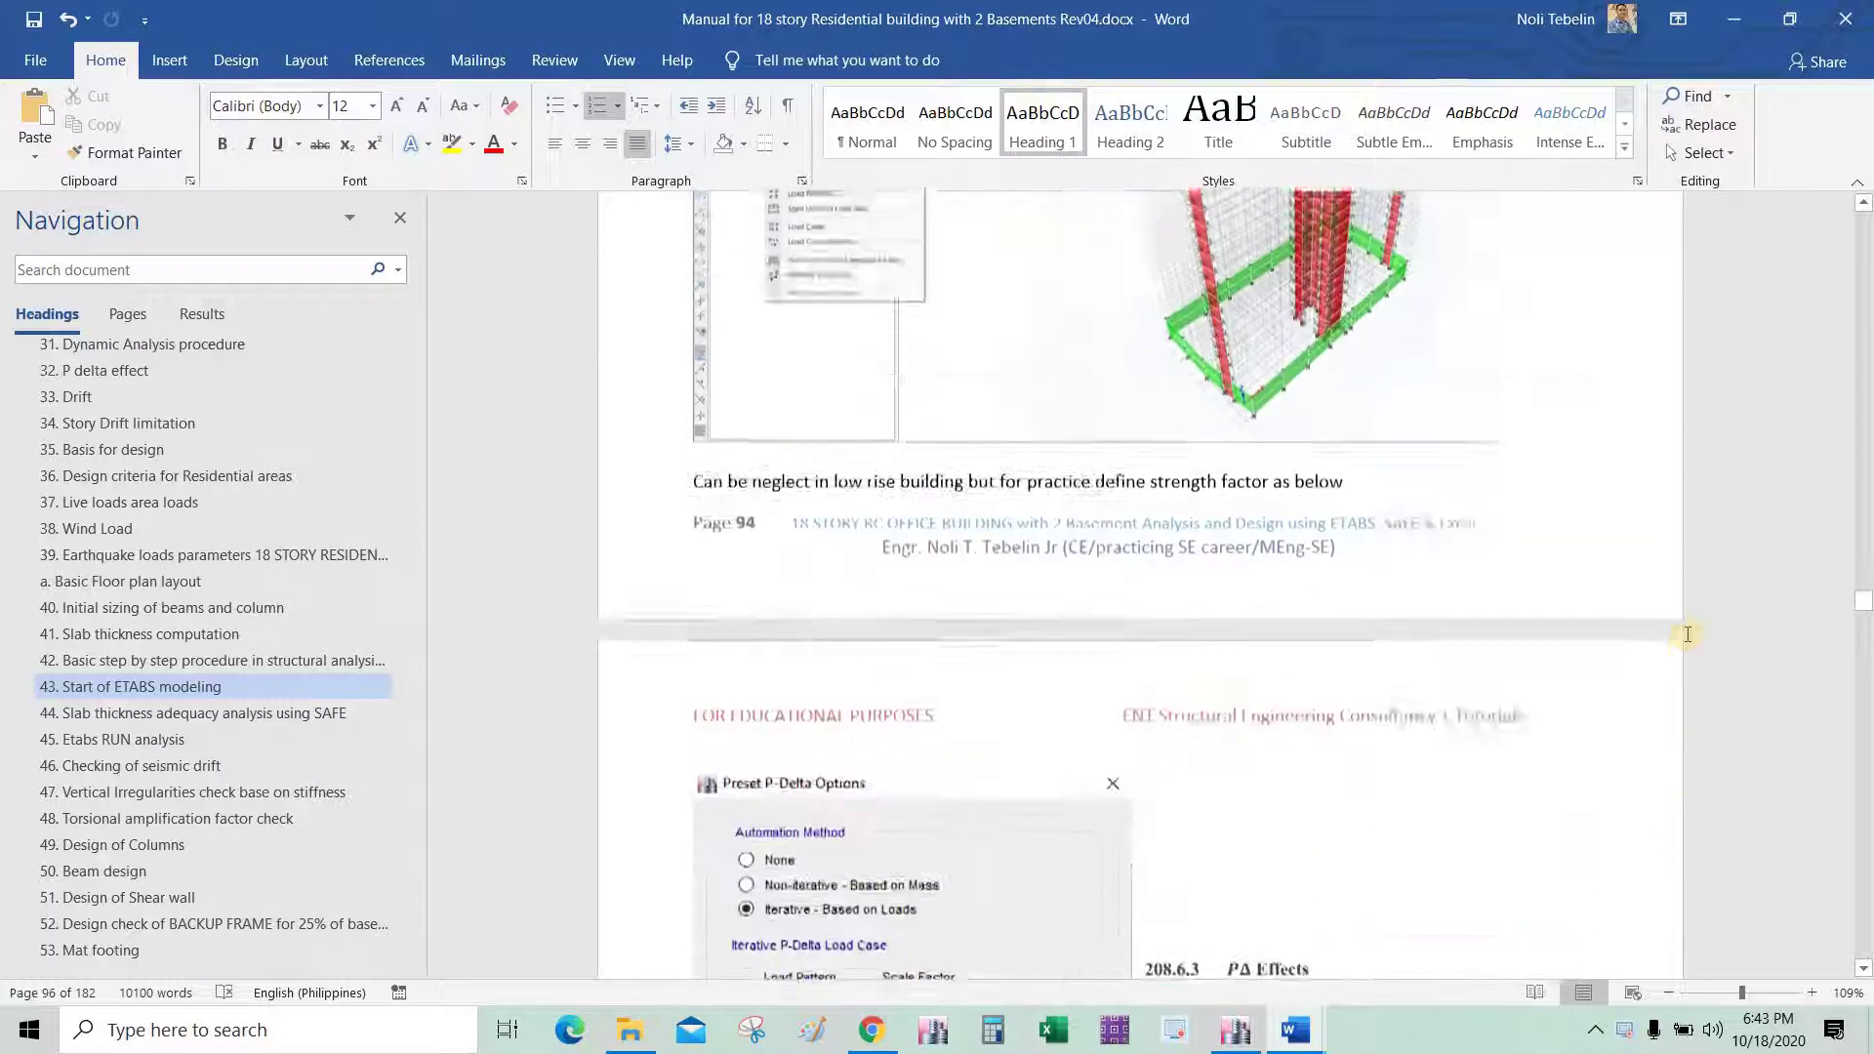
scroll(1686, 635, up, 15)
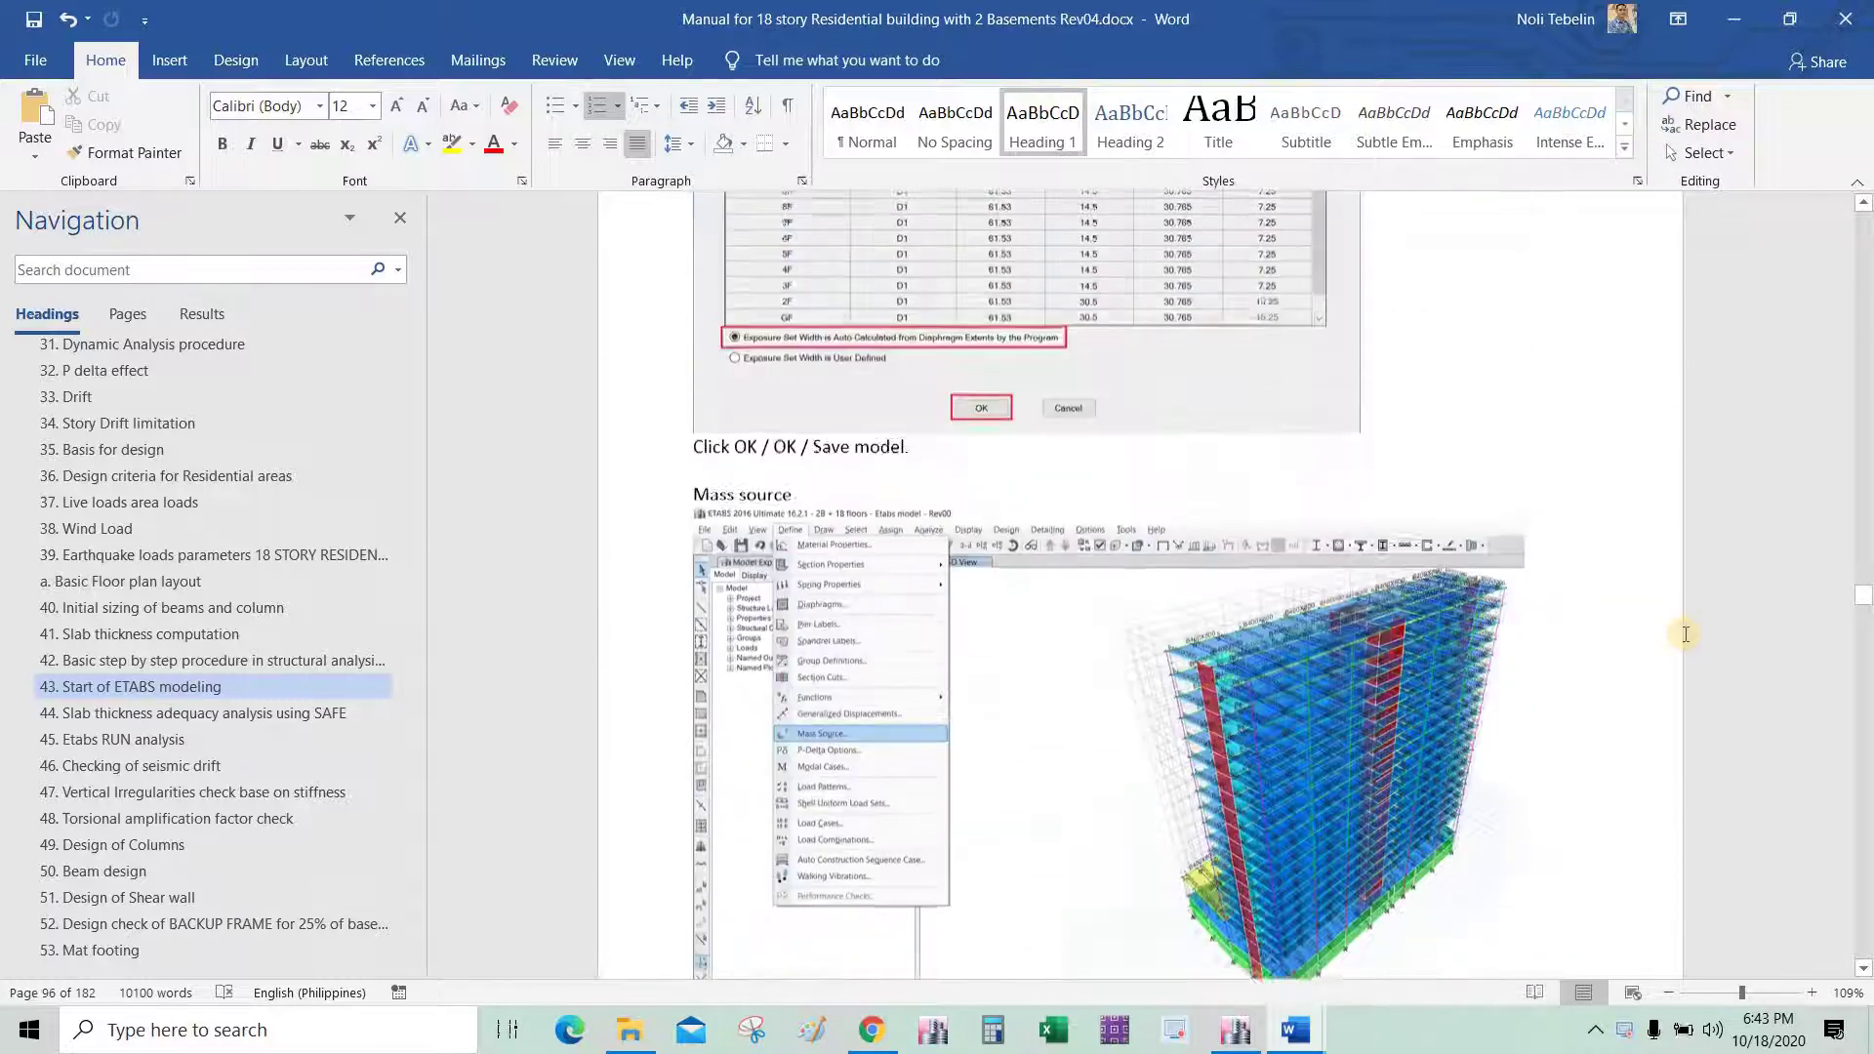
scroll(1686, 635, up, 5)
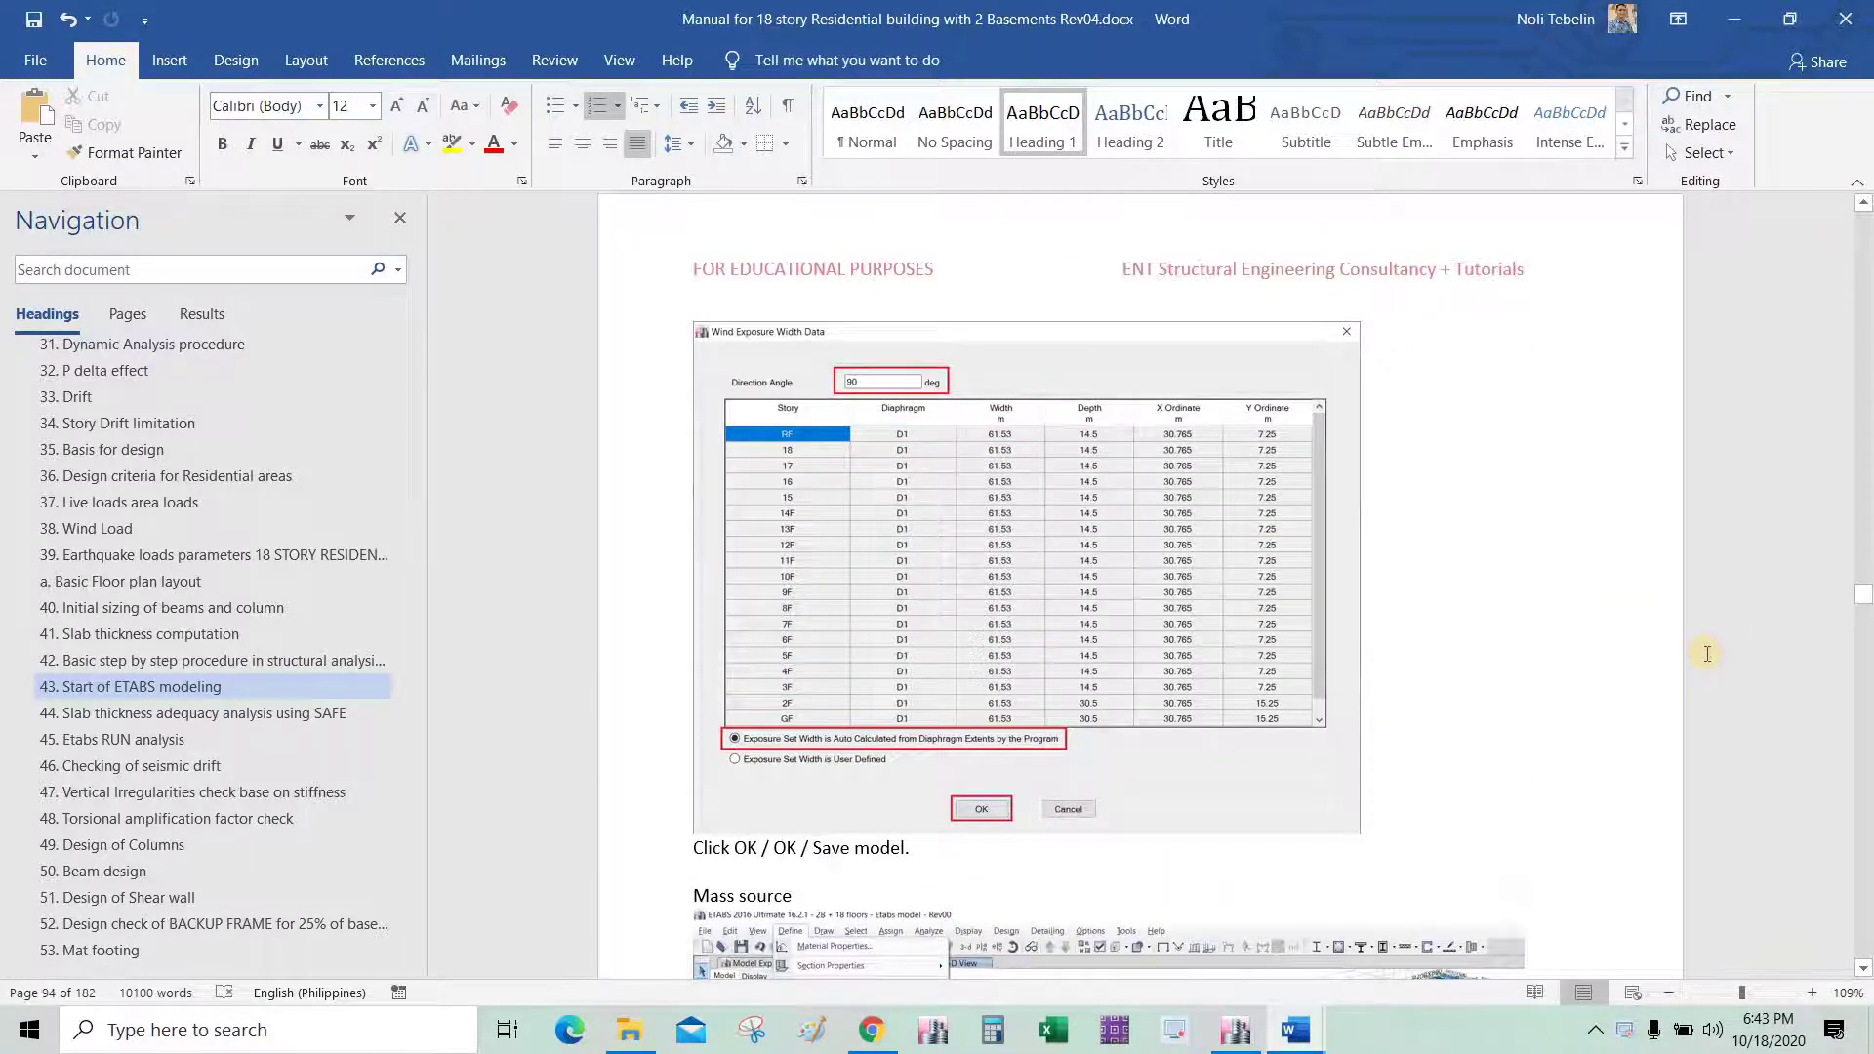
scroll(1707, 676, up, 15)
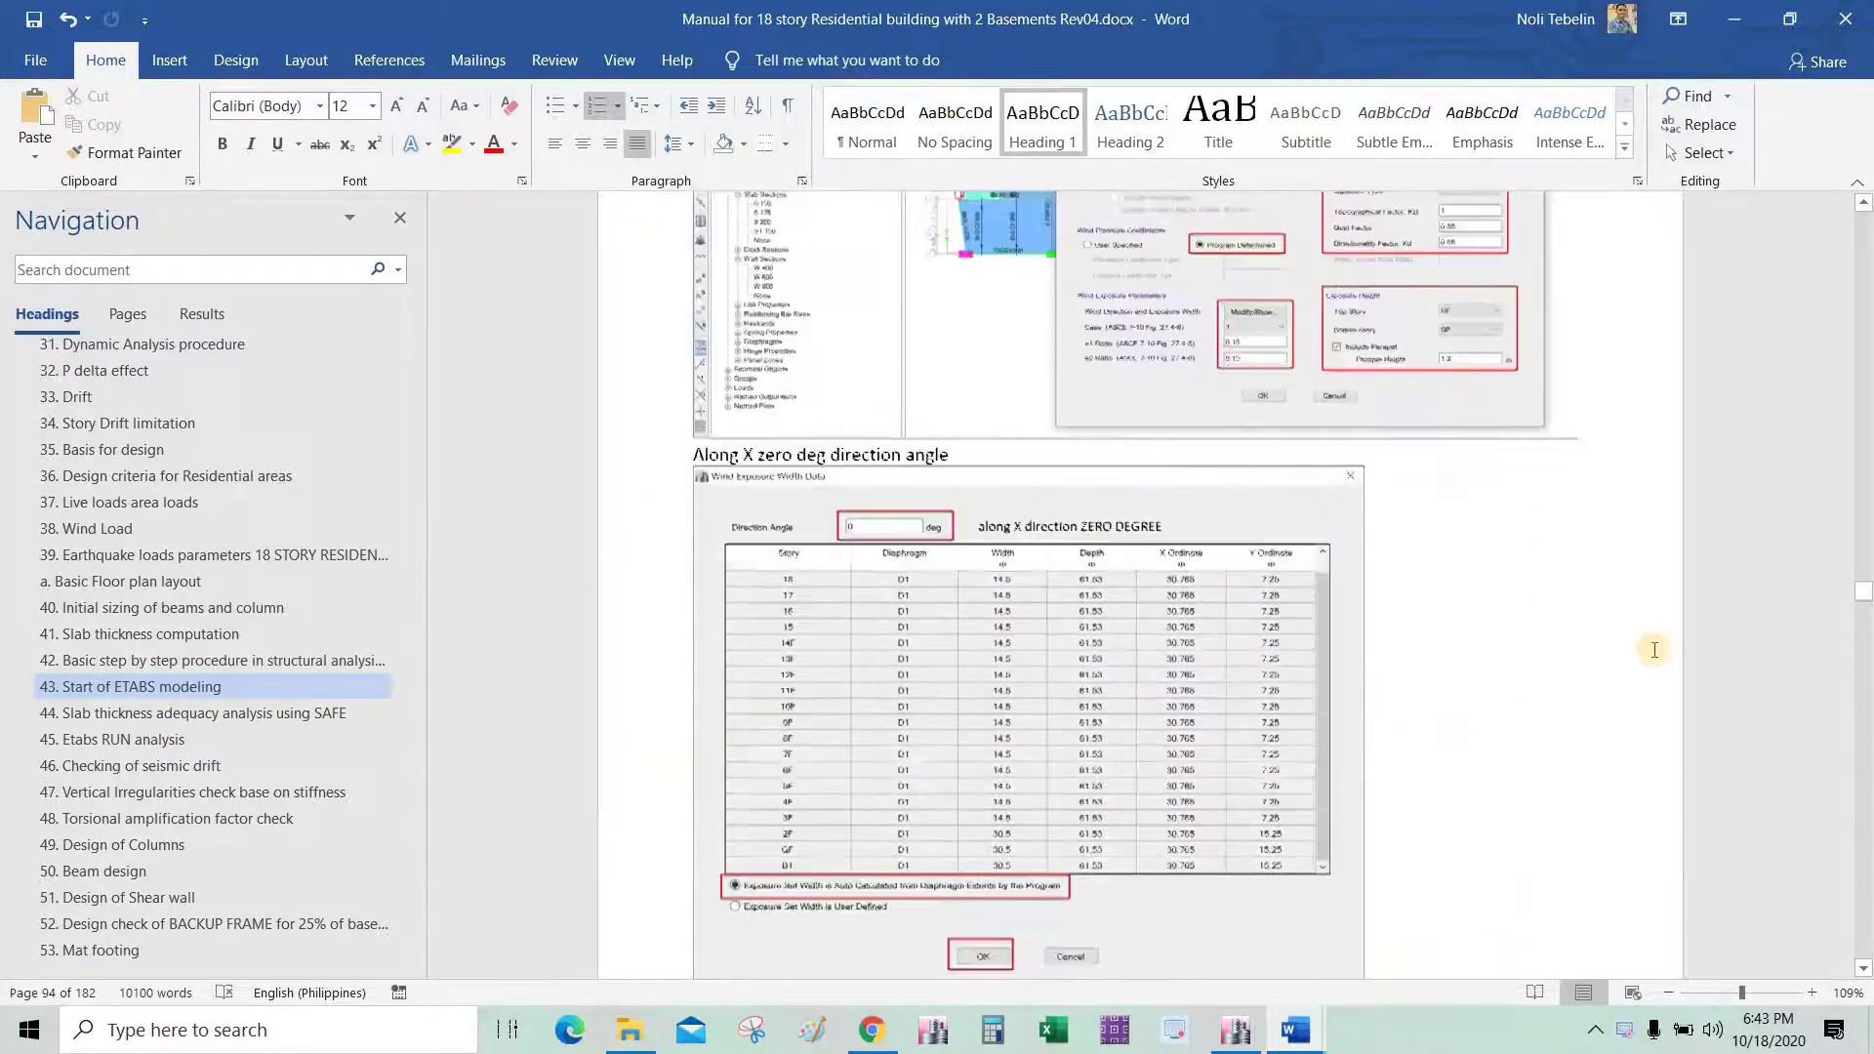
scroll(1650, 650, up, 2)
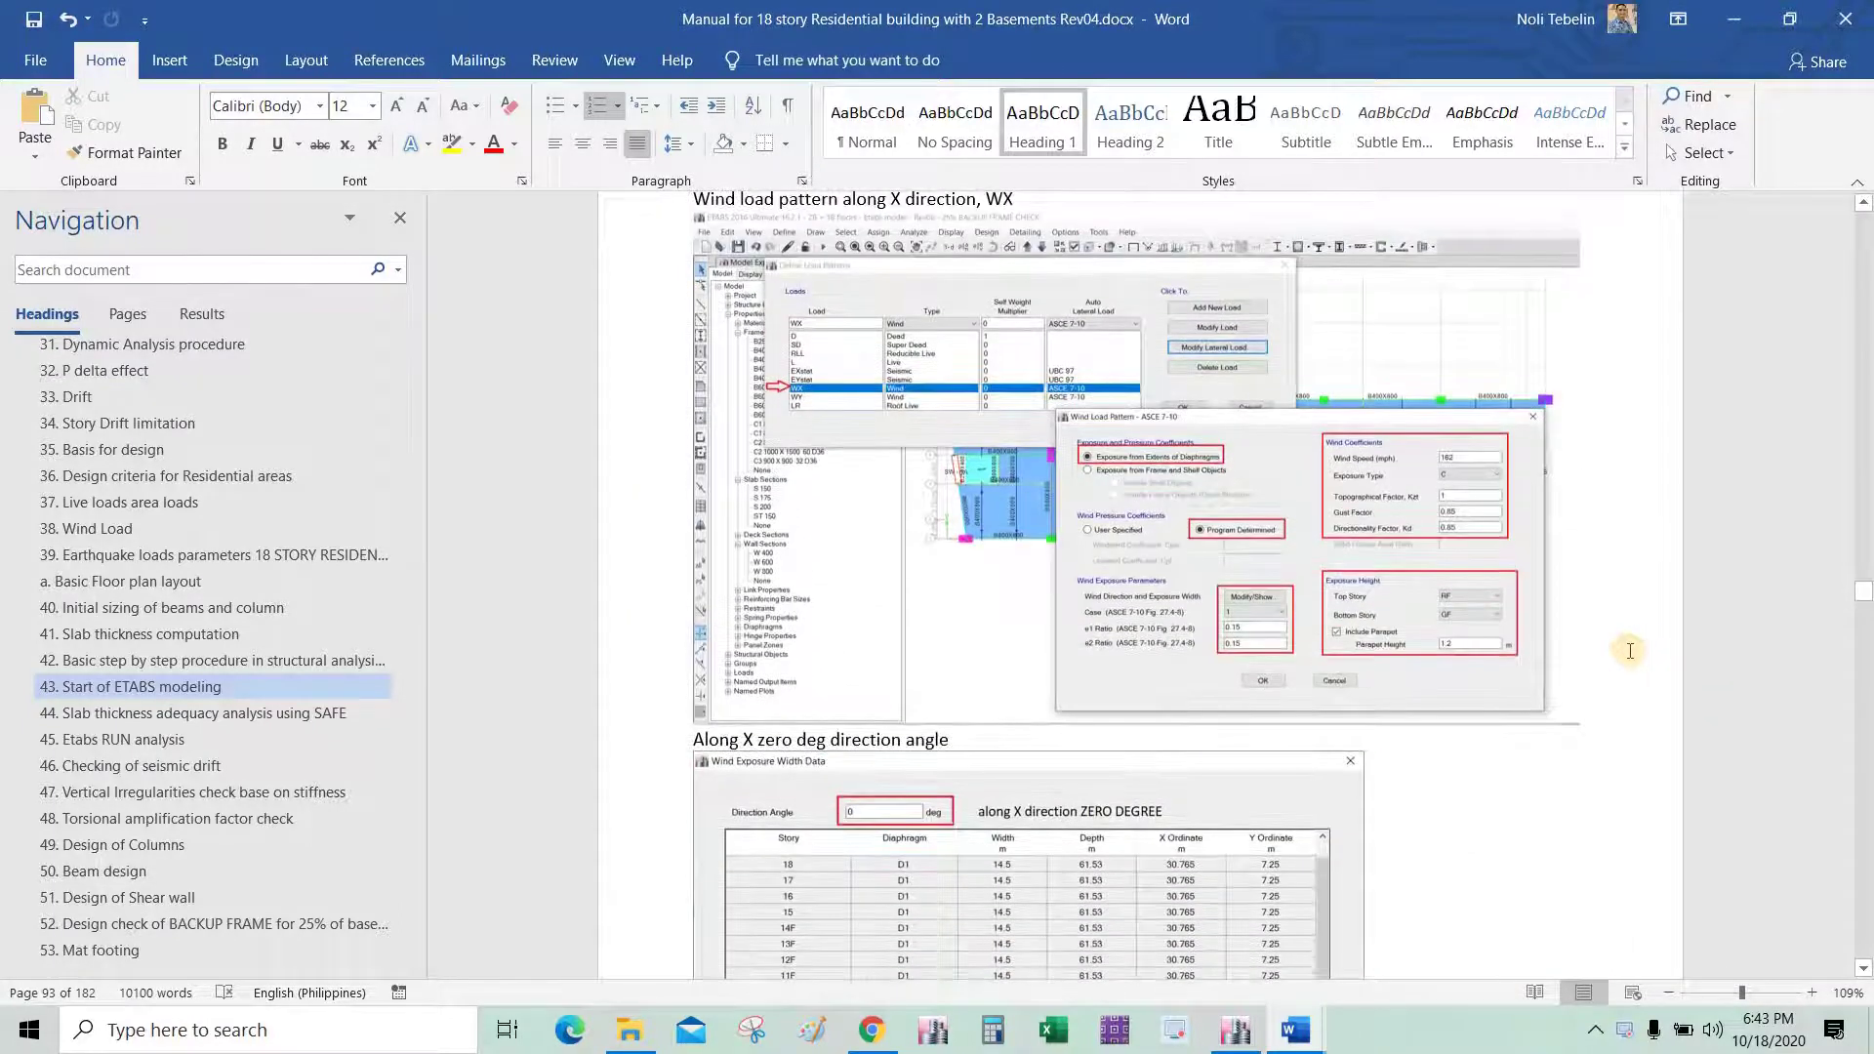
Examine the manual's ASCE 7-10 settings for WX, including the wind coefficients, exposure parameters and exposure height.
ctrl+scroll(1629, 651, up, 3)
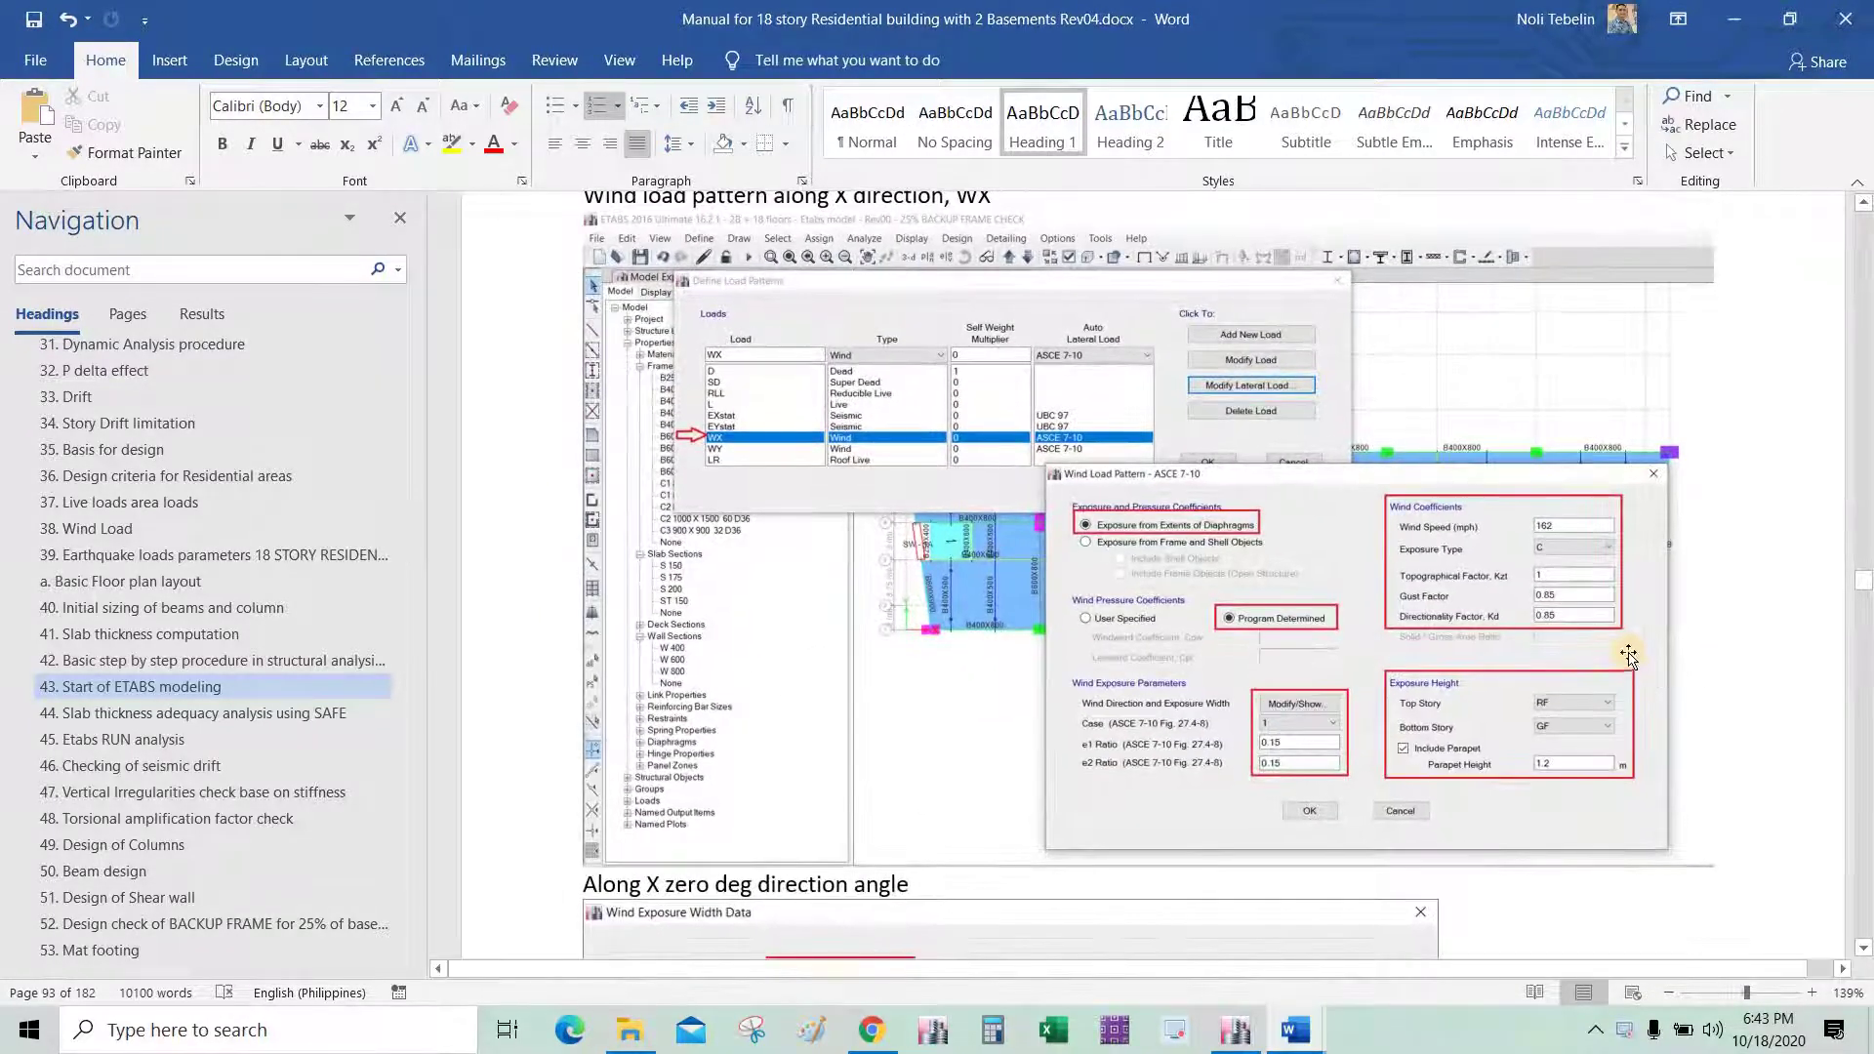
ctrl+scroll(1630, 654, up, 1)
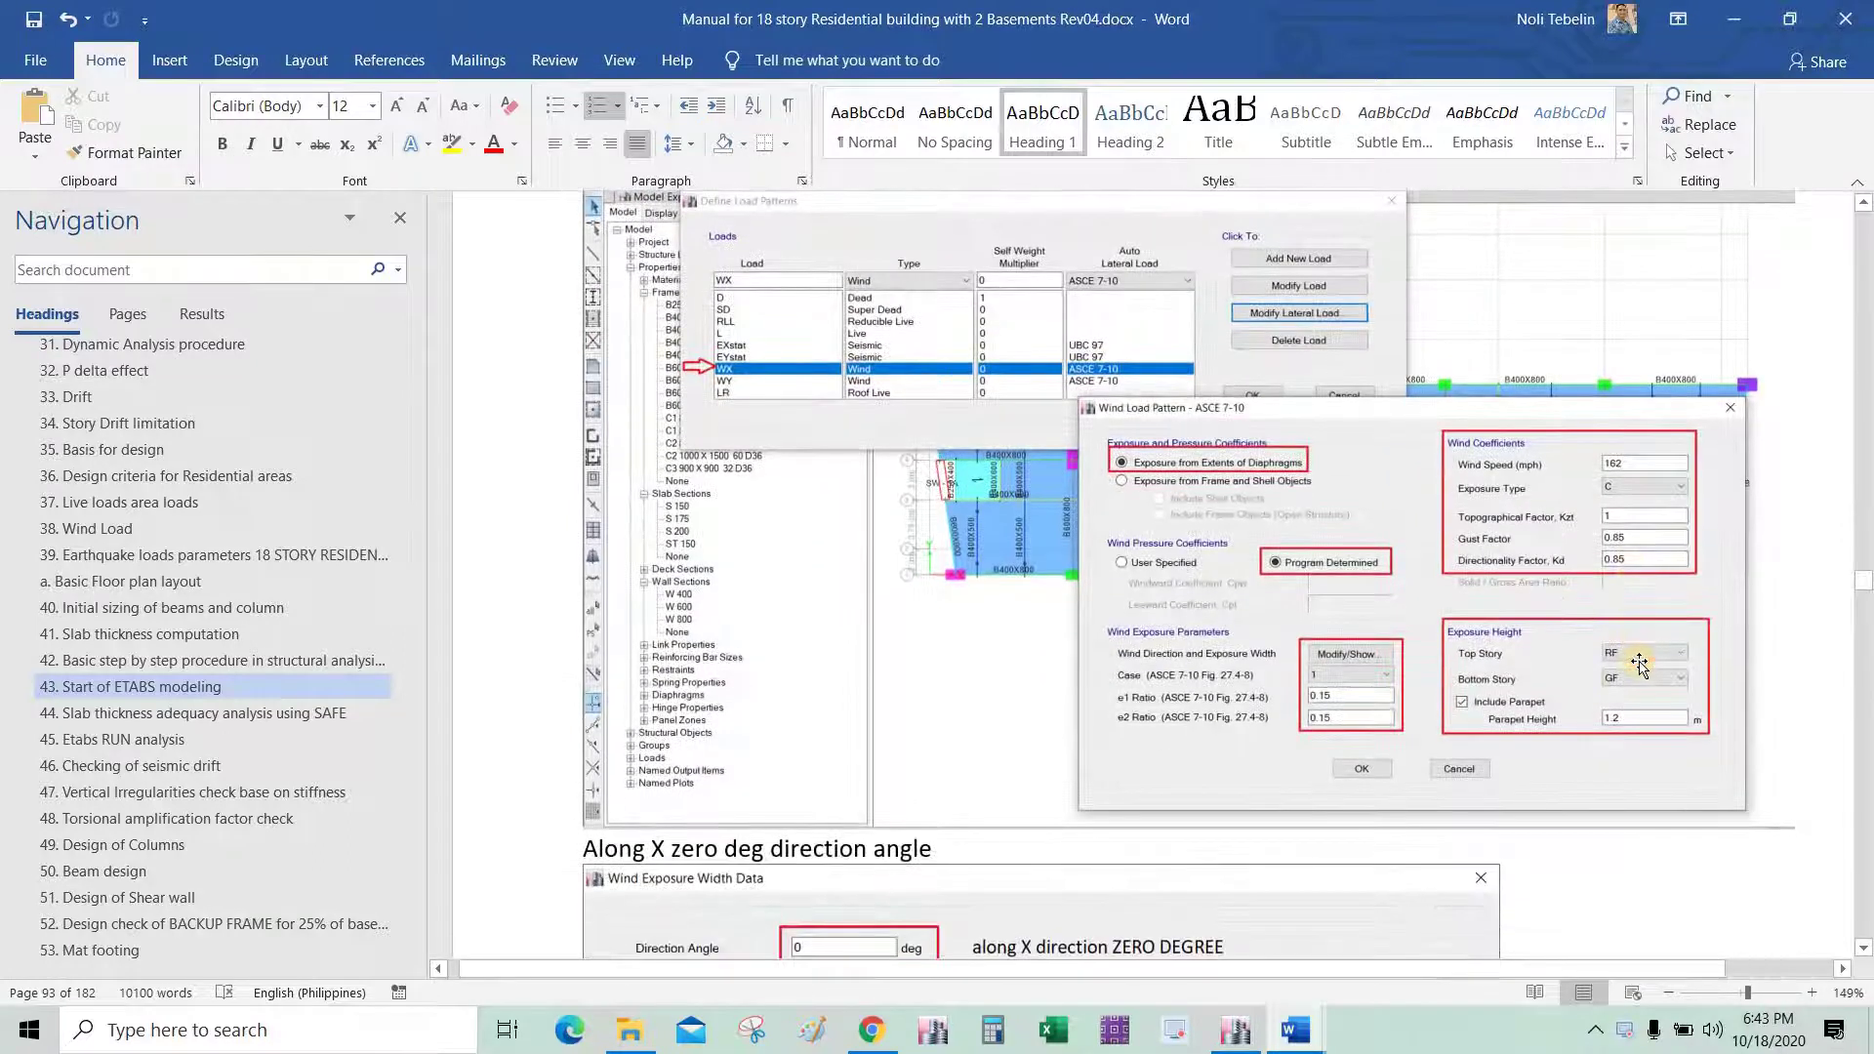
scroll(1630, 659, up, 9)
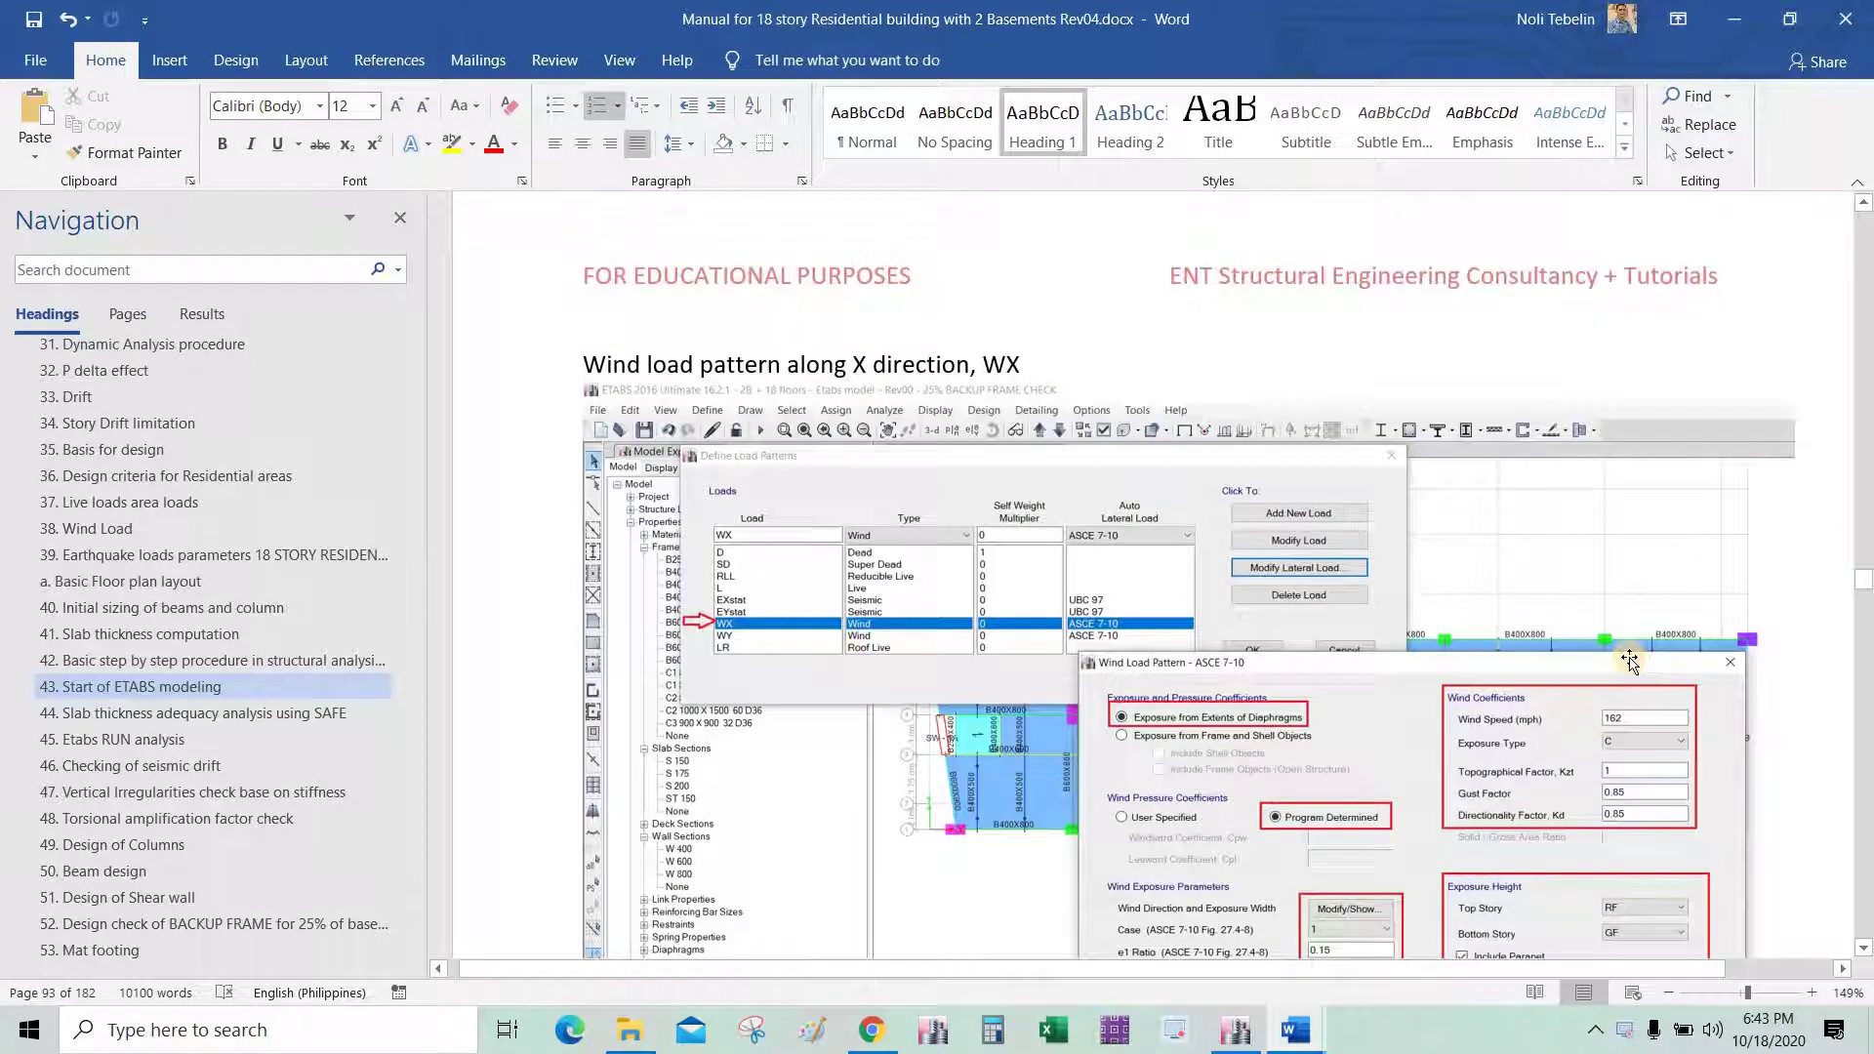
scroll(1630, 664, down, 7)
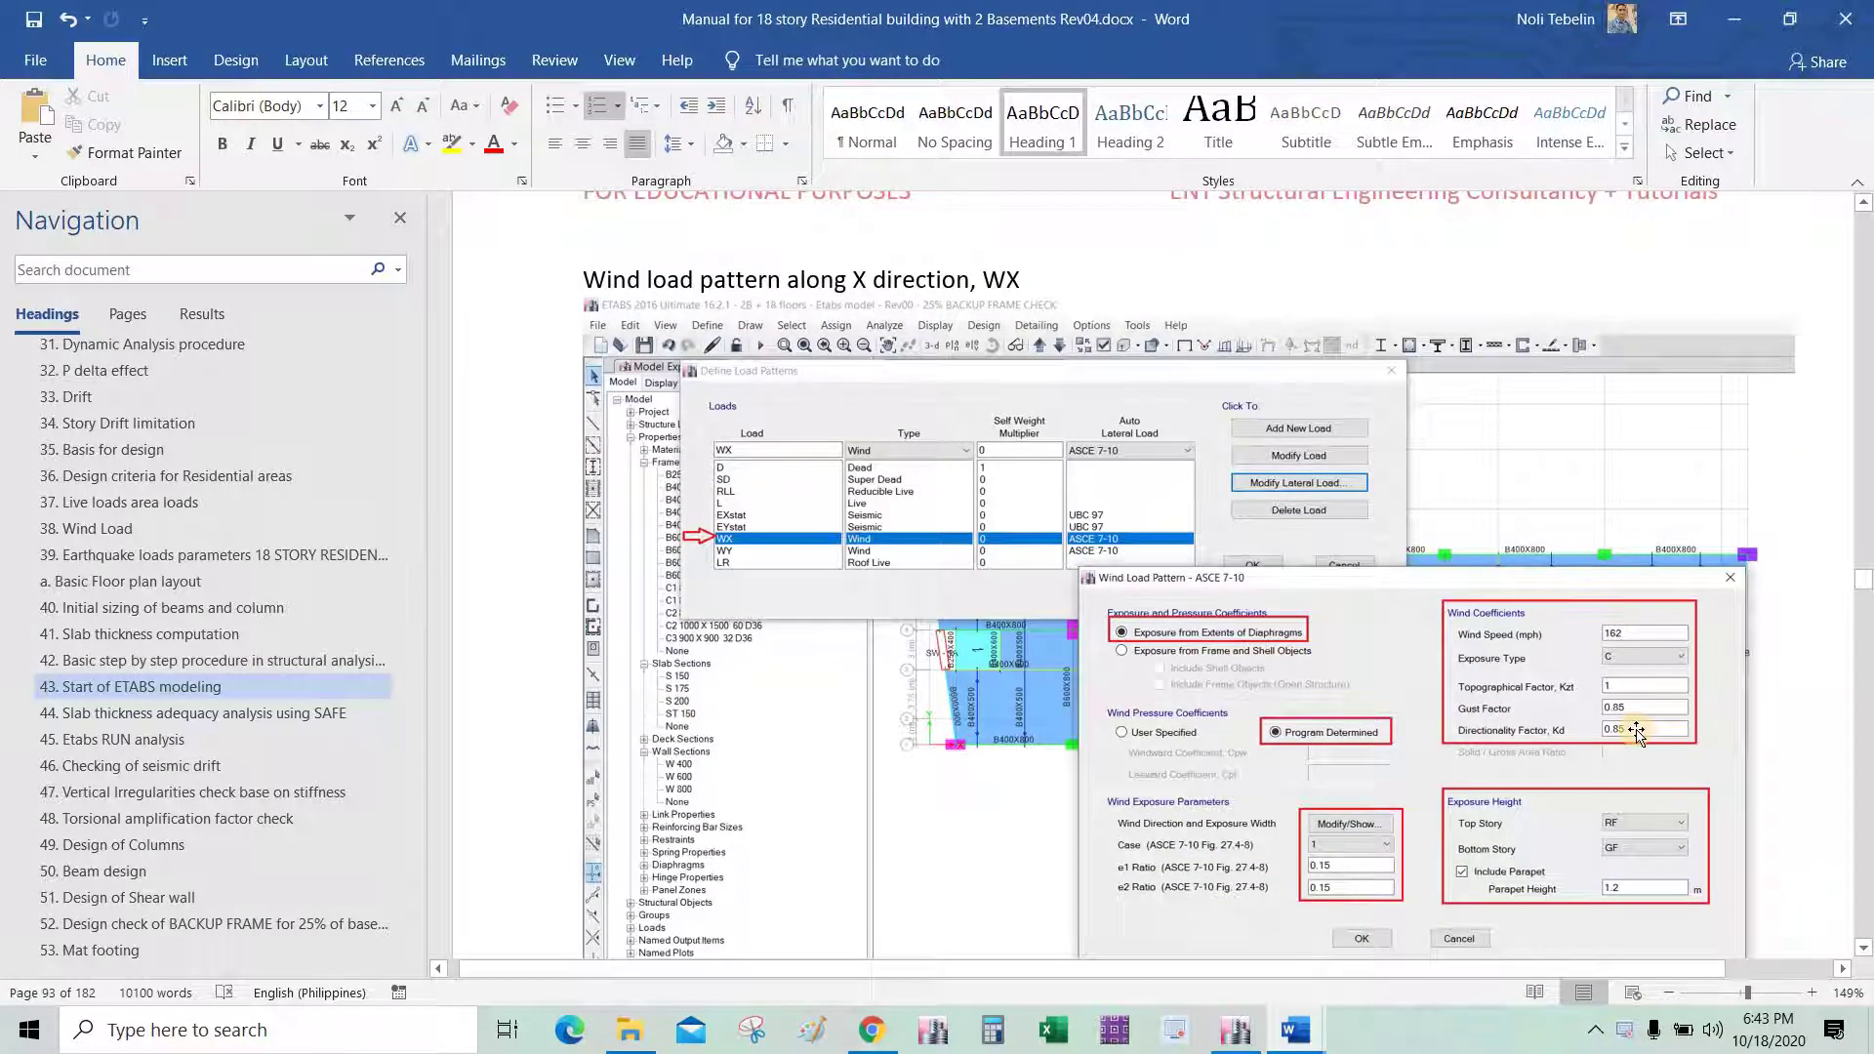
Switch back to ETABS, open the ASCE 7-10 lateral load settings of wind pattern WX and set its case to 1.
scroll(1630, 707, down, 1)
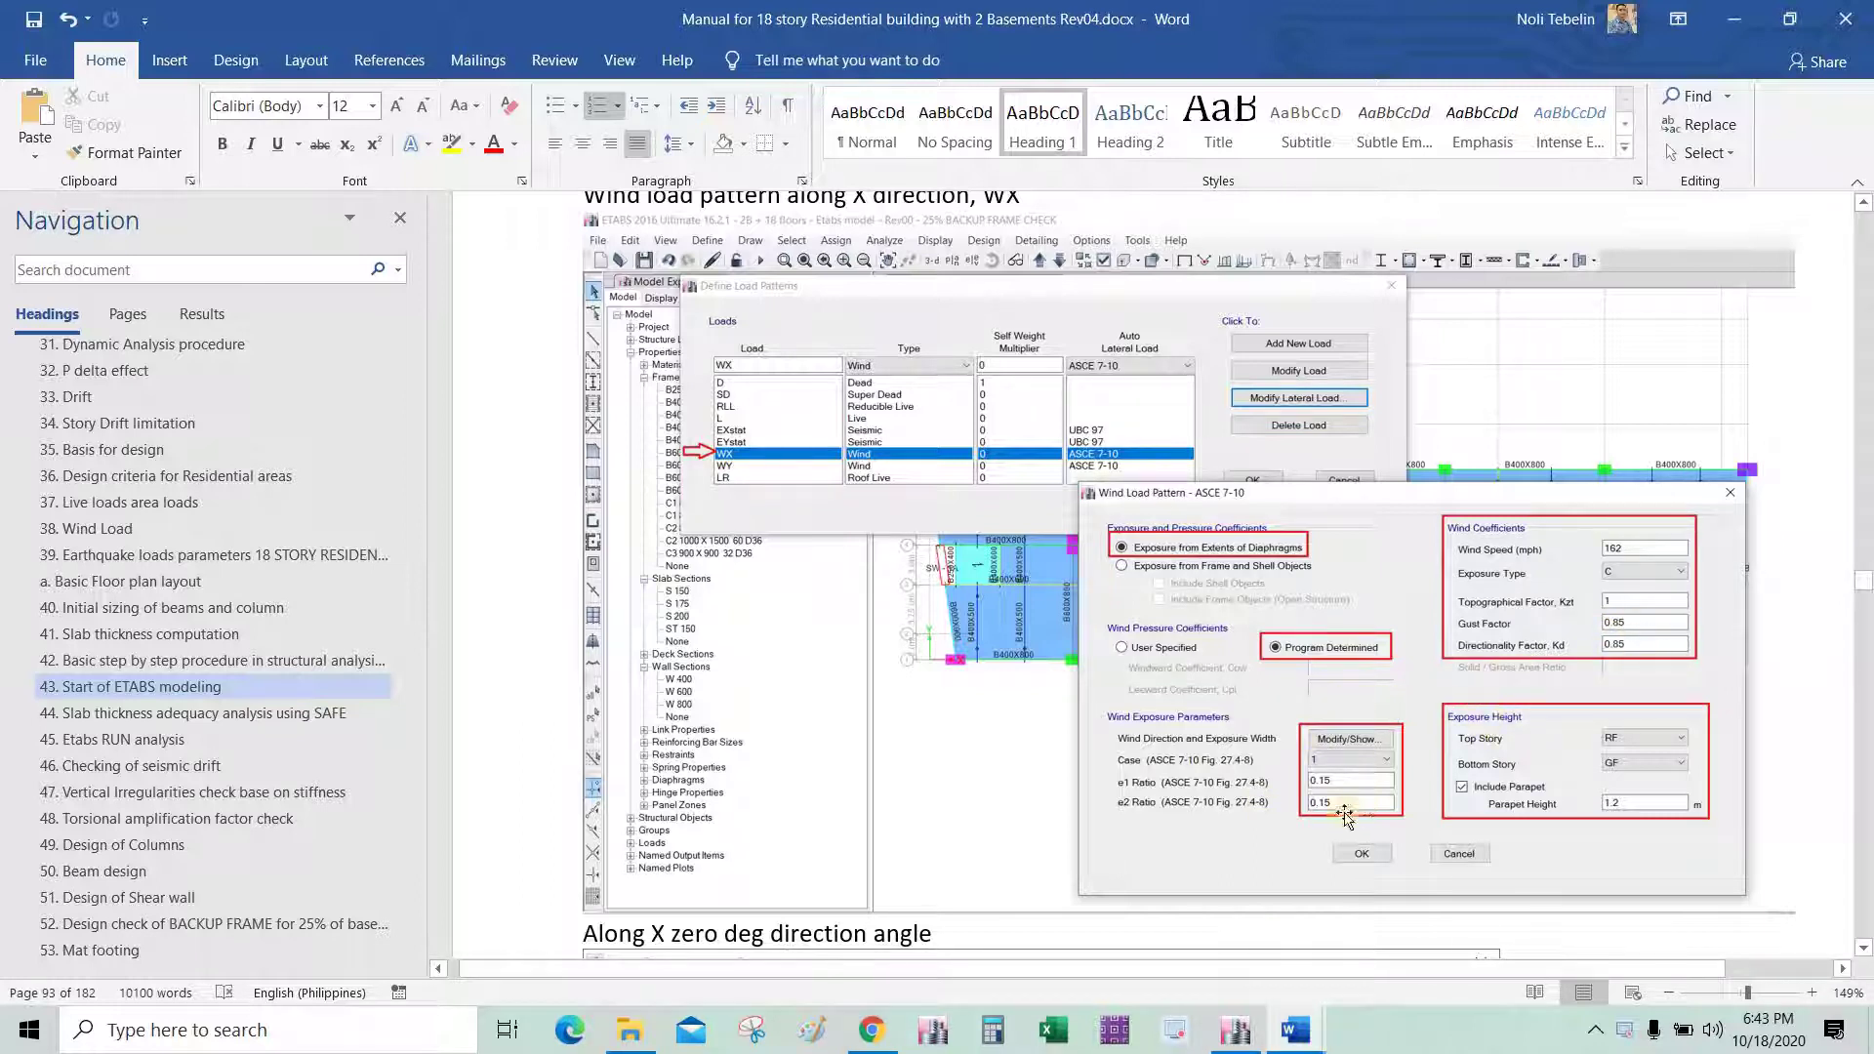
click(1236, 1030)
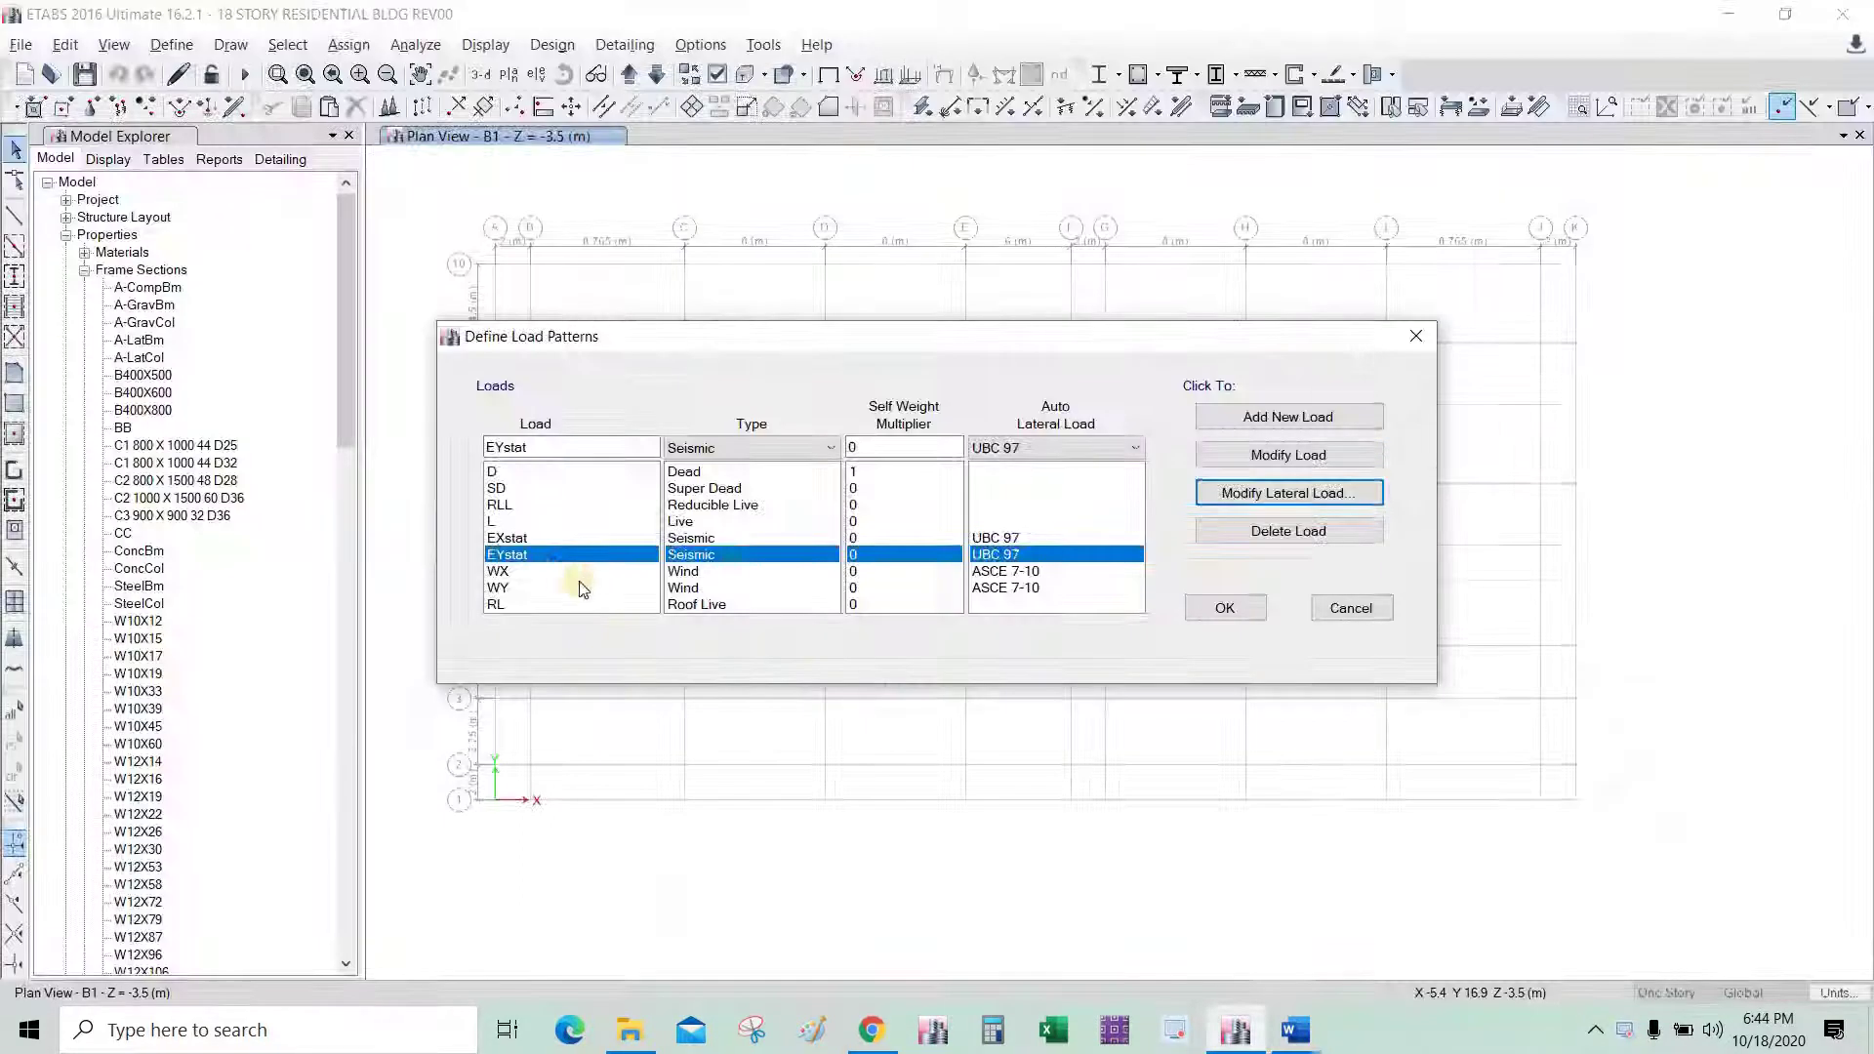
click(879, 571)
click(1220, 493)
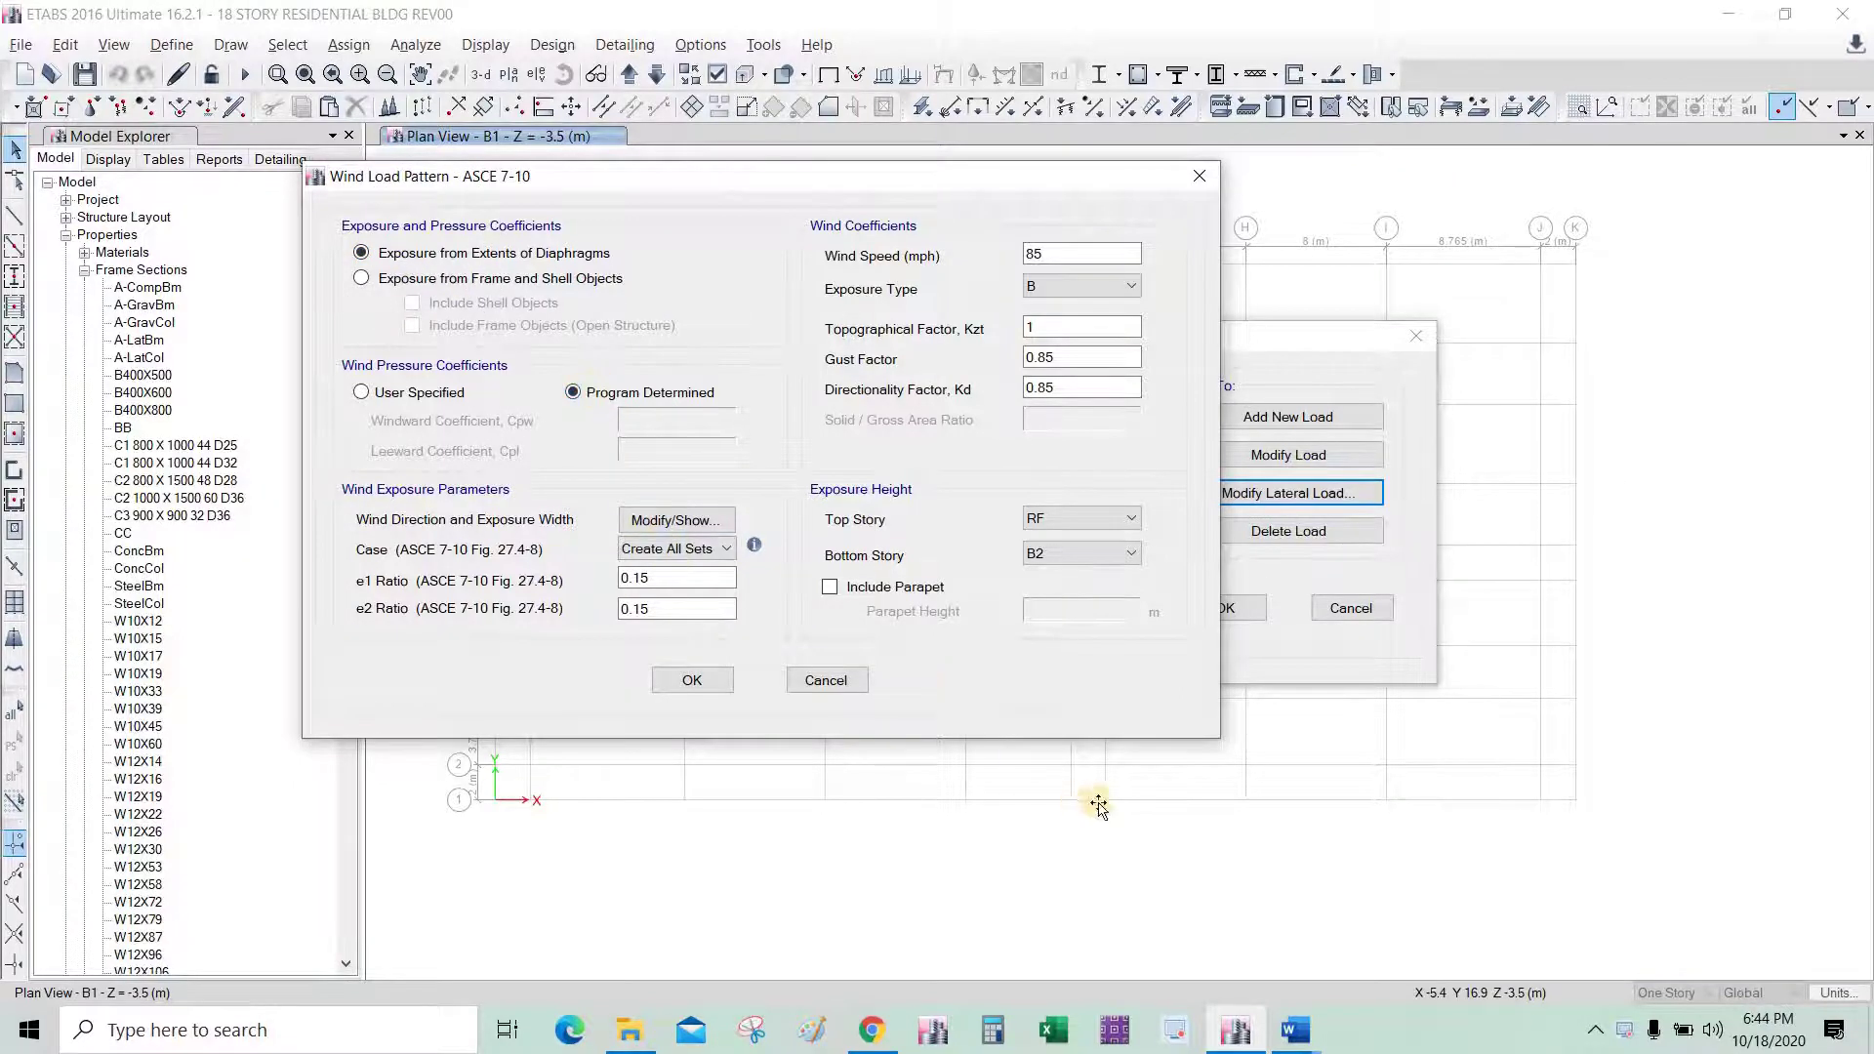
key(alt+Tab)
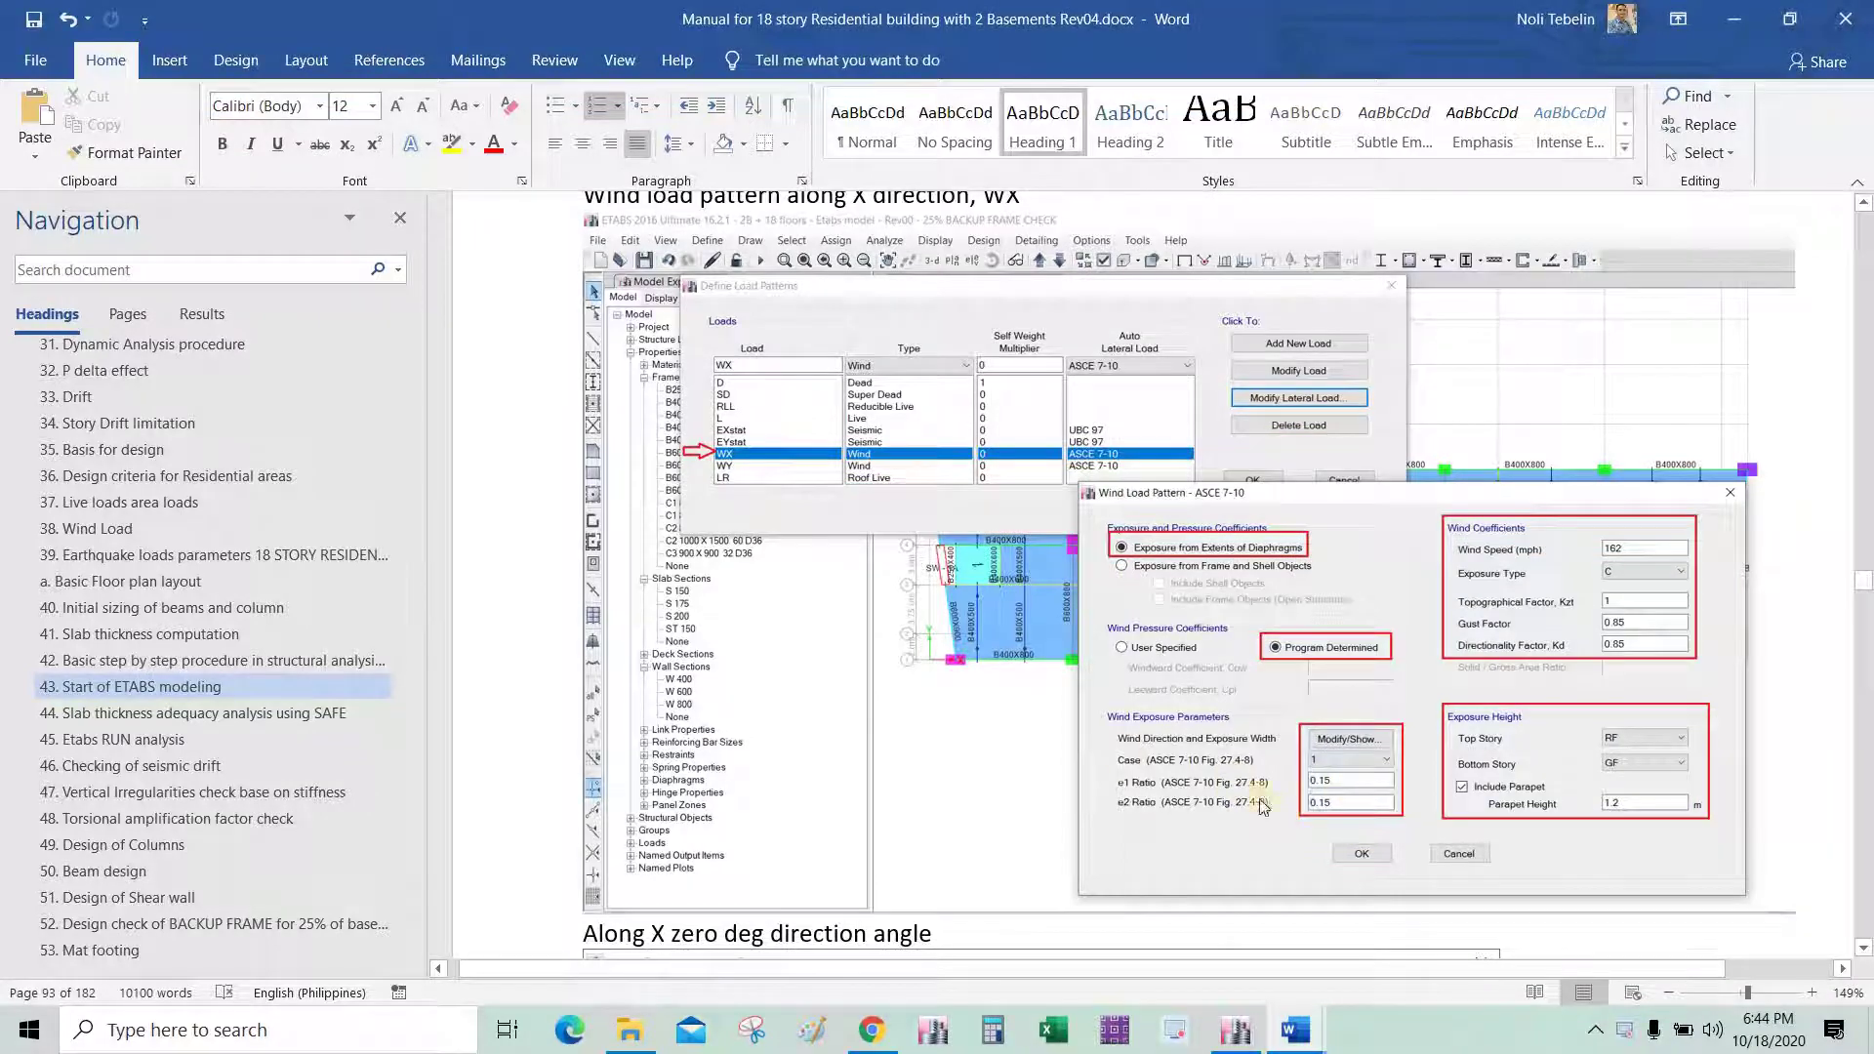
key(alt+Tab)
click(672, 546)
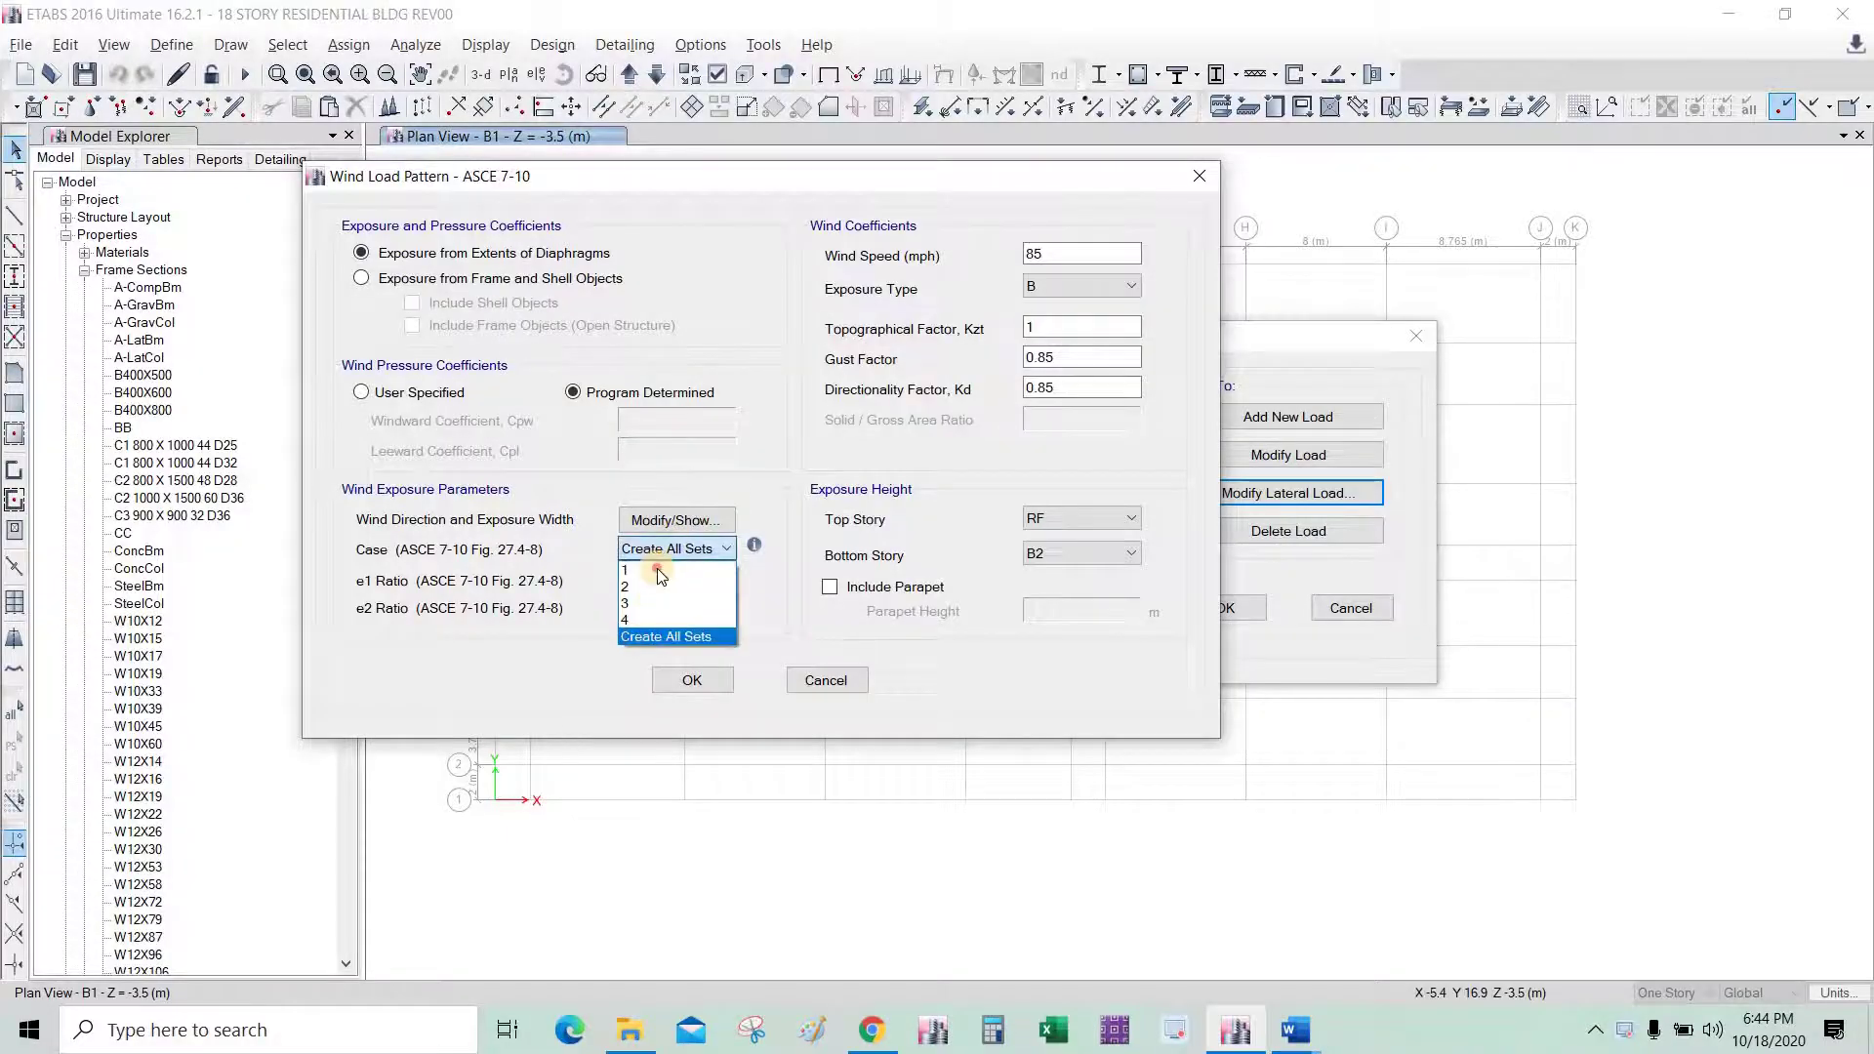
click(658, 570)
Set WX's wind speed to 162 mph and its exposure type to C, checking the wind coefficients against the manual.
key(alt+Tab)
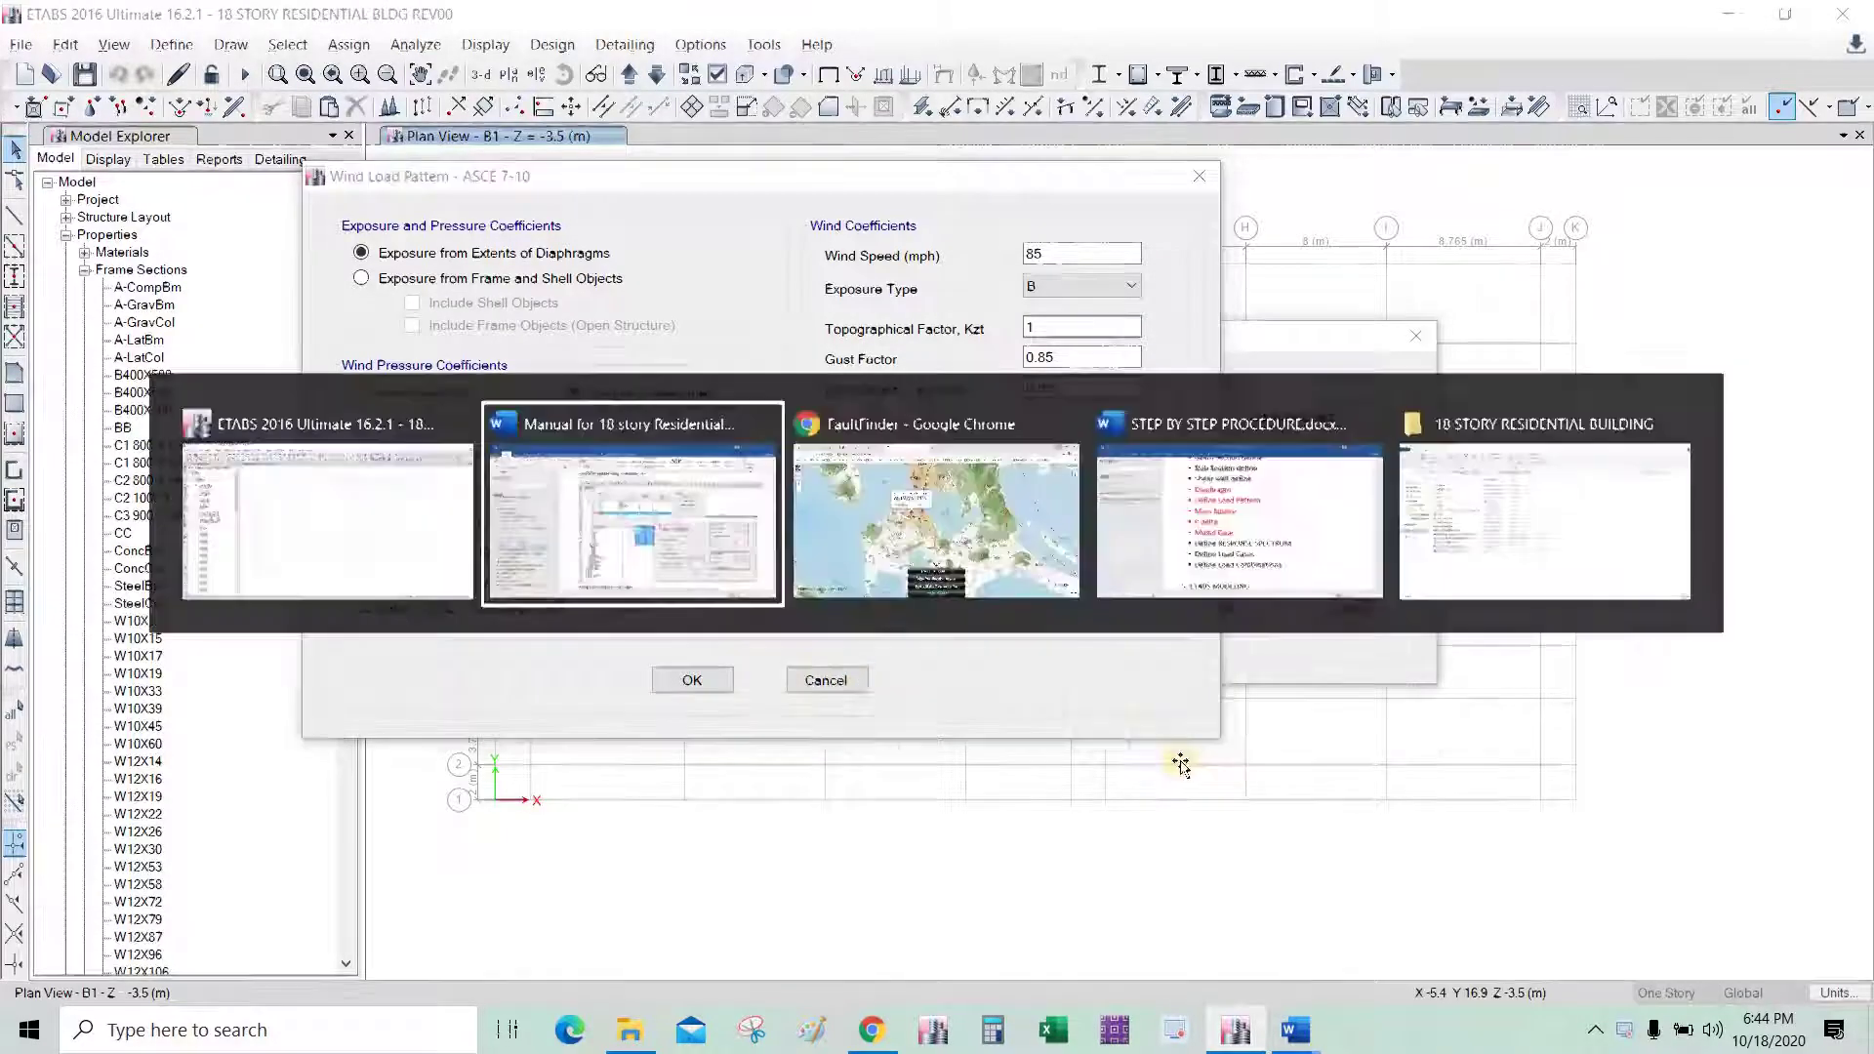
key(alt+Tab)
double_click(1037, 253)
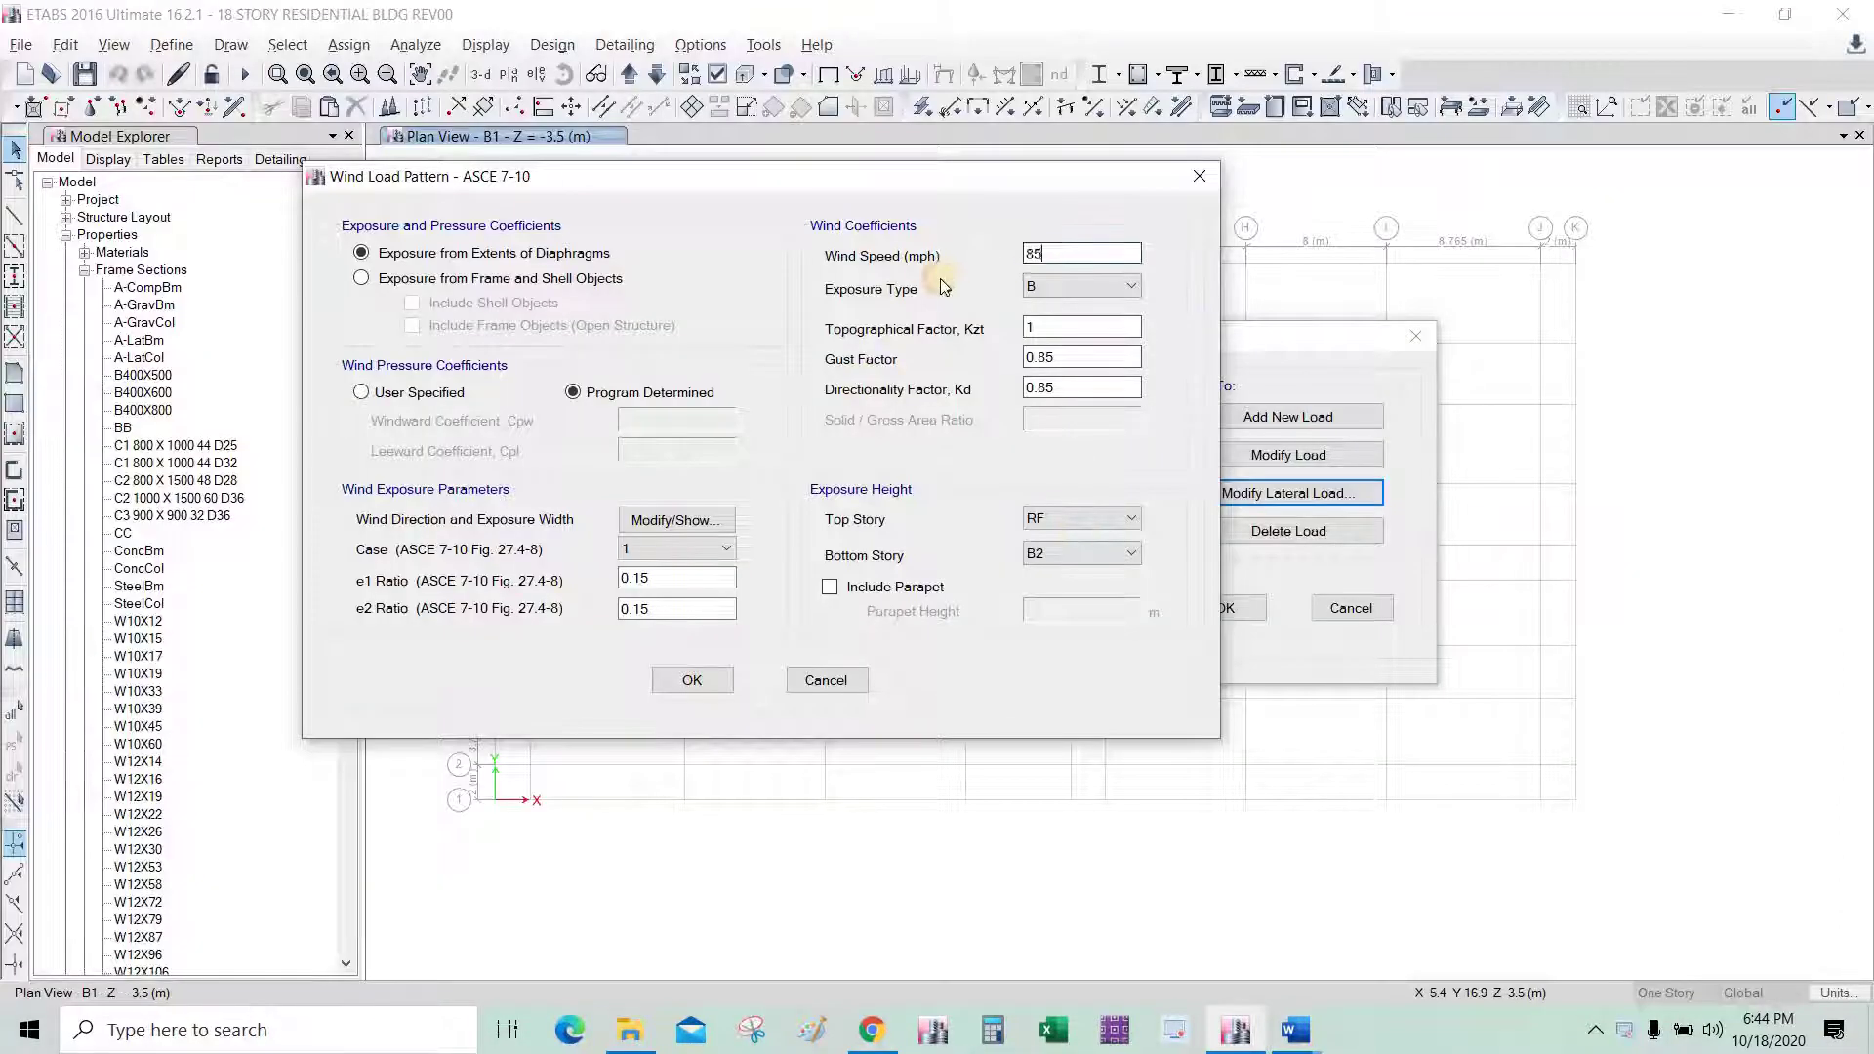
text(162)
click(1122, 285)
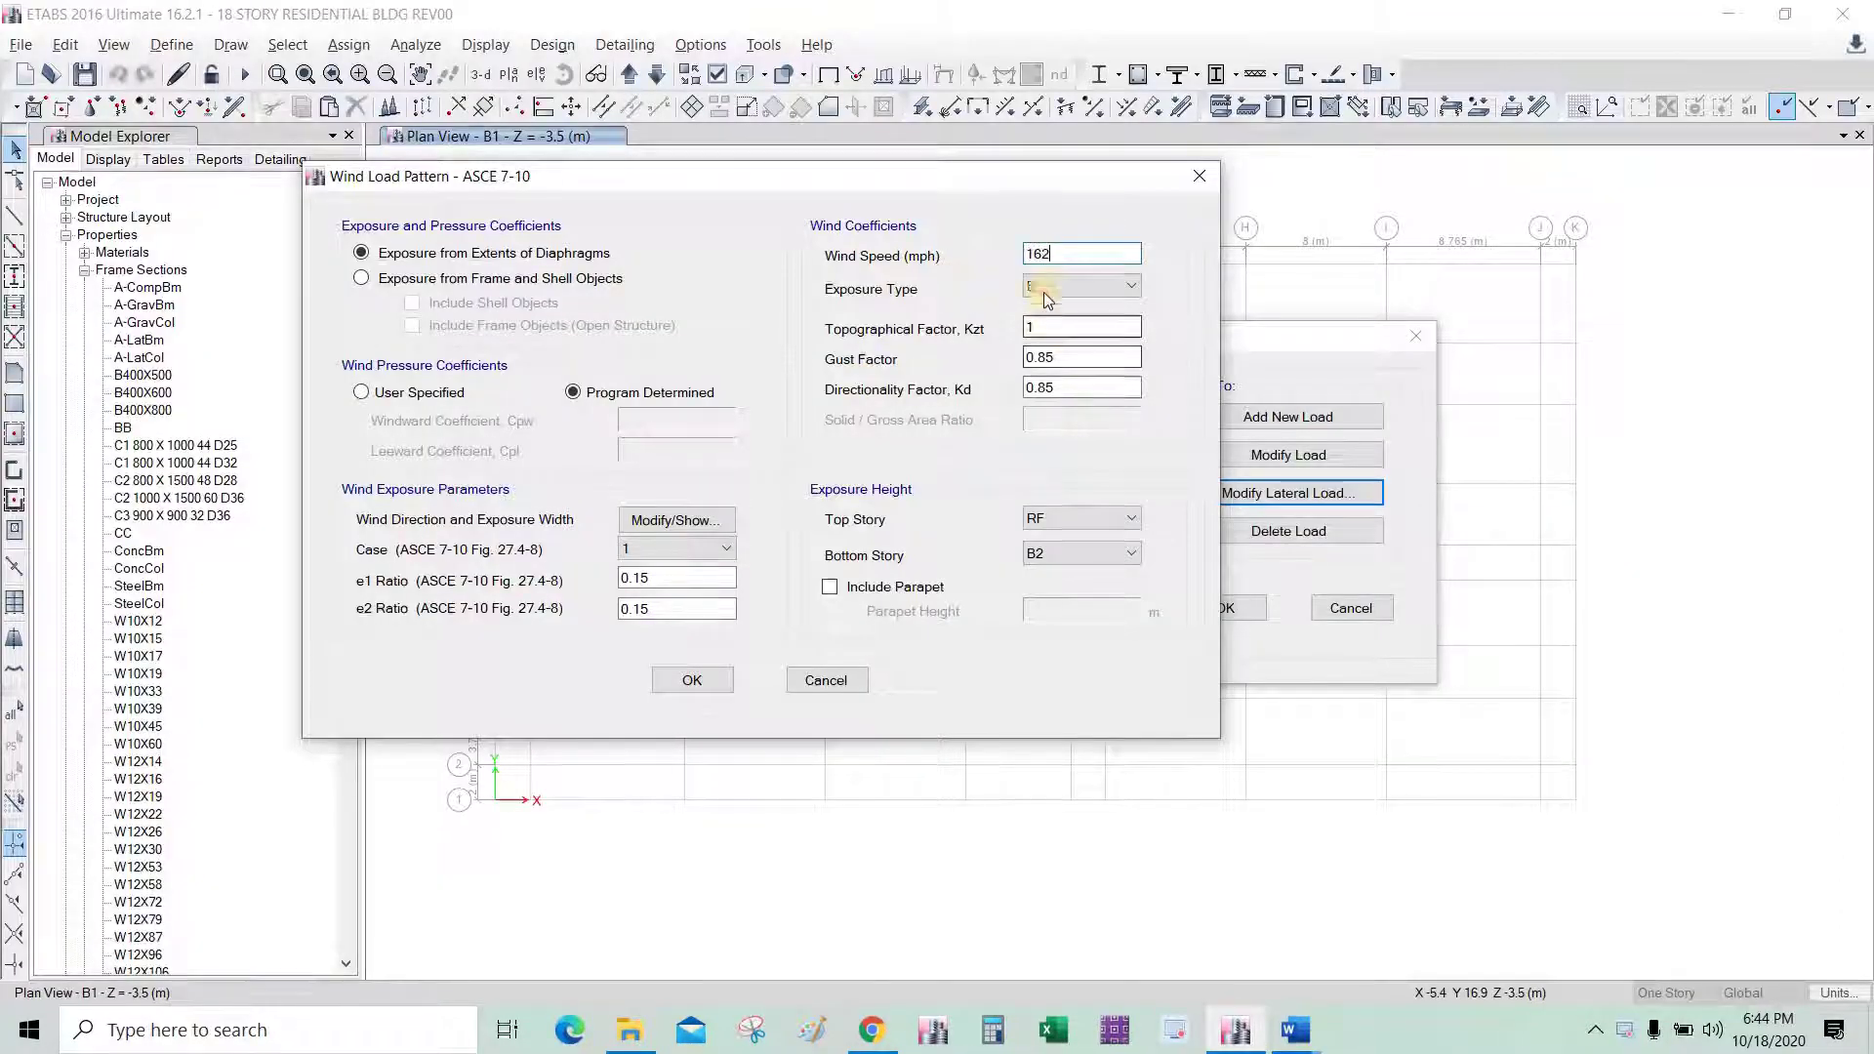
click(1053, 326)
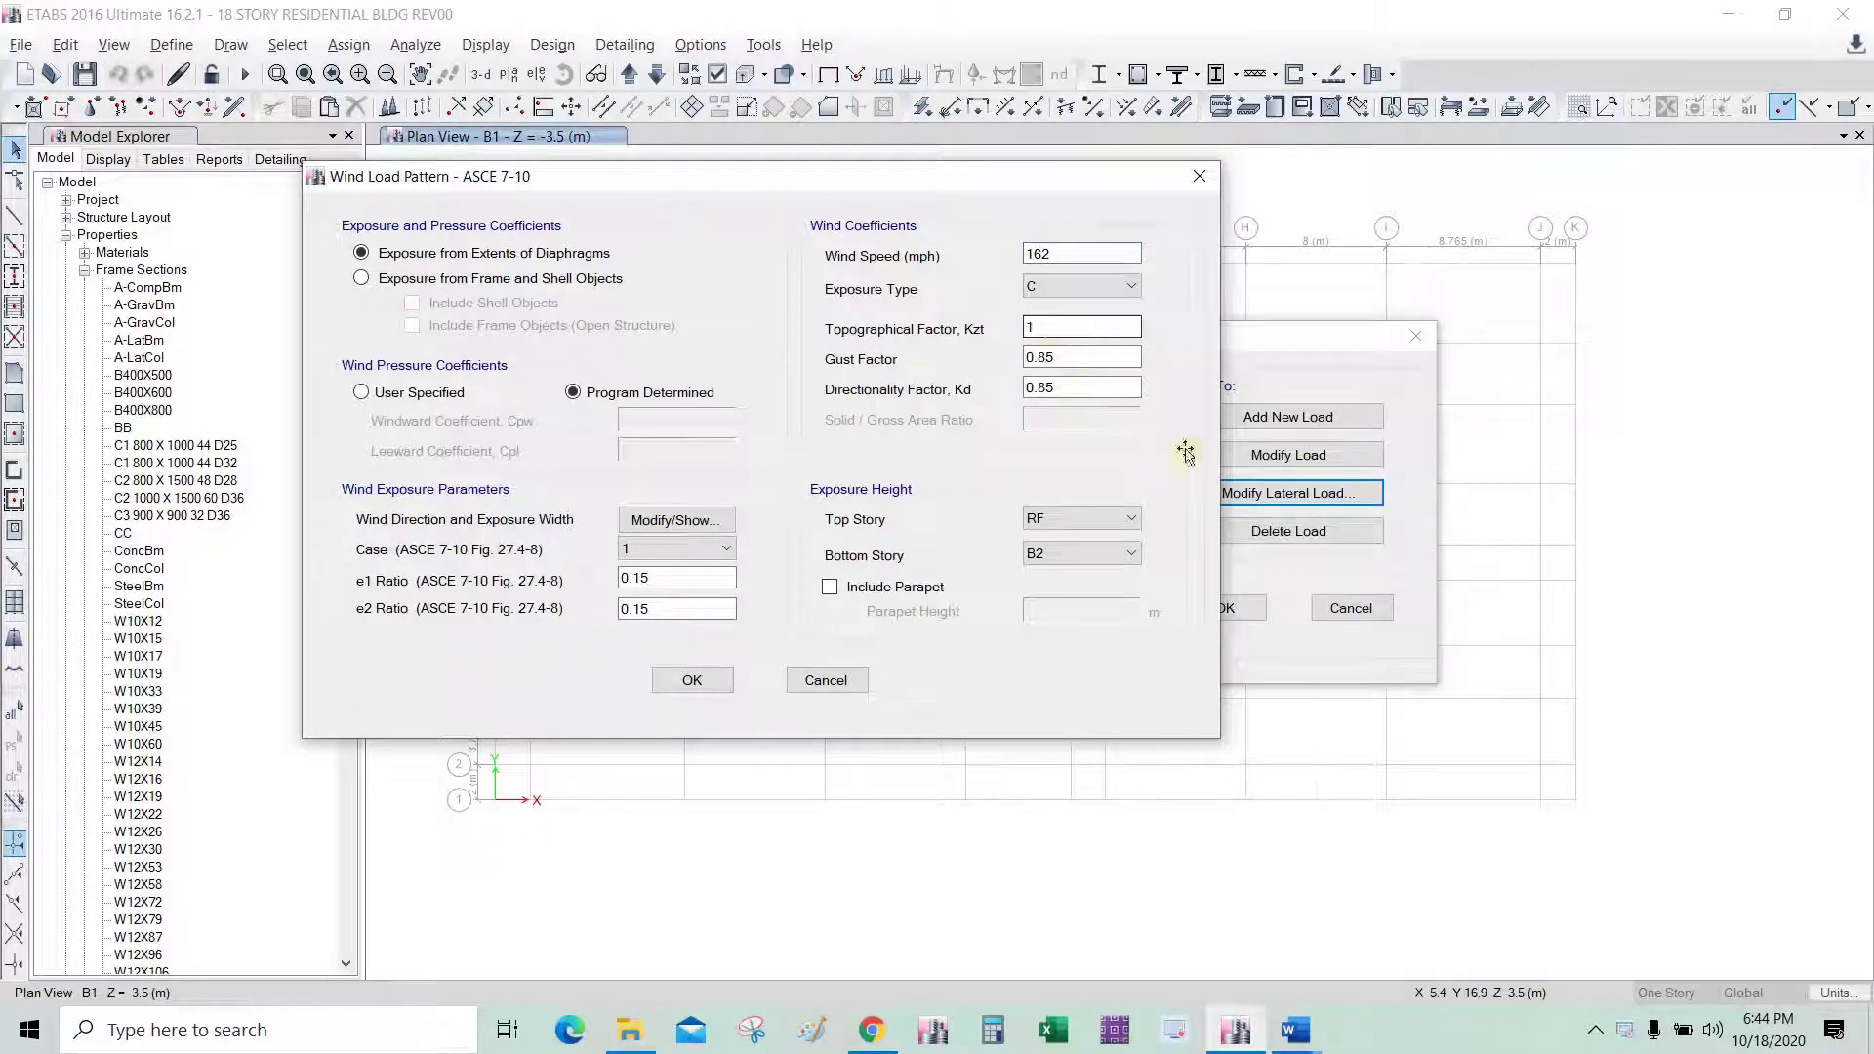
key(alt+Tab)
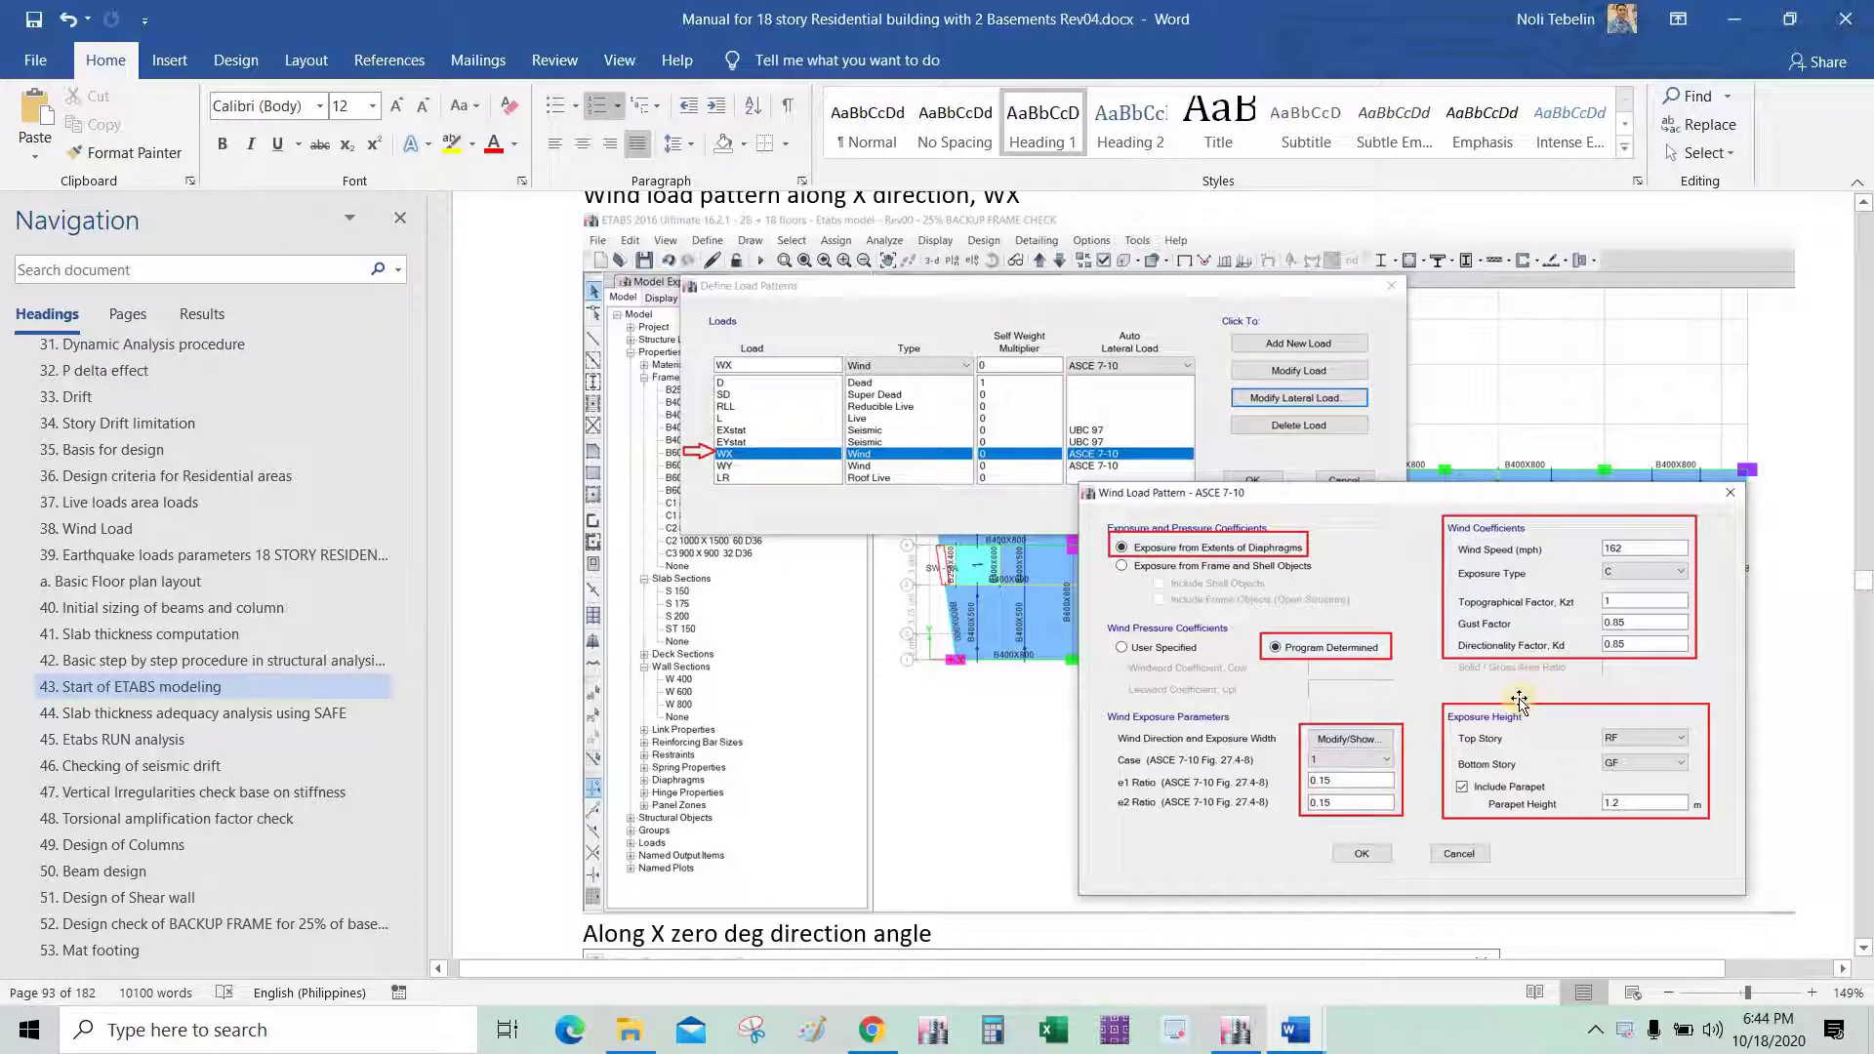
key(alt+Tab)
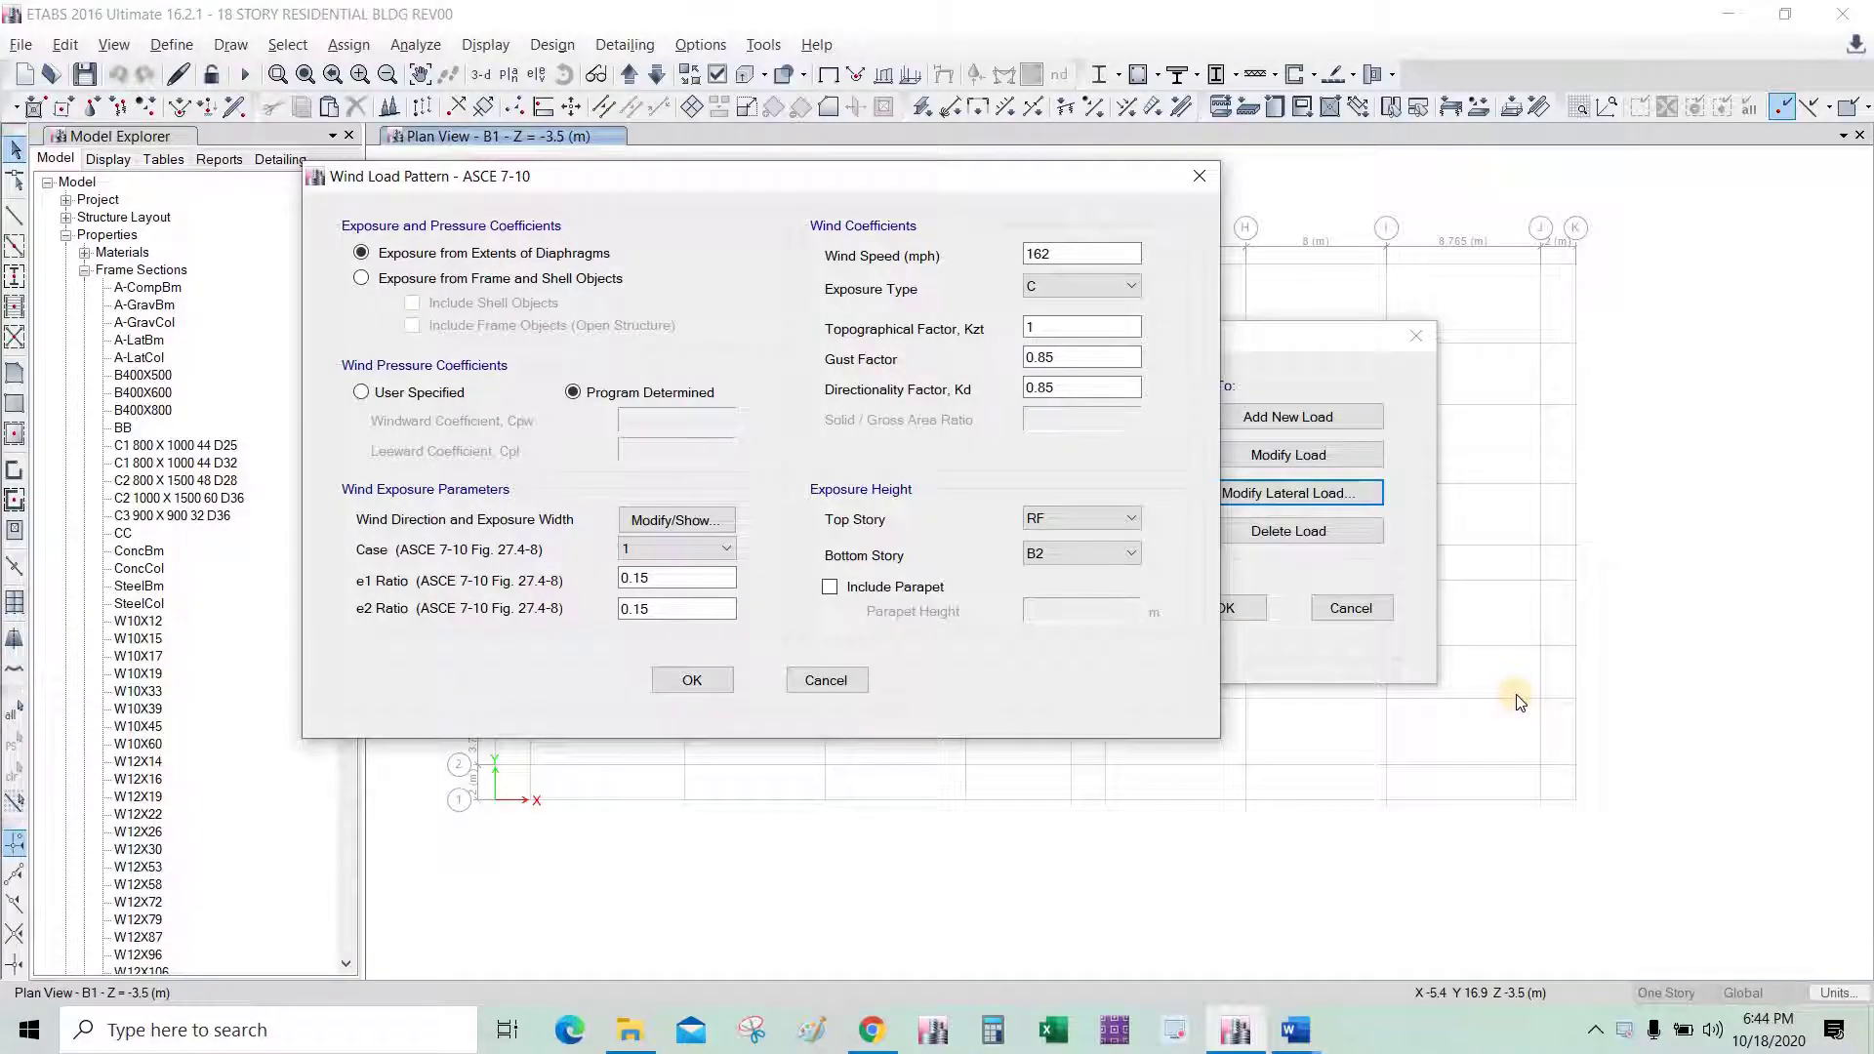
click(1074, 329)
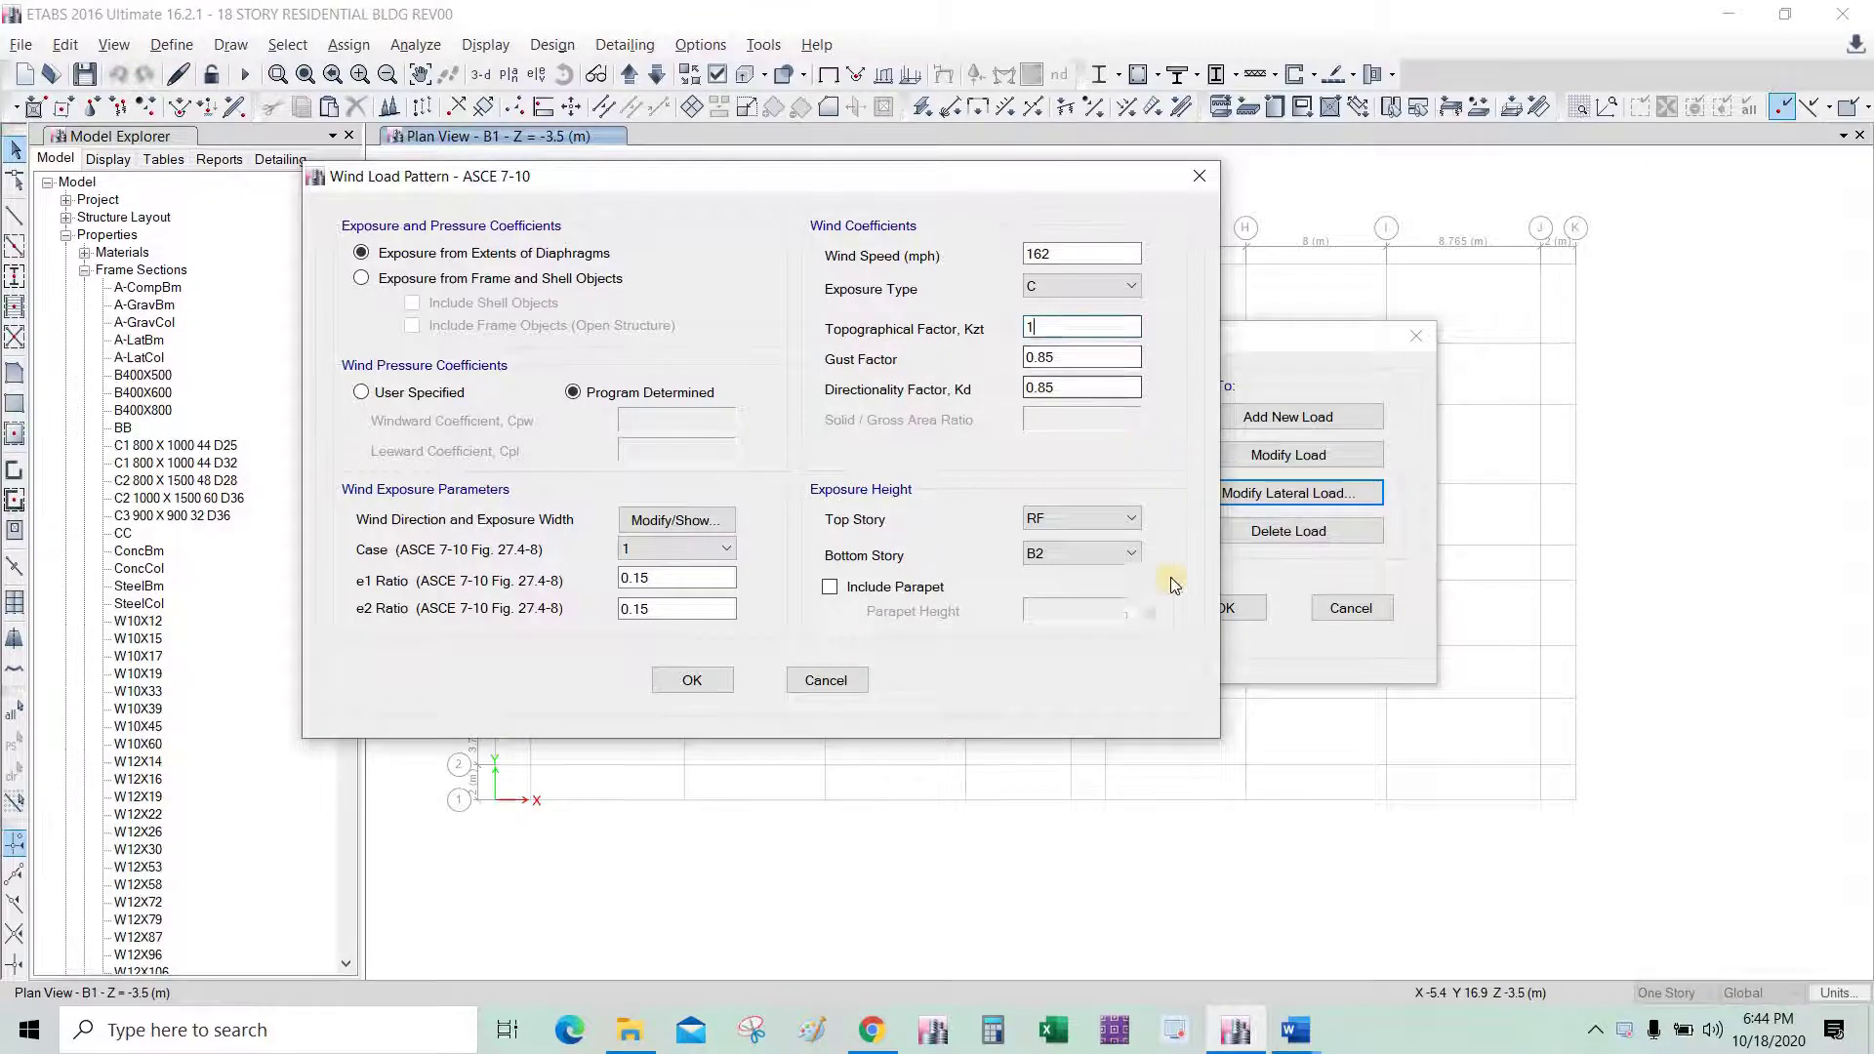
Define WX's exposure height from bottom story GF to top story RF and include a parapet 1.2 m high.
key(alt+Tab)
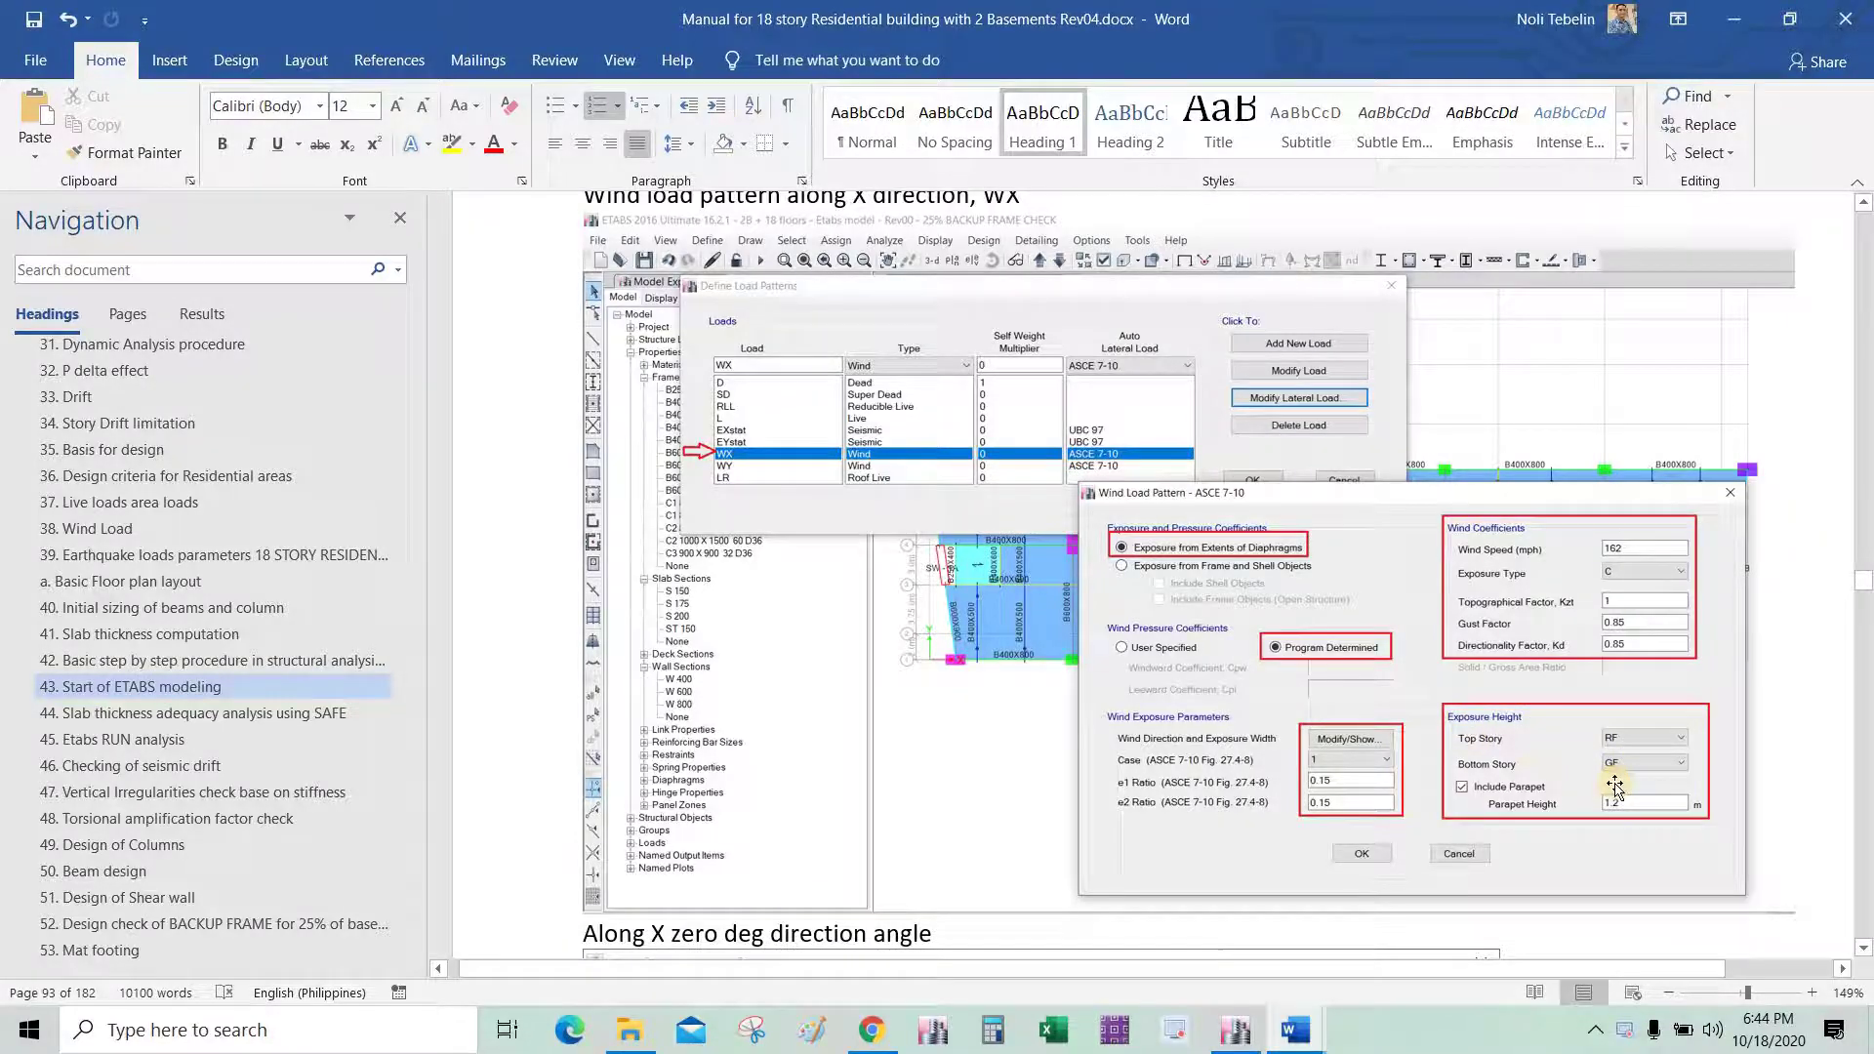
key(alt+Tab)
click(1105, 521)
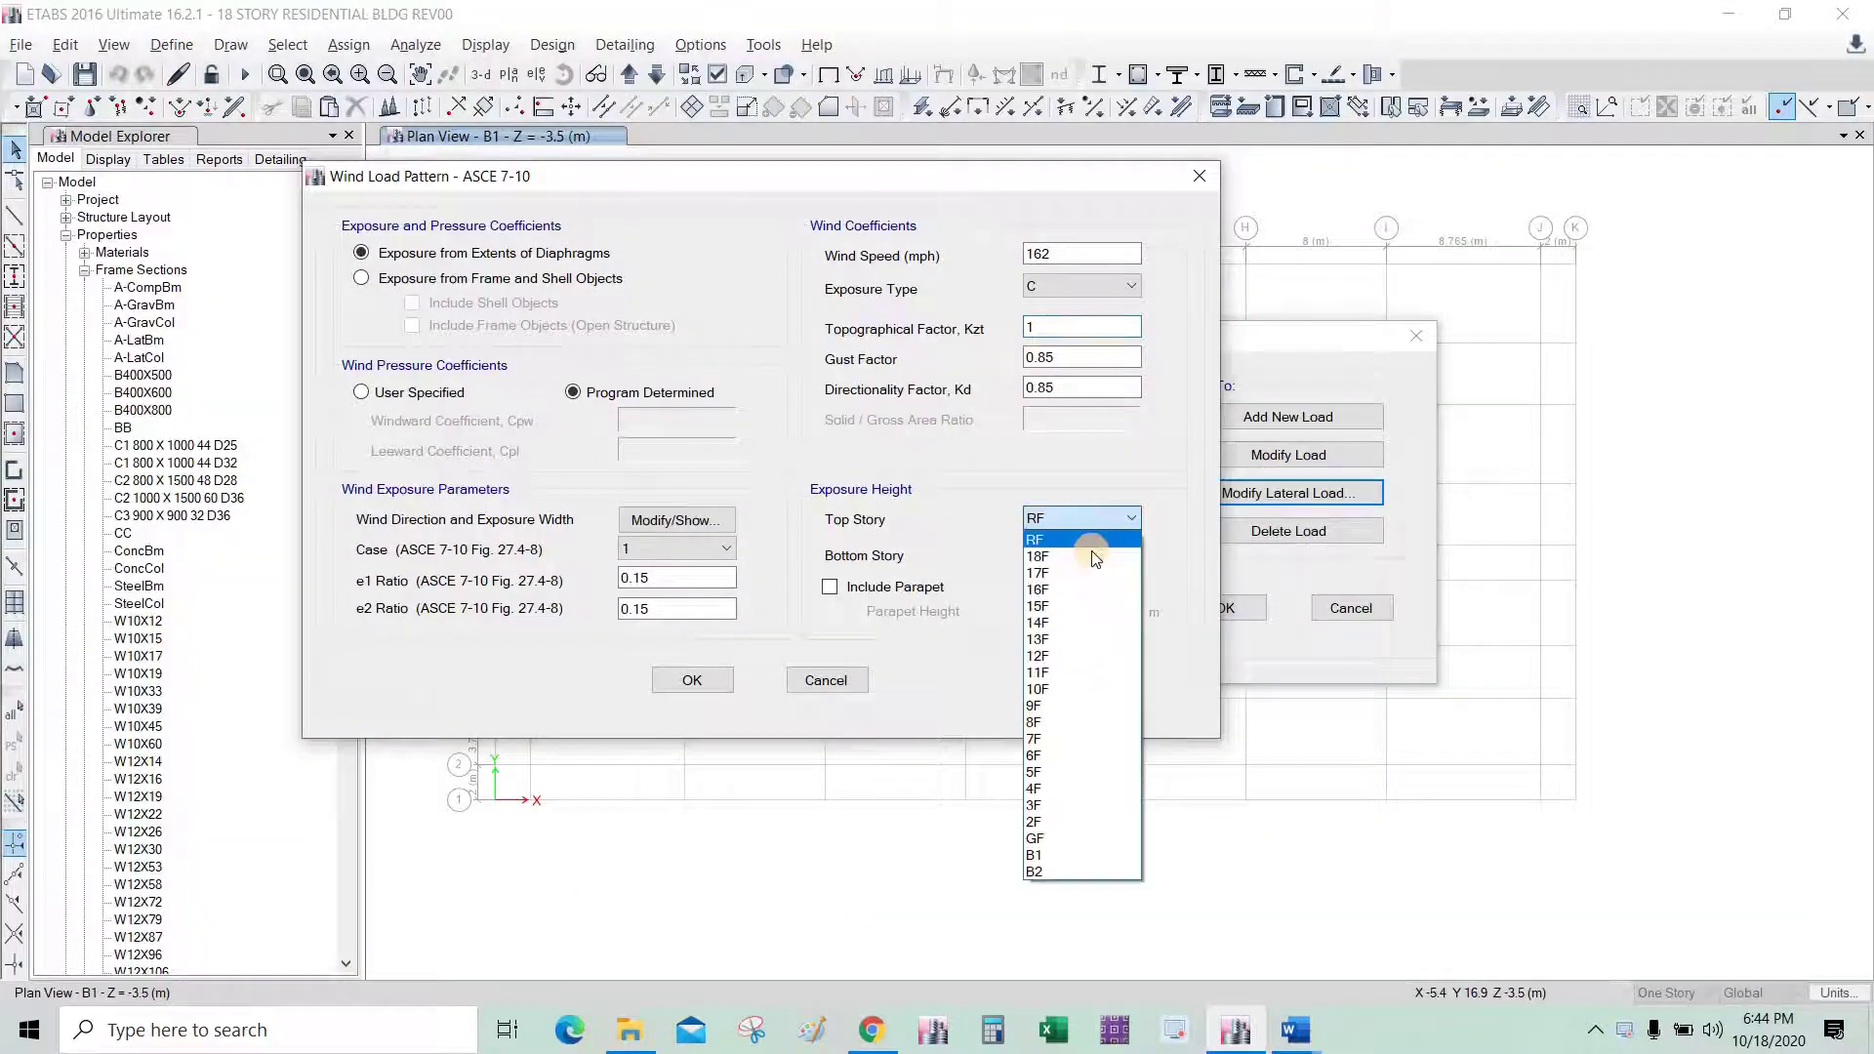
click(1063, 625)
click(1079, 553)
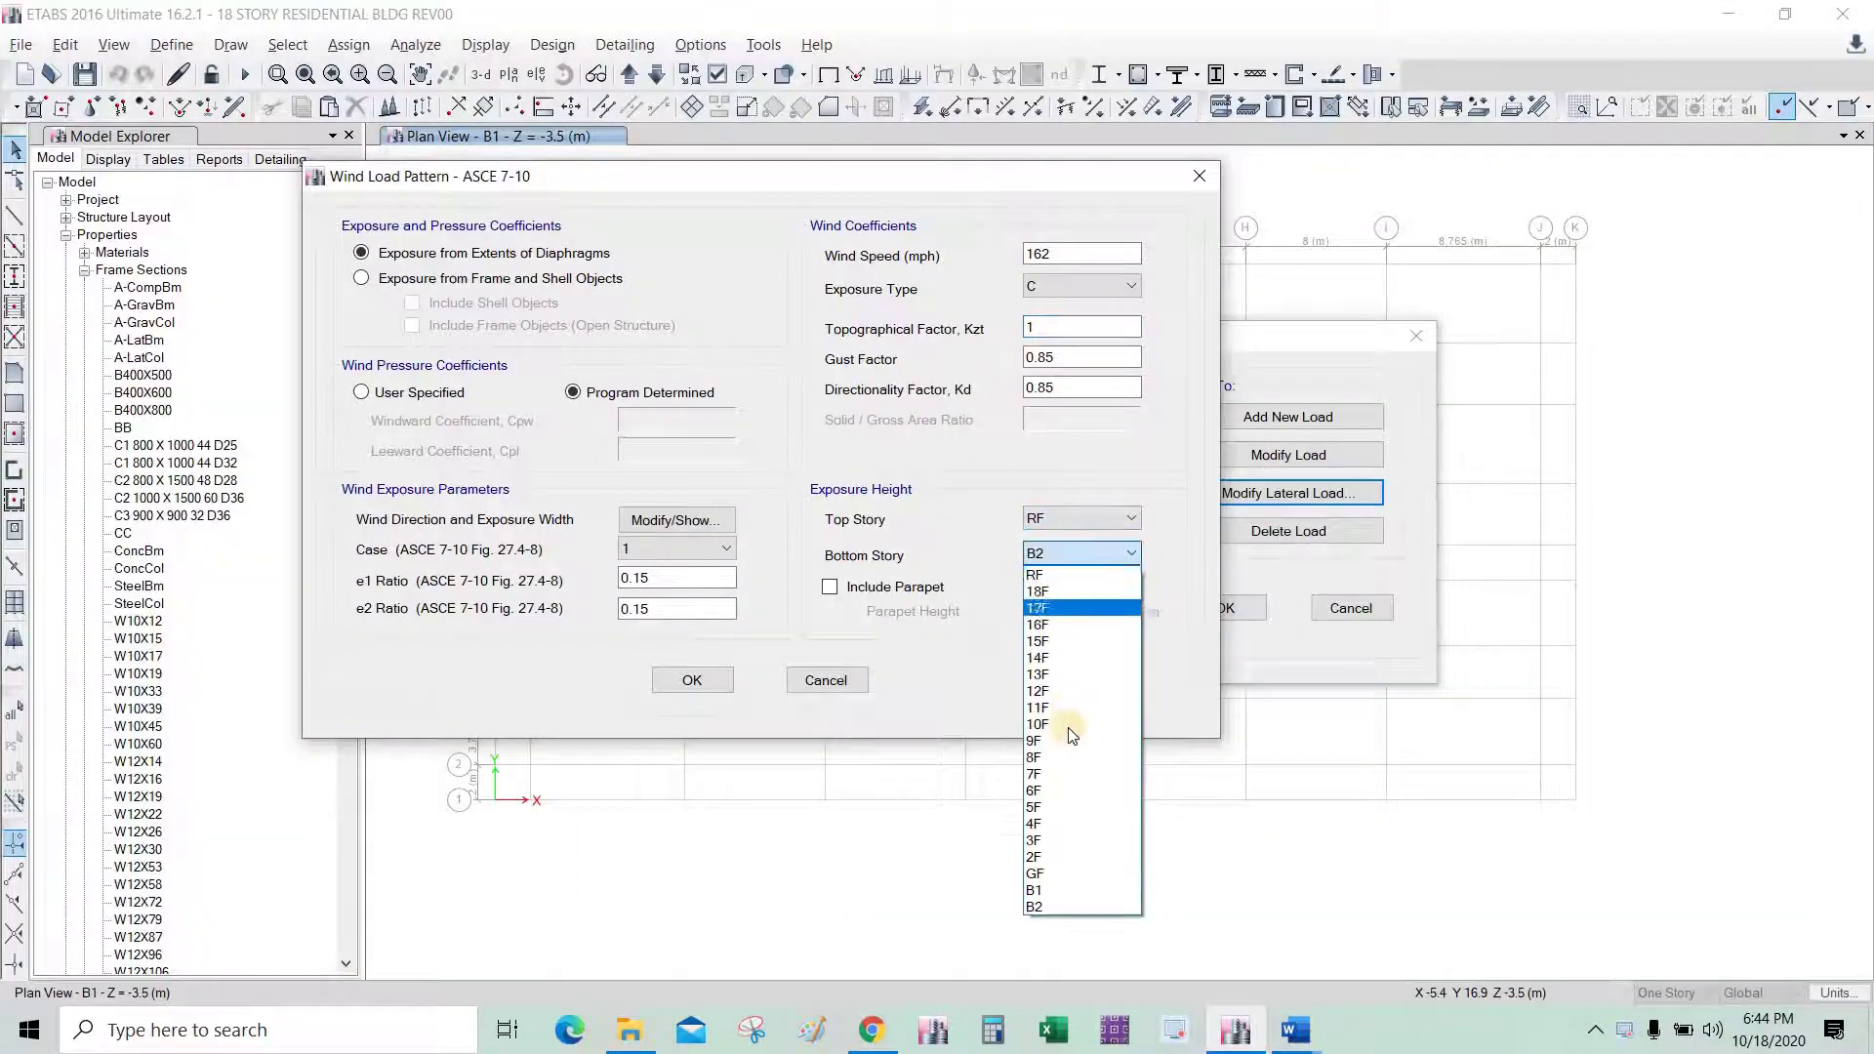
click(1073, 872)
key(alt+Tab)
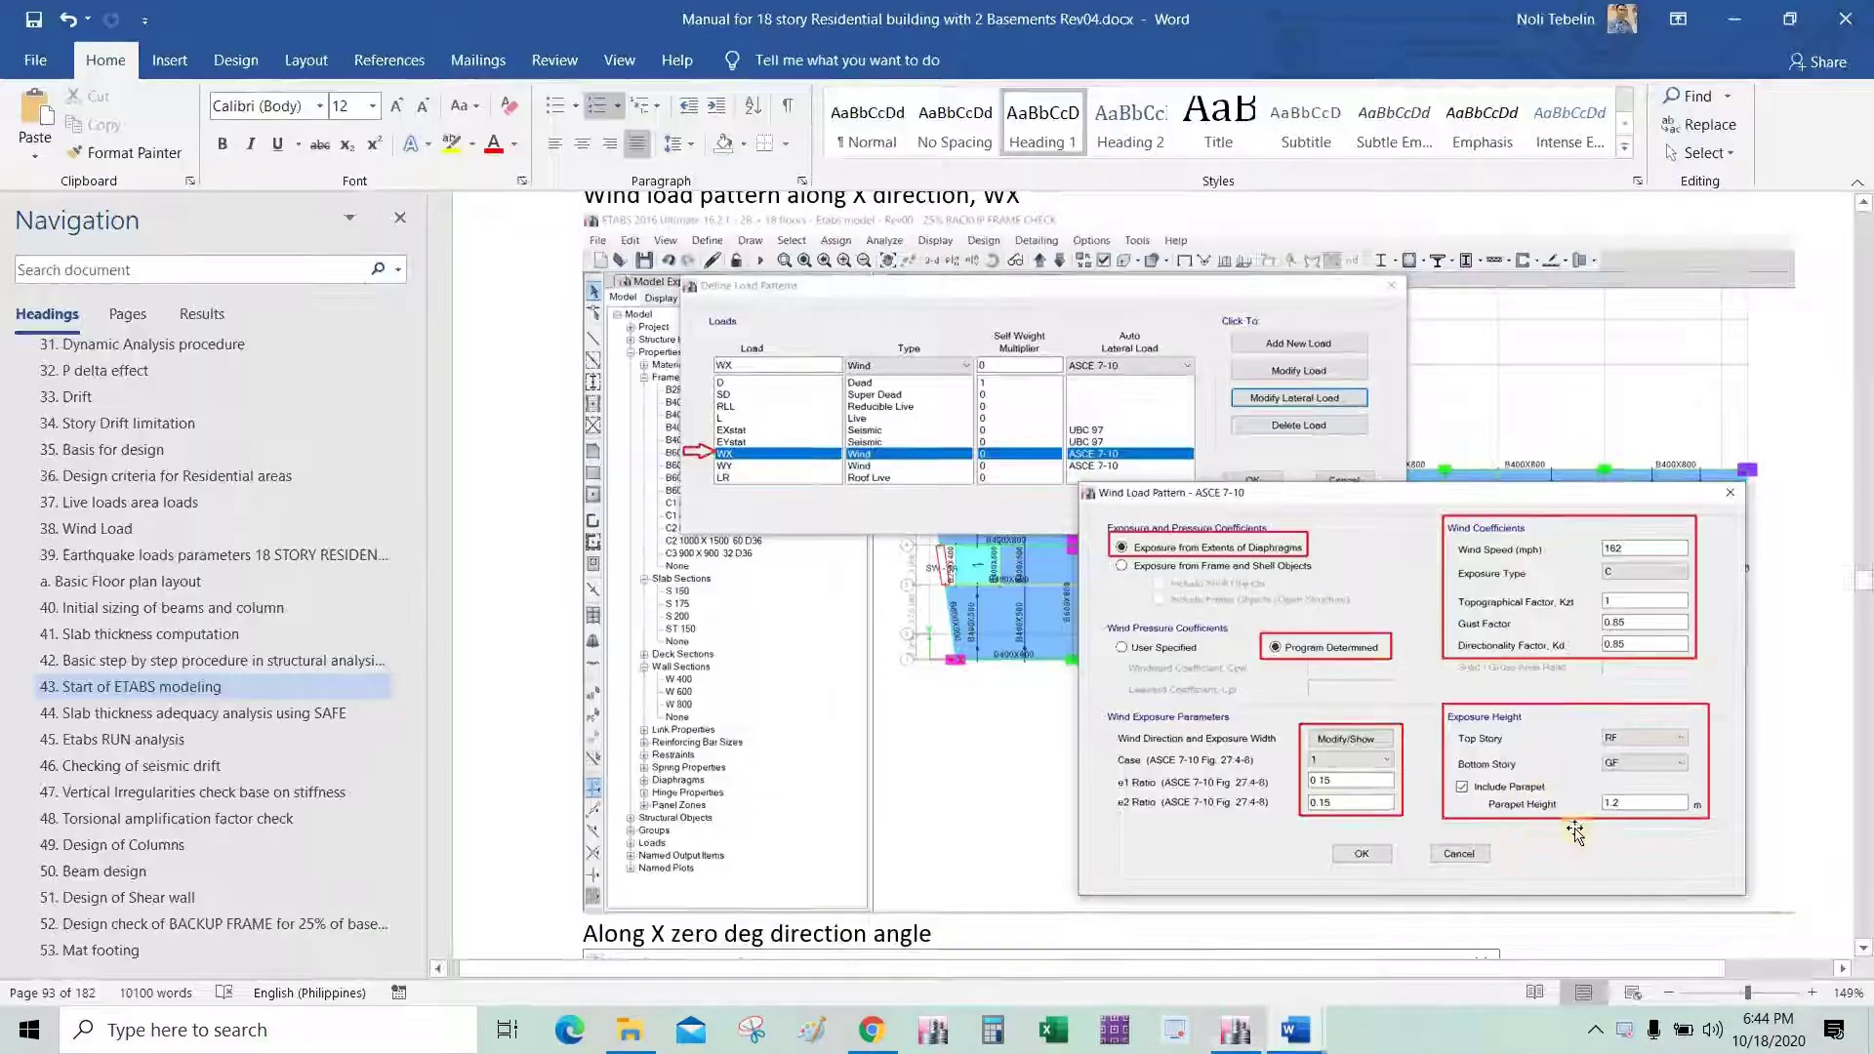
key(alt+Tab)
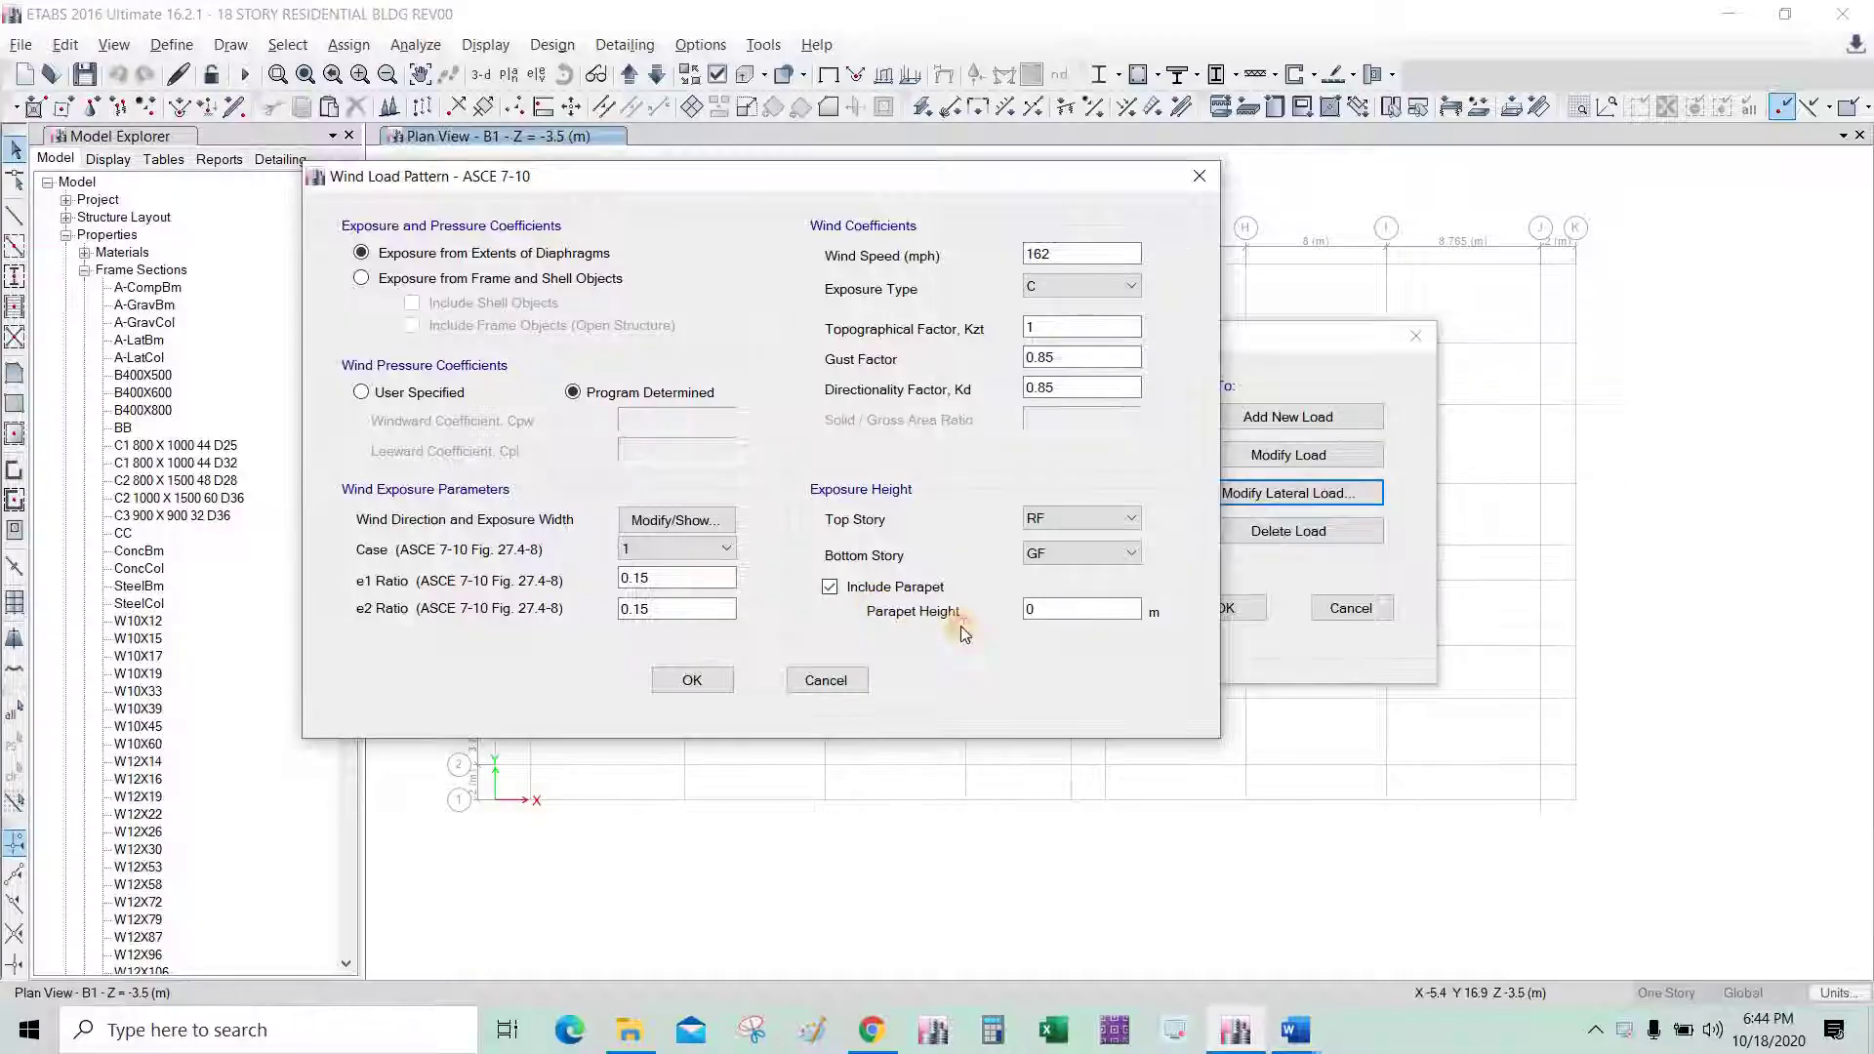
text(1.2)
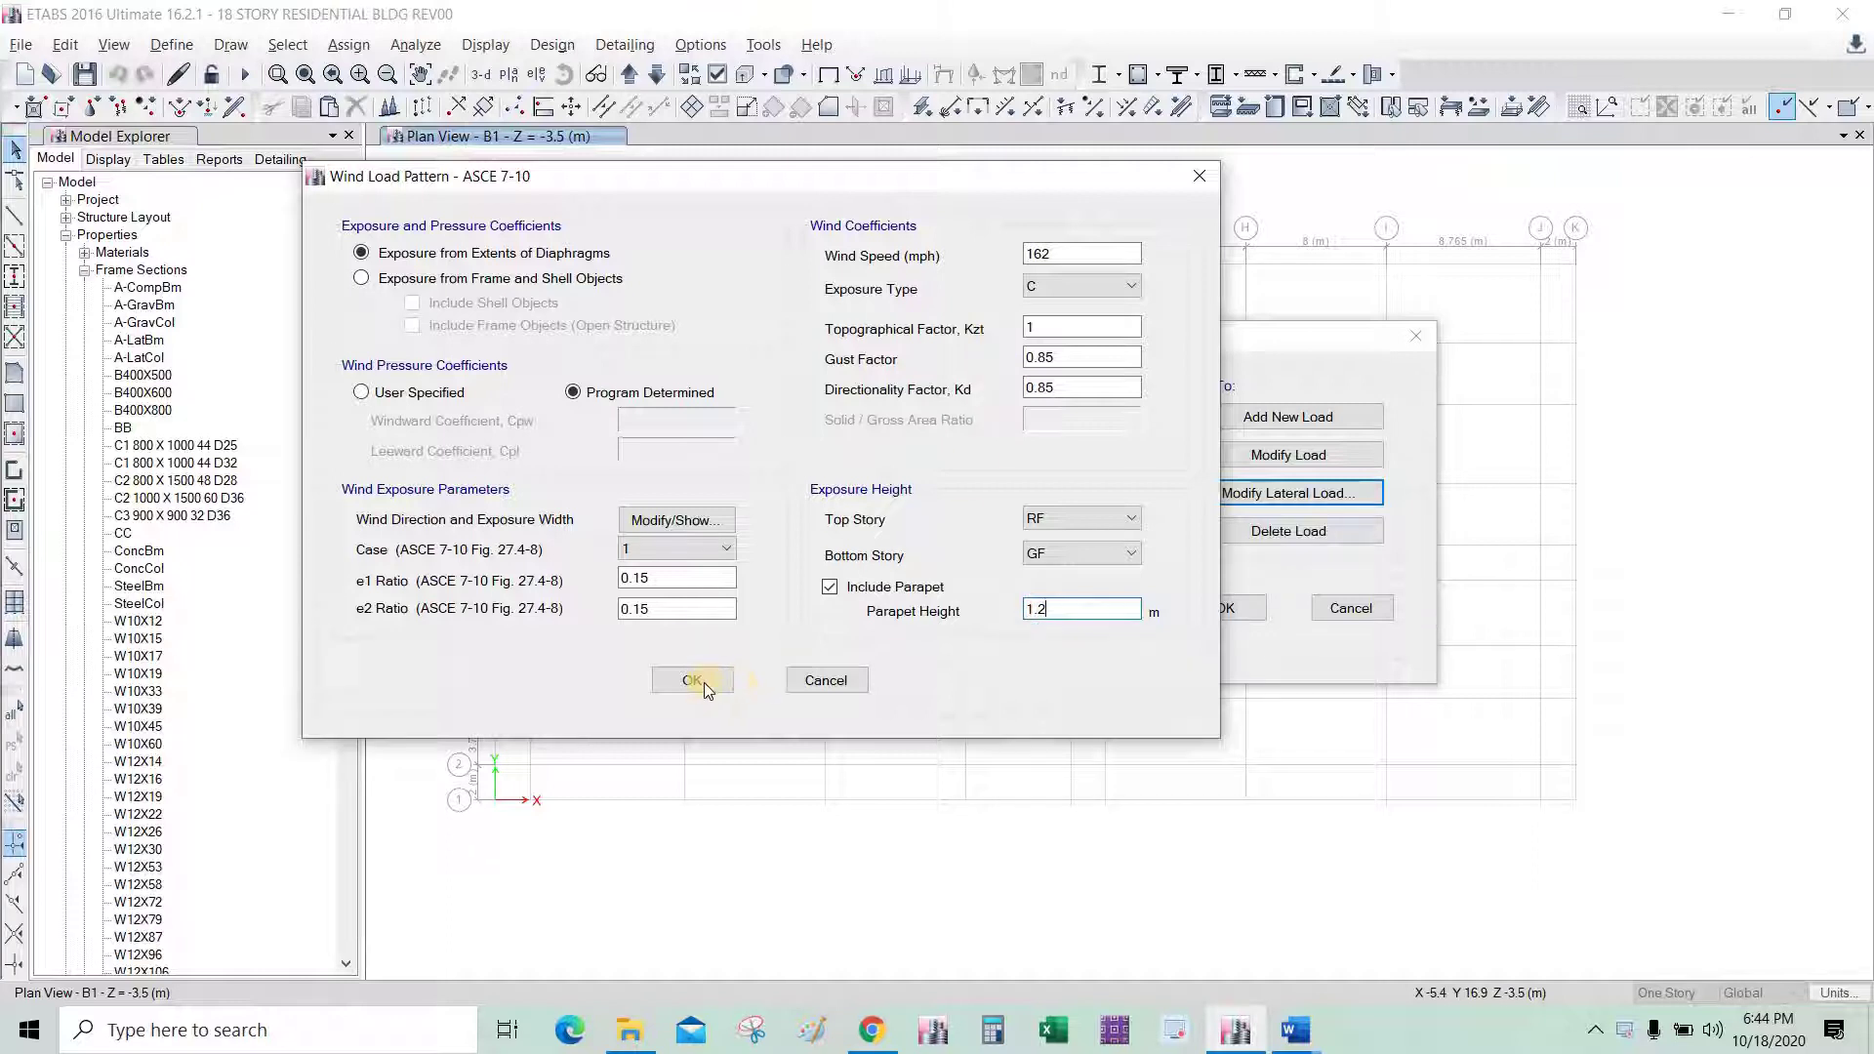
Examine WX's wind exposure width data and the available ASCE 7-10 case options.
click(707, 518)
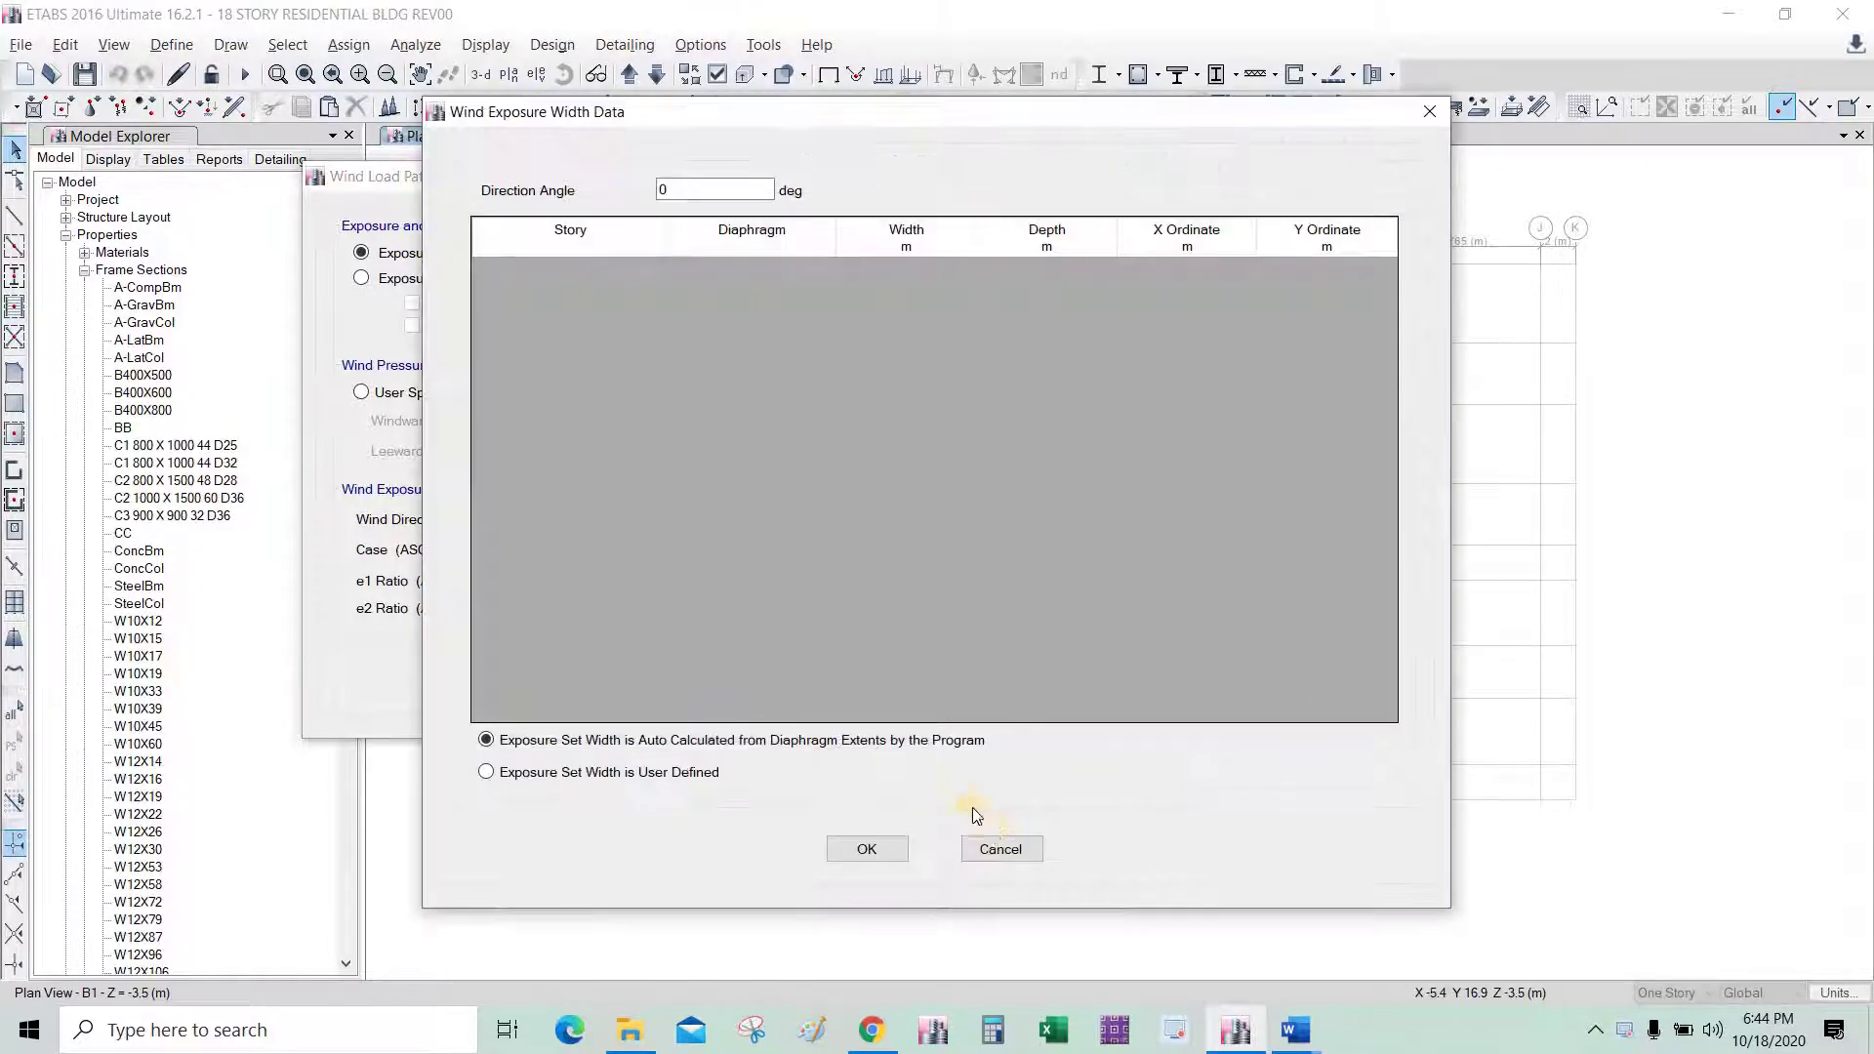
click(992, 848)
click(687, 545)
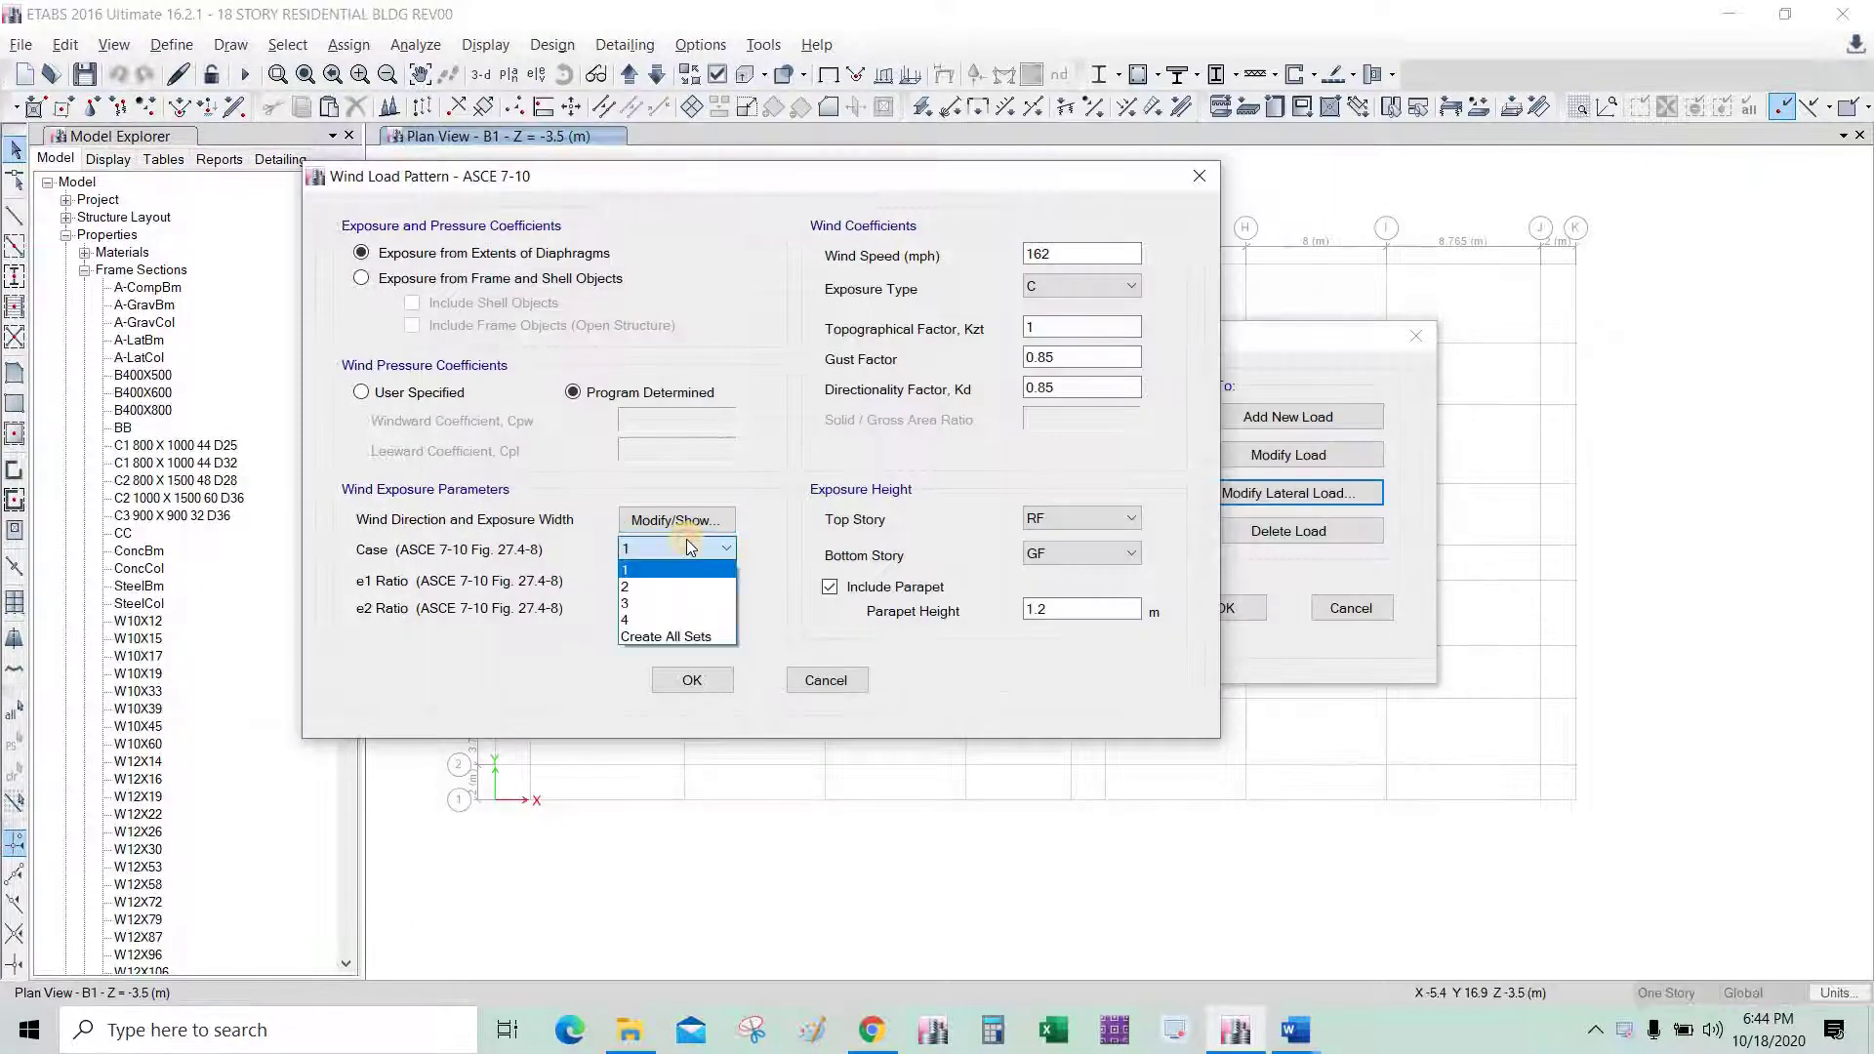
click(801, 575)
click(716, 554)
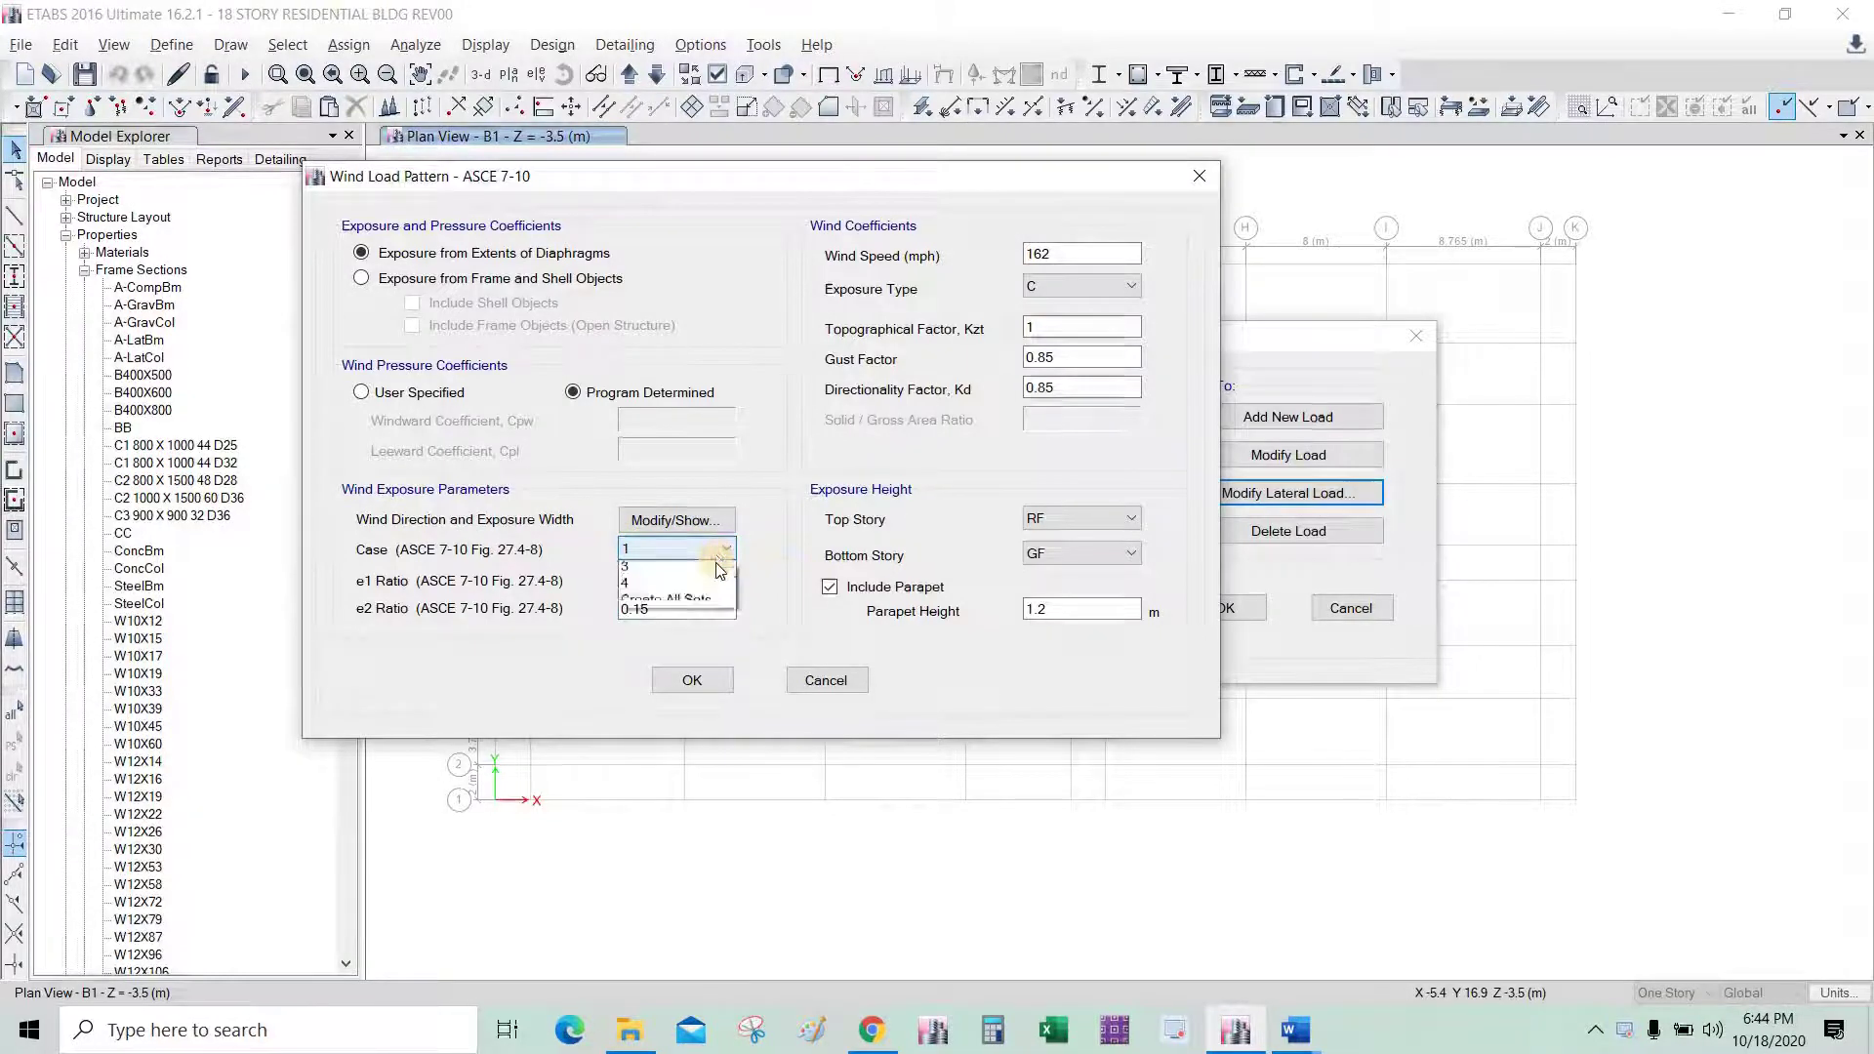
click(731, 548)
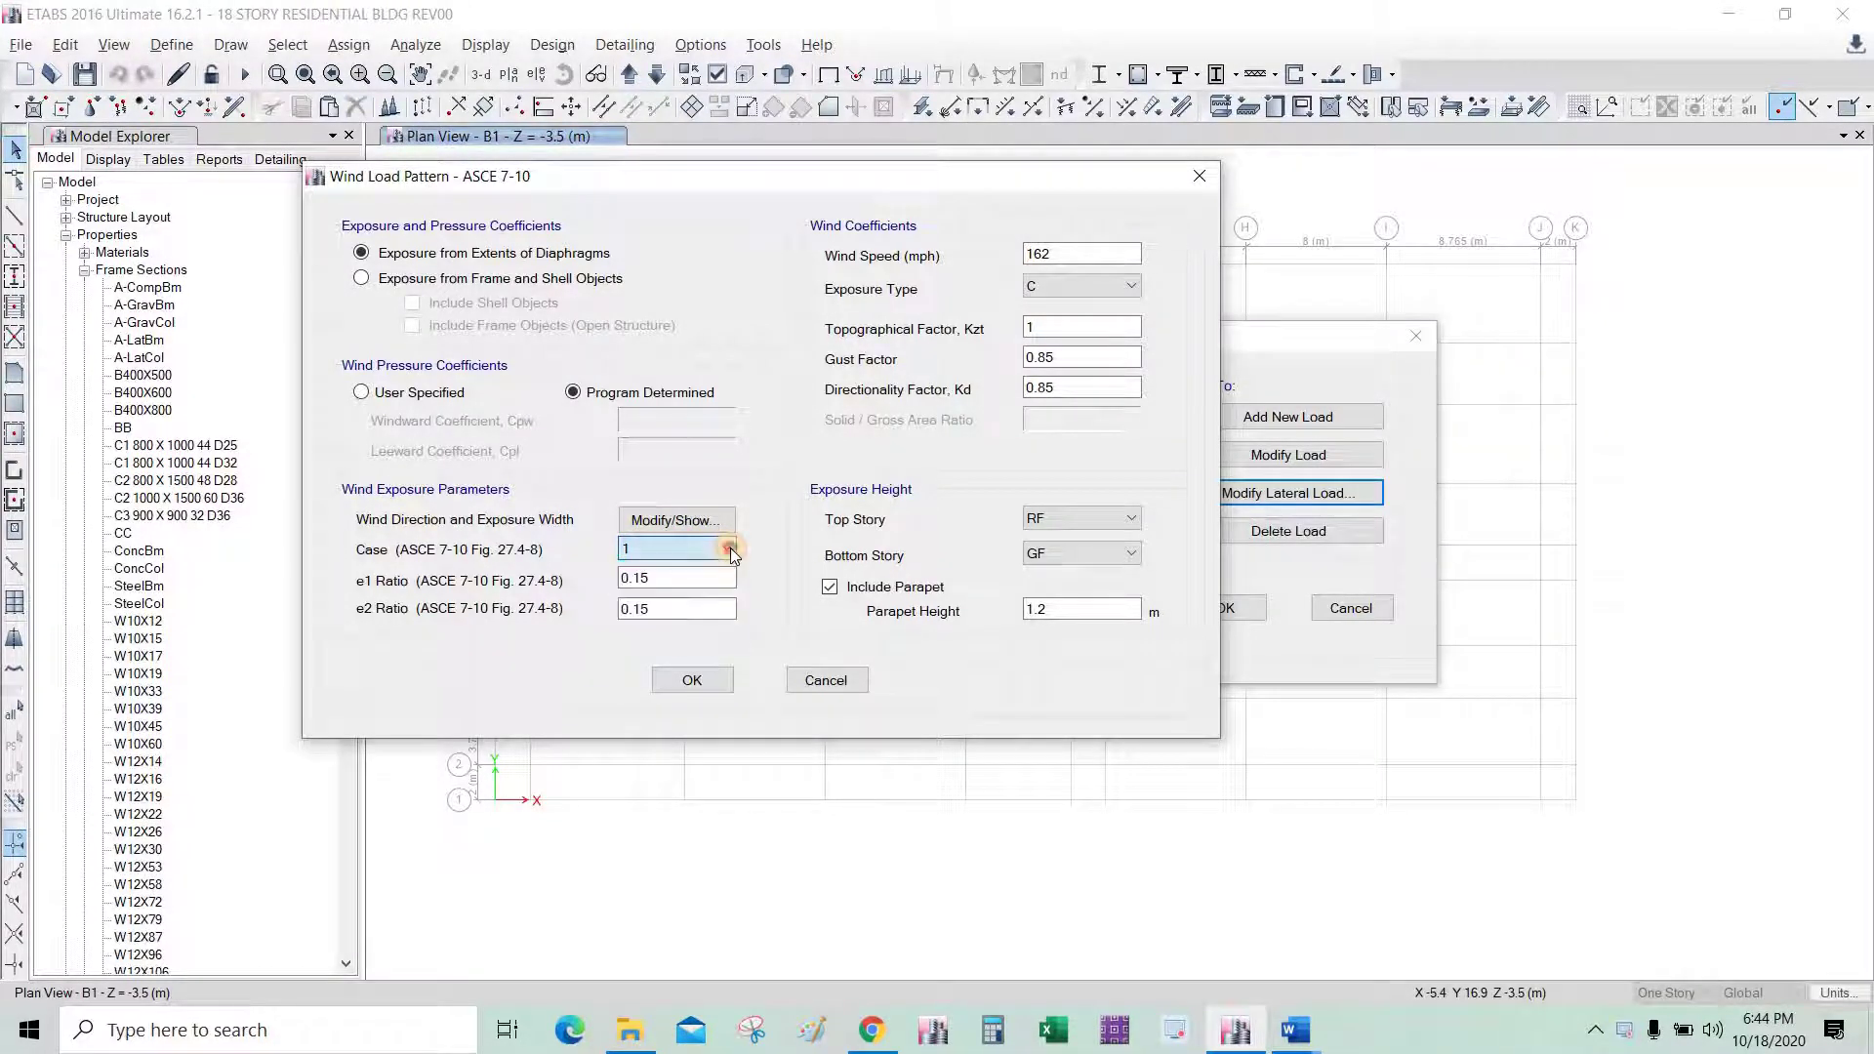
click(730, 547)
click(730, 548)
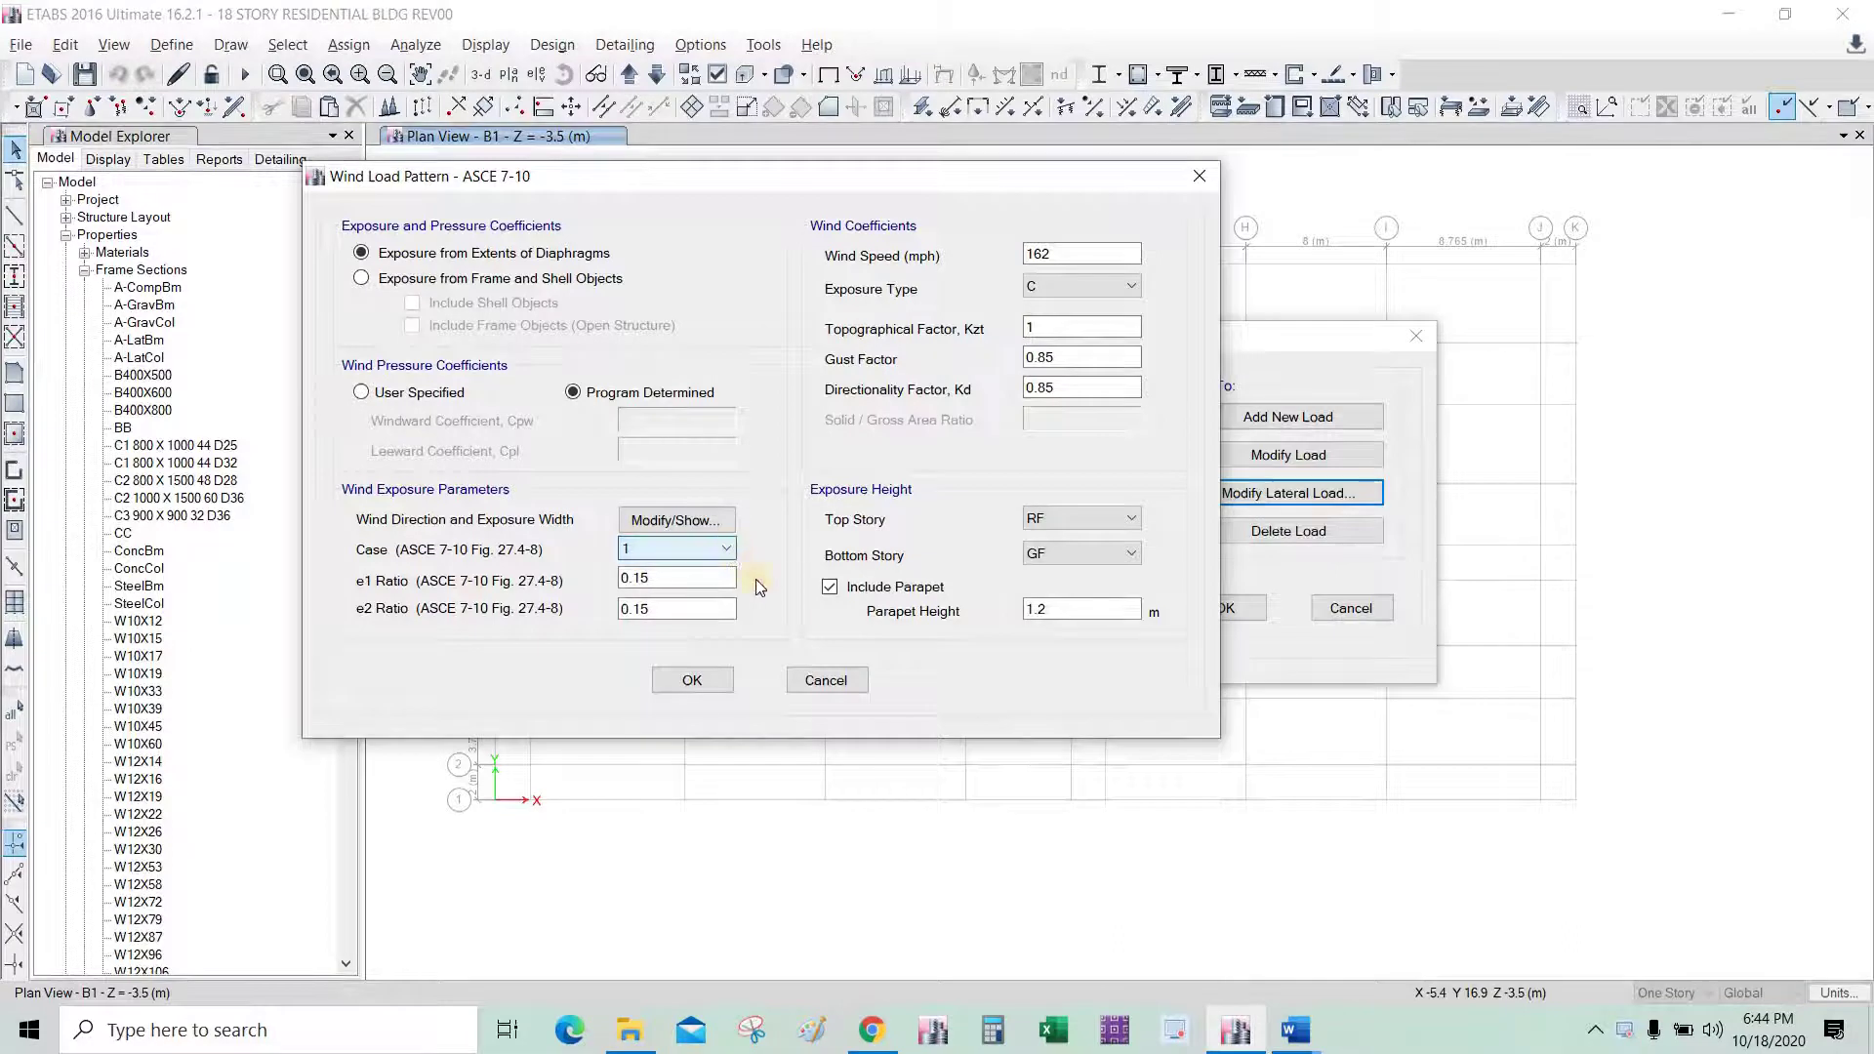
click(711, 552)
click(715, 554)
mouse_move(972, 776)
mouse_down()
mouse_move(967, 864)
mouse_move(1060, 871)
mouse_move(1074, 771)
mouse_move(972, 769)
mouse_up()
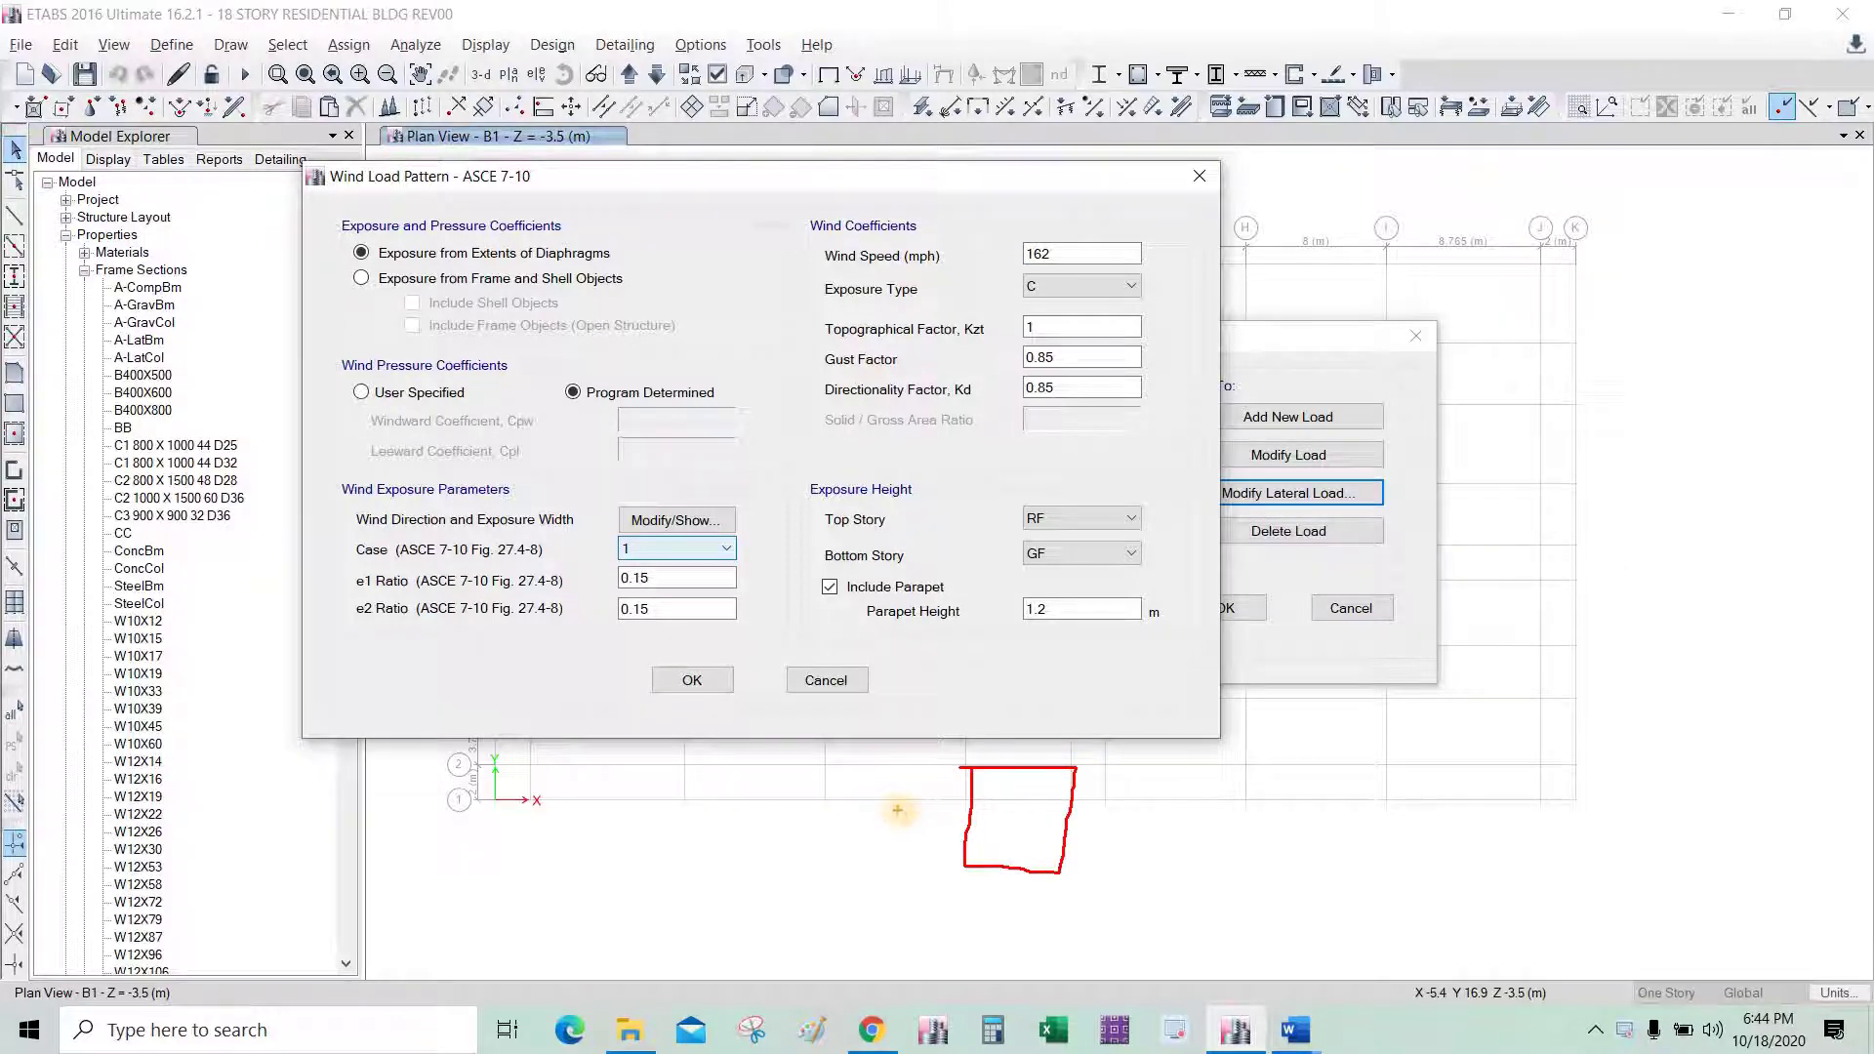
drag(870, 810, 955, 816)
mouse_move(1012, 949)
mouse_down()
mouse_move(1013, 891)
mouse_move(1027, 904)
mouse_move(996, 908)
mouse_up()
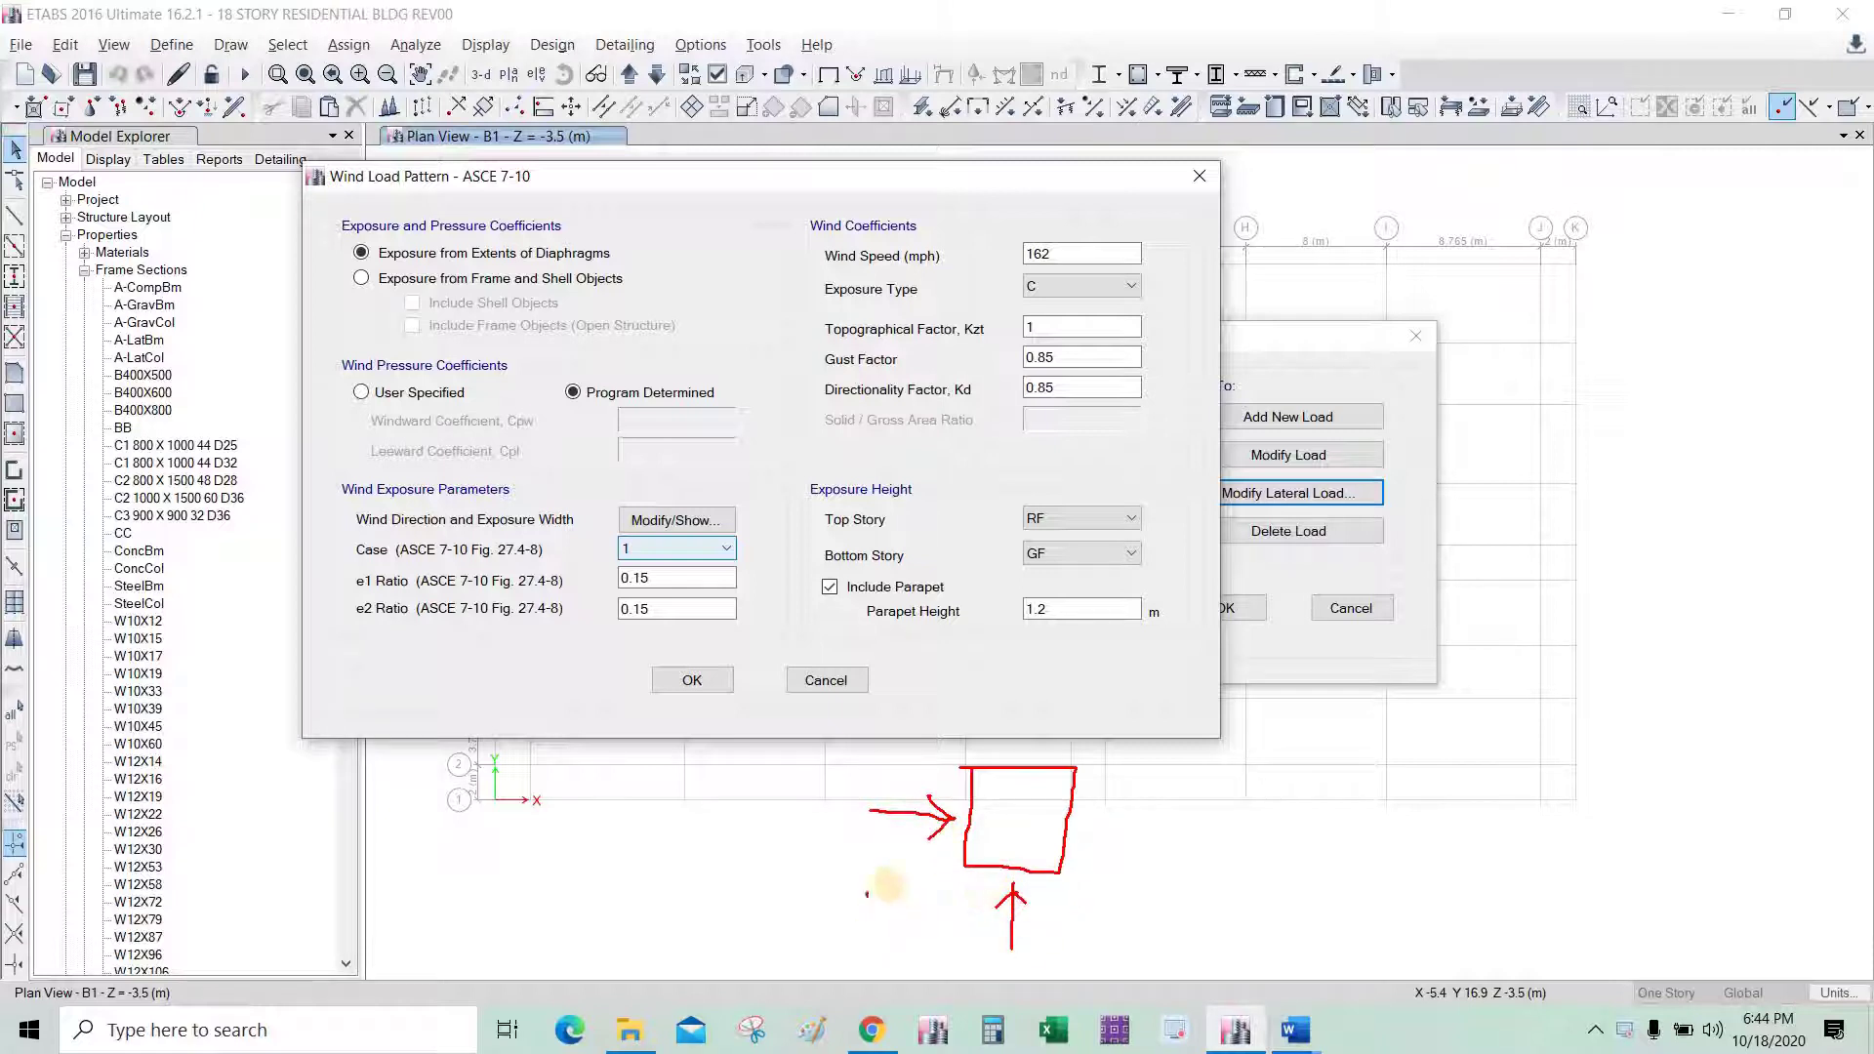
mouse_move(867, 886)
mouse_down()
mouse_move(868, 942)
mouse_move(850, 945)
mouse_move(895, 891)
mouse_up()
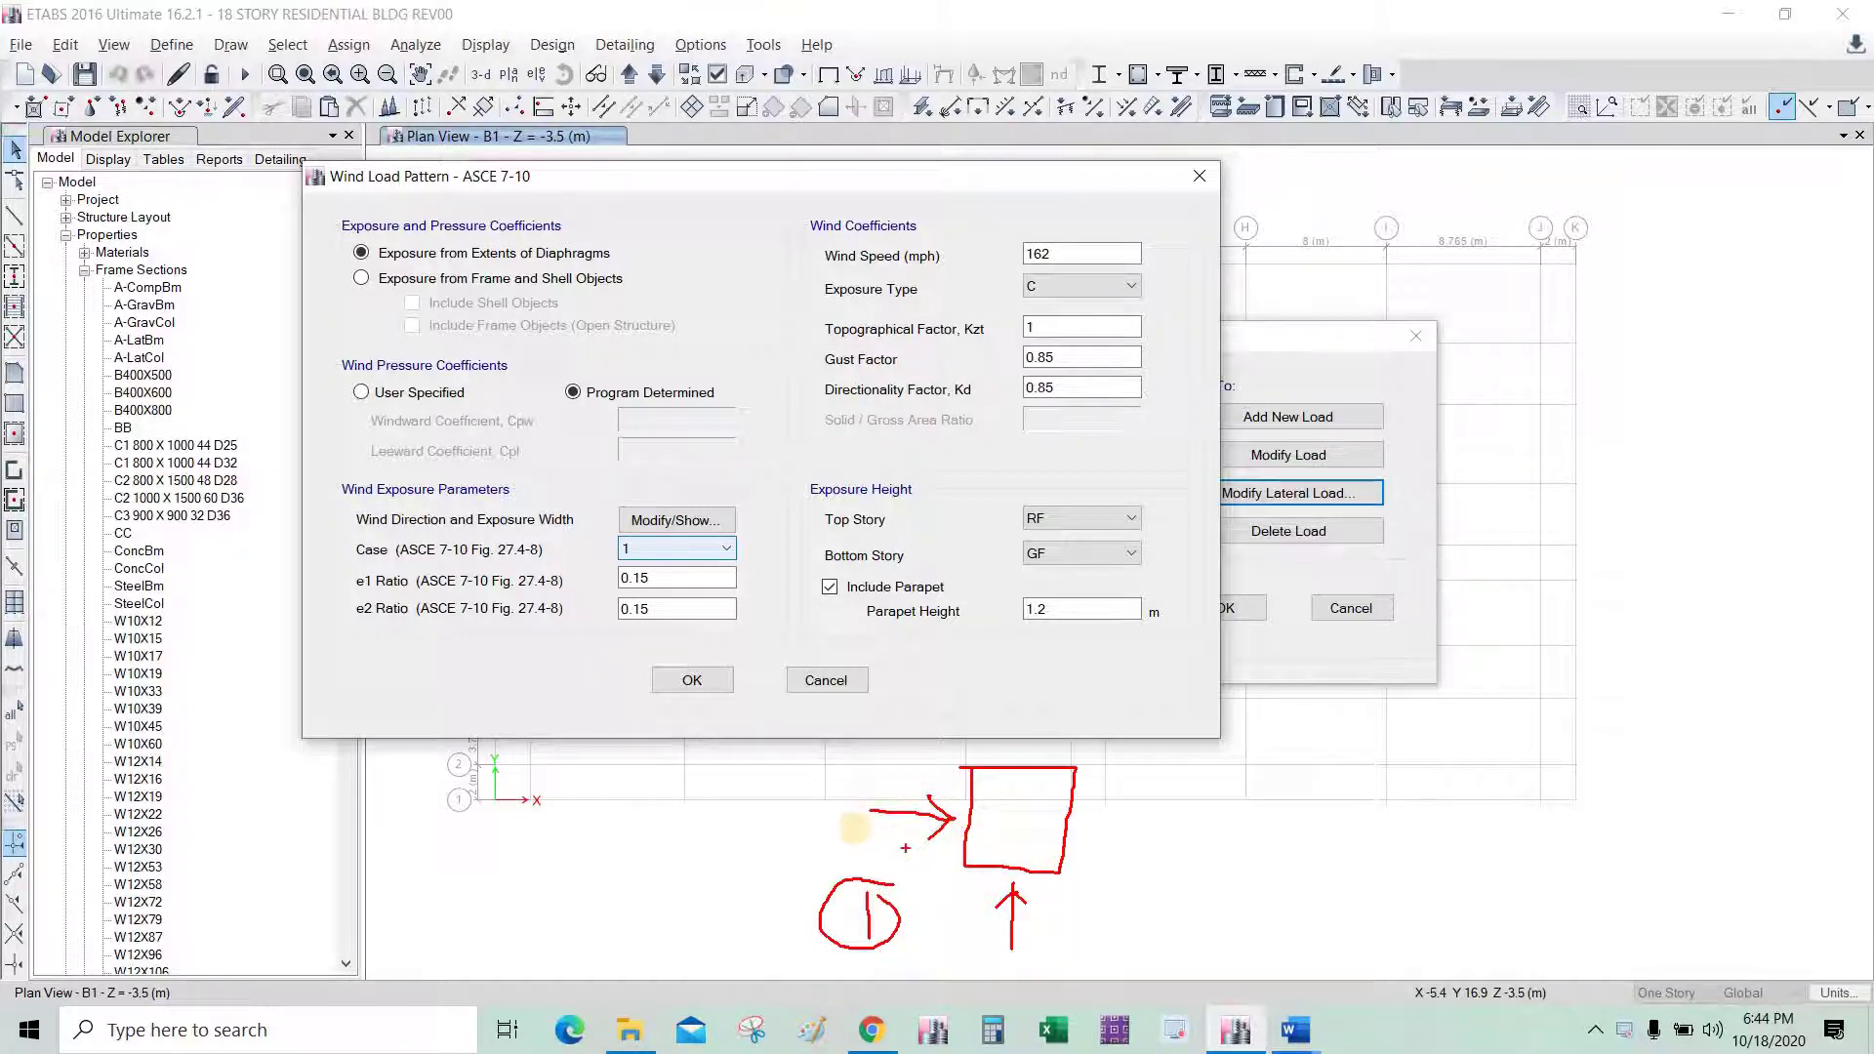
drag(855, 829, 859, 832)
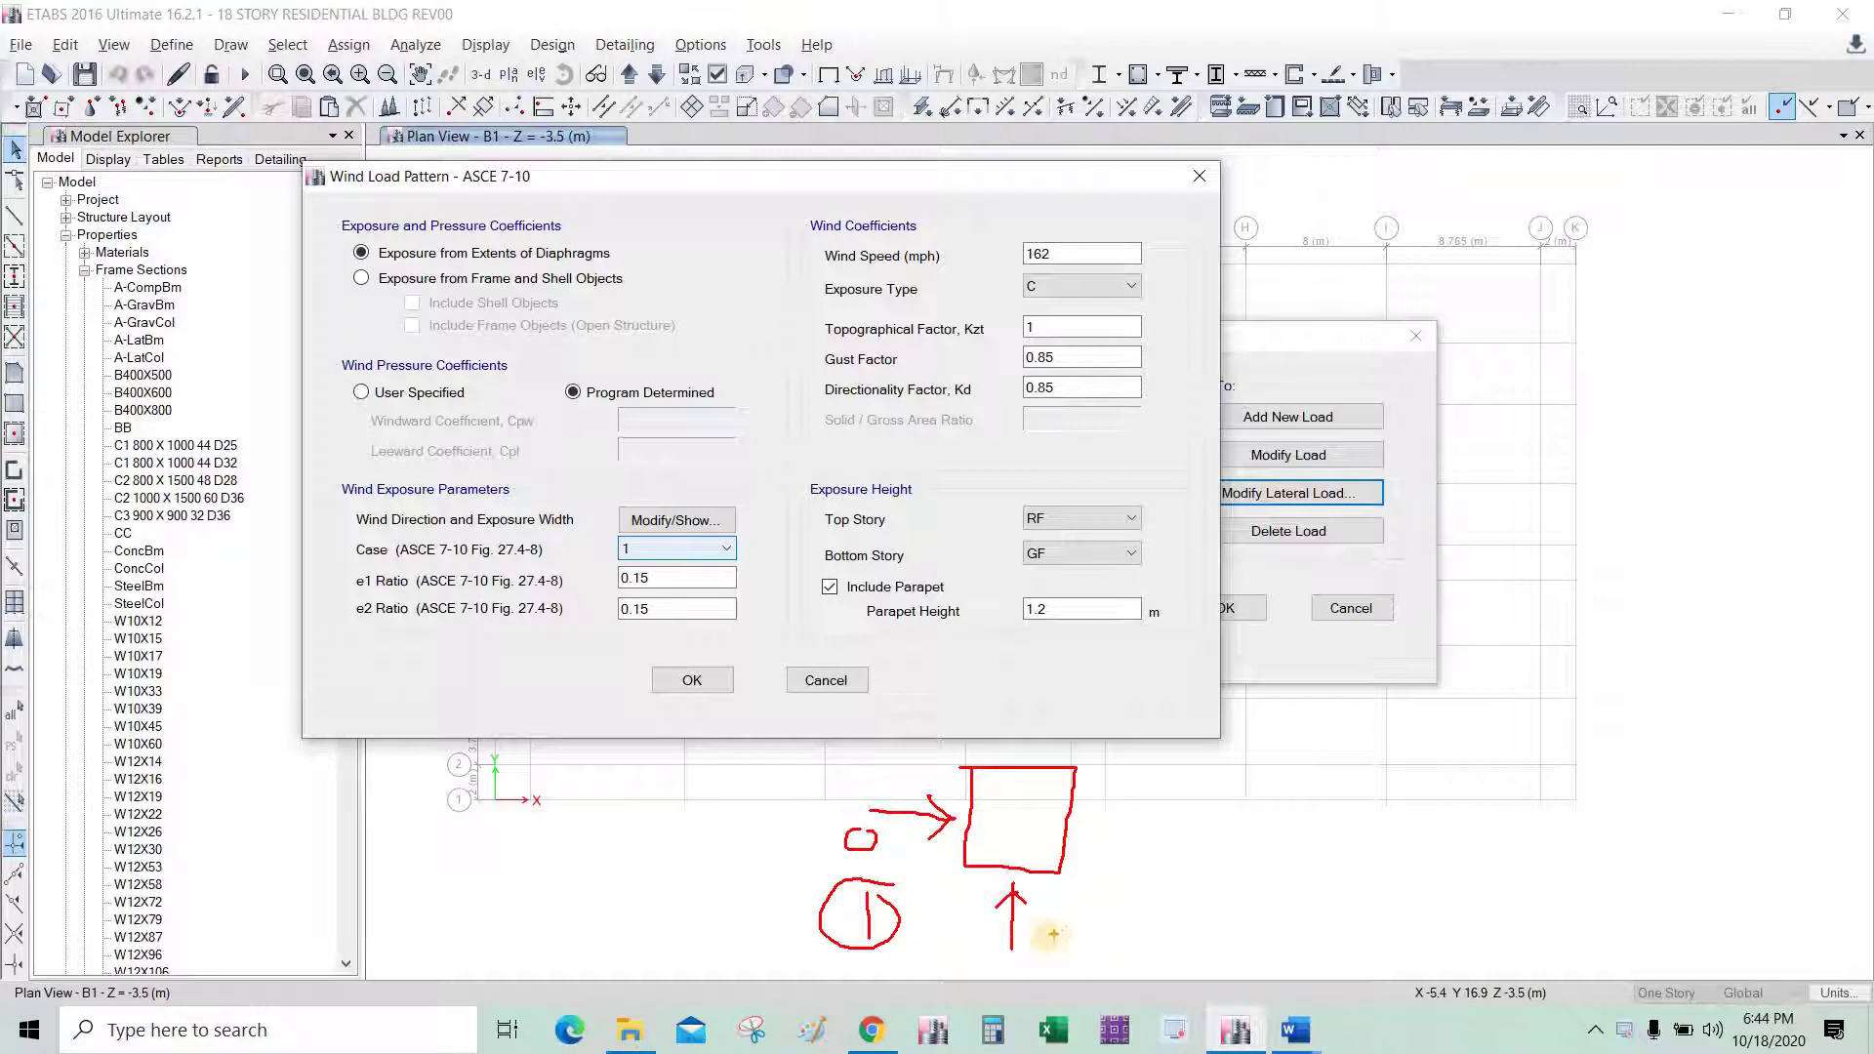
drag(1054, 939, 1056, 965)
mouse_move(1087, 939)
mouse_down()
mouse_move(1072, 955)
mouse_move(1087, 938)
mouse_up()
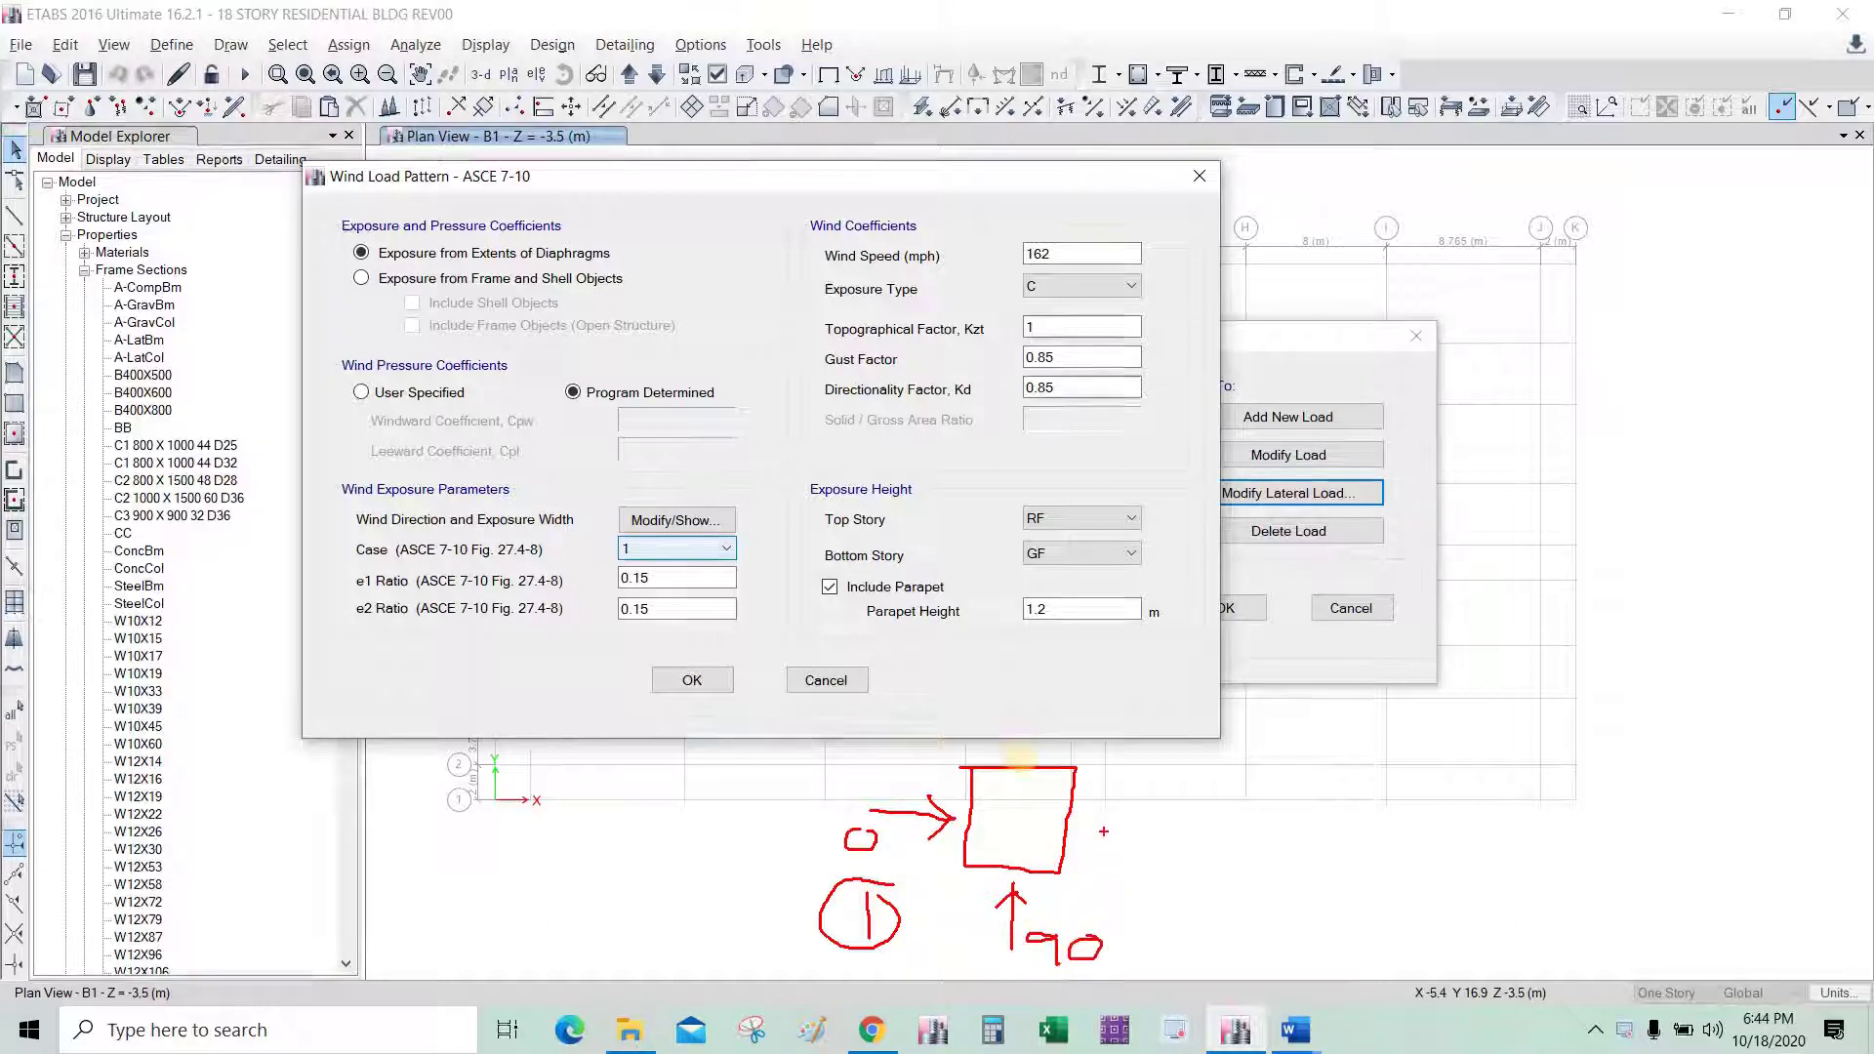
key(Escape)
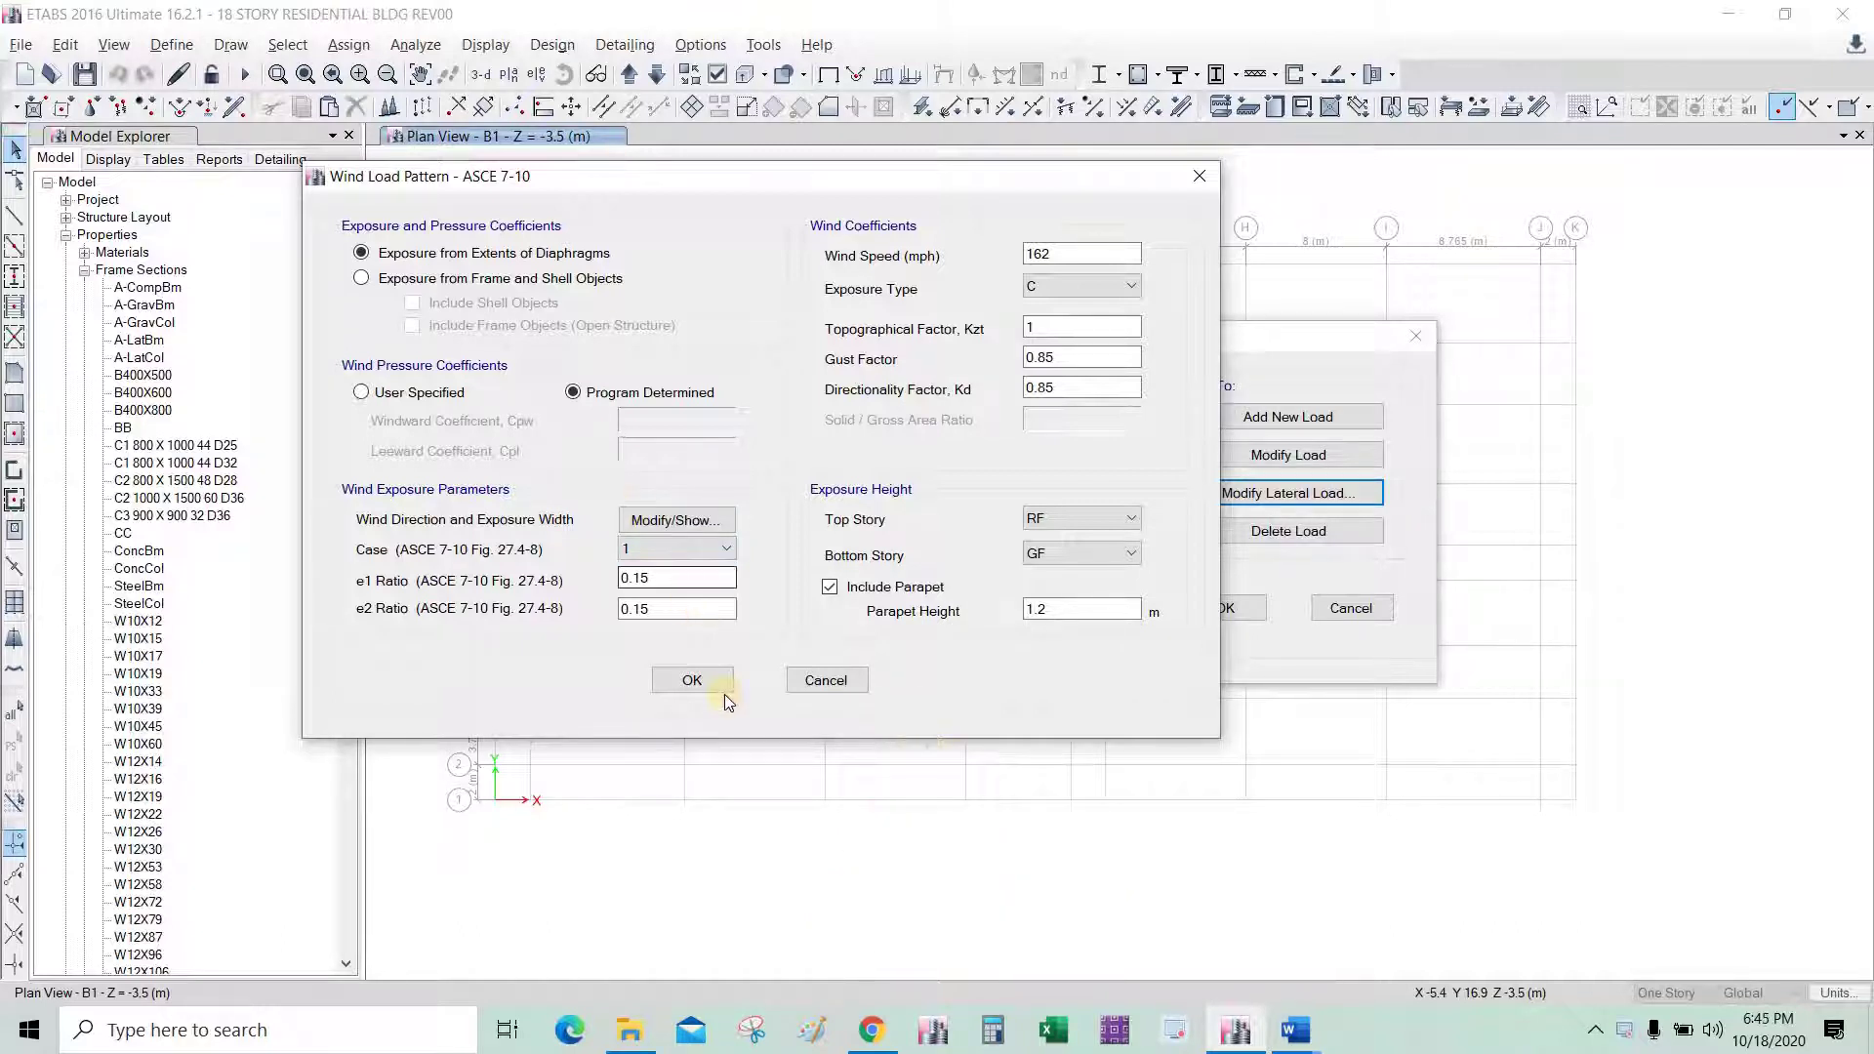
Accept the ASCE 7-10 wind load settings for WX.
drag(825, 175, 916, 159)
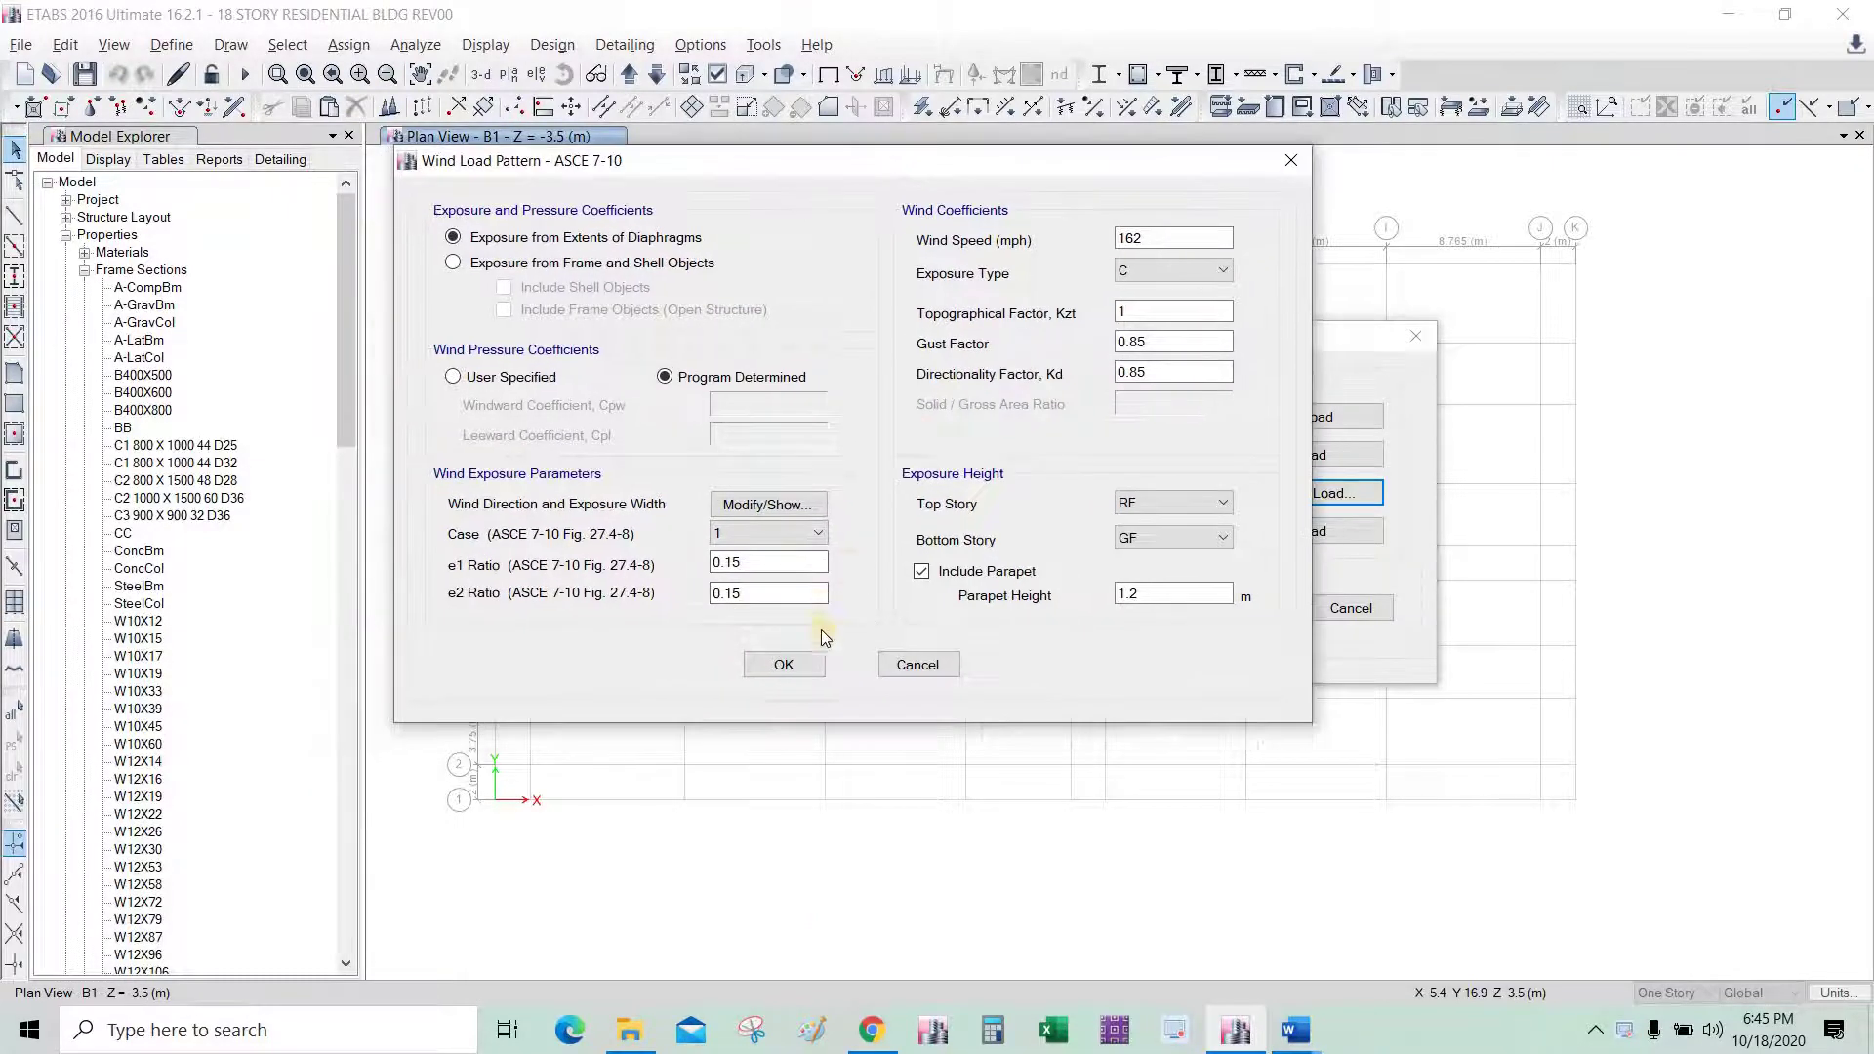
click(778, 676)
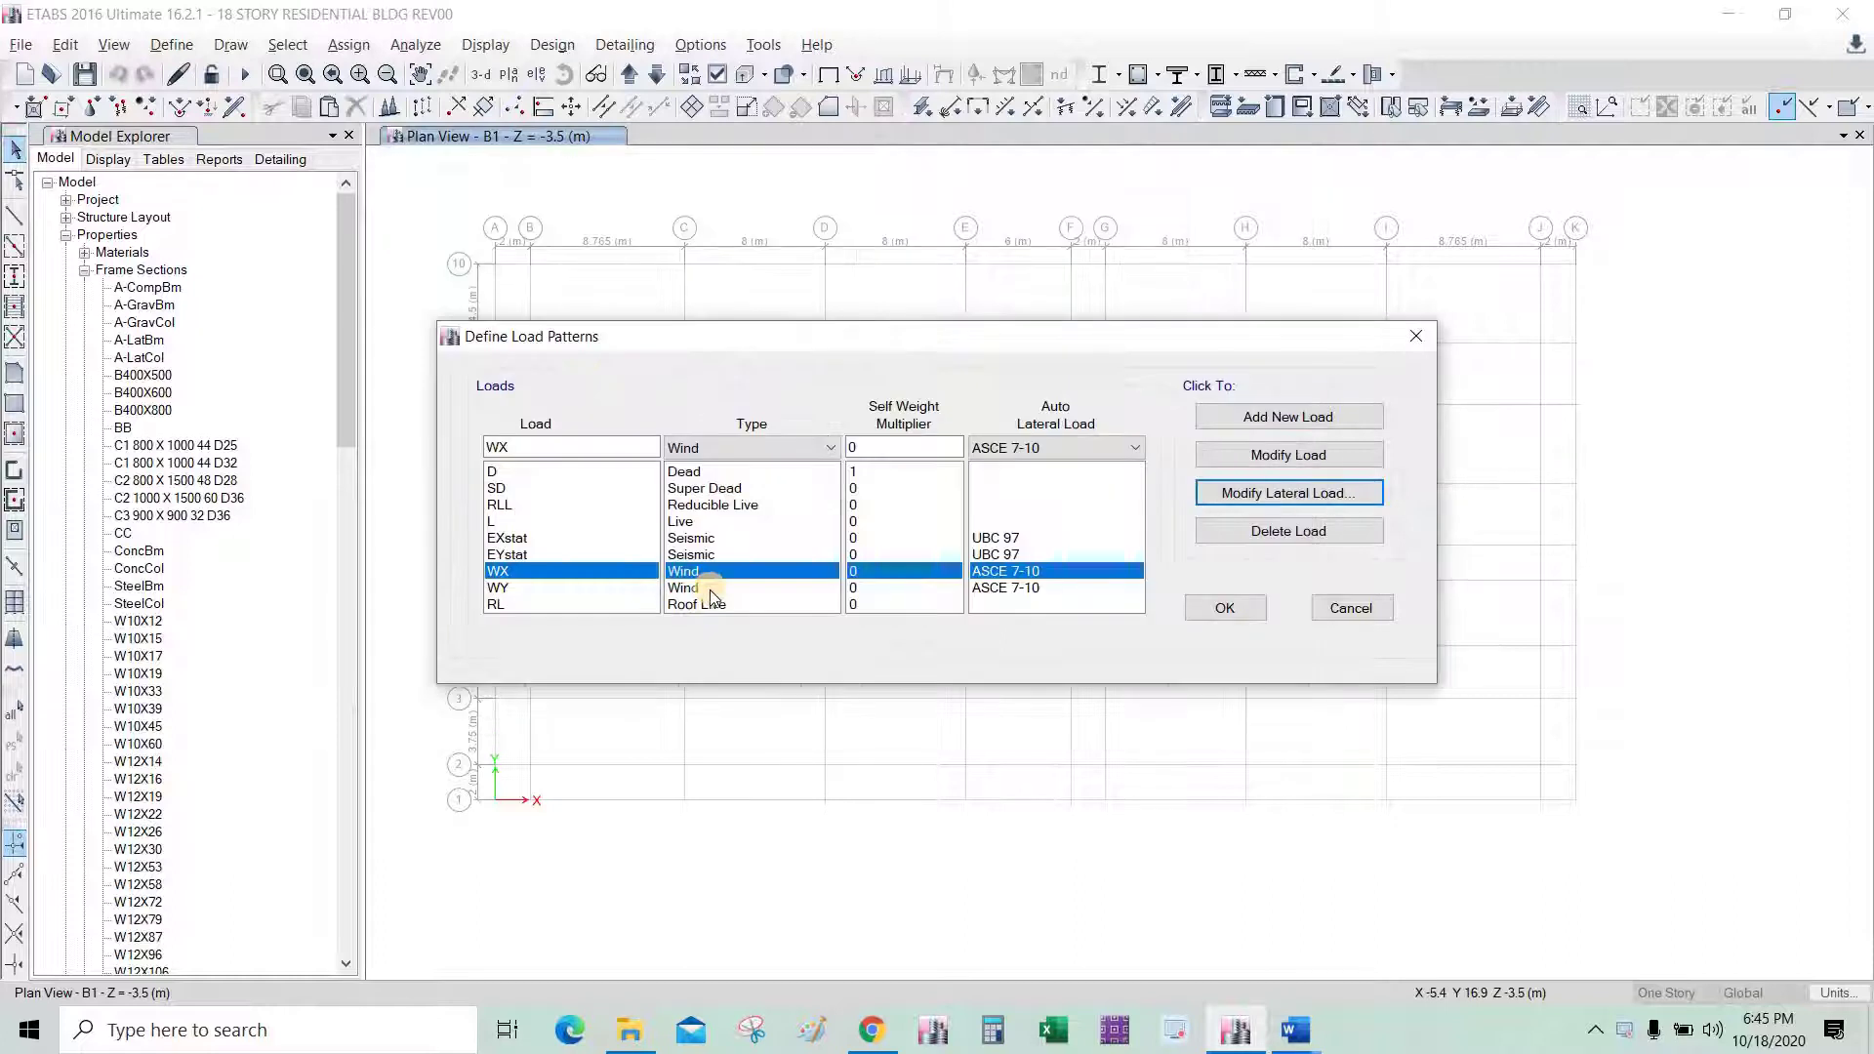
Open WY's ASCE 7-10 wind load parameters, check its exposure width data, and set the case to 1.
click(1264, 498)
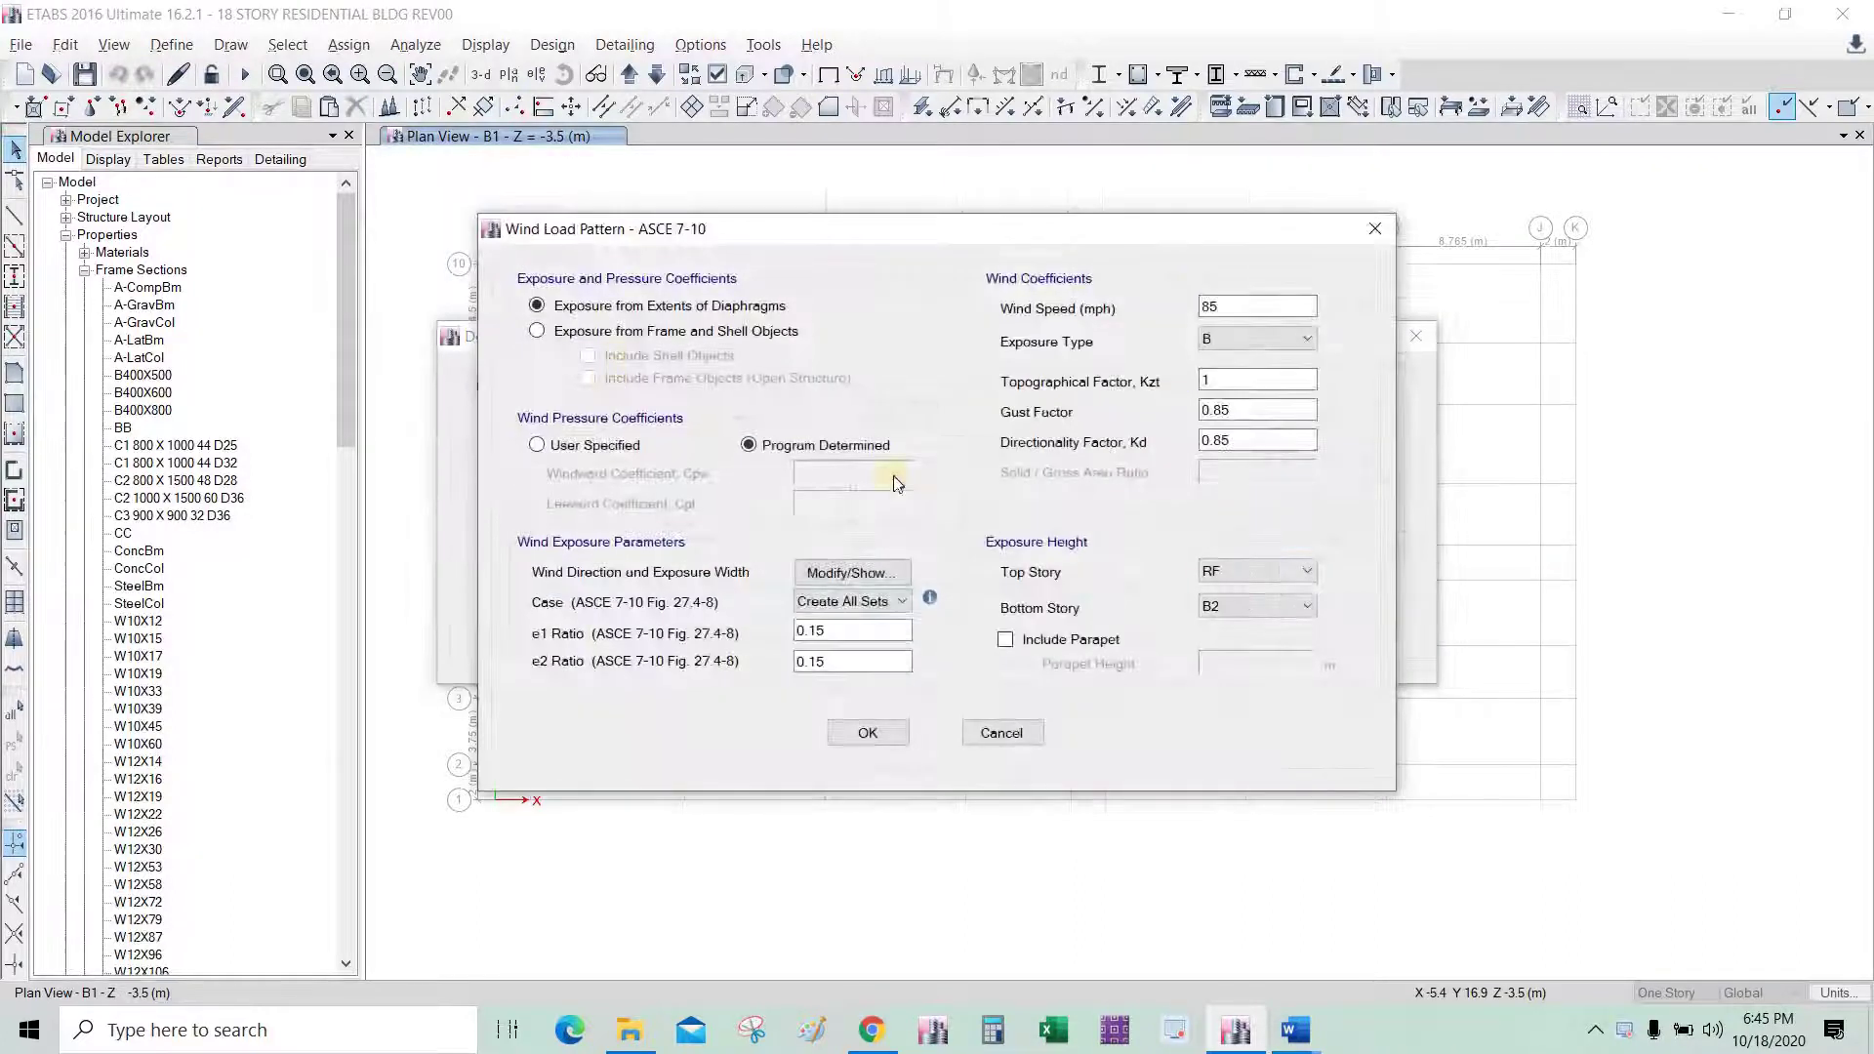
click(869, 575)
click(976, 847)
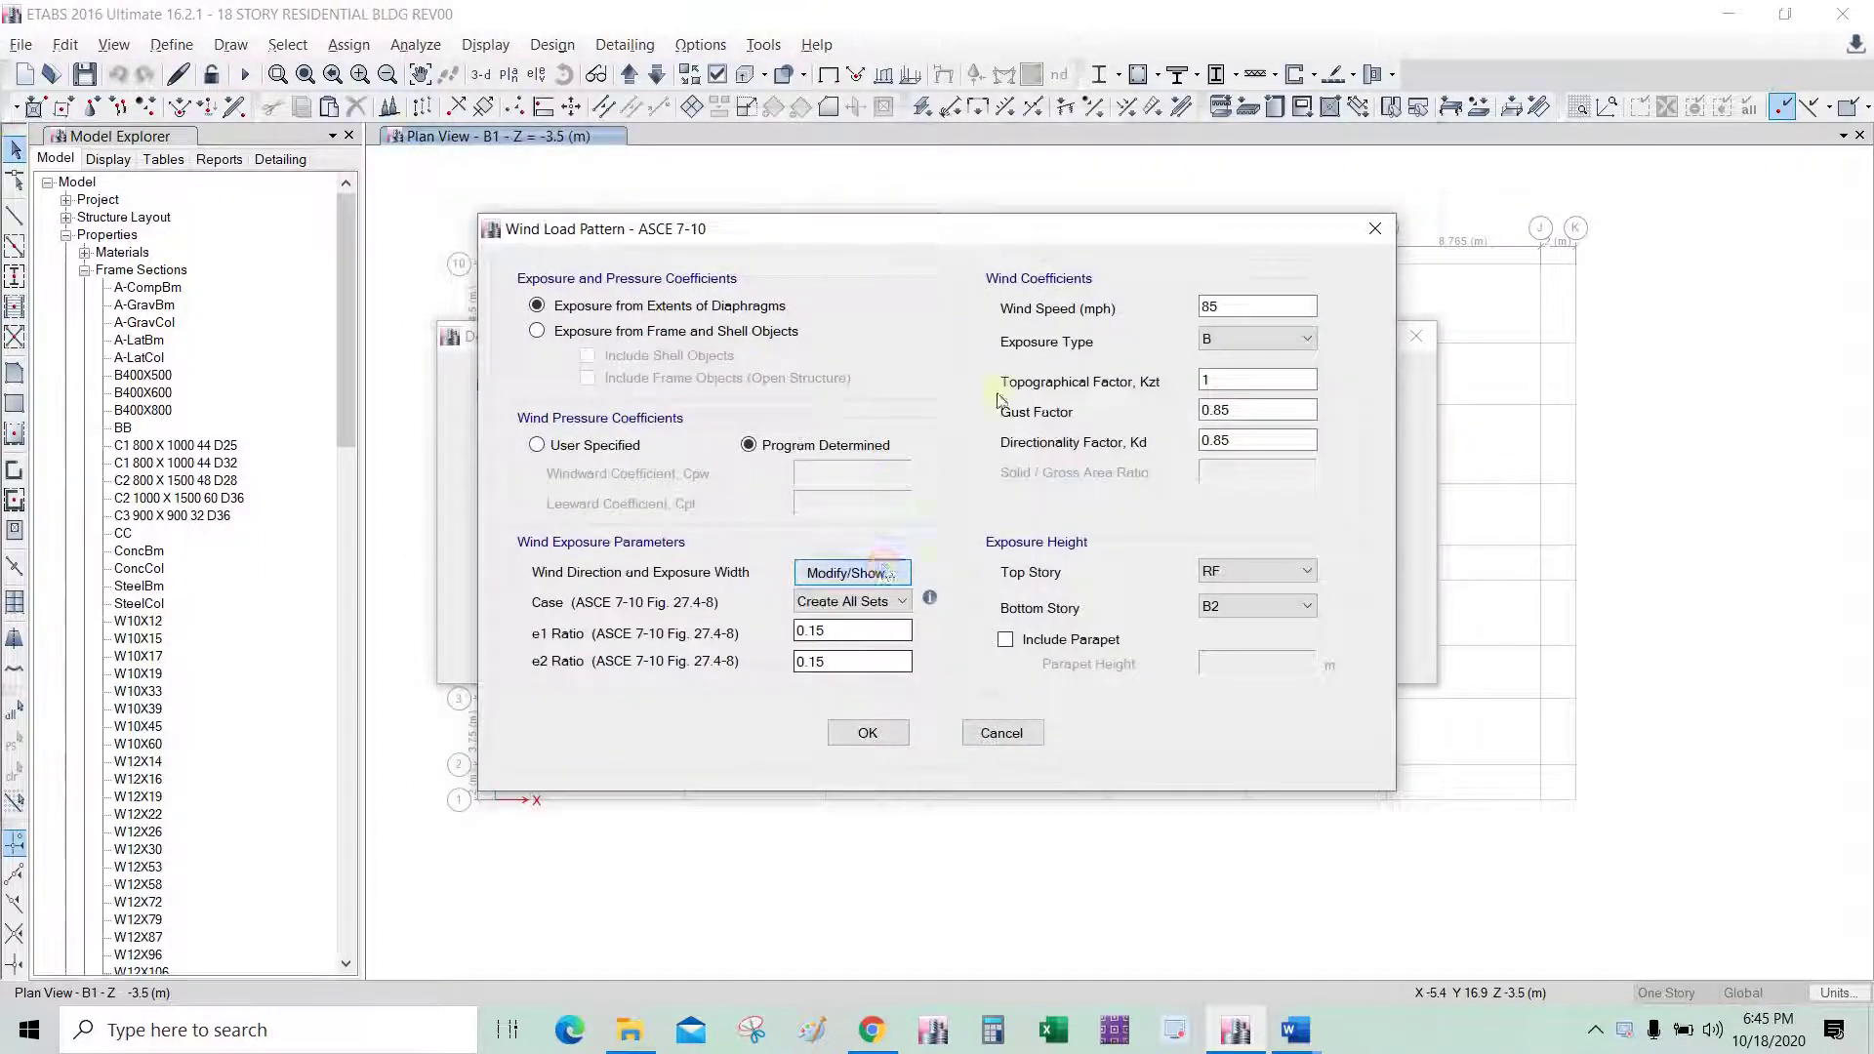
click(852, 573)
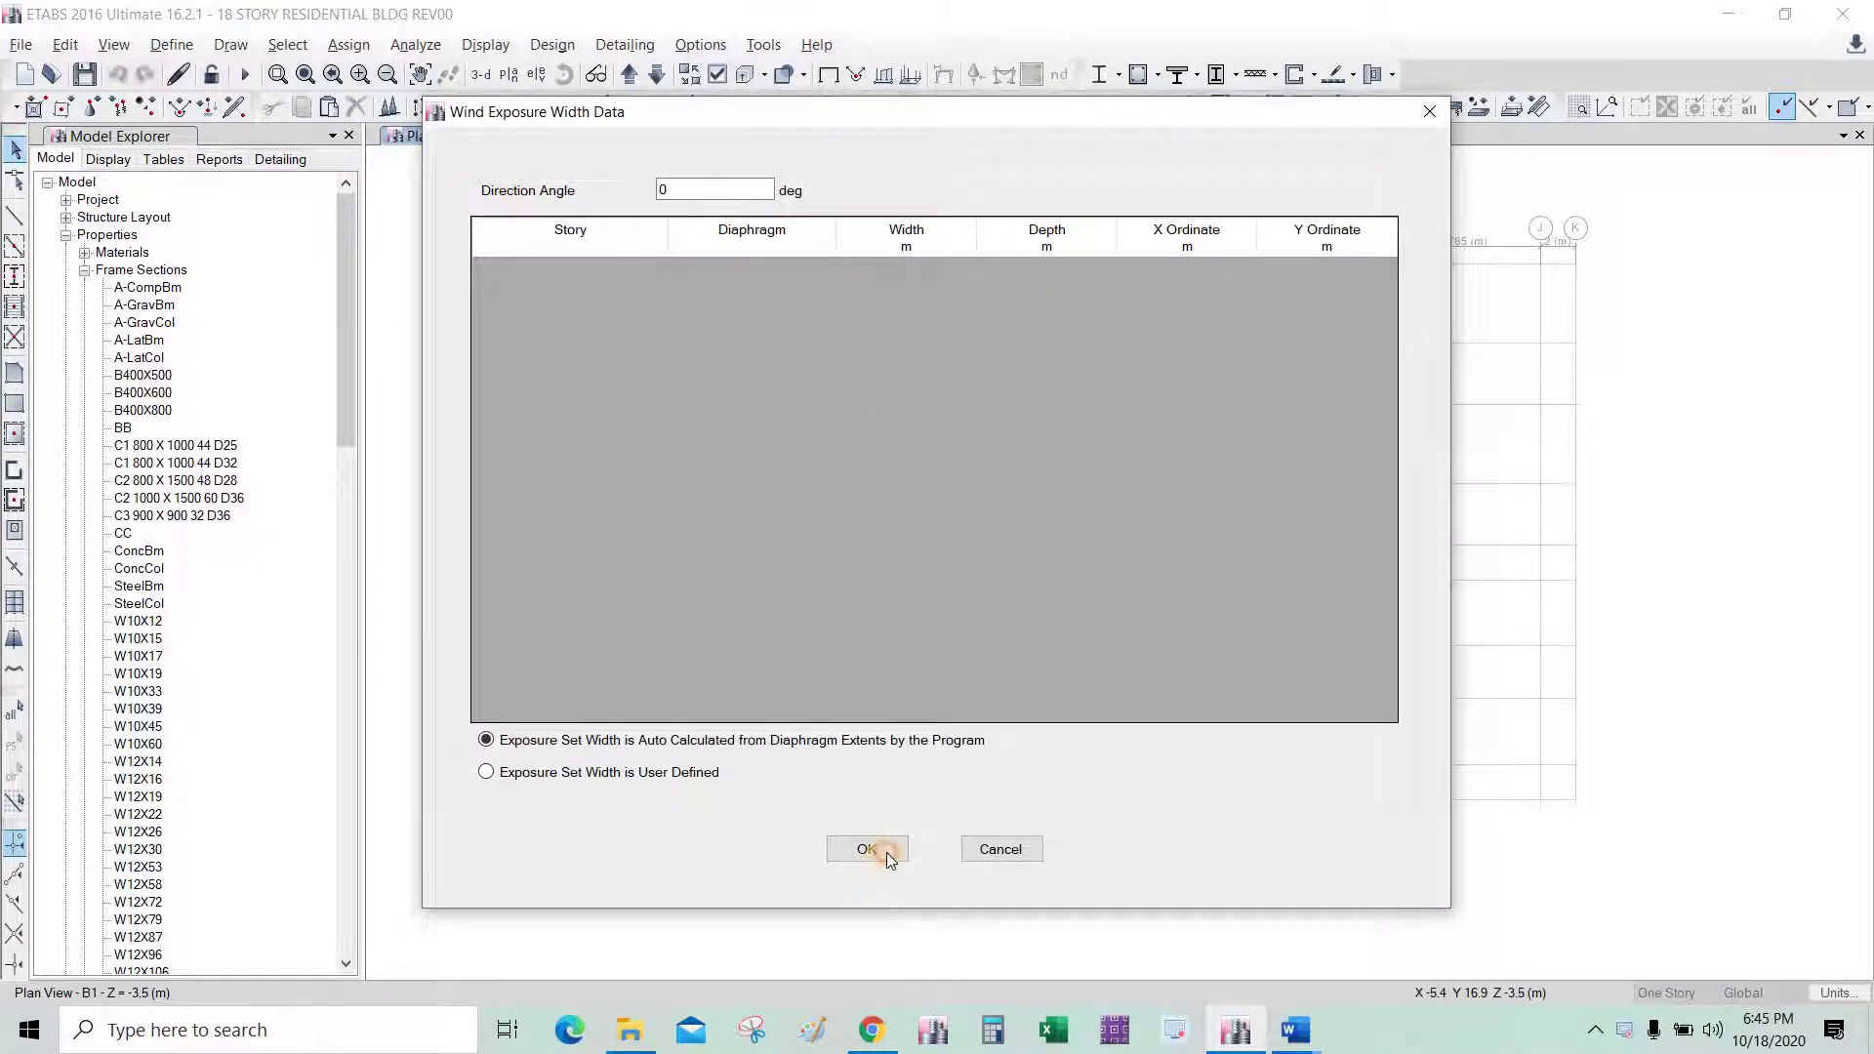
click(887, 852)
click(879, 607)
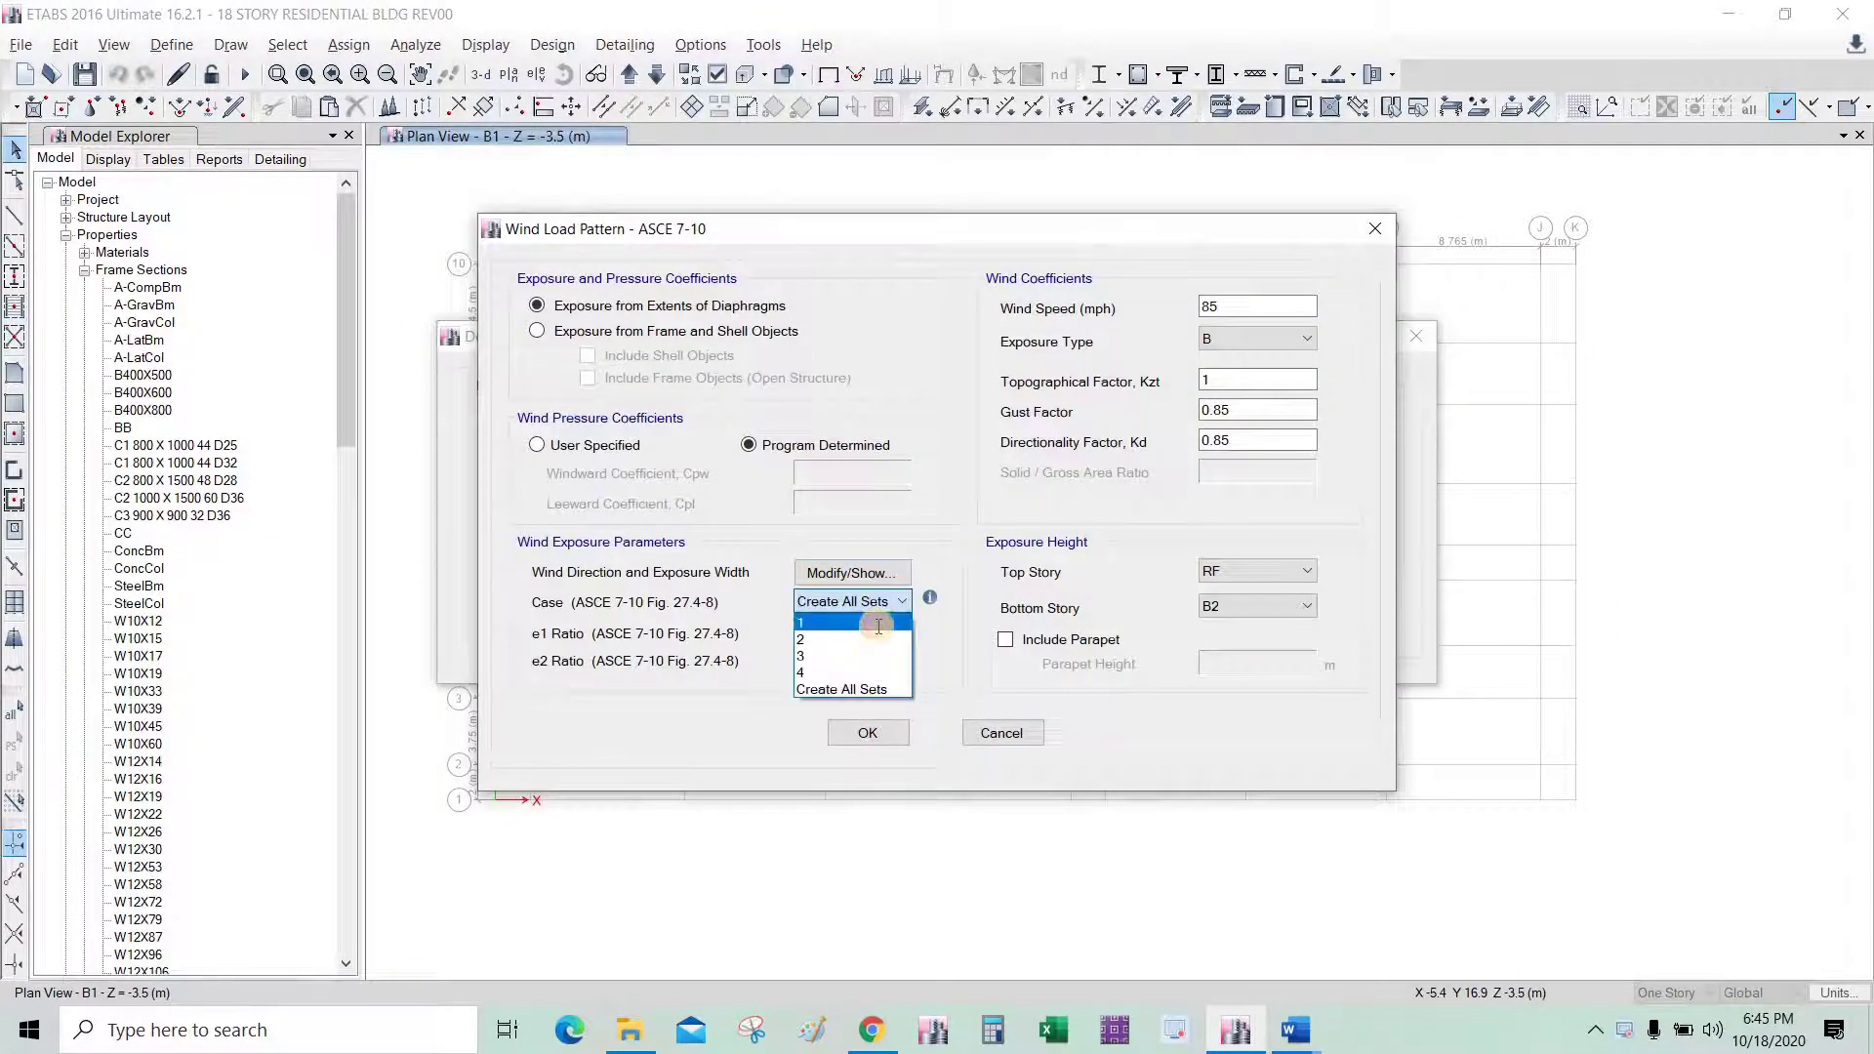
click(879, 624)
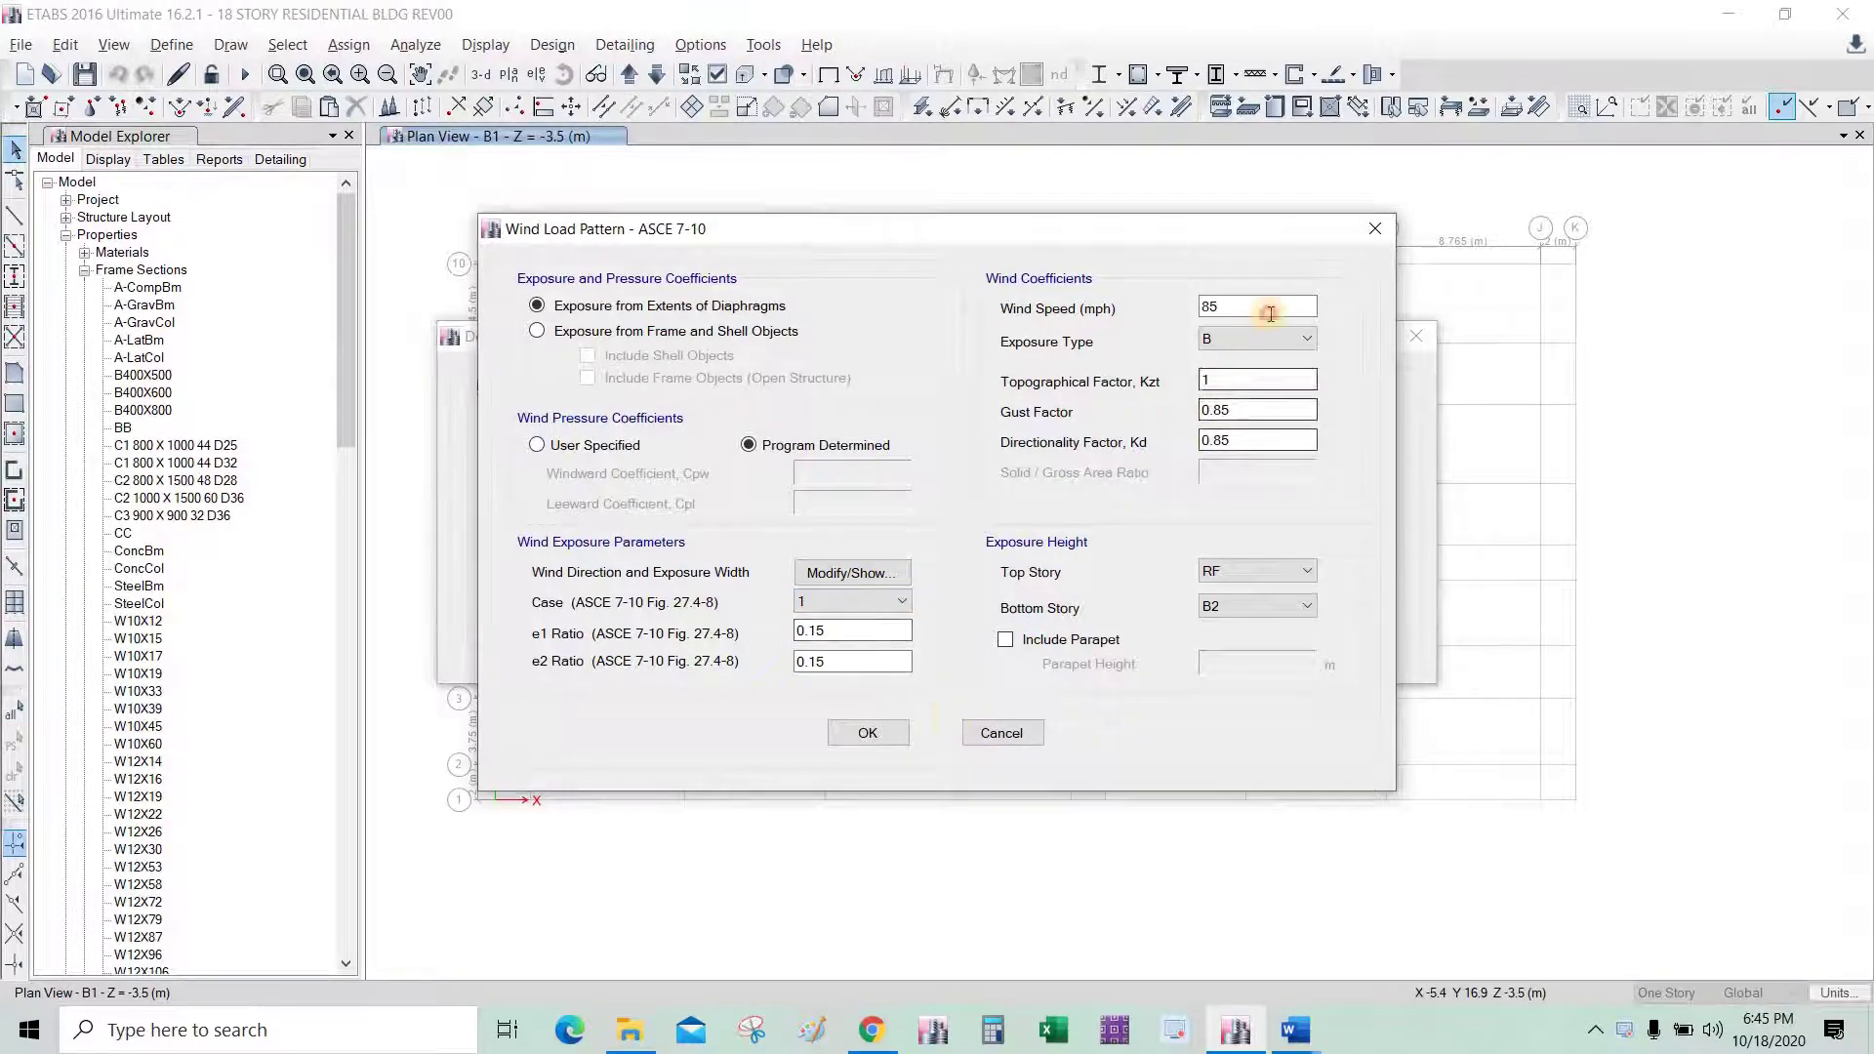
Set WY's wind speed to 162 mph and its exposure type to C.
drag(1271, 314, 1168, 320)
text(16)
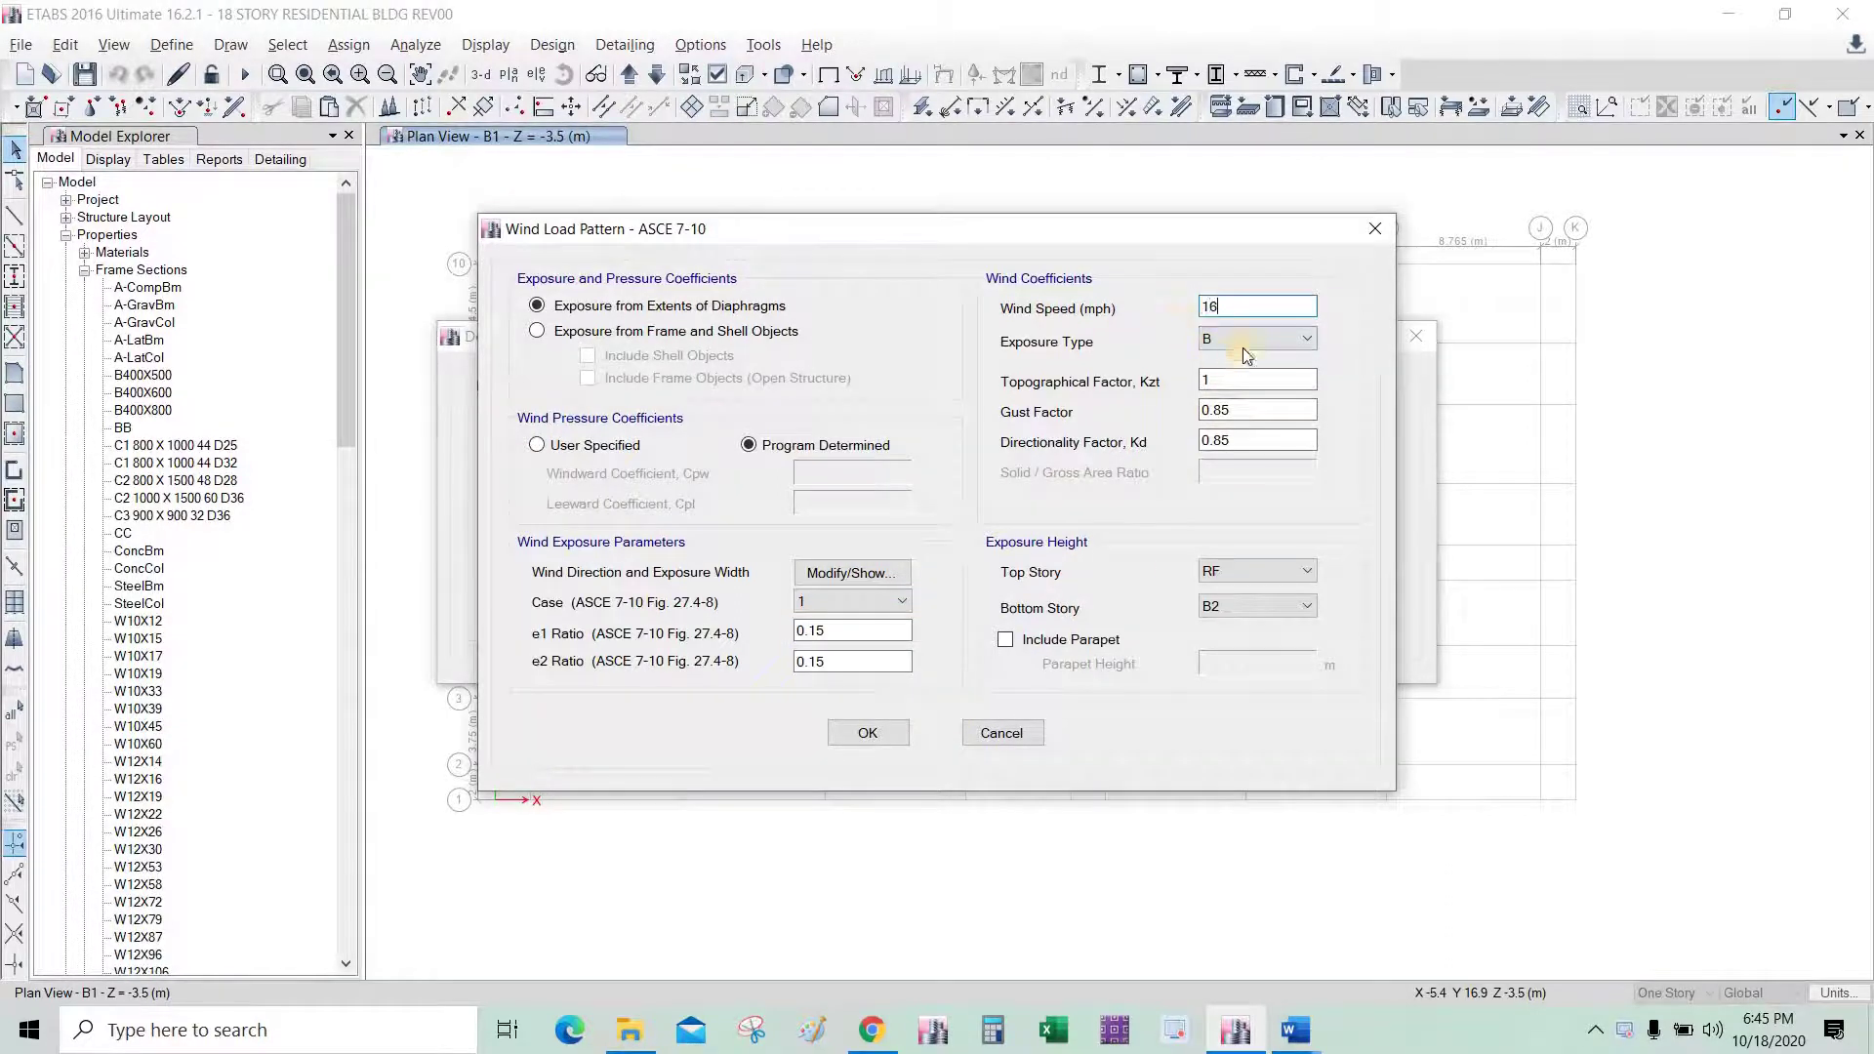
text(2)
click(1248, 337)
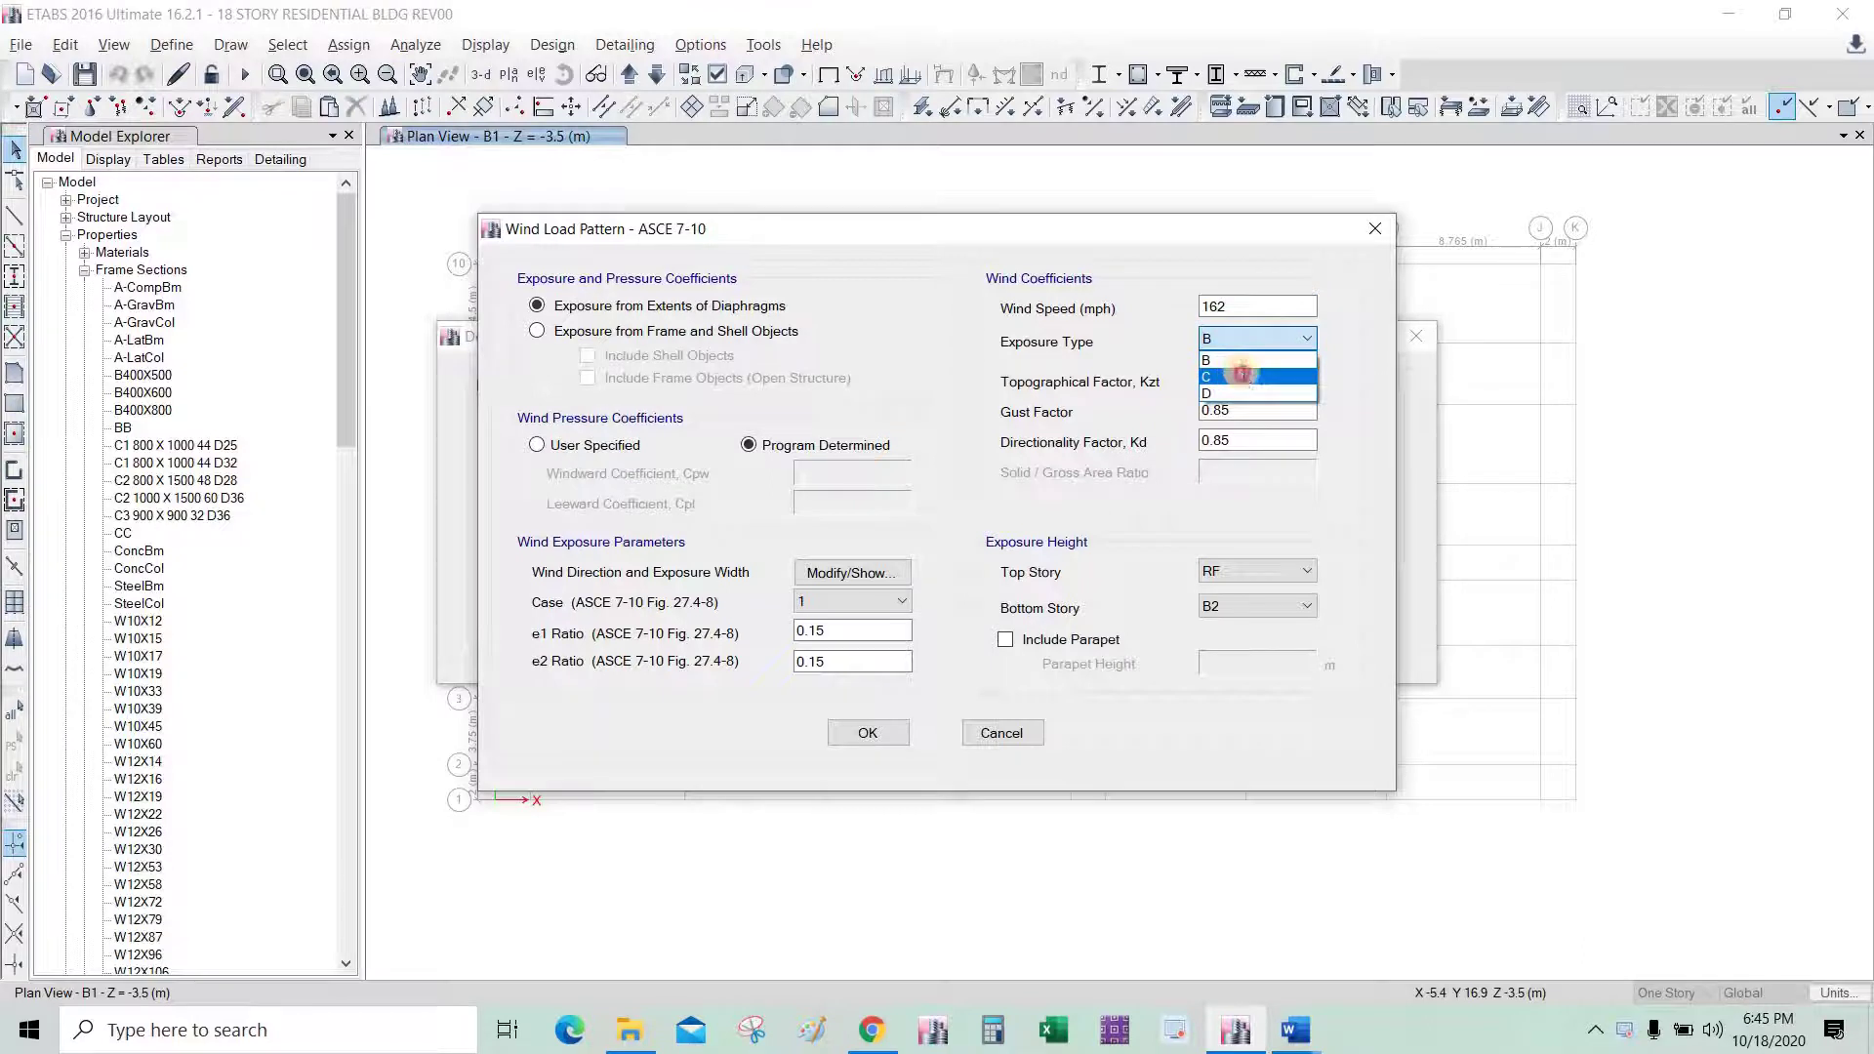
click(1237, 376)
Define WY's exposure height from bottom story GF to top story RF and include a parapet 1.2 m high.
click(1239, 571)
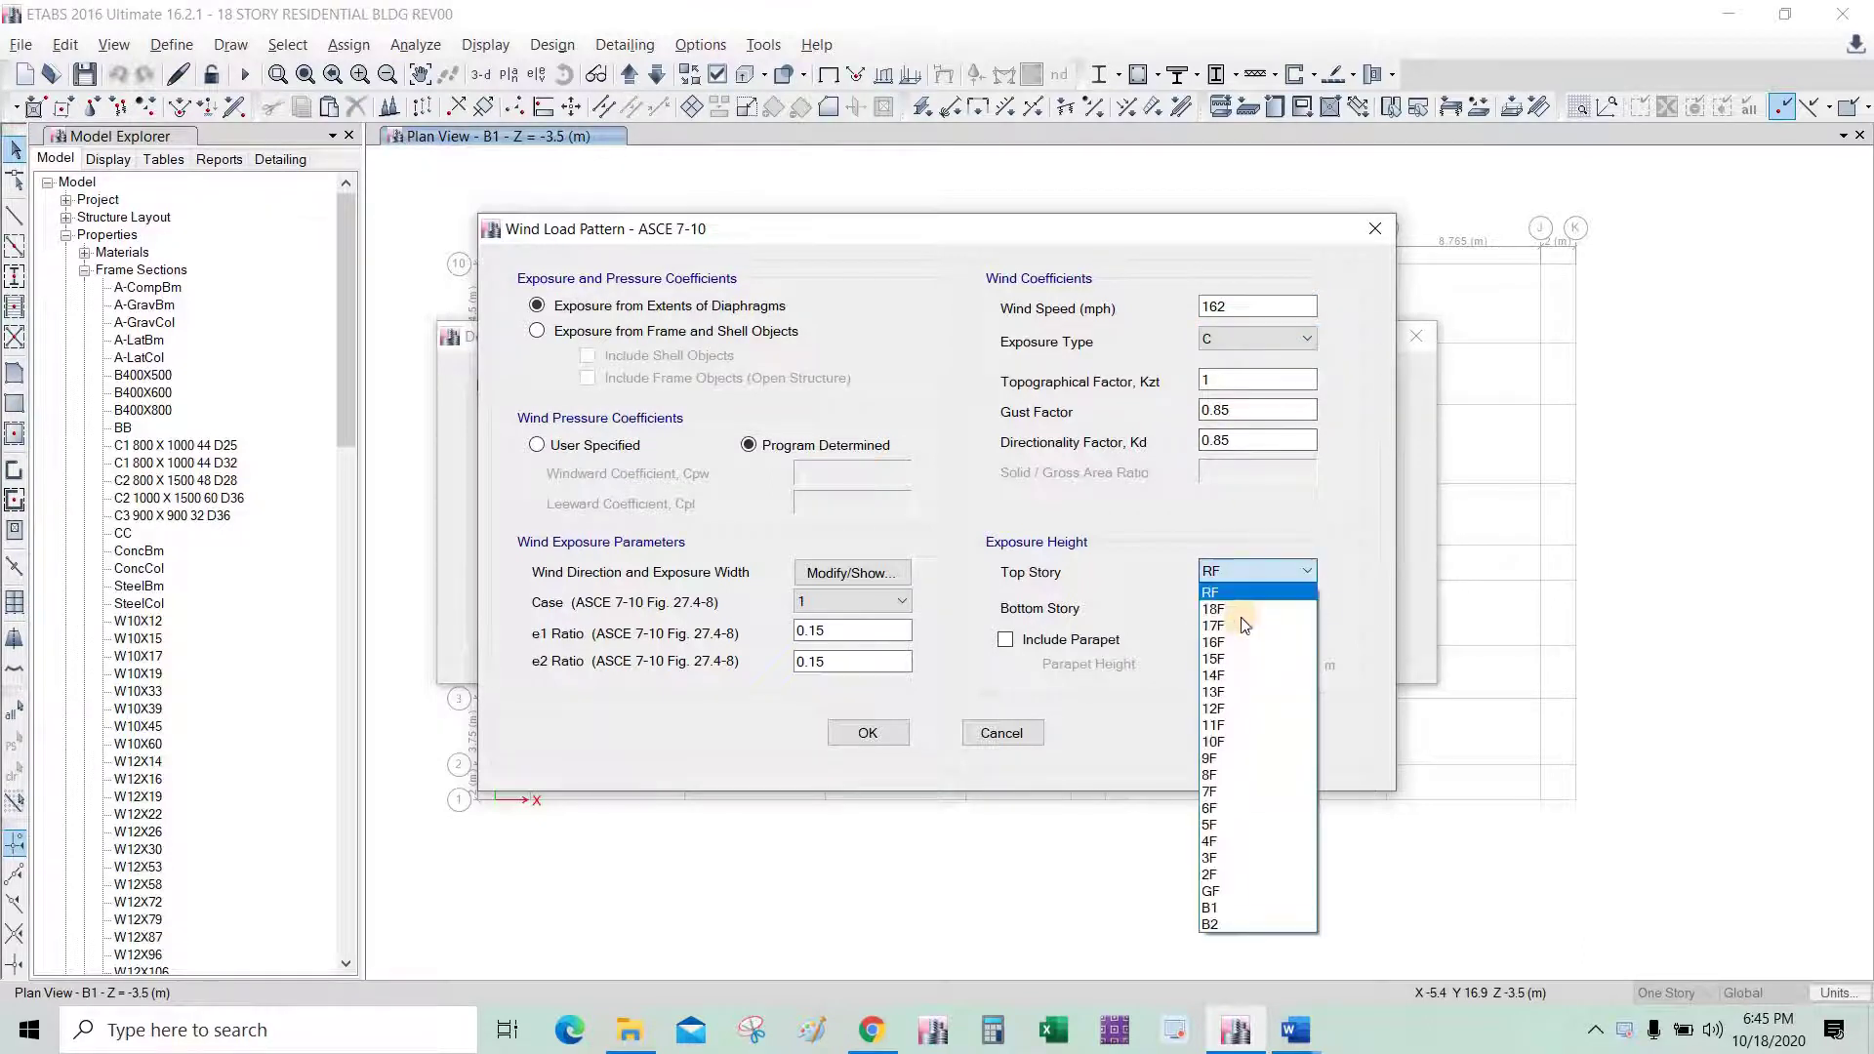
click(1232, 593)
click(1258, 607)
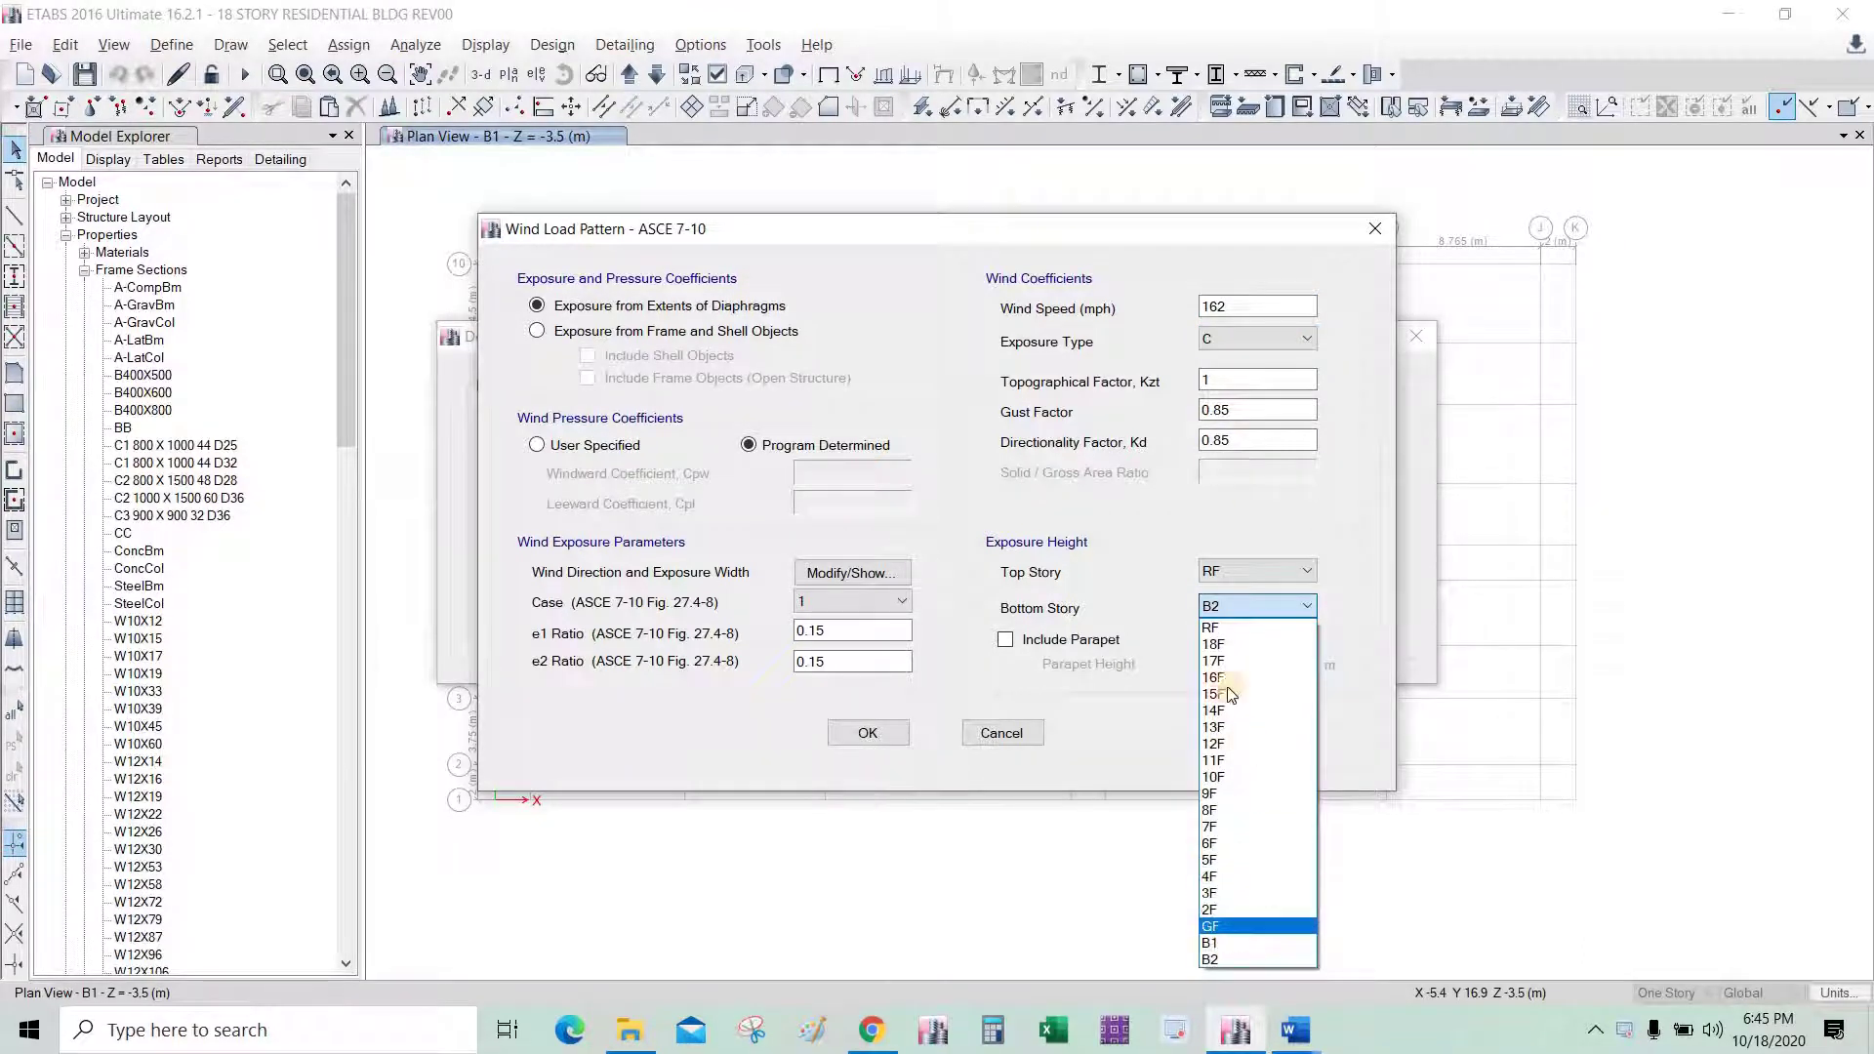
click(1210, 927)
click(1006, 640)
key(Tab)
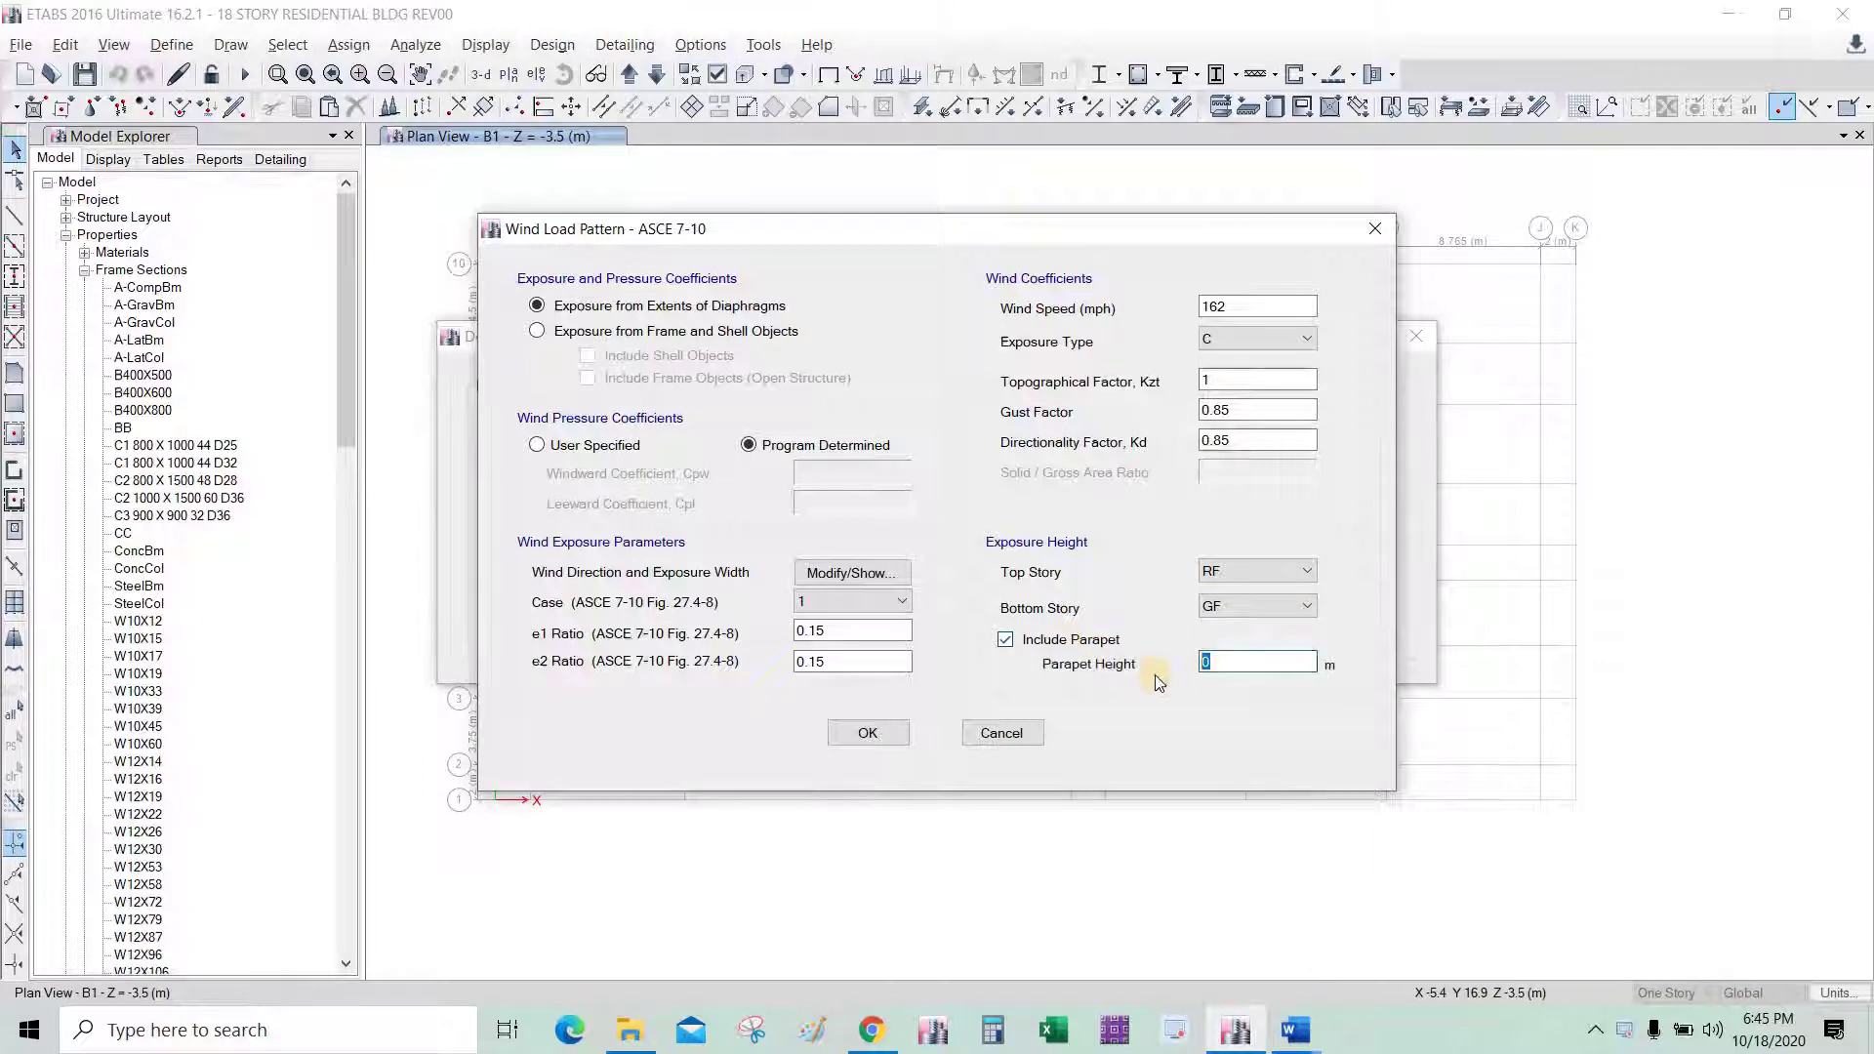
text(1.)
text(2)
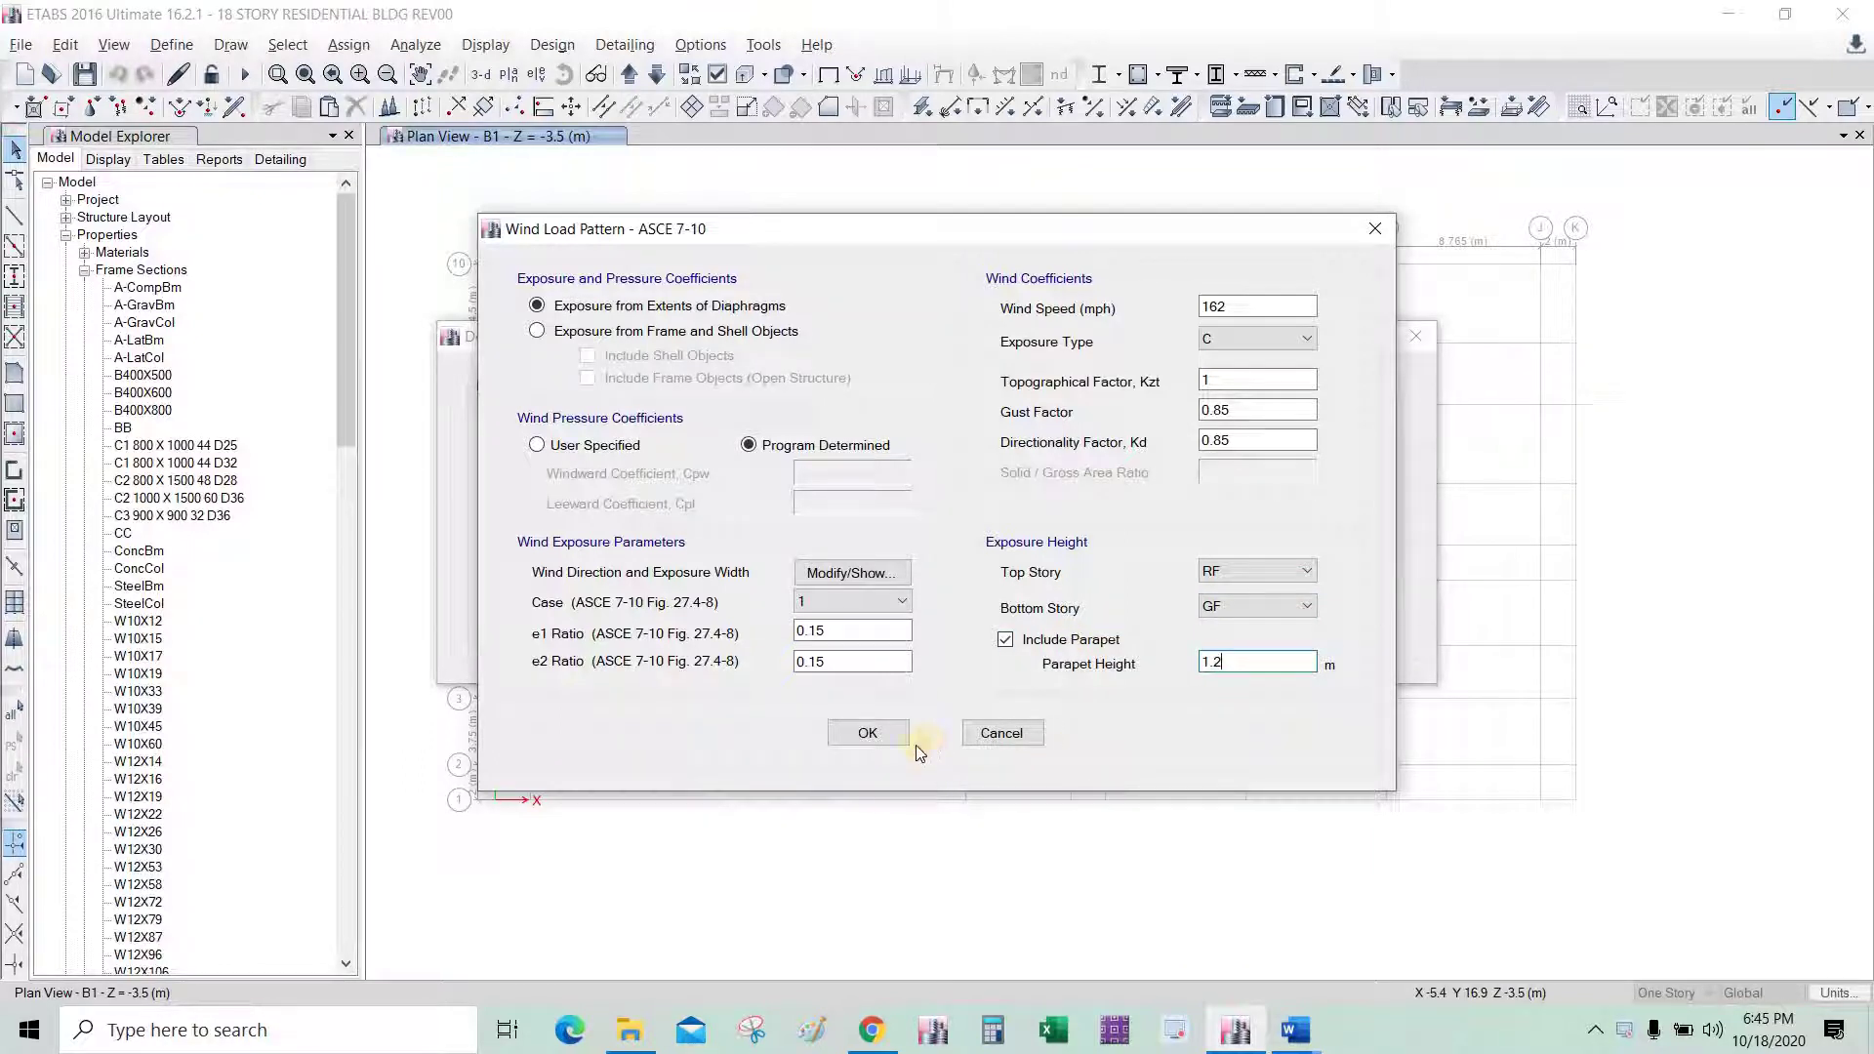
Set WY's wind direction angle to 90 degrees and accept its ASCE 7-10 wind load settings.
click(883, 574)
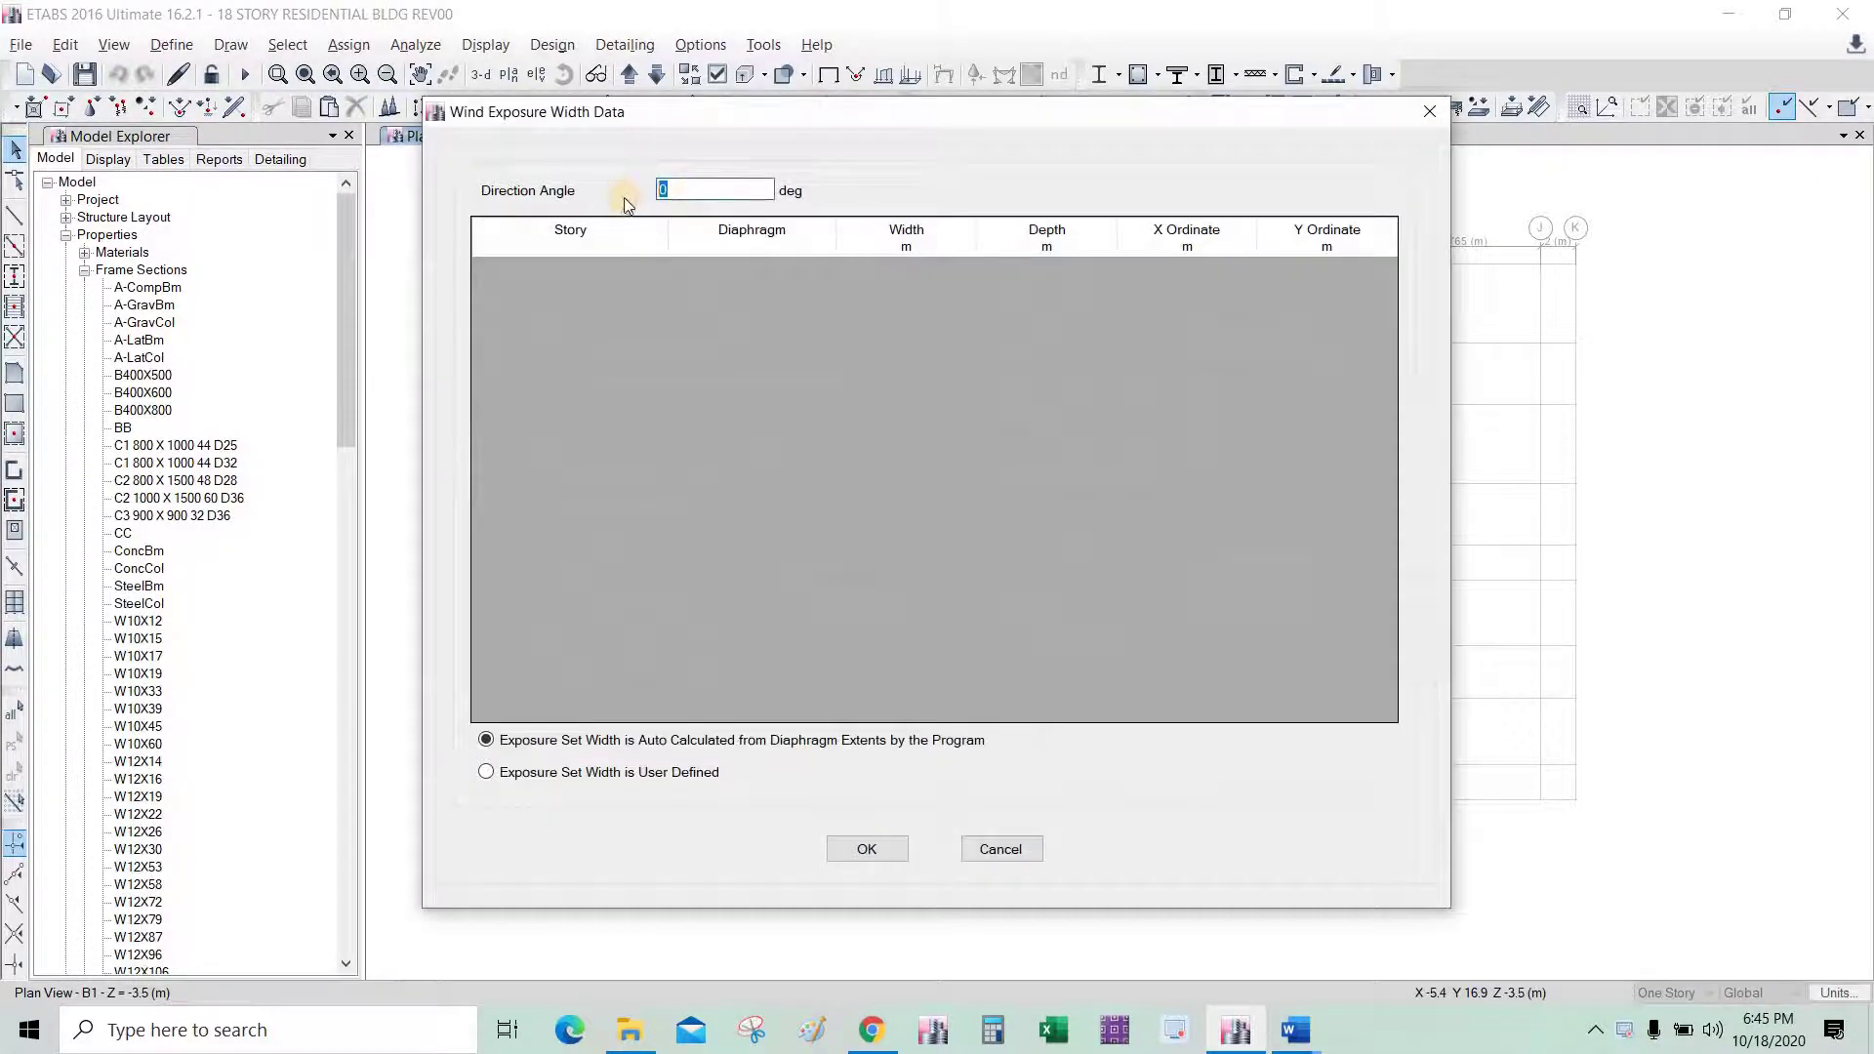
text(90)
click(898, 850)
click(869, 734)
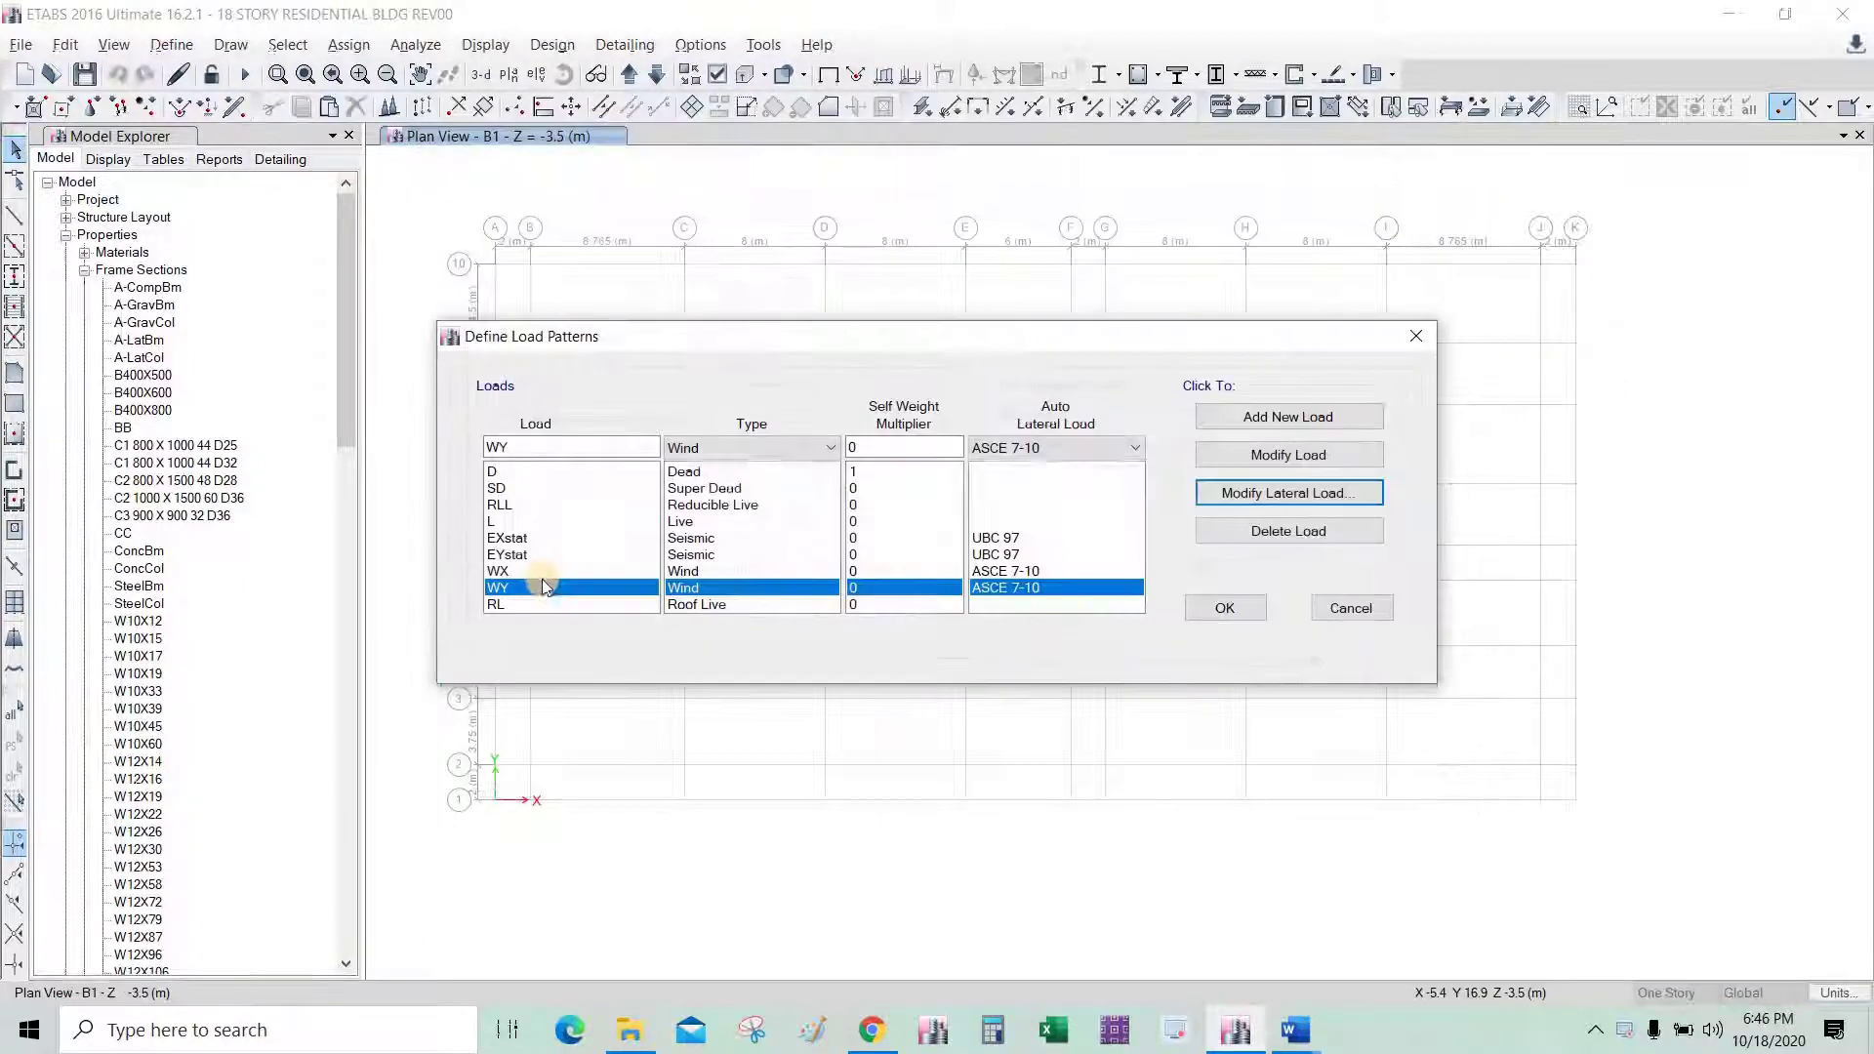
Check WX's wind direction angle and accept the full set of load patterns.
click(756, 571)
click(1289, 493)
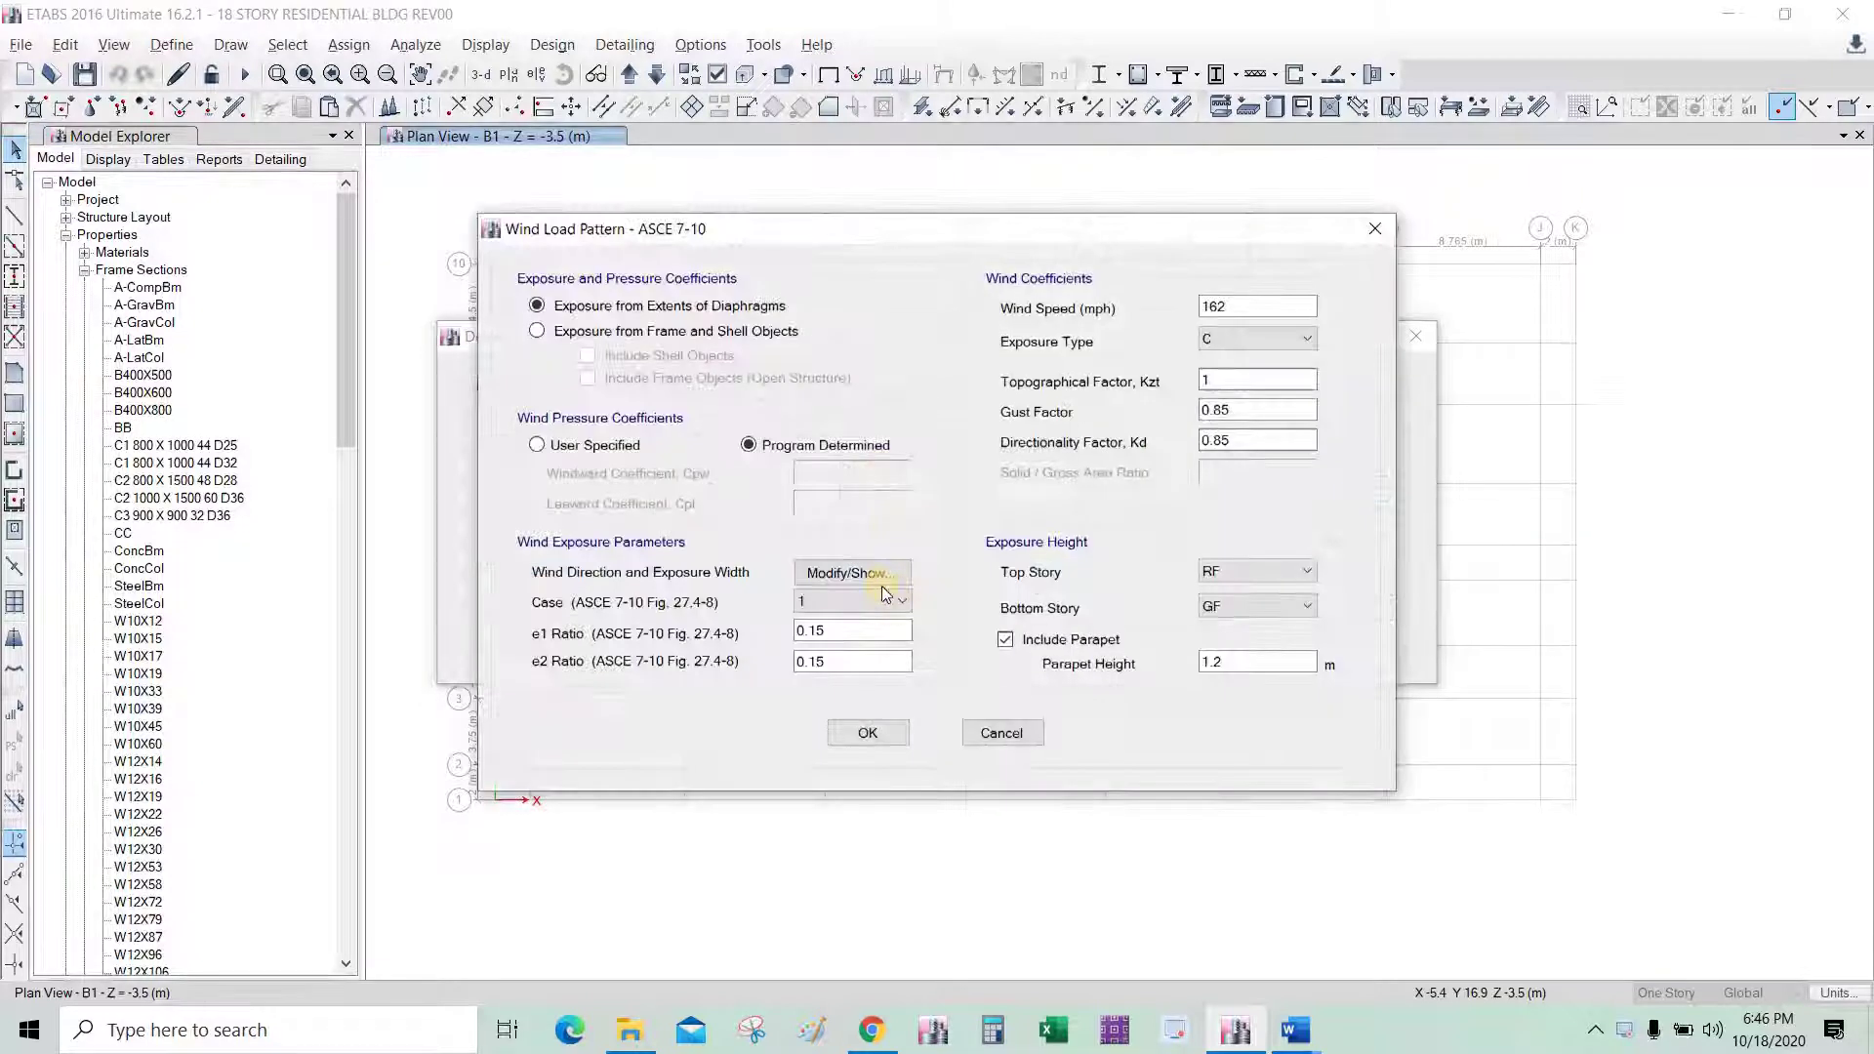
click(825, 574)
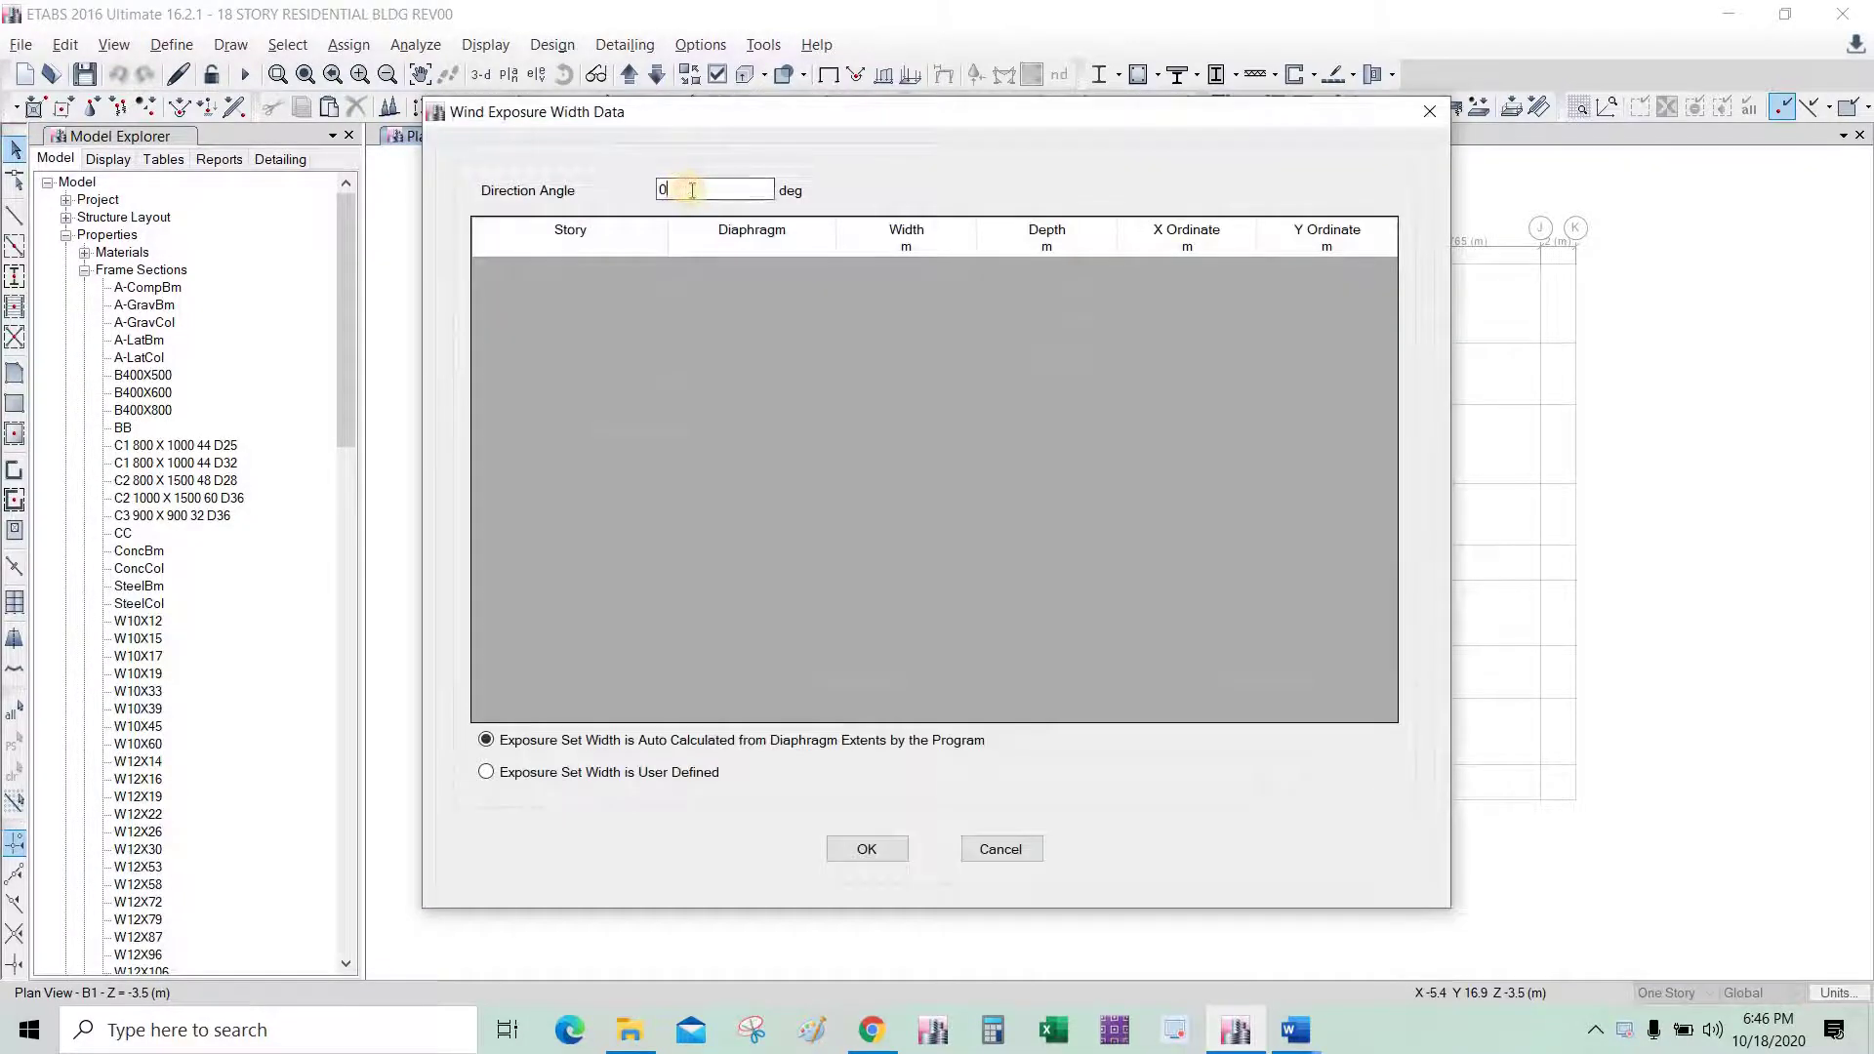
click(953, 850)
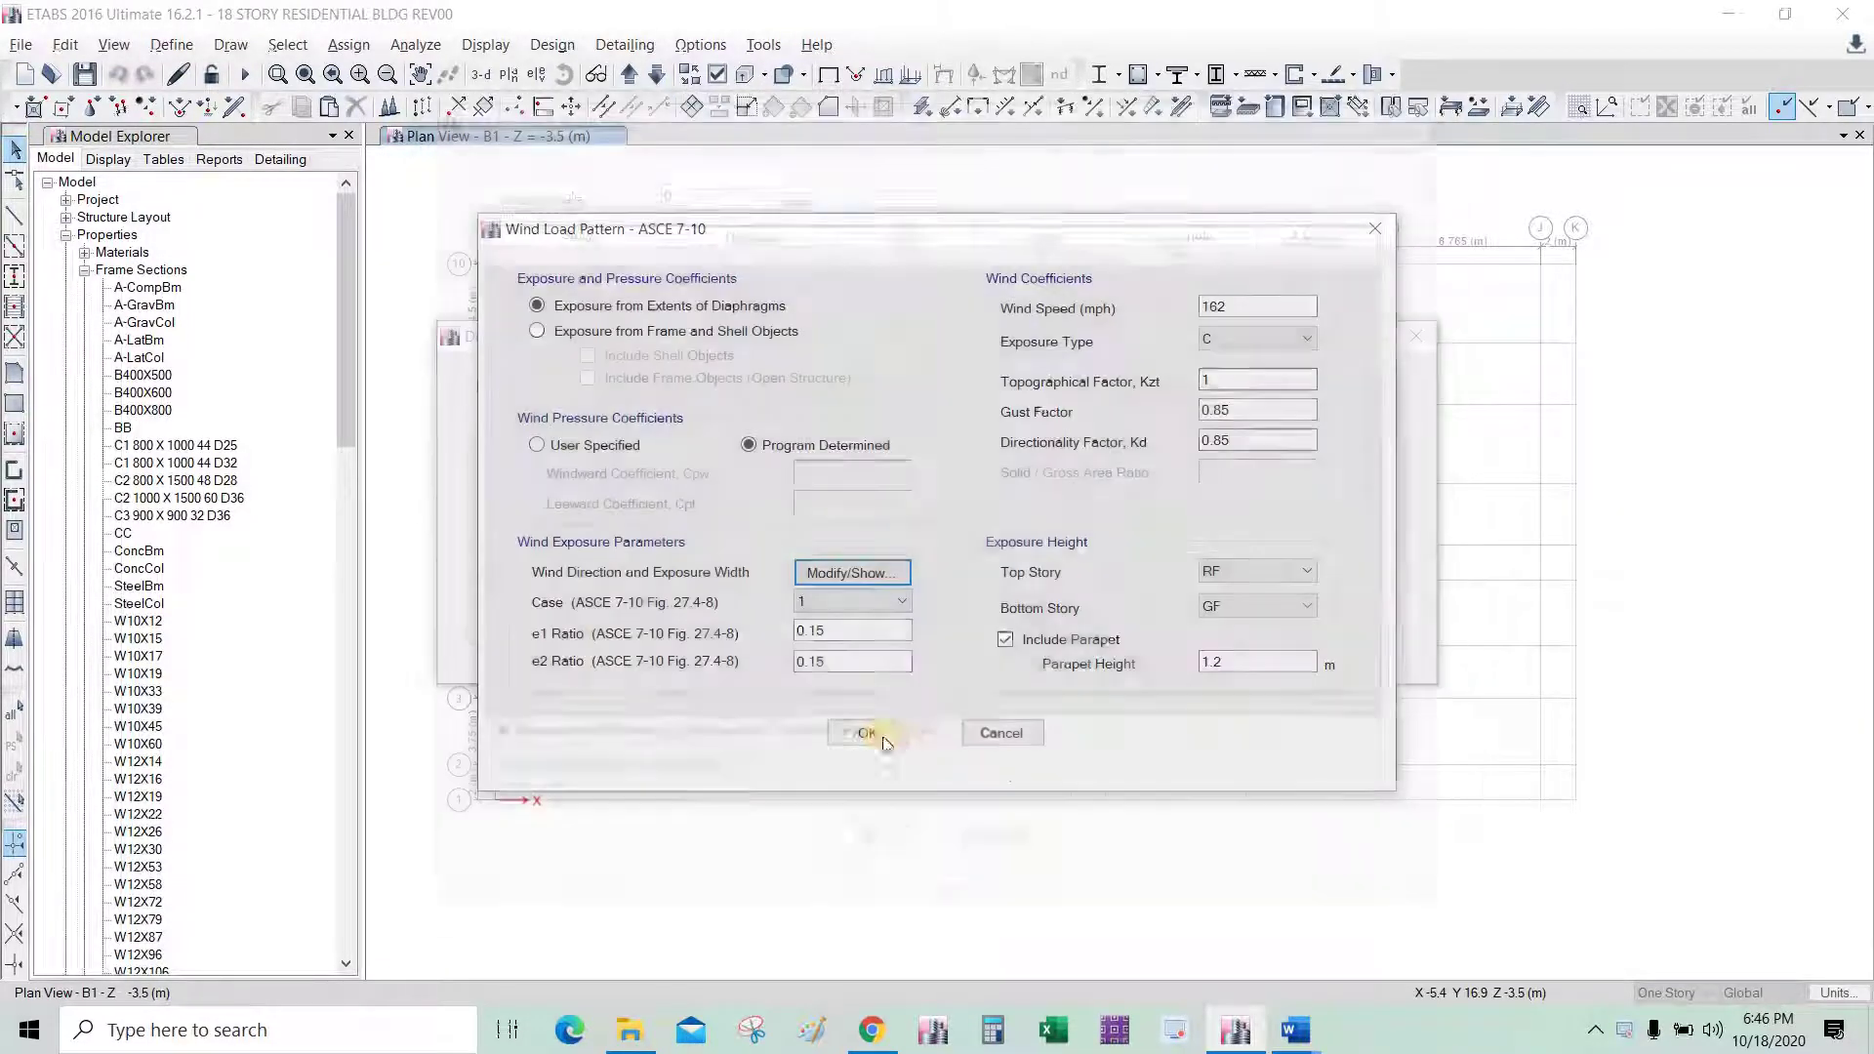
click(867, 737)
click(1228, 608)
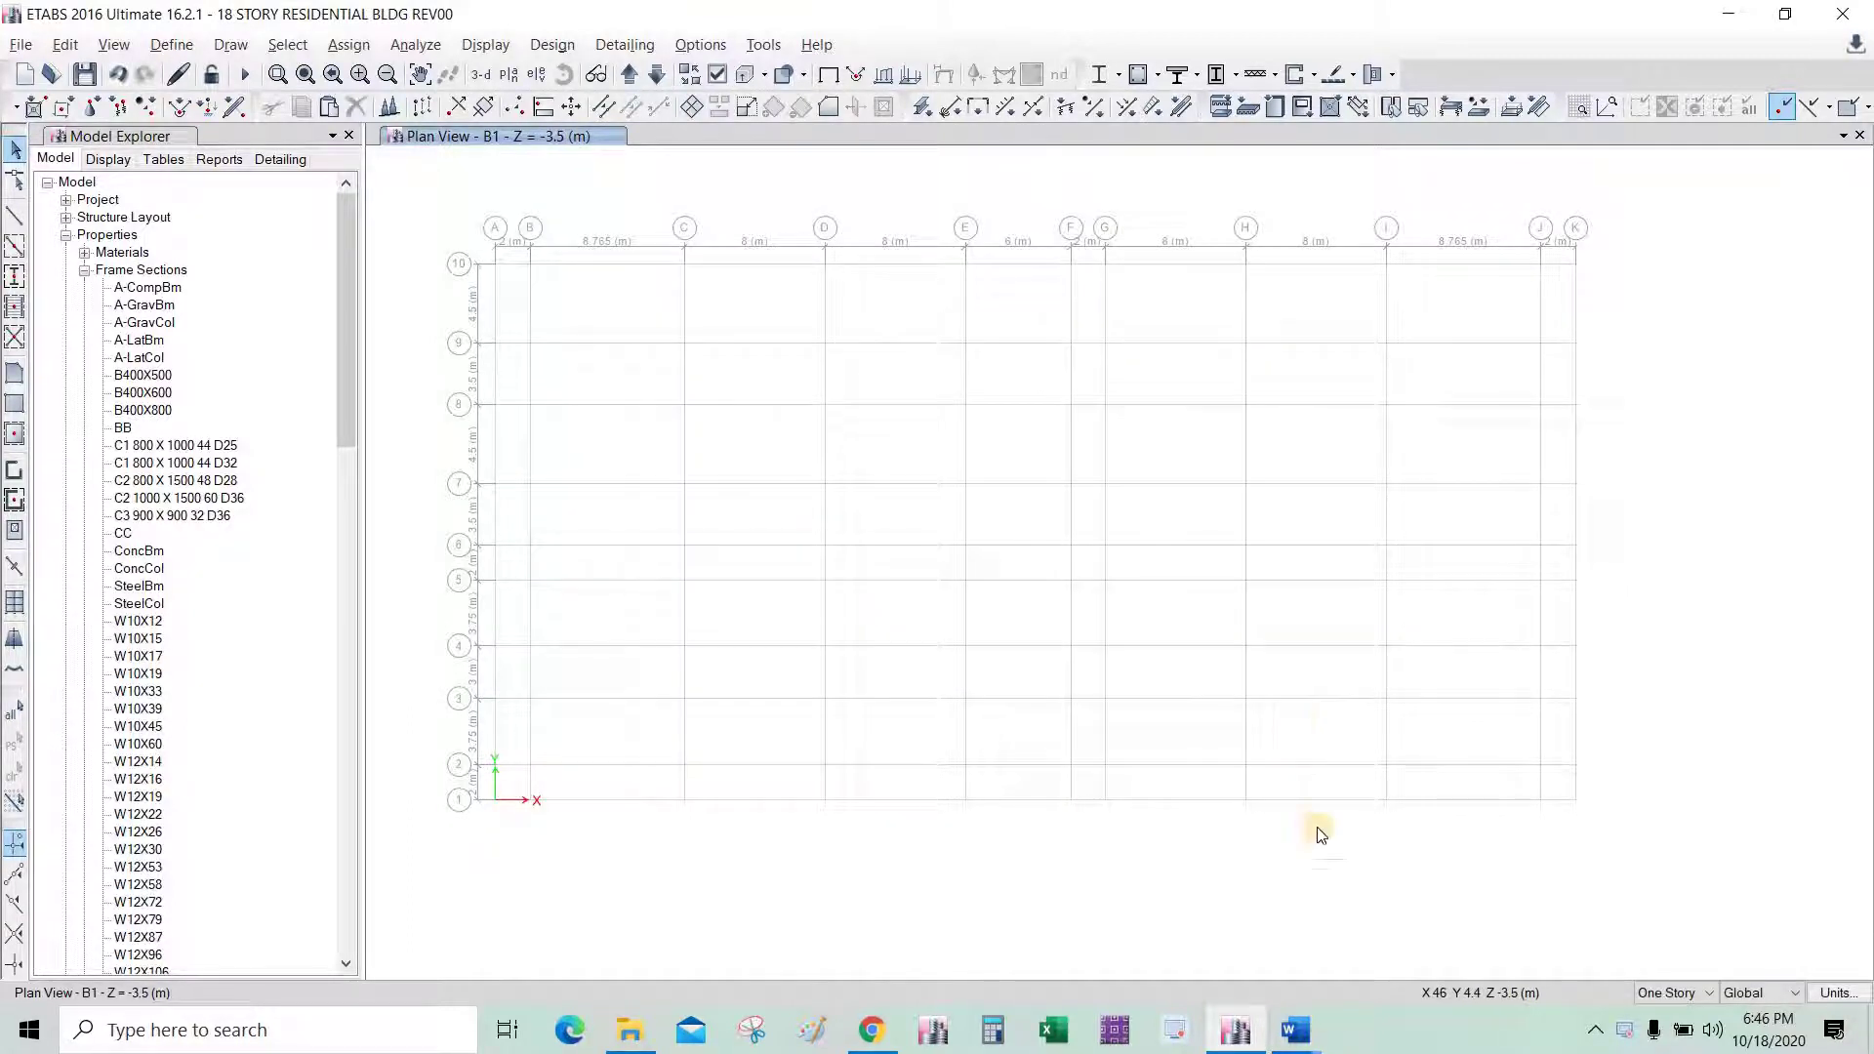
Switch to the STEP BY STEP PROCEDURE document in Word, check the remaining definition items, and return to ETABS.
mouse_move(1296, 1034)
click(1222, 947)
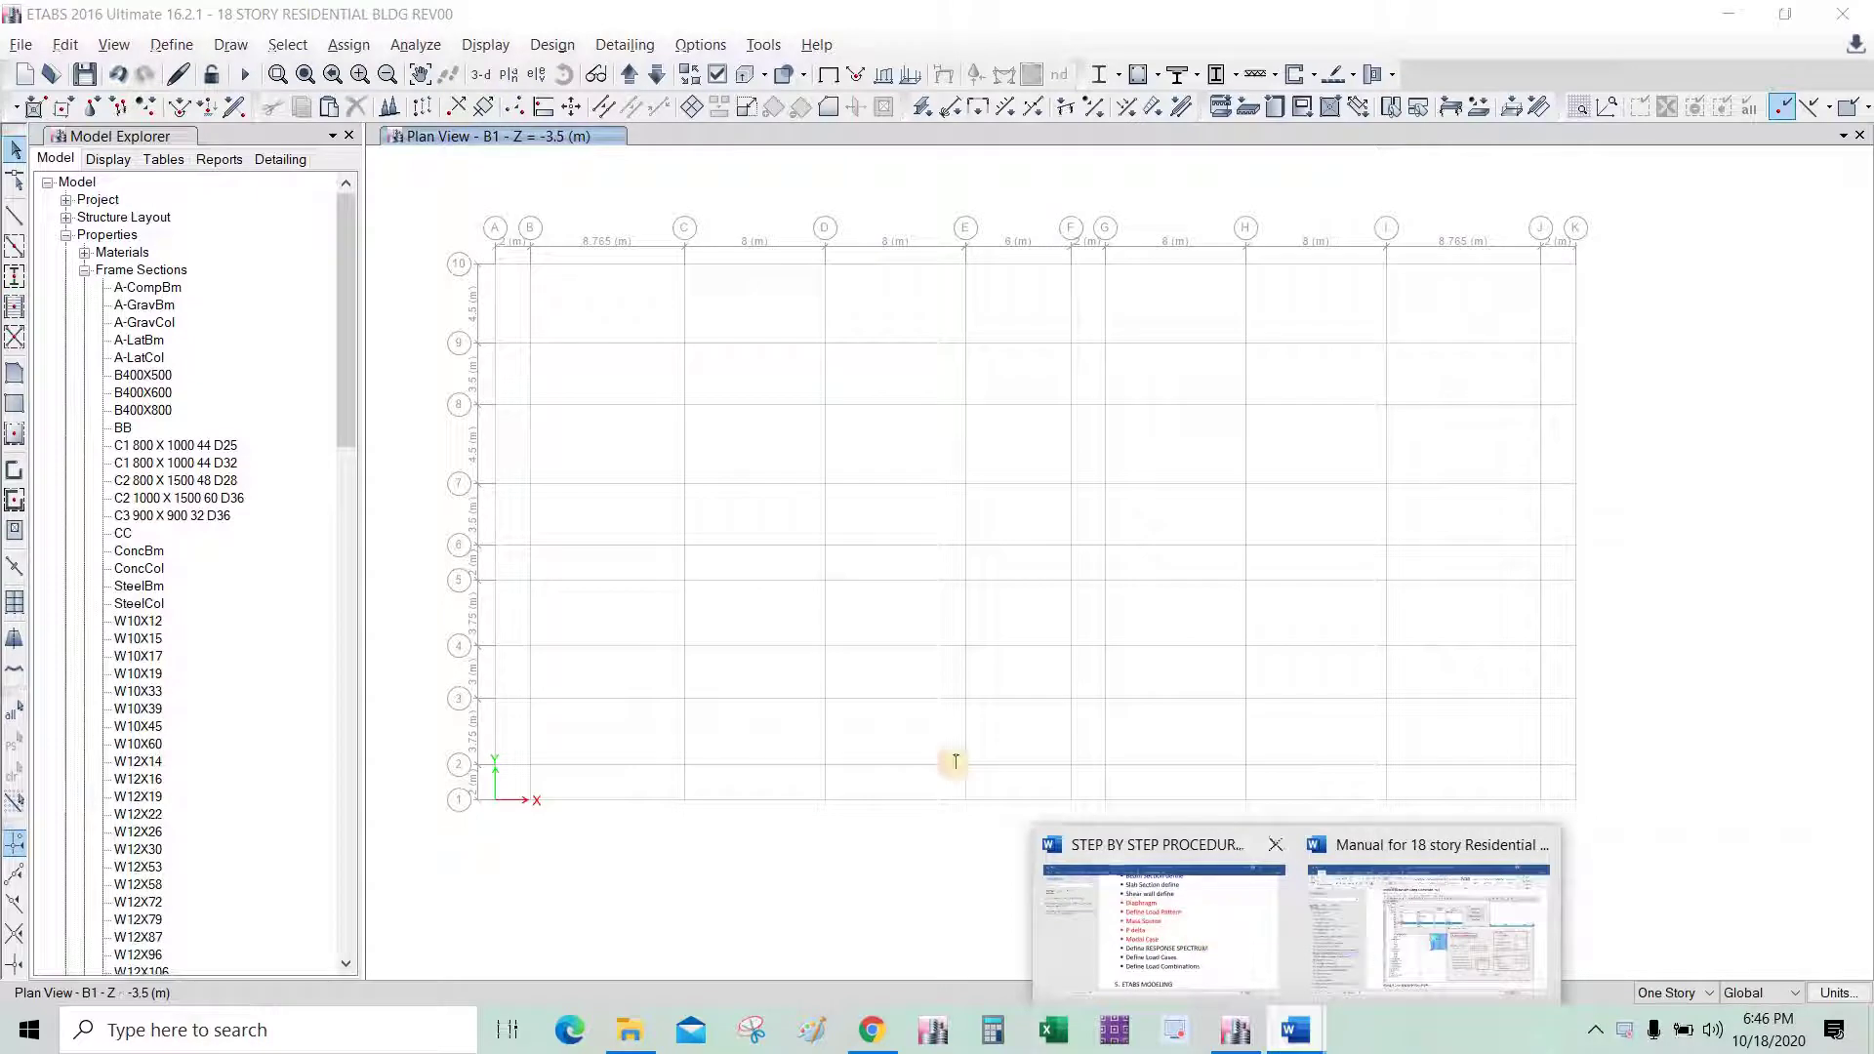
click(934, 444)
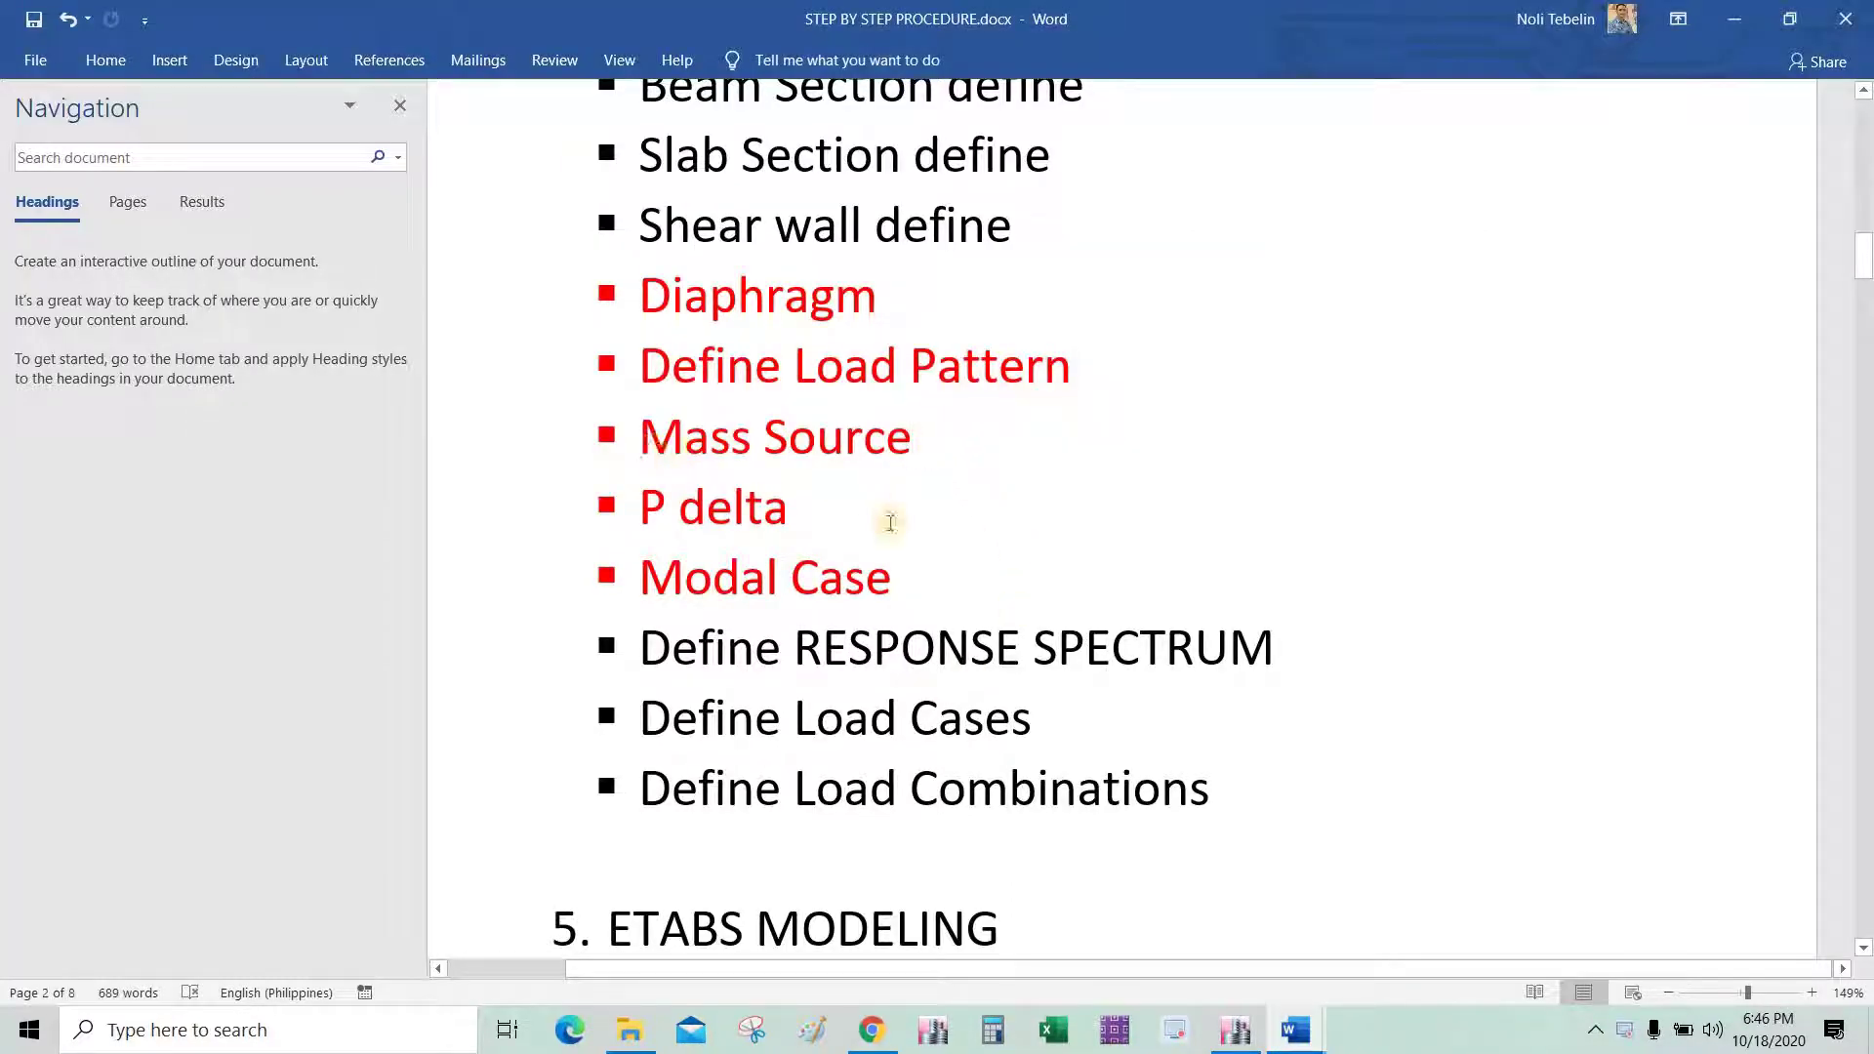
key(Down)
key(Down)
click(1734, 18)
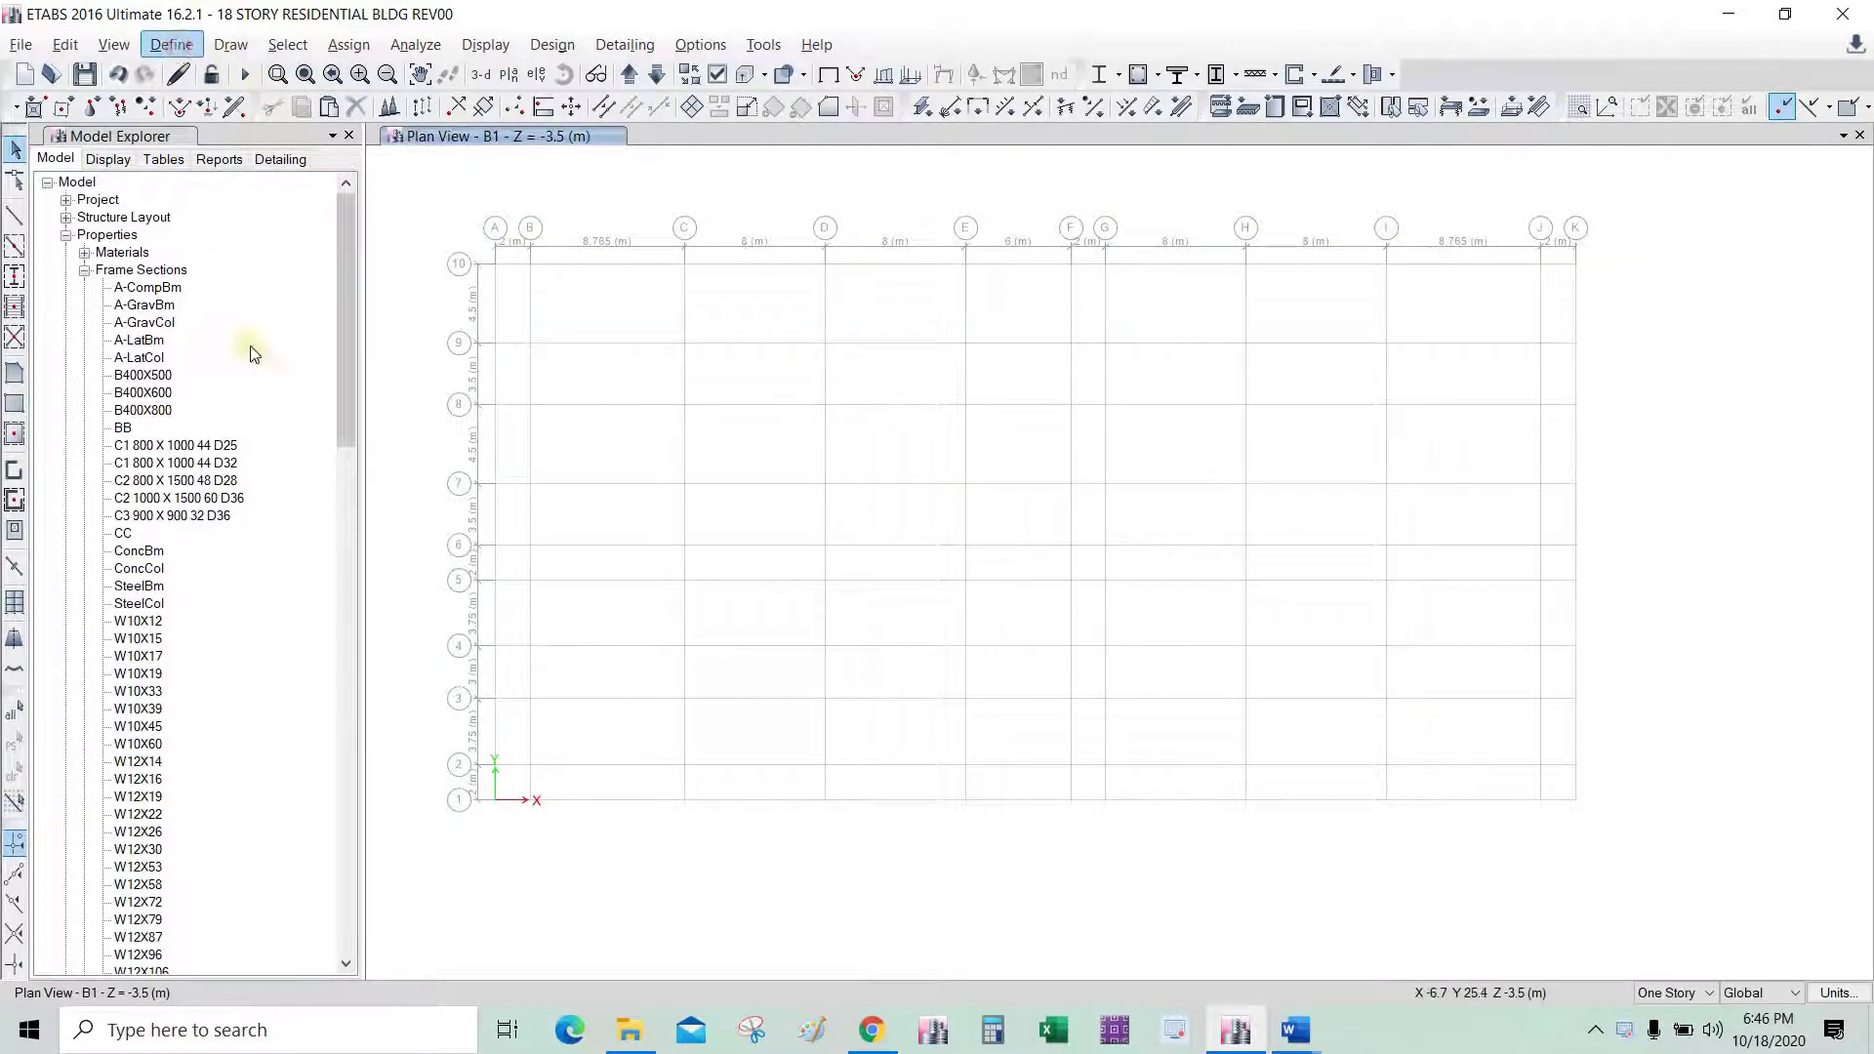
Reopen the load pattern definitions and review the listed patterns.
key(alt+d)
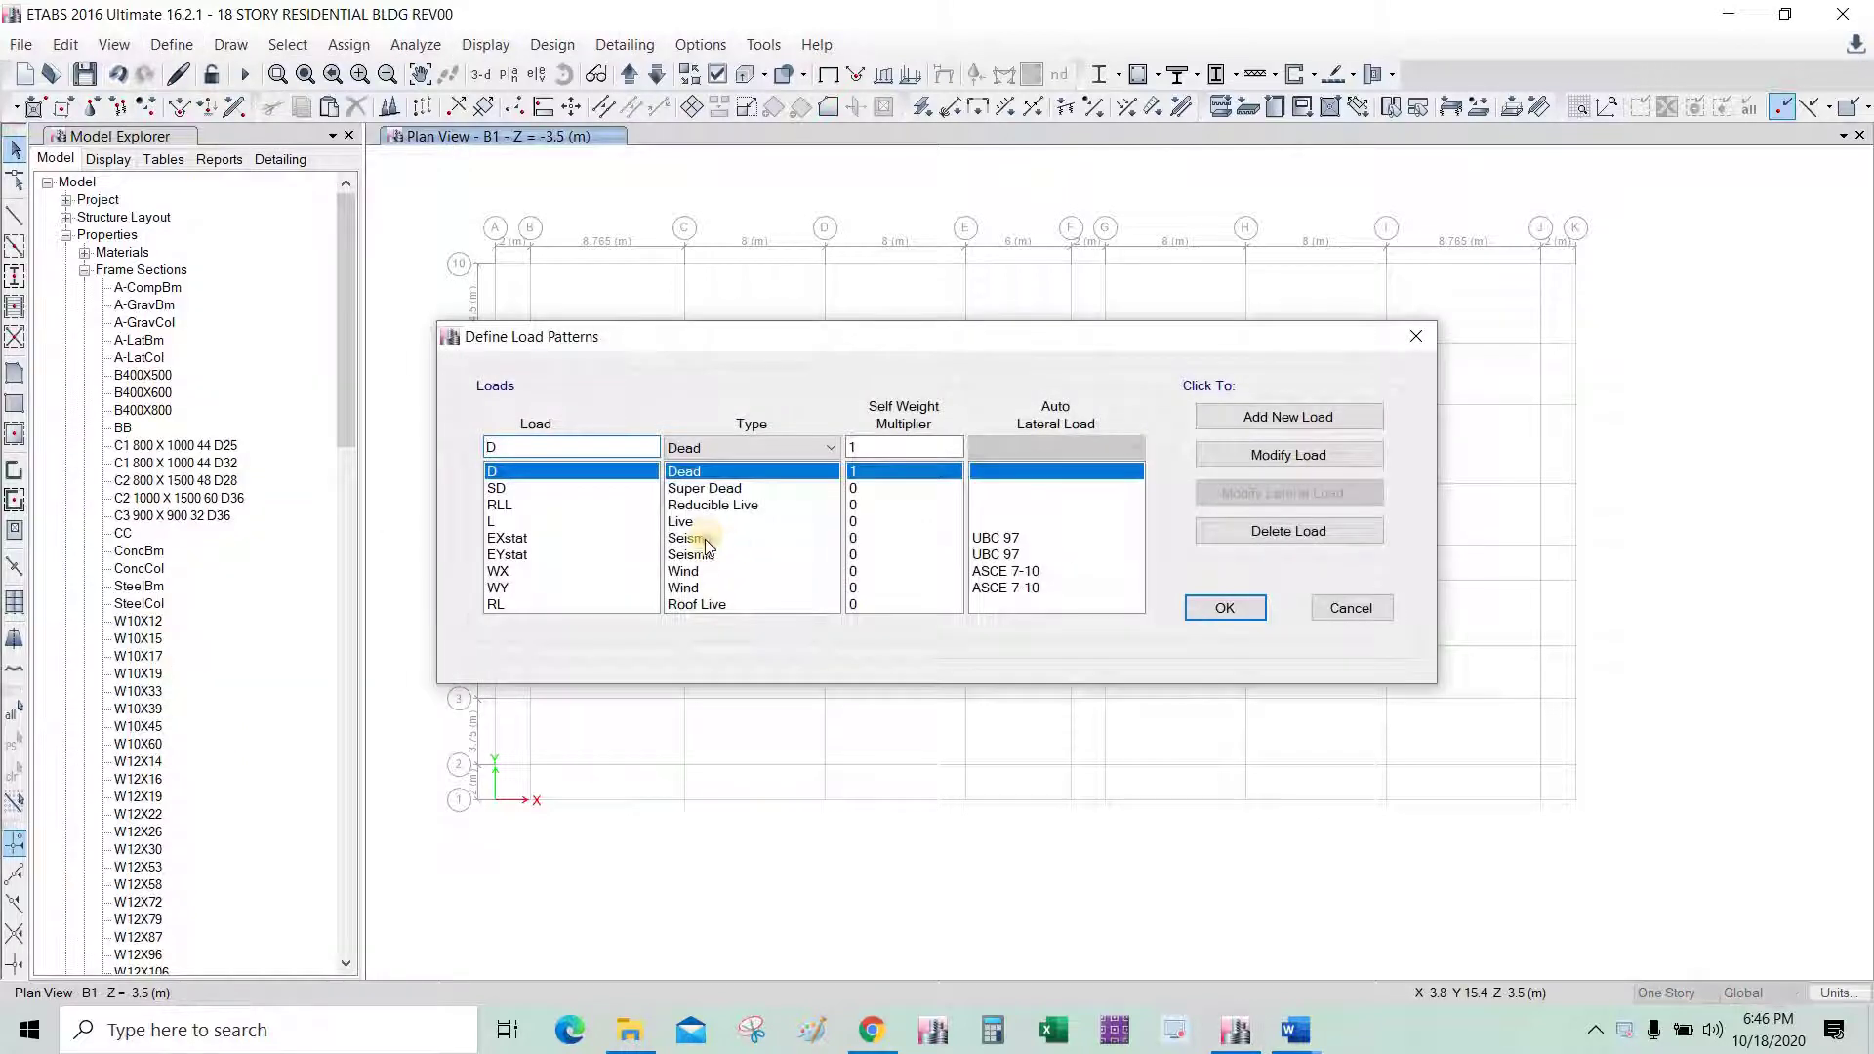
drag(796, 342, 821, 332)
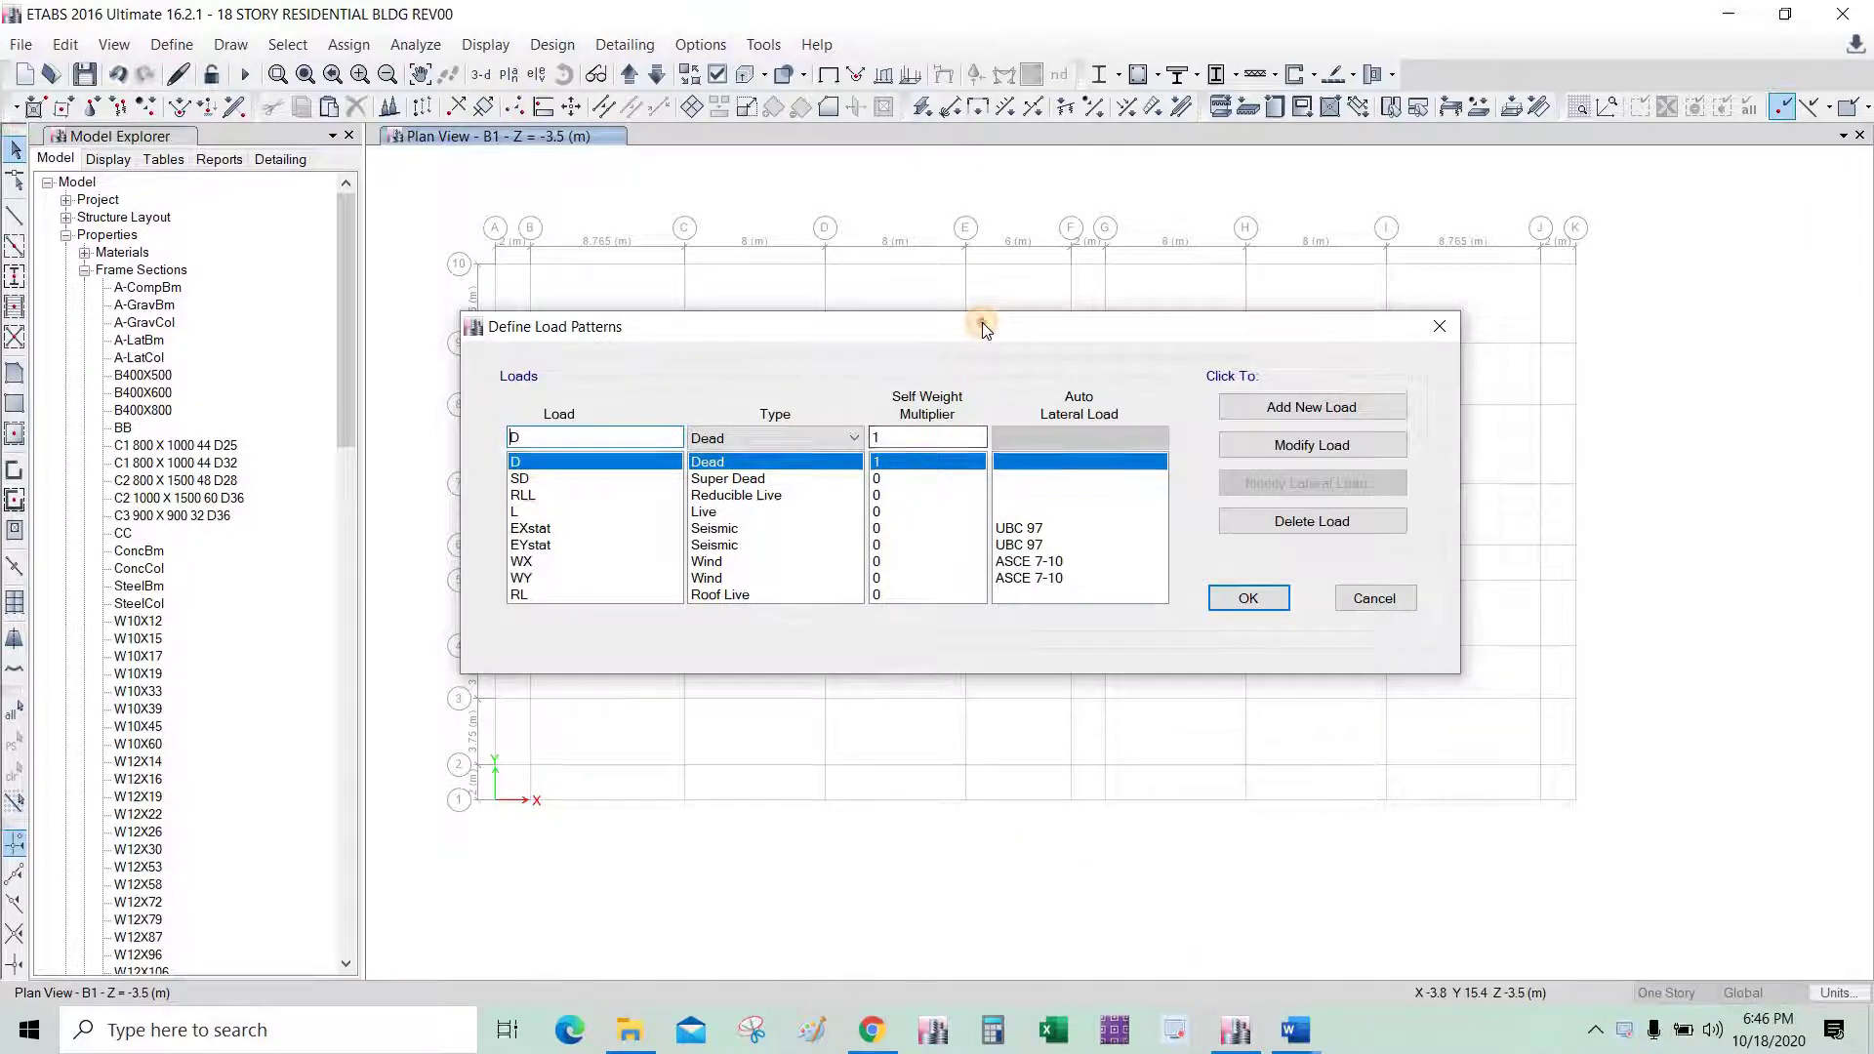
drag(982, 322, 1009, 322)
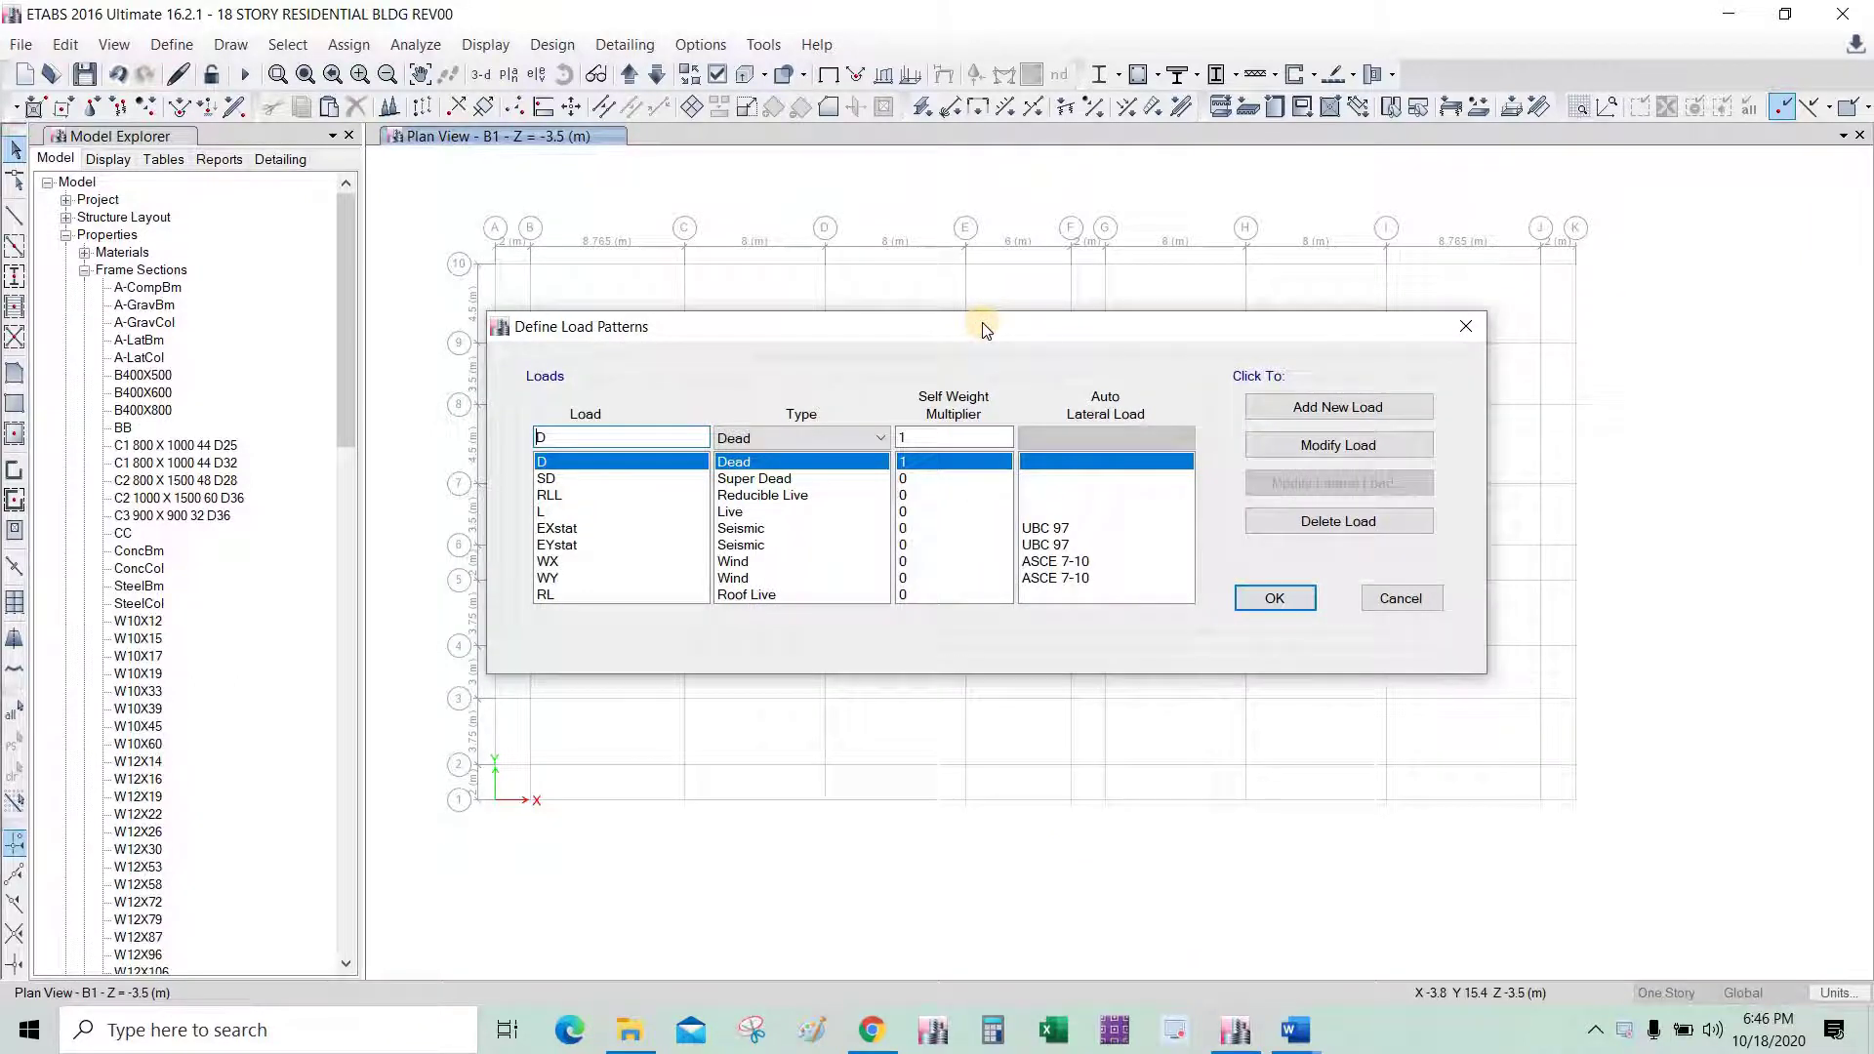